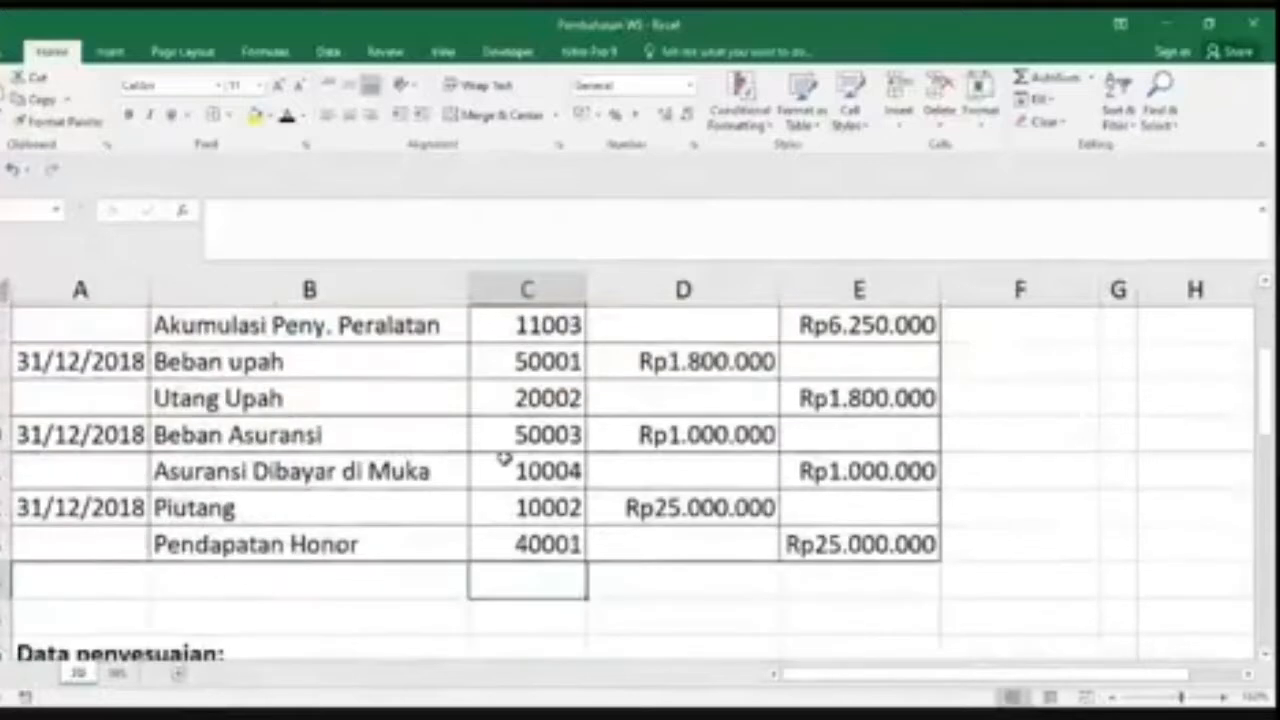
# Step: Collapse the ribbon and look through the Jurnal Umum entries on the JU sheet
pyautogui.scroll(1, 500, 451)
pyautogui.hotkey('ctrl', 'F1')
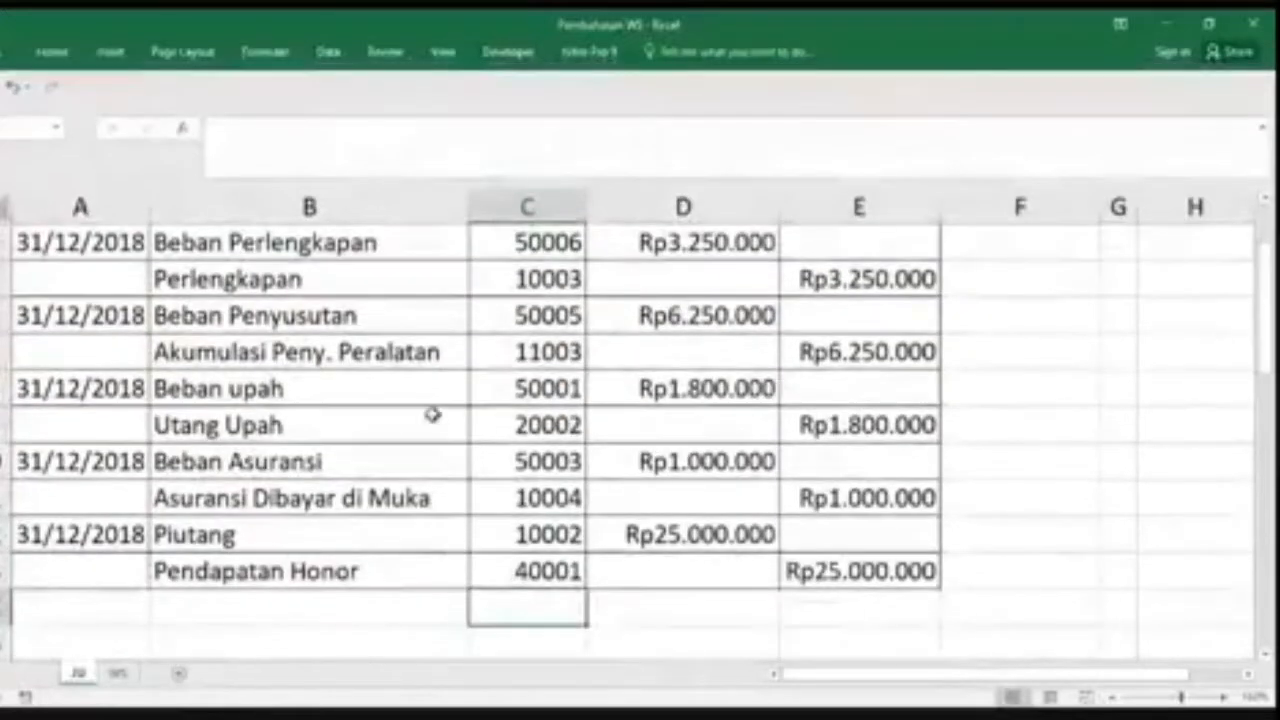
pyautogui.scroll(1, 428, 414)
pyautogui.scroll(-1, 395, 424)
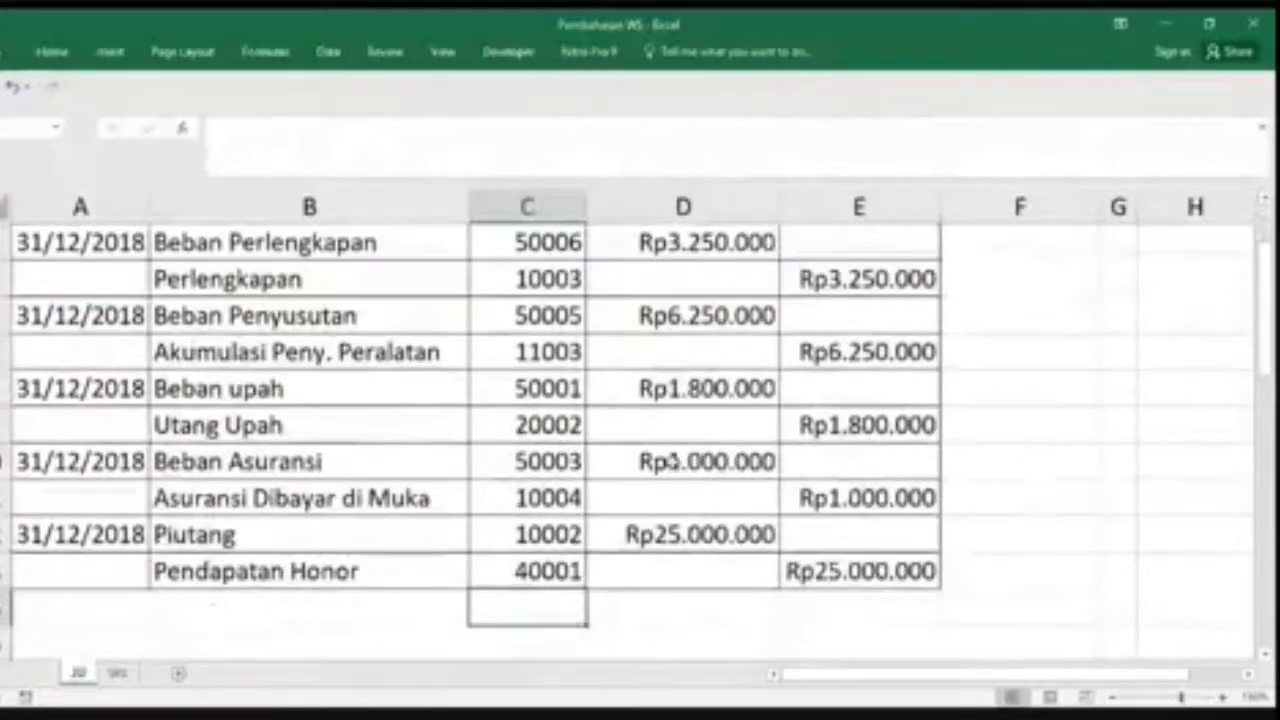
pyautogui.scroll(1, 537, 437)
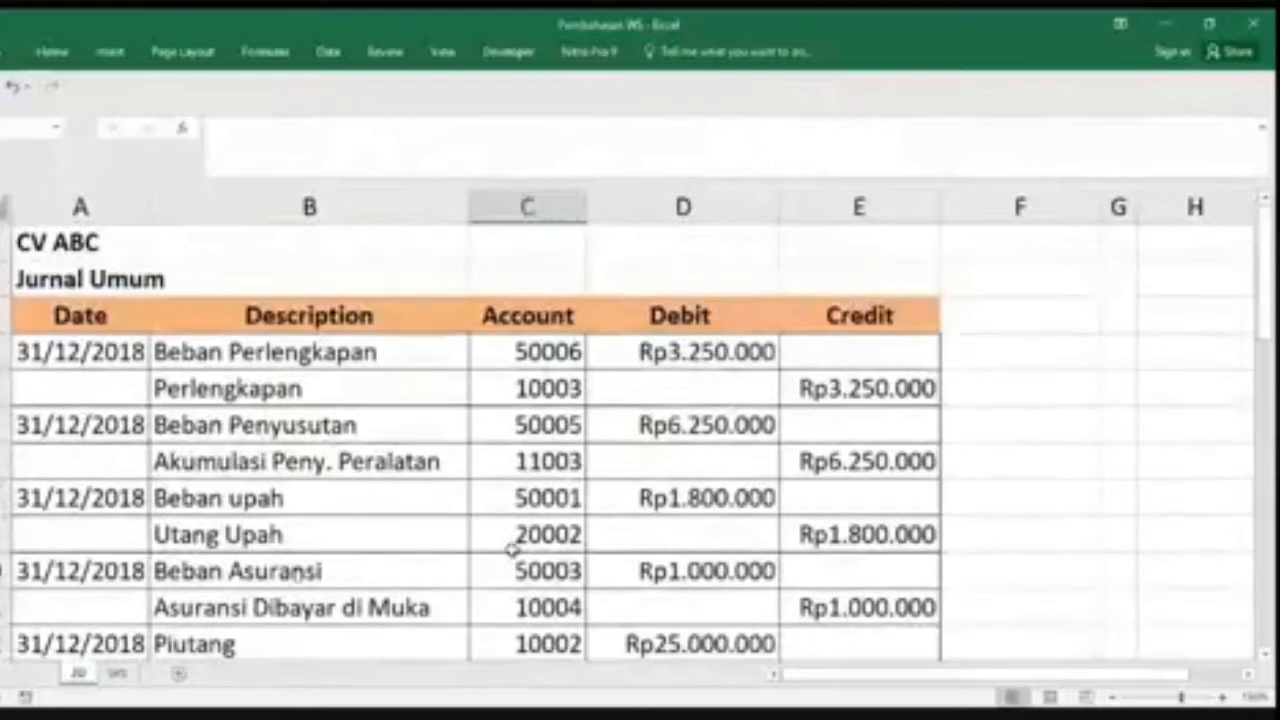
# Step: Examine the trial balance debit and credit amounts on the WS sheet from the first account to the last
pyautogui.click(117, 673)
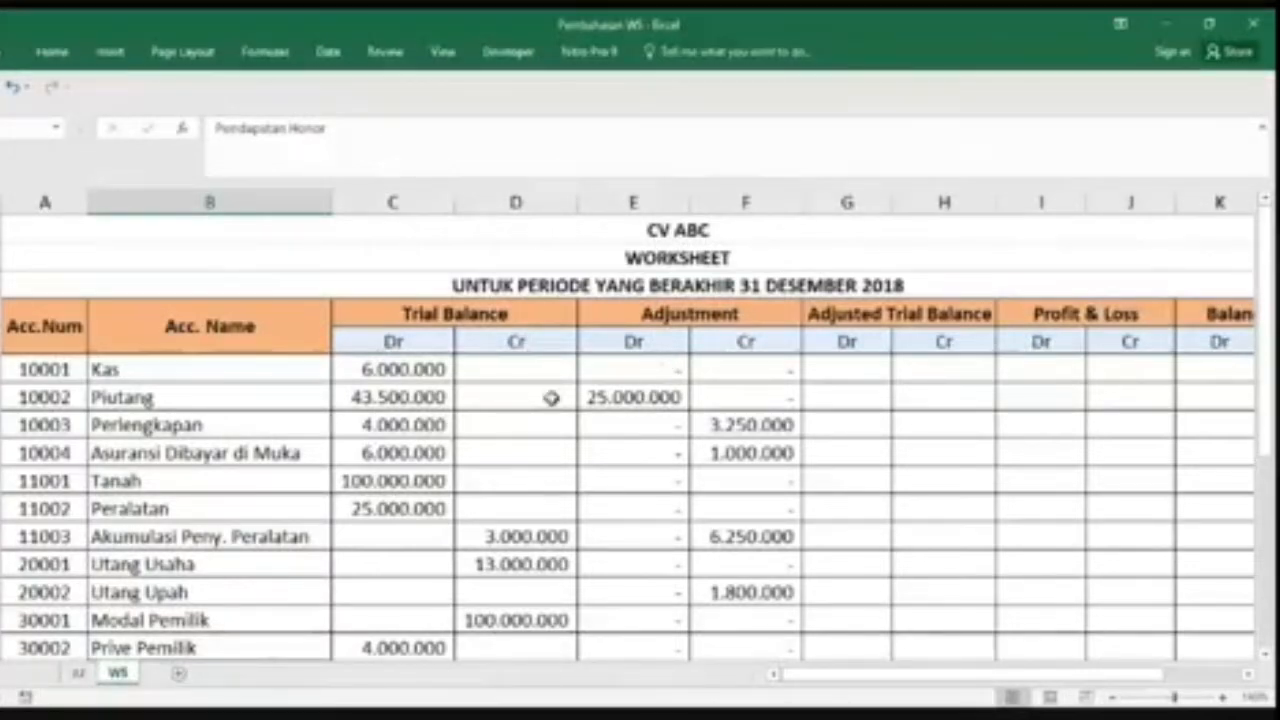
pyautogui.scroll(-1, 385, 300)
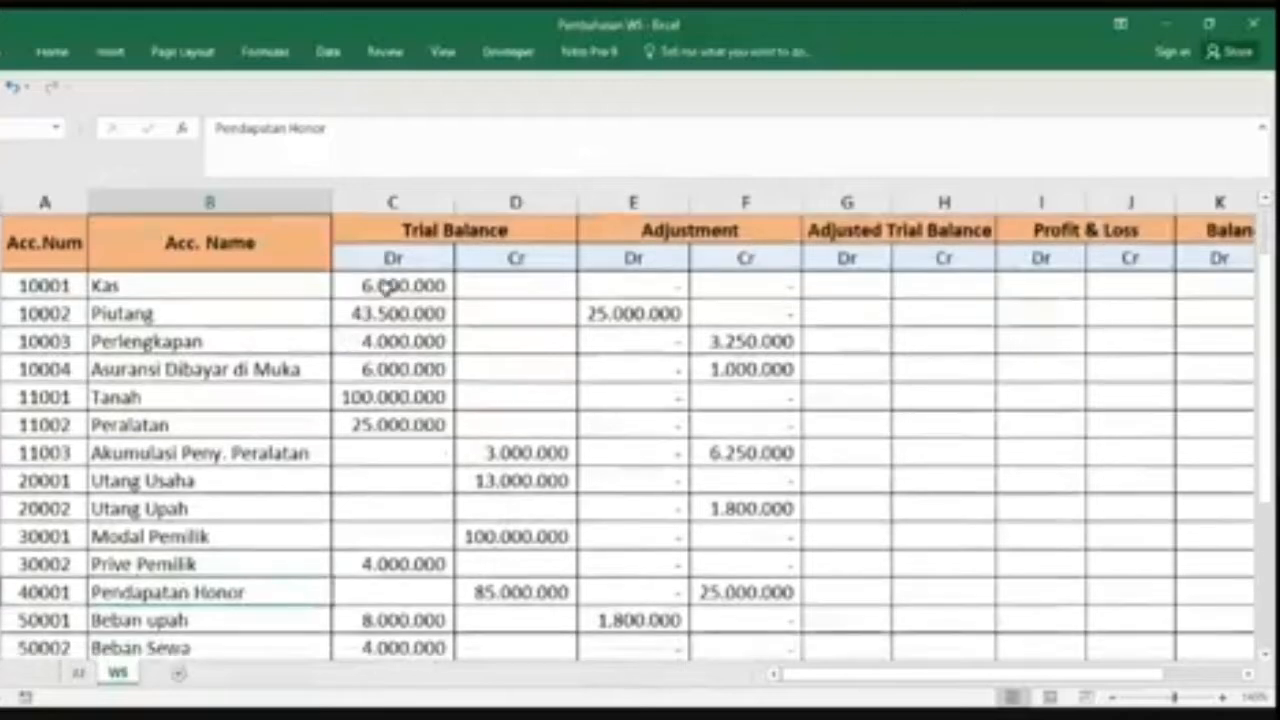
pyautogui.click(420, 285)
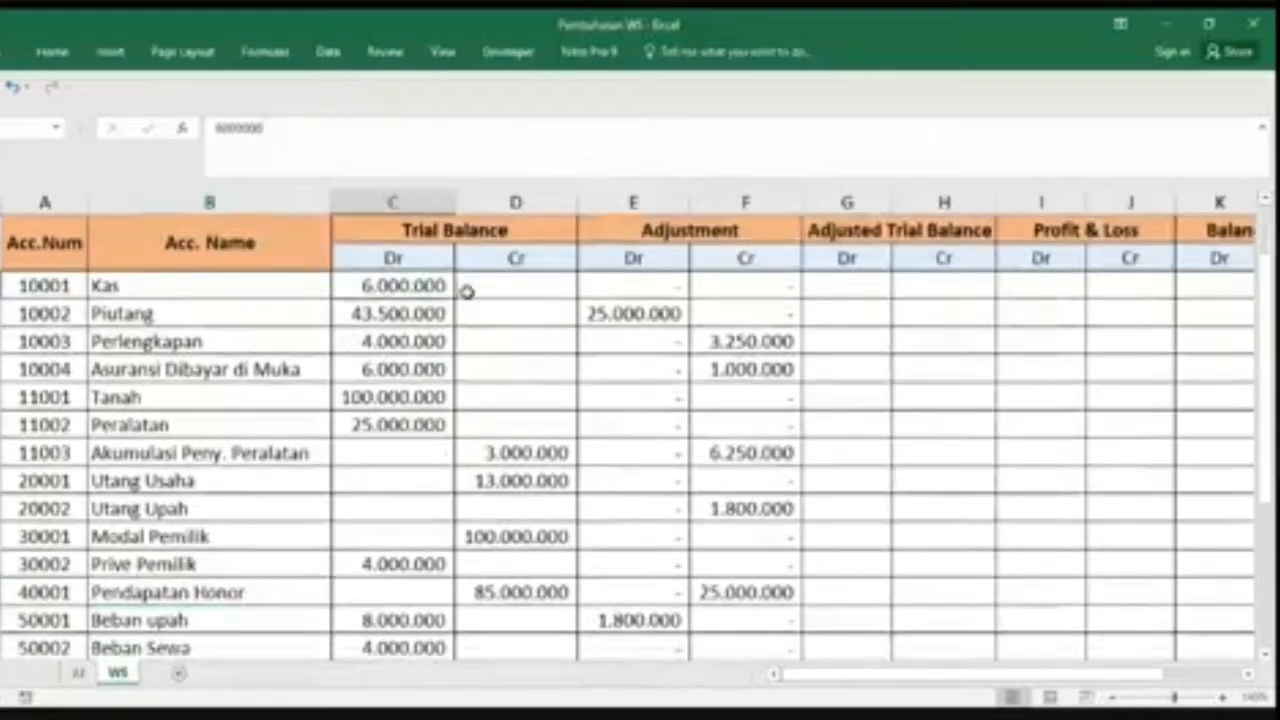
pyautogui.click(466, 289)
pyautogui.scroll(-1, 477, 376)
pyautogui.scroll(-1, 478, 383)
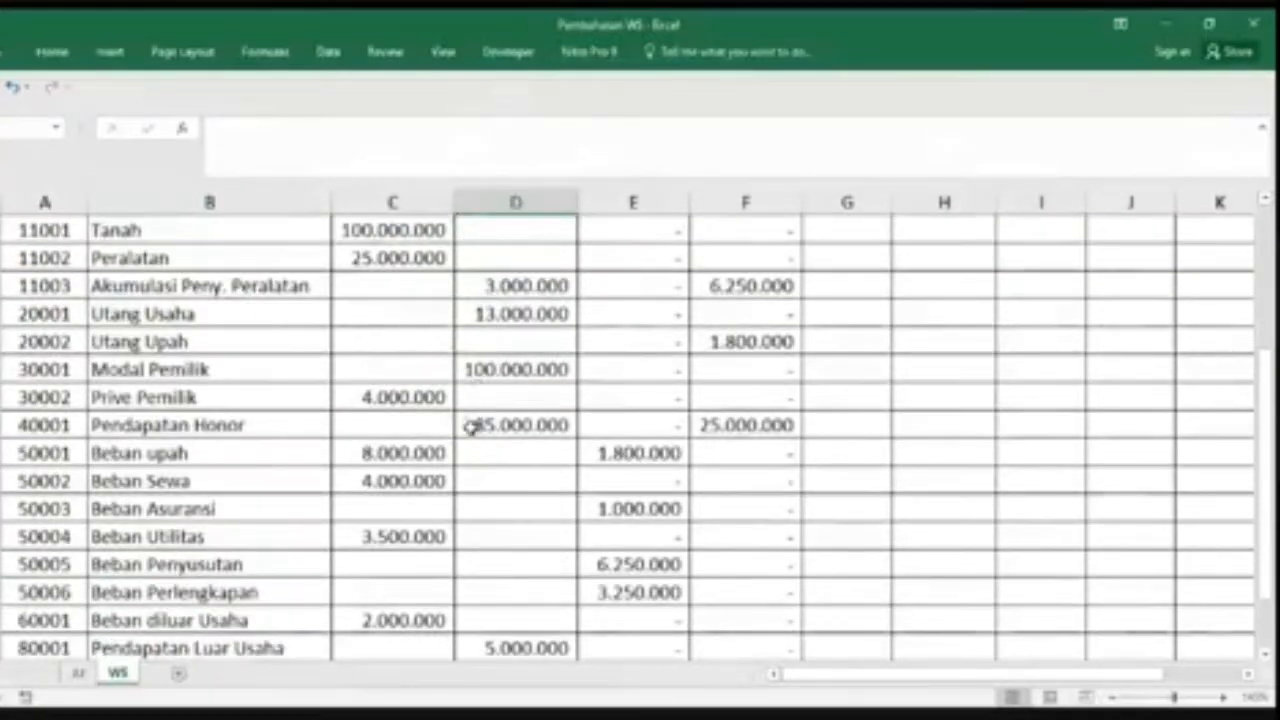
pyautogui.scroll(-2, 471, 423)
pyautogui.scroll(5, 434, 491)
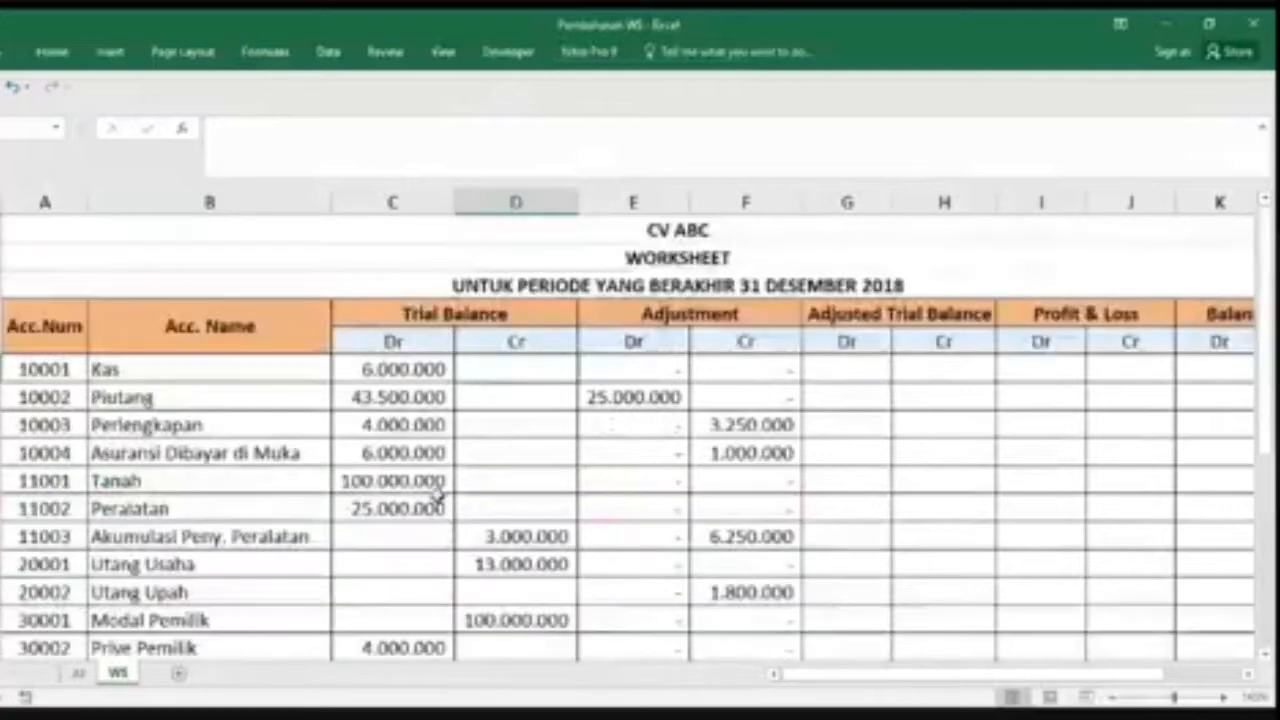
# Step: Examine the worksheet's column headings, account numbers and names, and how the accounts line up with the Trial Balance and Adjustment columns
pyautogui.click(69, 322)
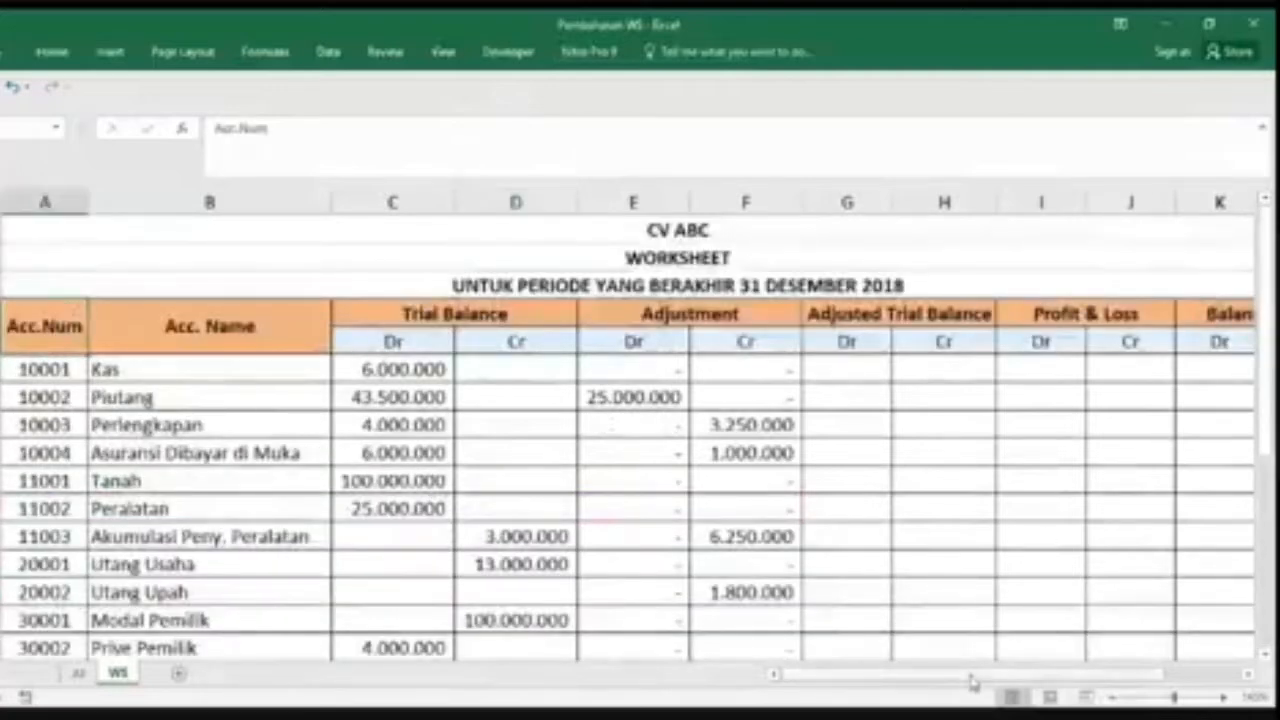
pyautogui.moveTo(971, 674); pyautogui.dragTo(1007, 668)
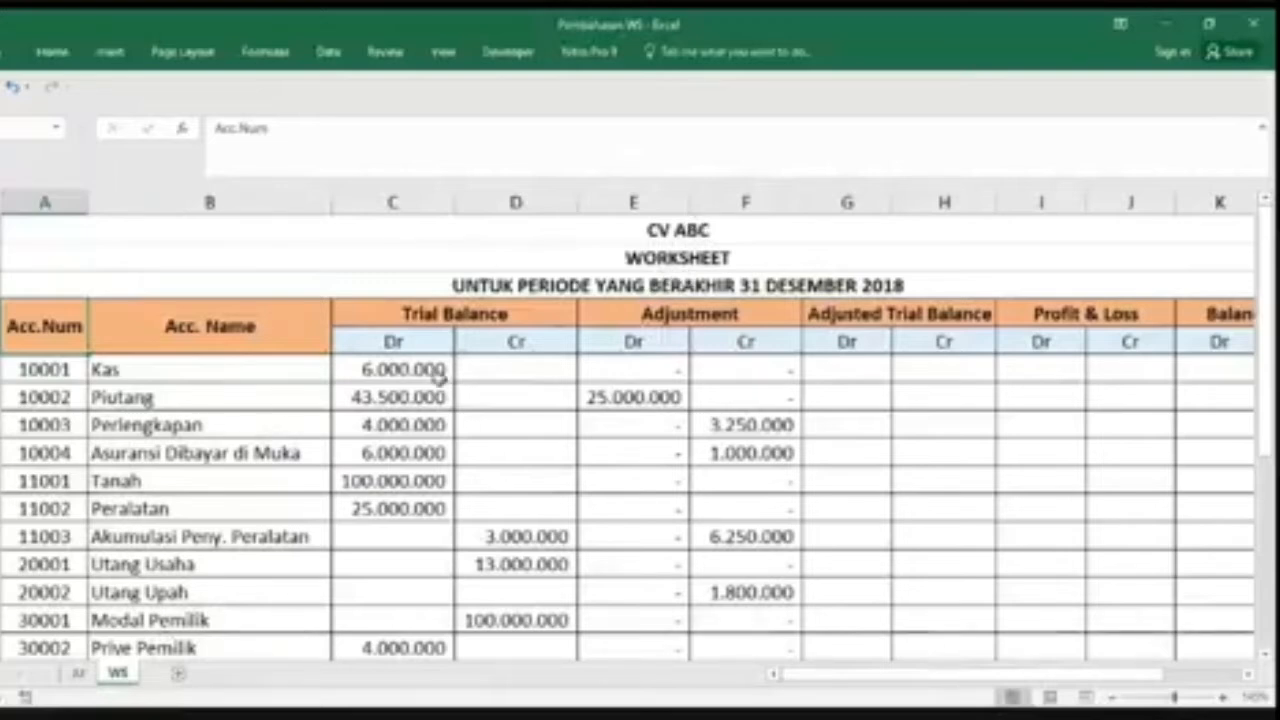
pyautogui.scroll(-1, 258, 438)
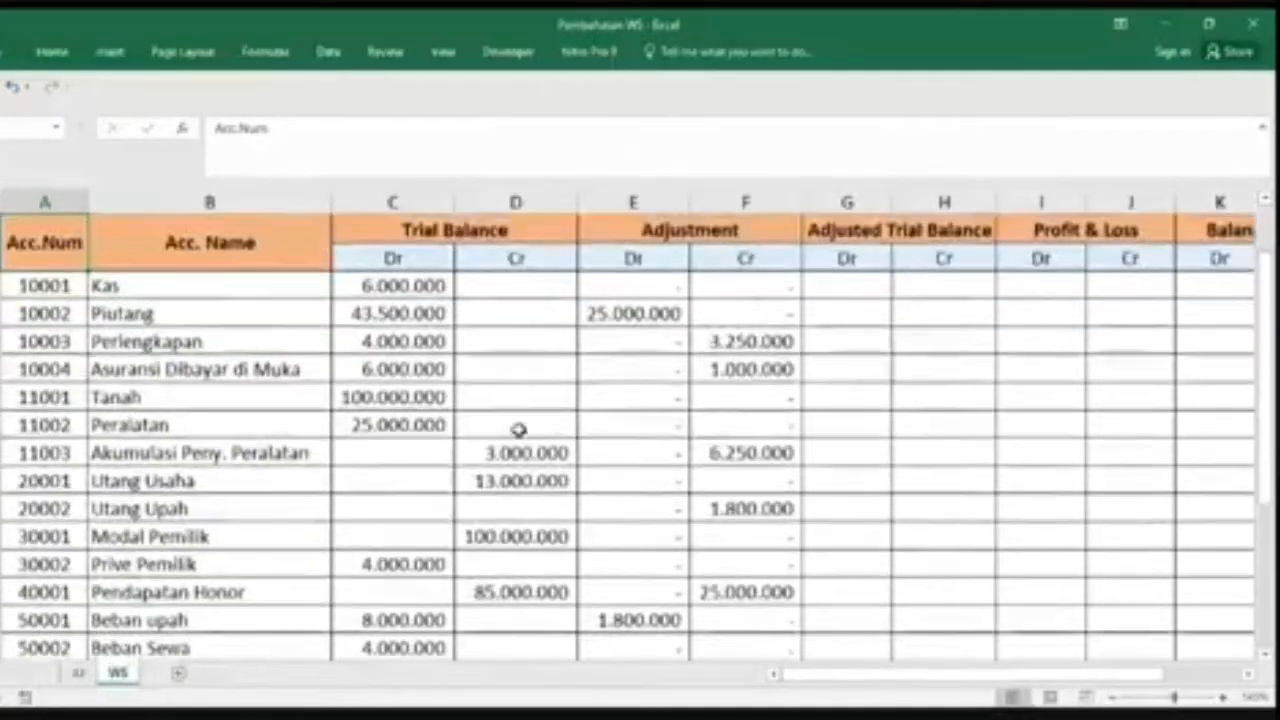
pyautogui.scroll(1, 517, 429)
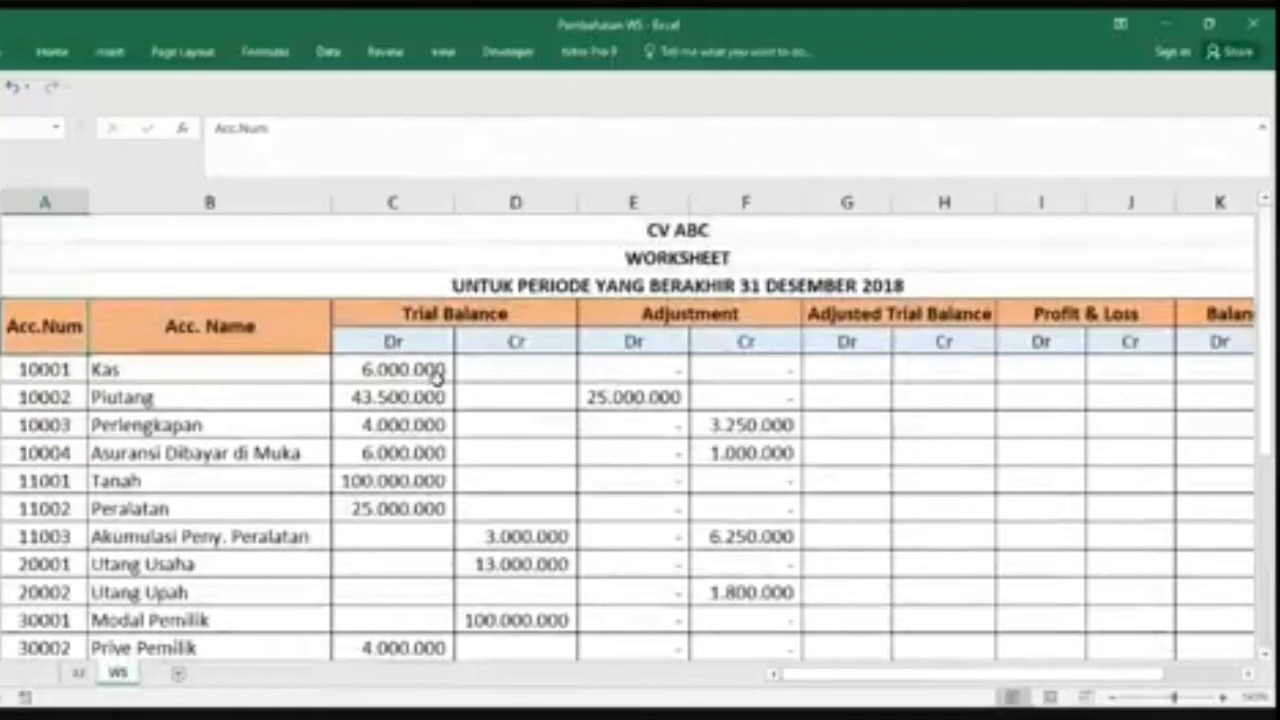
pyautogui.scroll(-3, 428, 371)
pyautogui.click(444, 453)
pyautogui.scroll(-4, 428, 528)
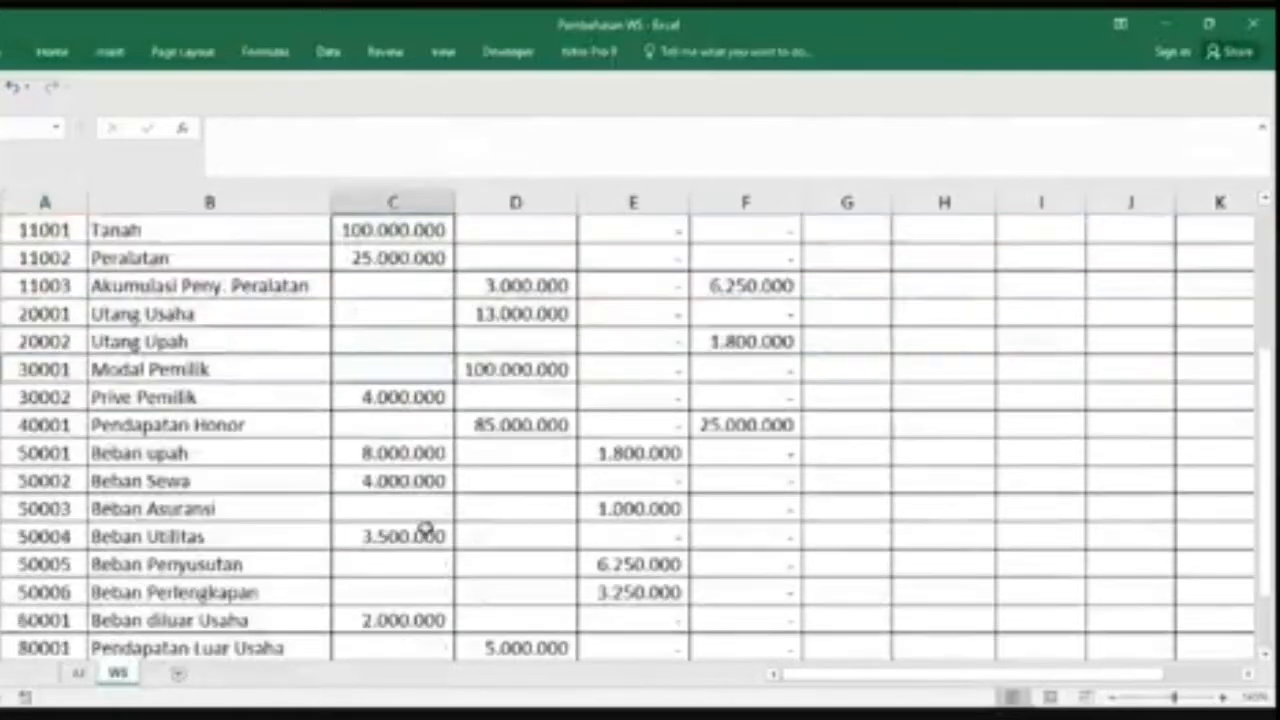
pyautogui.scroll(5, 454, 525)
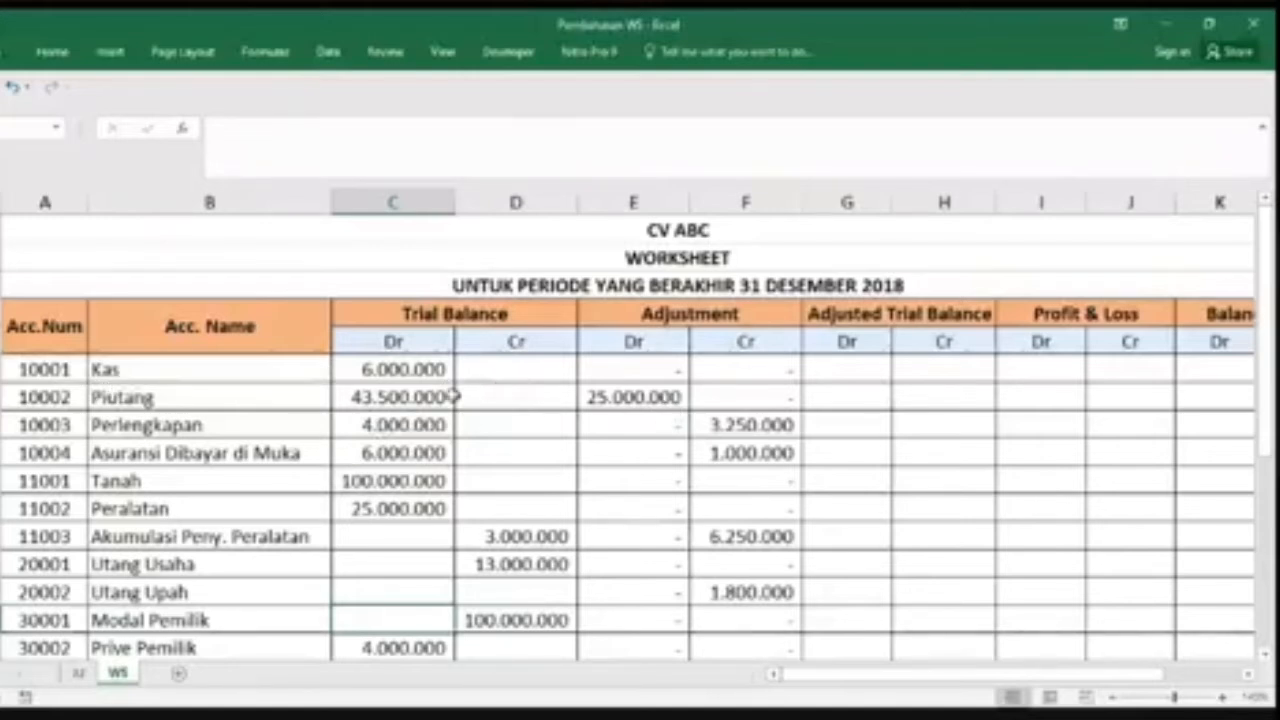
pyautogui.scroll(-1, 470, 397)
pyautogui.scroll(1, 505, 398)
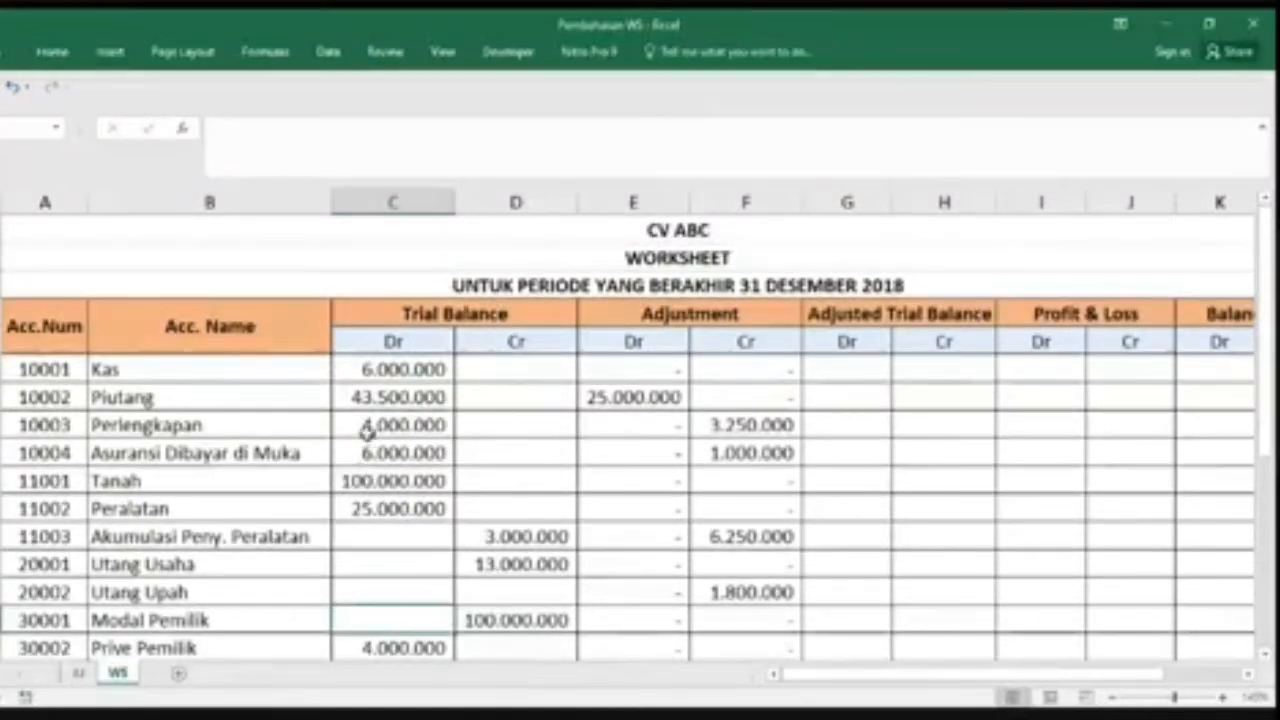
# Step: Review the adjusting entries on the JU sheet, with their account numbers, debits and credits, alongside the WS sheet
pyautogui.click(78, 673)
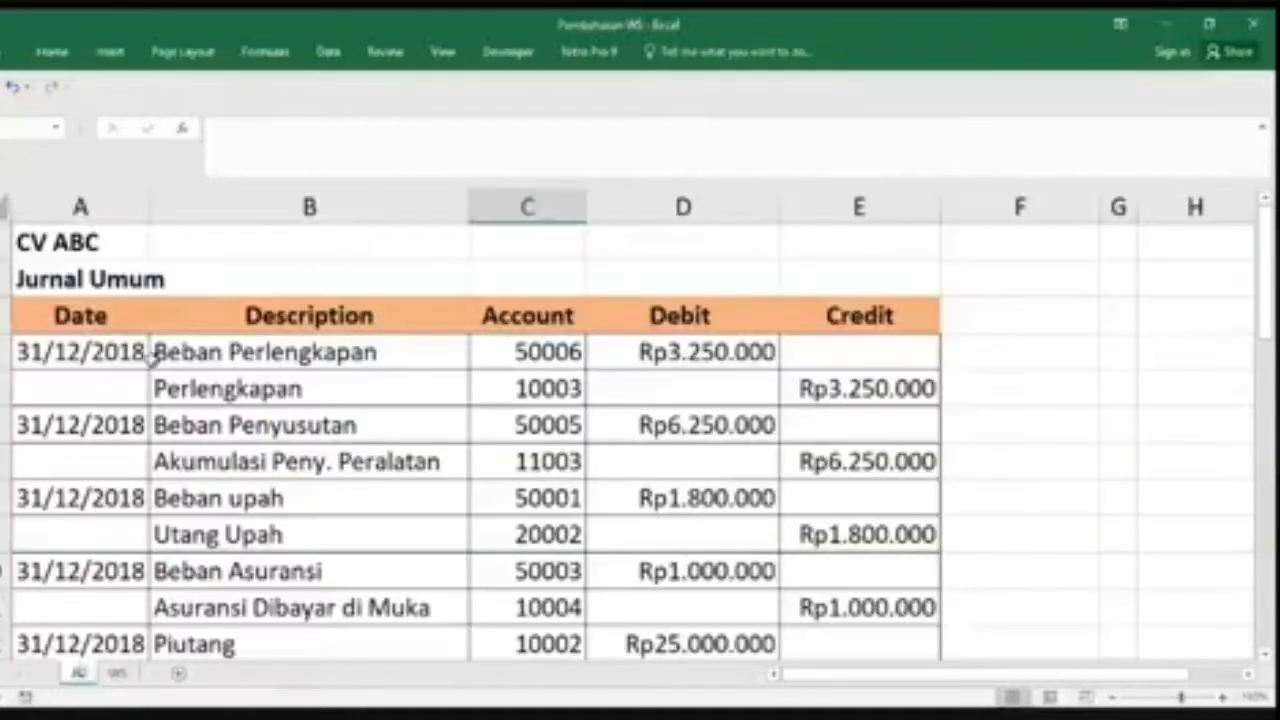
pyautogui.click(115, 673)
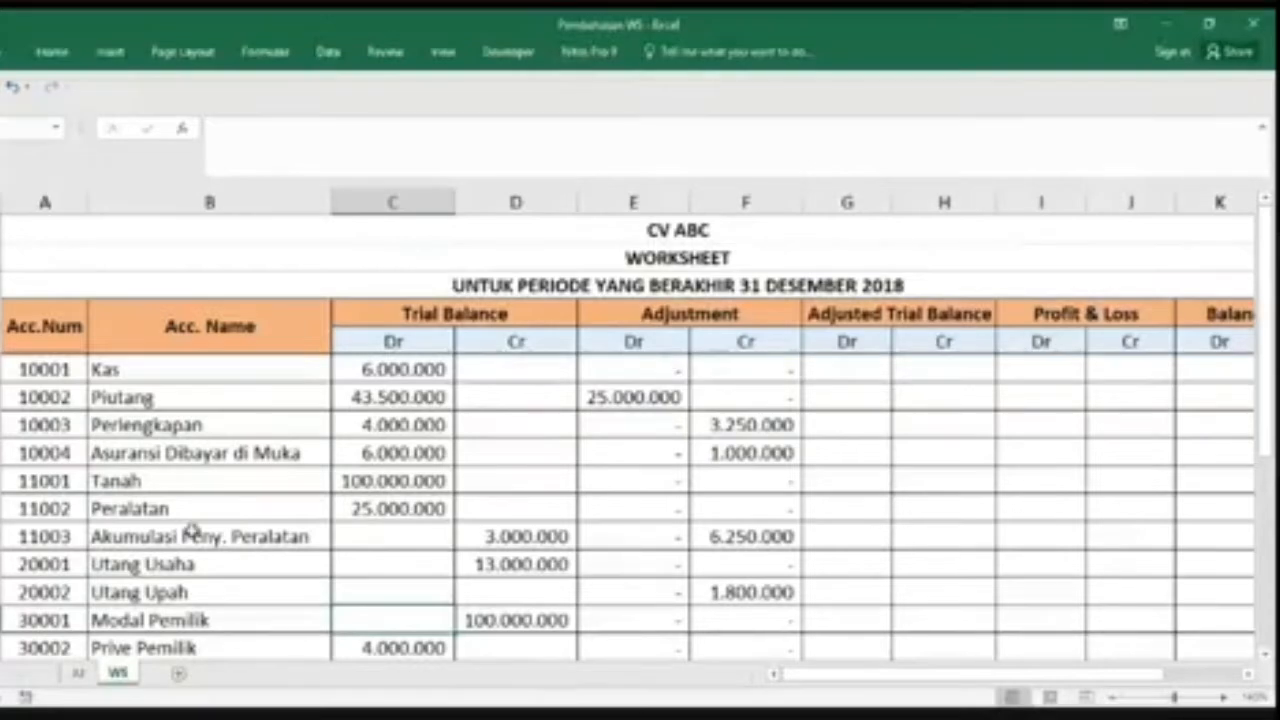
pyautogui.click(78, 674)
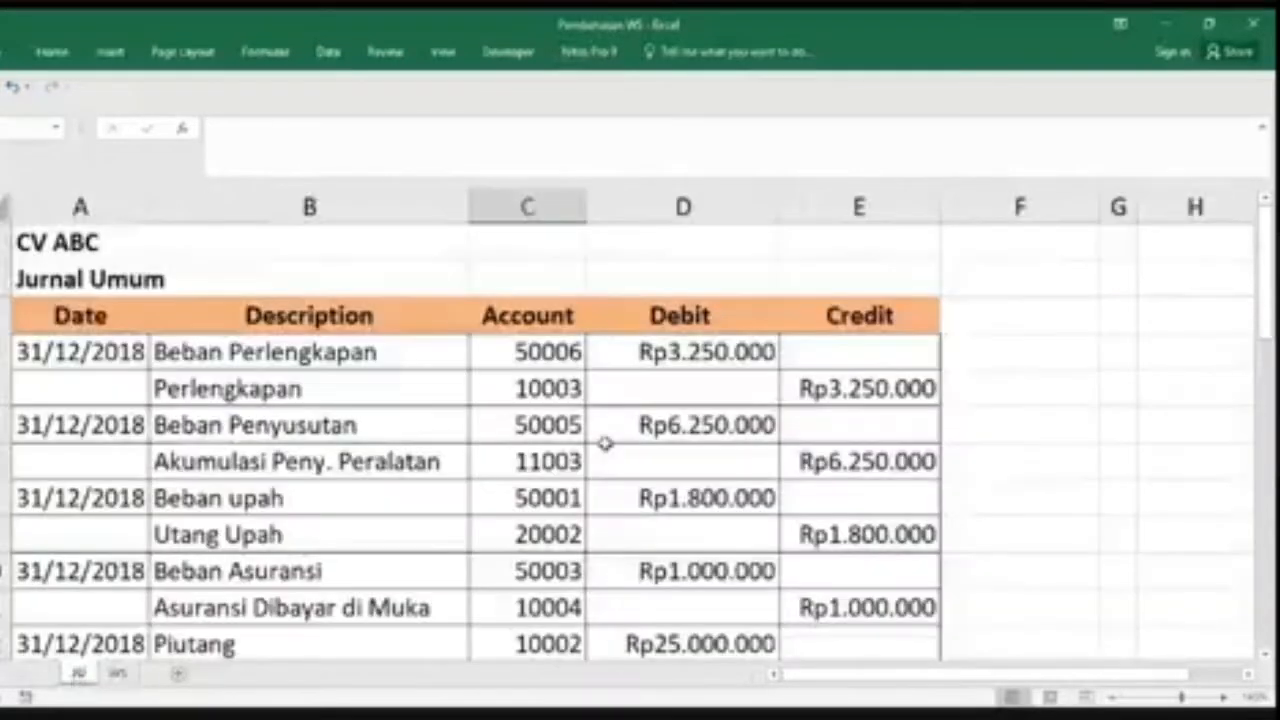
pyautogui.scroll(-1, 605, 443)
pyautogui.scroll(1, 605, 443)
pyautogui.scroll(-1, 603, 450)
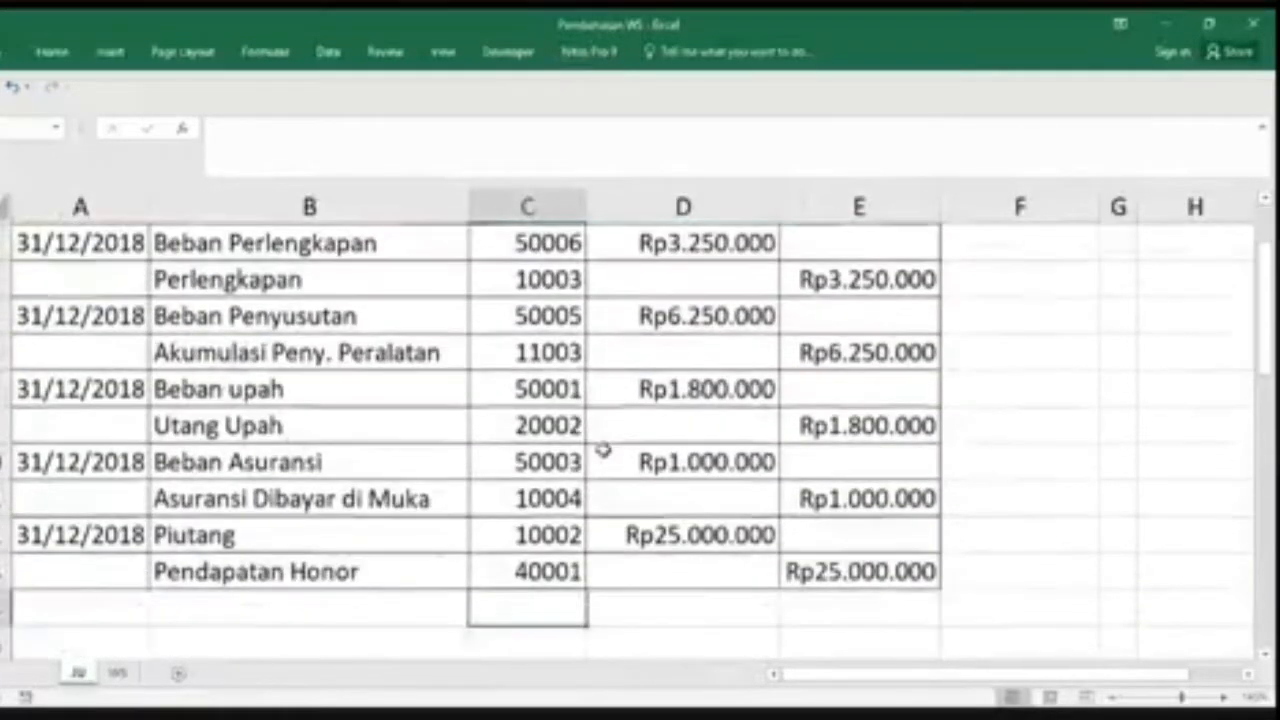
pyautogui.scroll(1, 603, 450)
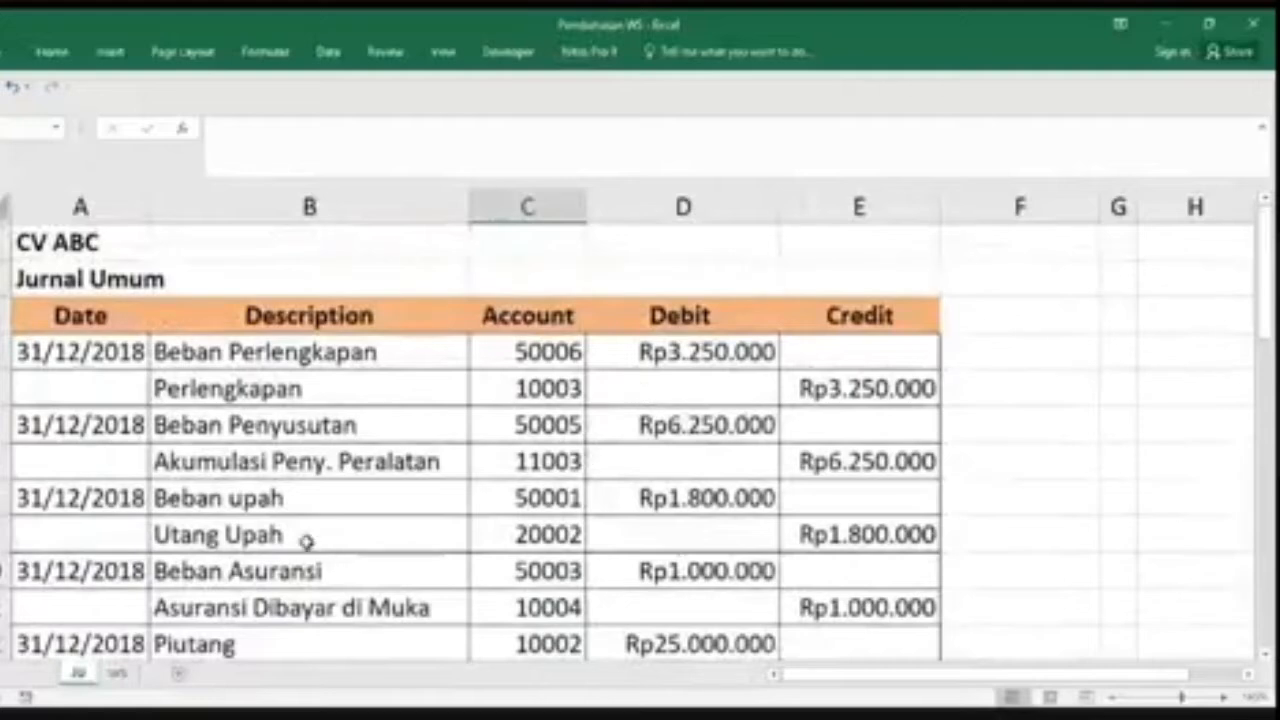
# Step: Compare the Piutang row's Adjustment debit on the WS sheet with the Piutang debit entry on the JU sheet
pyautogui.click(135, 680)
pyautogui.scroll(-1, 647, 410)
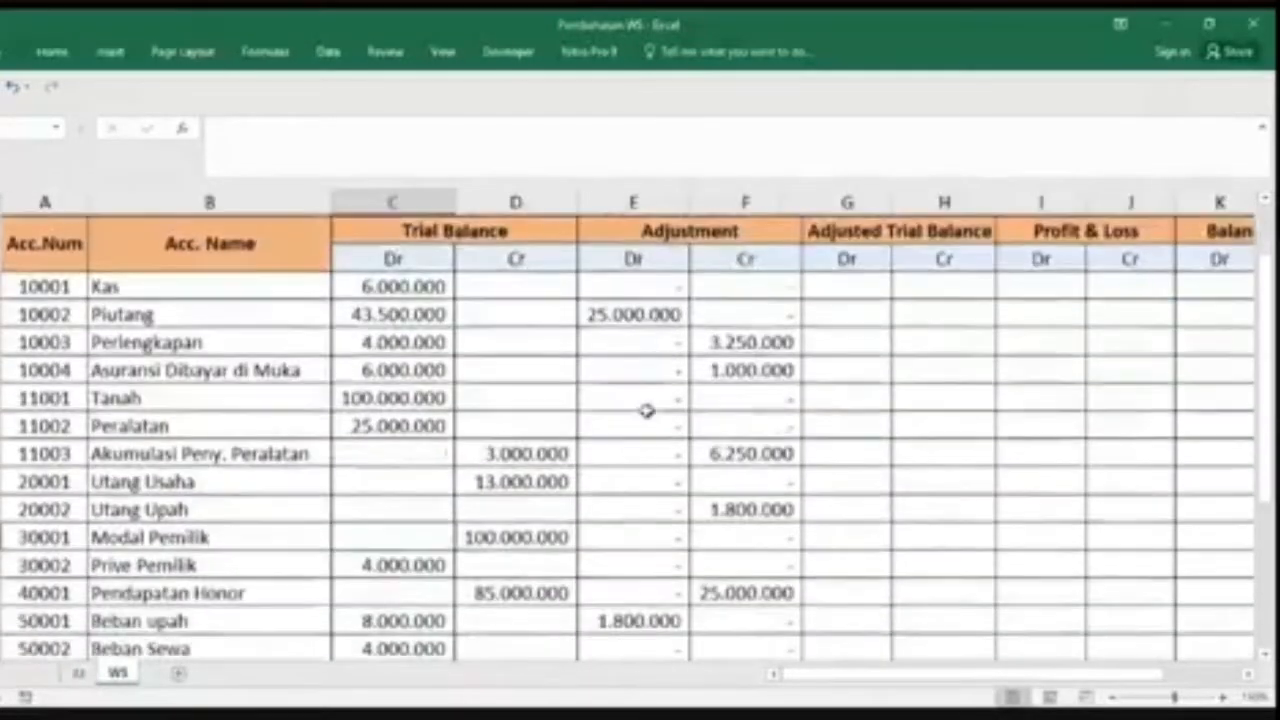
pyautogui.click(590, 314)
pyautogui.click(82, 678)
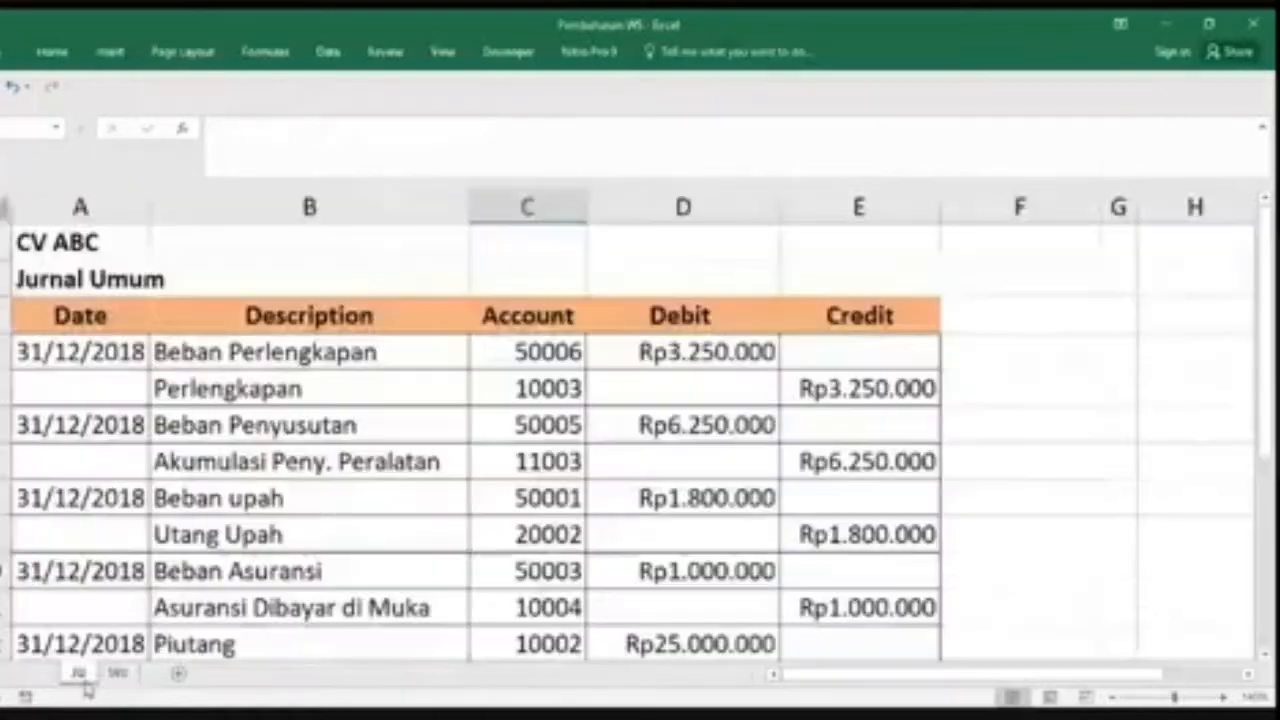
pyautogui.scroll(-1, 343, 420)
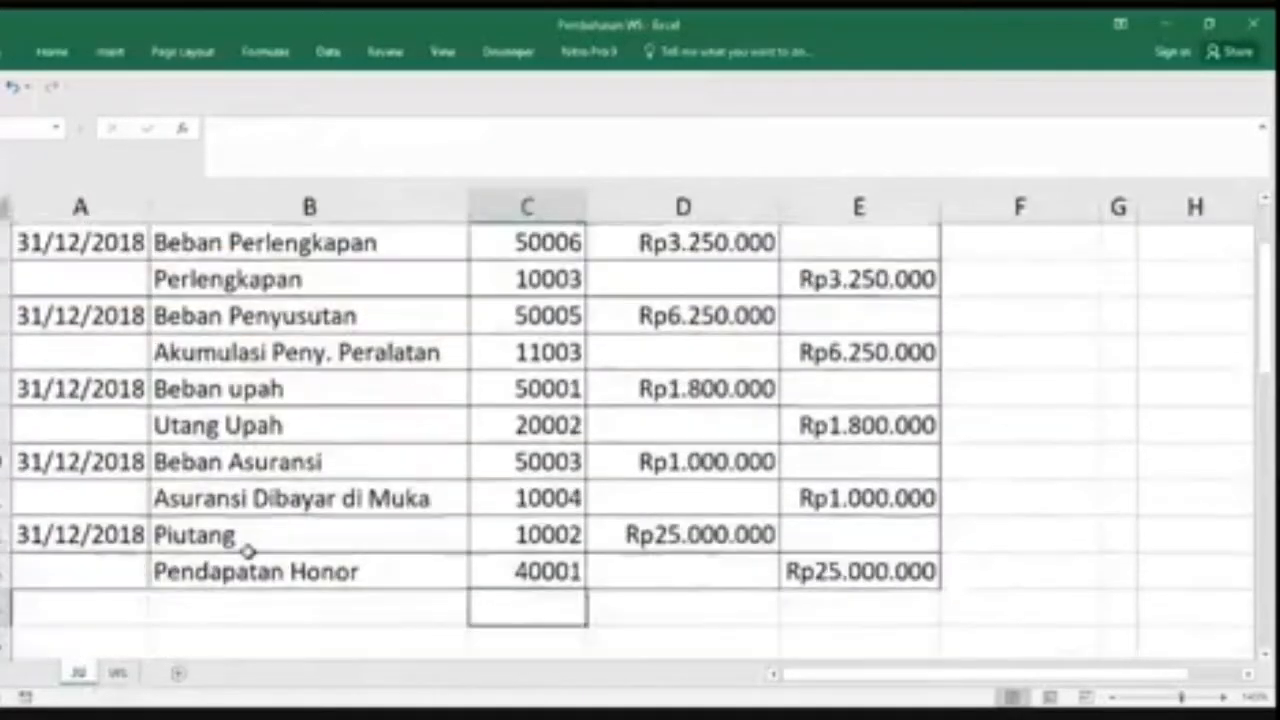
pyautogui.click(650, 534)
pyautogui.scroll(1, 660, 540)
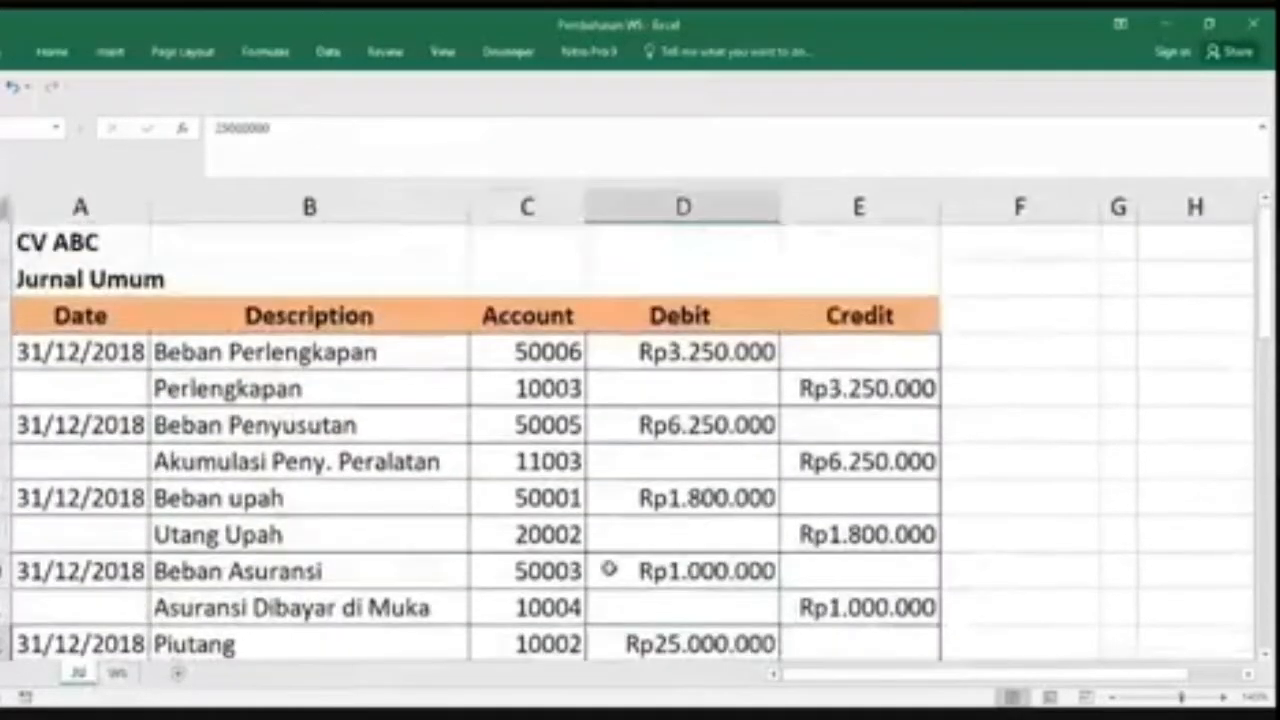
pyautogui.click(122, 675)
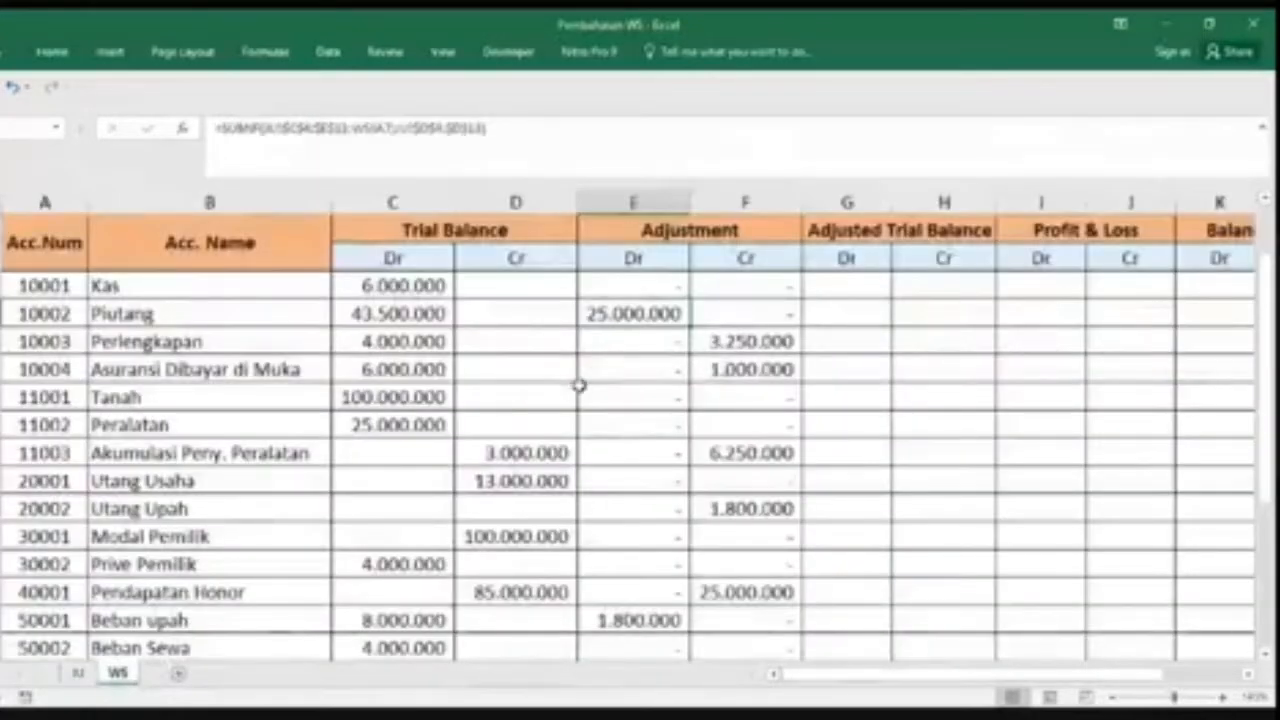
pyautogui.scroll(-1, 701, 430)
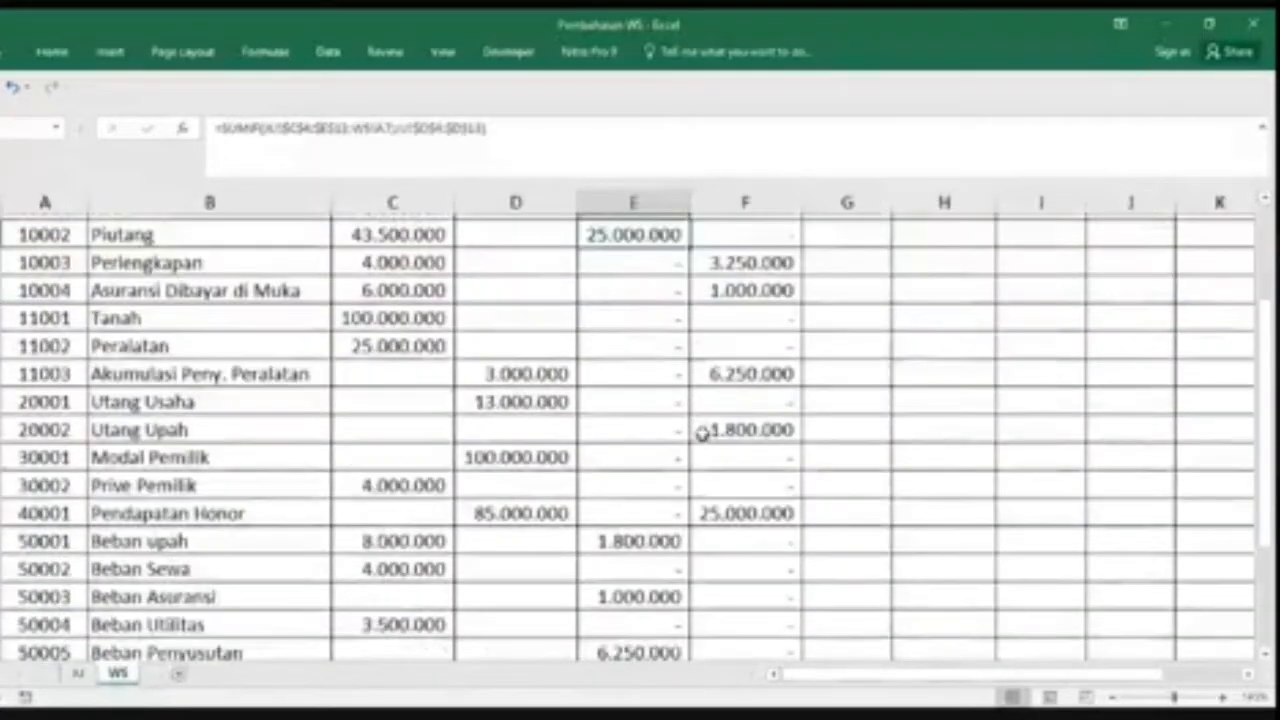
pyautogui.scroll(-2, 702, 433)
pyautogui.scroll(3, 700, 435)
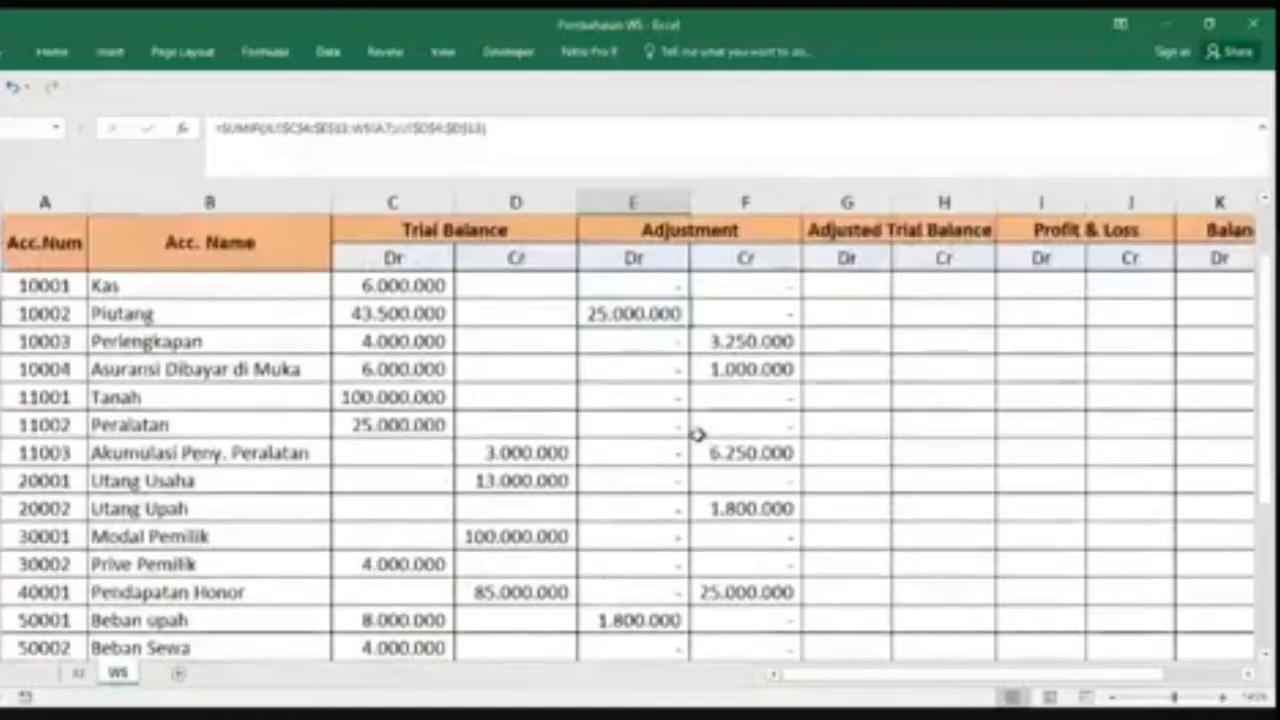
# Step: Start a new SUMIF formula in the Adjustment Dr cell of the Kas row on the WS sheet
pyautogui.click(938, 318)
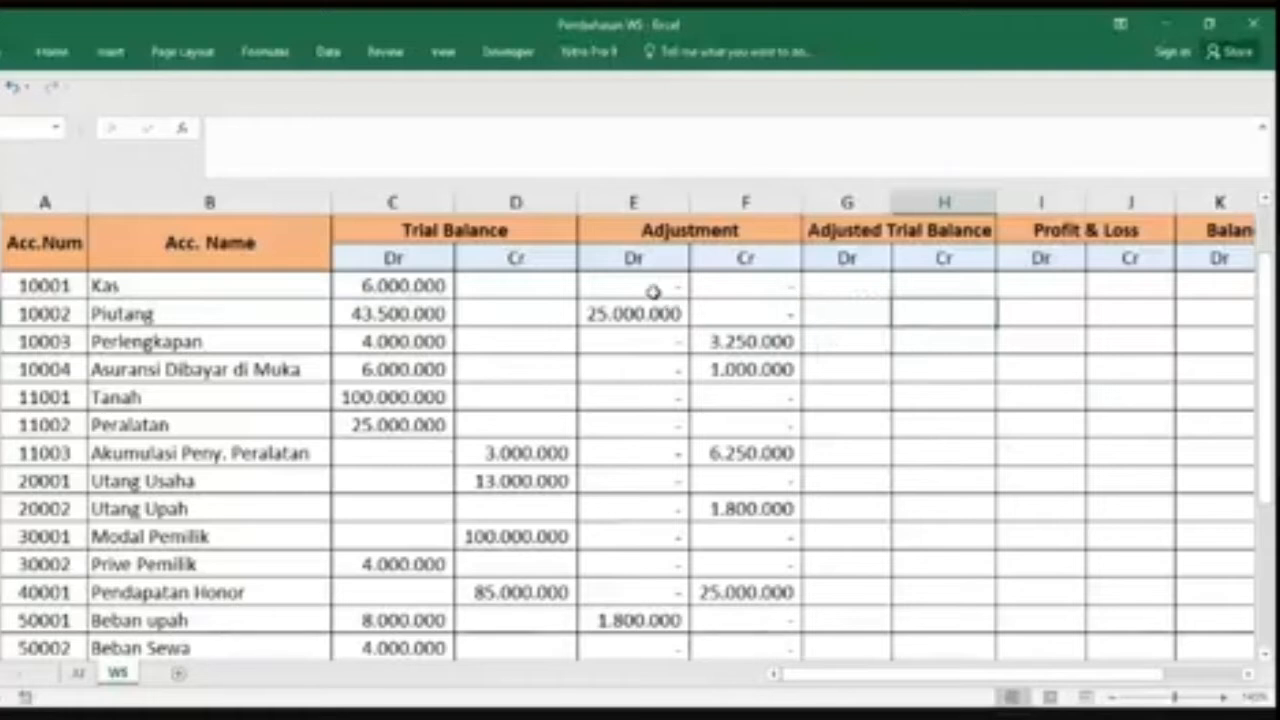
pyautogui.click(621, 290)
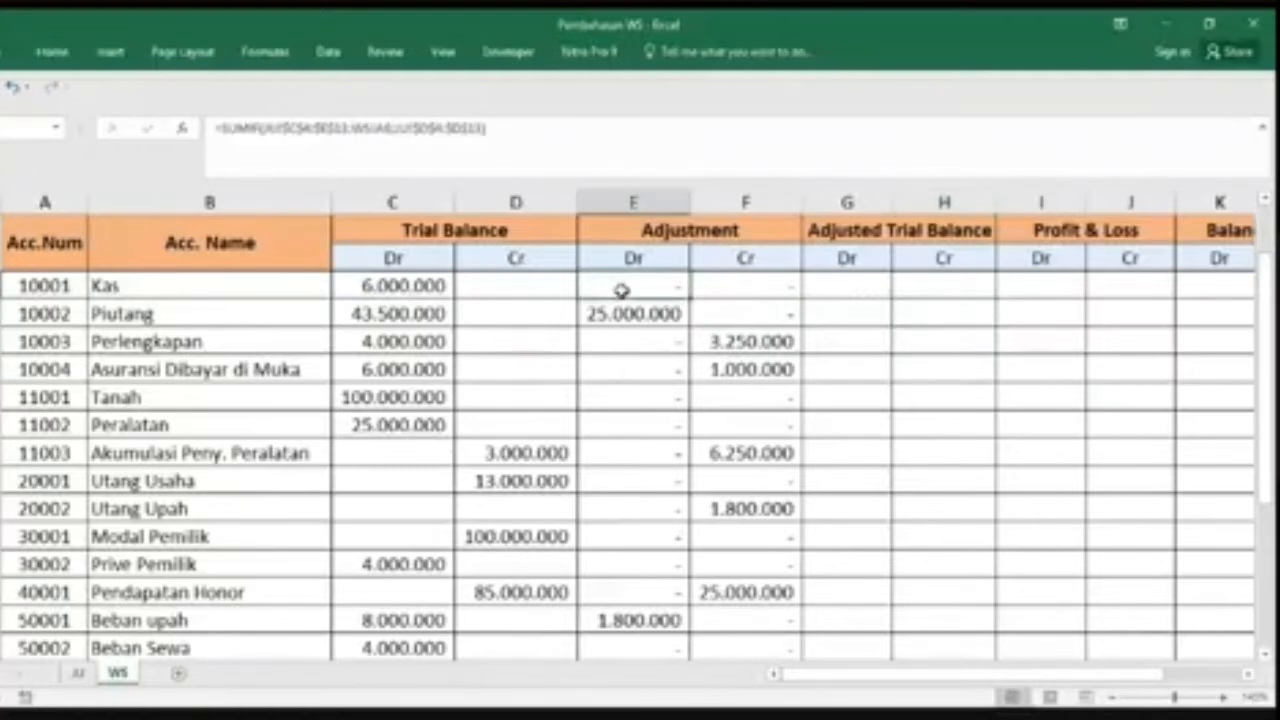
pyautogui.write('=')
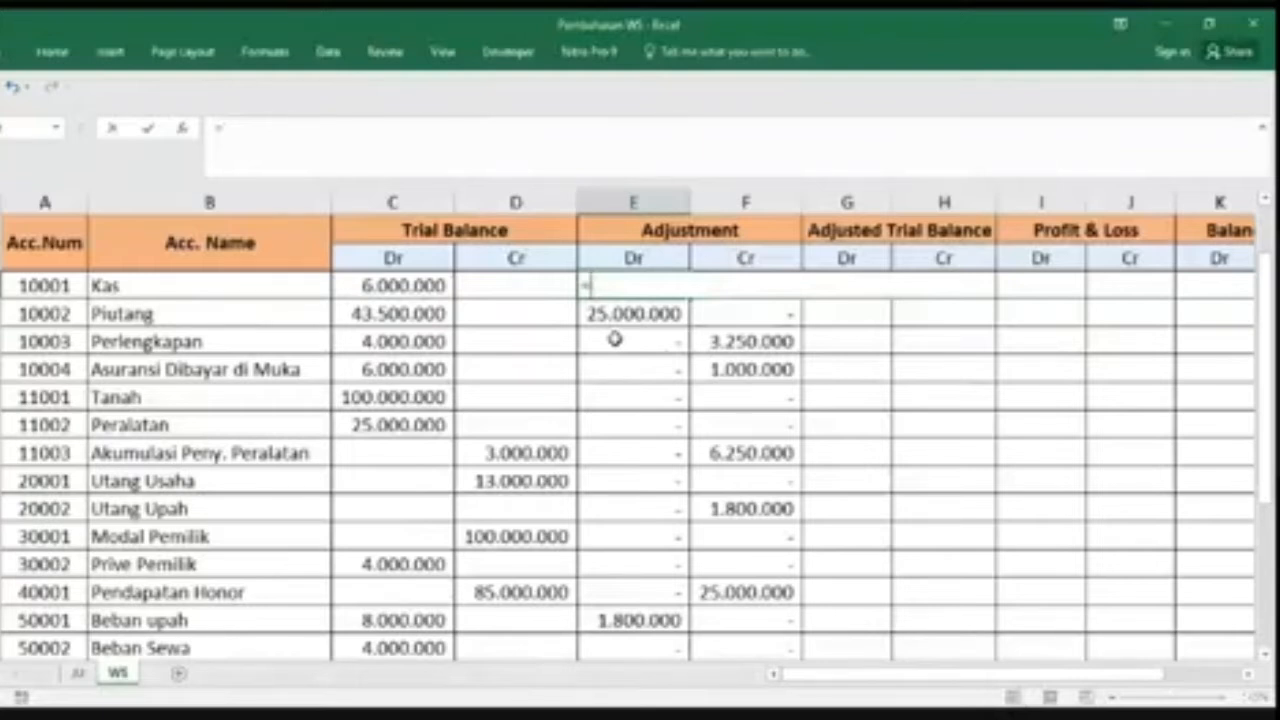
pyautogui.write('sum')
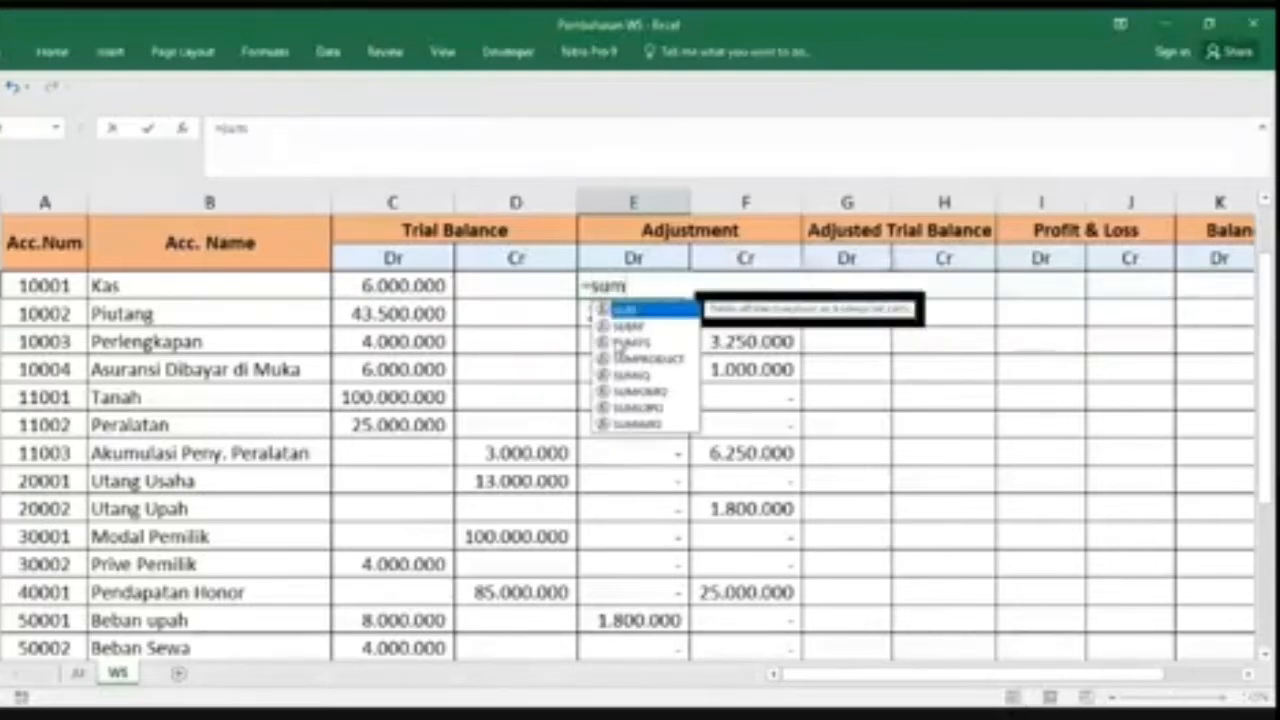
pyautogui.press('Down')
pyautogui.press('Tab')
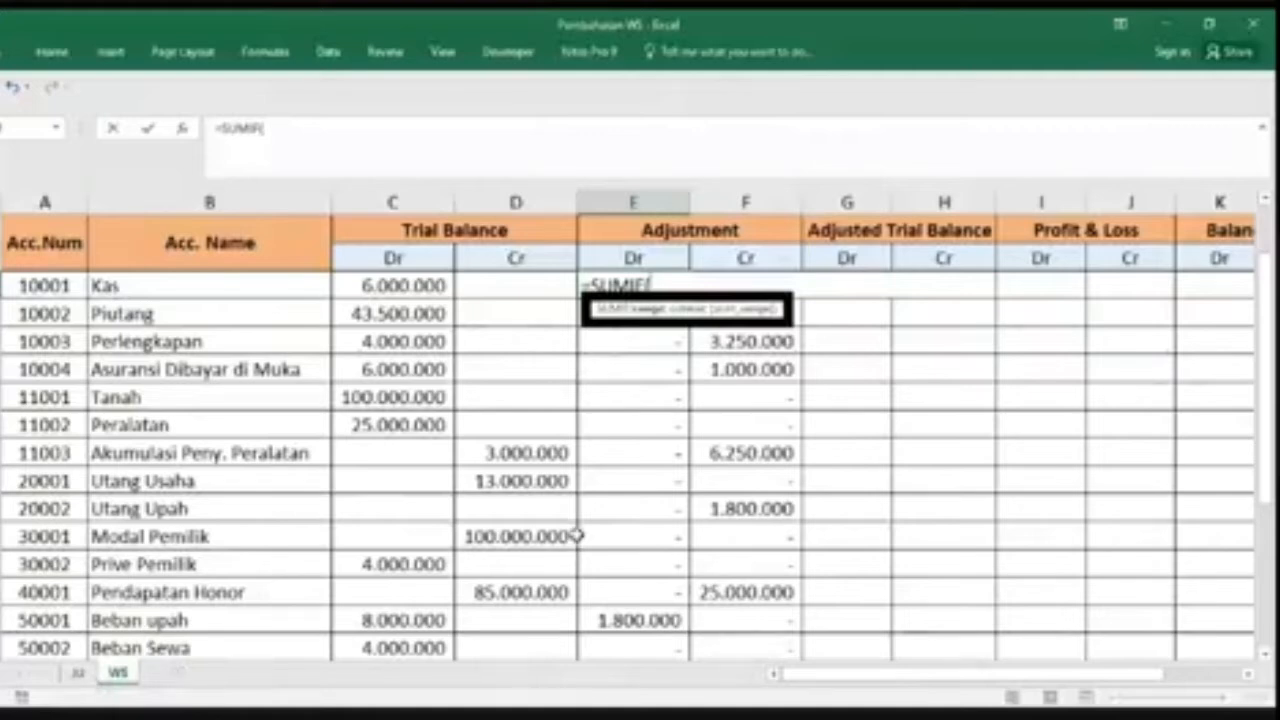
pyautogui.scroll(1, 580, 525)
pyautogui.scroll(-1, 580, 525)
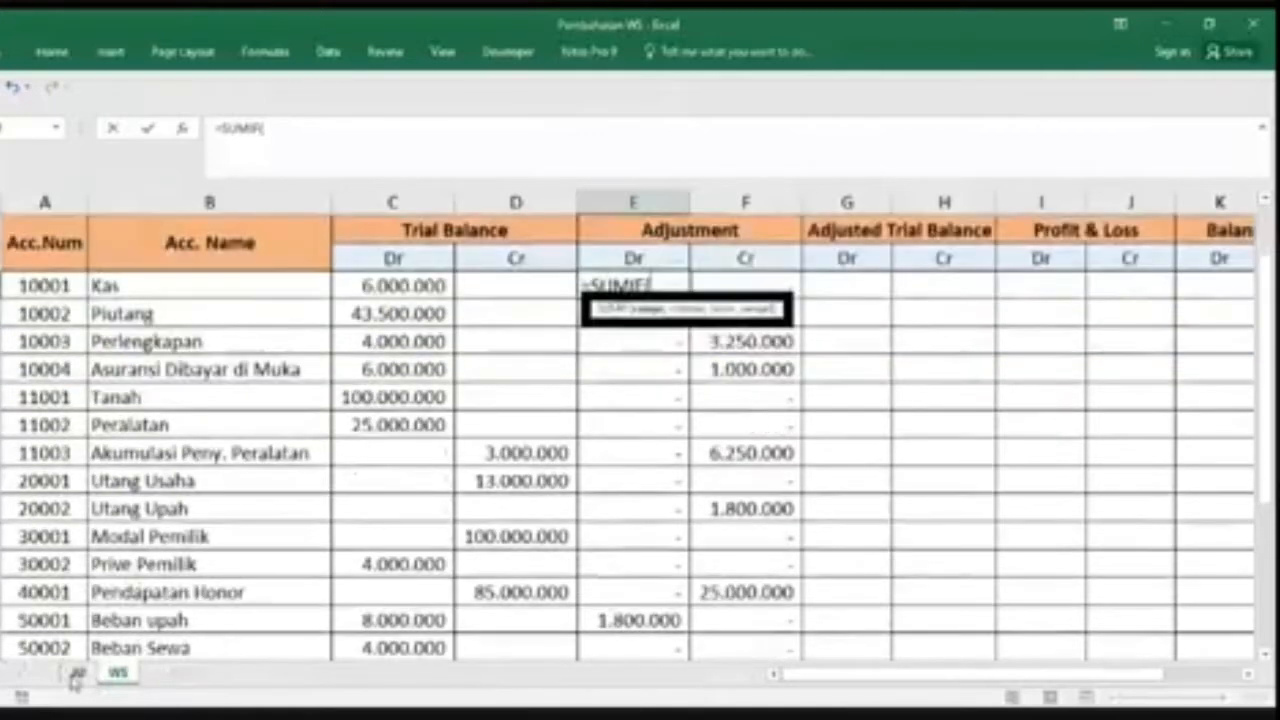
# Step: Set the SUMIF range in the Kas Dr formula to cells A4:E13 on the JU sheet as an absolute reference
pyautogui.click(79, 674)
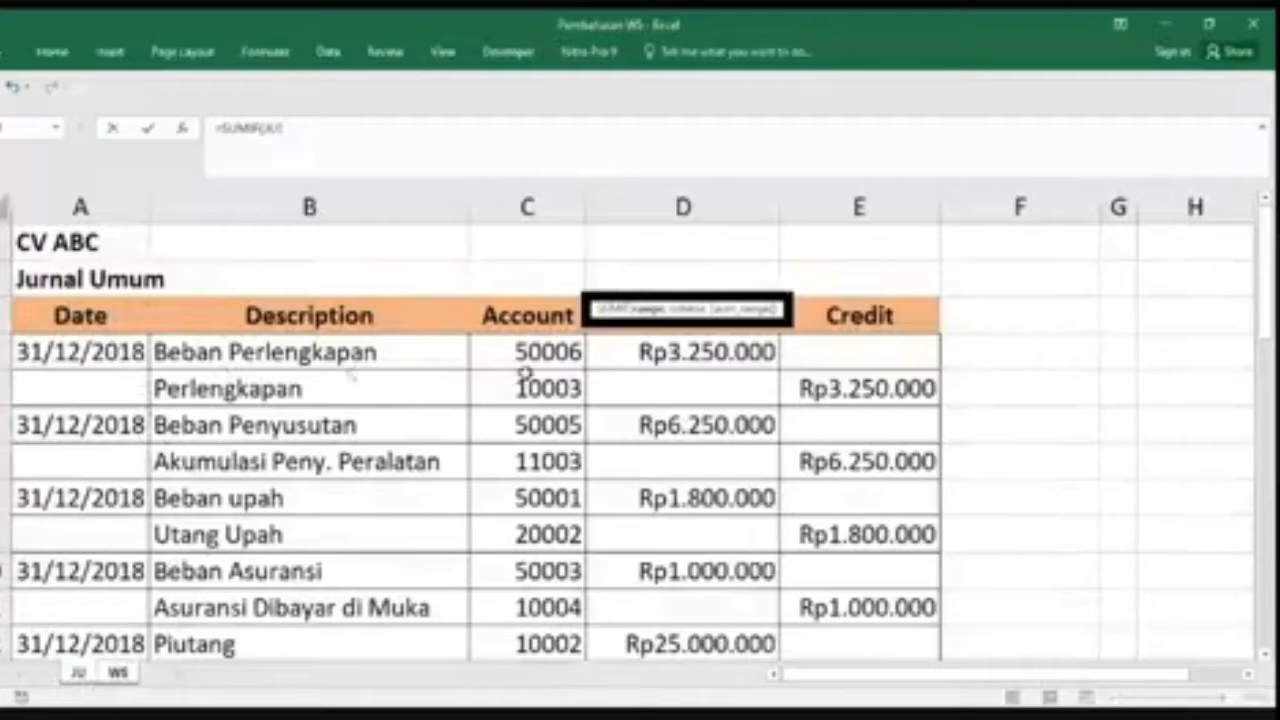
pyautogui.scroll(-1, 525, 365)
pyautogui.scroll(1, 523, 250)
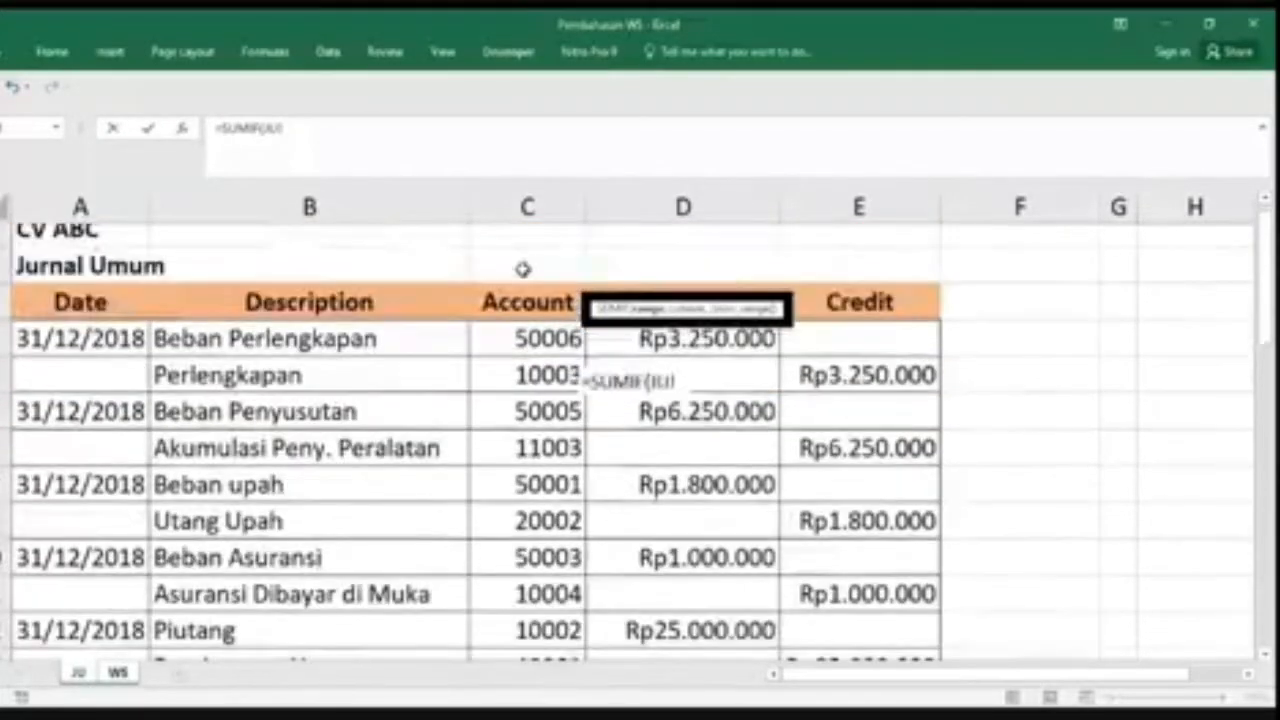
pyautogui.moveTo(528, 345); pyautogui.dragTo(940, 600)
pyautogui.moveTo(830, 607); pyautogui.dragTo(805, 568)
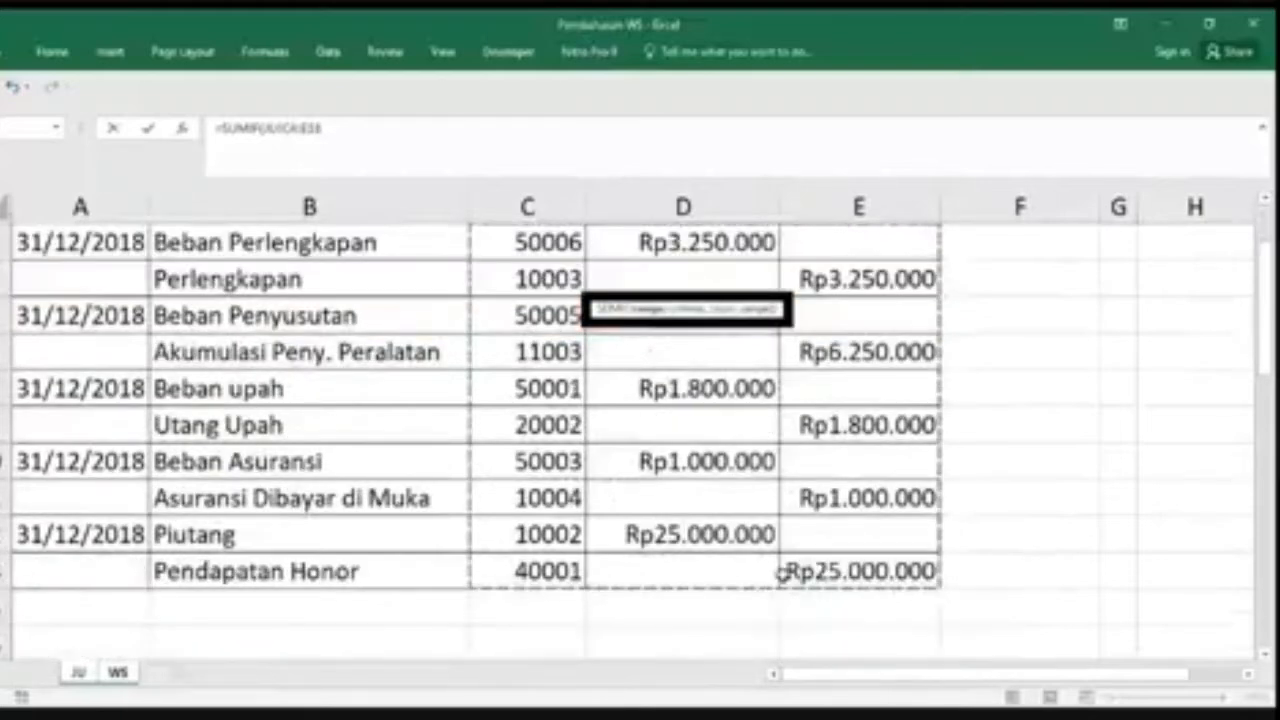
pyautogui.scroll(1, 720, 590)
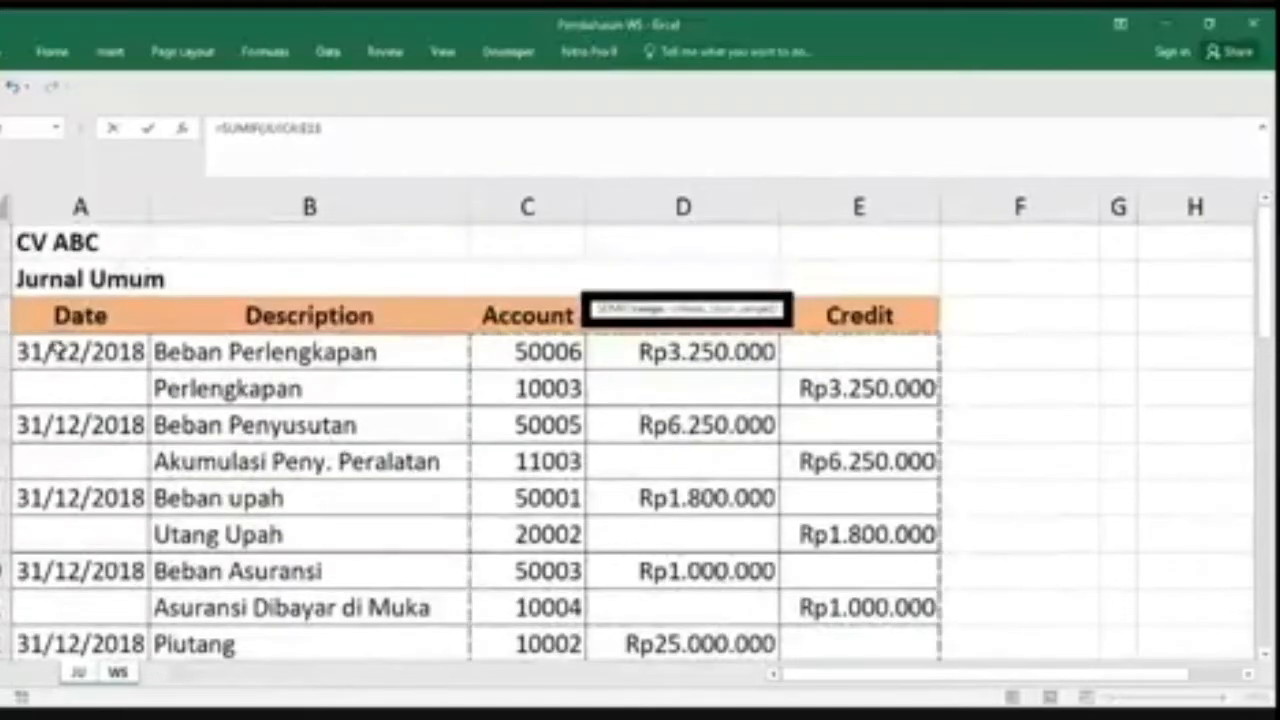
pyautogui.moveTo(60, 345); pyautogui.dragTo(845, 583)
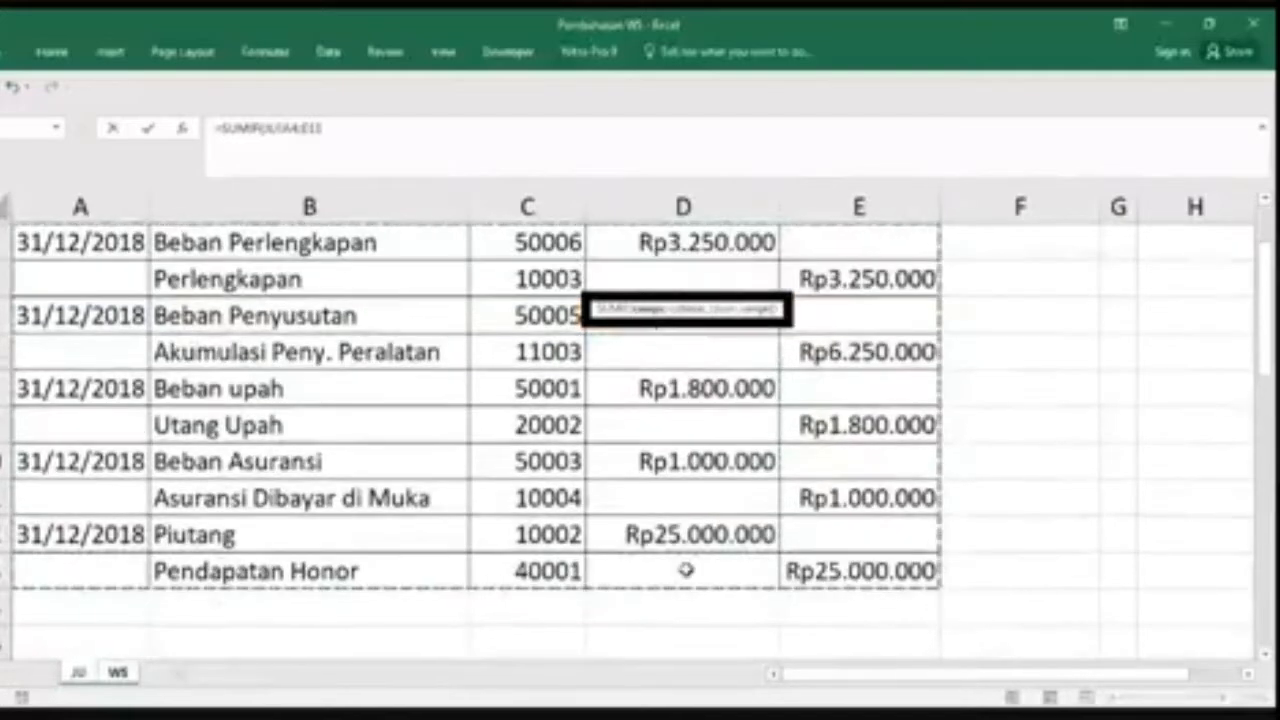
pyautogui.scroll(1, 680, 566)
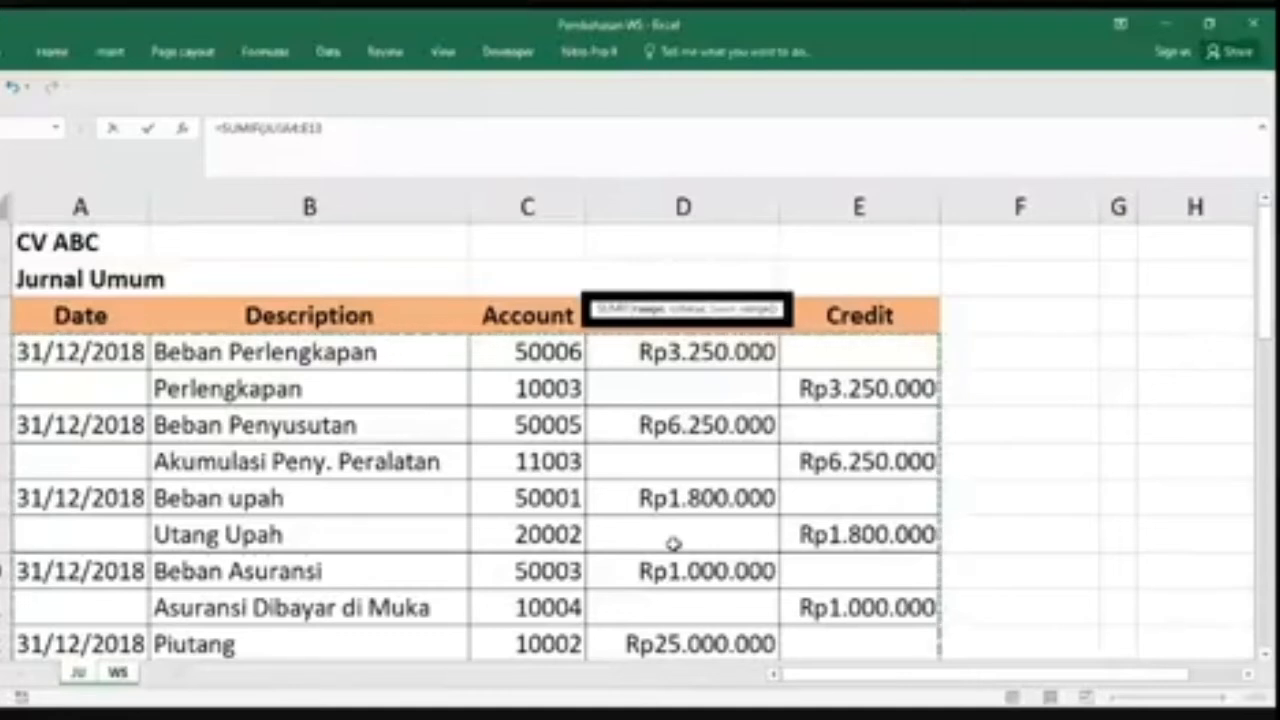
pyautogui.press('F4')
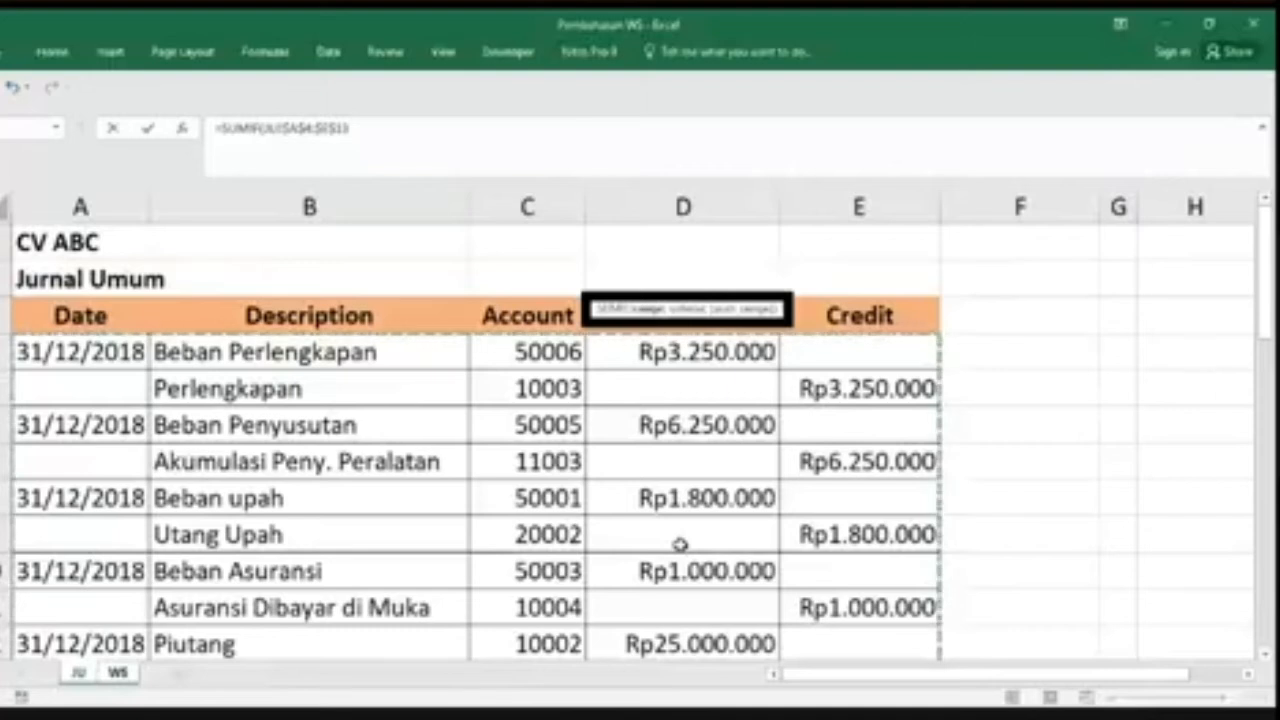
pyautogui.write(',')
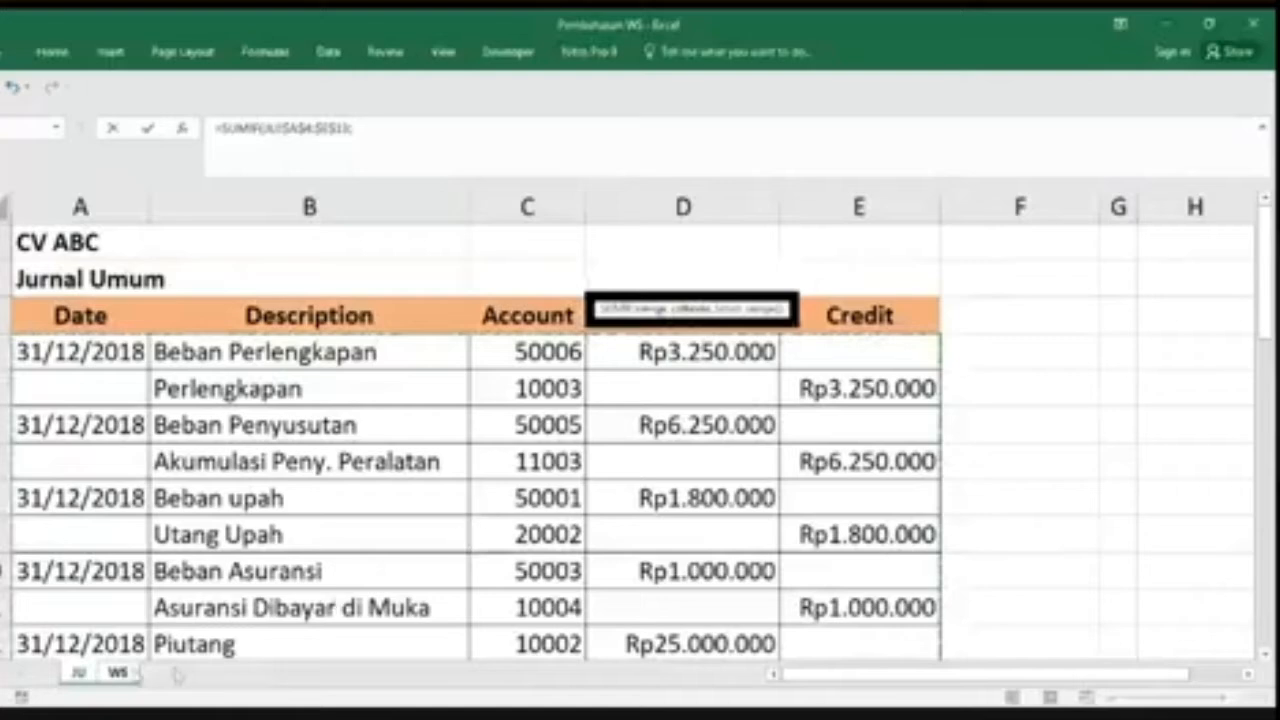
# Step: Set the SUMIF criteria to the Kas account number in cell A6 of the WS sheet
pyautogui.click(128, 676)
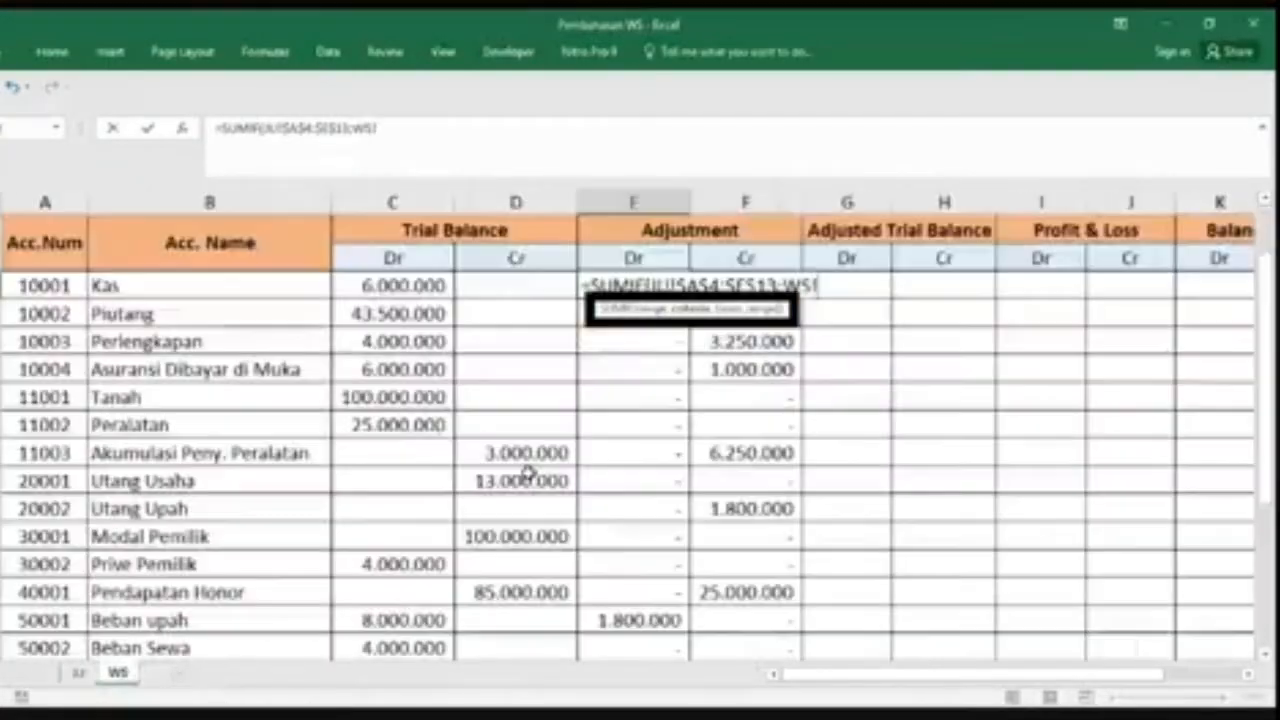
pyautogui.click(53, 287)
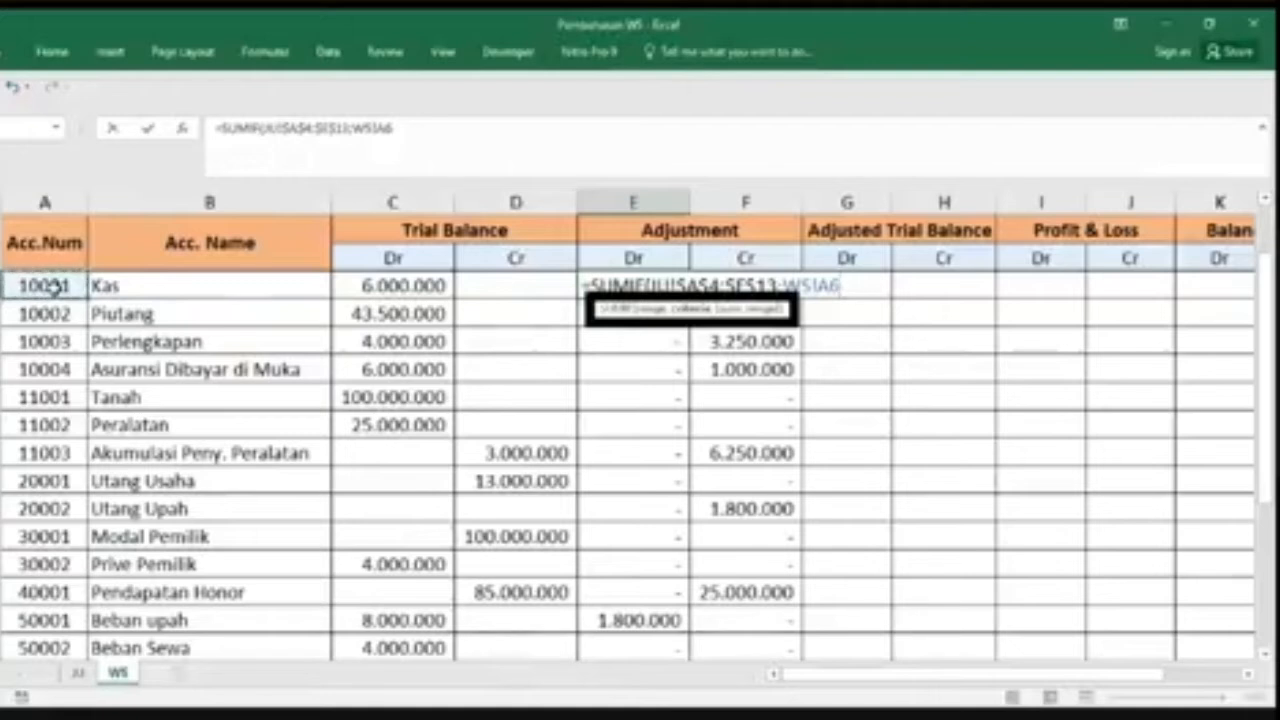
pyautogui.write(';')
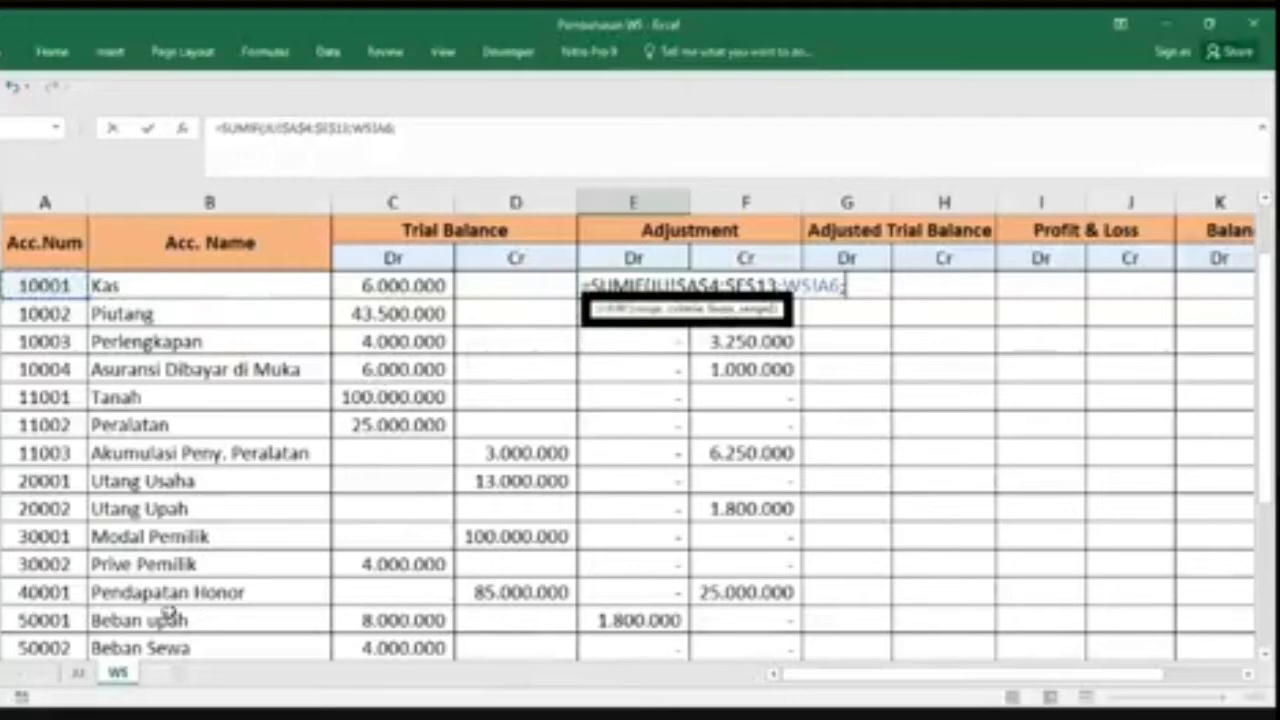
# Step: Set the sum range to the Debit cells D4:D13 on the JU sheet as an absolute reference and complete the formula
pyautogui.click(78, 673)
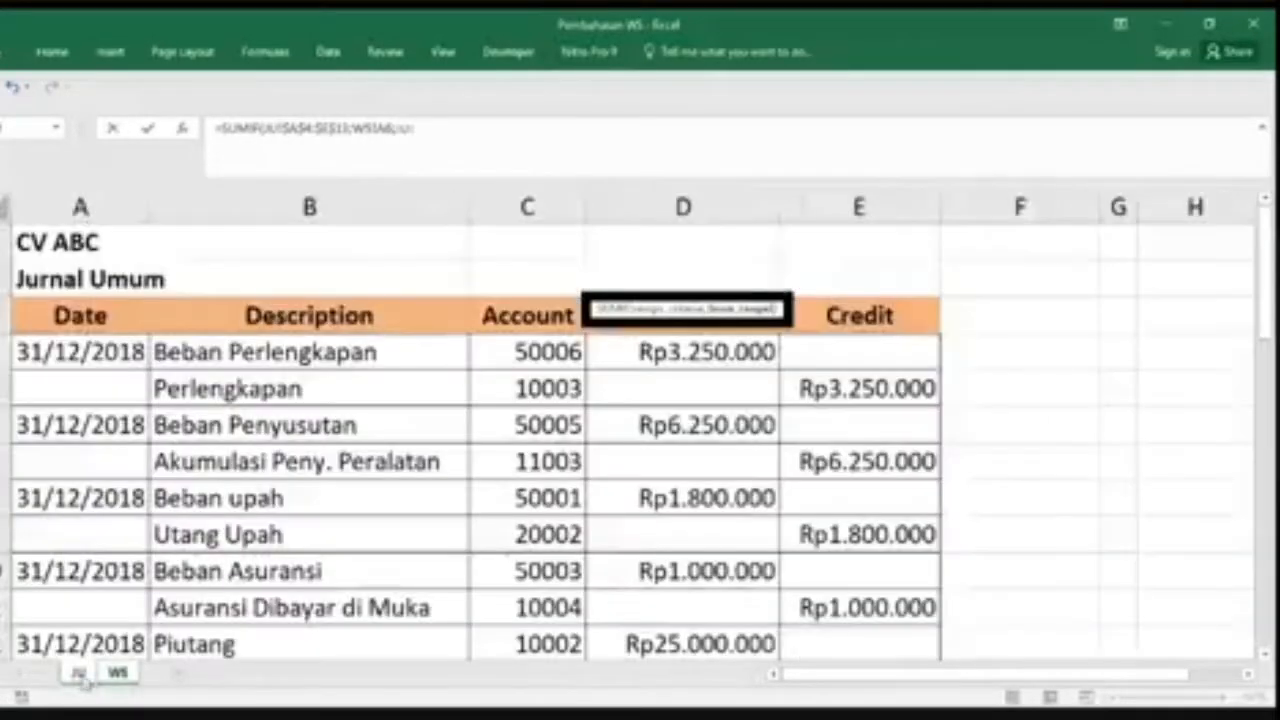
pyautogui.click(118, 673)
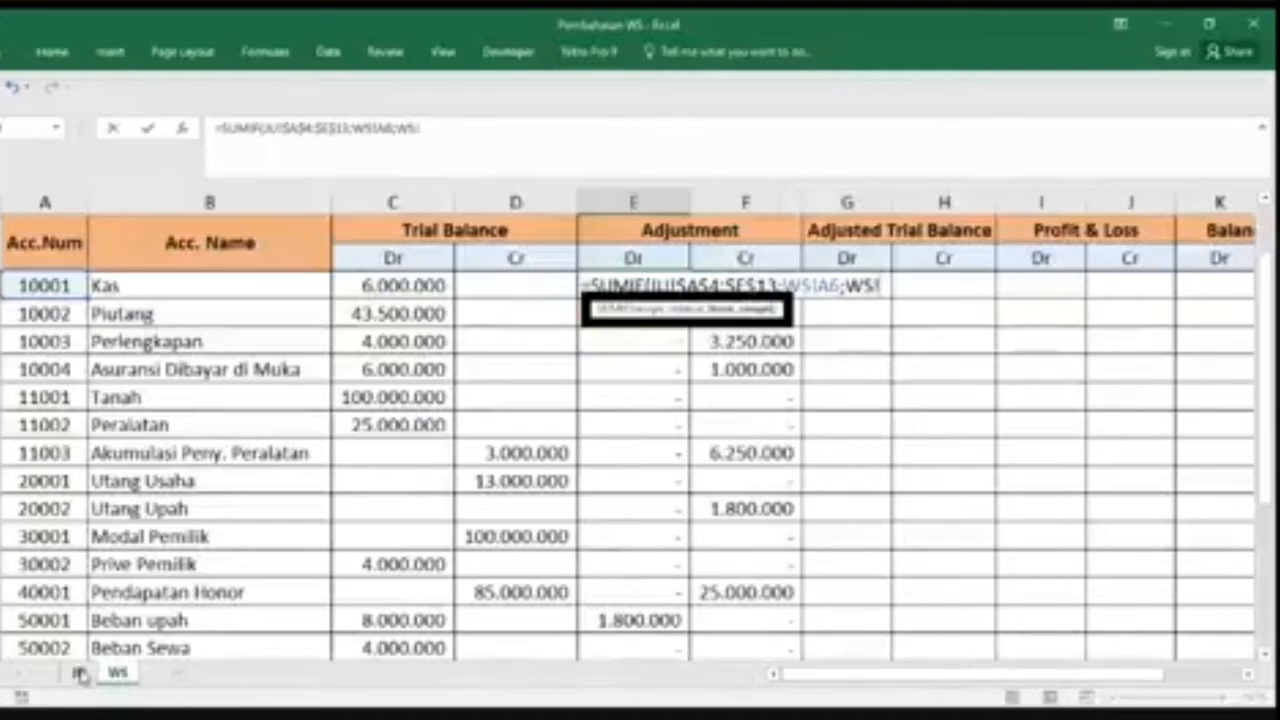
pyautogui.click(80, 673)
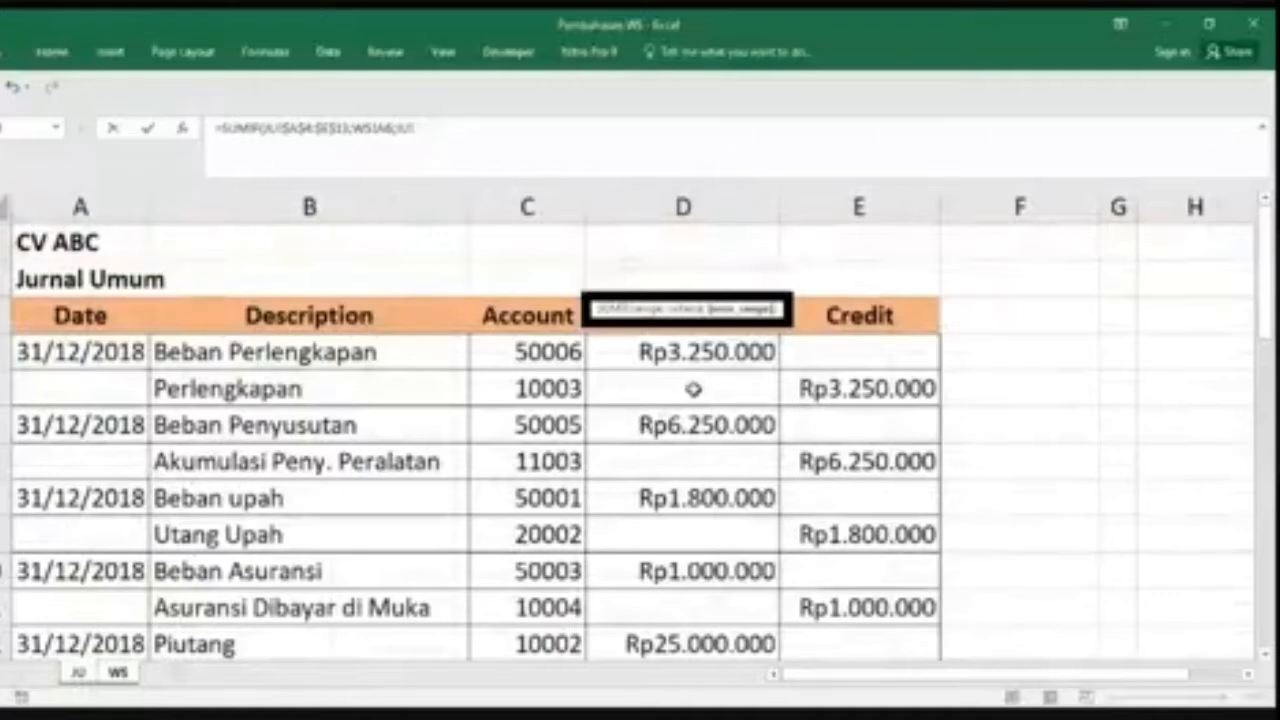
pyautogui.moveTo(720, 350); pyautogui.dragTo(663, 543)
pyautogui.scroll(1, 600, 294)
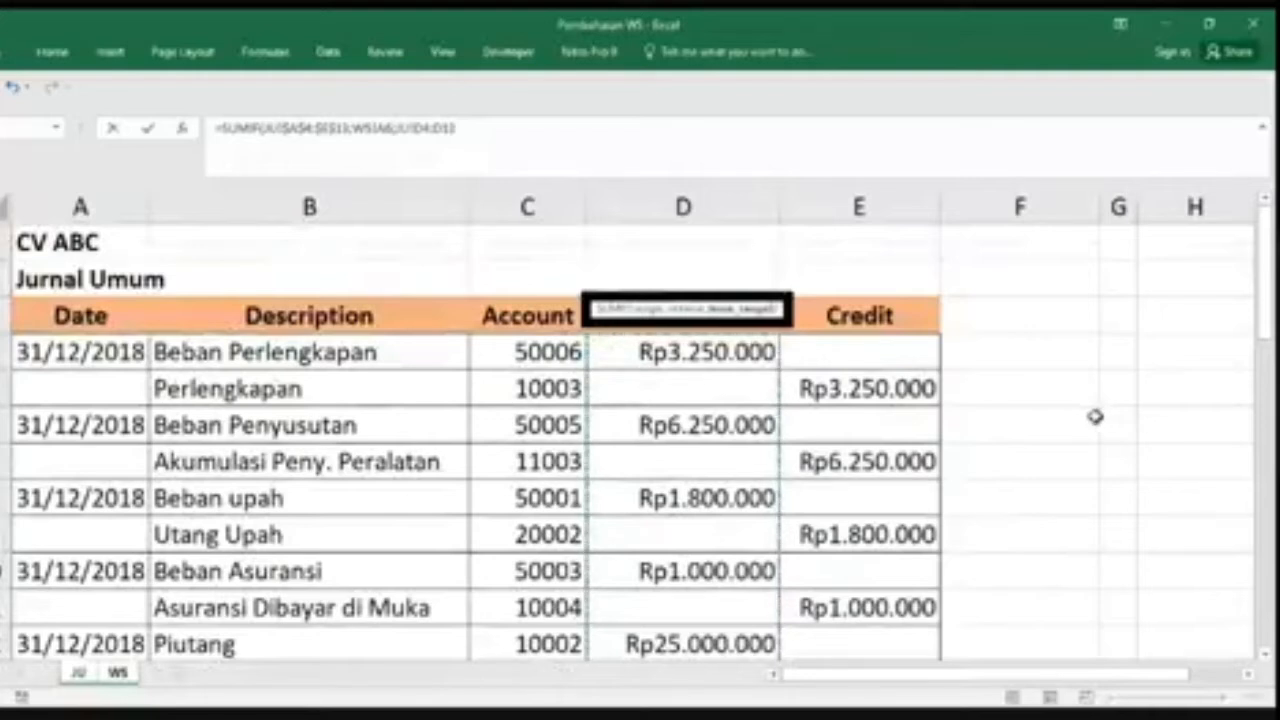
pyautogui.press('F4')
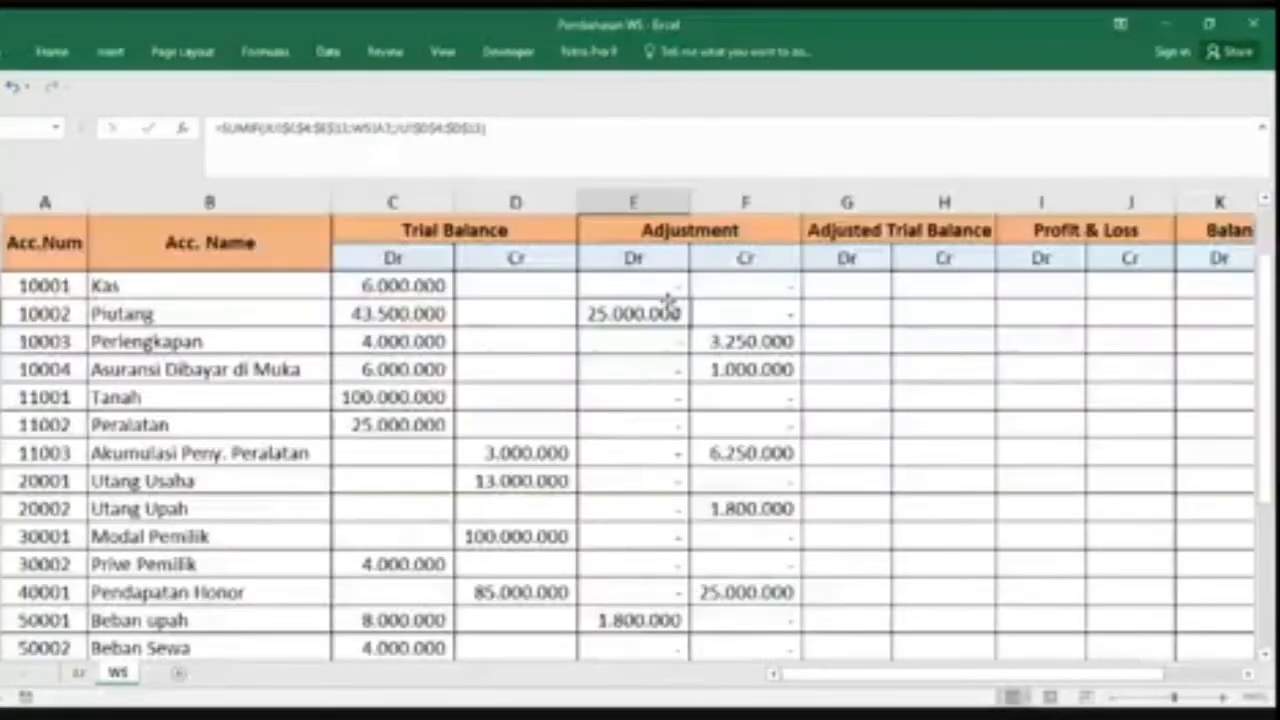
# Step: Try to fill the Kas row's Adjustment Dr formula down to the Piutang row, and undo the fill
pyautogui.click(674, 289)
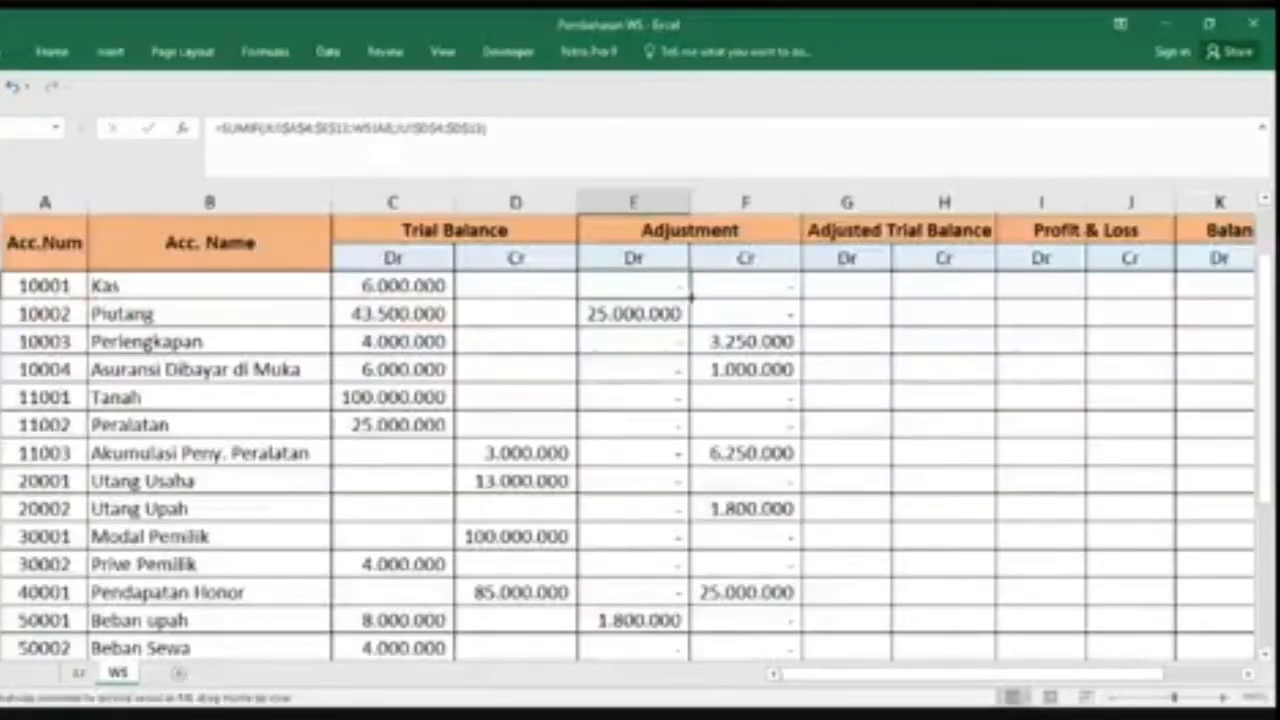
pyautogui.moveTo(691, 292); pyautogui.dragTo(678, 361)
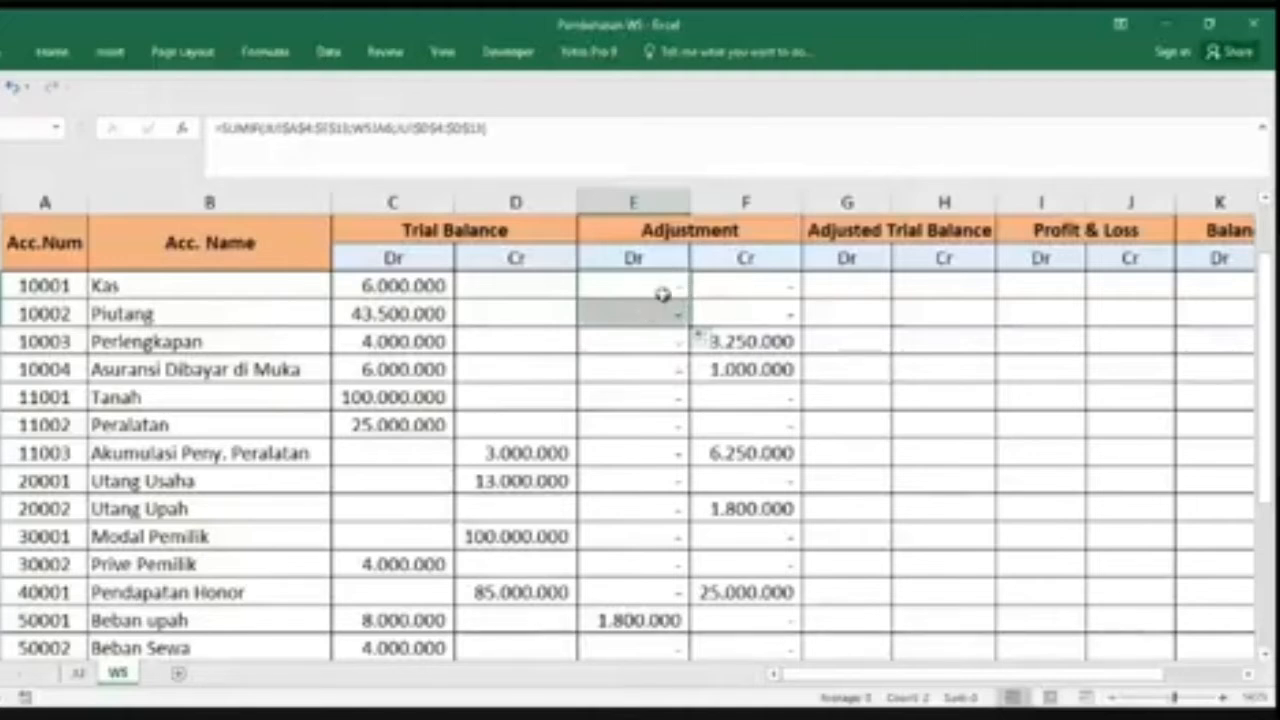
pyautogui.hotkey('ctrl', 'd')
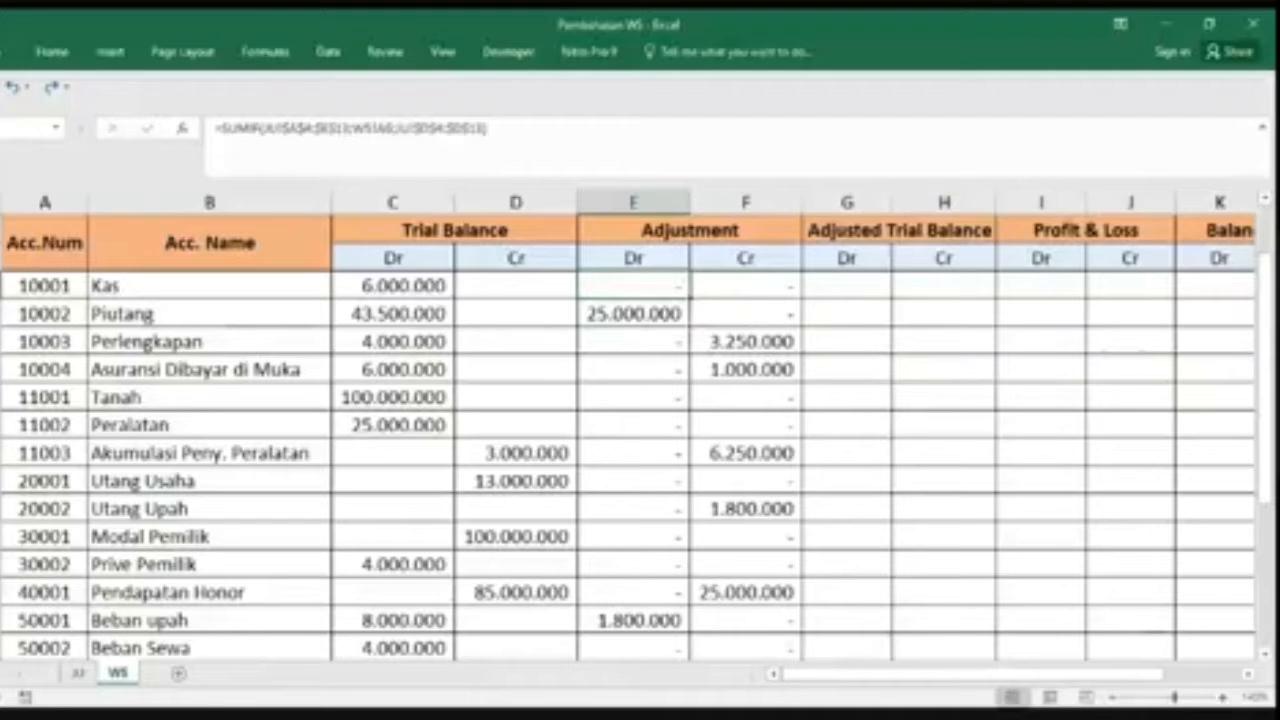
# Step: Check the range references in the Kas row's Adjustment Dr formula against the journal columns on the JU sheet
pyautogui.doubleClick(655, 288)
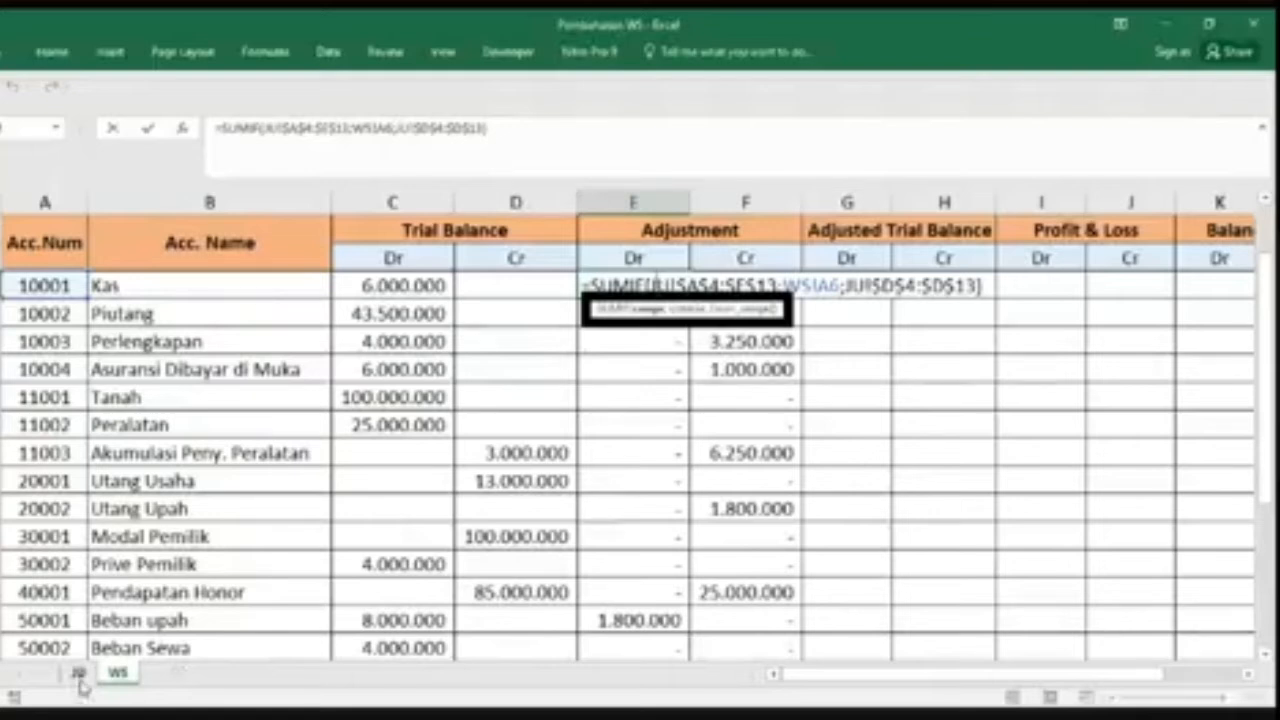
pyautogui.click(79, 676)
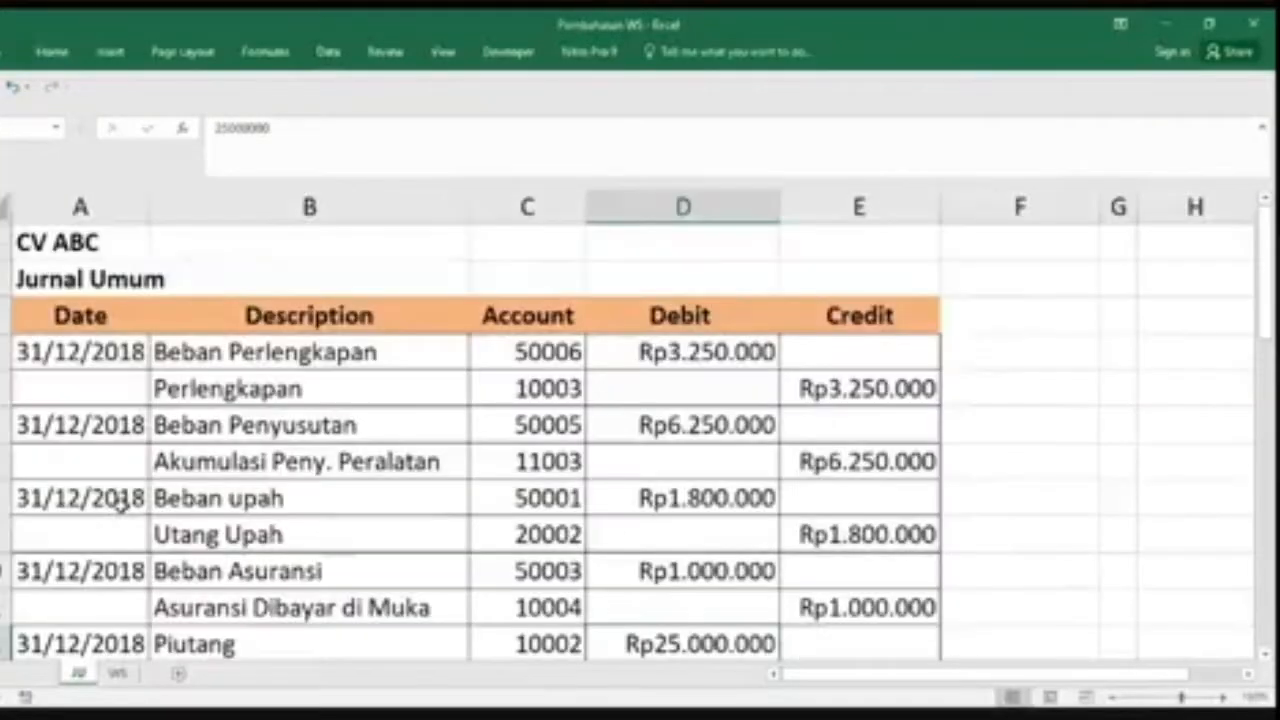
pyautogui.click(119, 676)
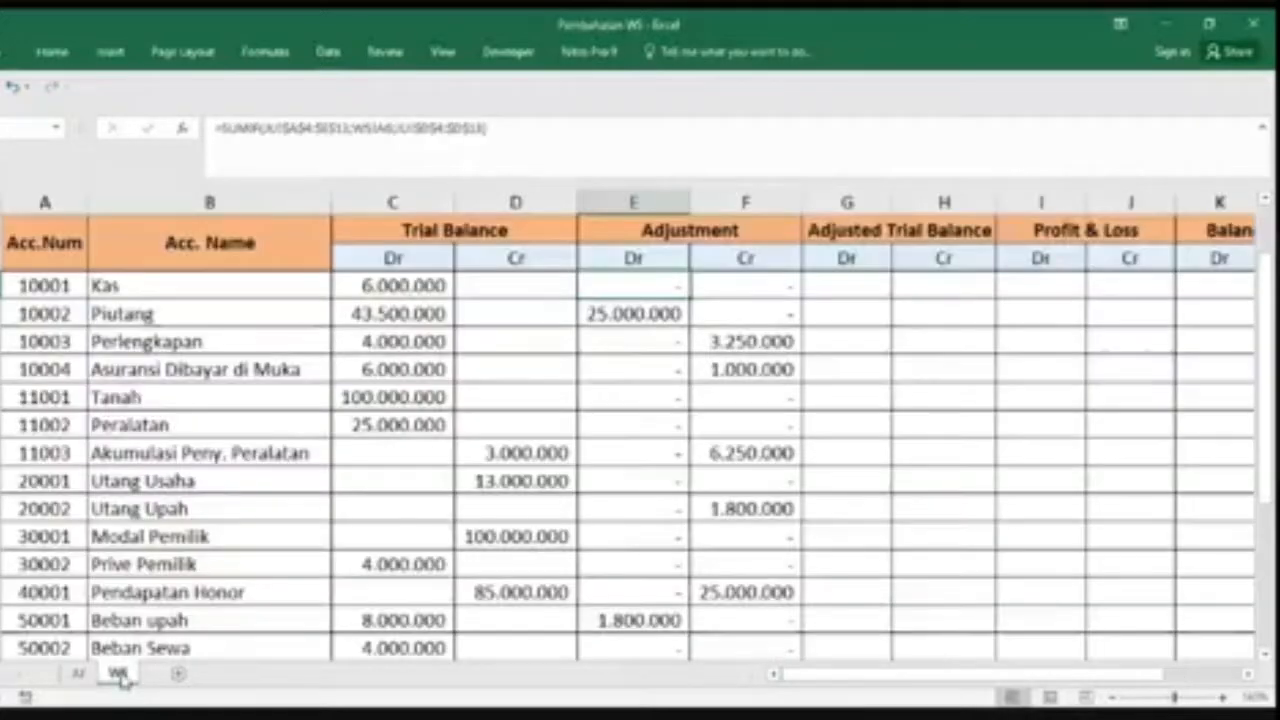
pyautogui.doubleClick(660, 282)
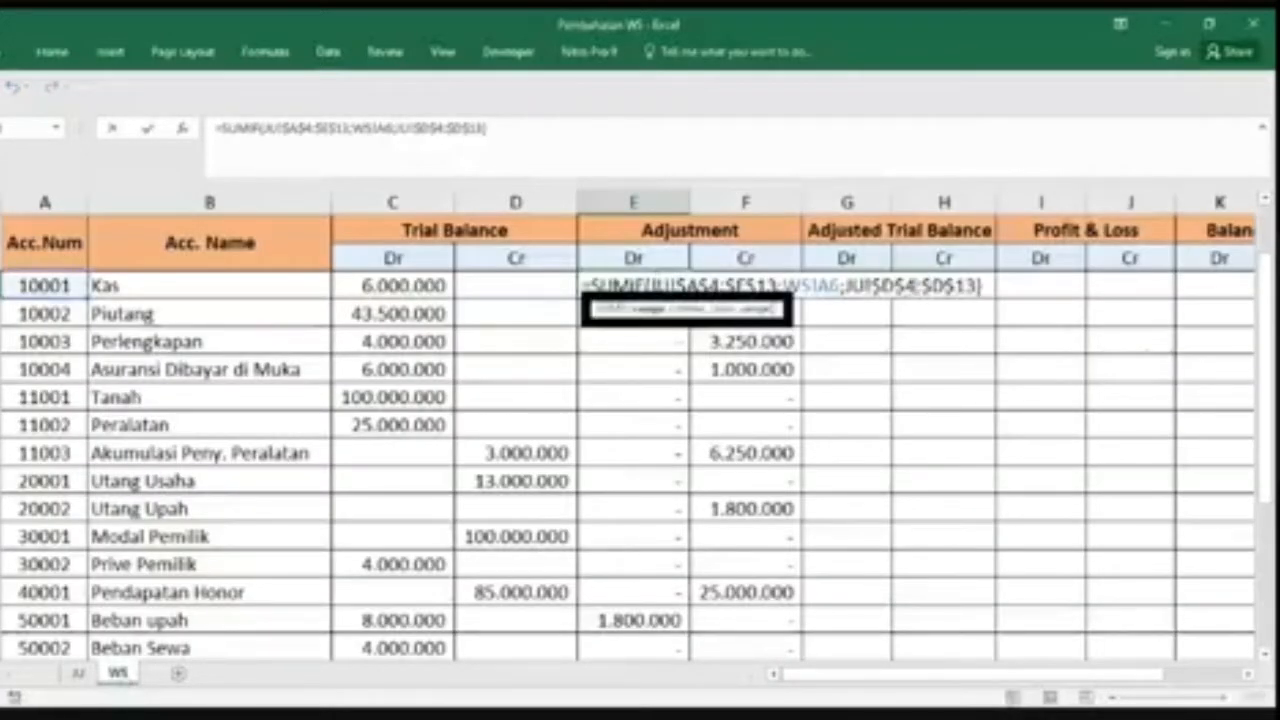
pyautogui.press('Return')
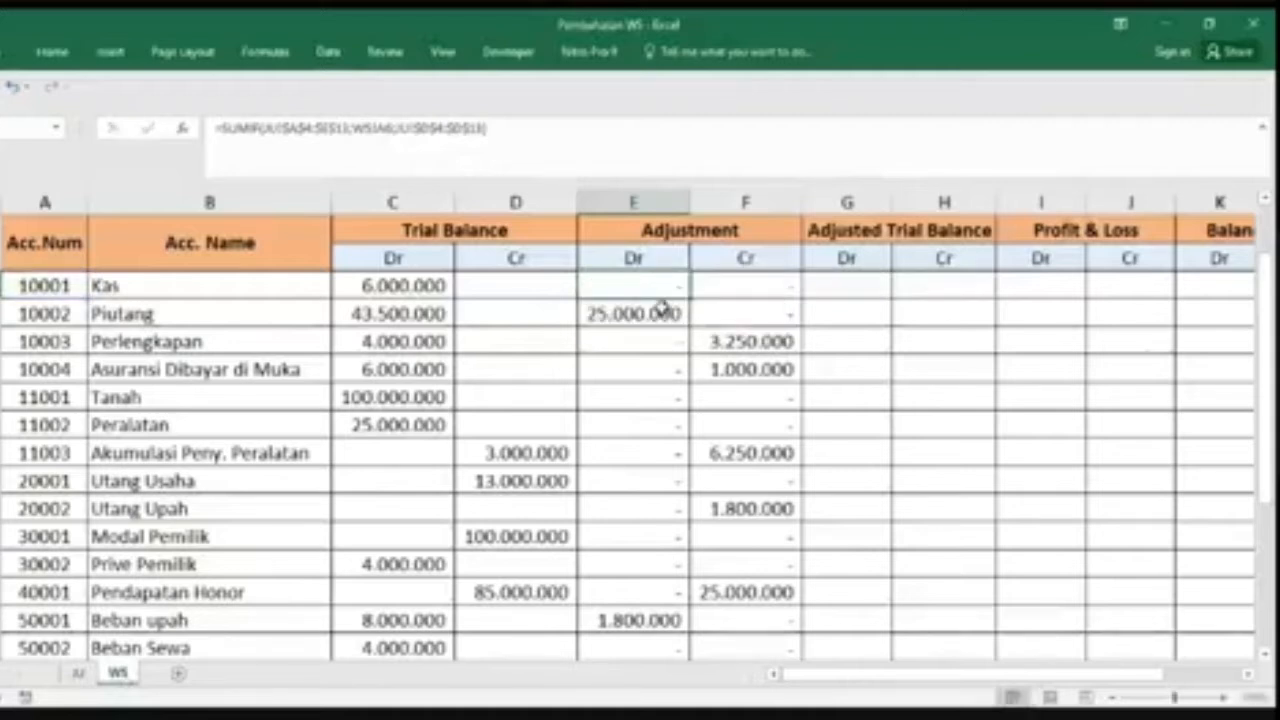
# Step: Re-enter SUMIF in the Kas row's Adjustment Dr cell with the absolute range $C$4:$E$13 from the JU sheet
pyautogui.write('=su')
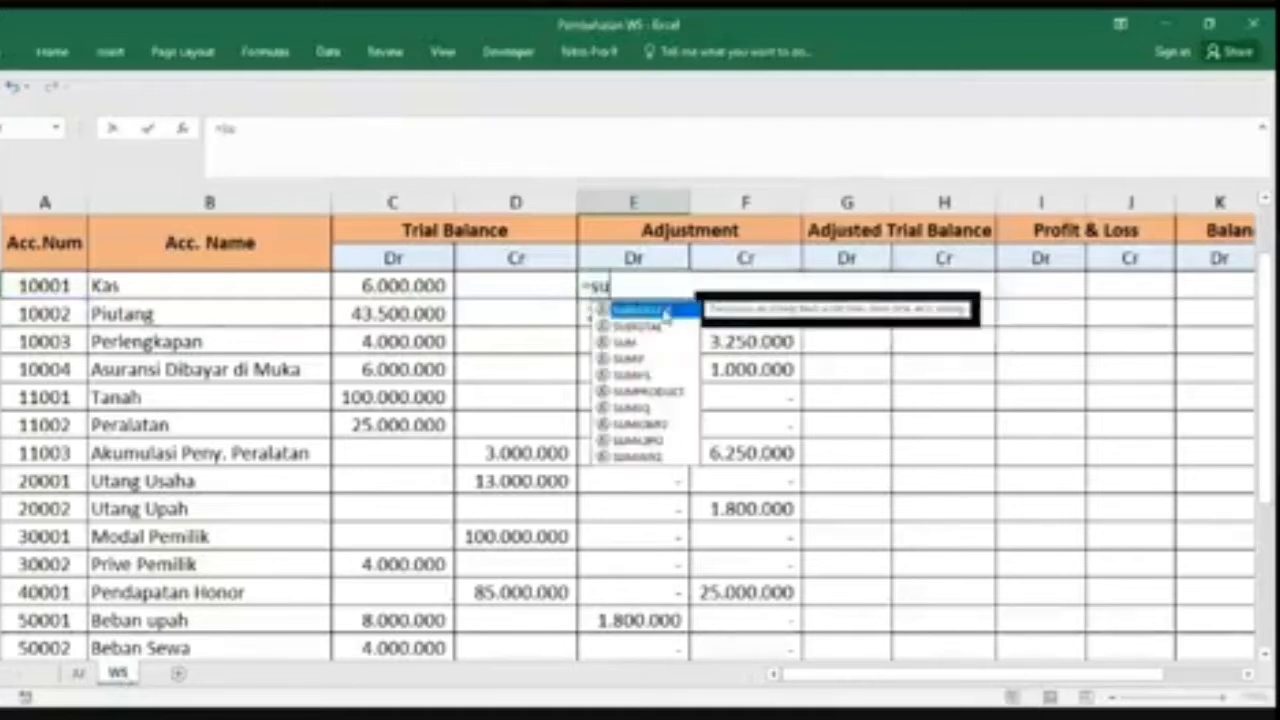
pyautogui.doubleClick(662, 311)
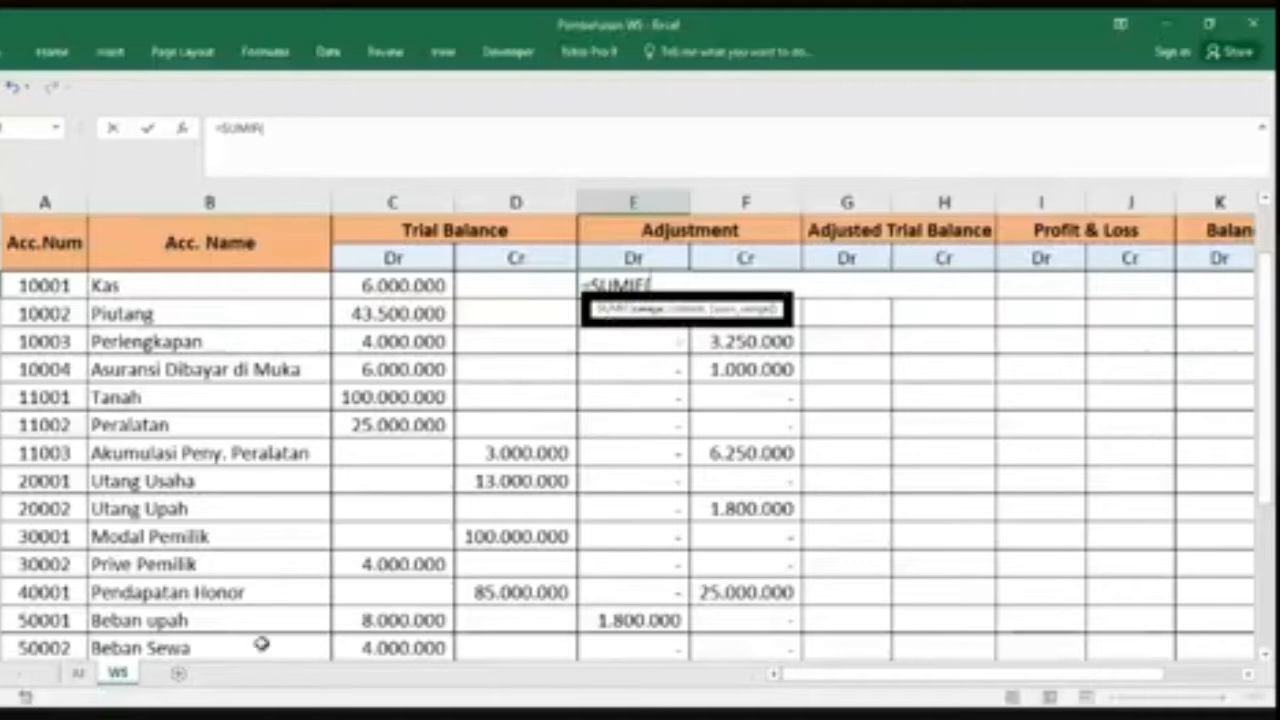
pyautogui.click(77, 675)
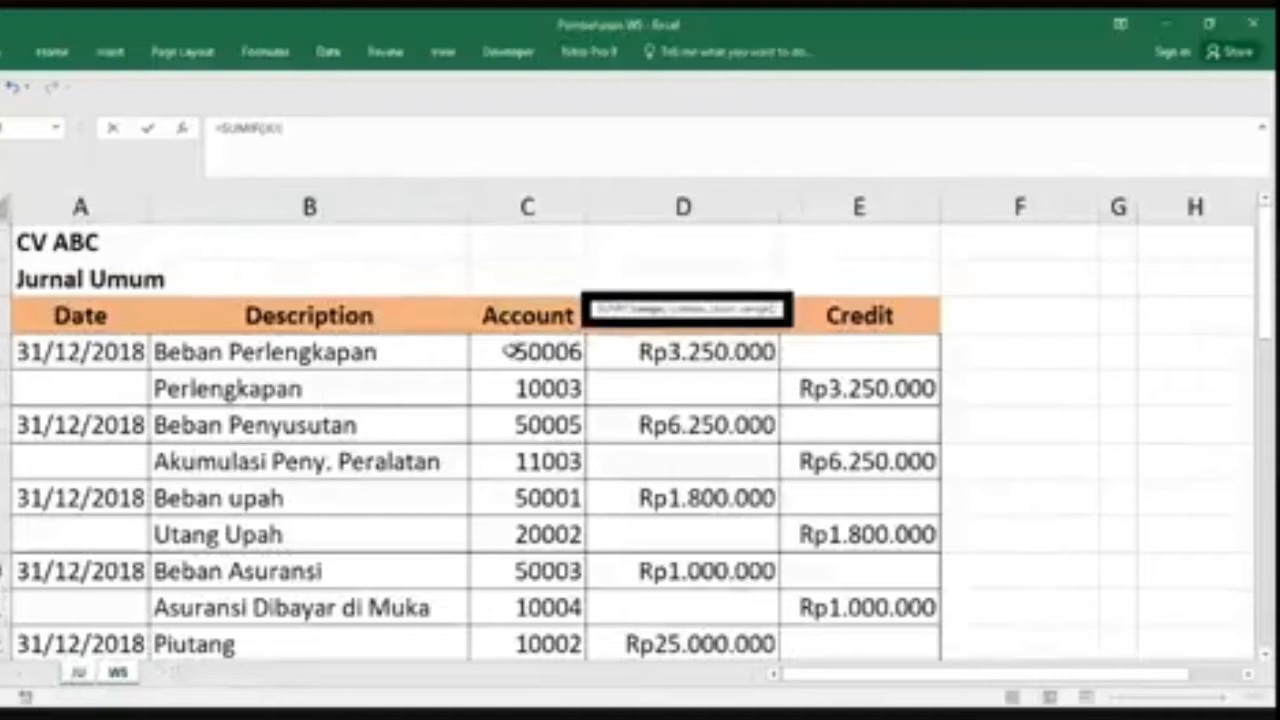
pyautogui.moveTo(512, 350); pyautogui.dragTo(863, 571)
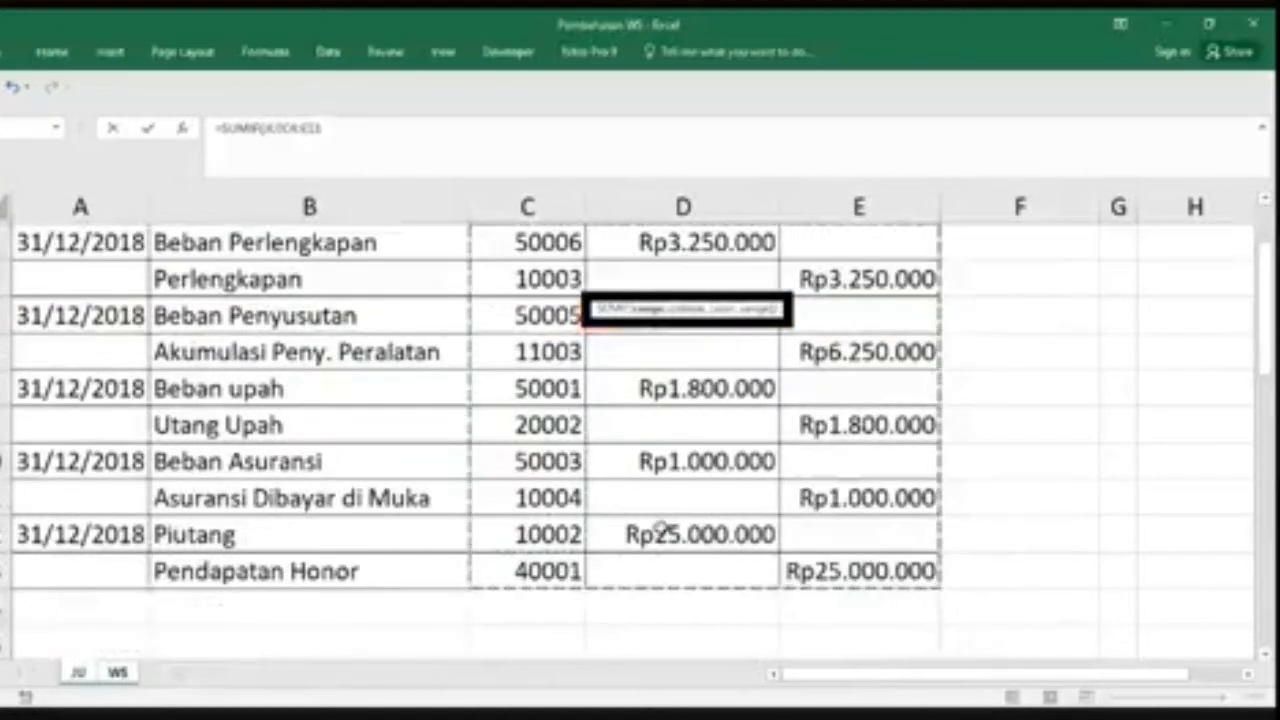
pyautogui.scroll(1, 652, 530)
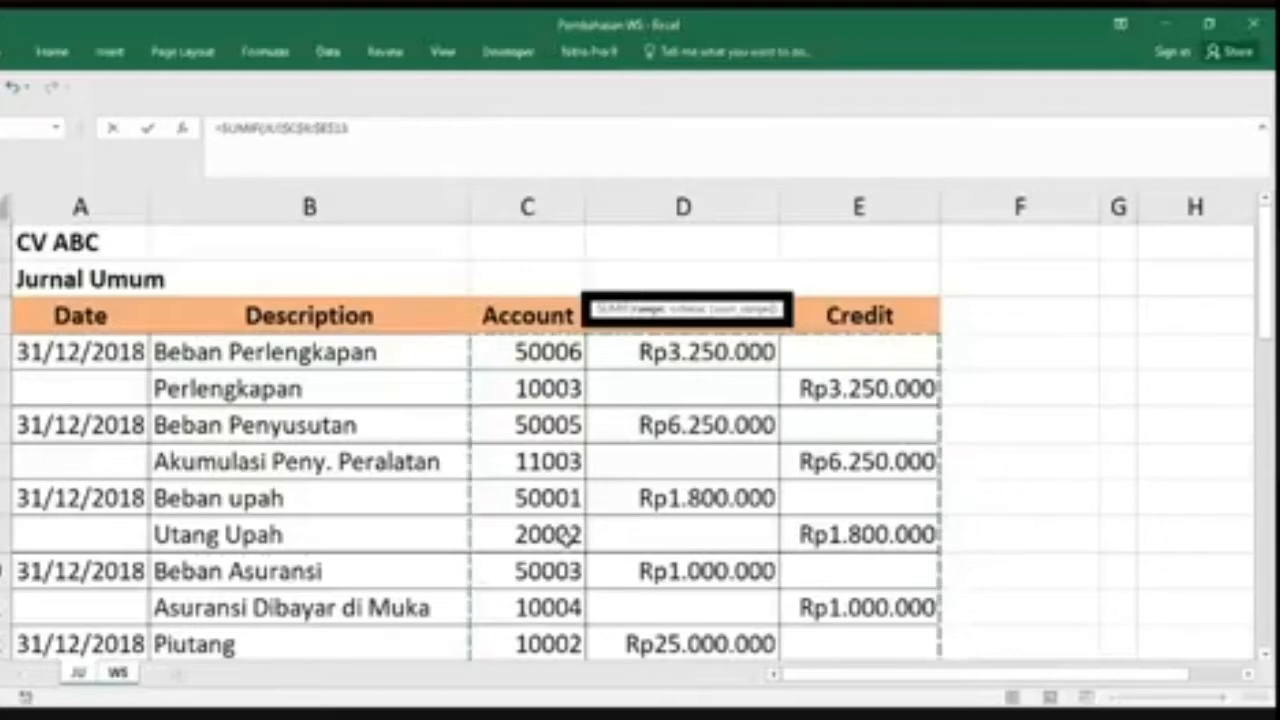
pyautogui.press('F4')
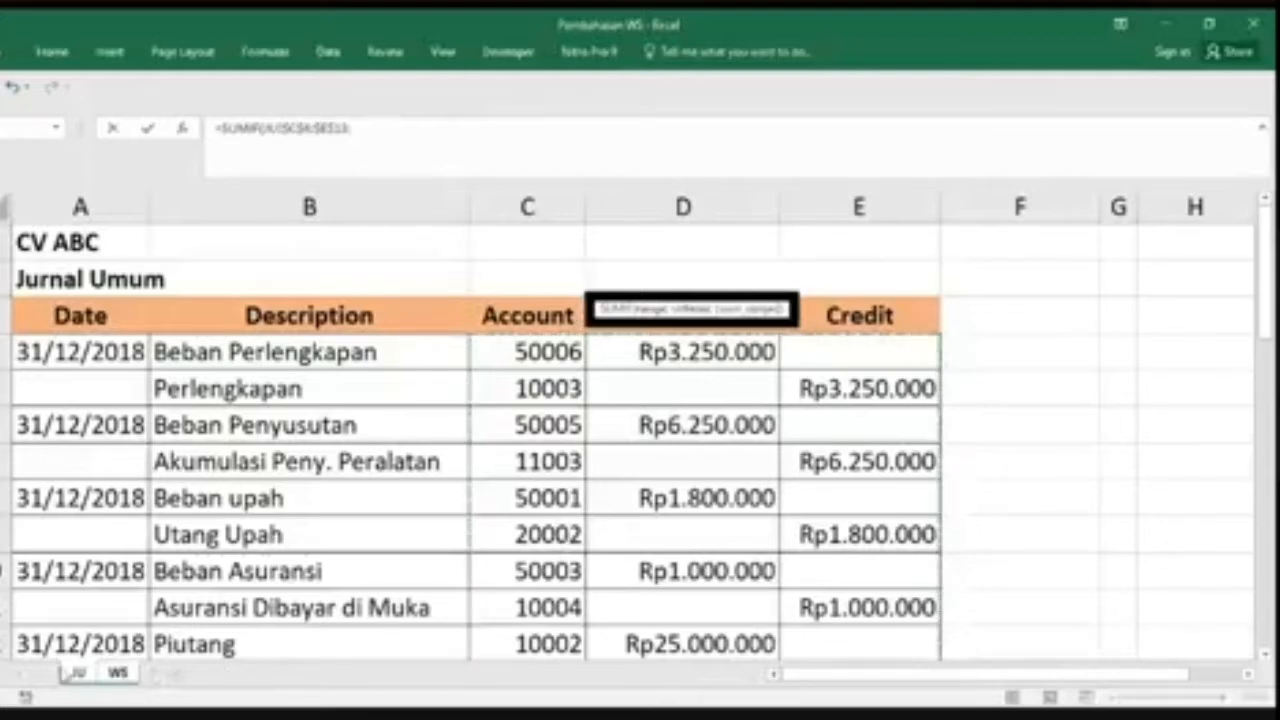
# Step: Set the Kas row's Adjustment Dr SUMIF criteria to the Kas account number in A6 on the WS sheet
pyautogui.click(134, 678)
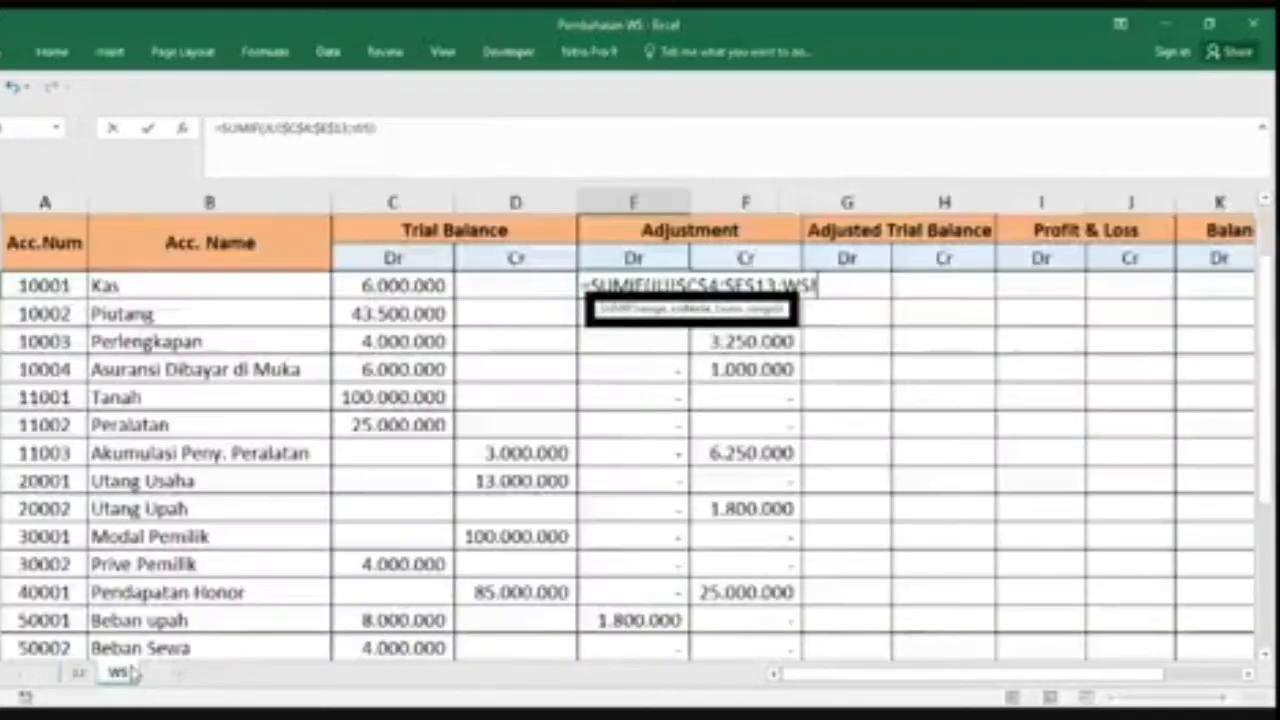
pyautogui.click(64, 286)
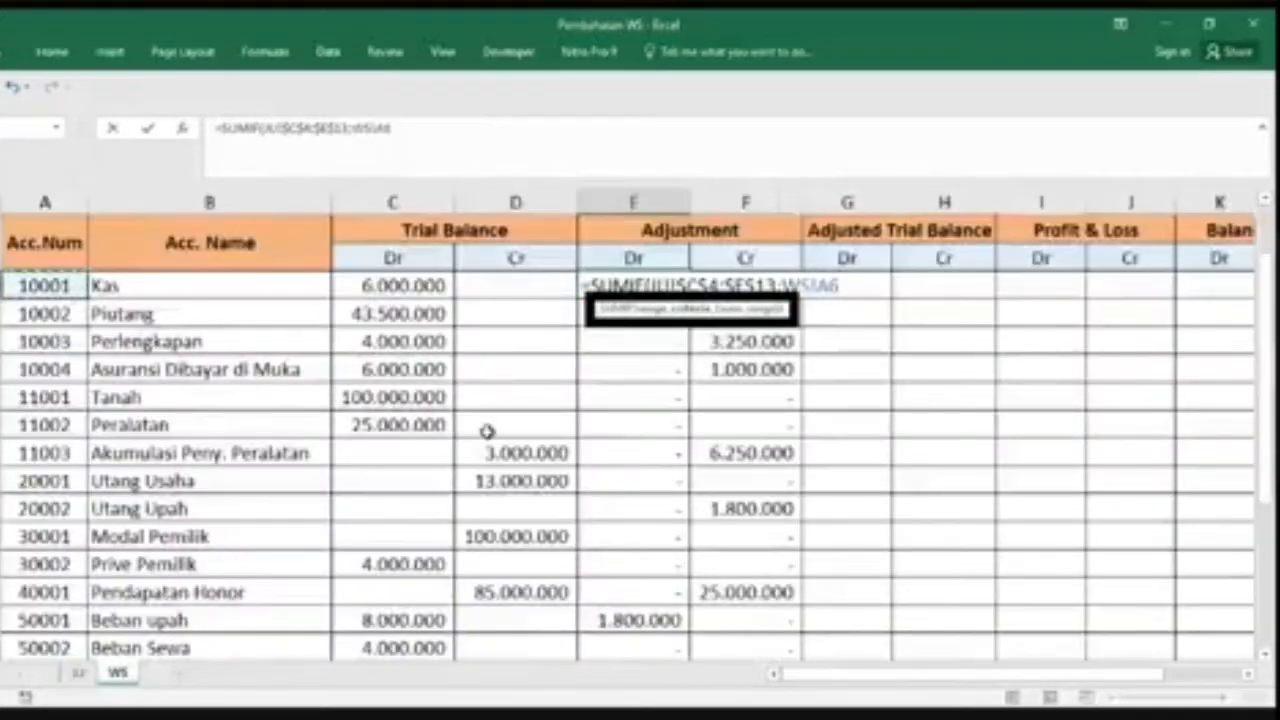
pyautogui.write(';')
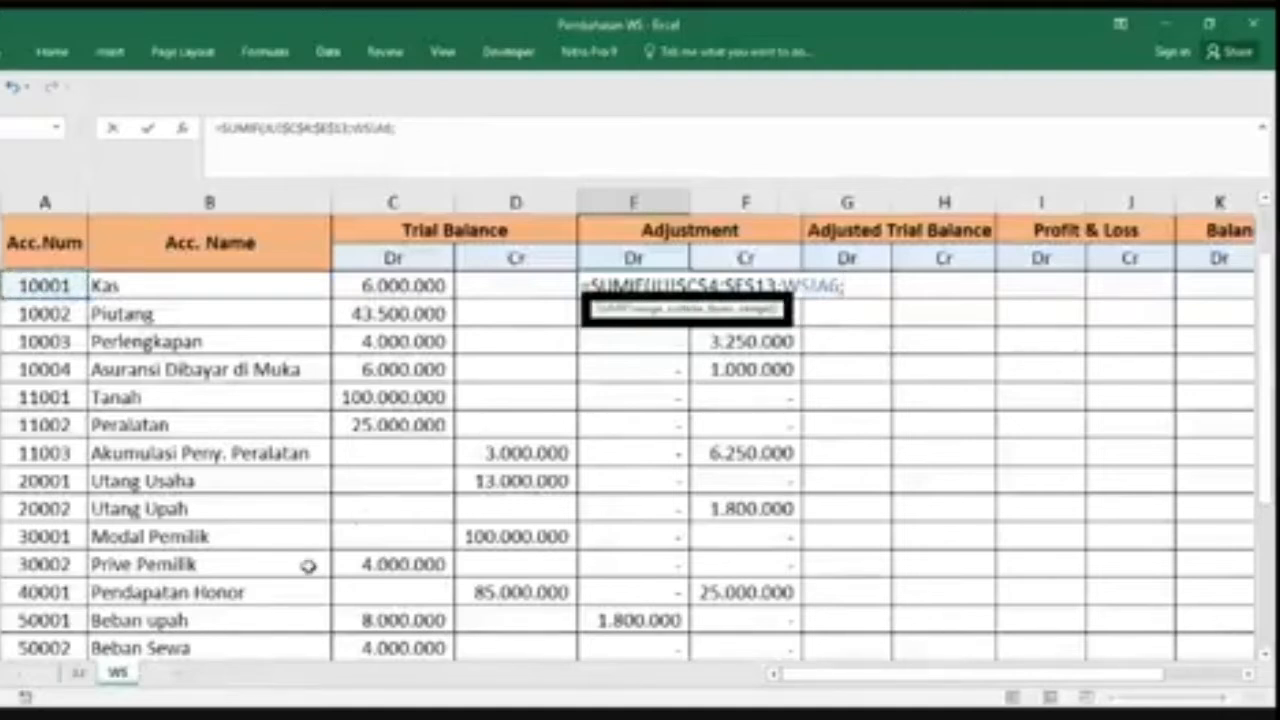
# Step: Set the sum range to the Debit cells $D$4:$D$13 on the JU sheet as an absolute reference and complete the Dr formula
pyautogui.click(80, 673)
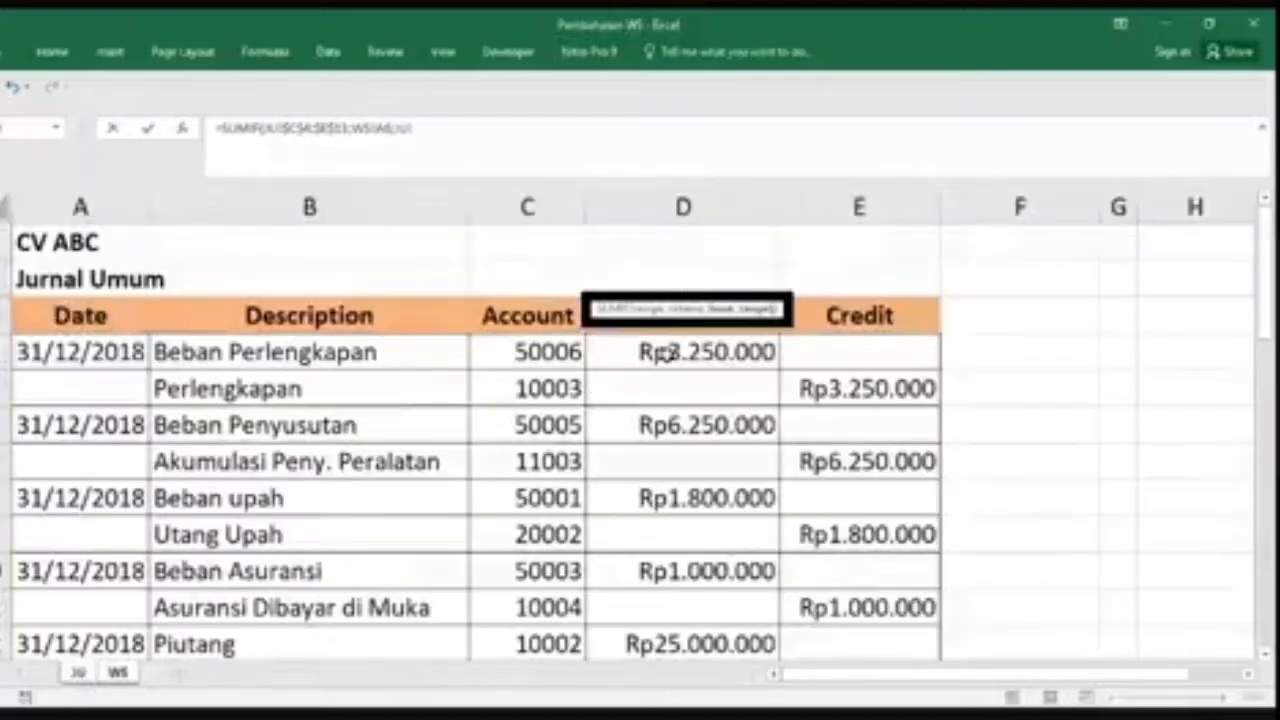
pyautogui.scroll(-3, 683, 454)
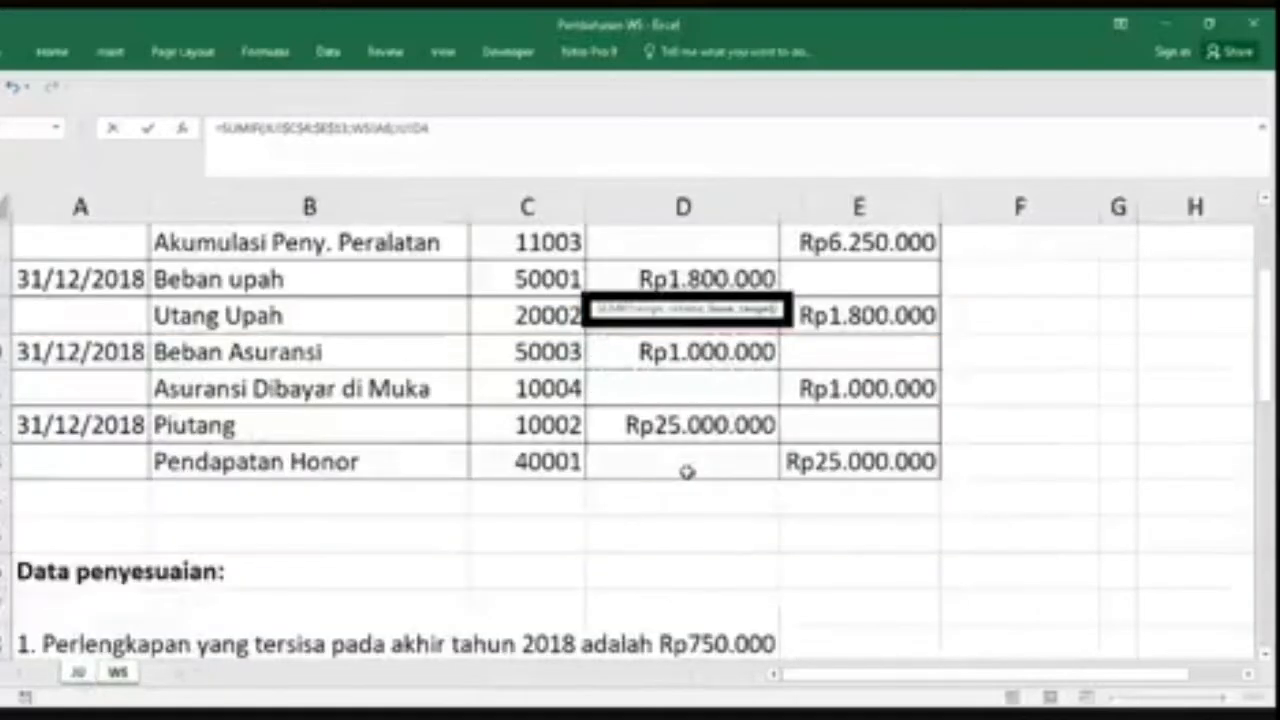
pyautogui.keyDown('shift'); pyautogui.click(720, 352); pyautogui.keyUp('shift')
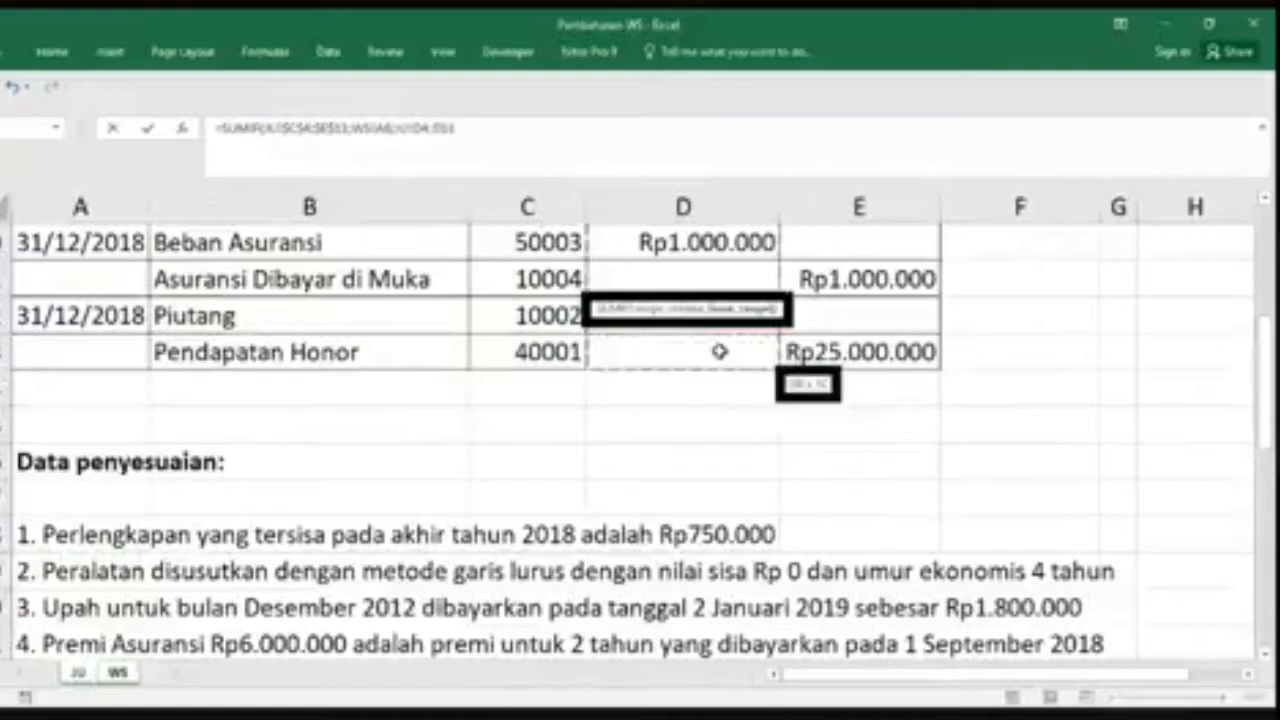
pyautogui.scroll(3, 706, 440)
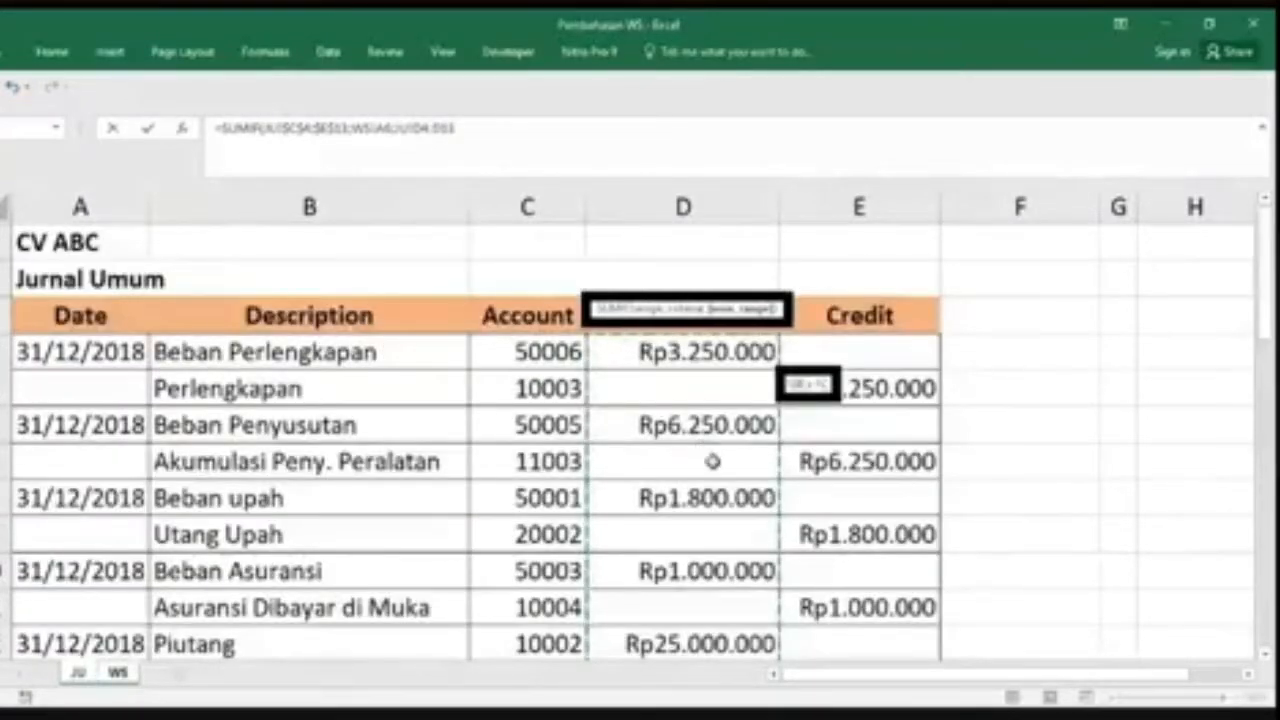
pyautogui.press('F4')
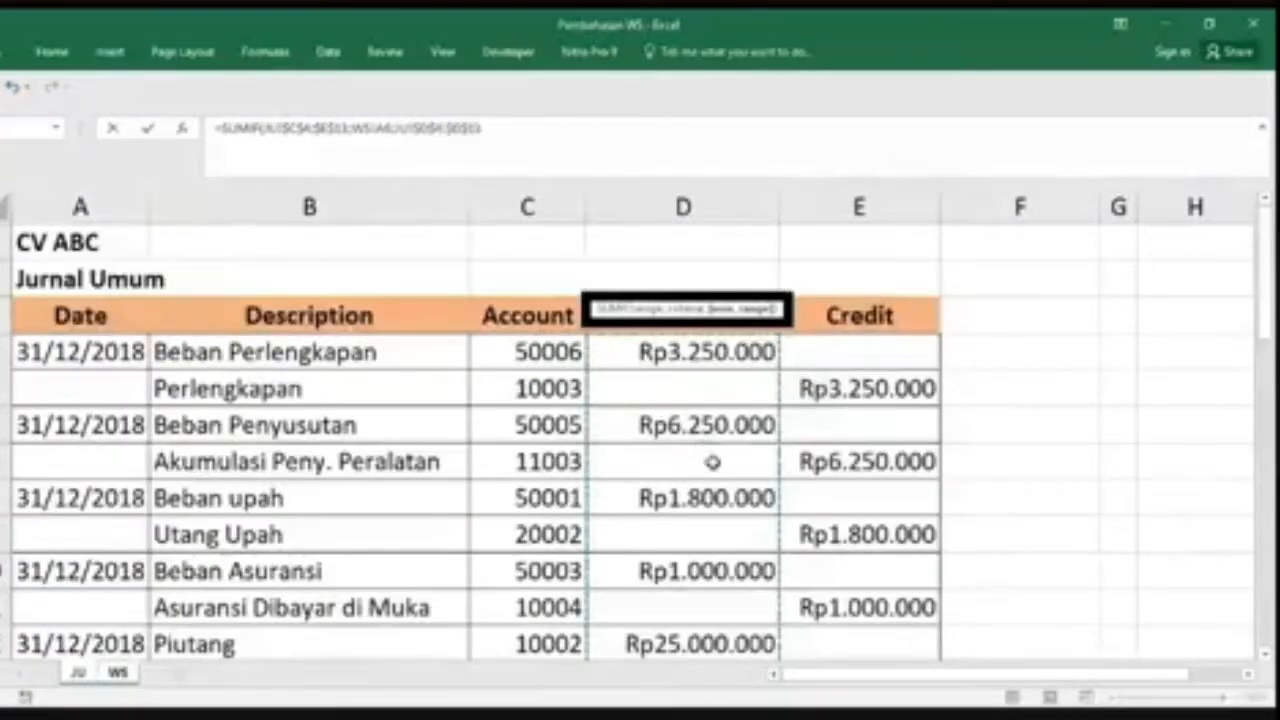
pyautogui.press('Return')
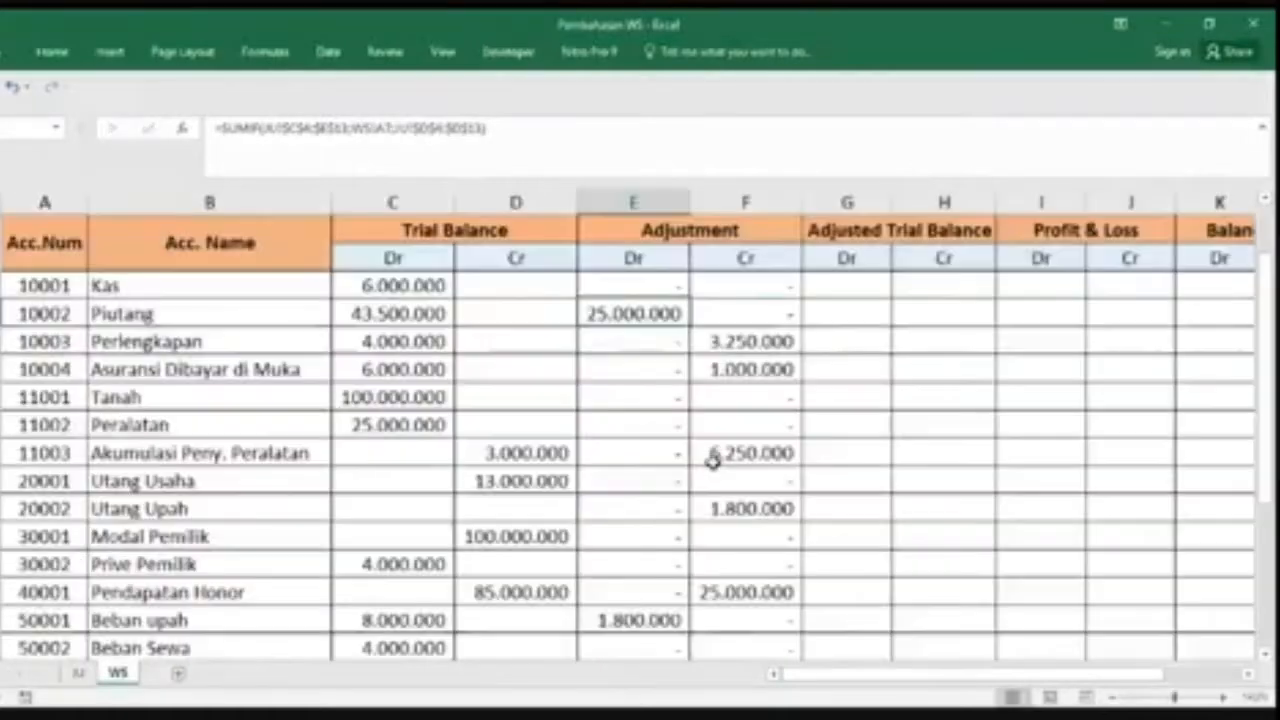
# Step: Fill the Kas row's Adjustment Dr formula down through the account rows of the column
pyautogui.click(652, 284)
pyautogui.moveTo(688, 295)
pyautogui.mouseDown()
pyautogui.moveTo(700, 343)
pyautogui.moveTo(690, 330)
pyautogui.mouseUp()
pyautogui.doubleClick(690, 330)
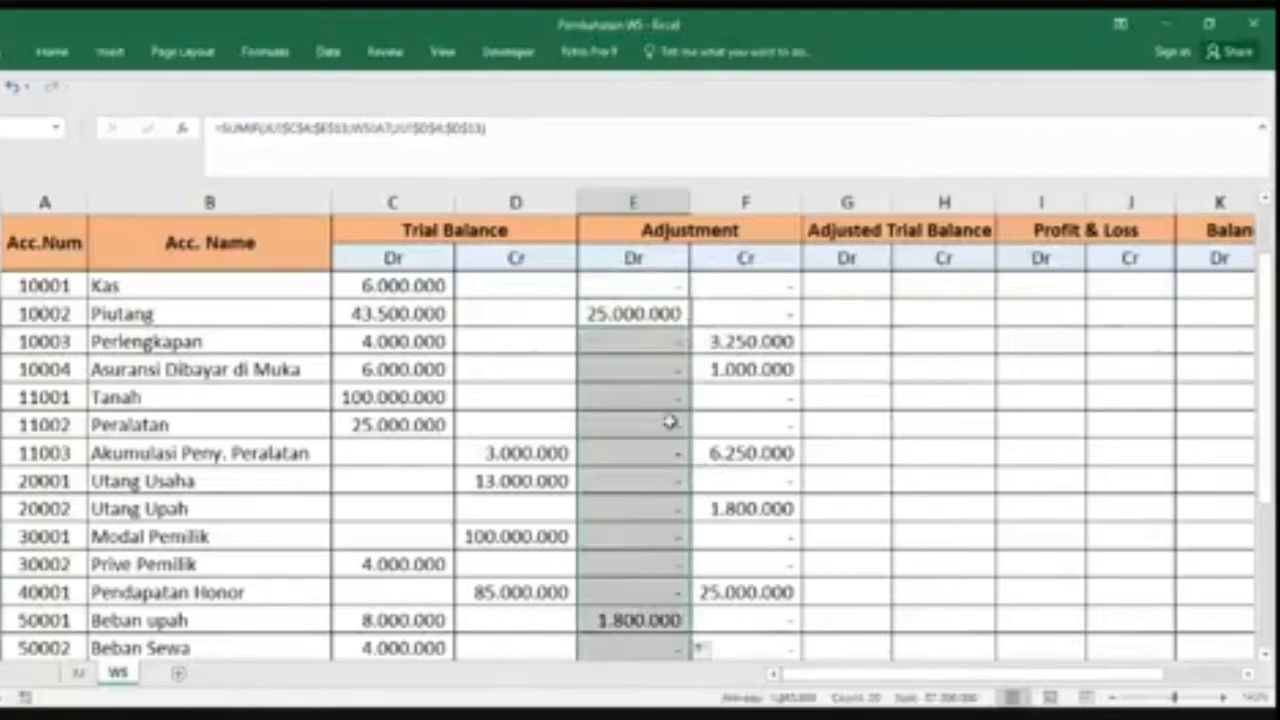
# Step: Copy the Trial Balance Cr total formula across into the Adjustment Dr cell of the Total row
pyautogui.scroll(-3, 666, 434)
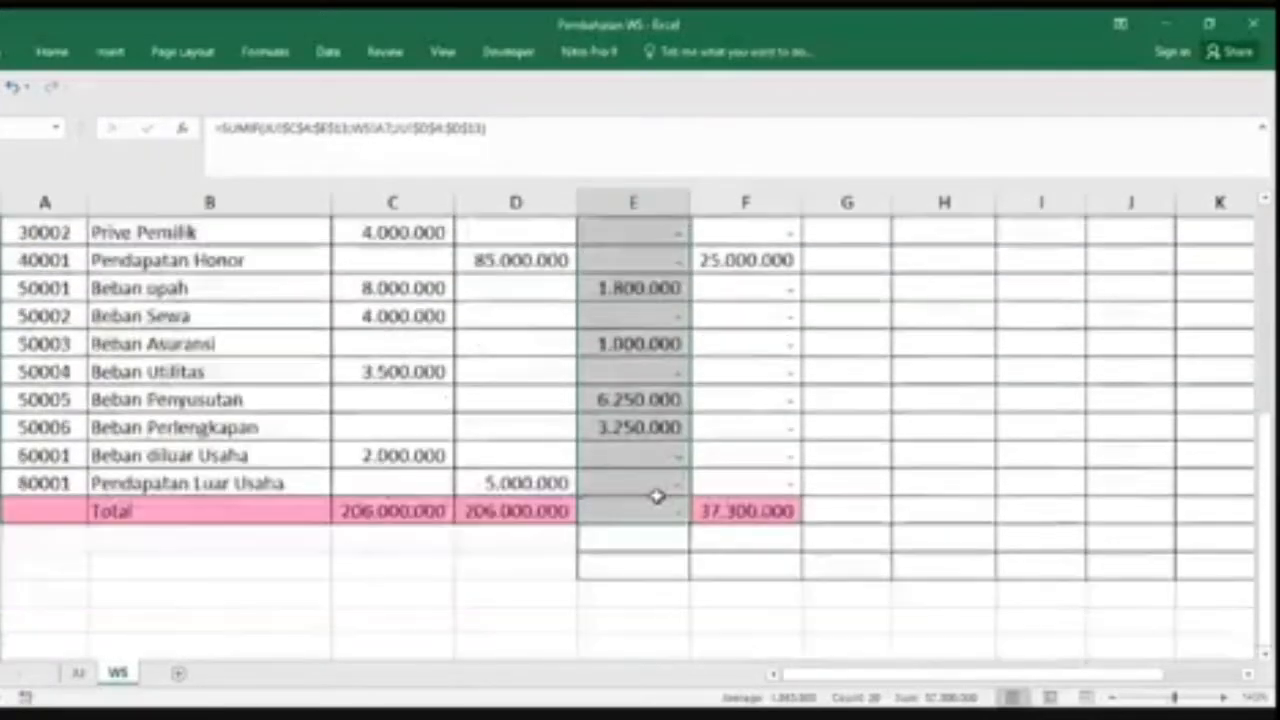
pyautogui.click(557, 506)
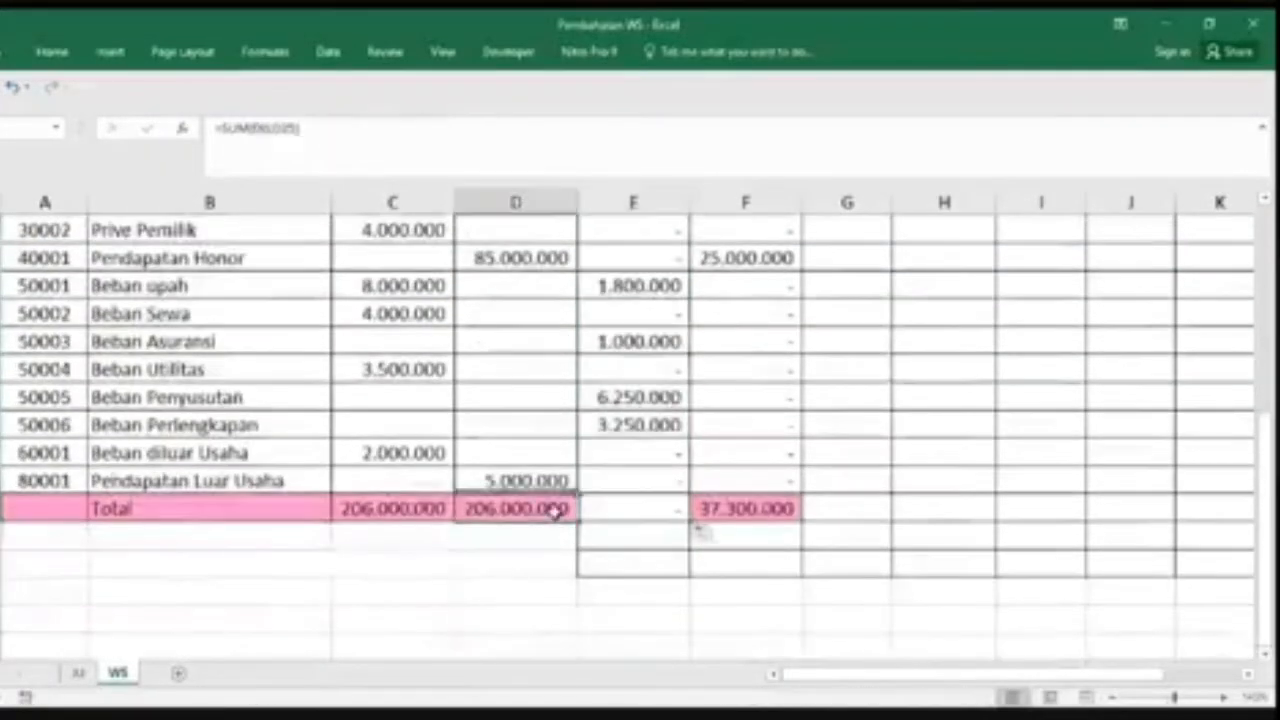
pyautogui.moveTo(578, 520); pyautogui.dragTo(663, 509)
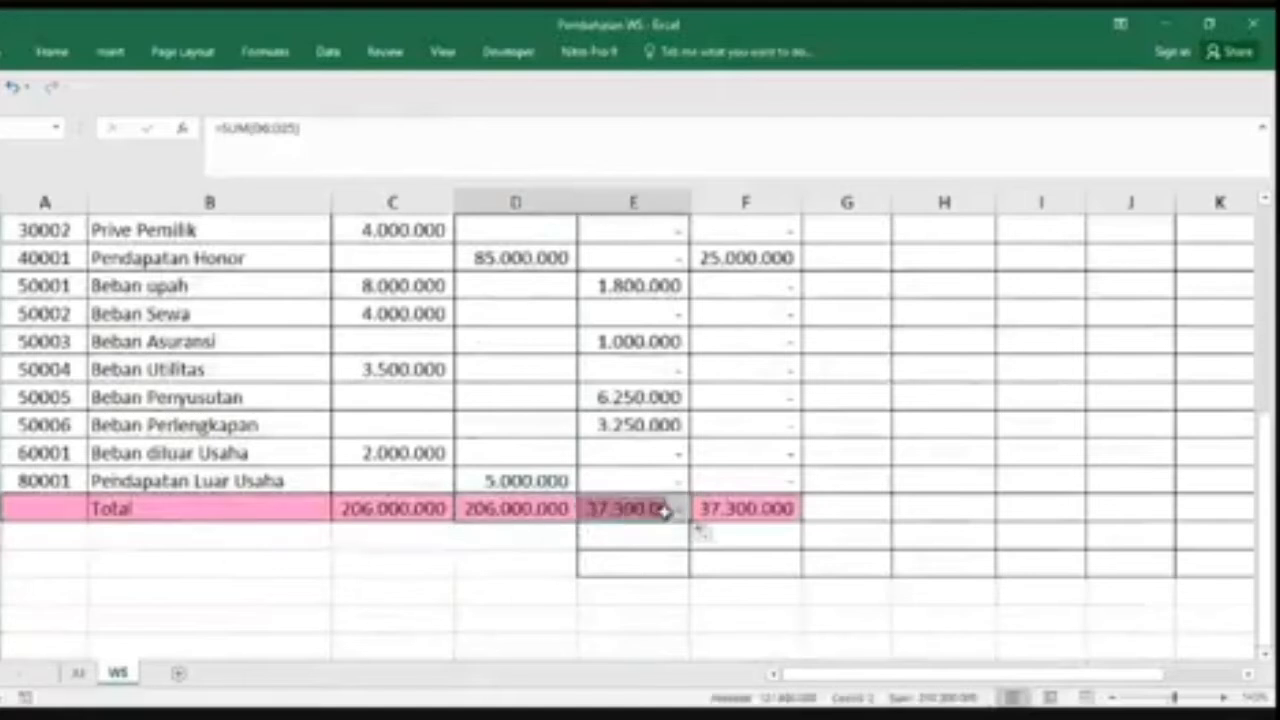
# Step: Review the sum range in the Kas row's Adjustment Dr formula against the Debit and Credit columns on the JU sheet
pyautogui.scroll(5, 815, 421)
pyautogui.scroll(1, 805, 380)
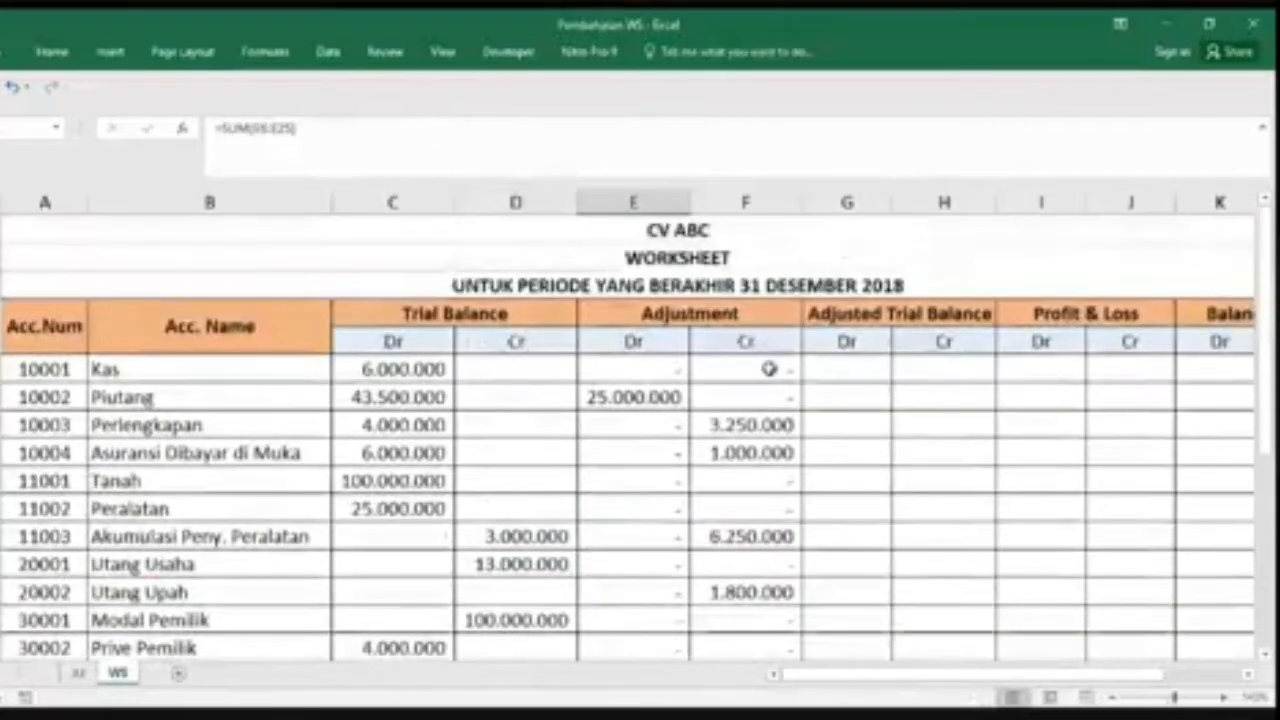
pyautogui.click(766, 365)
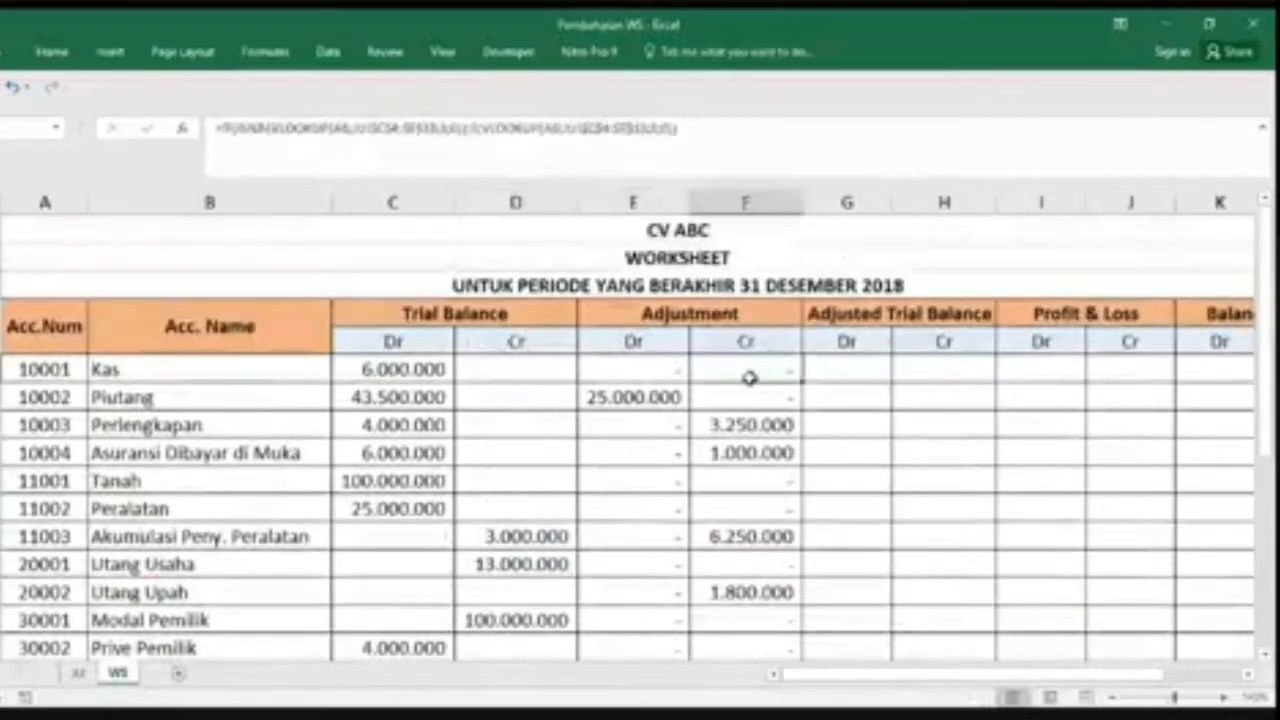
pyautogui.click(631, 370)
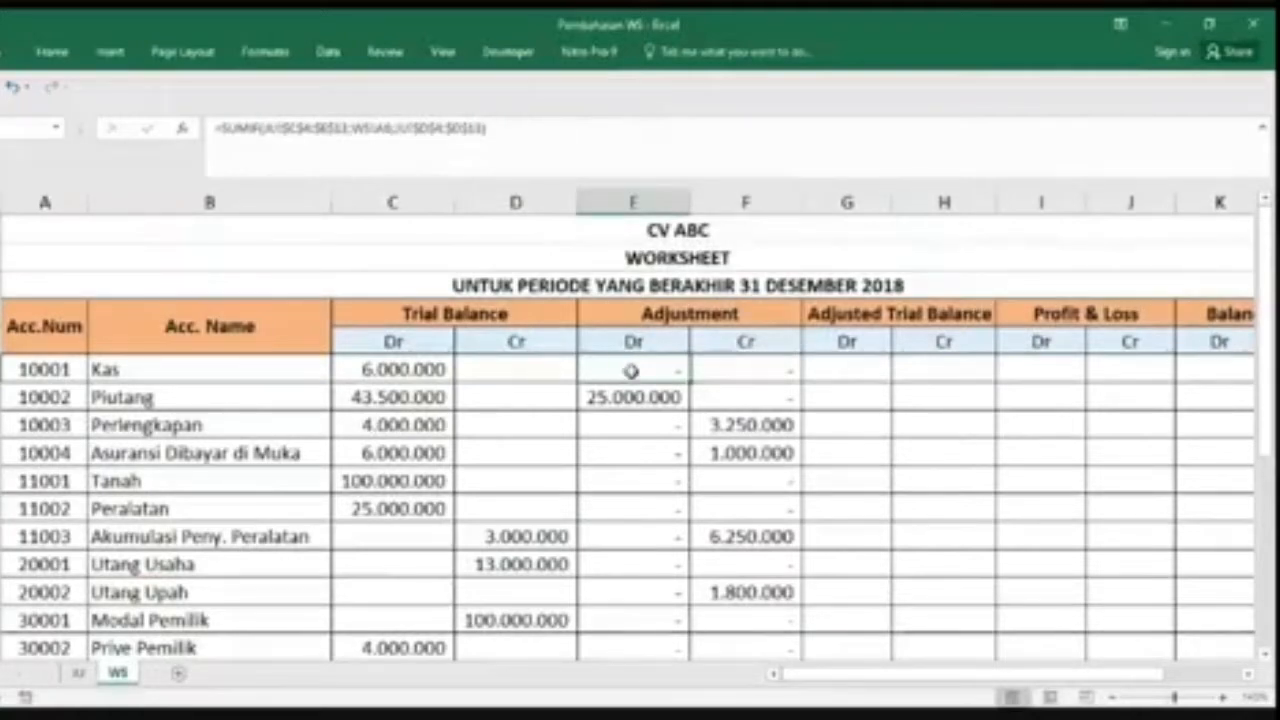
pyautogui.doubleClick(634, 372)
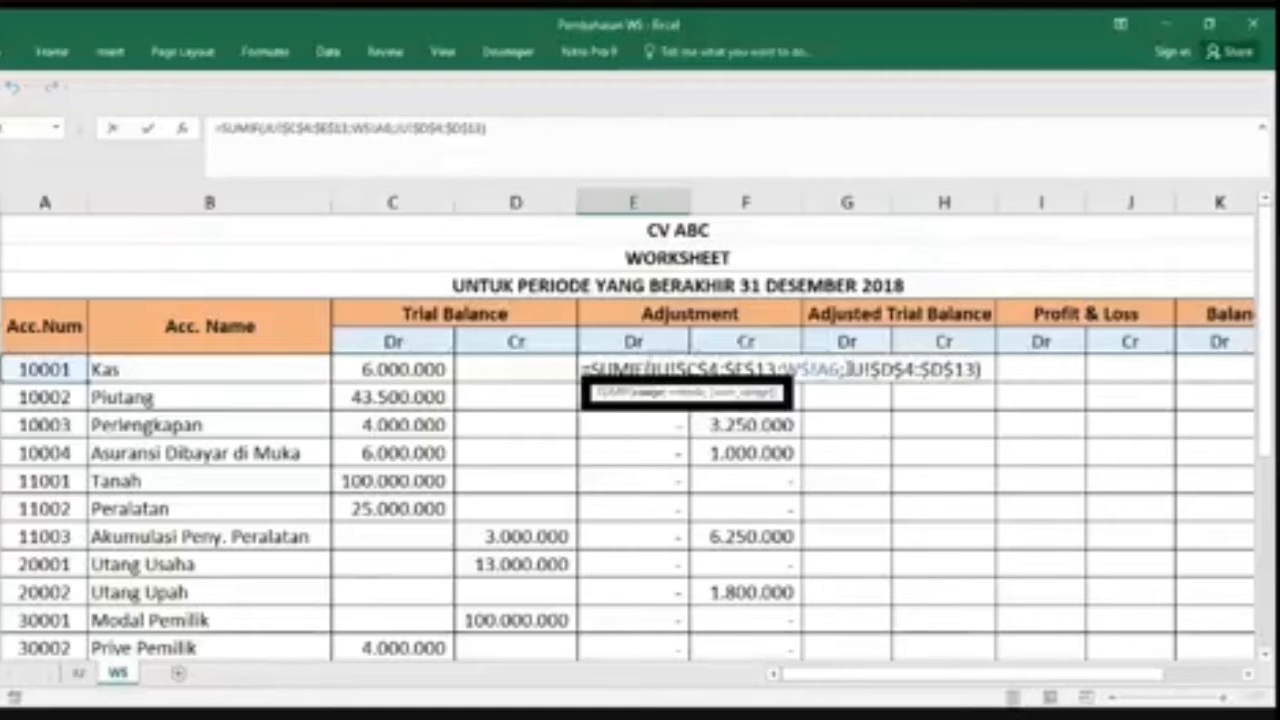
pyautogui.moveTo(843, 369); pyautogui.dragTo(958, 369)
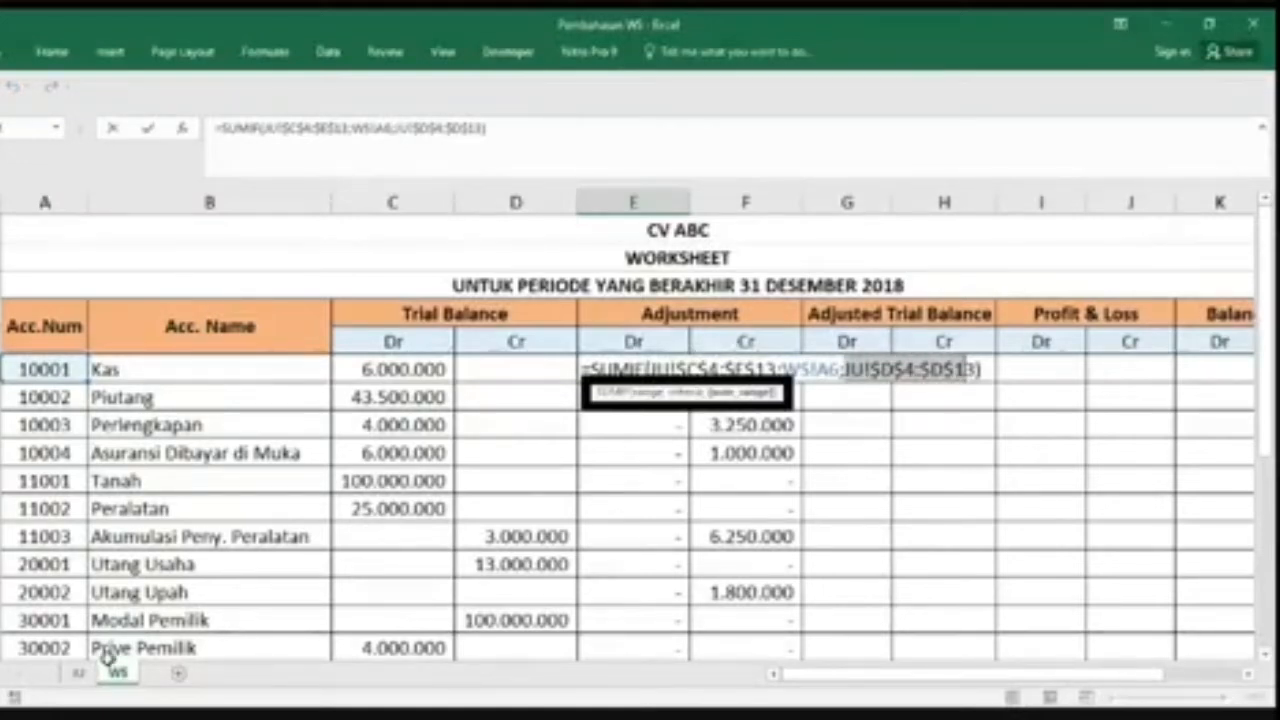
pyautogui.press('Return')
pyautogui.click(78, 672)
pyautogui.click(765, 350)
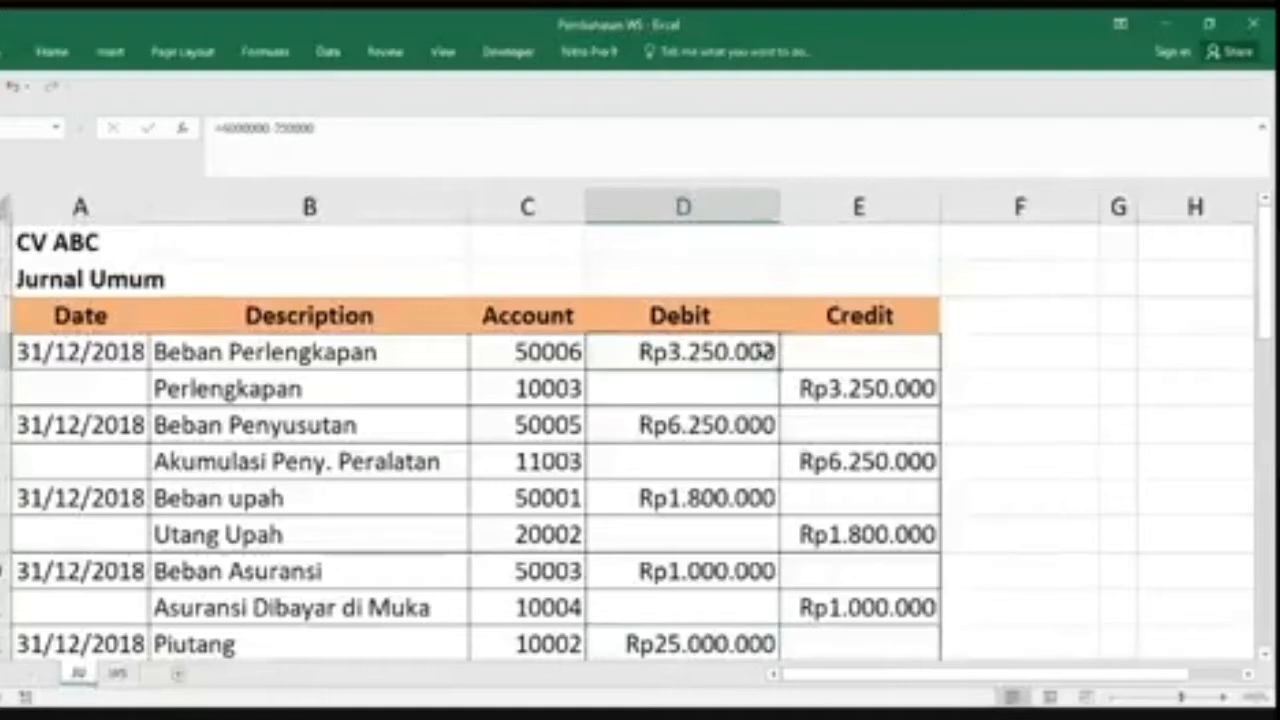
pyautogui.click(838, 346)
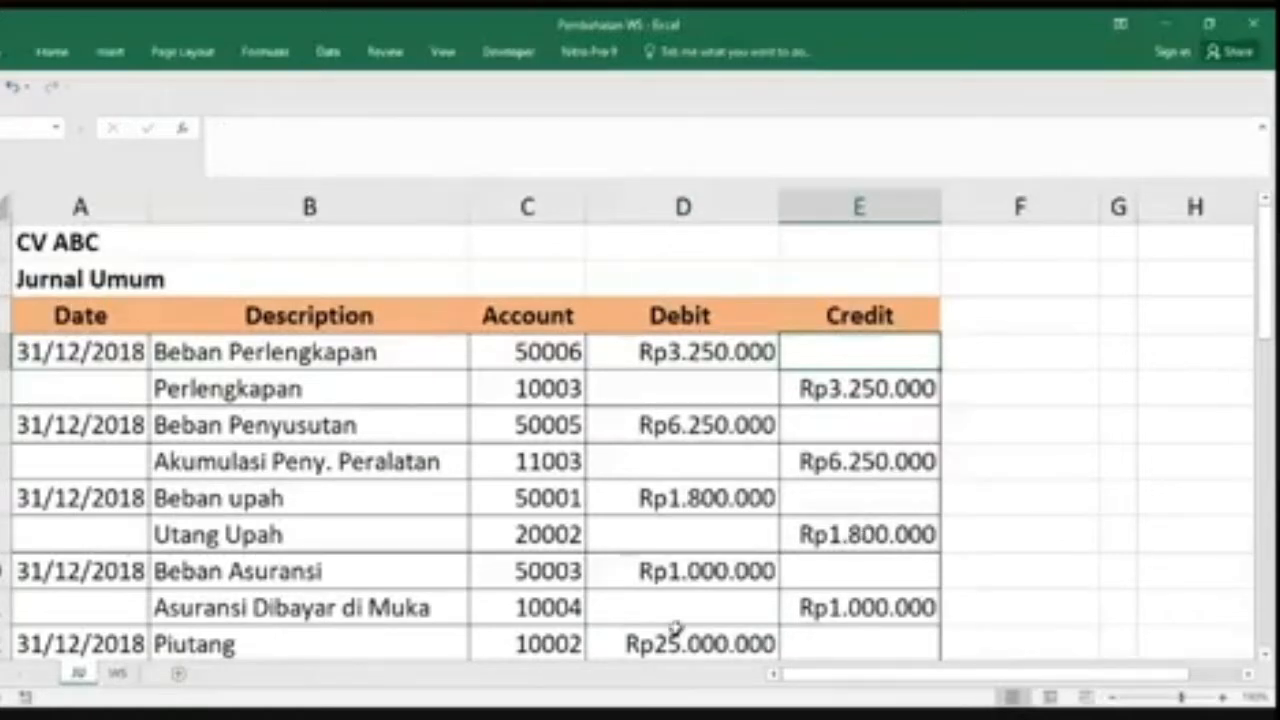
# Step: Begin a SUMIF formula in the Kas row's Adjustment Cr cell with the absolute range $C$4:$E$13 from the JU sheet
pyautogui.click(128, 676)
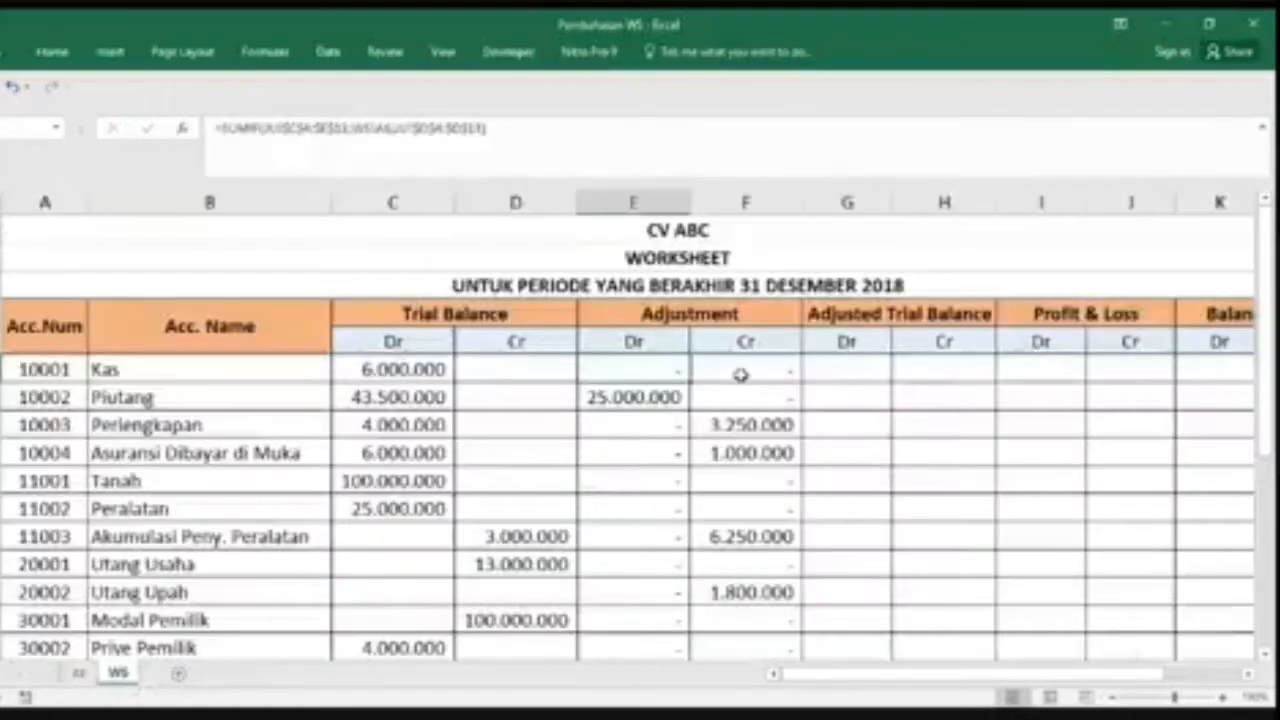
pyautogui.click(746, 370)
pyautogui.write('=s')
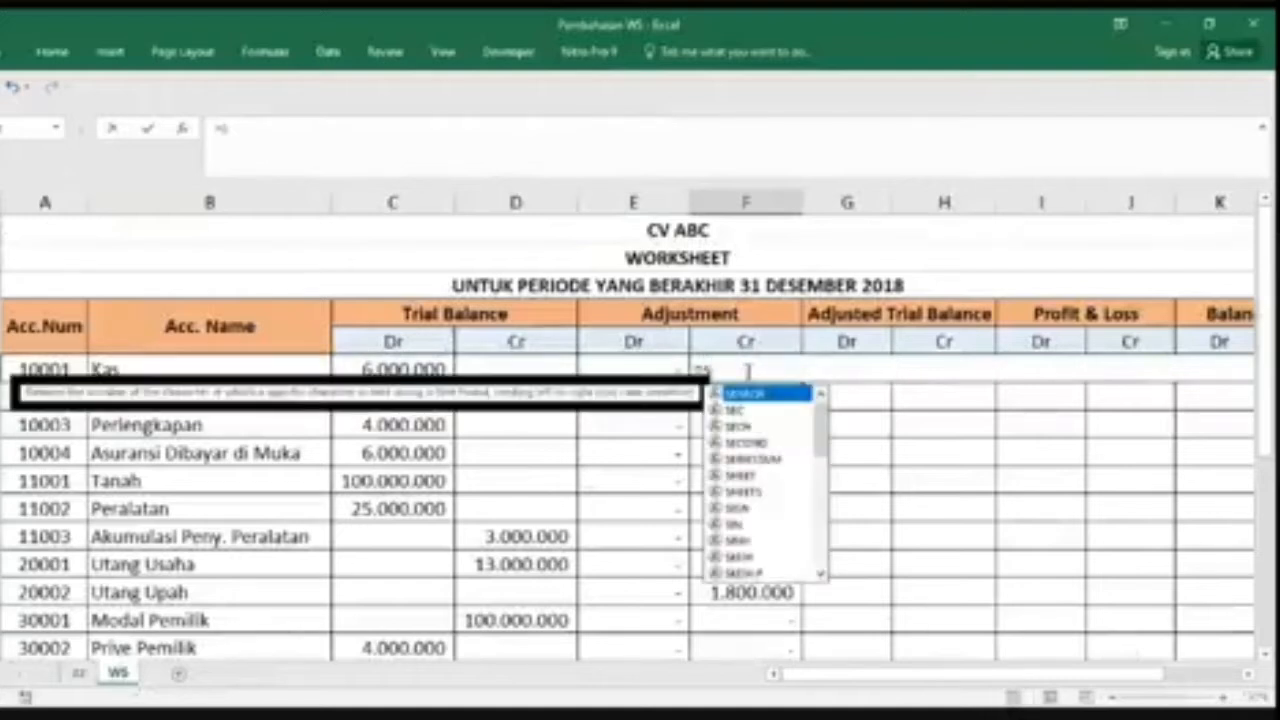
pyautogui.write('um')
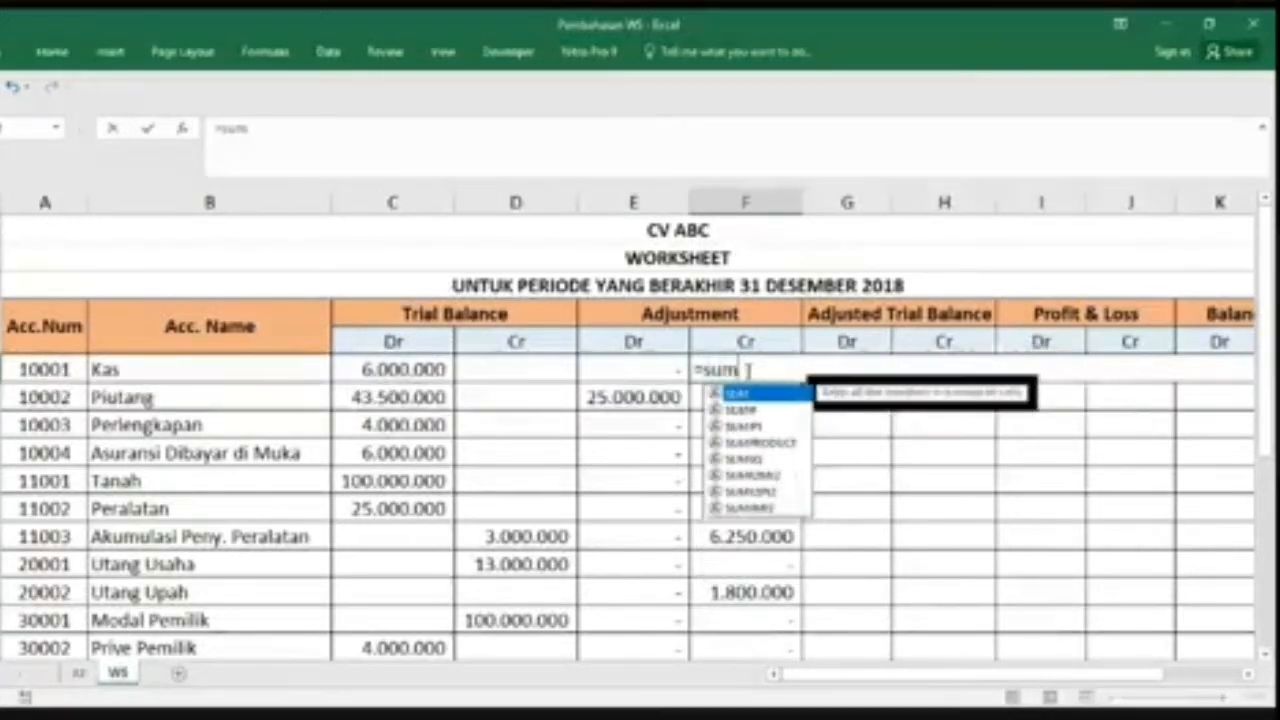
pyautogui.write('i')
pyautogui.press('Tab')
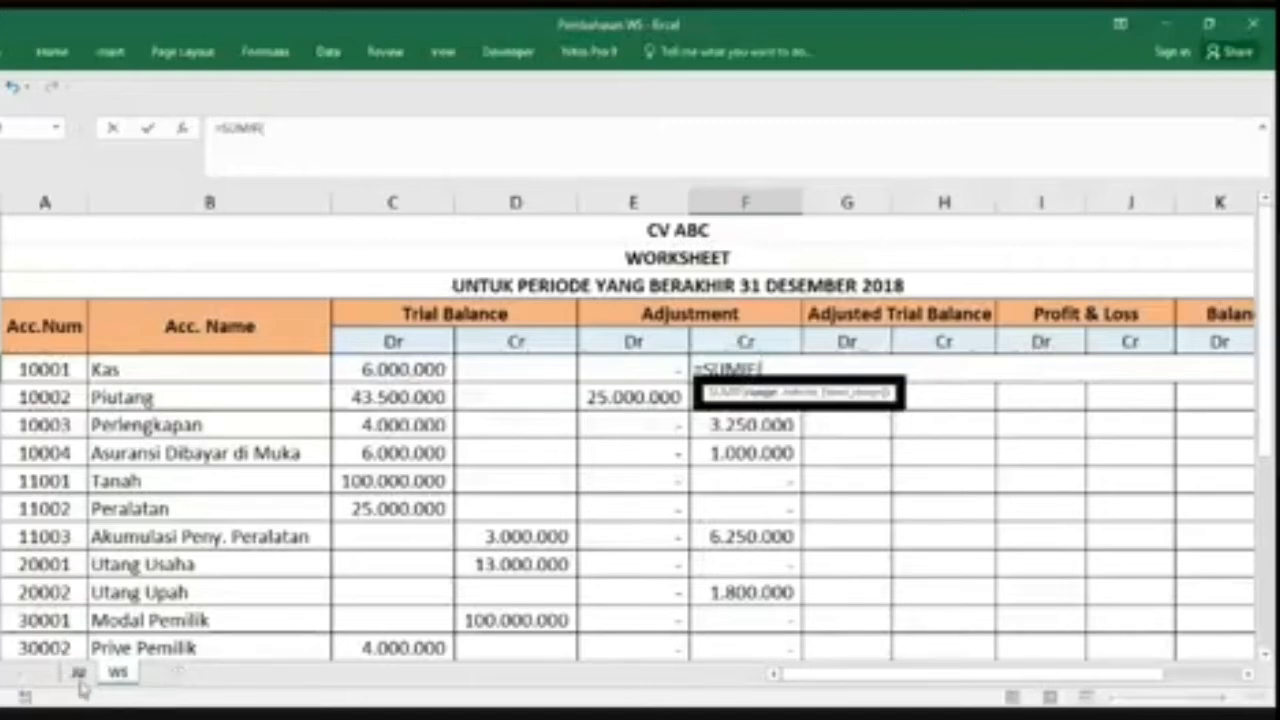
pyautogui.click(79, 676)
pyautogui.moveTo(508, 350); pyautogui.dragTo(846, 580)
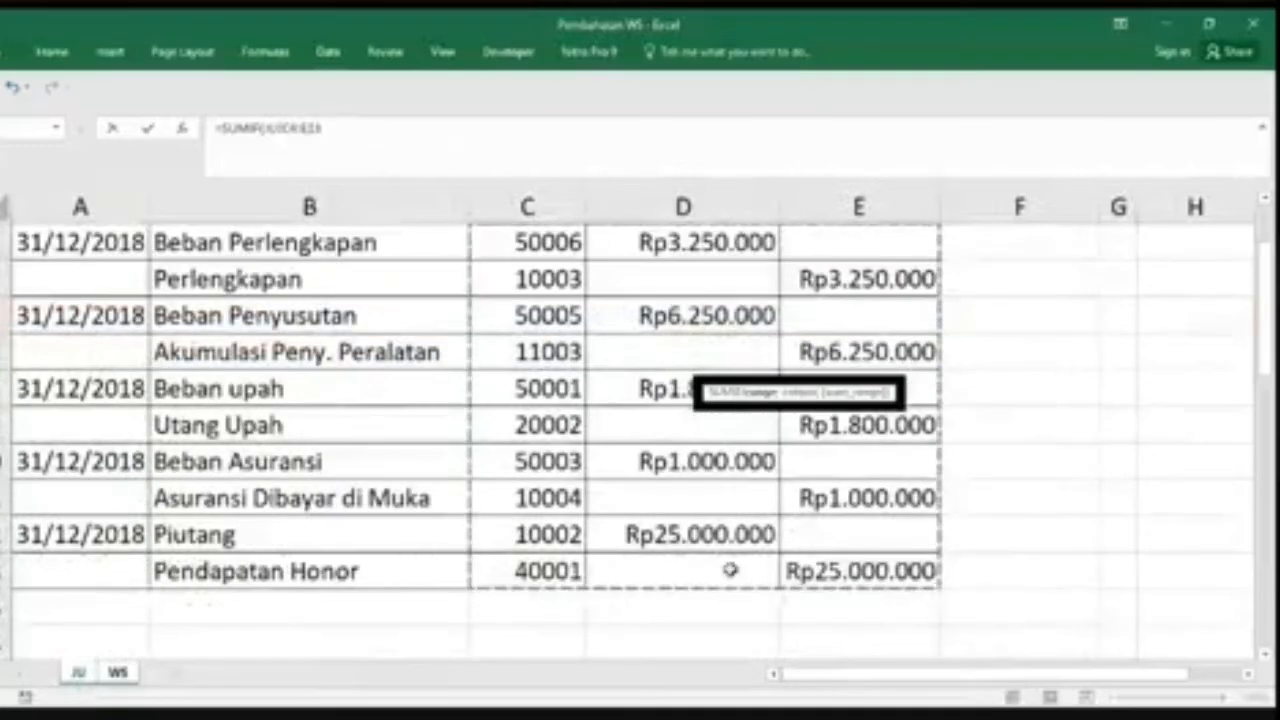
pyautogui.scroll(1, 735, 570)
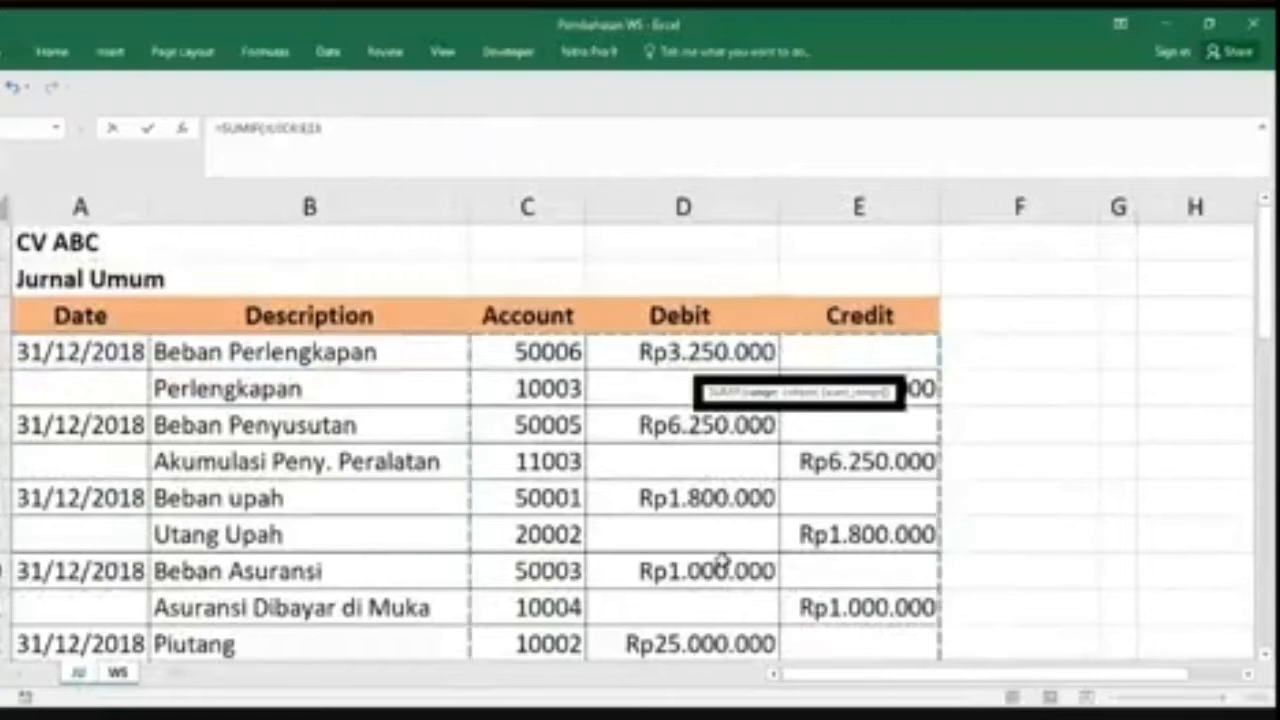
pyautogui.press('F4')
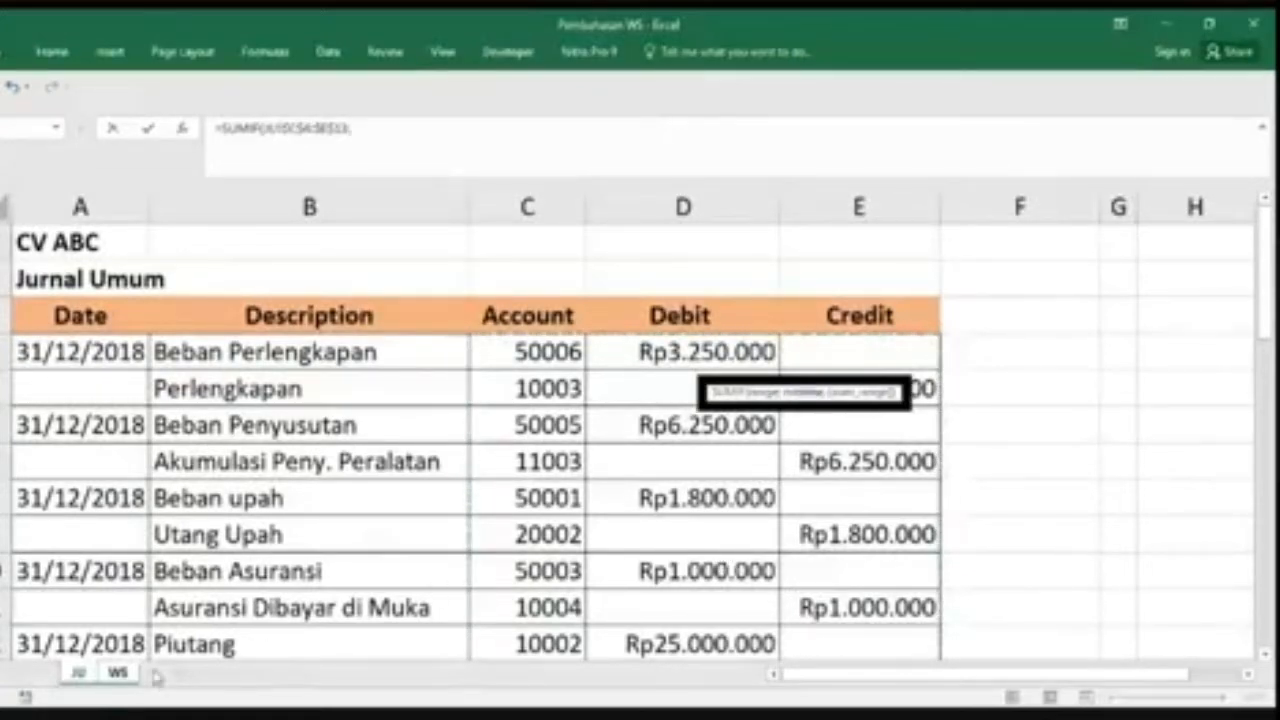
# Step: Set the Adjustment Cr formula's criteria to the Kas account number in A6 on the WS sheet
pyautogui.click(118, 672)
pyautogui.click(26, 370)
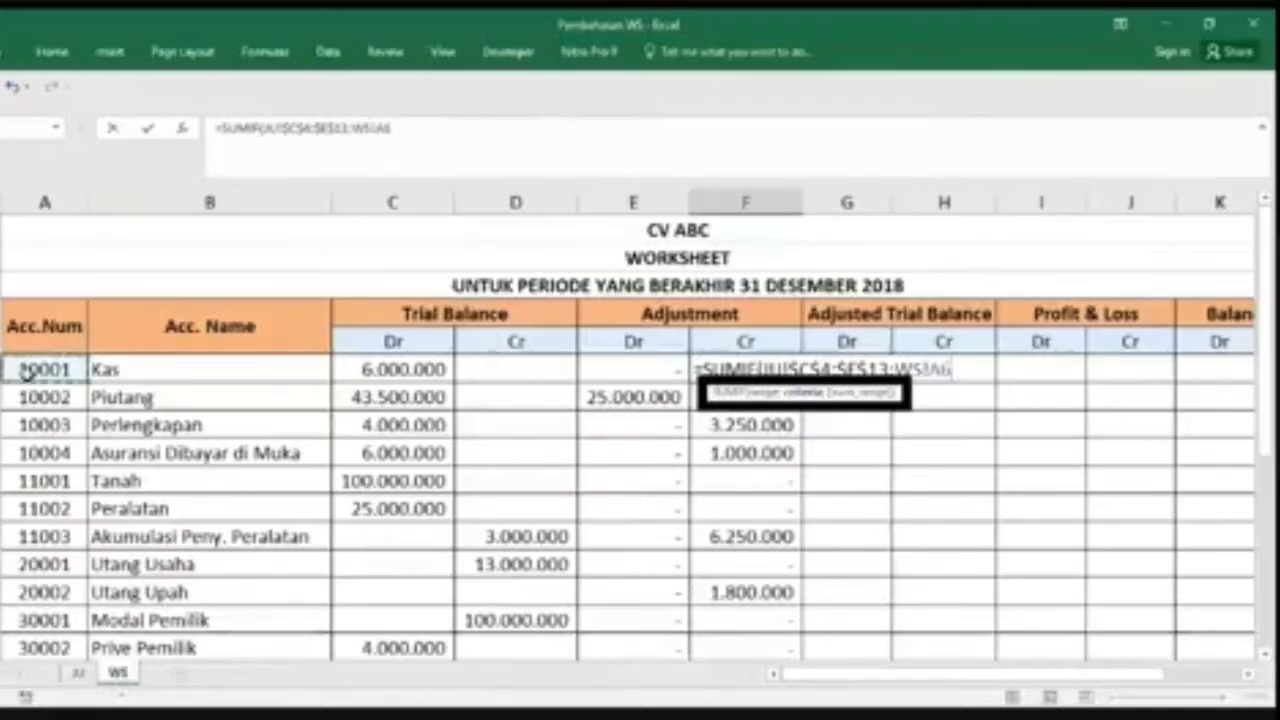
pyautogui.write(';')
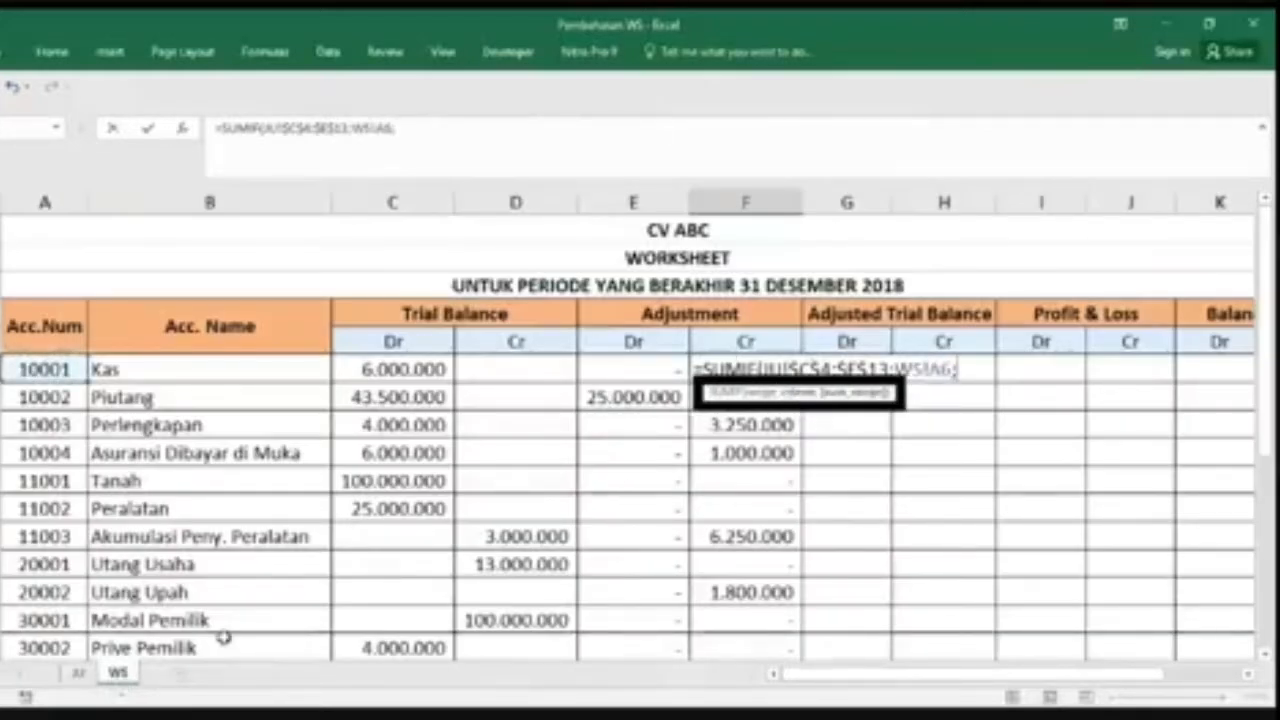
# Step: Set the sum range to the absolute Credit cells $E$4:$E$13 on the JU sheet, complete the Cr formula and check its references
pyautogui.click(77, 675)
pyautogui.moveTo(840, 345); pyautogui.dragTo(903, 654)
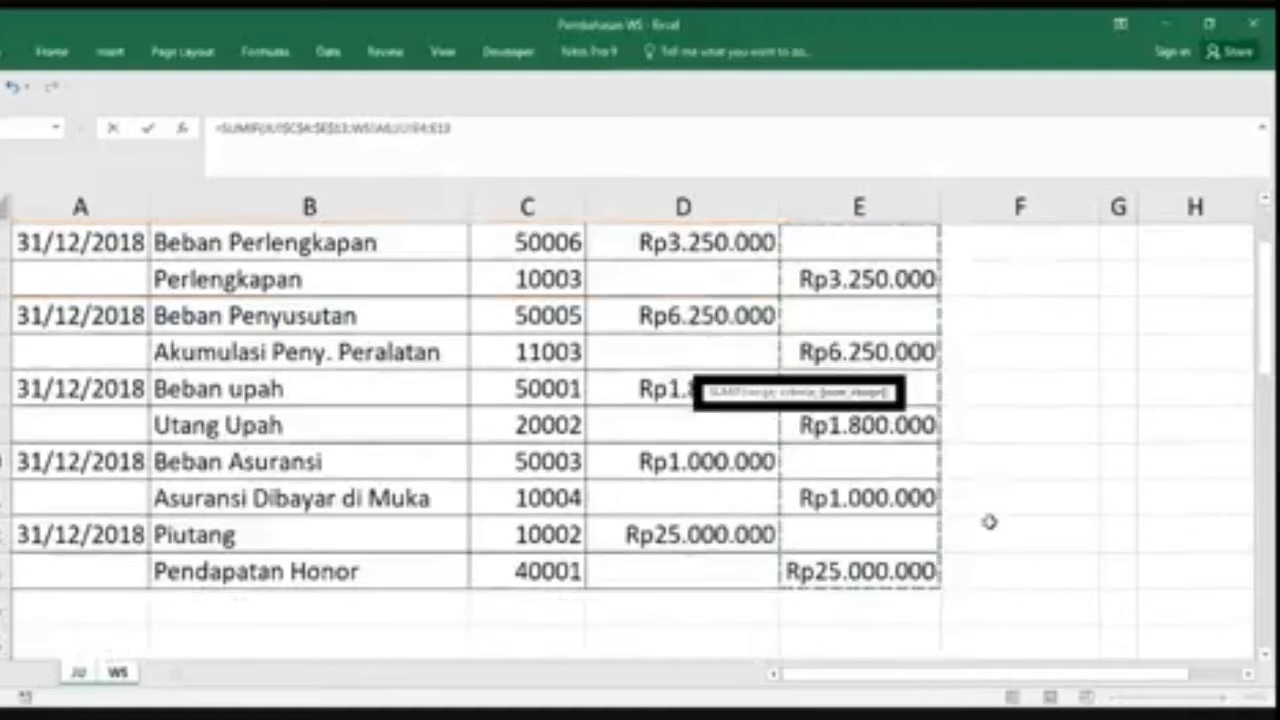
pyautogui.scroll(1, 1001, 508)
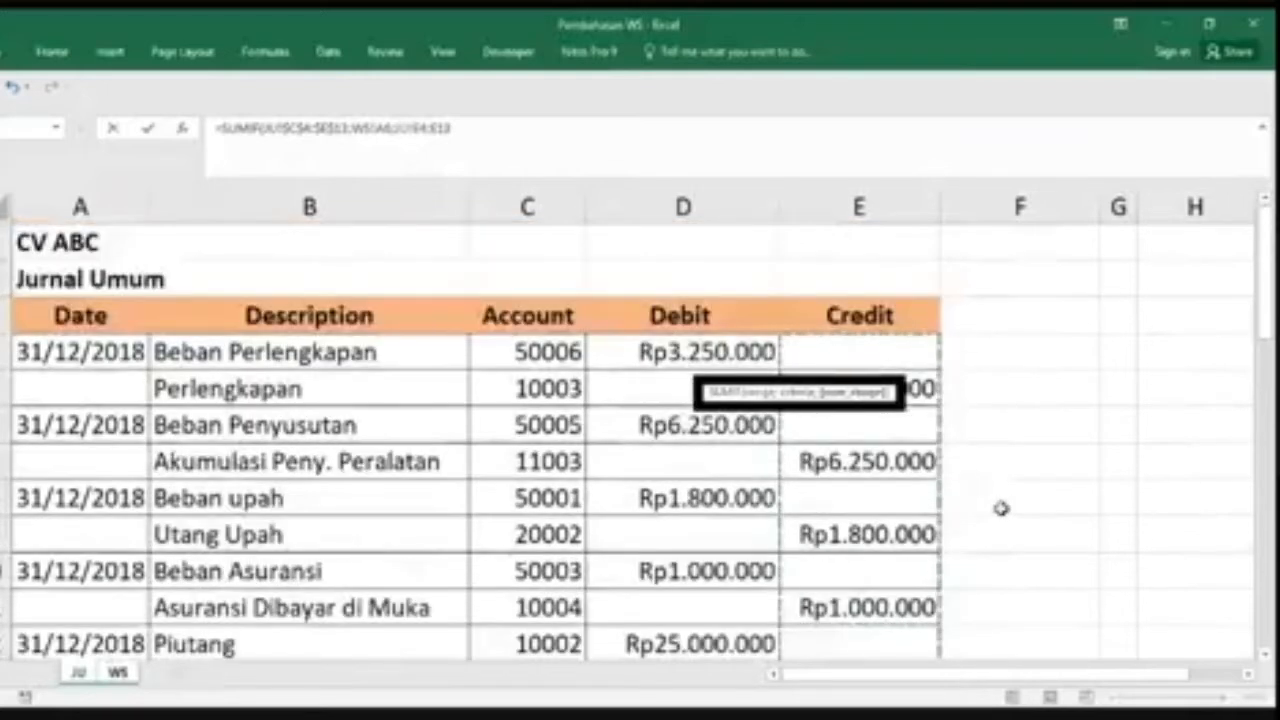
pyautogui.press('F4')
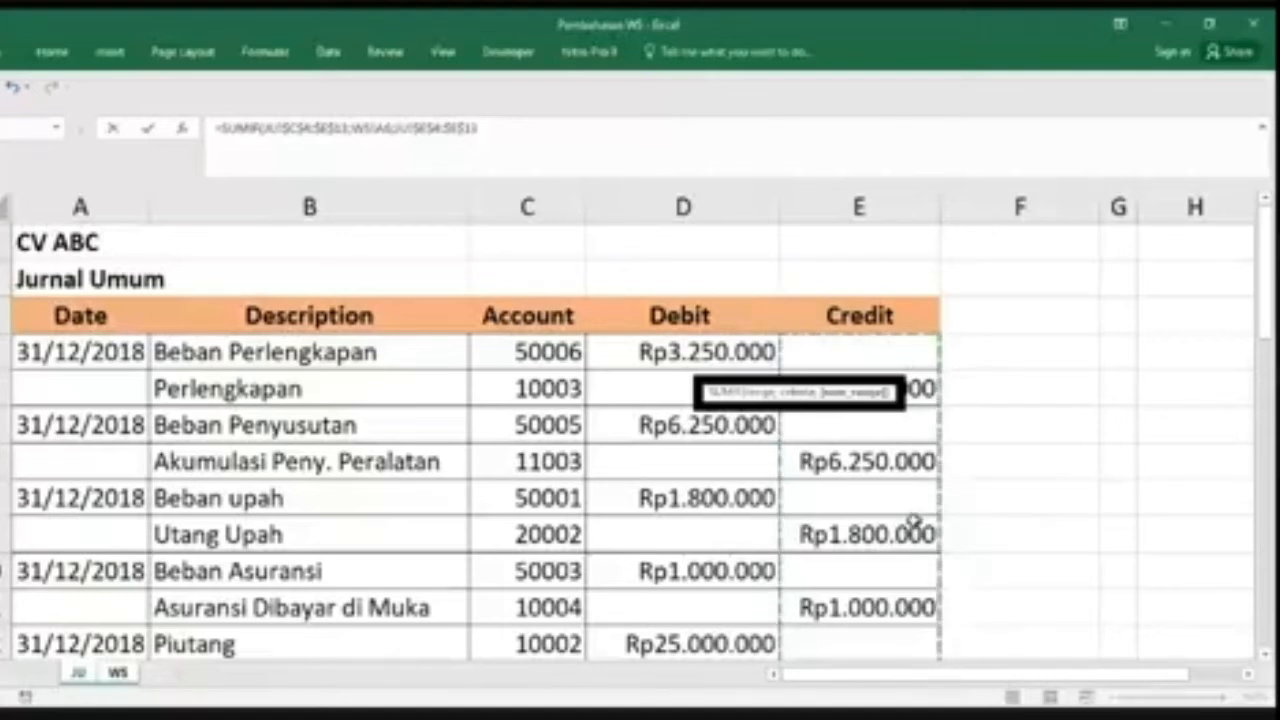
pyautogui.press('Return')
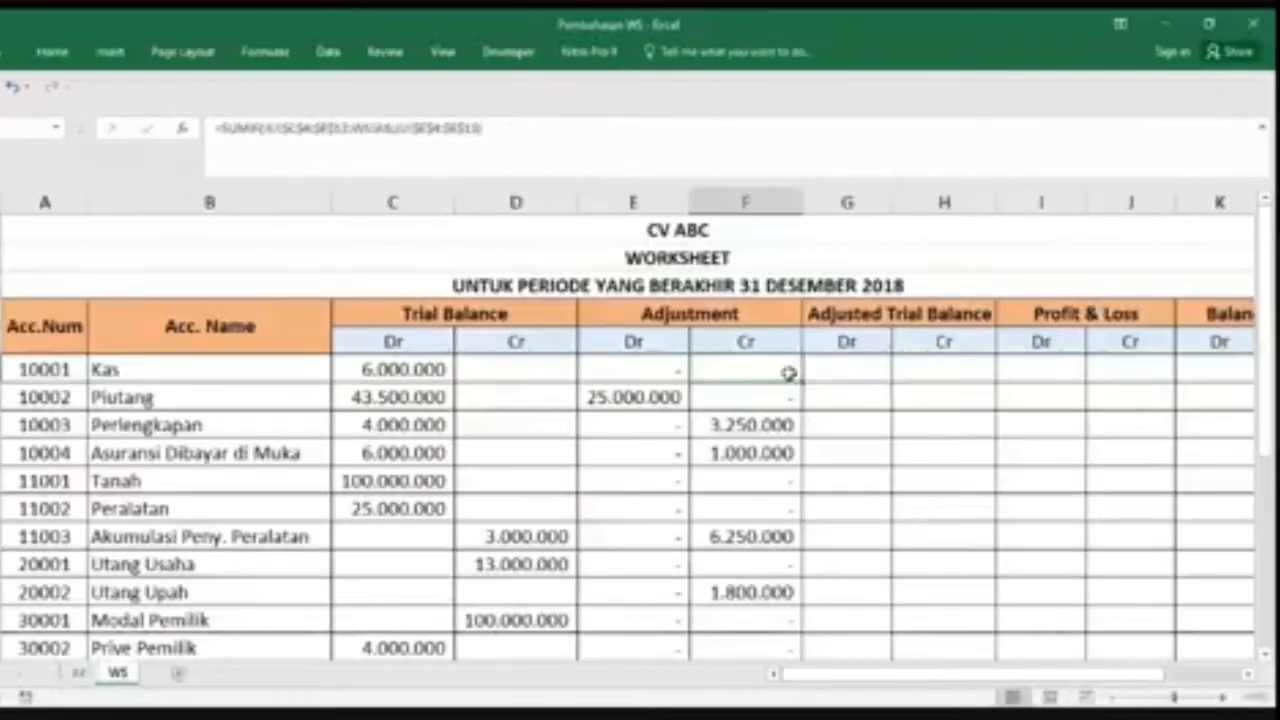
pyautogui.doubleClick(745, 369)
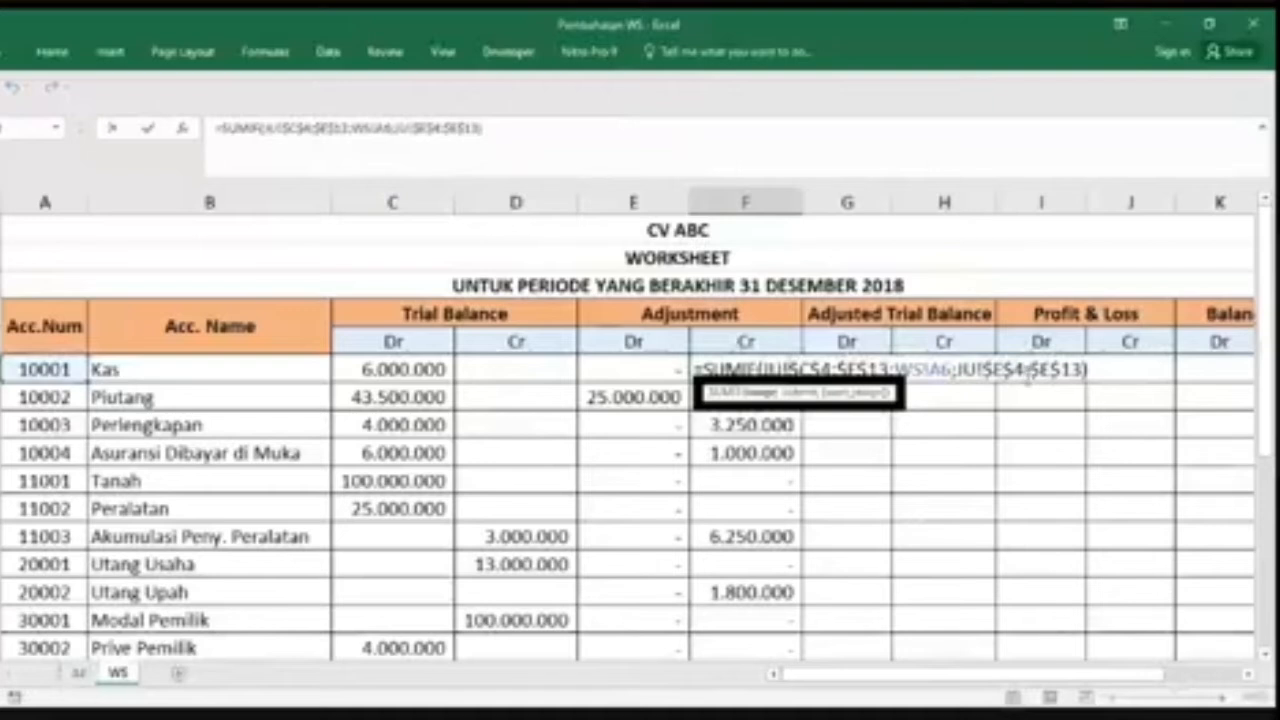
pyautogui.click(757, 362)
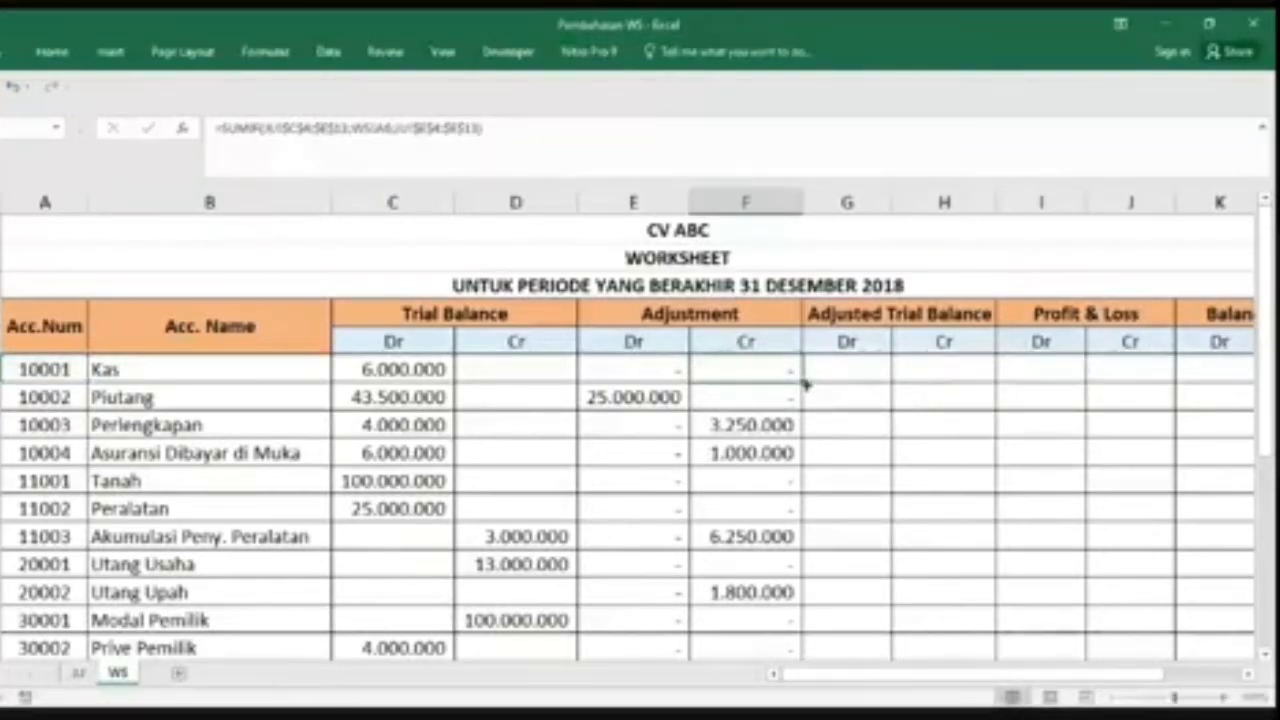
# Step: Copy the Kas row's Adjustment Cr formula down to the Perlengkapan row and compare the Perlengkapan amount with its credit entry on the JU sheet
pyautogui.moveTo(802, 382); pyautogui.dragTo(806, 426)
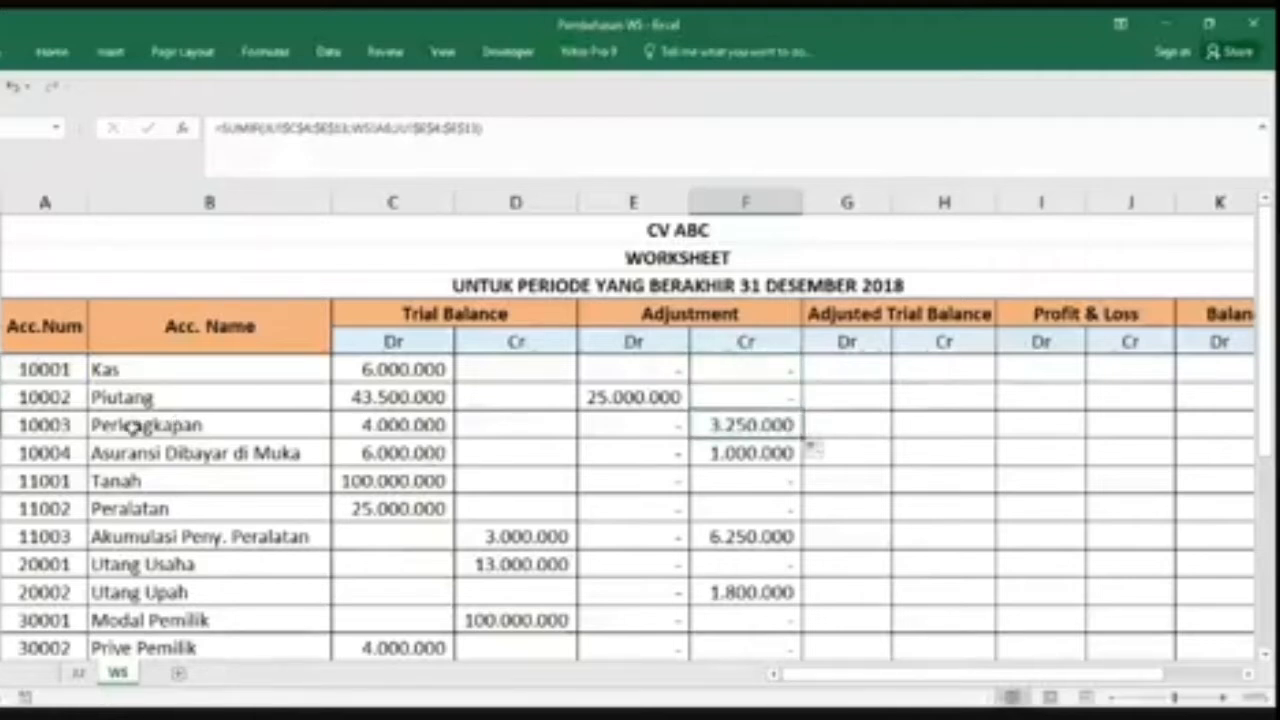
pyautogui.click(80, 673)
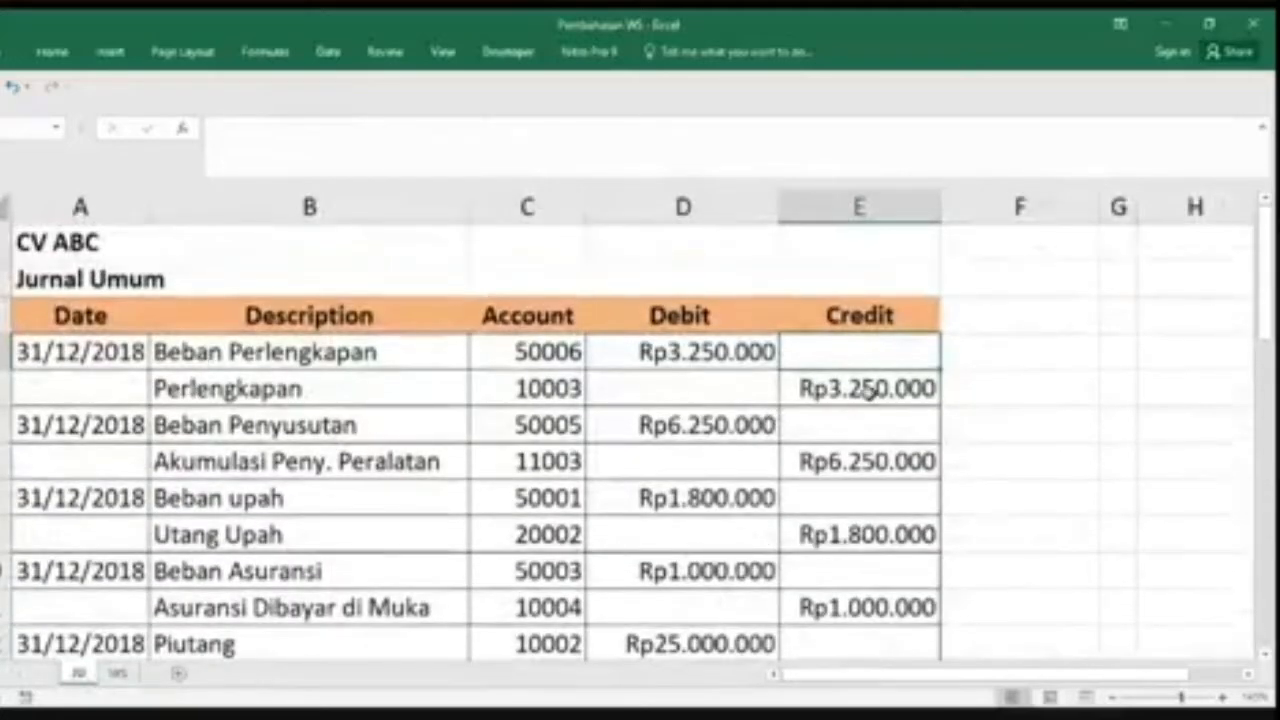
pyautogui.click(120, 676)
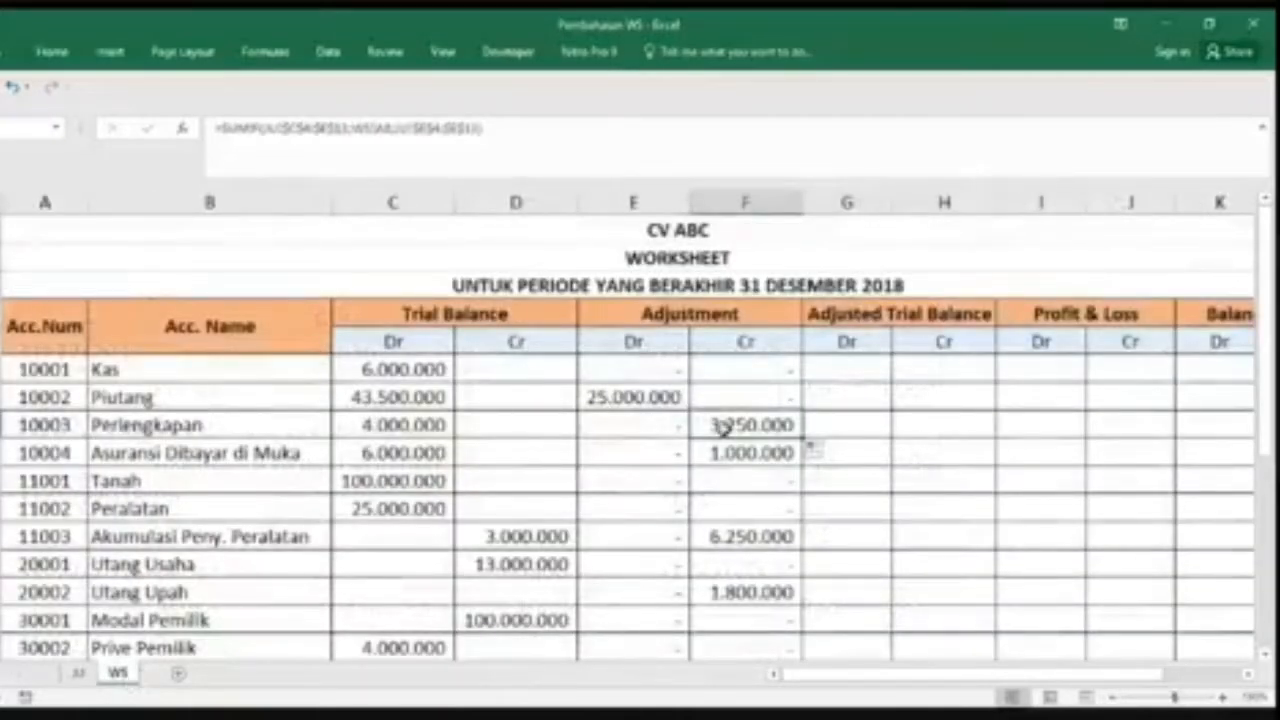
pyautogui.click(79, 673)
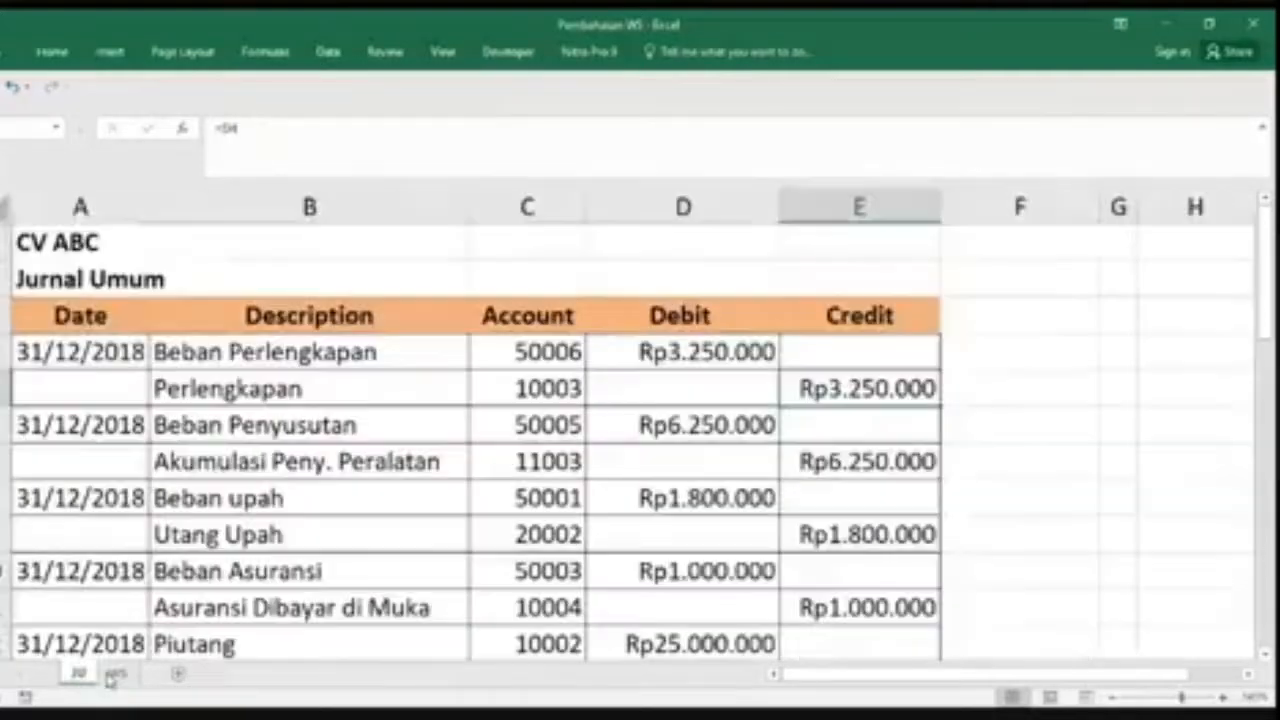
# Step: Check the Beban Perlengkapan debit entry on the JU sheet against its Adjustment Dr amount and the Total row on the WS sheet
pyautogui.click(676, 352)
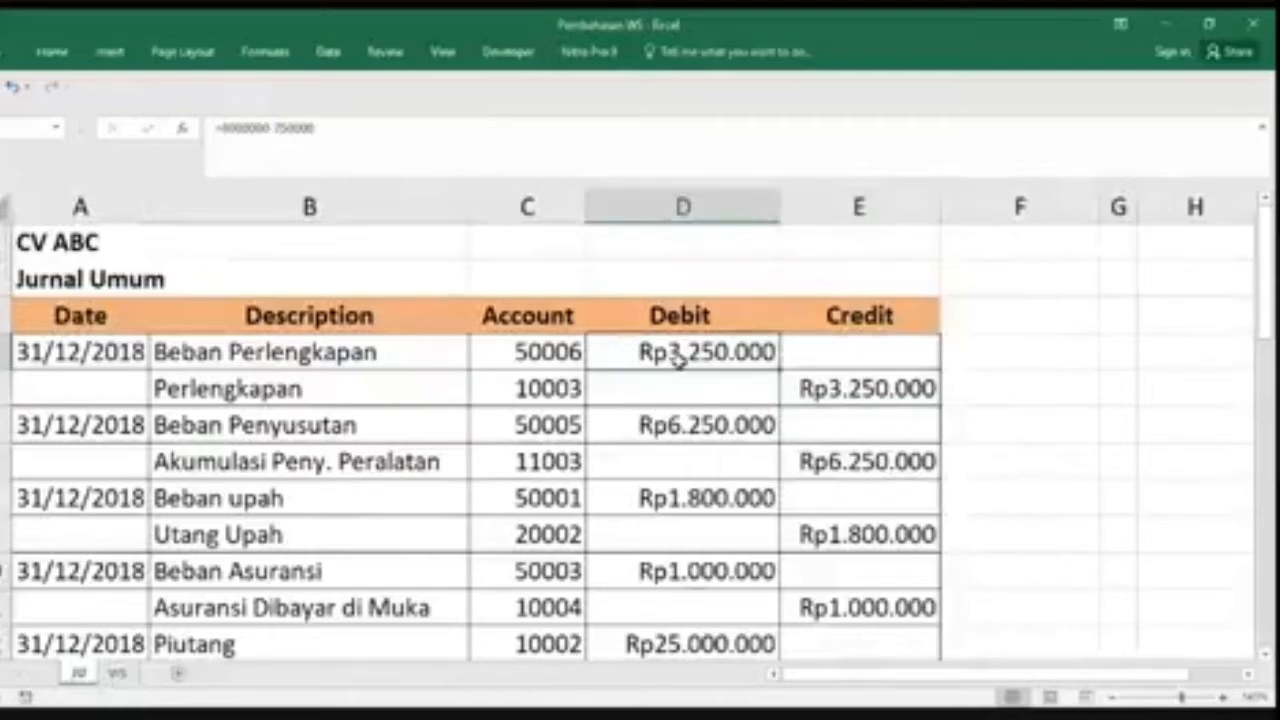
pyautogui.click(117, 673)
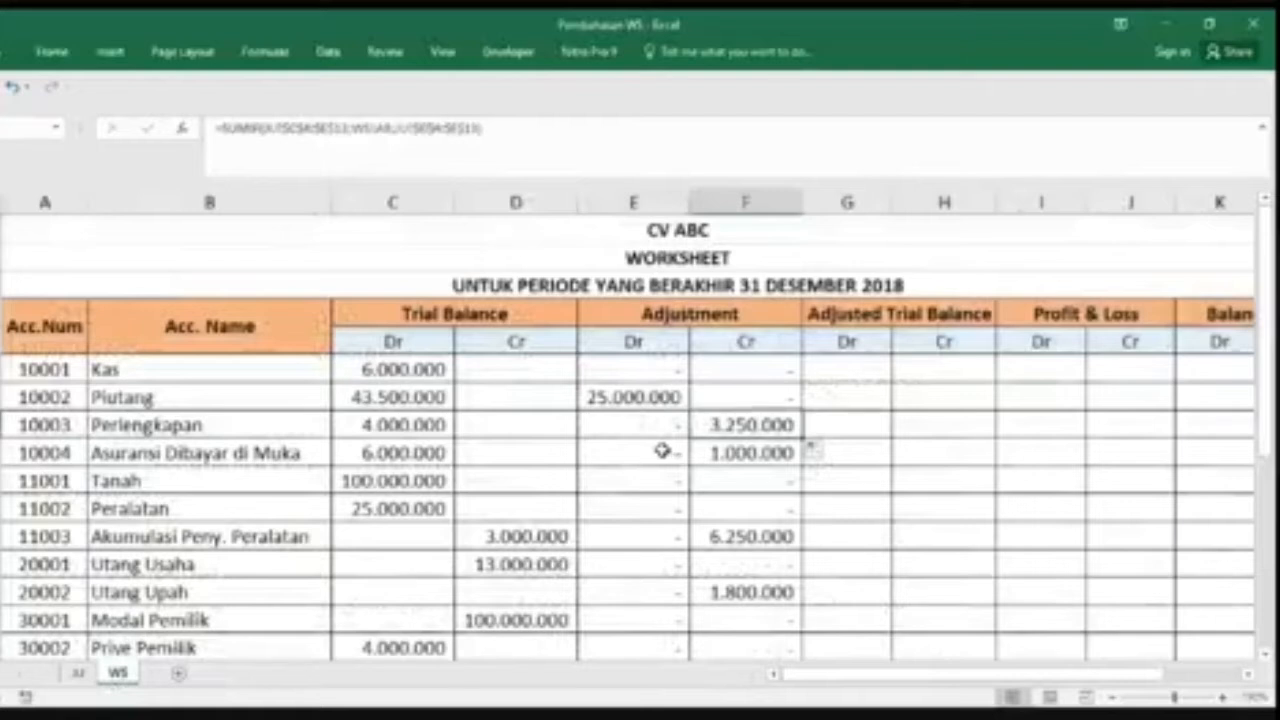
pyautogui.click(666, 451)
pyautogui.scroll(-2, 613, 607)
pyautogui.scroll(-1, 612, 605)
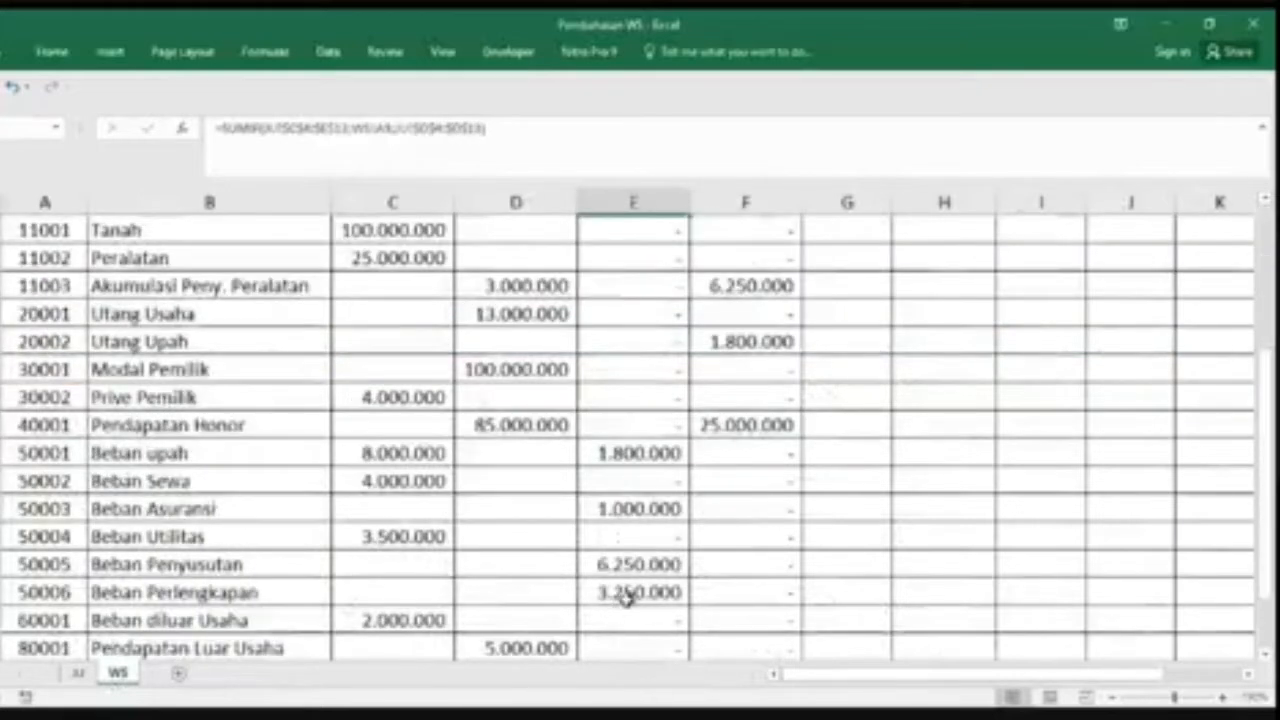
pyautogui.scroll(-1, 634, 530)
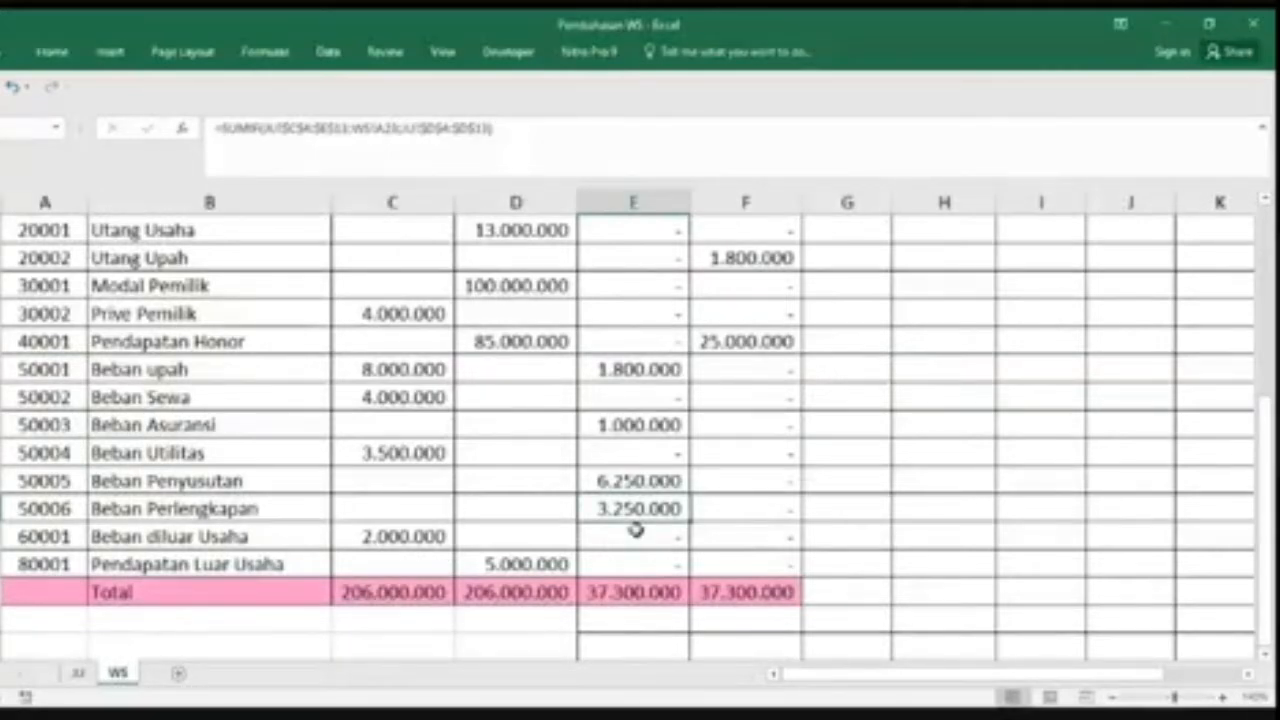
pyautogui.scroll(2, 636, 530)
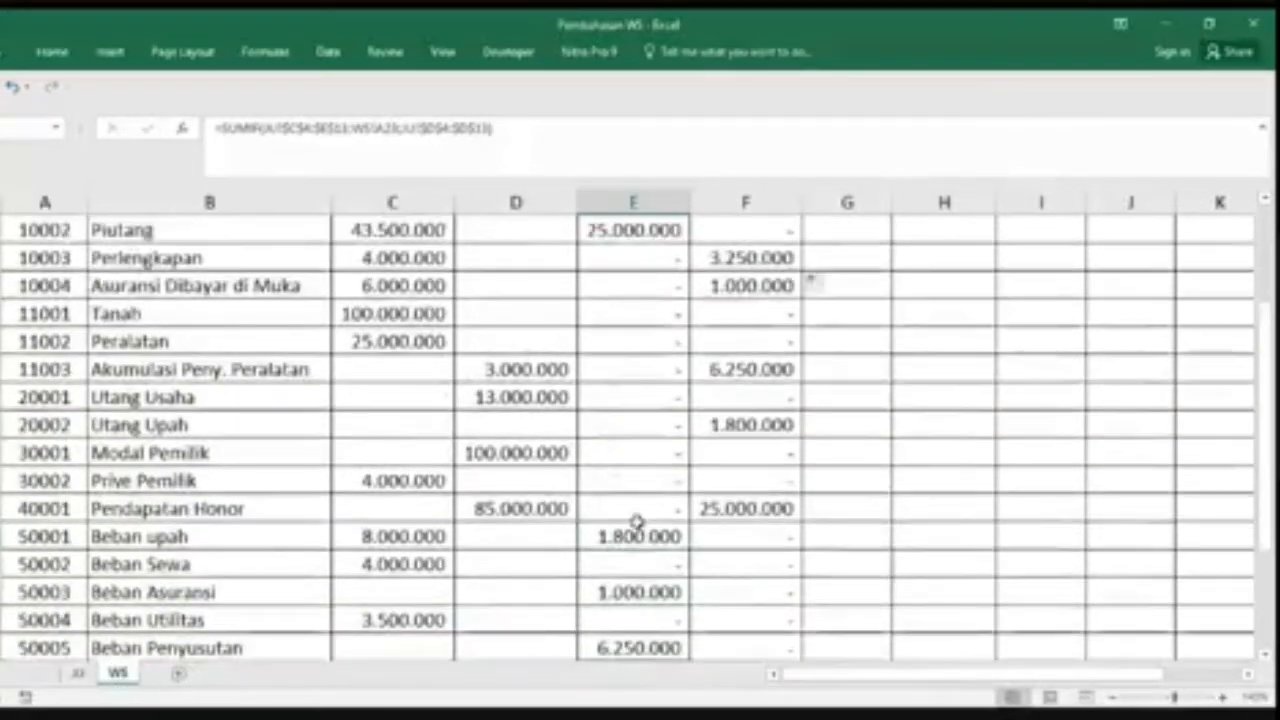
# Step: Review all adjusting entries with their account numbers, debits and credits on the JU sheet, and return to the start of the WS sheet
pyautogui.click(77, 674)
pyautogui.scroll(-1, 213, 537)
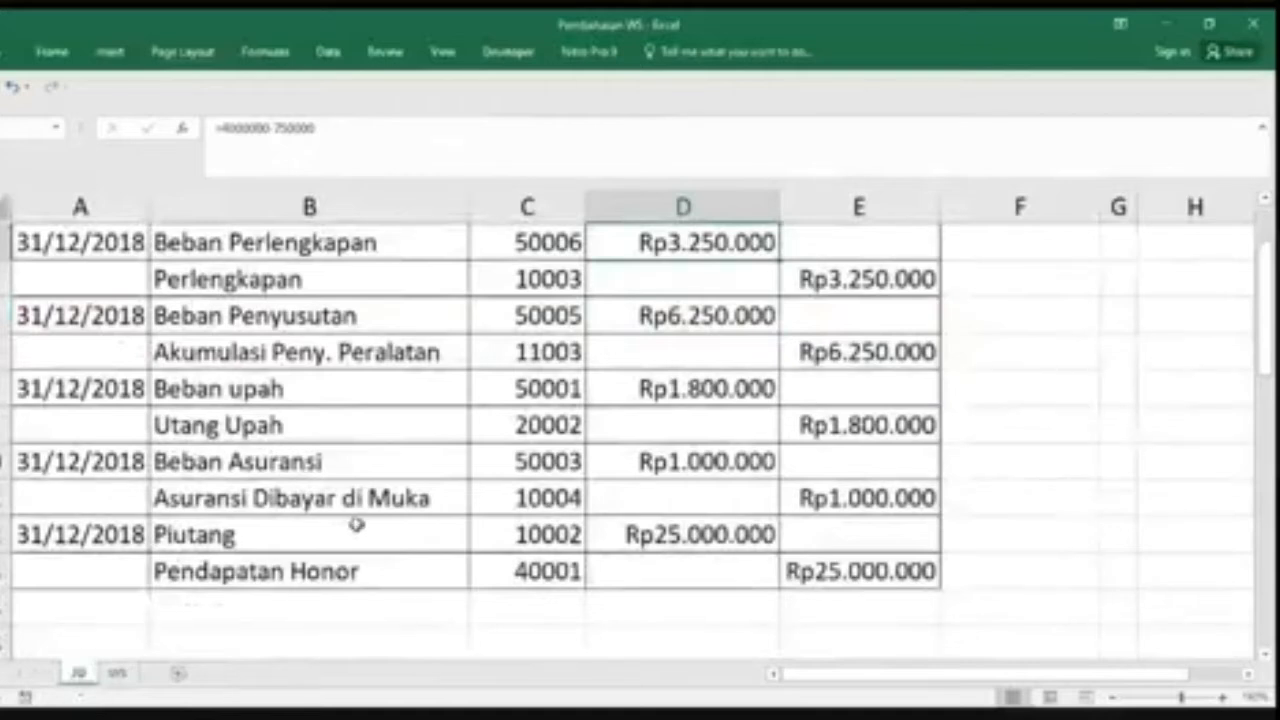
pyautogui.scroll(1, 357, 524)
pyautogui.scroll(-1, 357, 524)
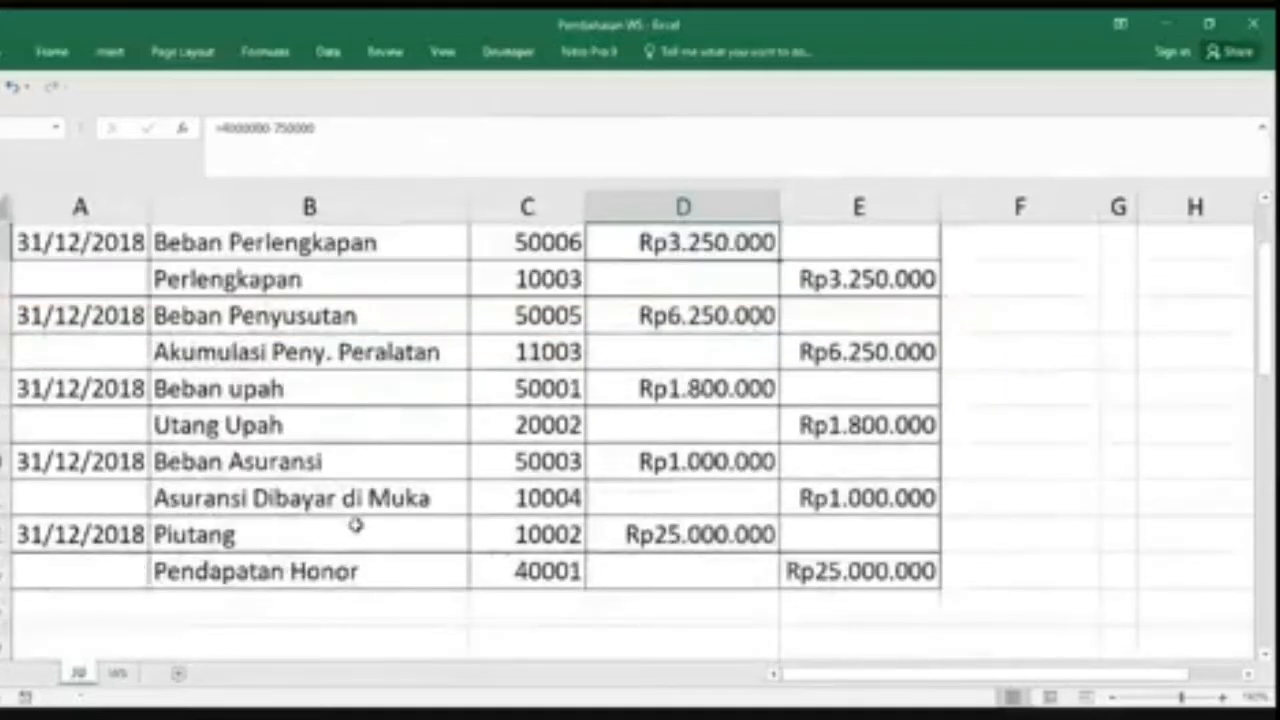
pyautogui.scroll(1, 375, 521)
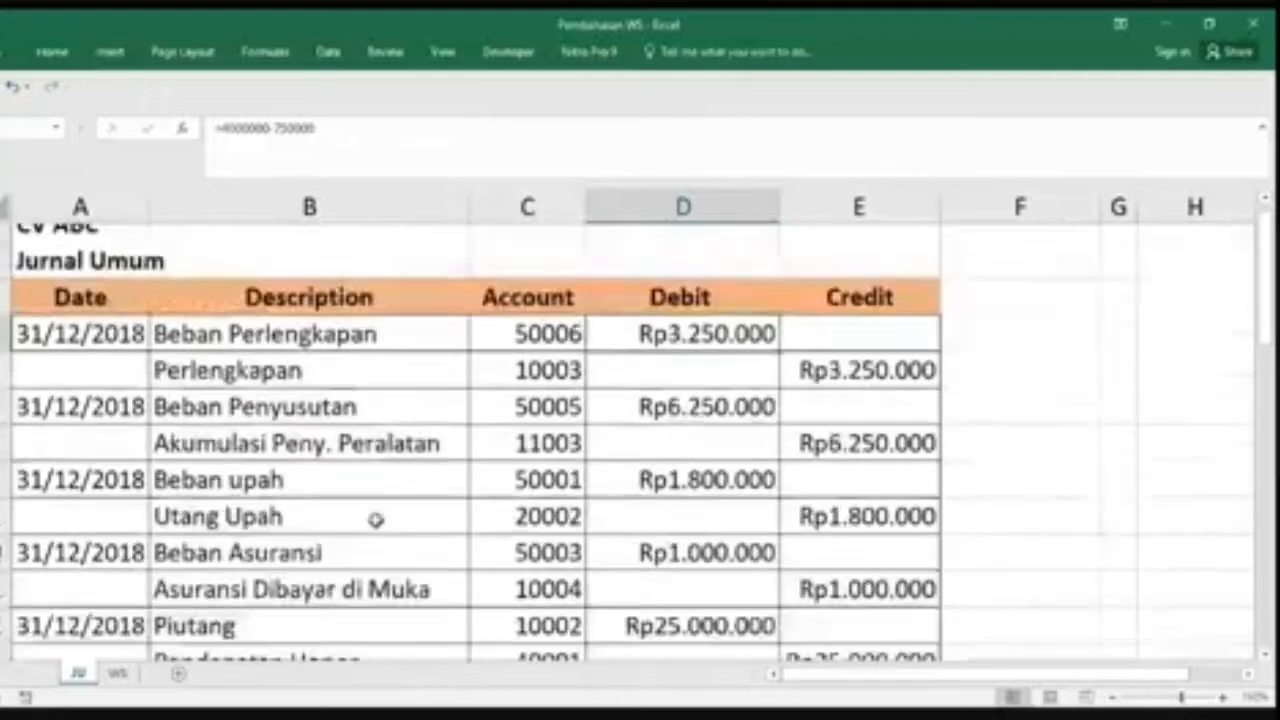
pyautogui.scroll(-1, 377, 519)
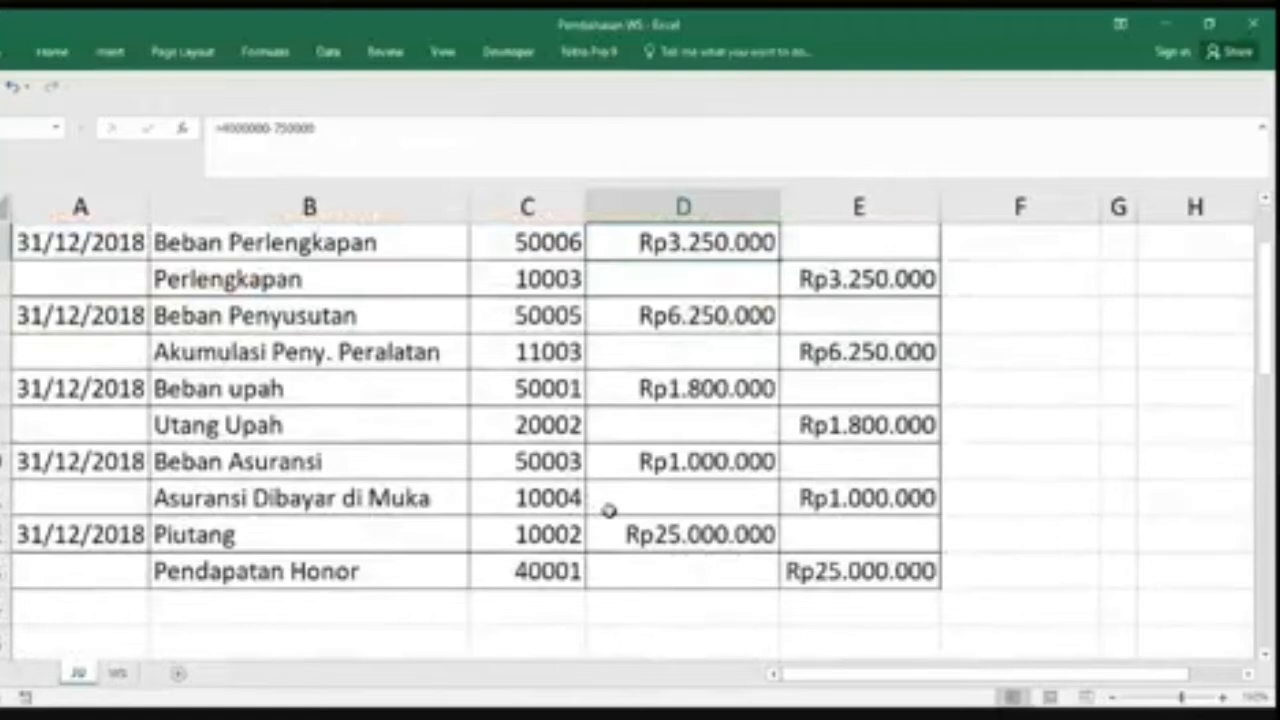
pyautogui.scroll(1, 609, 510)
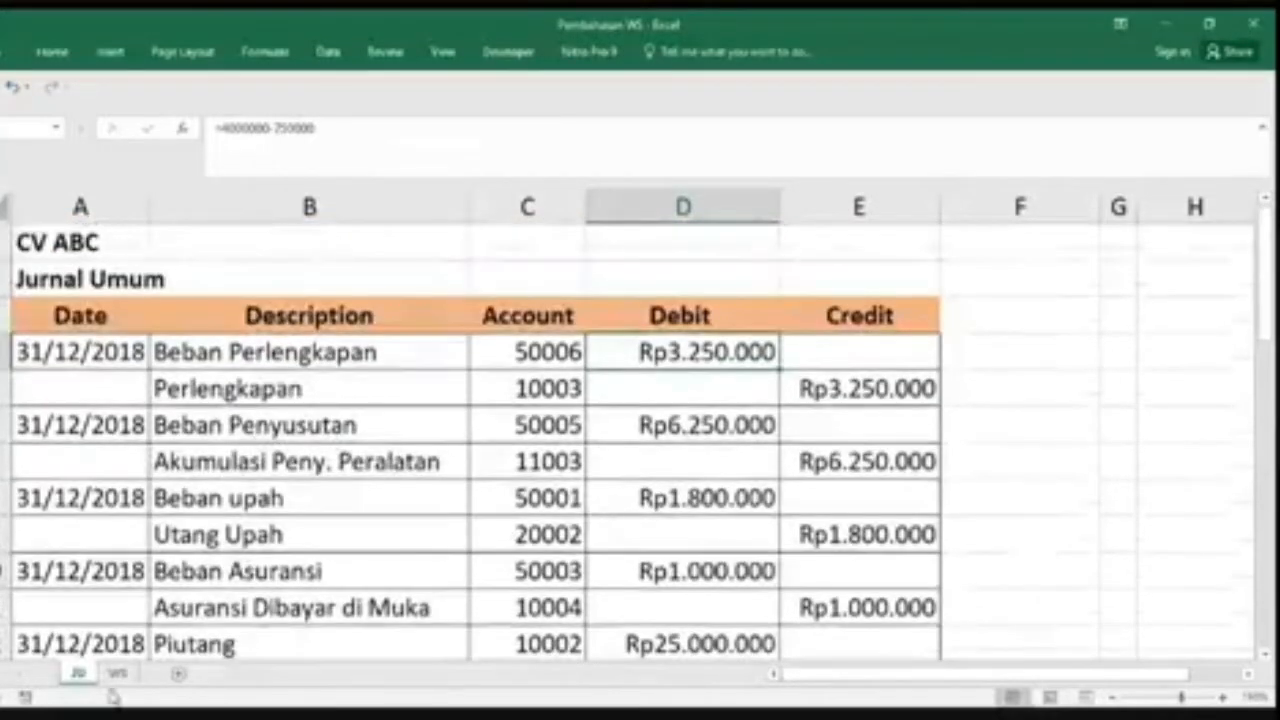
pyautogui.click(117, 672)
pyautogui.scroll(3, 700, 495)
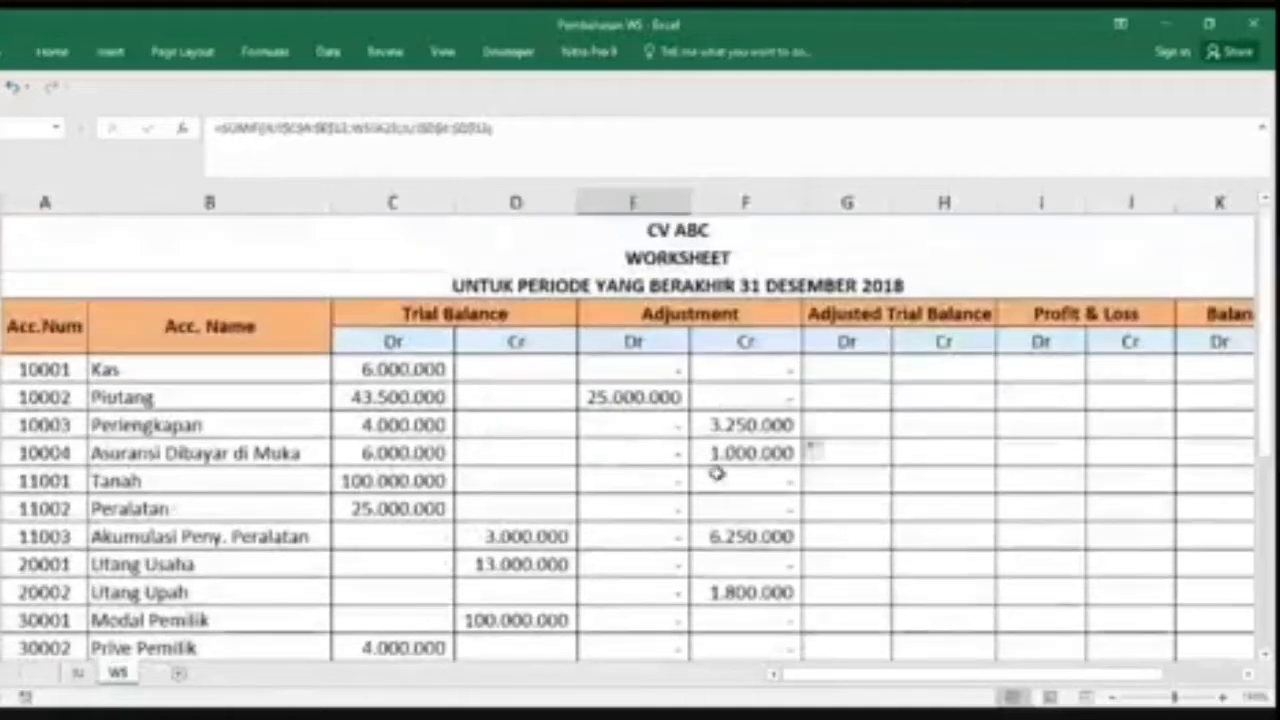
# Step: Begin a VLOOKUP formula in the Kas row's Adjustment Cr cell in place of the SUMIF formula
pyautogui.click(727, 372)
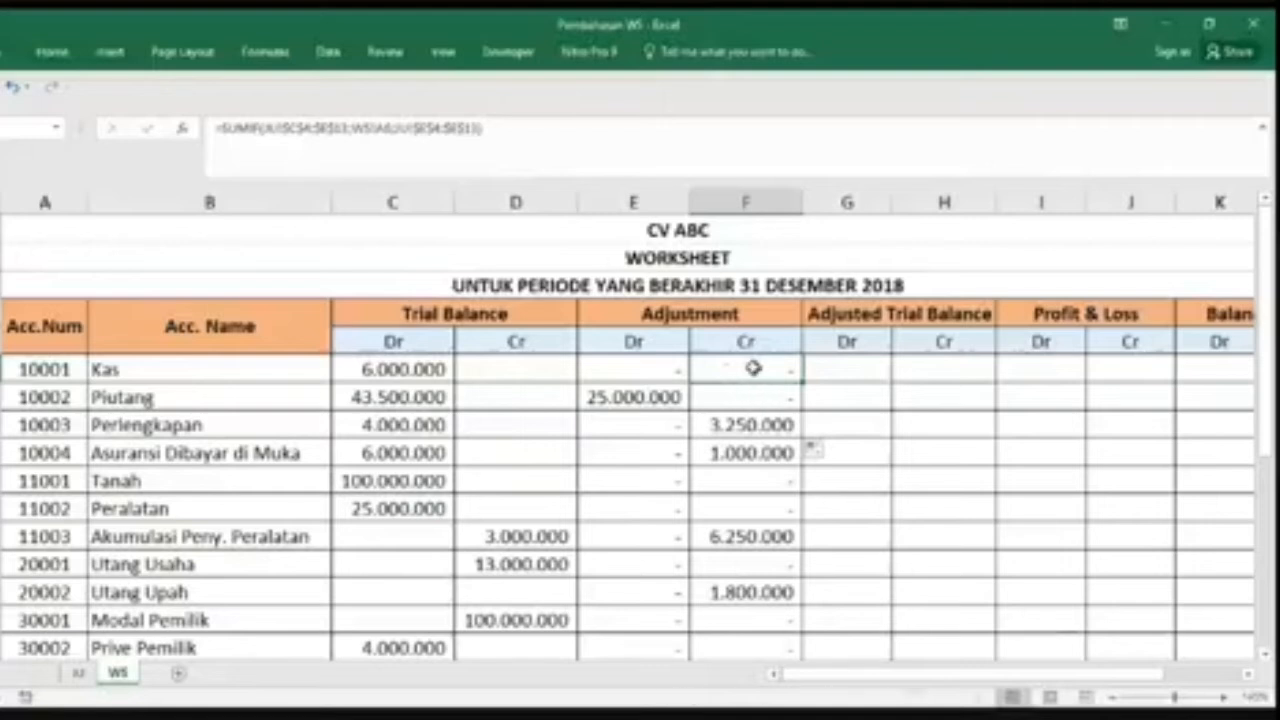
pyautogui.write('=')
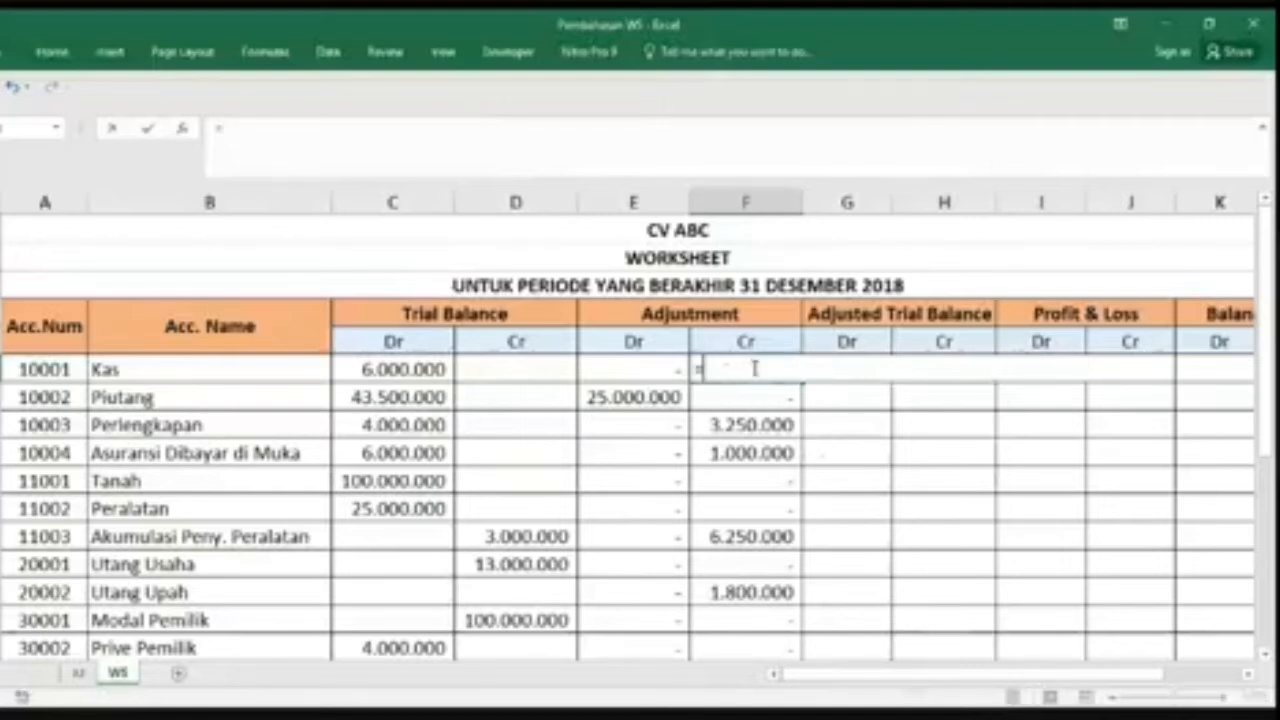
pyautogui.write('vl')
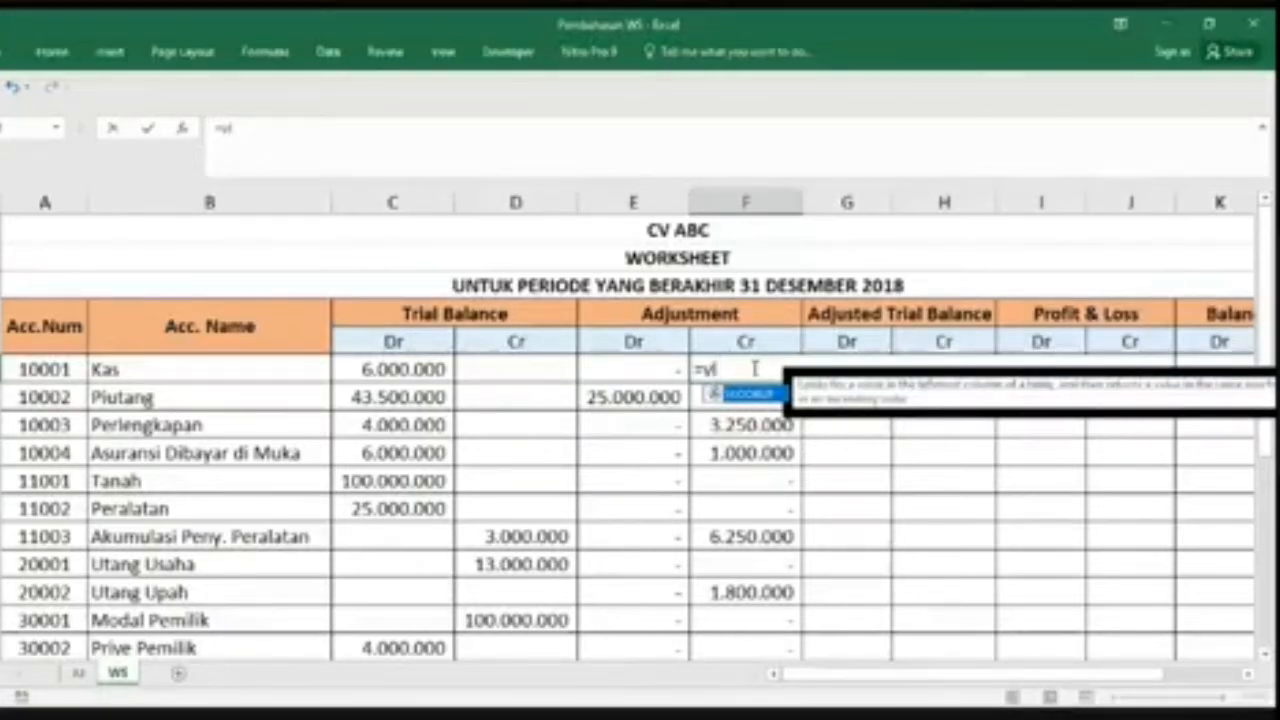
pyautogui.doubleClick(748, 394)
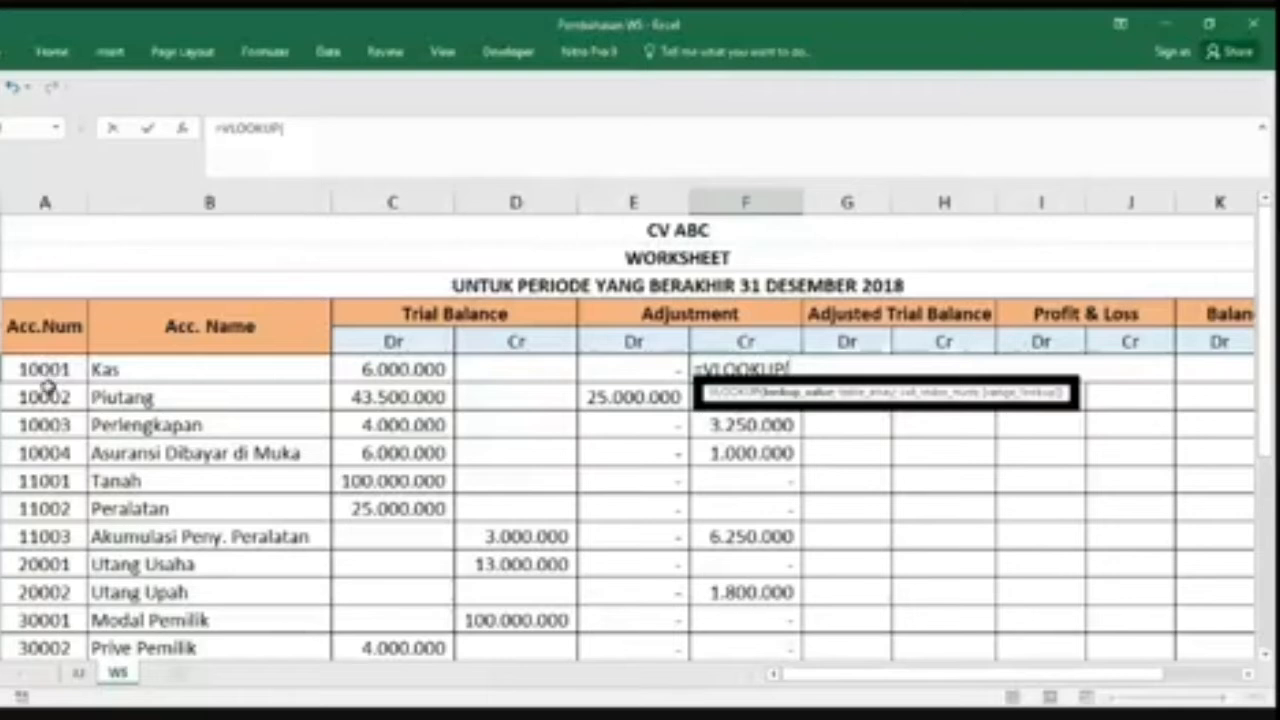
pyautogui.click(78, 675)
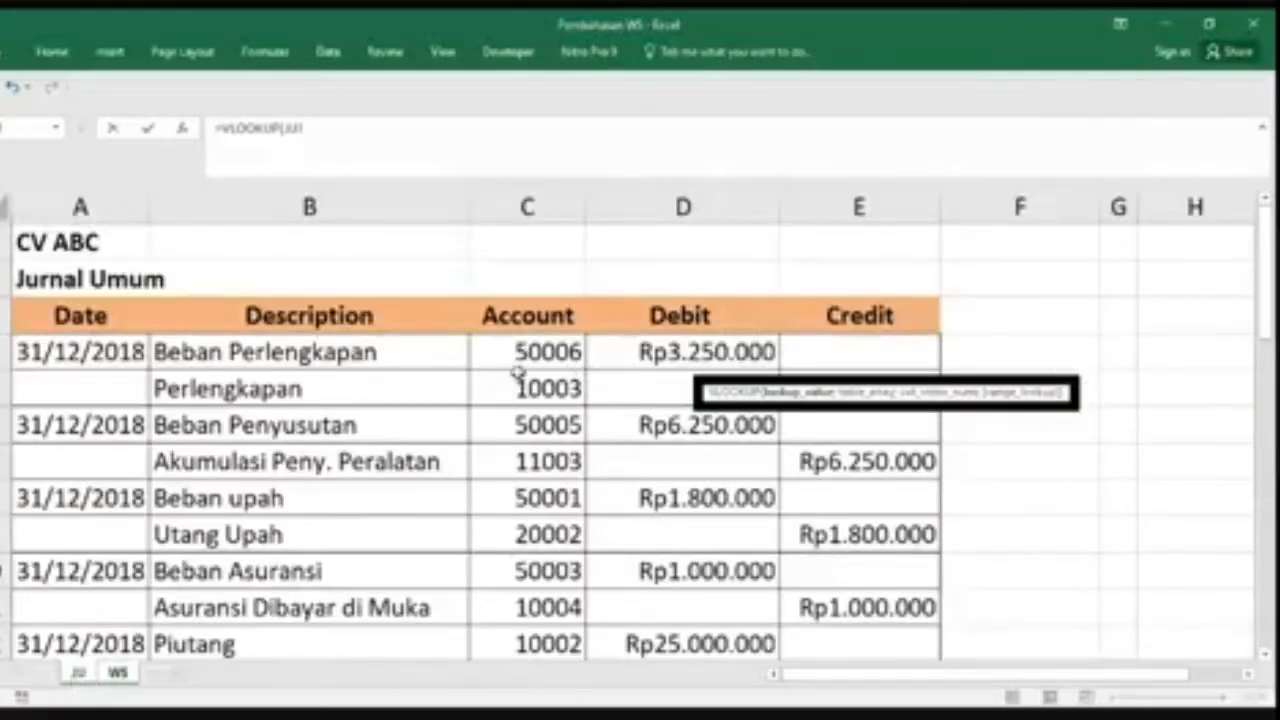
pyautogui.click(116, 673)
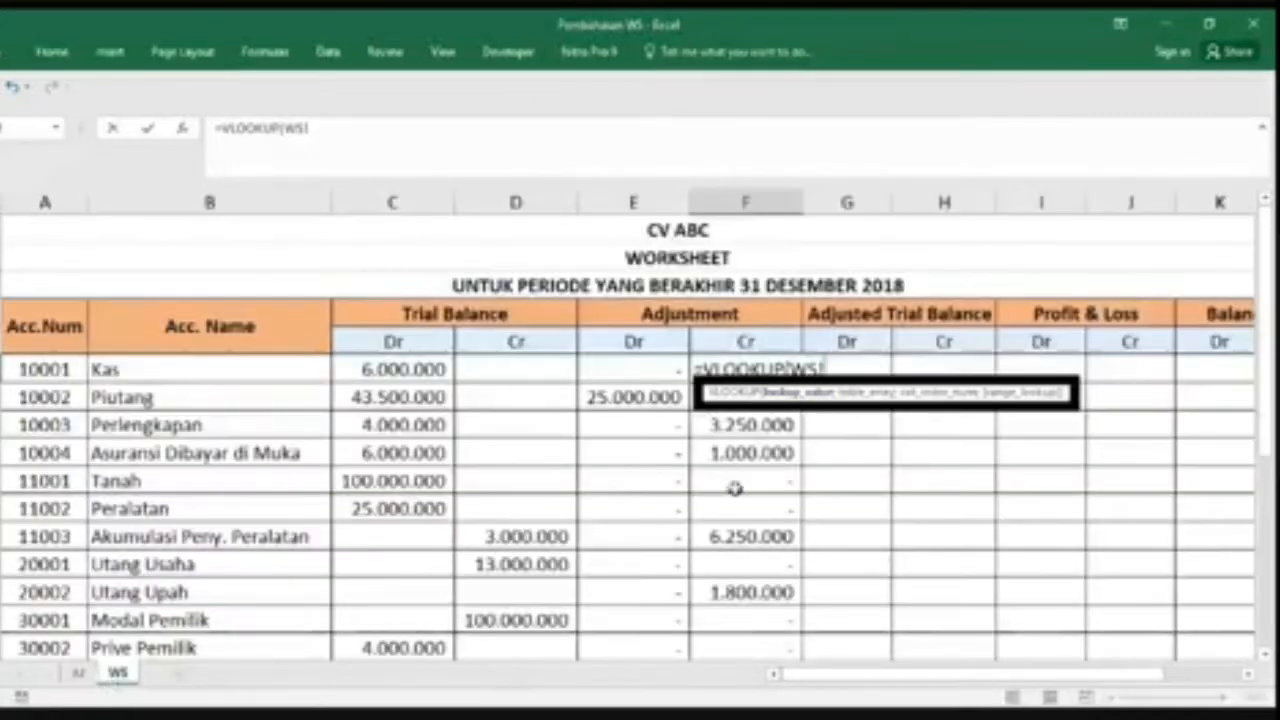
pyautogui.press('BackSpace')
pyautogui.press('BackSpace')
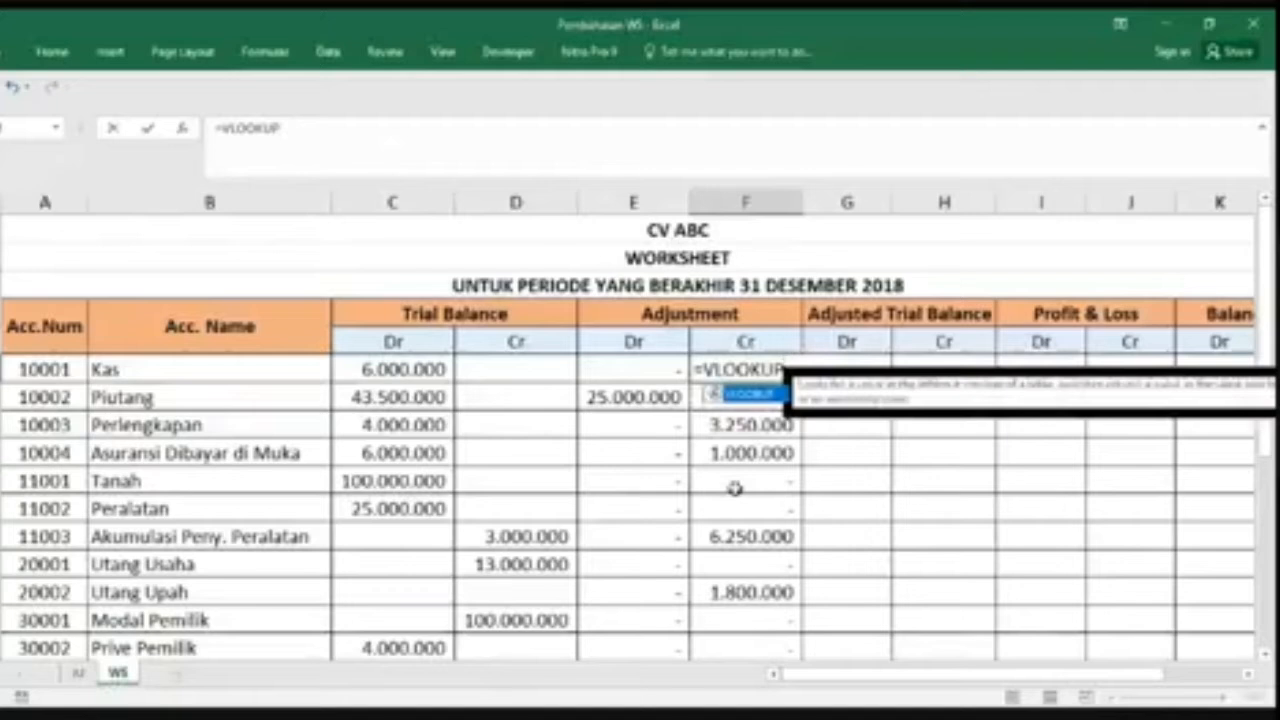
pyautogui.write('(')
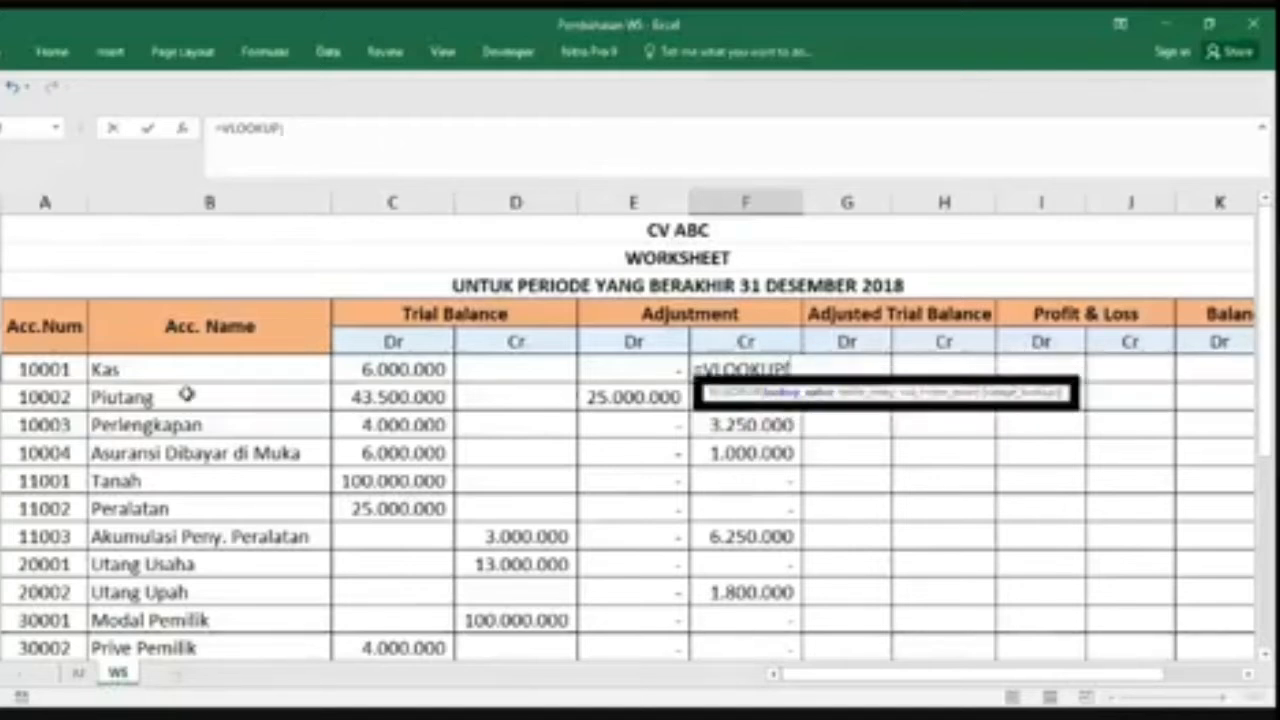
# Step: Set the VLOOKUP lookup value to the Kas account number in A6 and the table array to absolute $C$4:$E$13 on the JU sheet
pyautogui.click(42, 370)
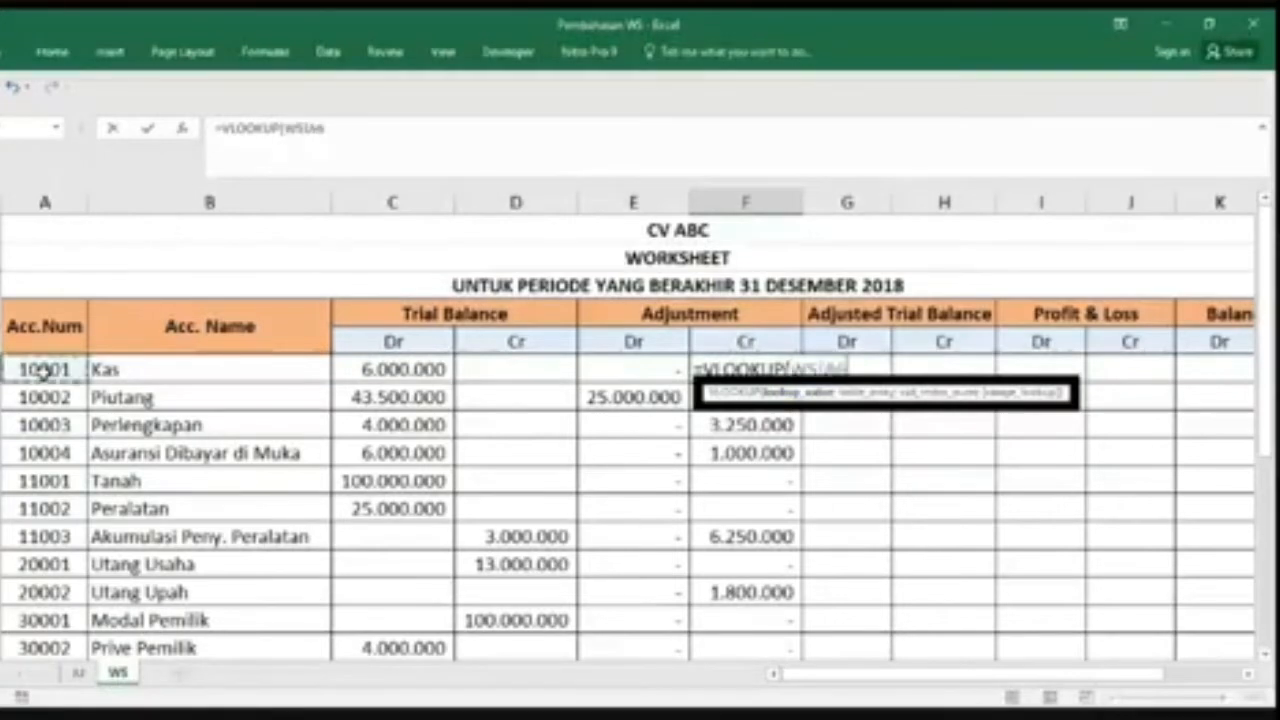
pyautogui.write(';')
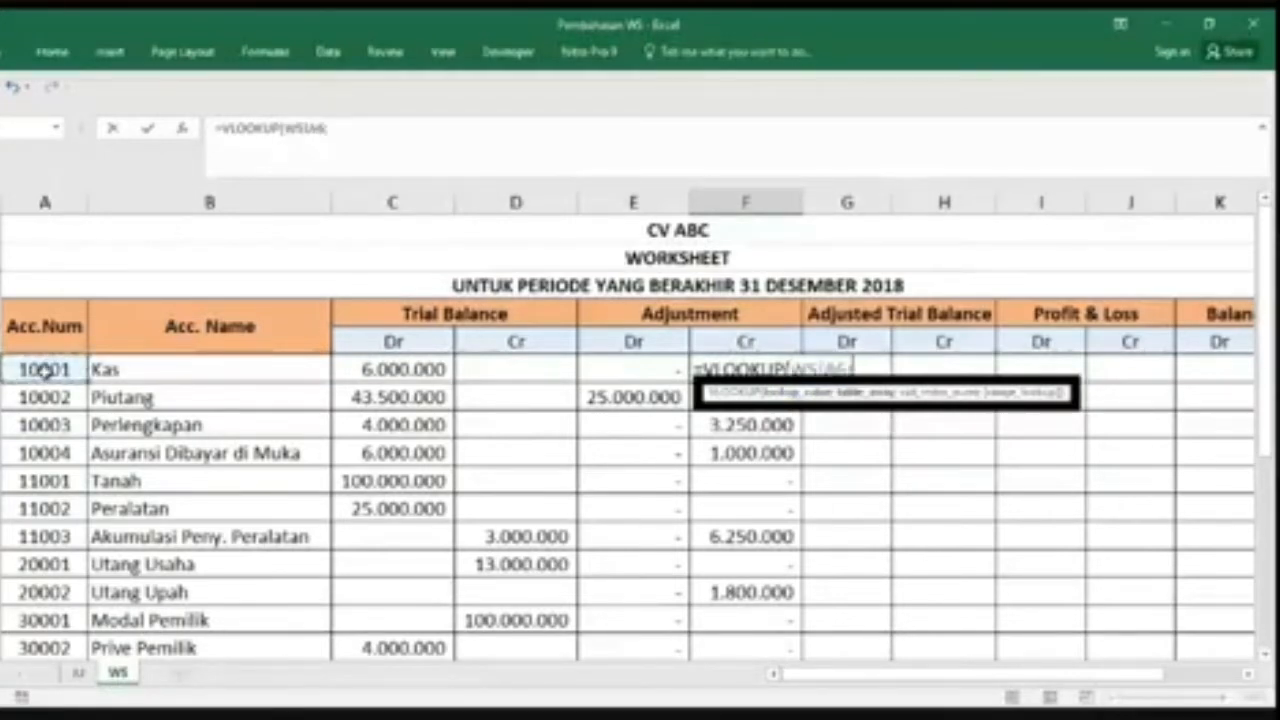
pyautogui.click(80, 676)
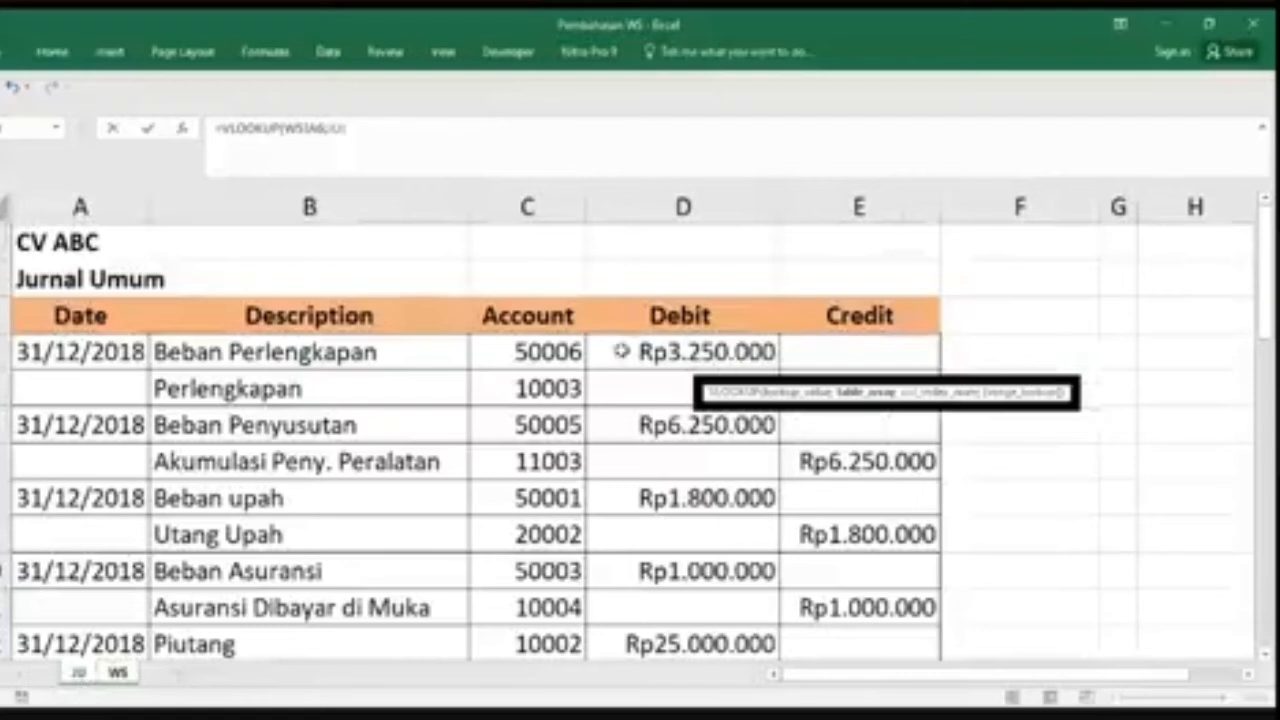
pyautogui.moveTo(530, 350); pyautogui.dragTo(823, 586)
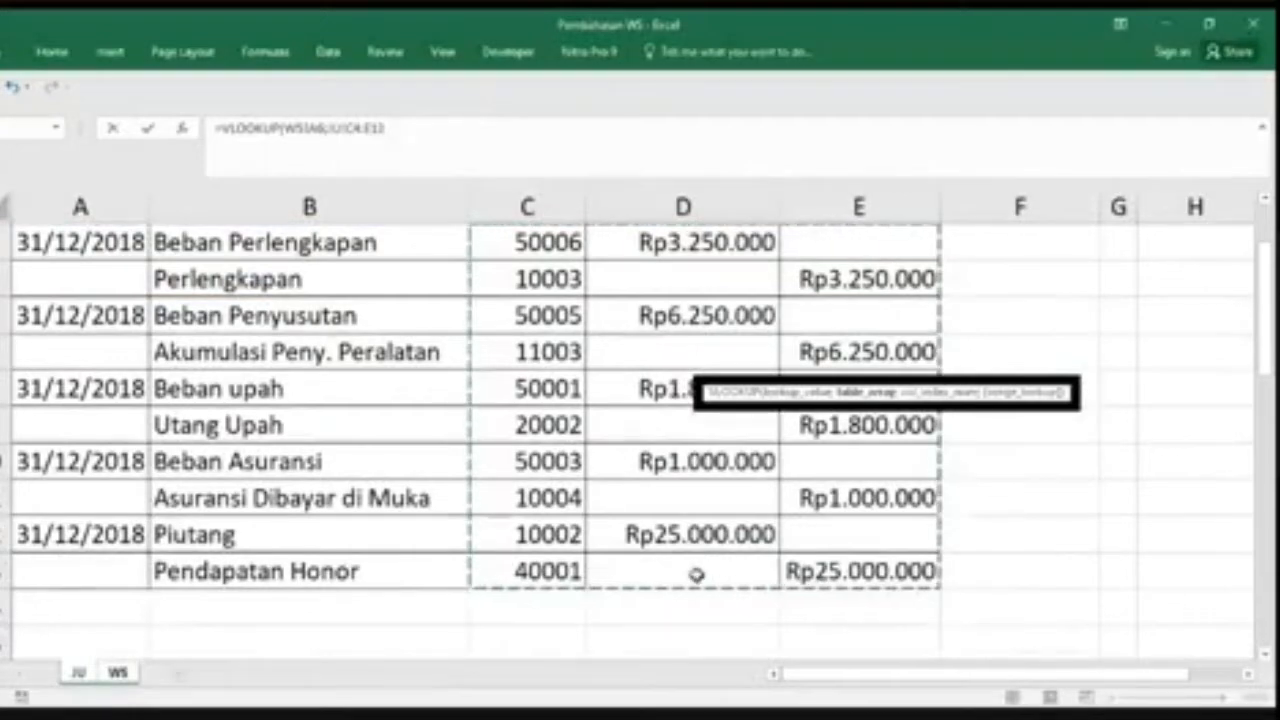
pyautogui.scroll(1, 697, 574)
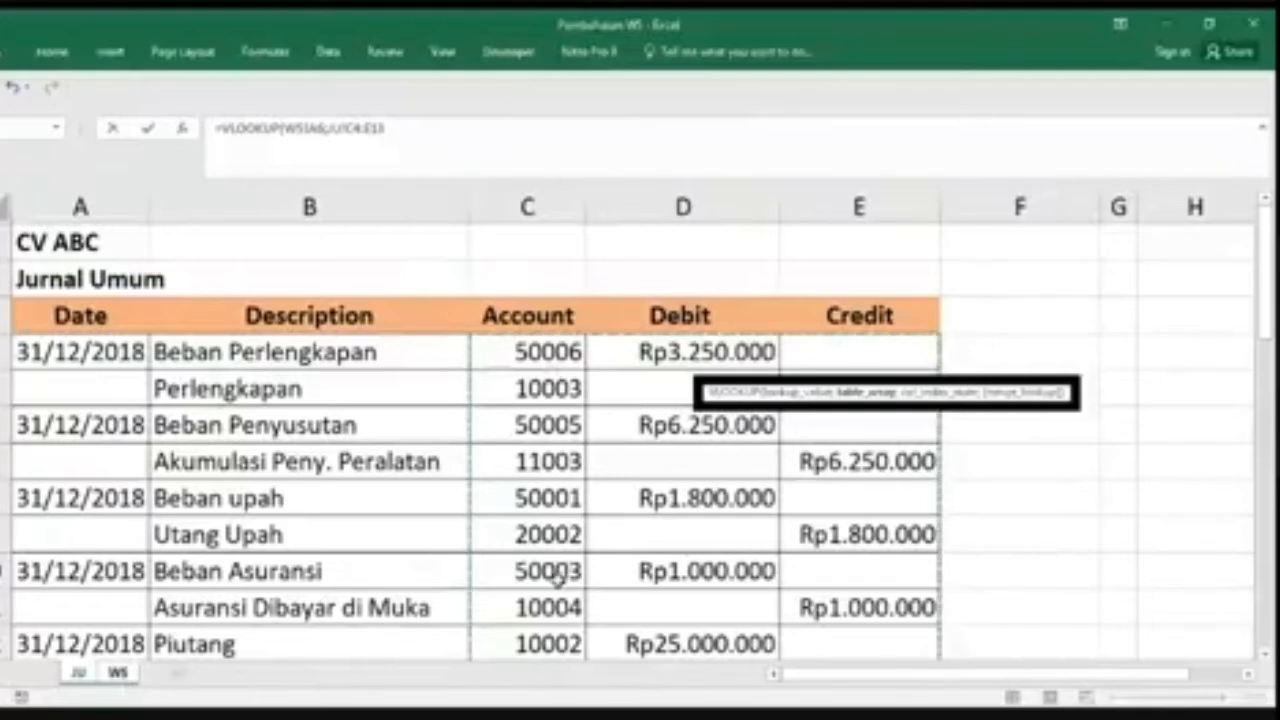
pyautogui.press('F4')
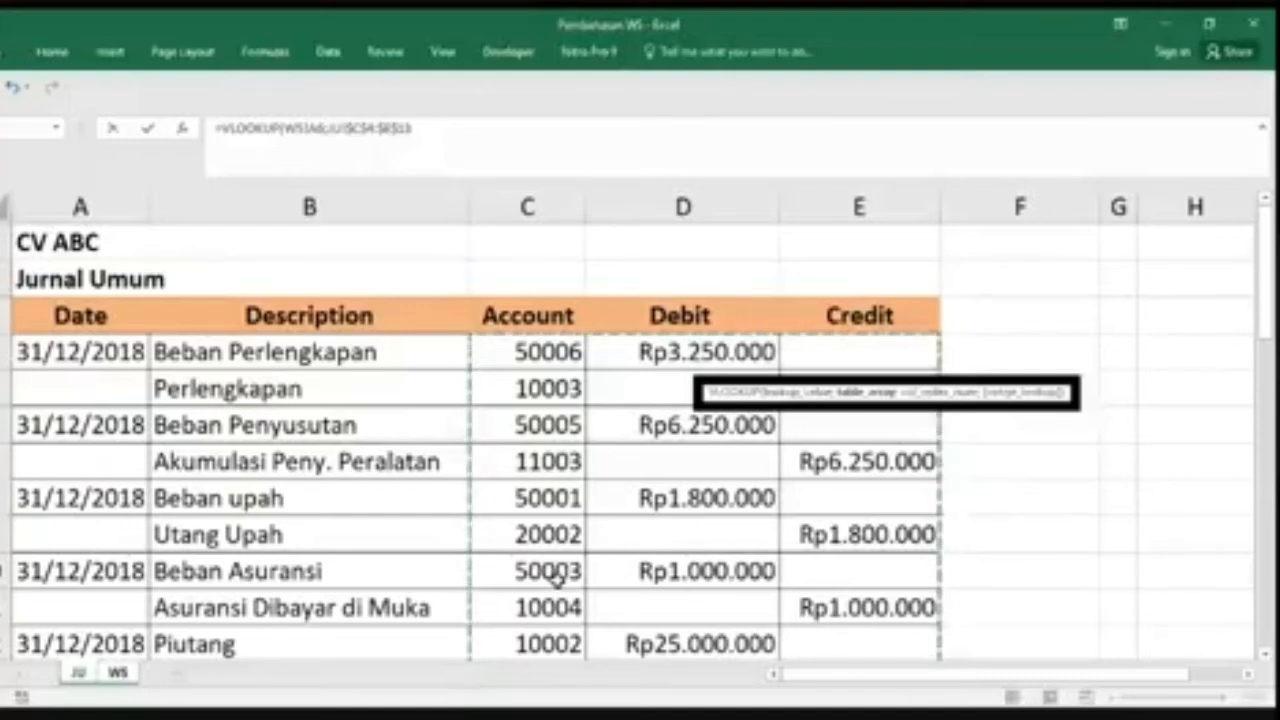
pyautogui.write(';')
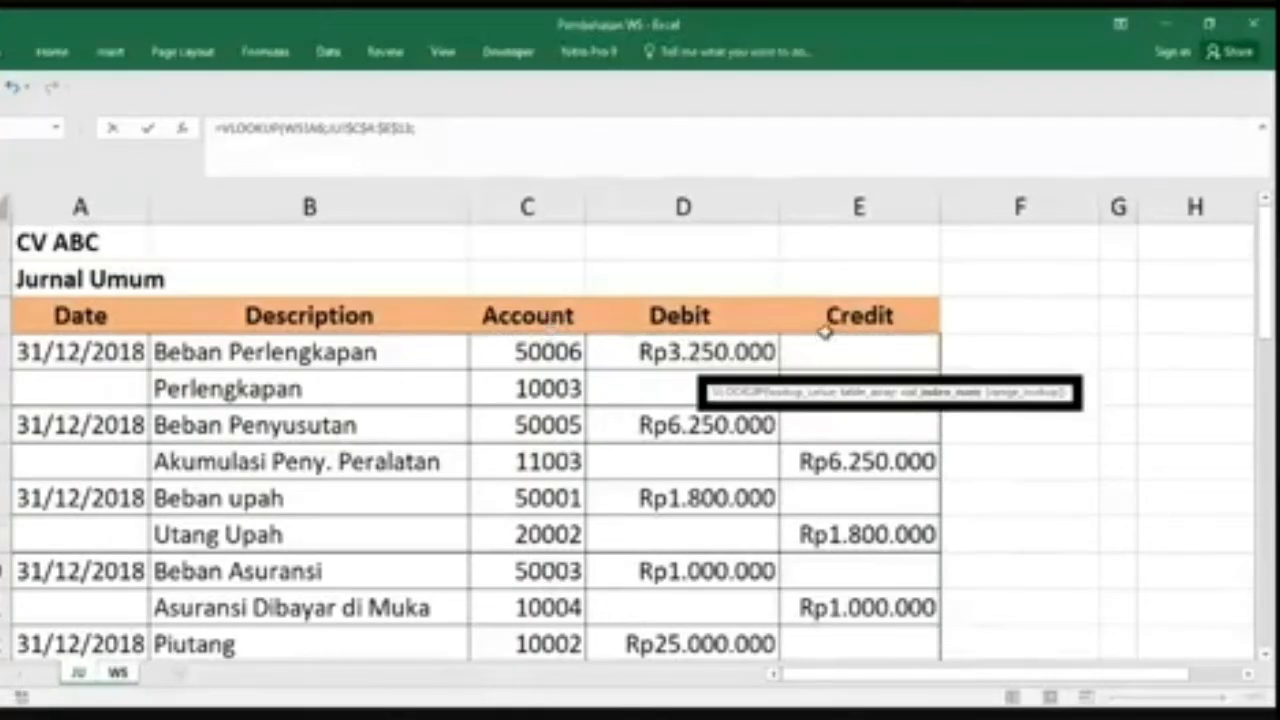
# Step: Complete the VLOOKUP formula with column index 3 and range lookup 0
pyautogui.click(476, 136)
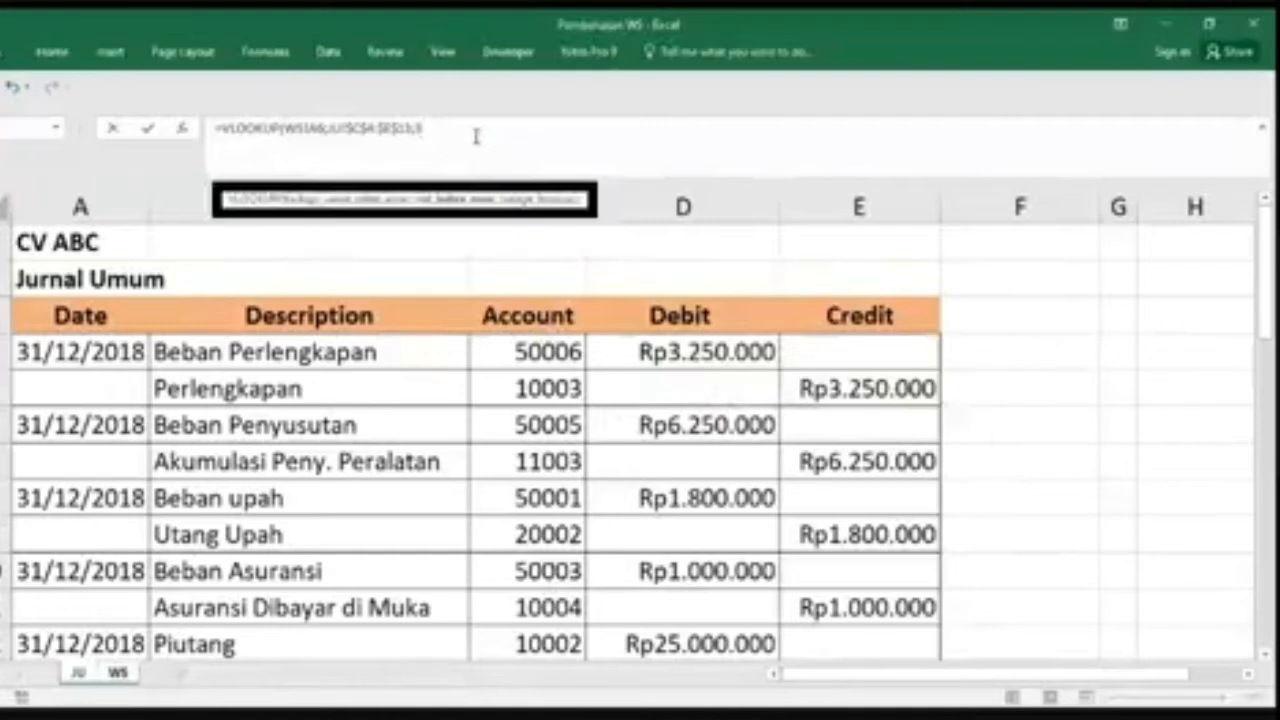
pyautogui.write(',')
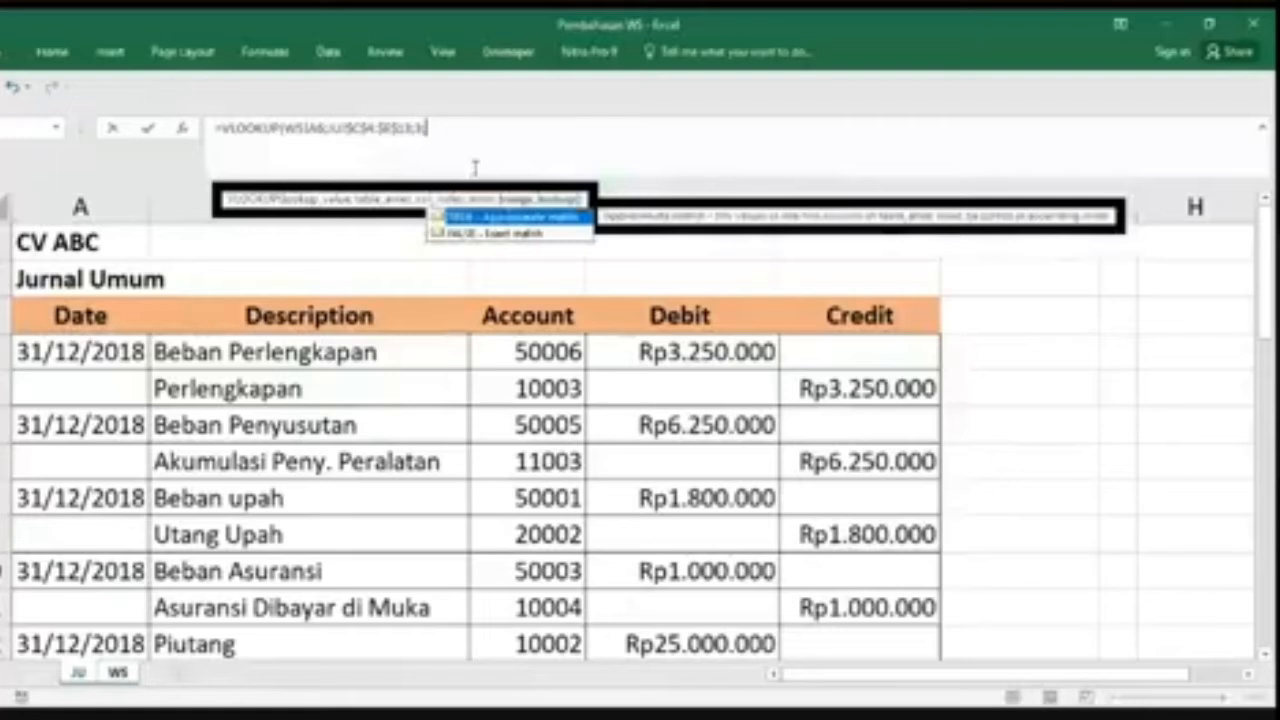
pyautogui.write('0')
pyautogui.press('Return')
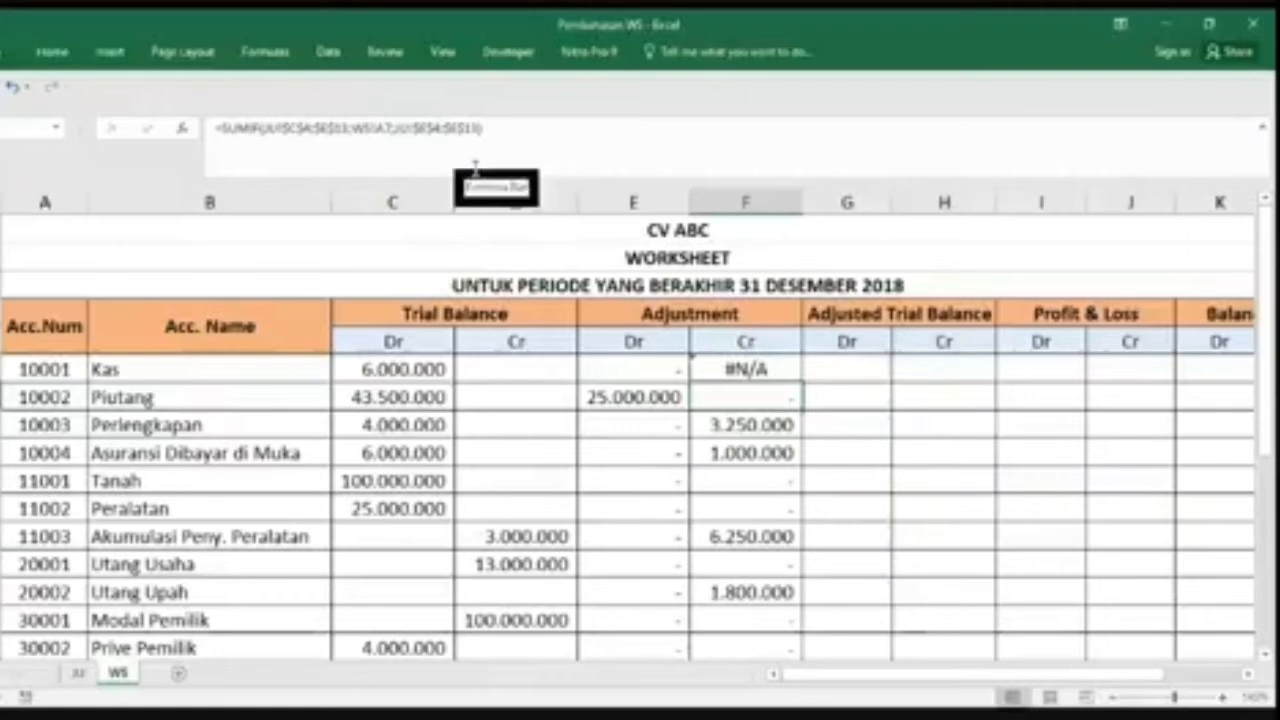
# Step: Inspect the lookup value, table array and column index of the VLOOKUP formula in the Kas Adjustment Cr cell
pyautogui.doubleClick(746, 371)
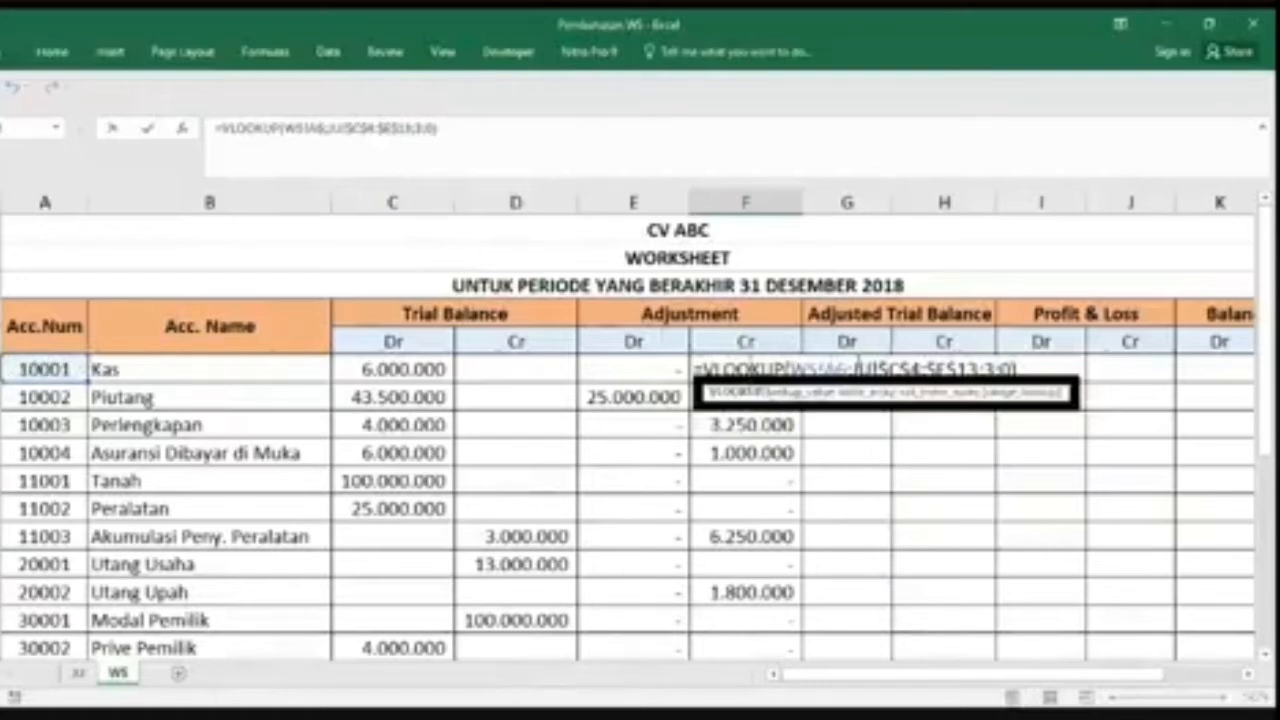
pyautogui.click(858, 369)
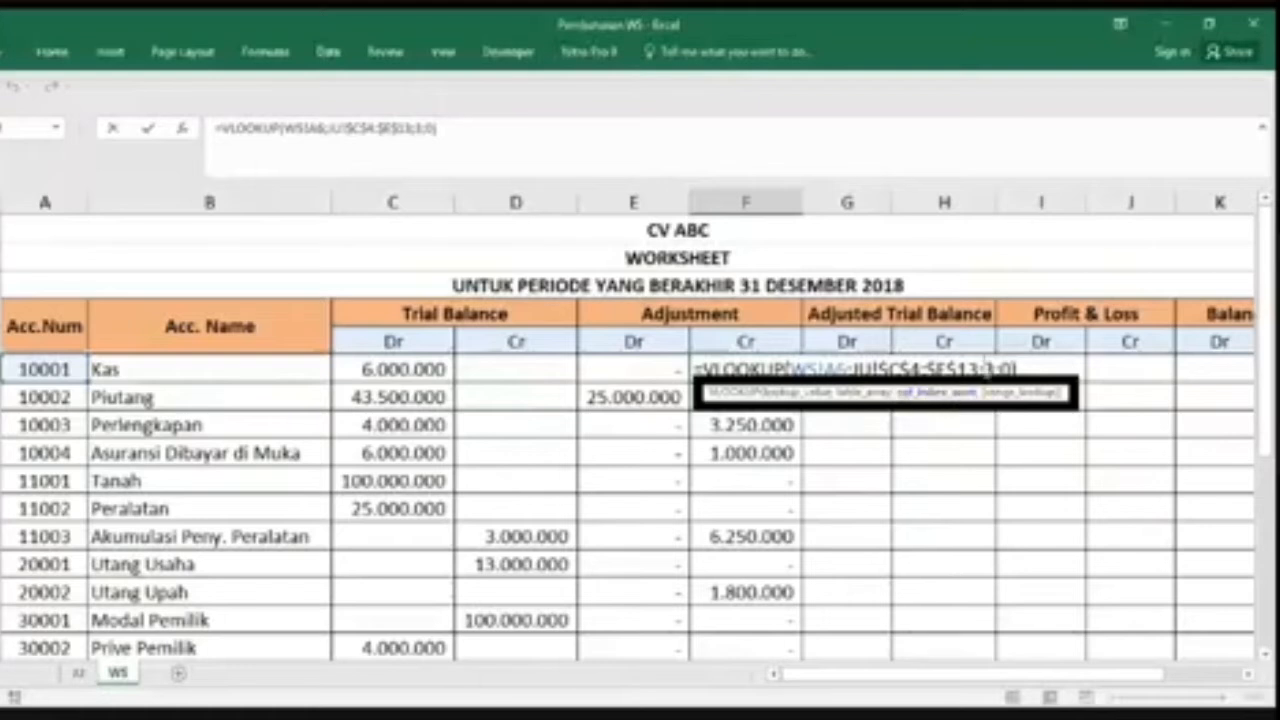
pyautogui.click(938, 394)
pyautogui.hotkey('ctrl', 'Return')
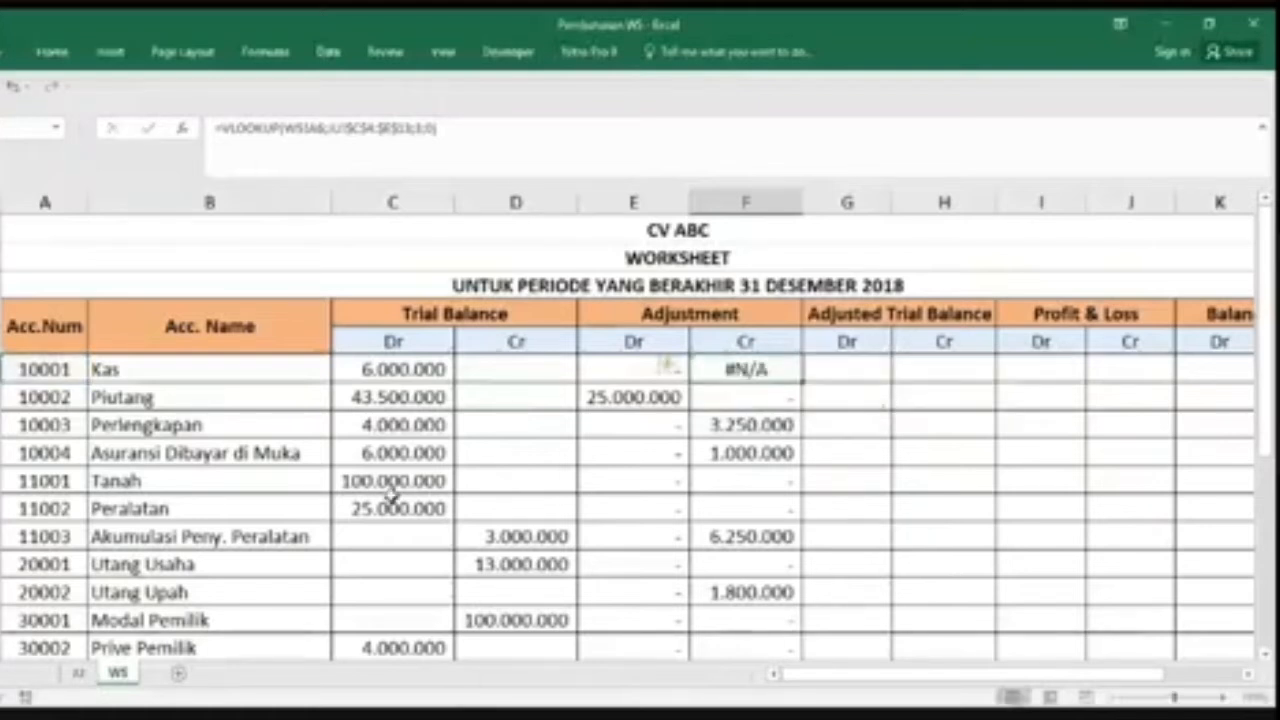
# Step: Check the JU journal for the Kas account number and compare the SUMIF and VLOOKUP formulas in the Kas Adjustment cells
pyautogui.click(77, 674)
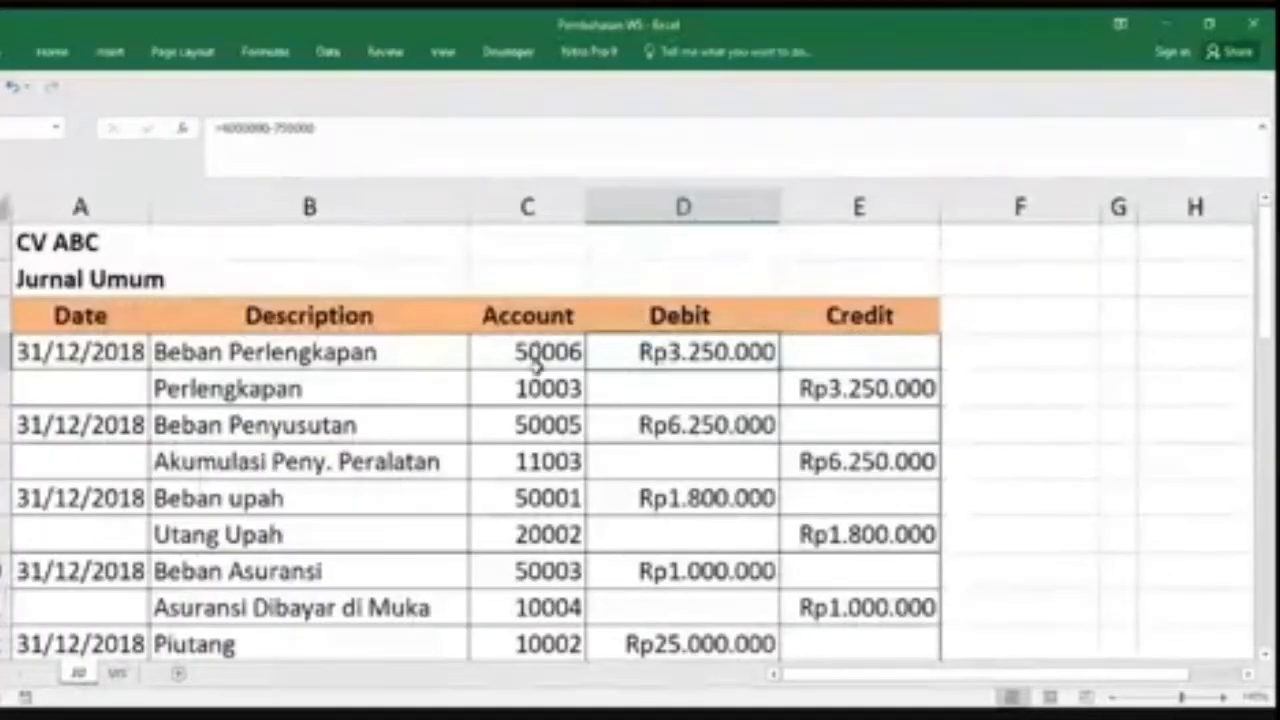
pyautogui.click(110, 675)
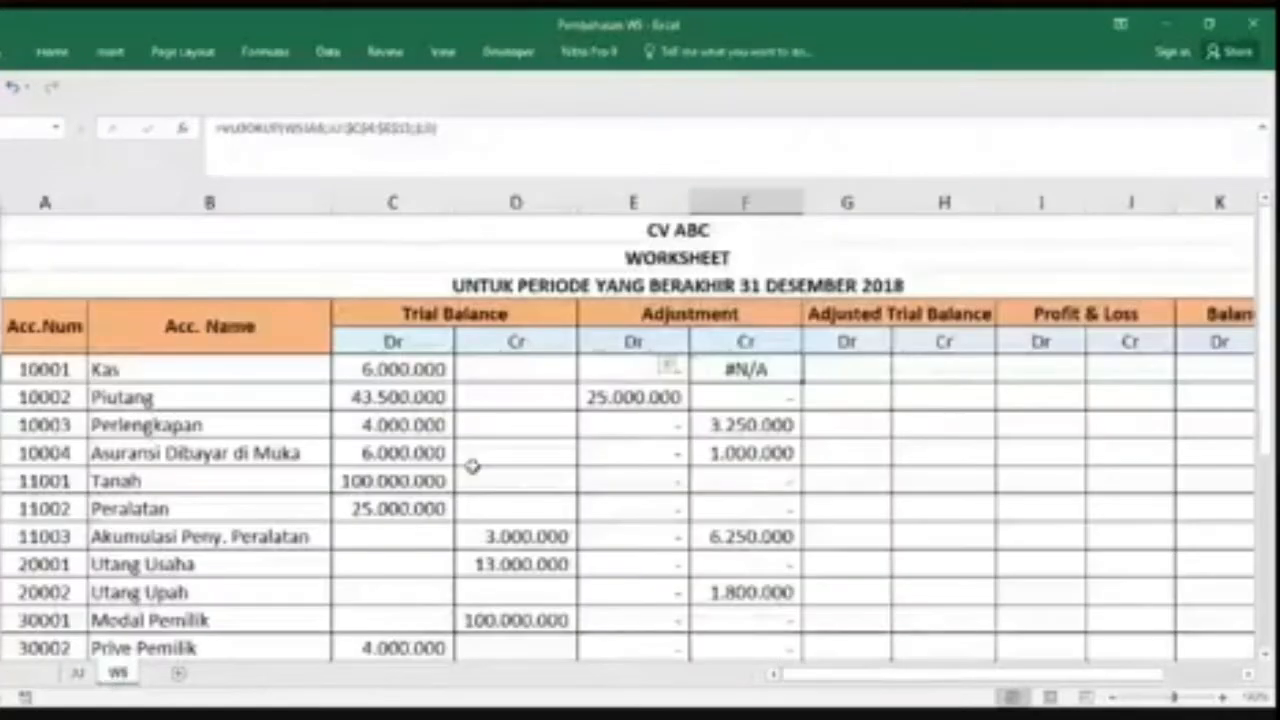
pyautogui.click(650, 370)
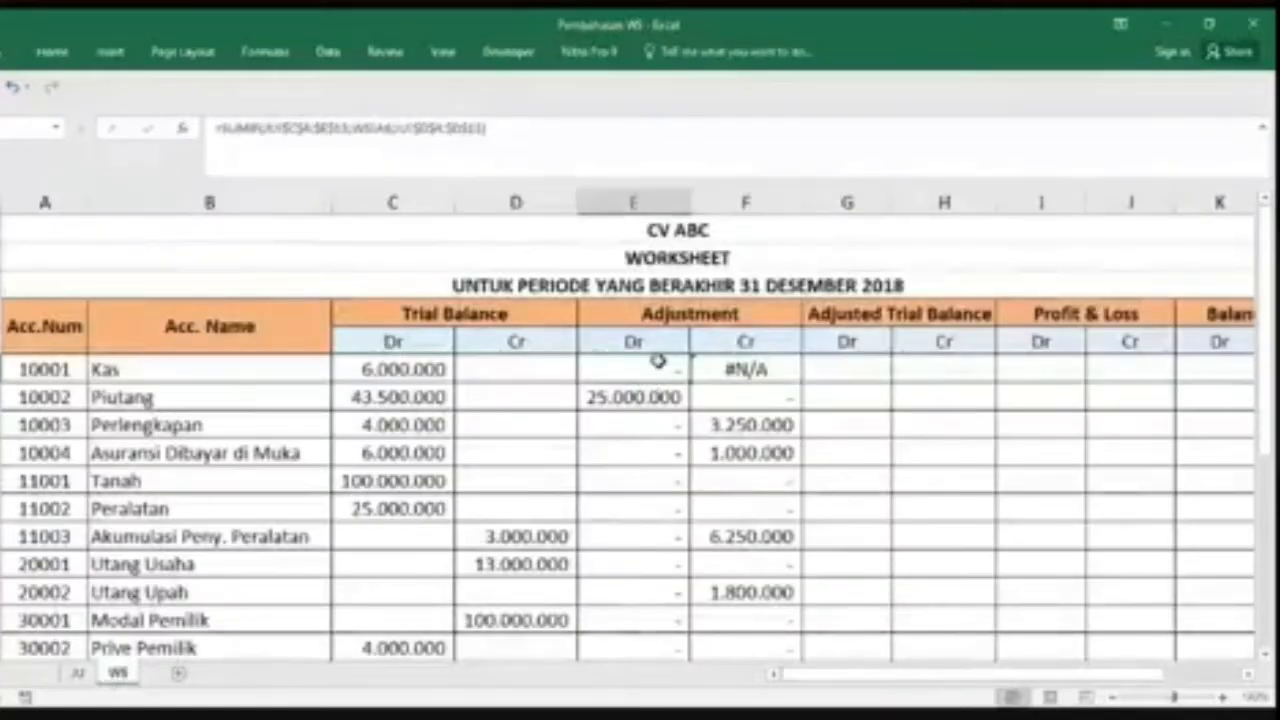
pyautogui.click(80, 673)
pyautogui.click(120, 674)
pyautogui.click(726, 367)
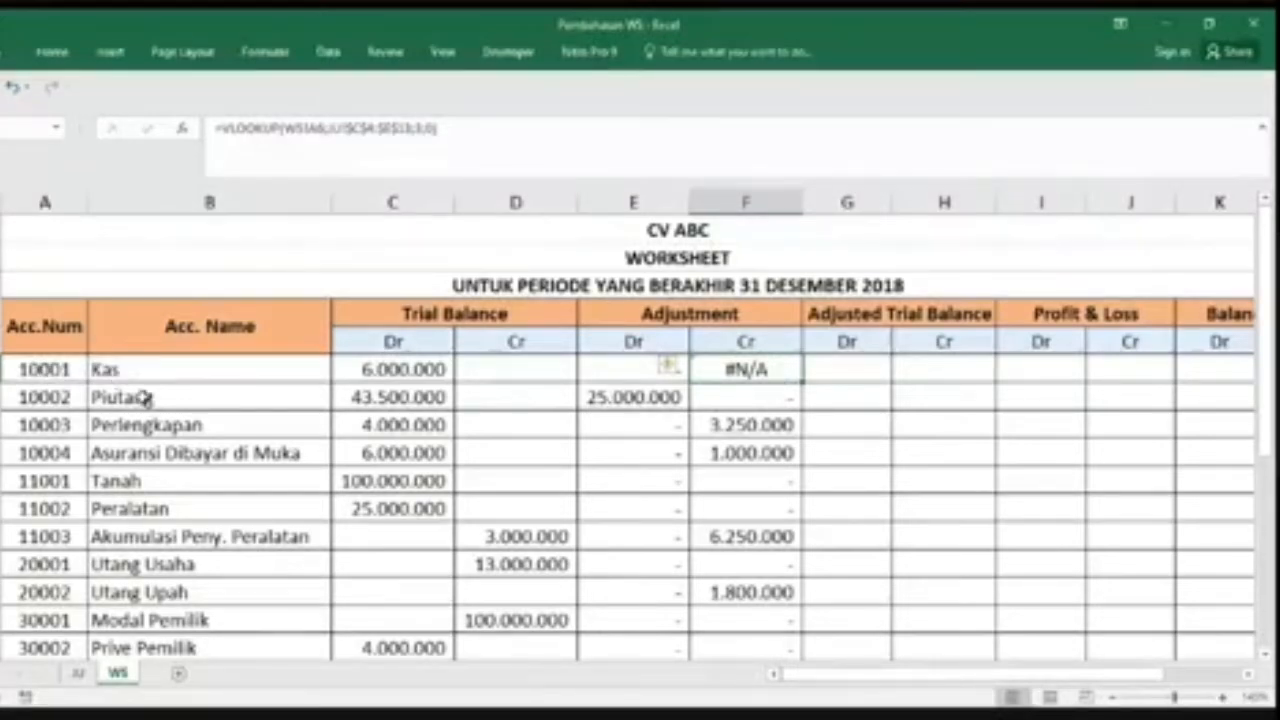
pyautogui.click(80, 673)
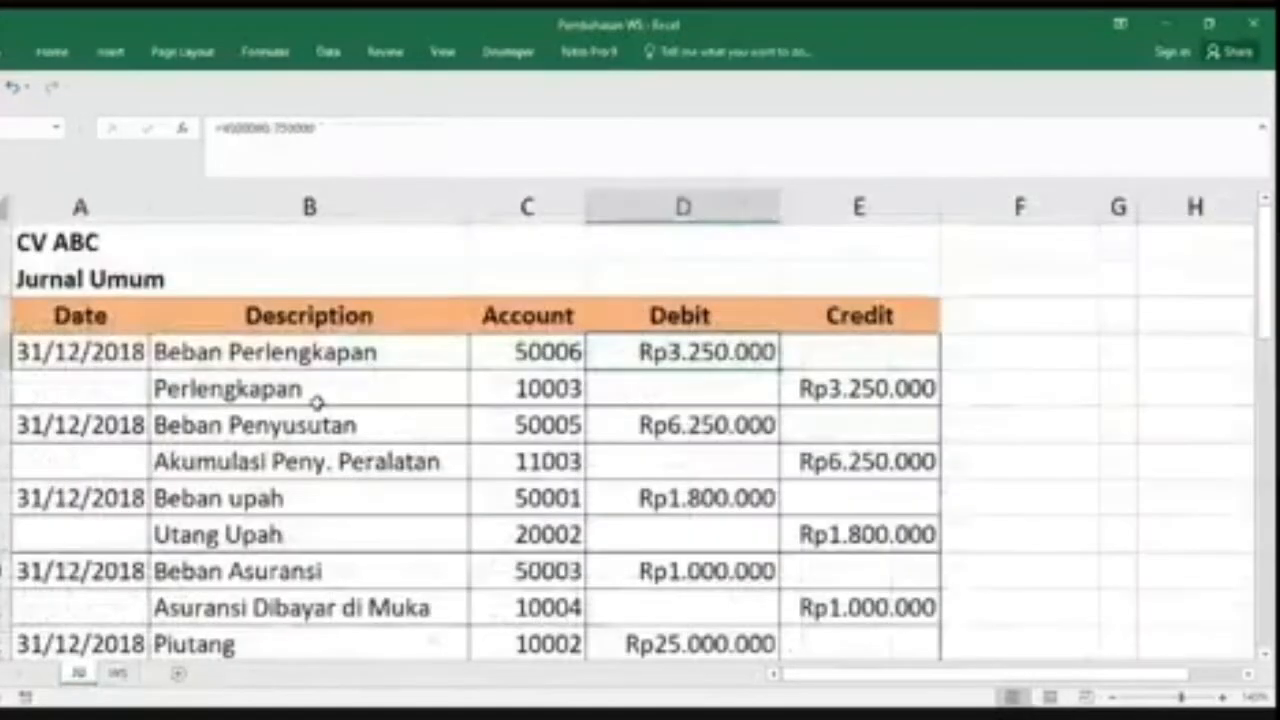
pyautogui.scroll(-1, 334, 403)
pyautogui.scroll(1, 425, 400)
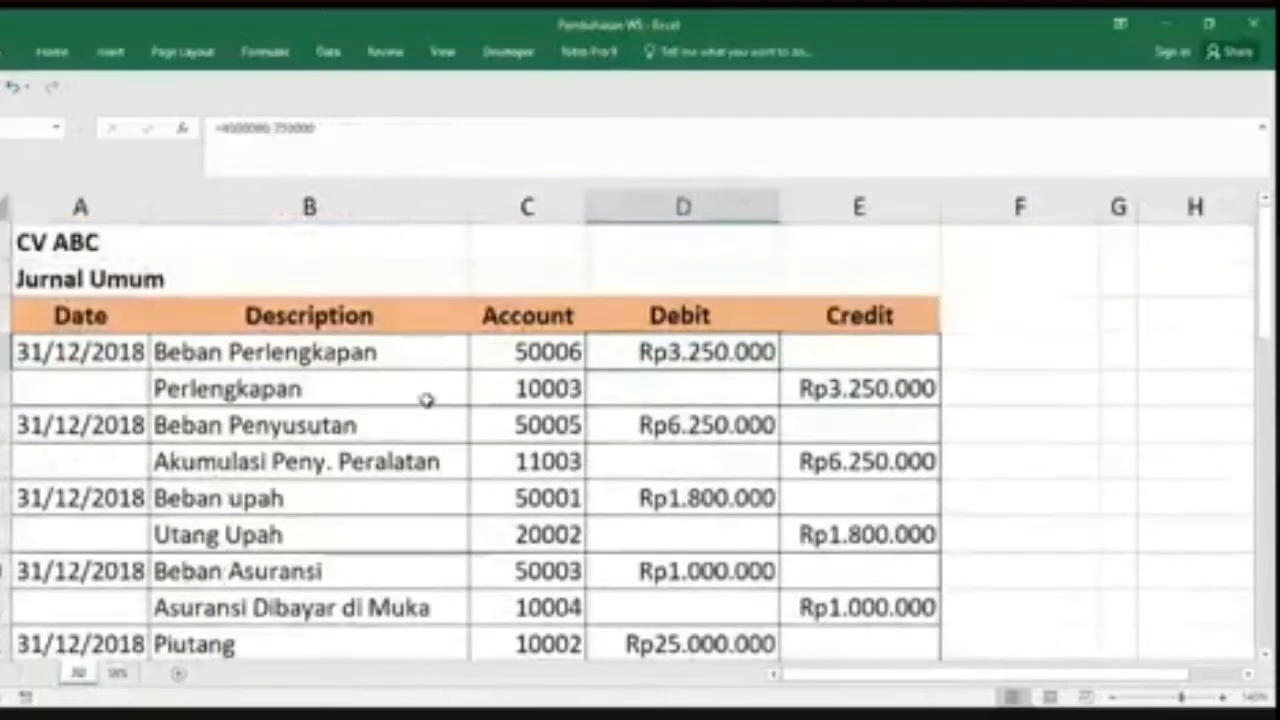
pyautogui.click(117, 673)
pyautogui.click(80, 673)
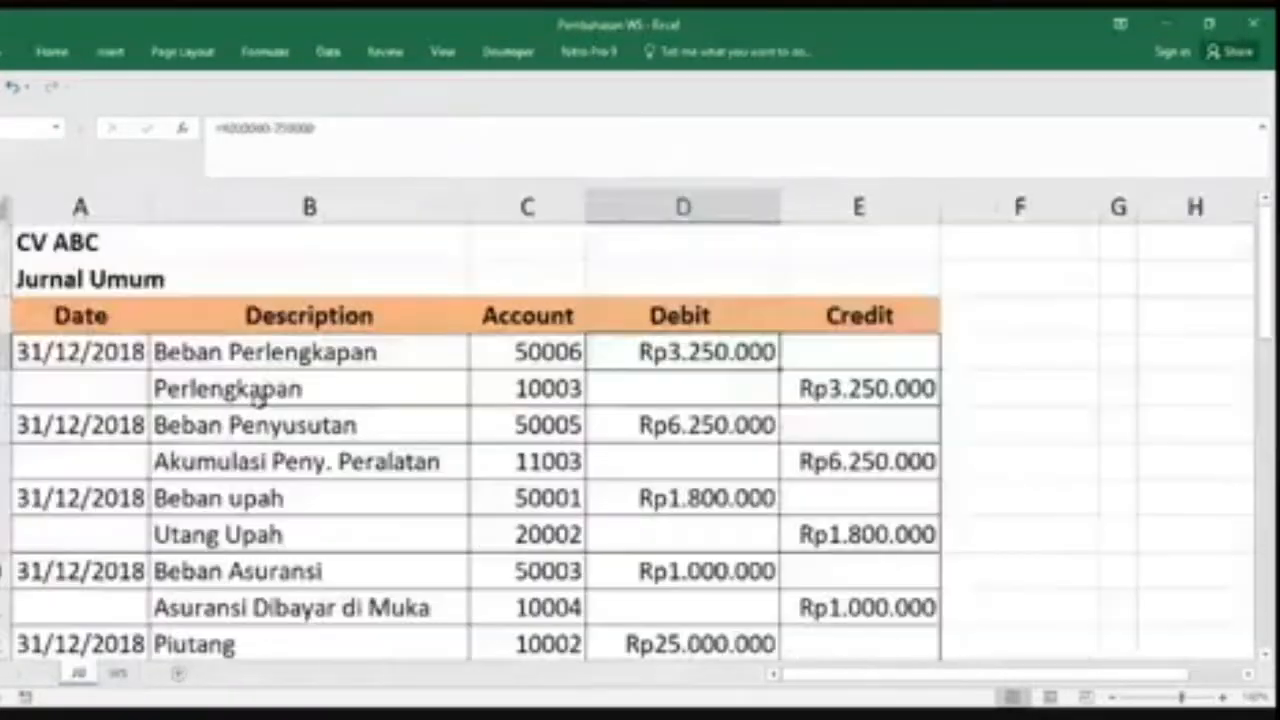
# Step: Change the description of the first JU journal entry to "kas" in B4
pyautogui.click(285, 357)
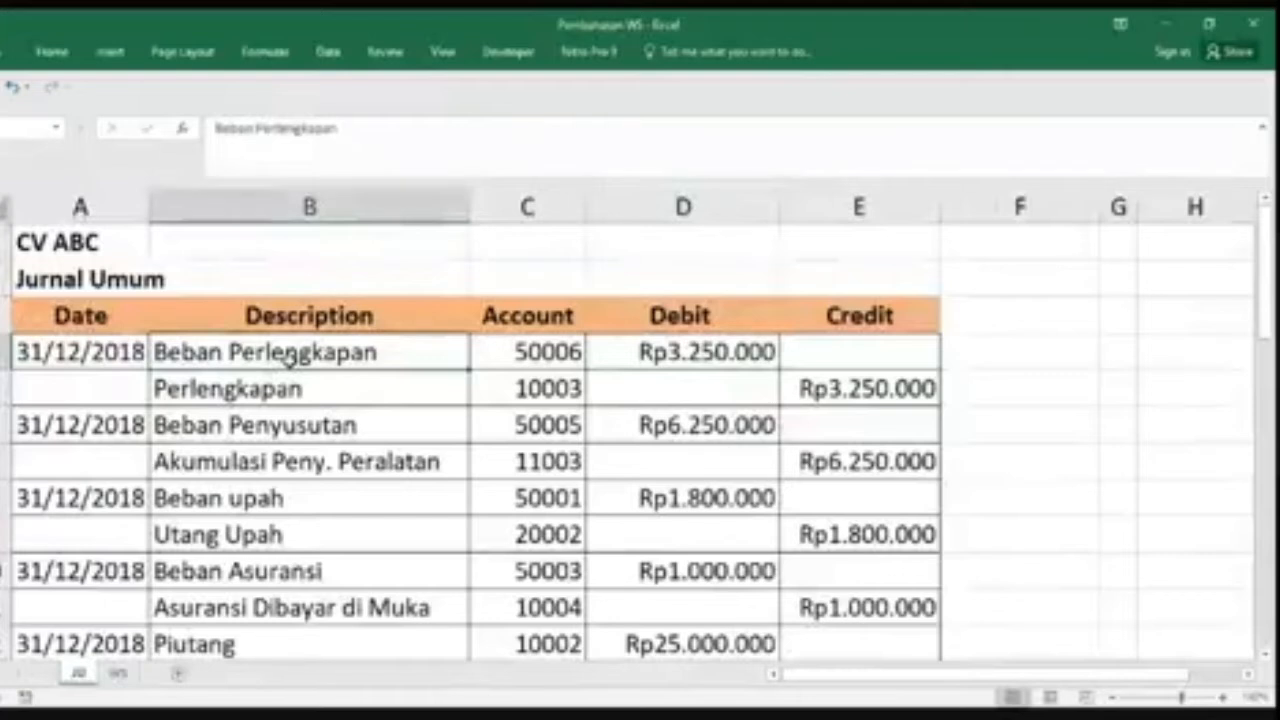
pyautogui.write('KA')
pyautogui.press('BackSpace')
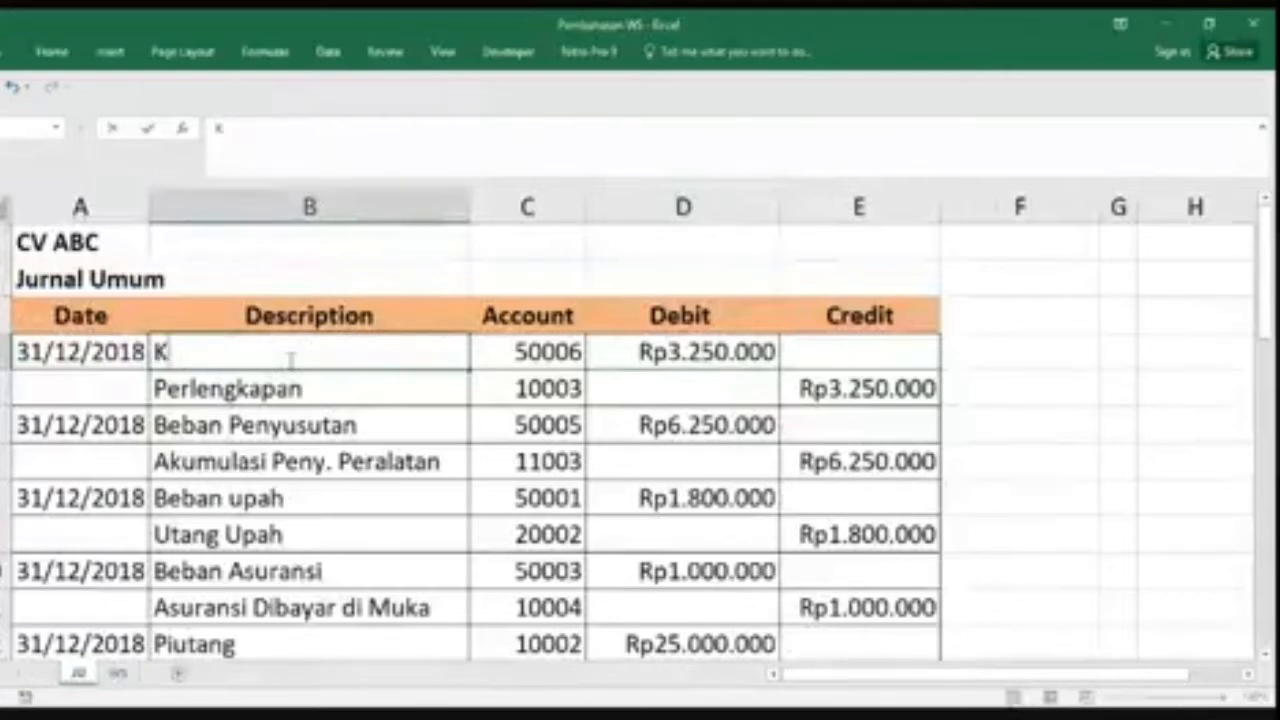
pyautogui.press('Escape')
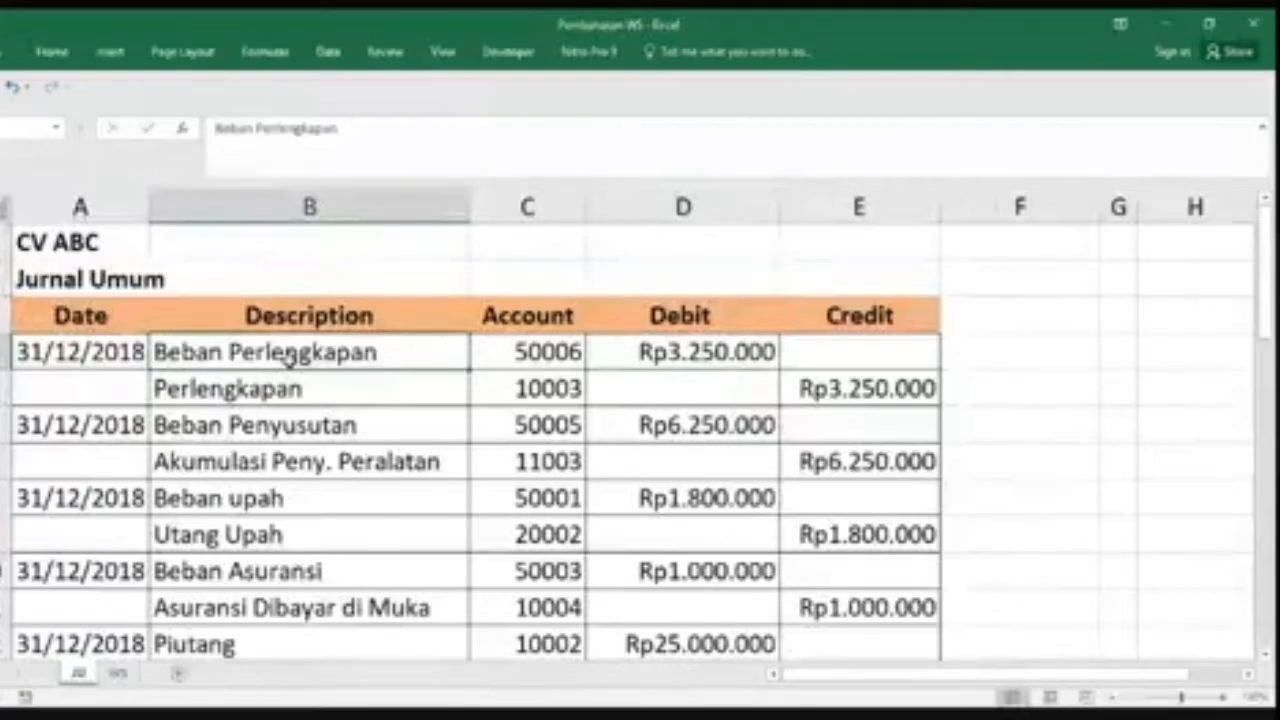
pyautogui.write('kas')
# Step: Set the account number of the kas entry in the JU journal to 10001
pyautogui.click(487, 358)
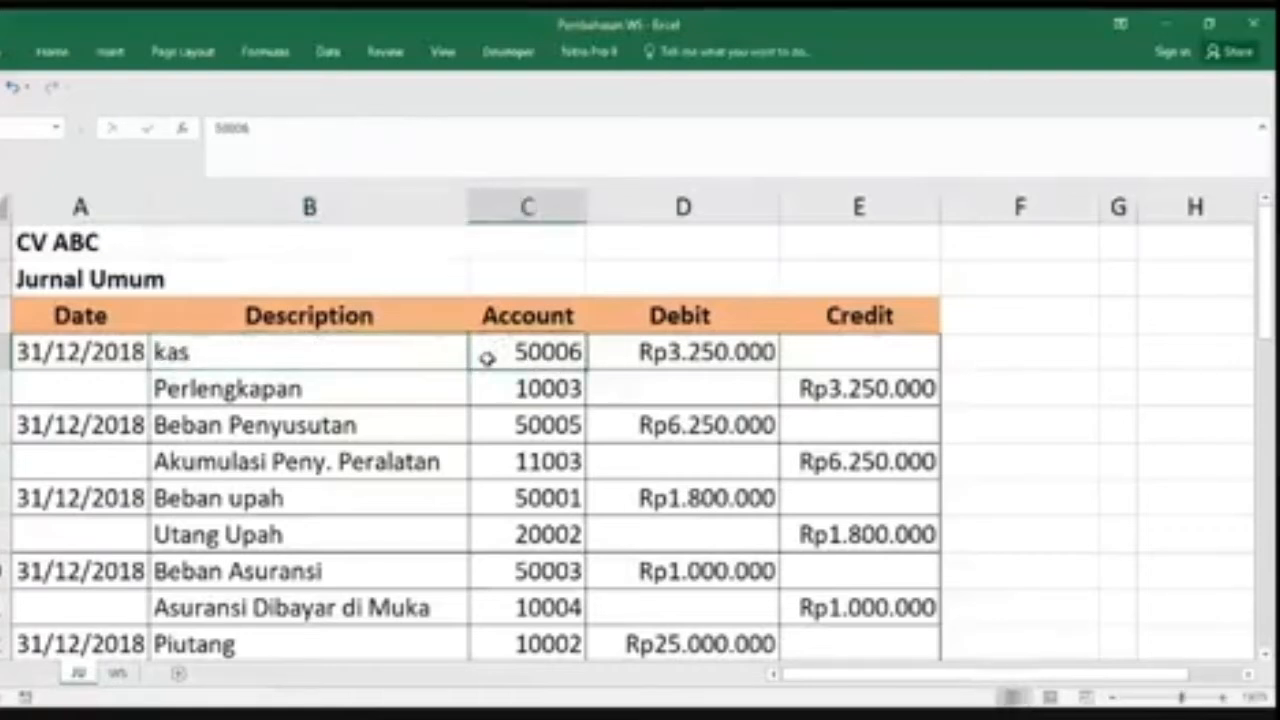
pyautogui.hotkey('shift', 'Down')
pyautogui.hotkey('ctrl', 'c')
pyautogui.click(490, 356)
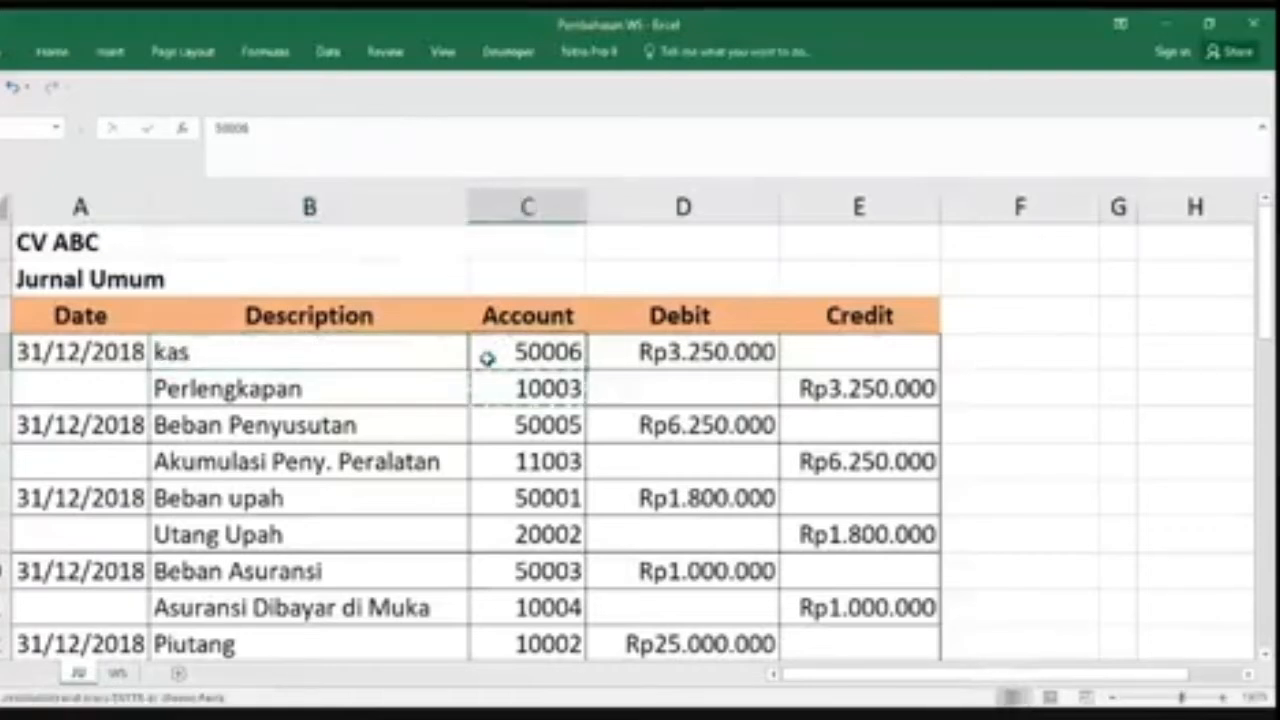
pyautogui.press('Return')
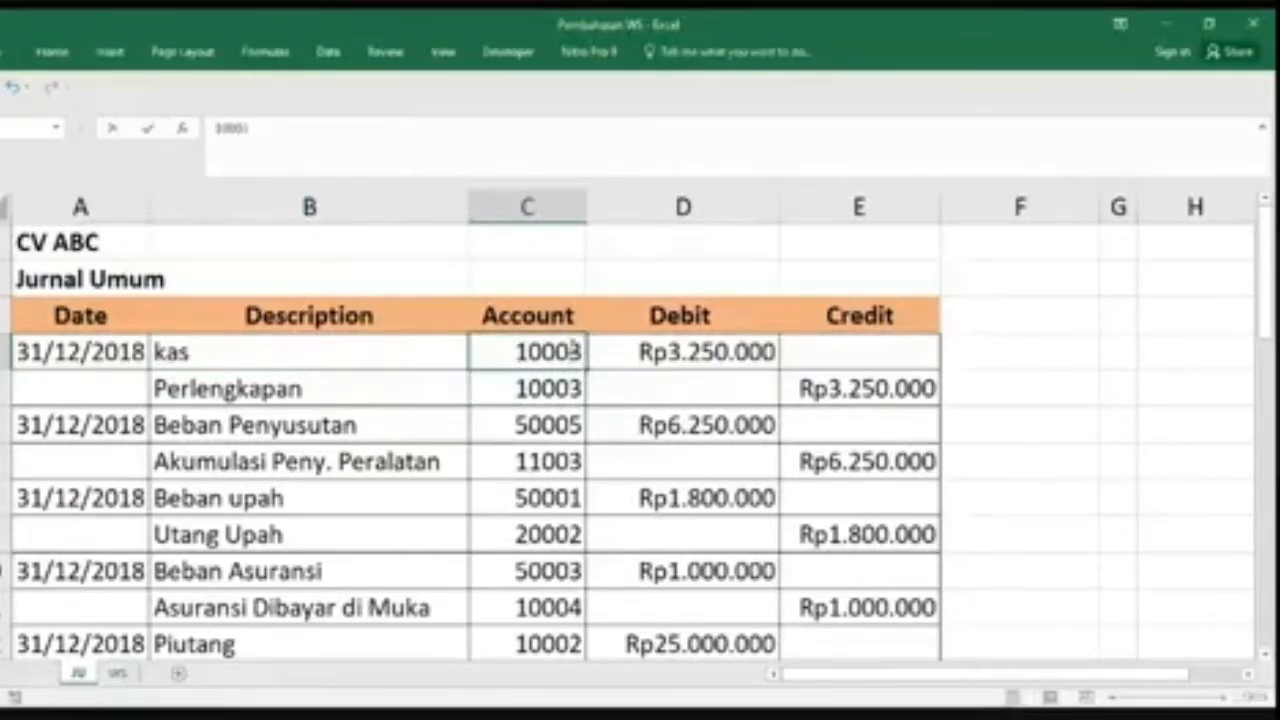
pyautogui.press('BackSpace')
pyautogui.write('1')
pyautogui.press('Return')
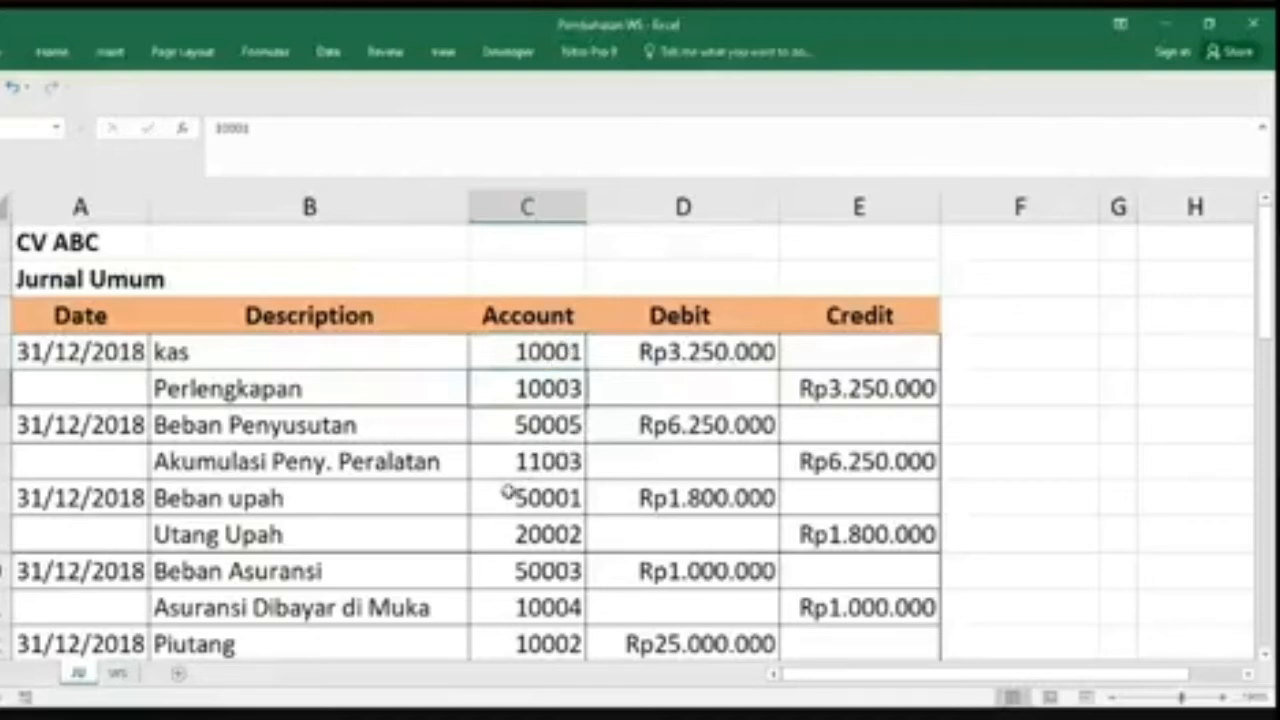
# Step: Compare the Kas row's Adjustment Dr and Cr results on the WS sheet with the edited journal entry
pyautogui.click(118, 673)
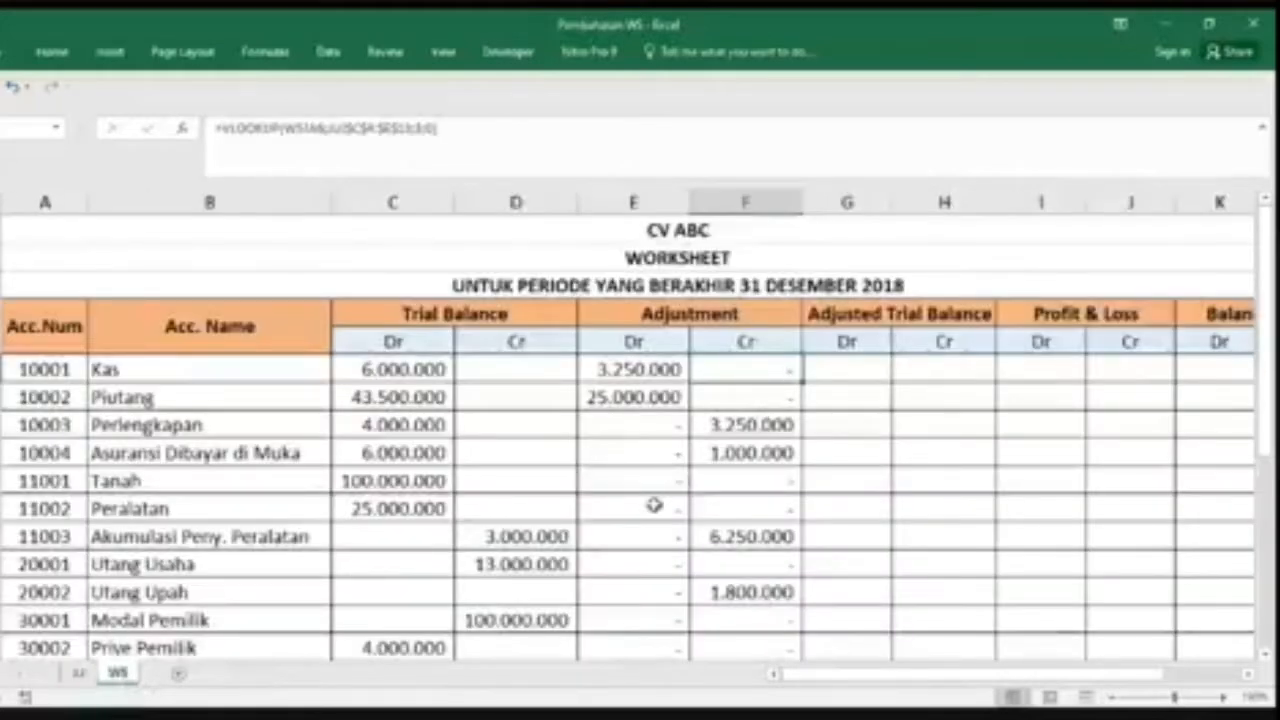
pyautogui.click(84, 675)
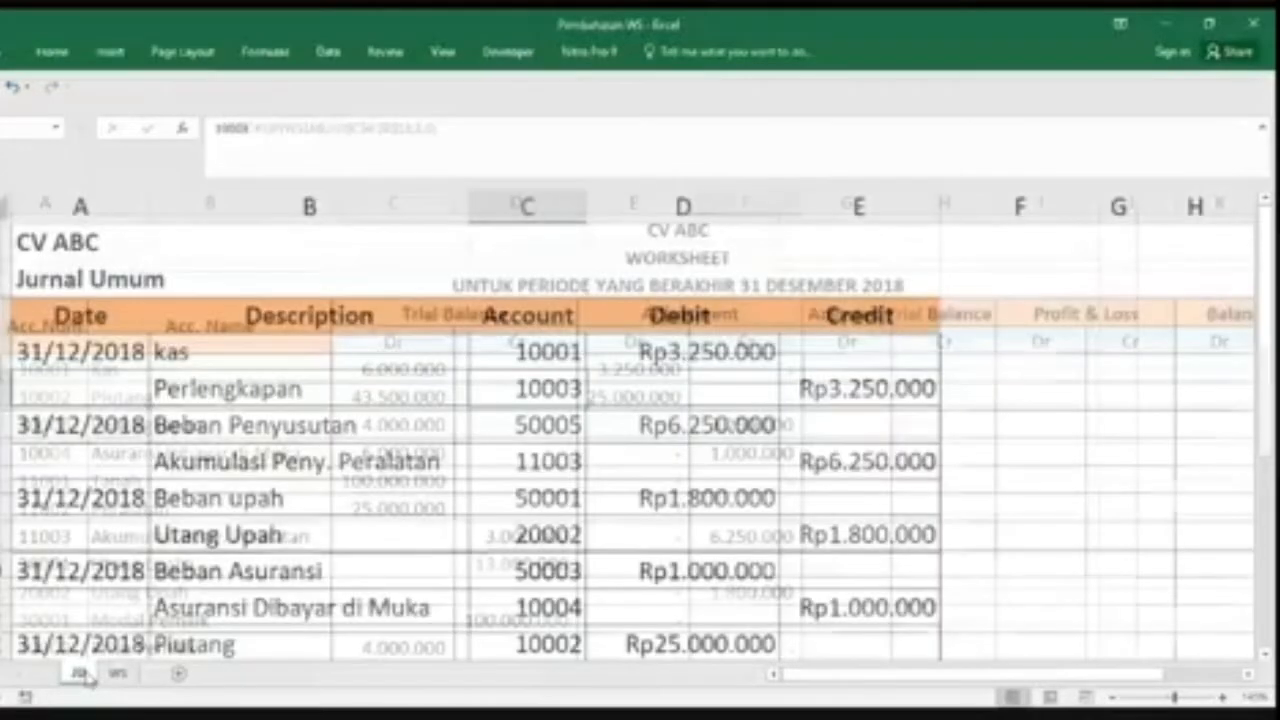
pyautogui.click(118, 673)
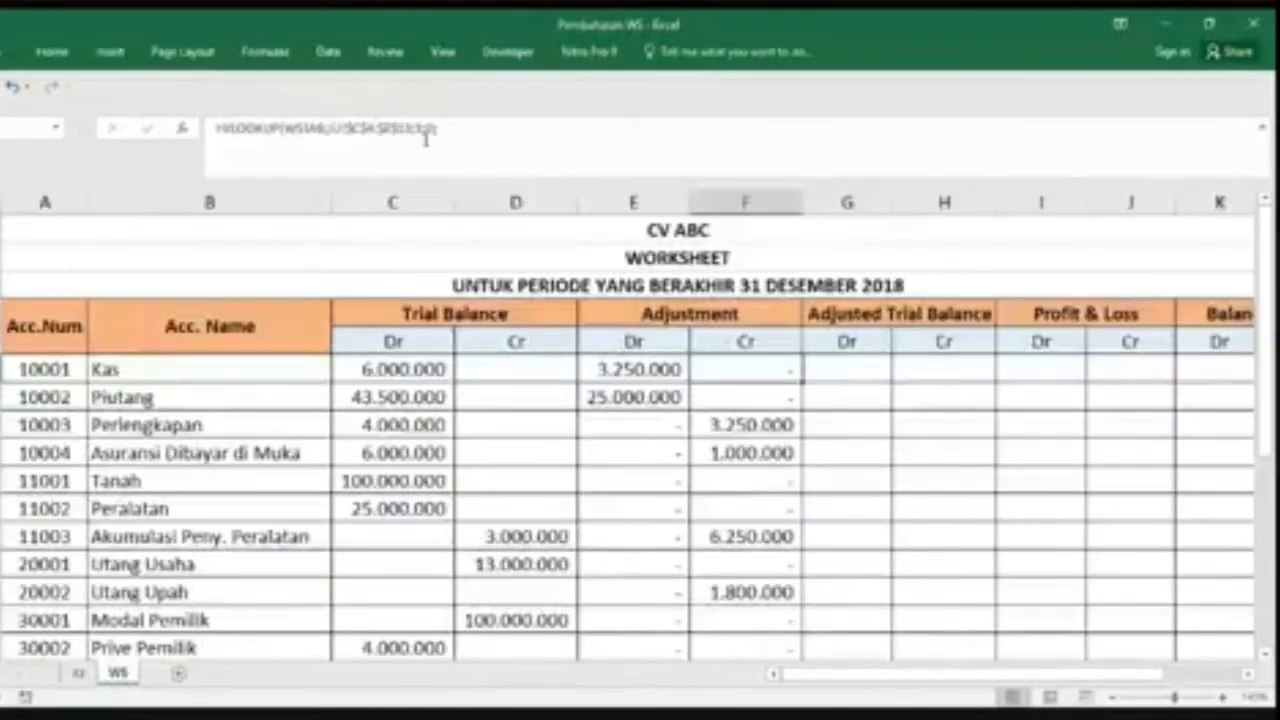
pyautogui.click(80, 674)
pyautogui.click(118, 673)
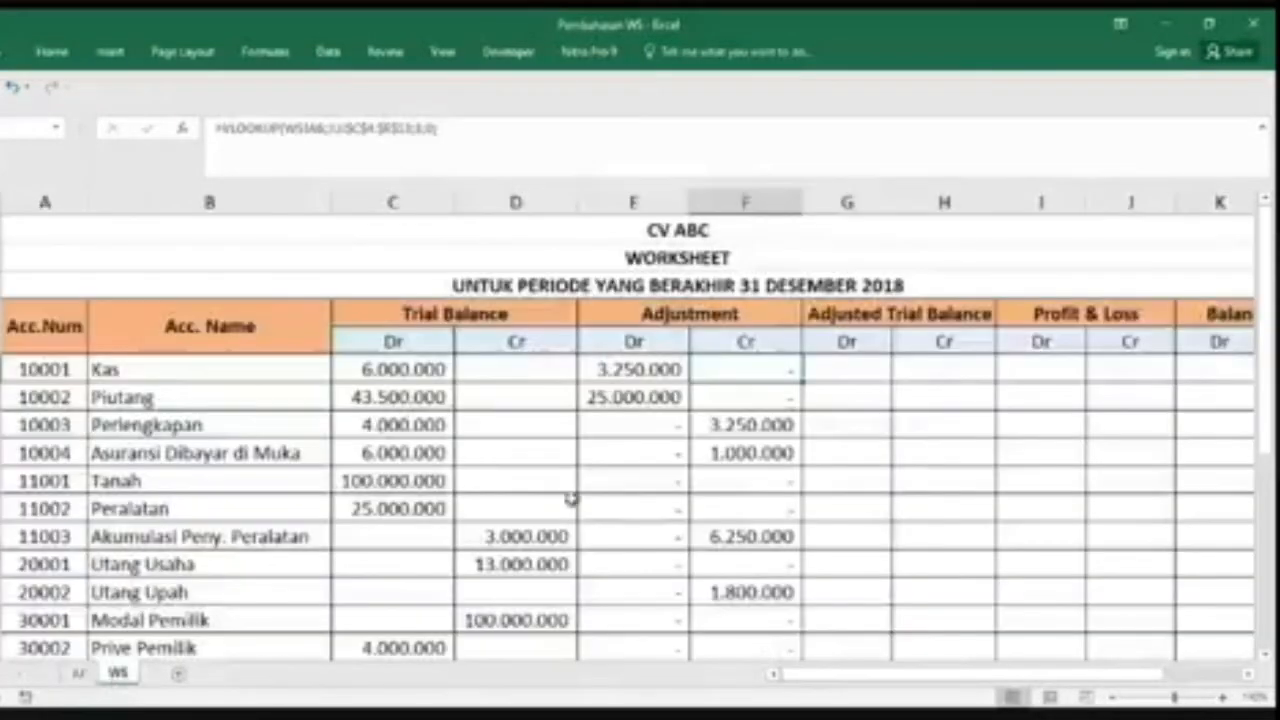
pyautogui.click(662, 370)
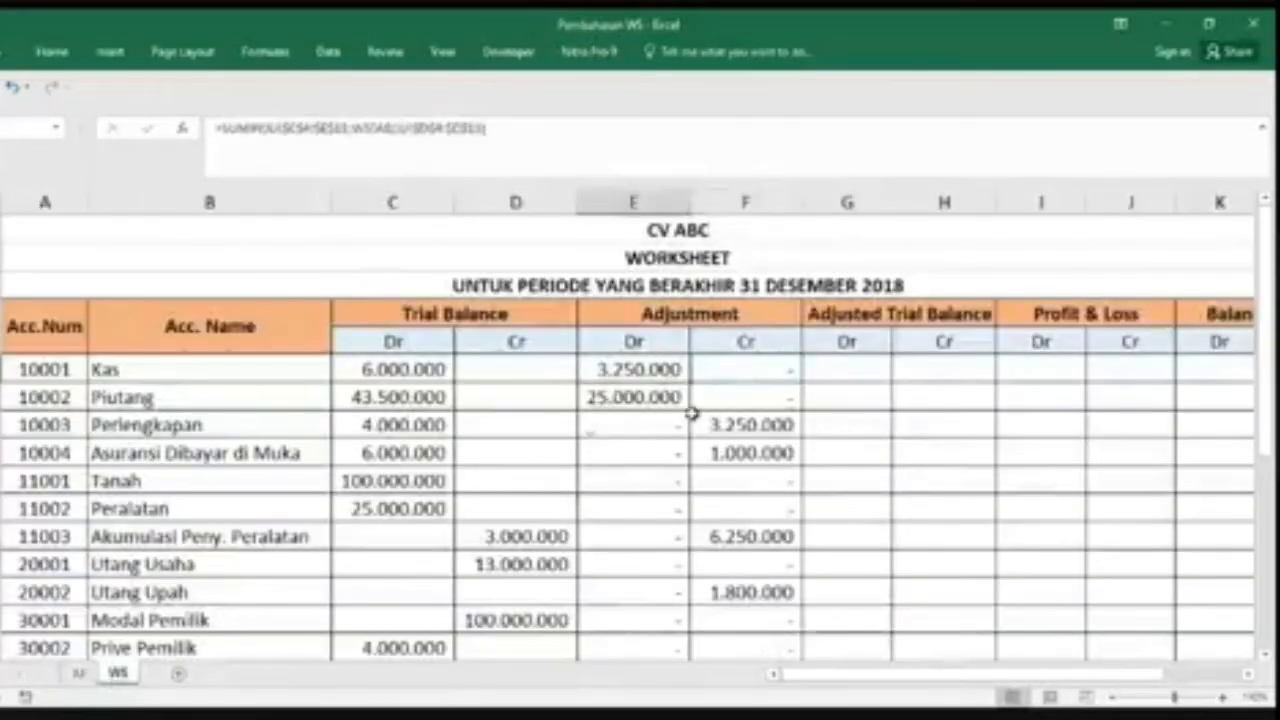
pyautogui.click(738, 369)
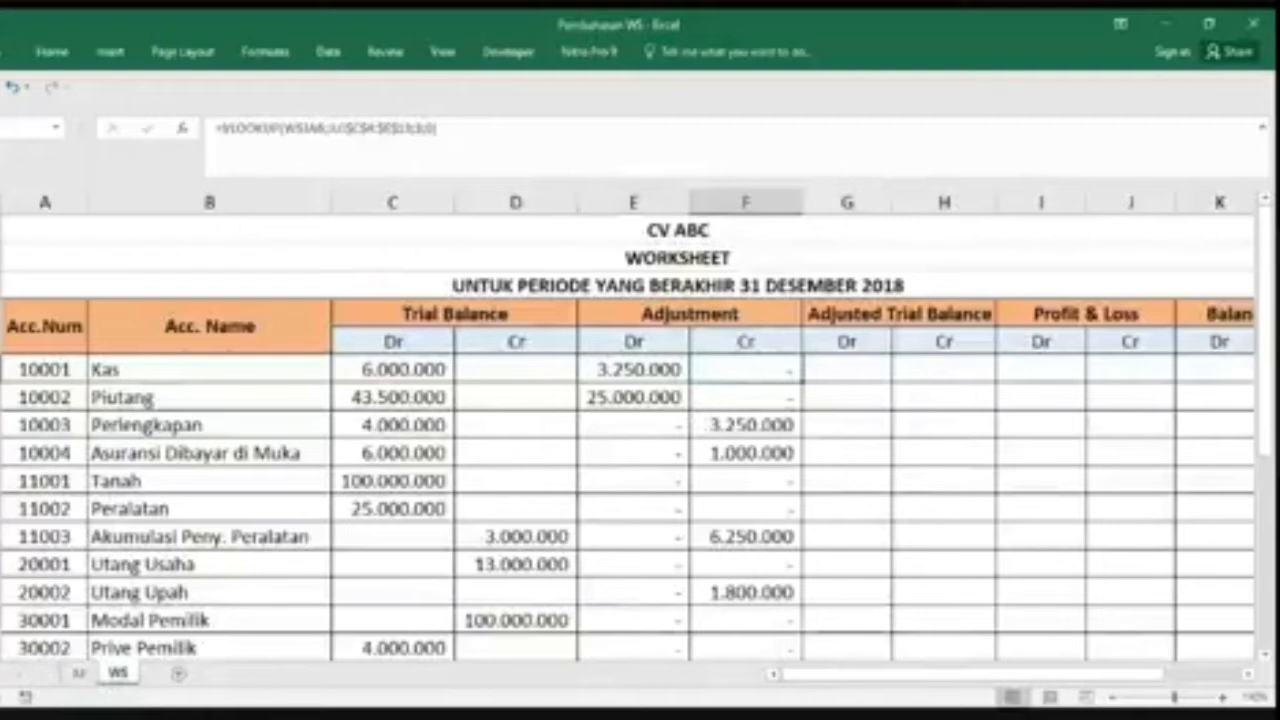
# Step: Undo the account number and description changes to the first JU journal entry
pyautogui.click(78, 674)
pyautogui.hotkey('ctrl', 'z')
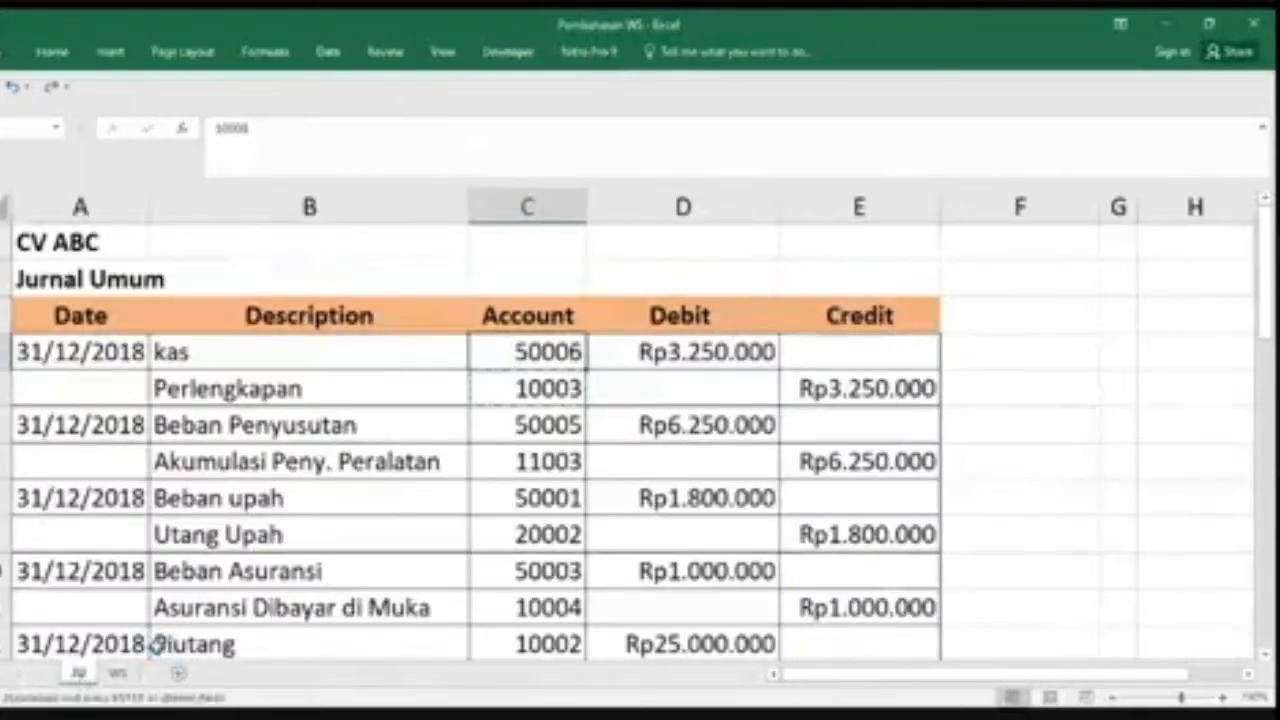
pyautogui.hotkey('ctrl', 'z')
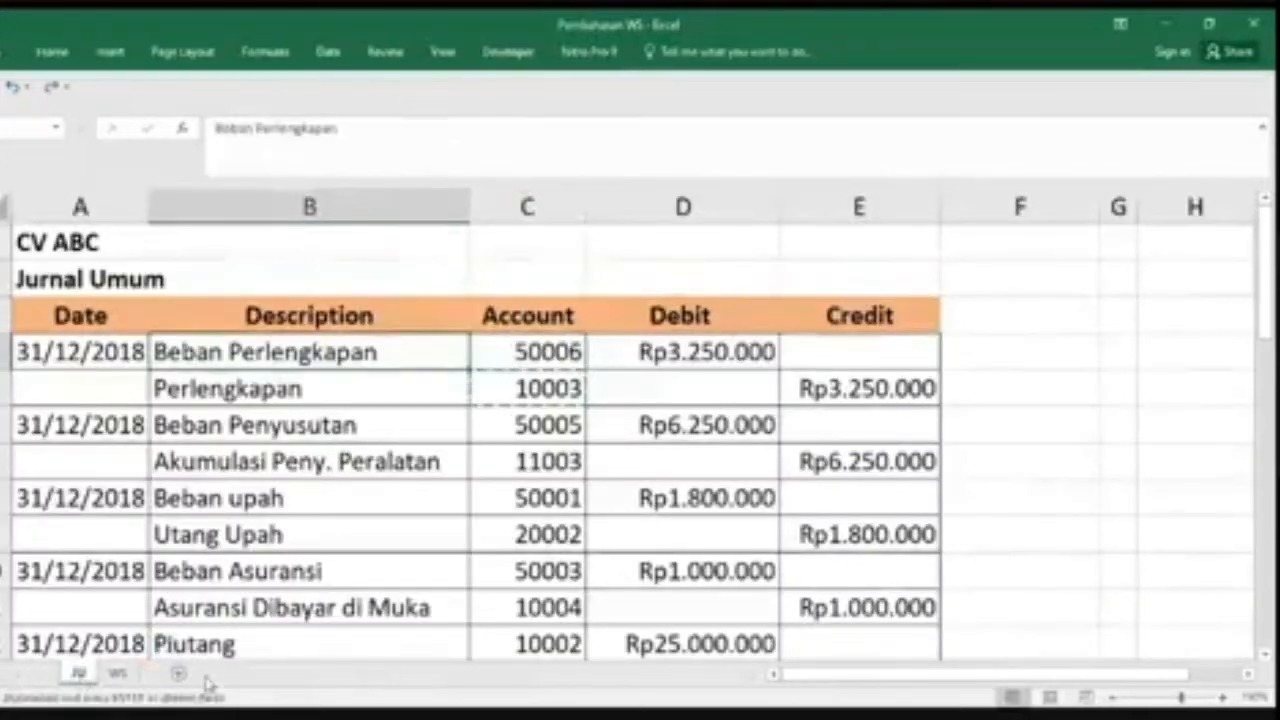
# Step: Copy the Kas Adjustment Cr VLOOKUP formula down through the Perlengkapan row on the WS sheet and inspect the copied cells
pyautogui.click(117, 673)
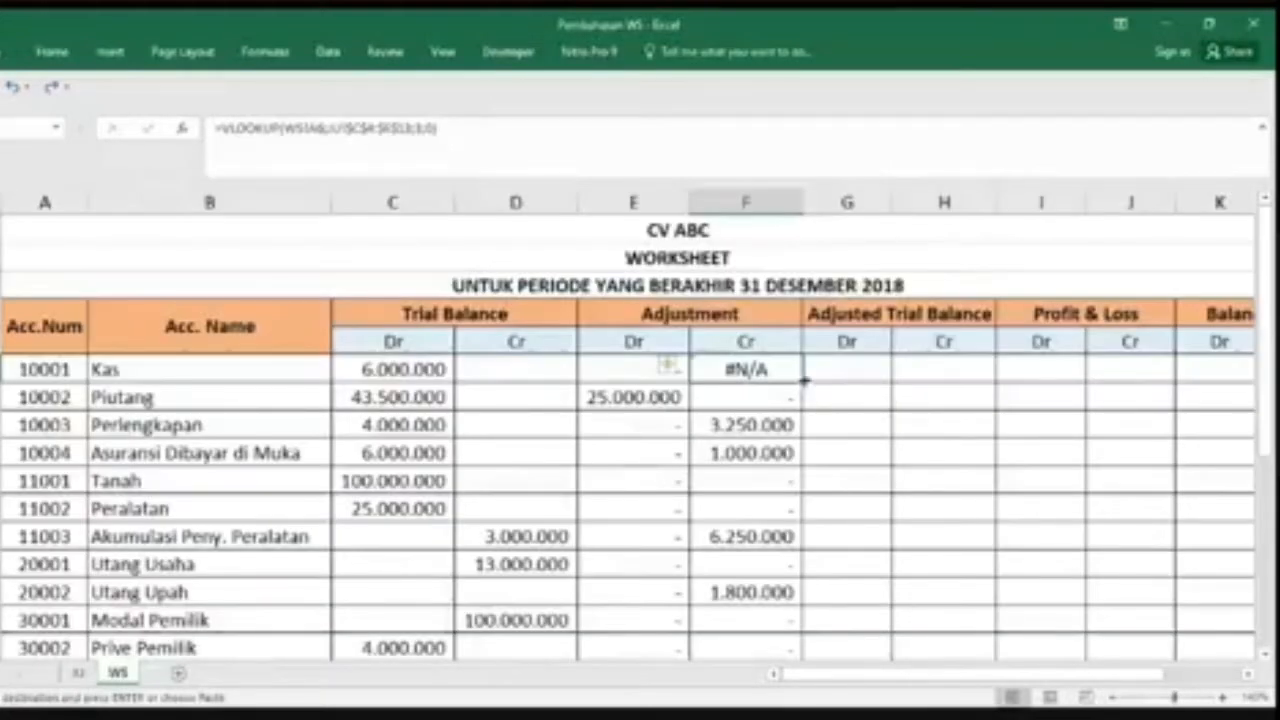
pyautogui.moveTo(801, 381); pyautogui.dragTo(805, 441)
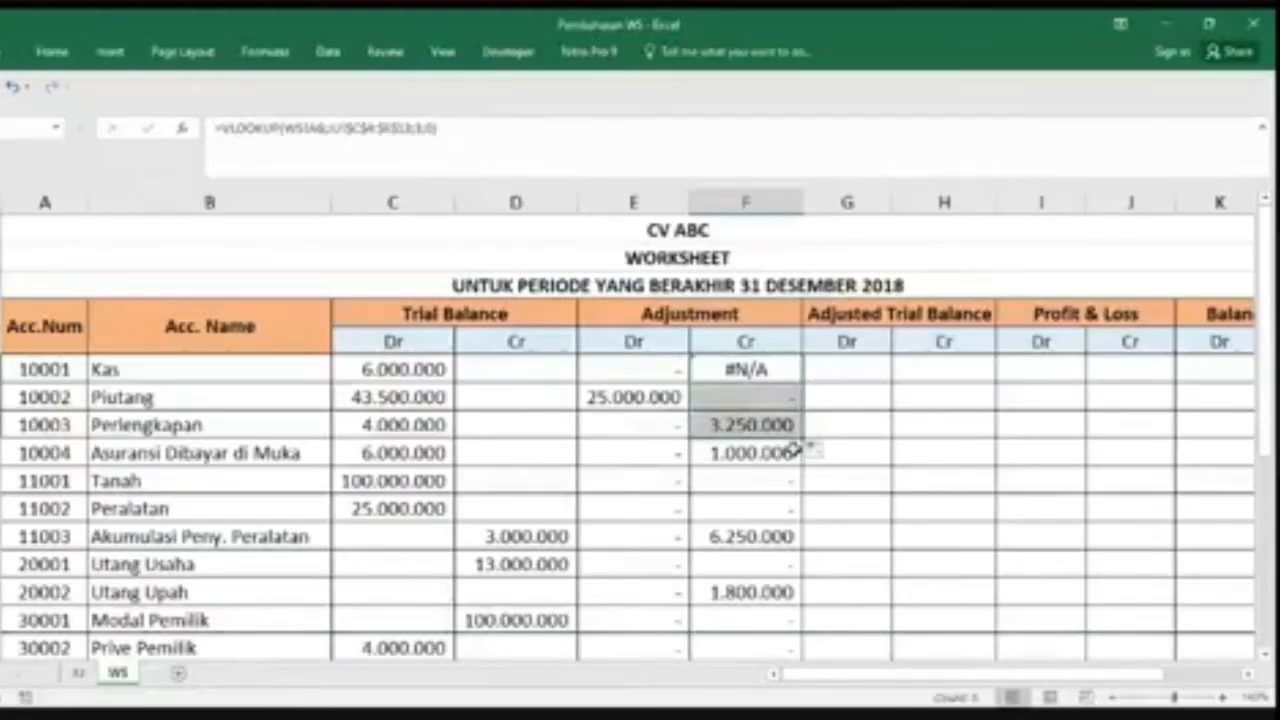
pyautogui.click(777, 426)
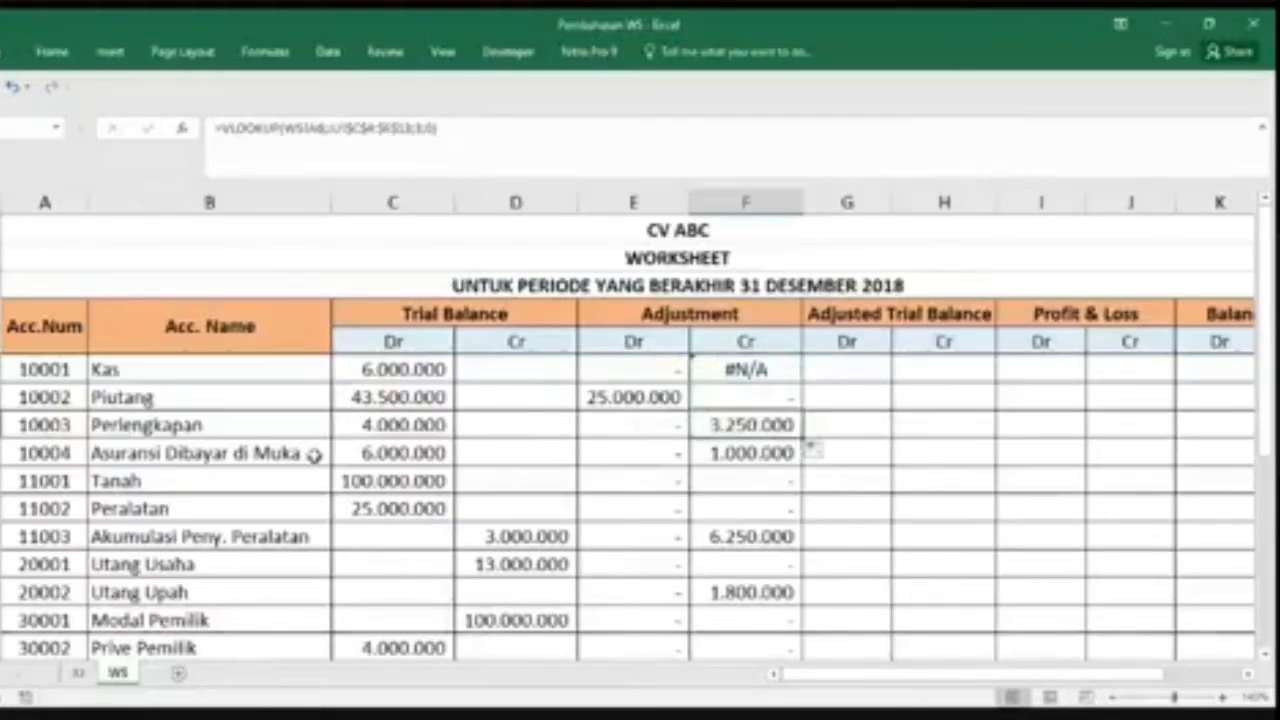
pyautogui.click(766, 399)
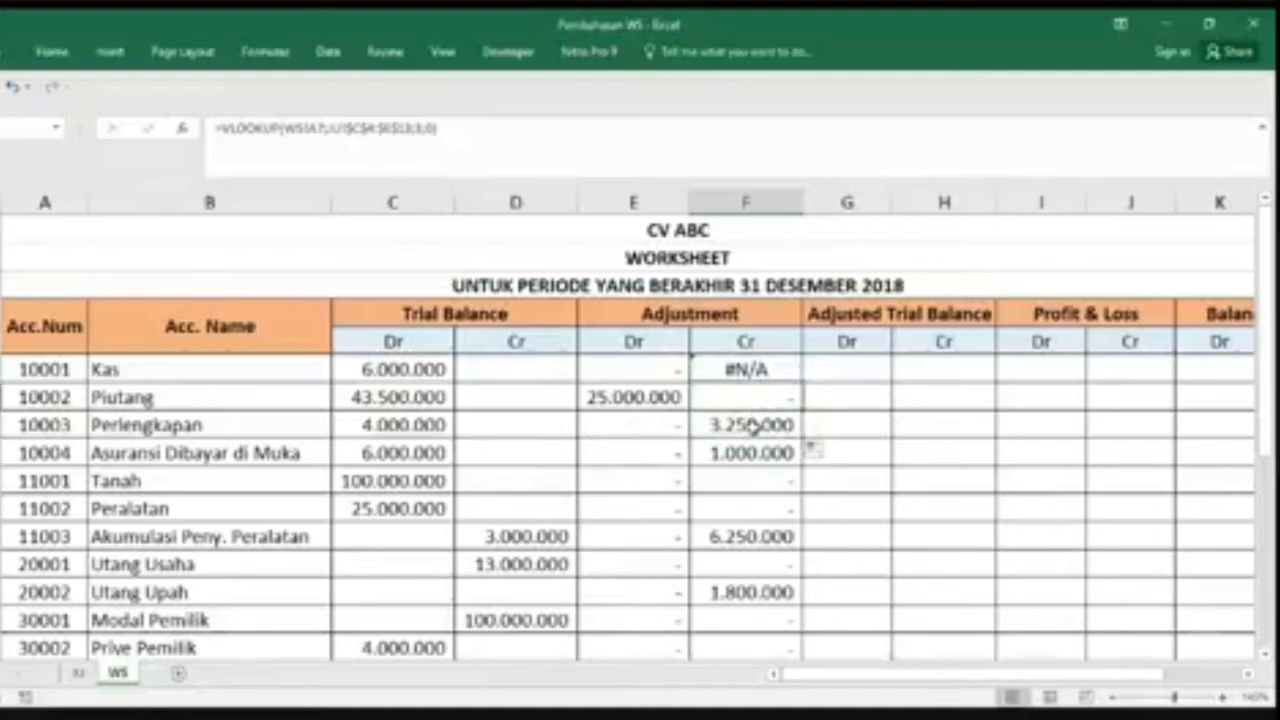
pyautogui.click(753, 426)
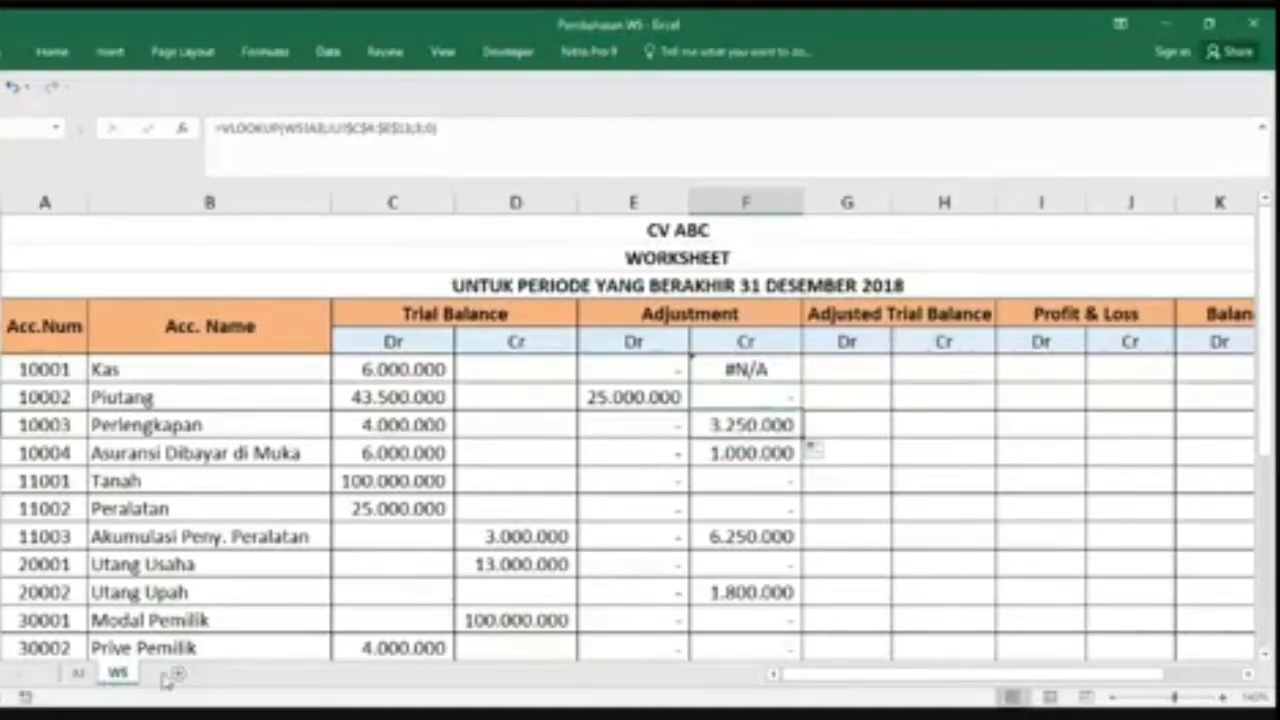
# Step: Check the JU credits, extend the VLOOKUP formula from the Perlengkapan row down to Peralatan, and inspect the Tanah cell
pyautogui.click(75, 673)
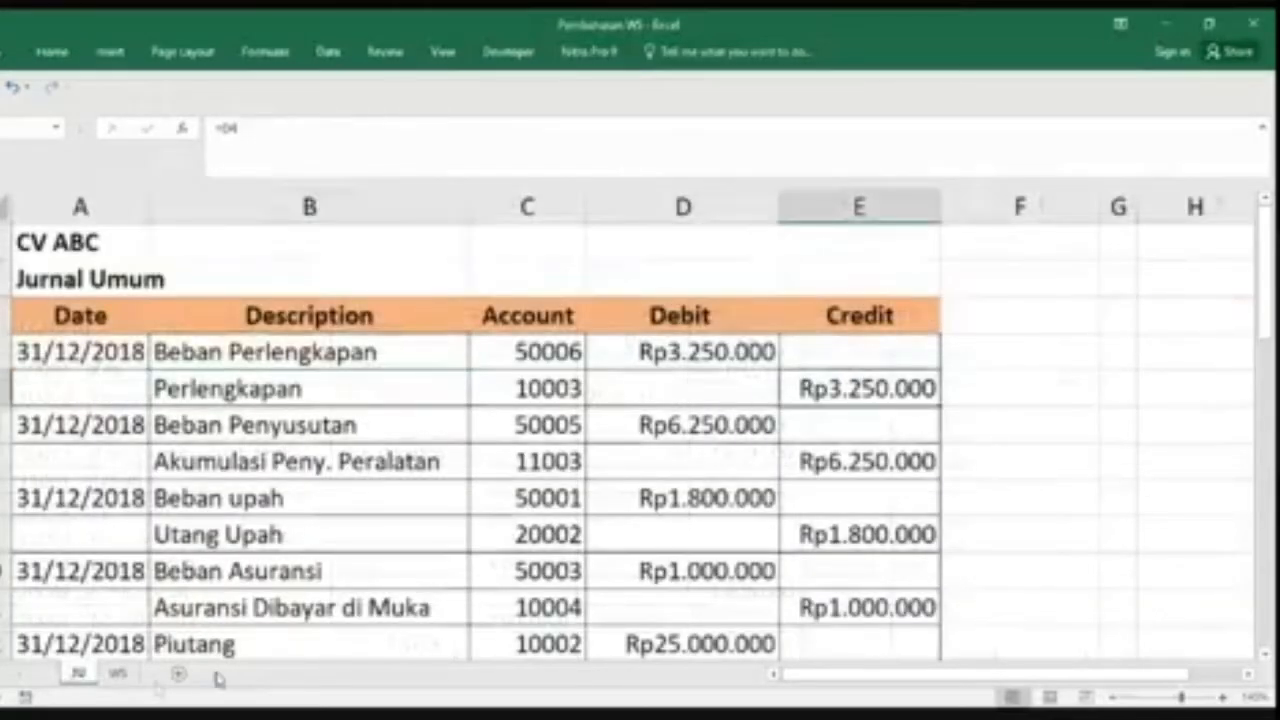
pyautogui.click(118, 673)
pyautogui.click(757, 370)
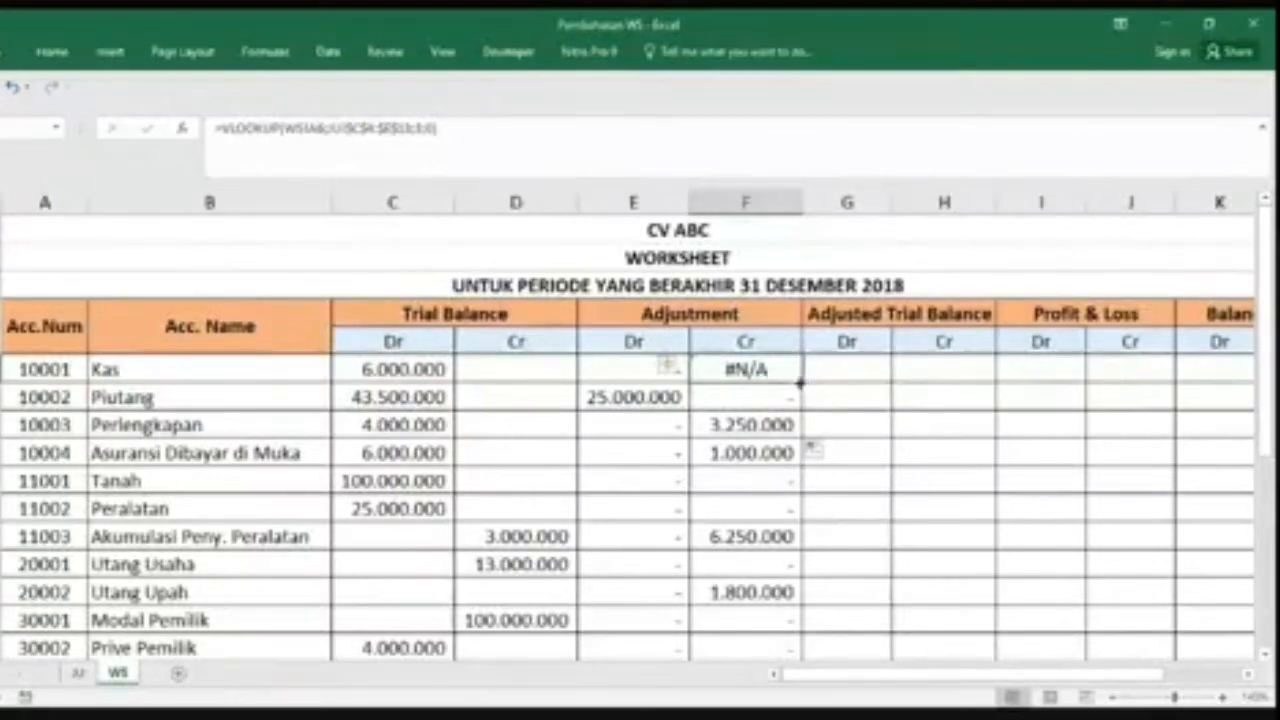
pyautogui.click(787, 424)
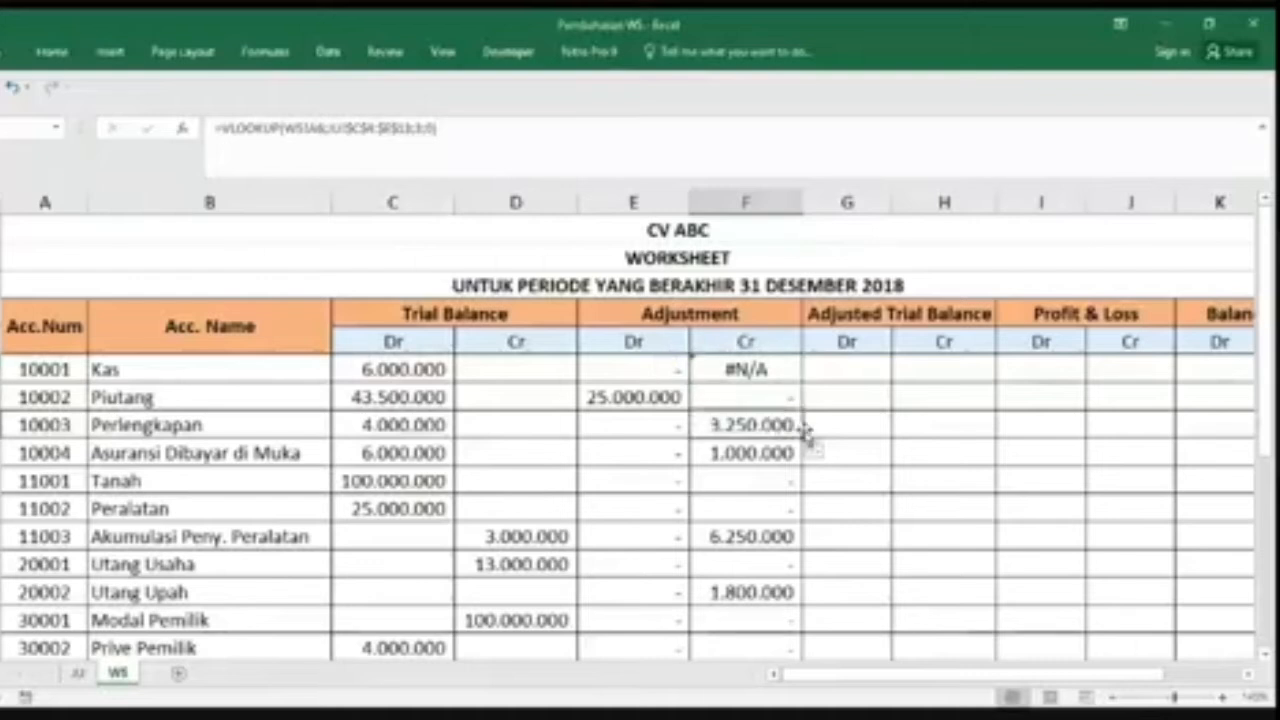
pyautogui.moveTo(802, 438); pyautogui.dragTo(791, 510)
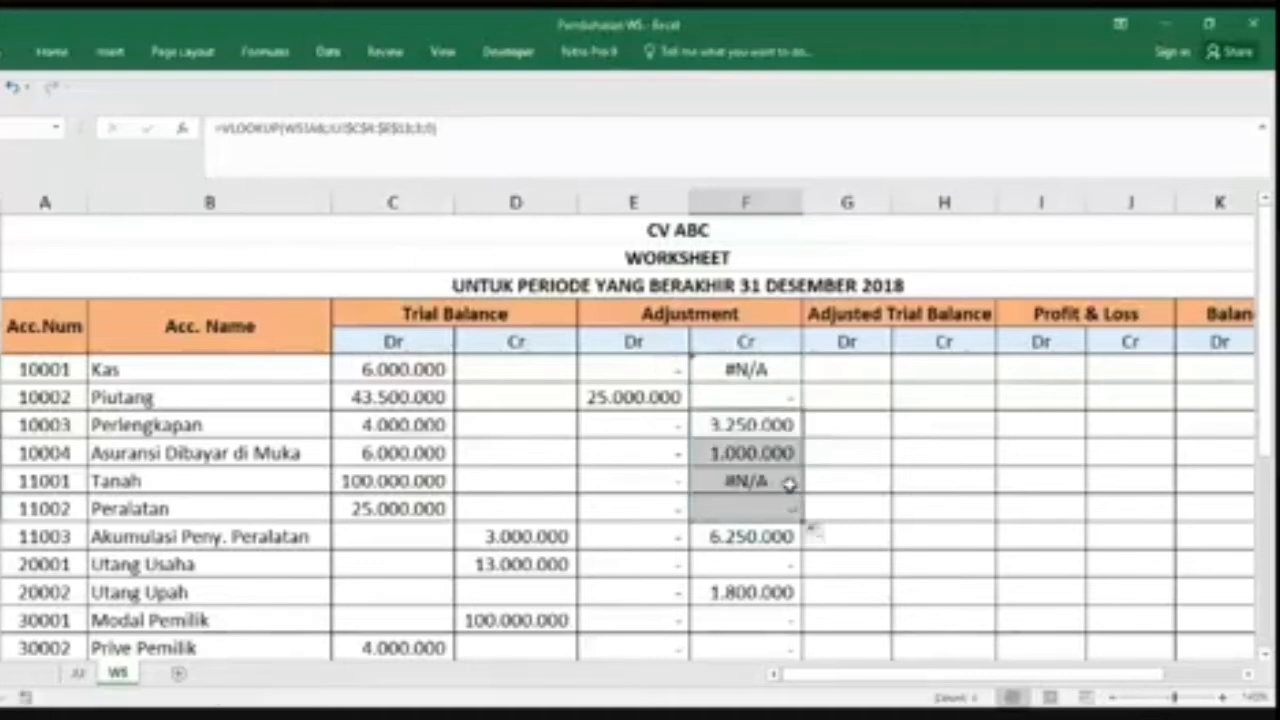
pyautogui.click(771, 482)
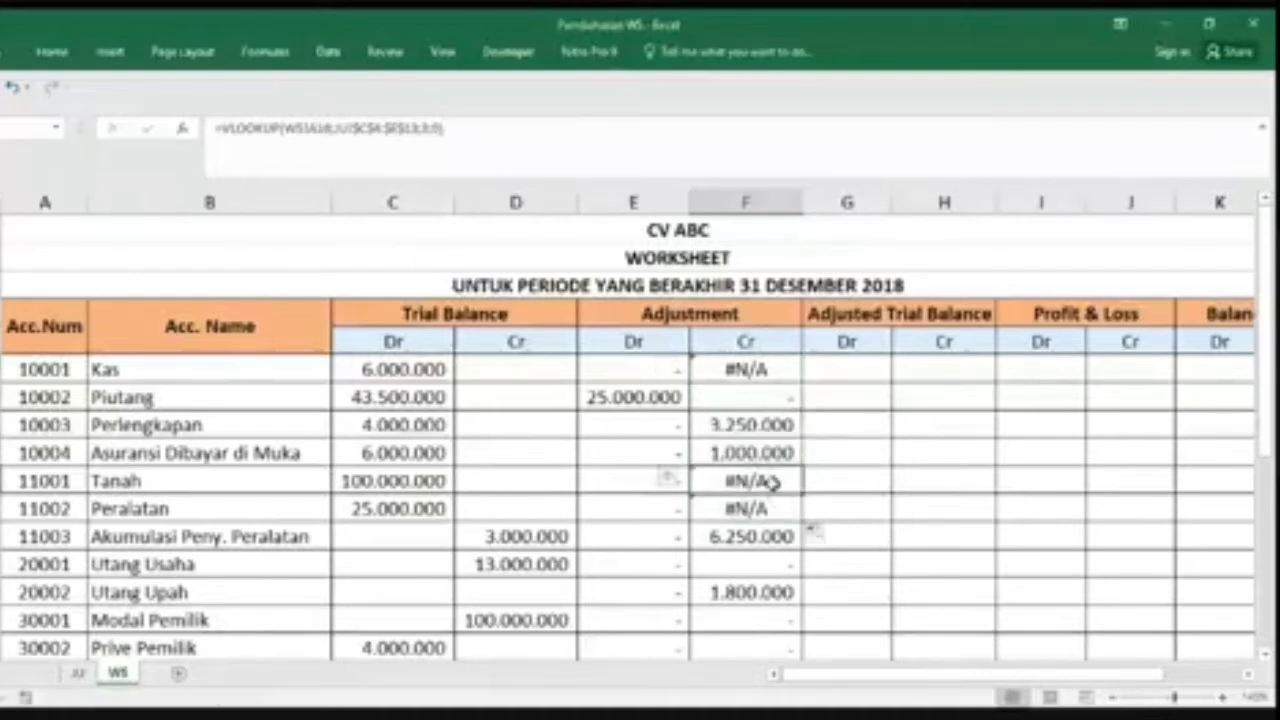
# Step: Copy the Peralatan Adjustment Cr VLOOKUP formula down to the Utang Usaha row and inspect the Utang Usaha cell
pyautogui.scroll(-1, 775, 485)
pyautogui.click(793, 428)
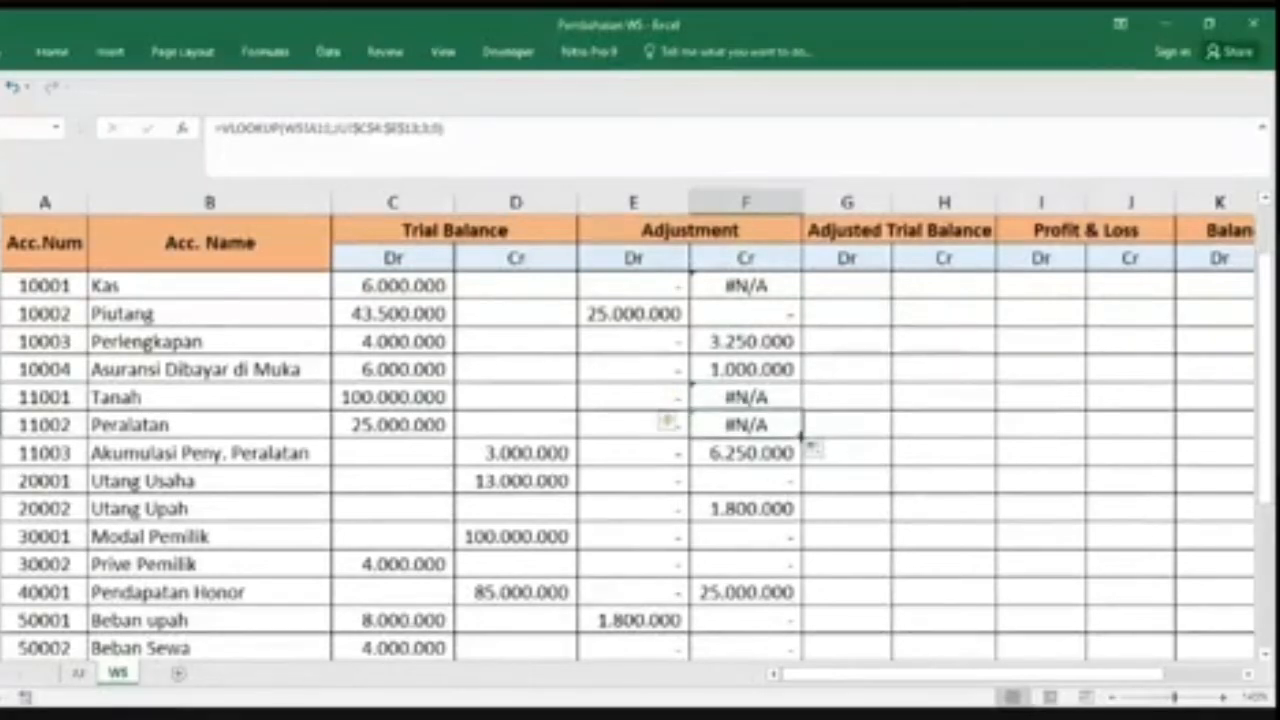
pyautogui.moveTo(795, 430); pyautogui.dragTo(789, 485)
pyautogui.click(789, 485)
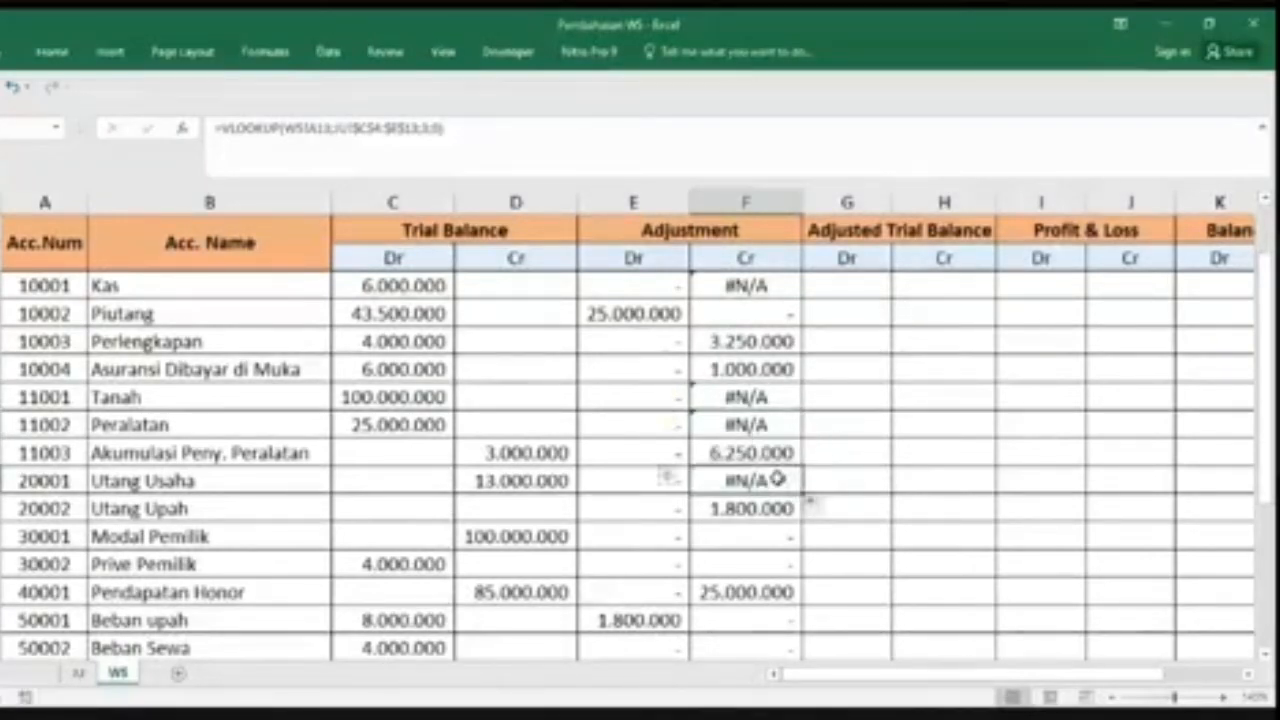
# Step: Copy the Kas Adjustment Cr VLOOKUP formula to the Piutang row and inspect the copied cell
pyautogui.scroll(1, 775, 480)
pyautogui.click(789, 369)
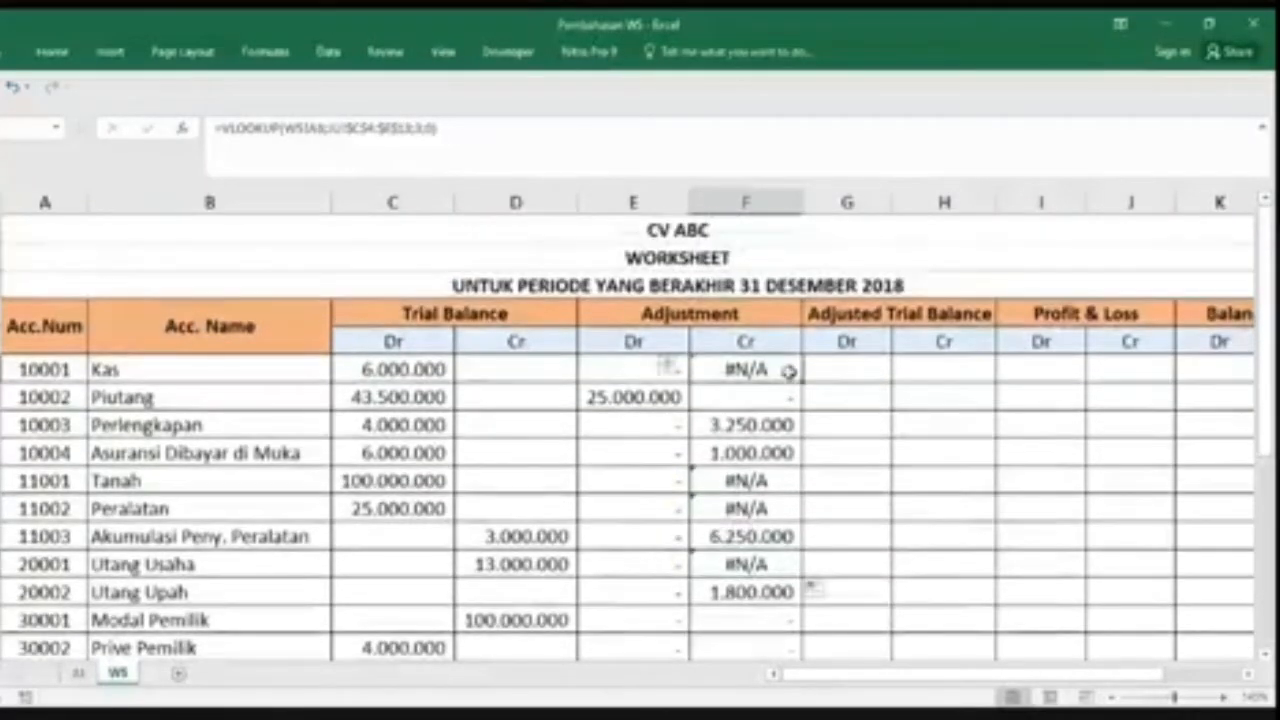
pyautogui.moveTo(802, 385); pyautogui.dragTo(800, 400)
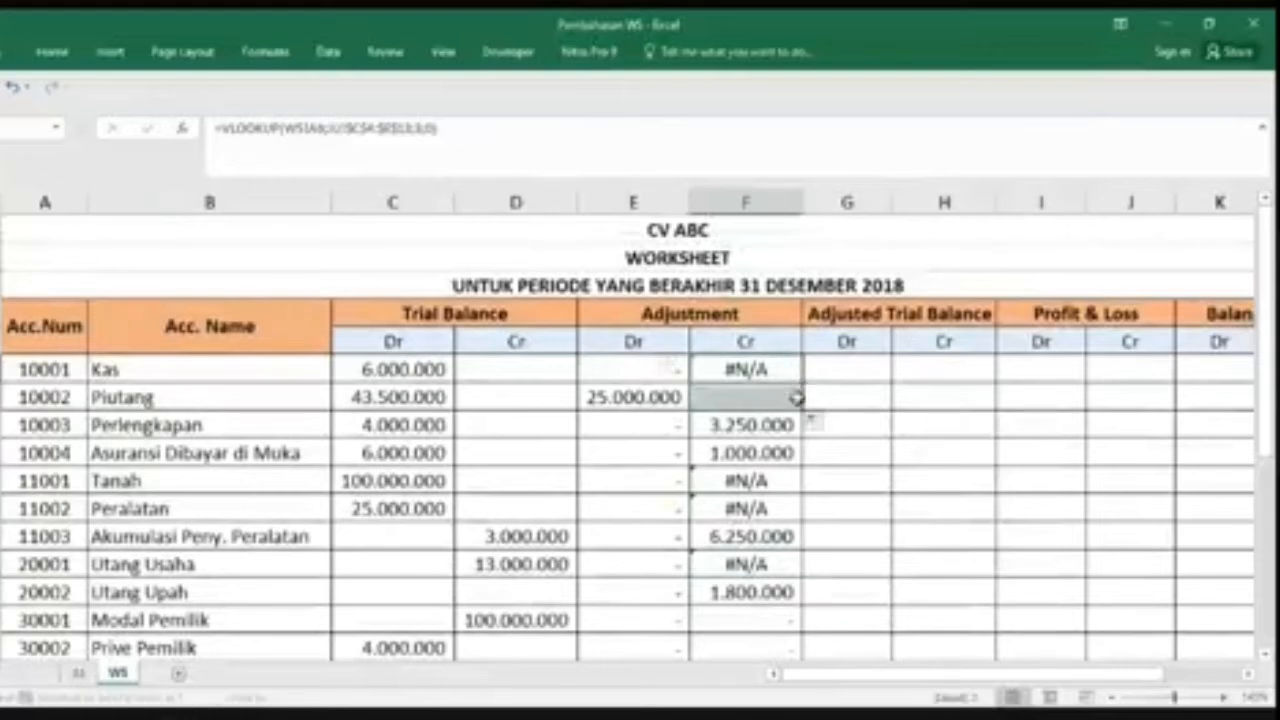
pyautogui.click(779, 401)
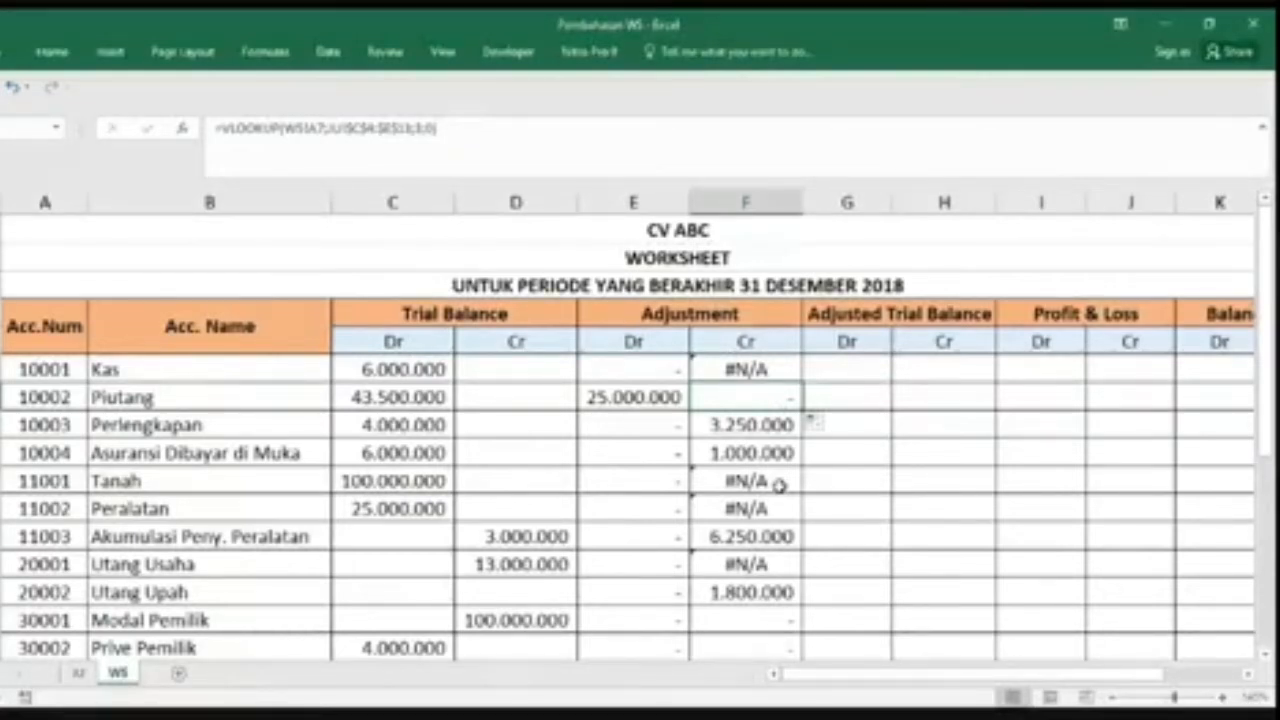
# Step: Insert IF(ISNA( in front of the VLOOKUP in the Kas row's Adjustment Cr formula
pyautogui.click(731, 372)
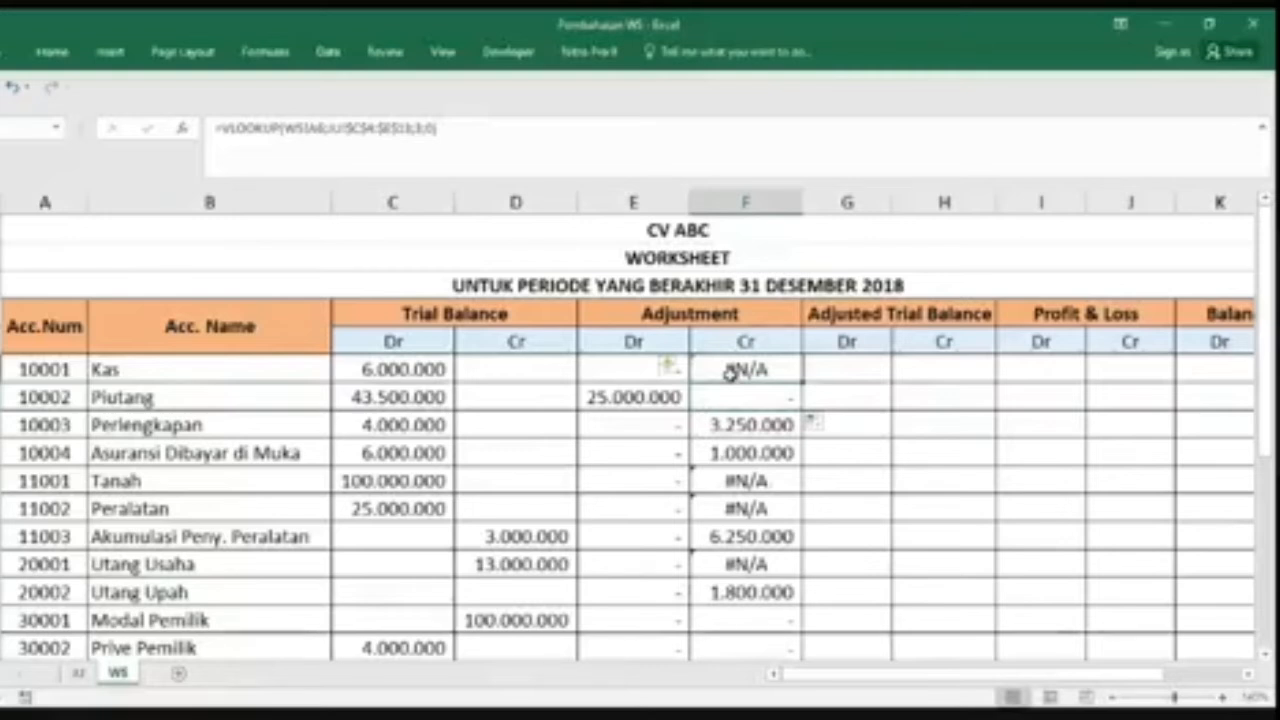
pyautogui.doubleClick(731, 372)
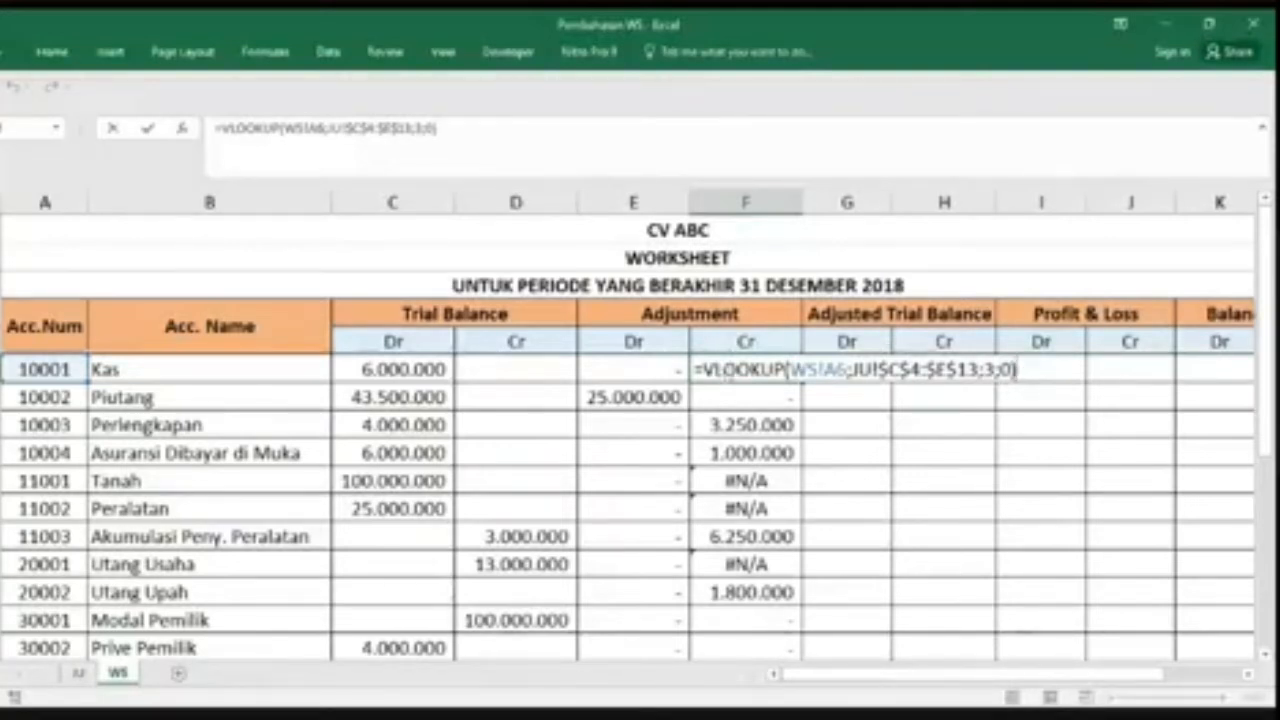
pyautogui.click(703, 370)
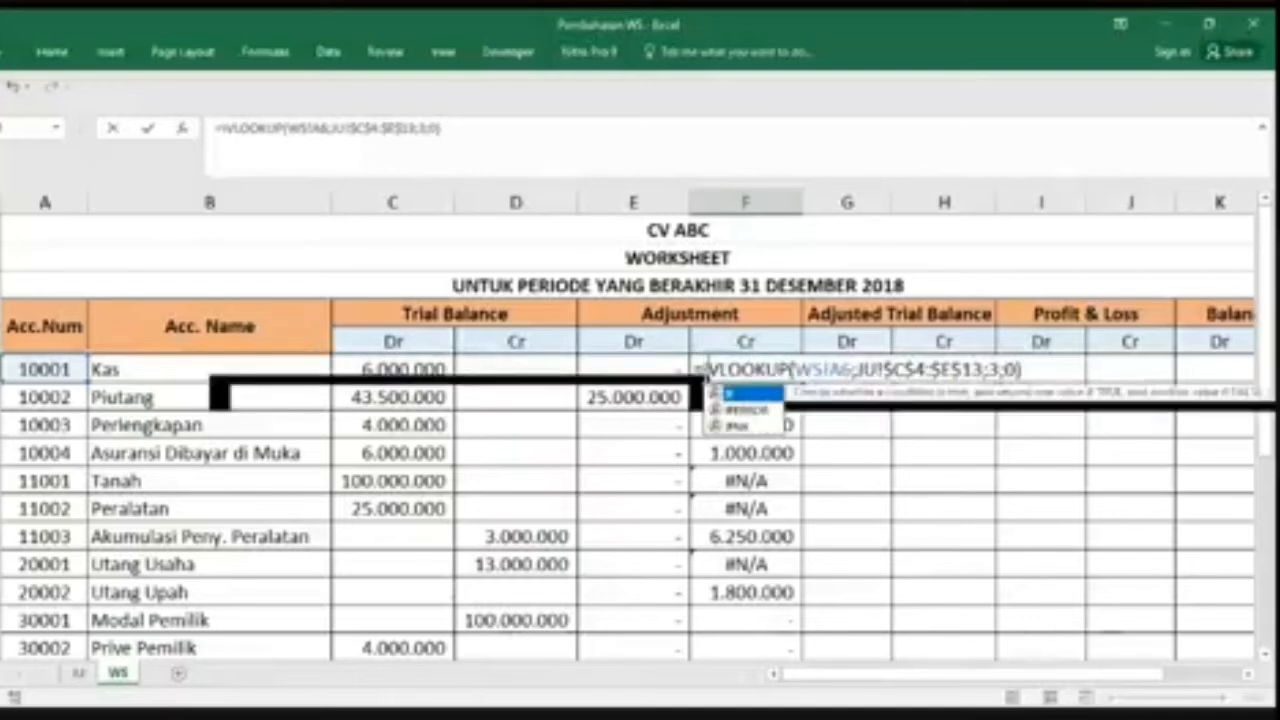
pyautogui.write('IF')
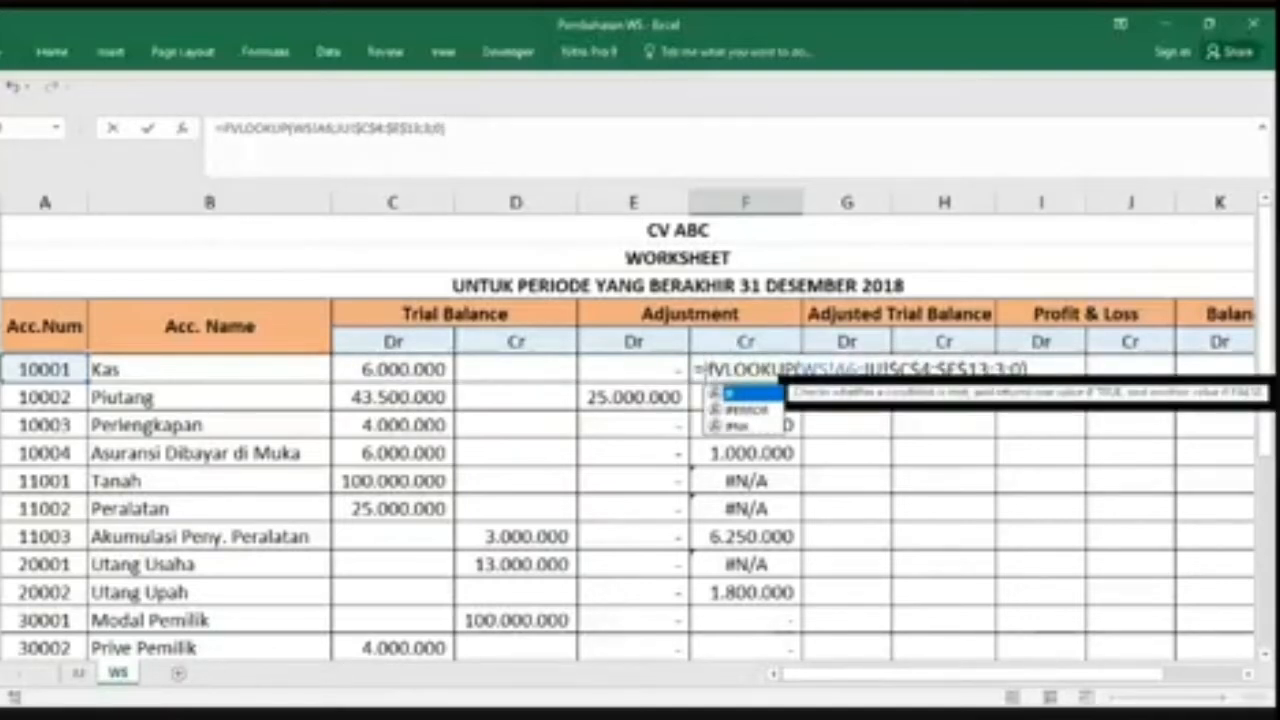
pyautogui.write('(ISNA(')
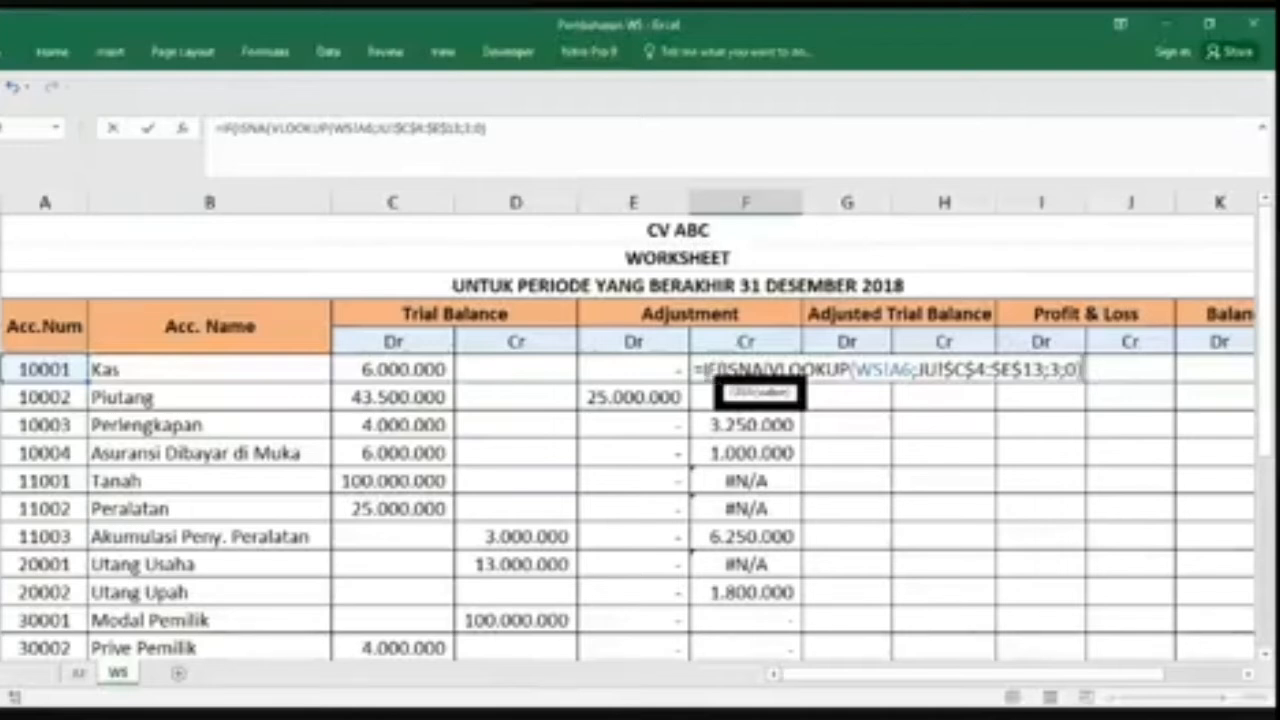
# Step: Close the ISNA test around the VLOOKUP in the Kas formula and set the IF's value-if-true to 0
pyautogui.moveTo(770, 370); pyautogui.dragTo(1082, 372)
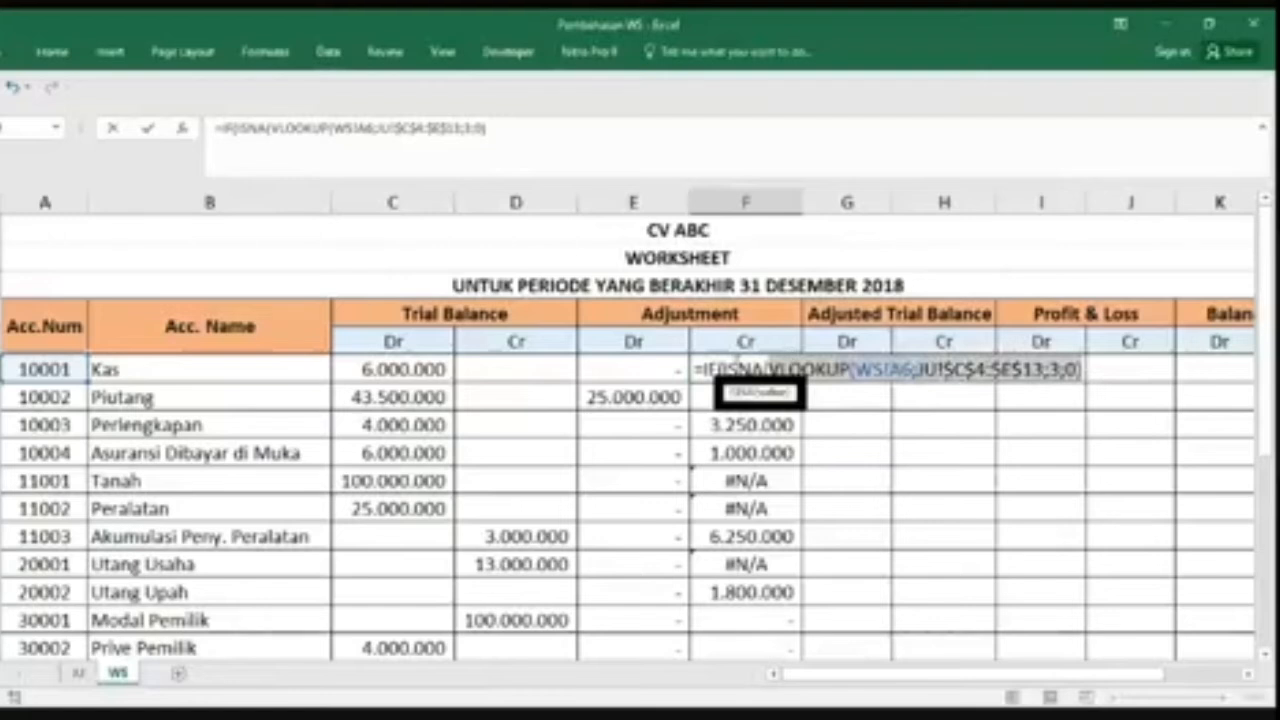
pyautogui.click(738, 368)
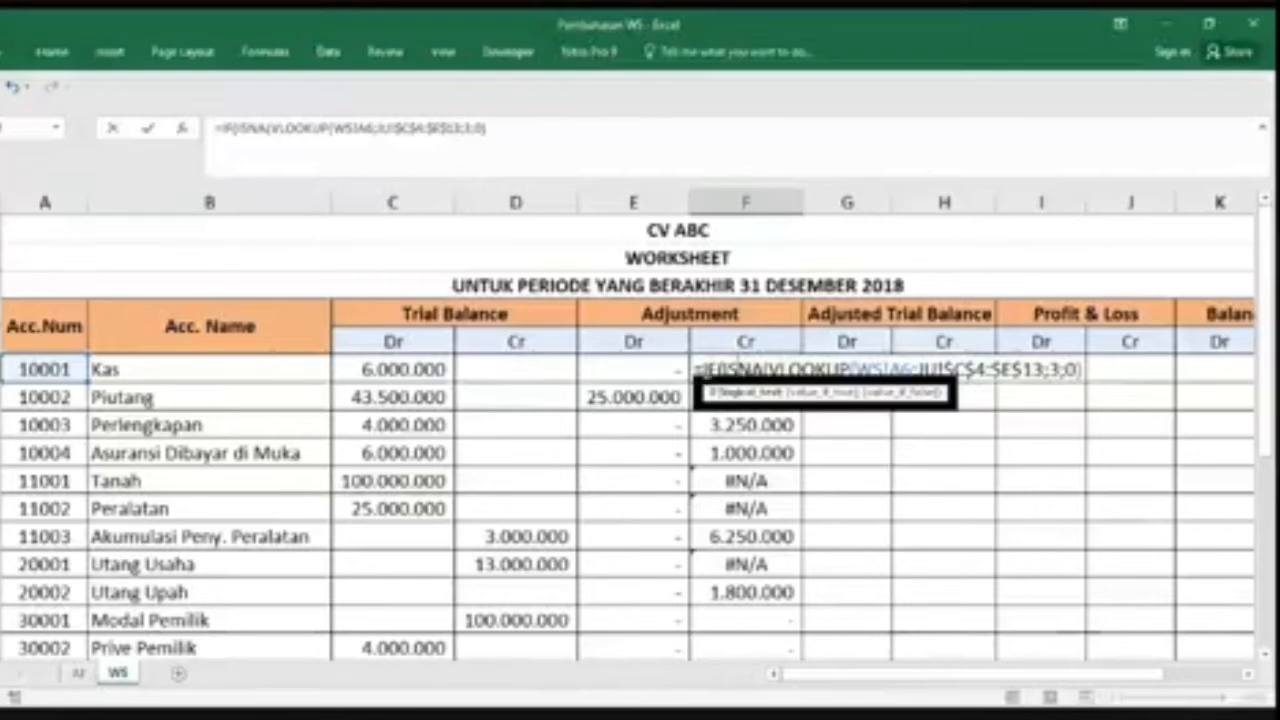
pyautogui.moveTo(768, 362); pyautogui.dragTo(1080, 370)
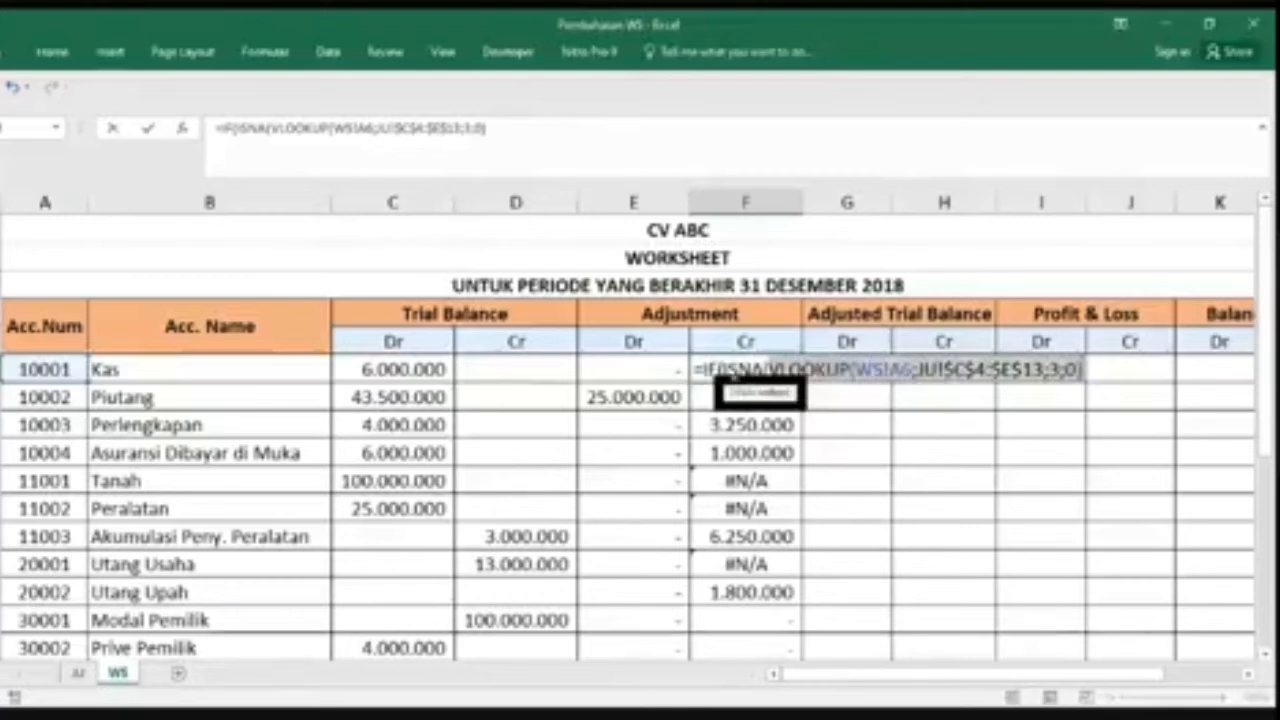
pyautogui.click(728, 366)
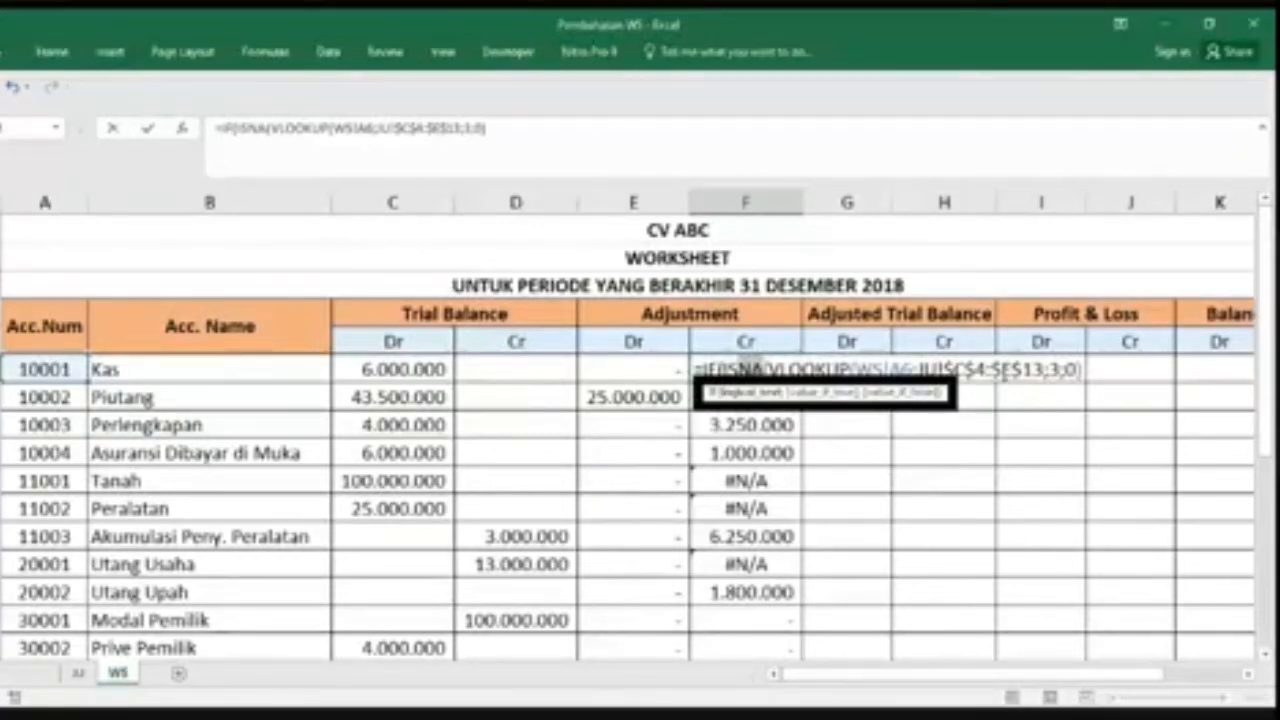
pyautogui.press('Return')
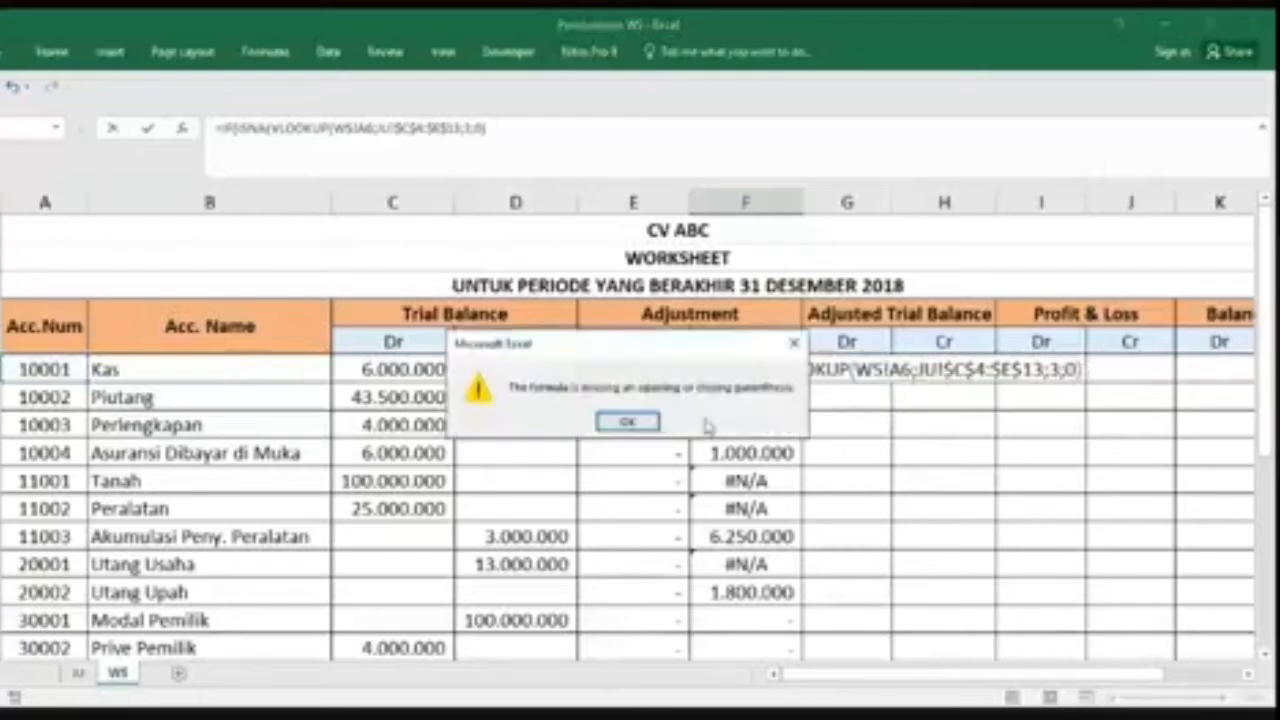
pyautogui.click(627, 422)
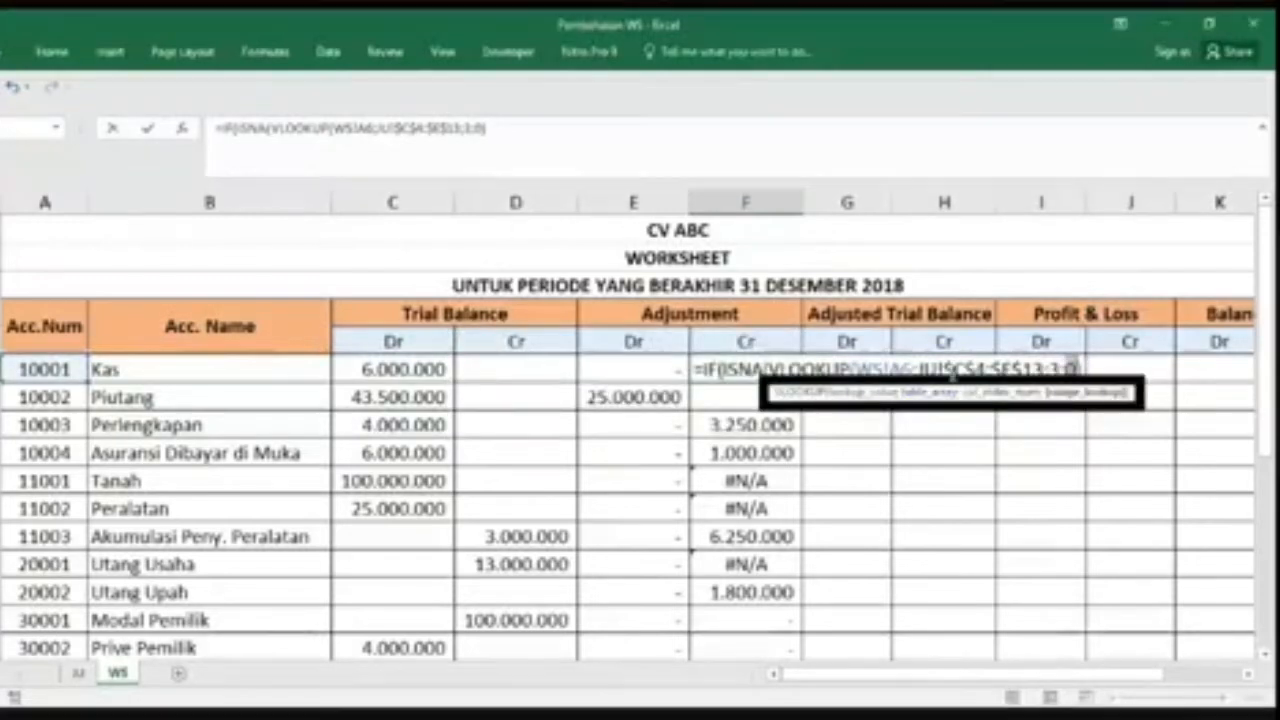
pyautogui.write(')')
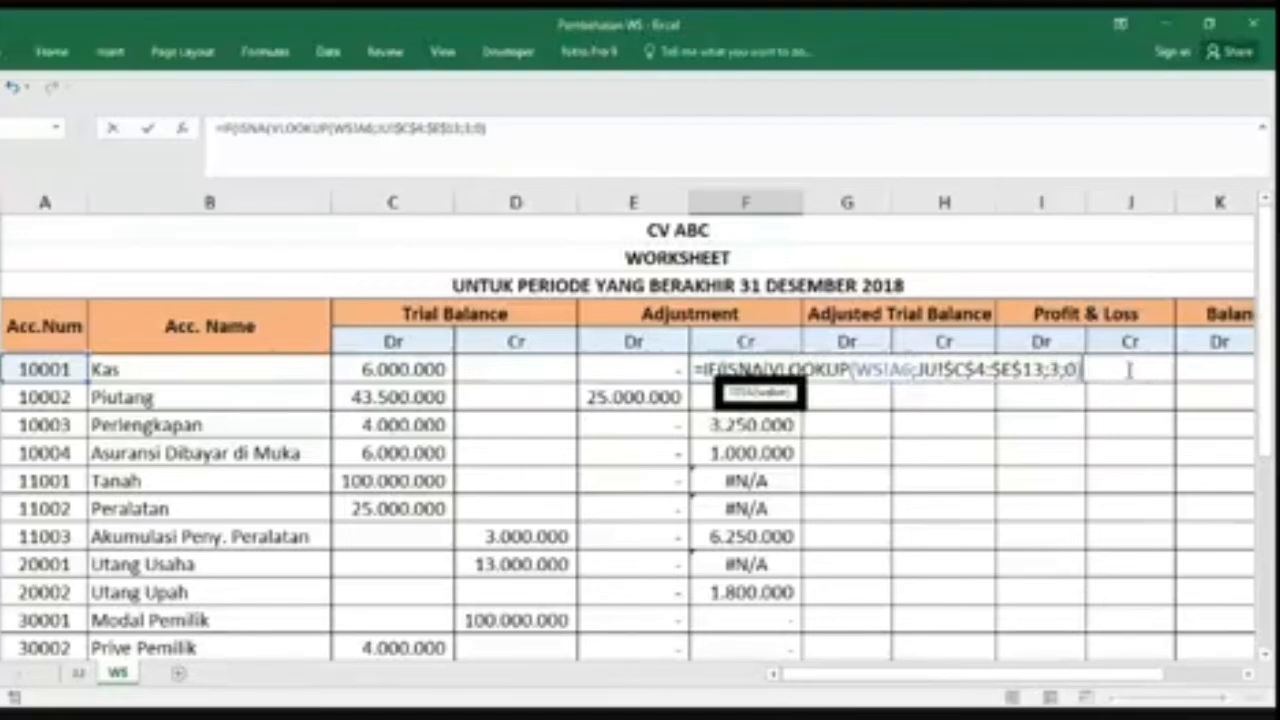
pyautogui.write(')')
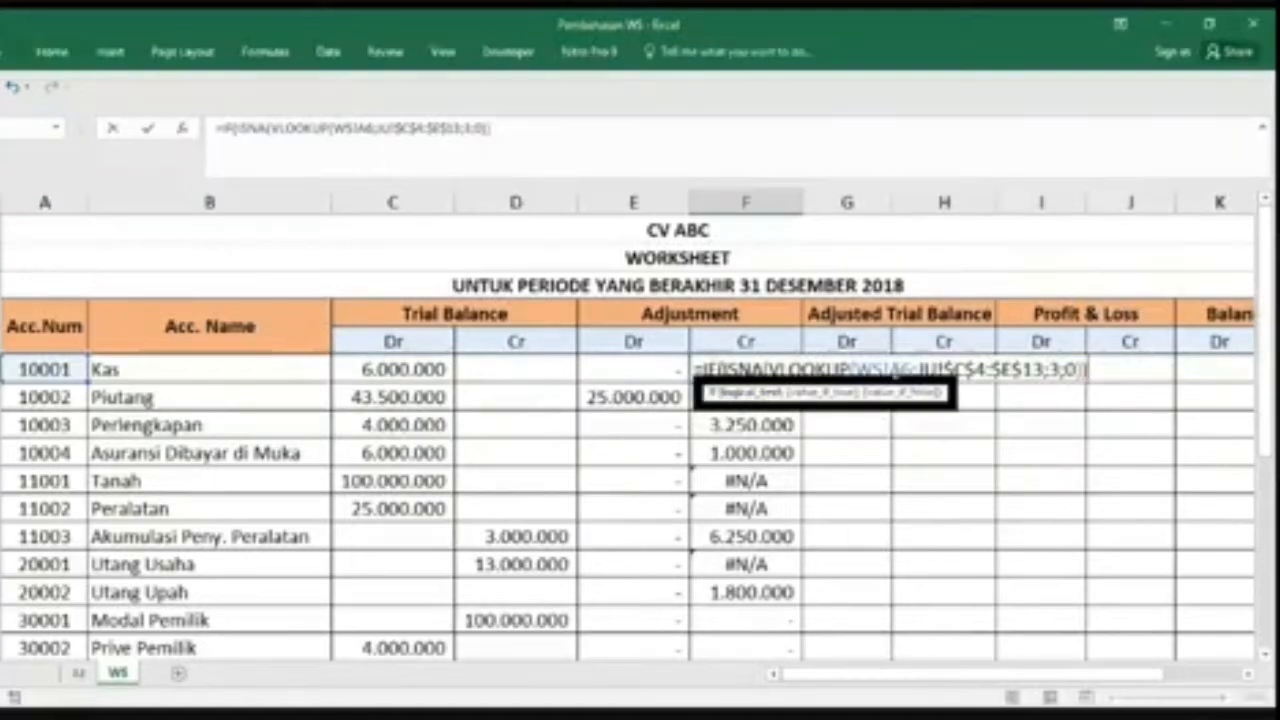
pyautogui.press('BackSpace')
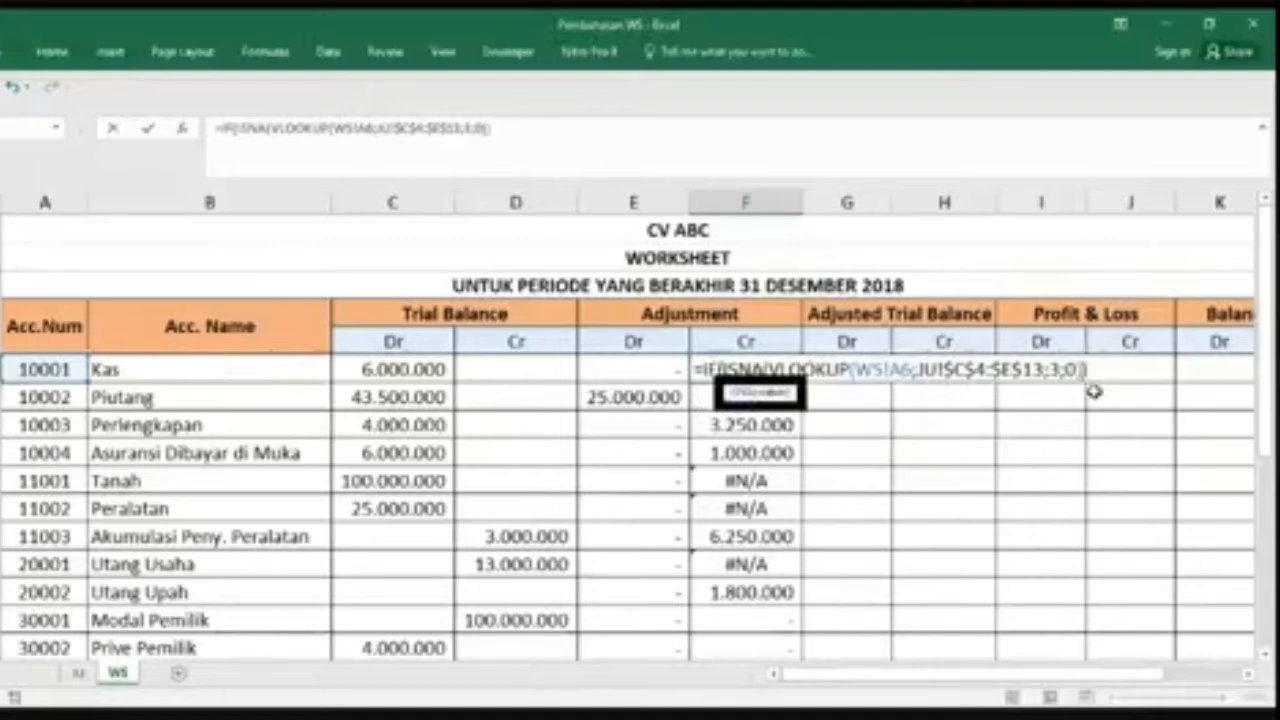
pyautogui.write(')')
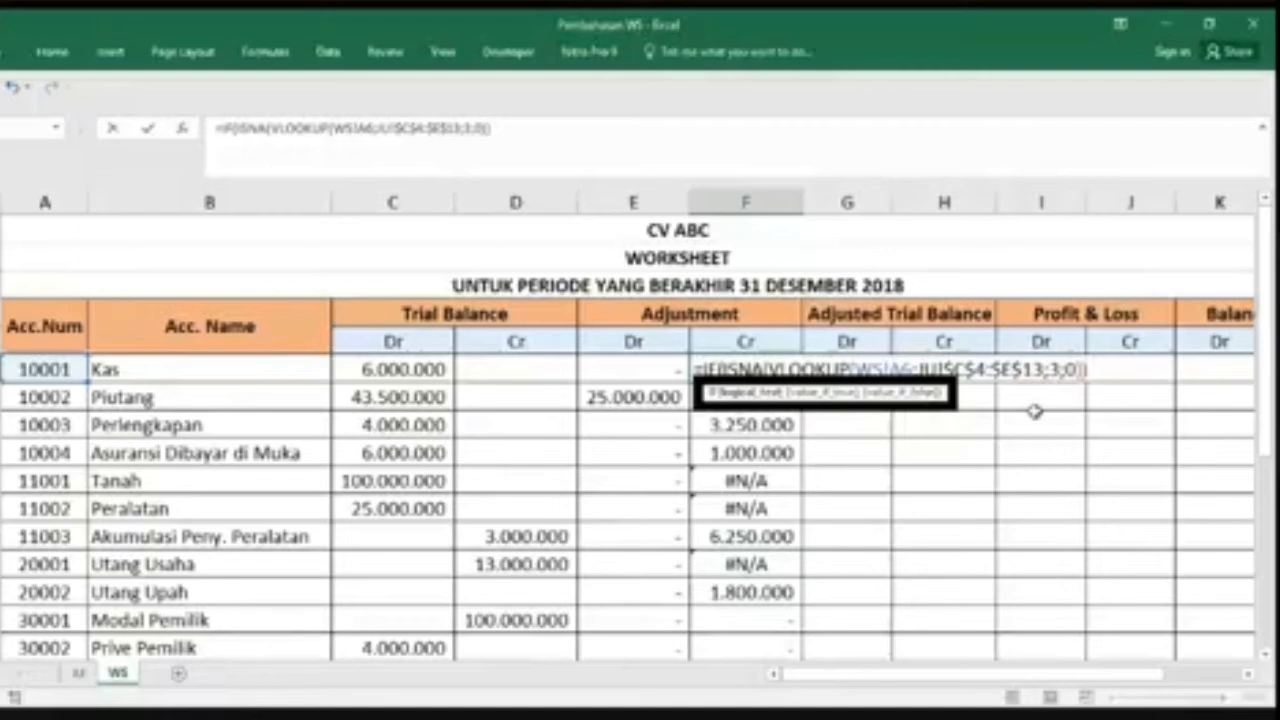
pyautogui.write(';0')
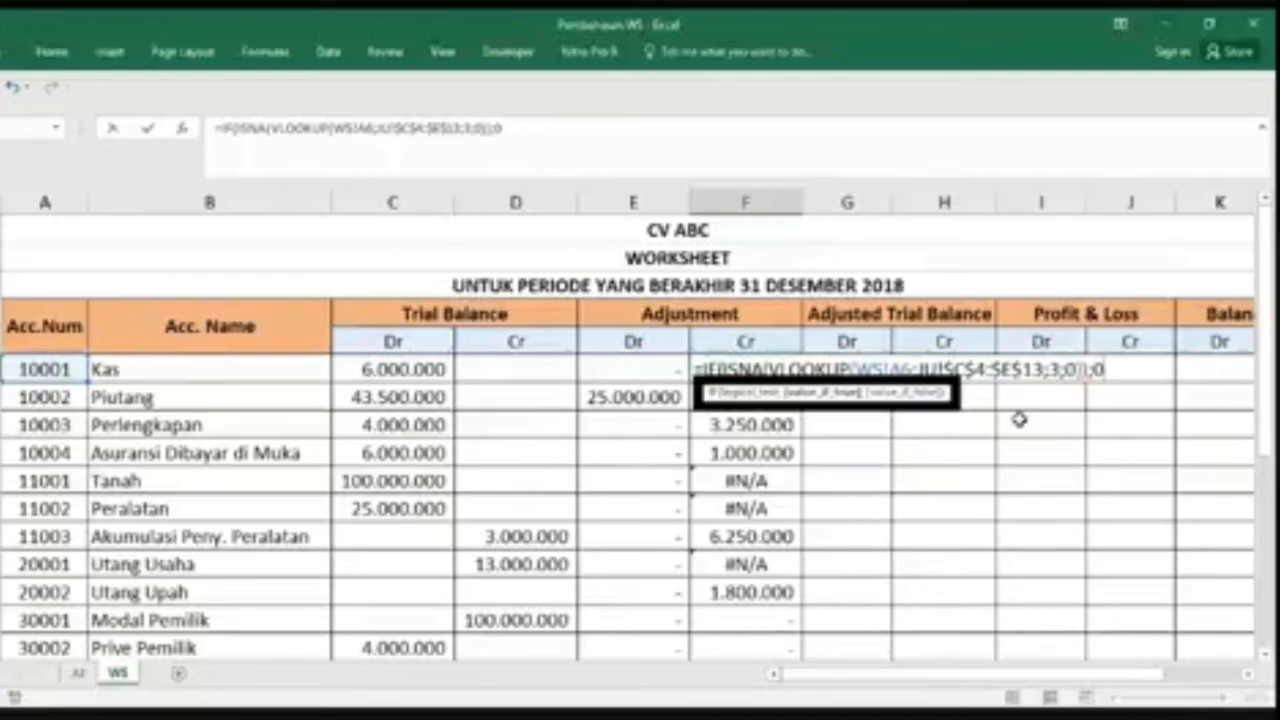
pyautogui.write(';')
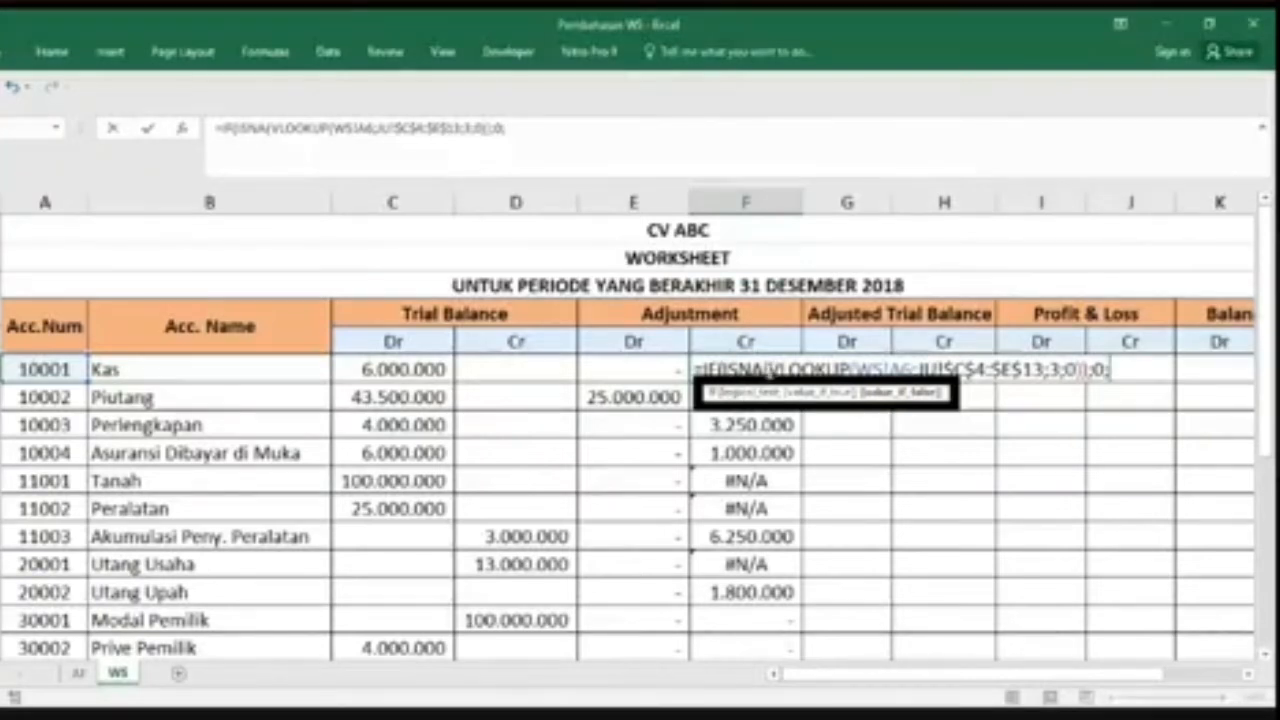
# Step: Reuse the VLOOKUP(WS!A6;JU!$C$4:$E$13;3;0) expression as the Kas formula's value-if-false and commit the formula with its closing parentheses
pyautogui.moveTo(772, 372); pyautogui.dragTo(1075, 392)
pyautogui.hotkey('ctrl', 'c')
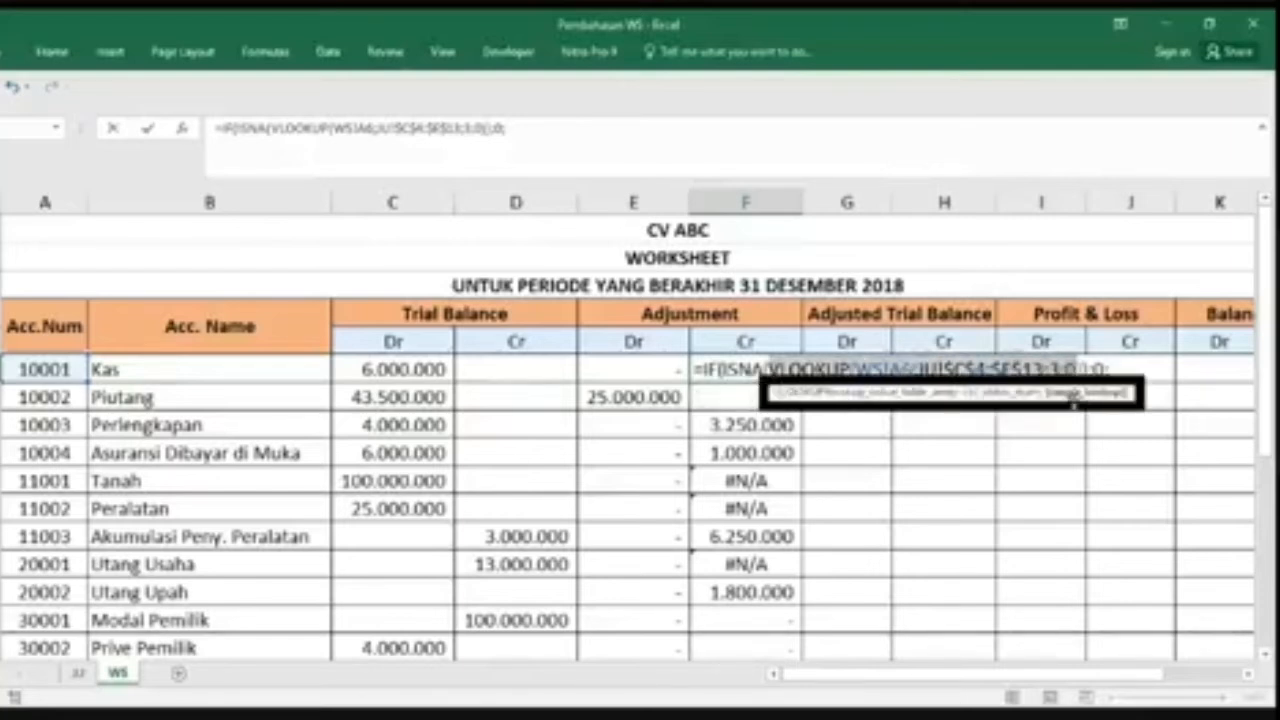
pyautogui.click(1108, 370)
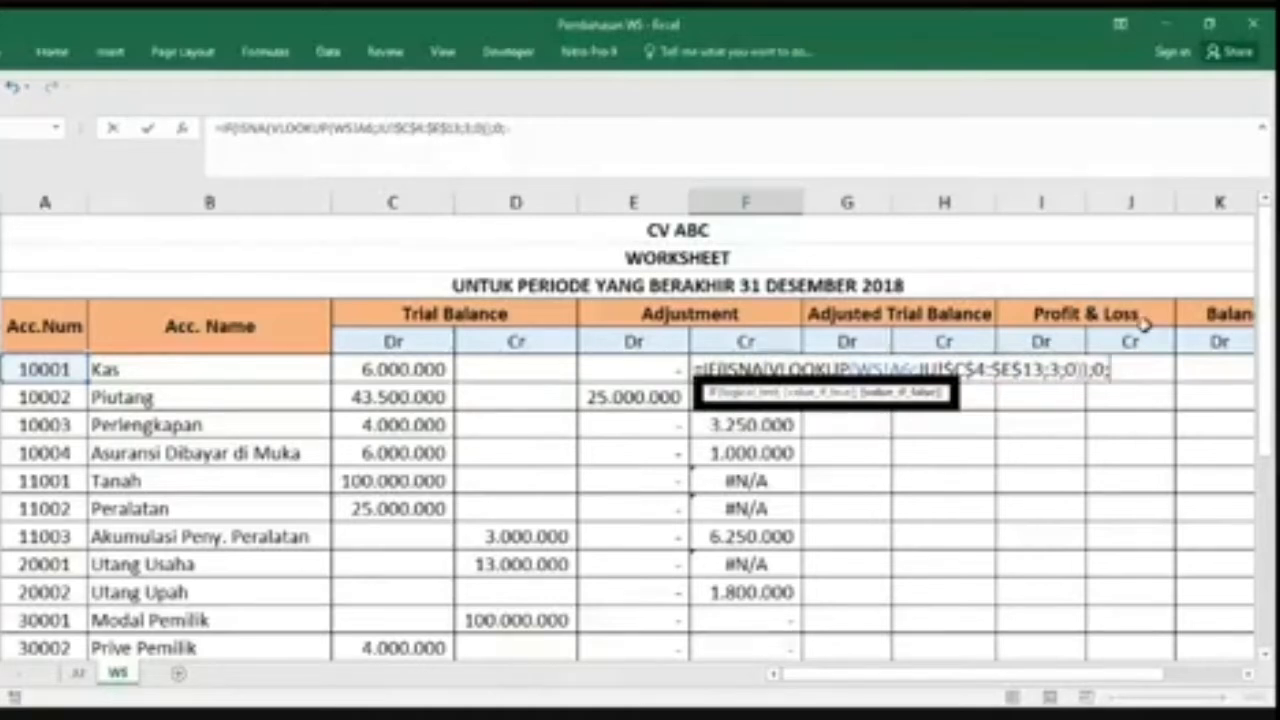
pyautogui.write('V')
pyautogui.press('BackSpace')
pyautogui.hotkey('ctrl', 'v')
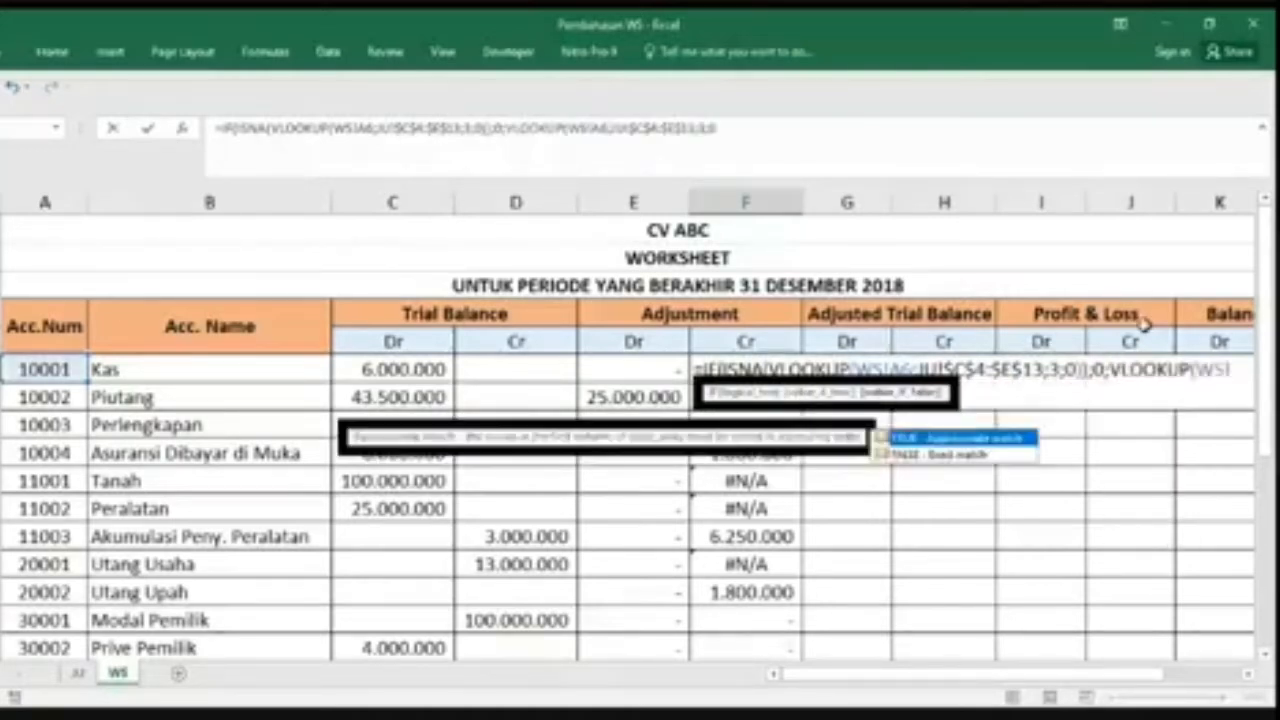
pyautogui.write('0')
pyautogui.press('Return')
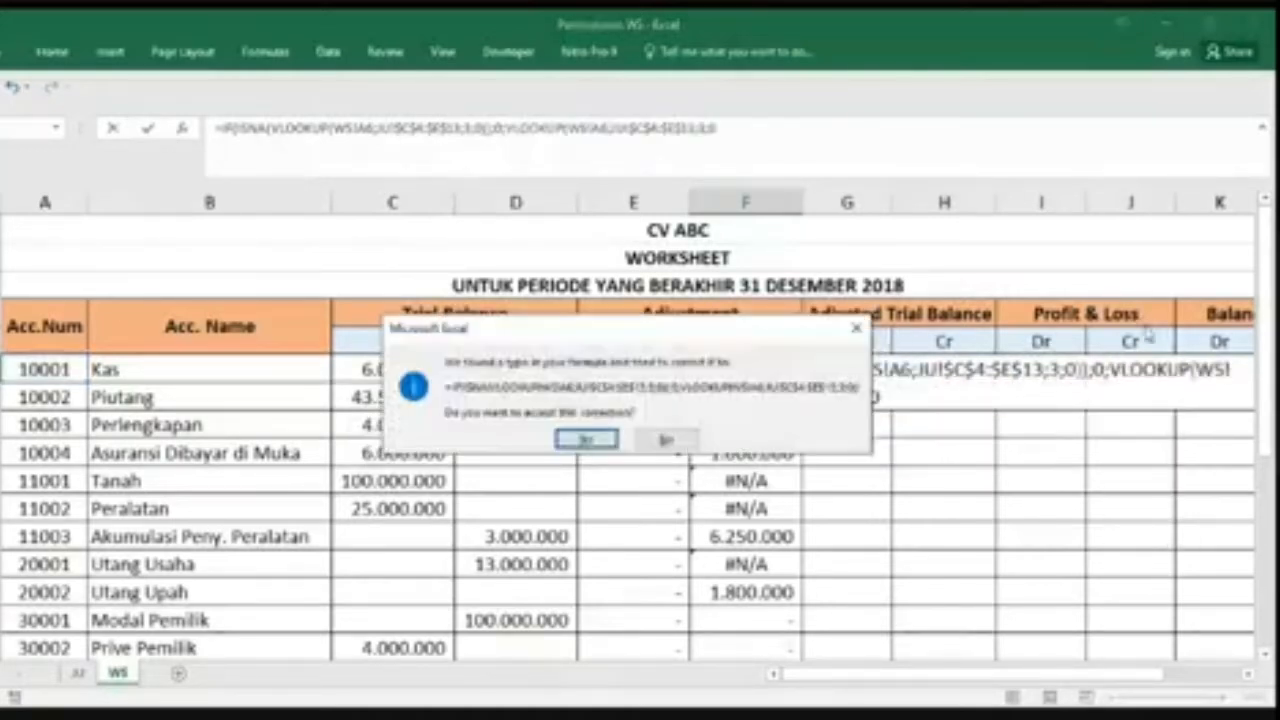
pyautogui.press('Return')
# Step: Copy the Kas Adjustment Cr IF(ISNA(VLOOKUP)) formula down through the Utang Usaha row and inspect the Peralatan cell
pyautogui.click(792, 363)
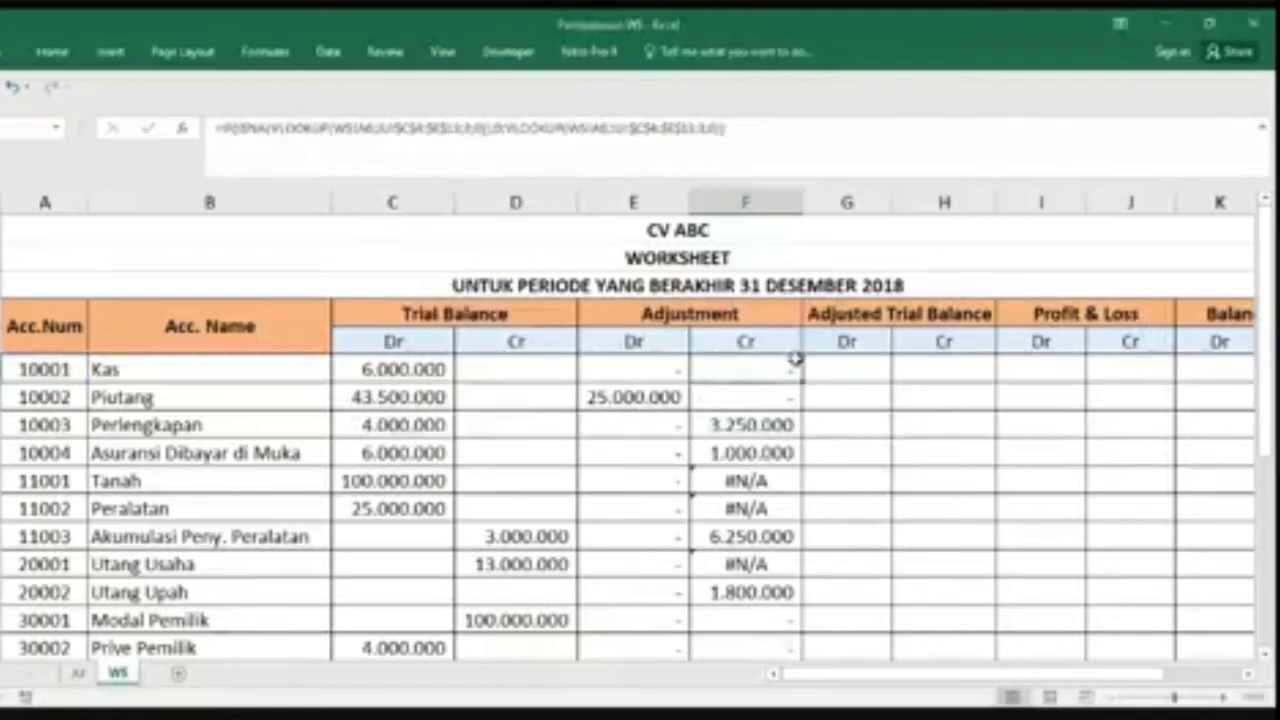
pyautogui.moveTo(800, 381); pyautogui.dragTo(806, 568)
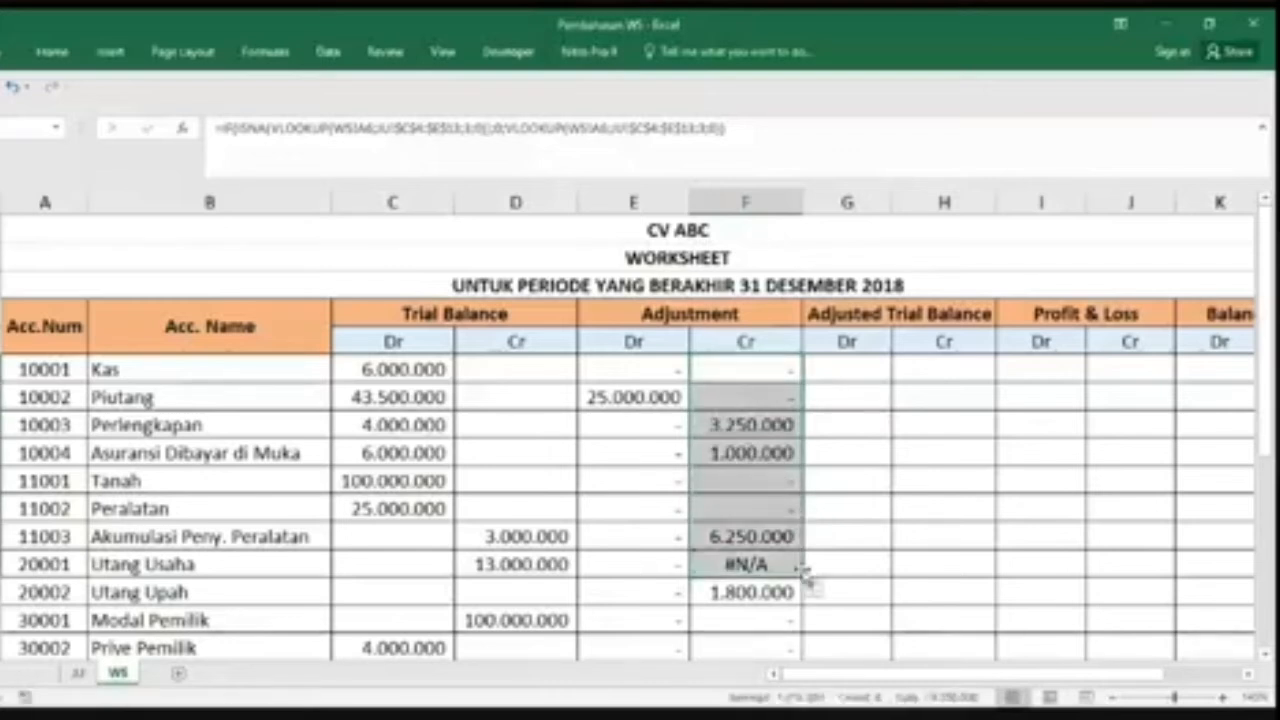
pyautogui.click(780, 505)
pyautogui.click(65, 55)
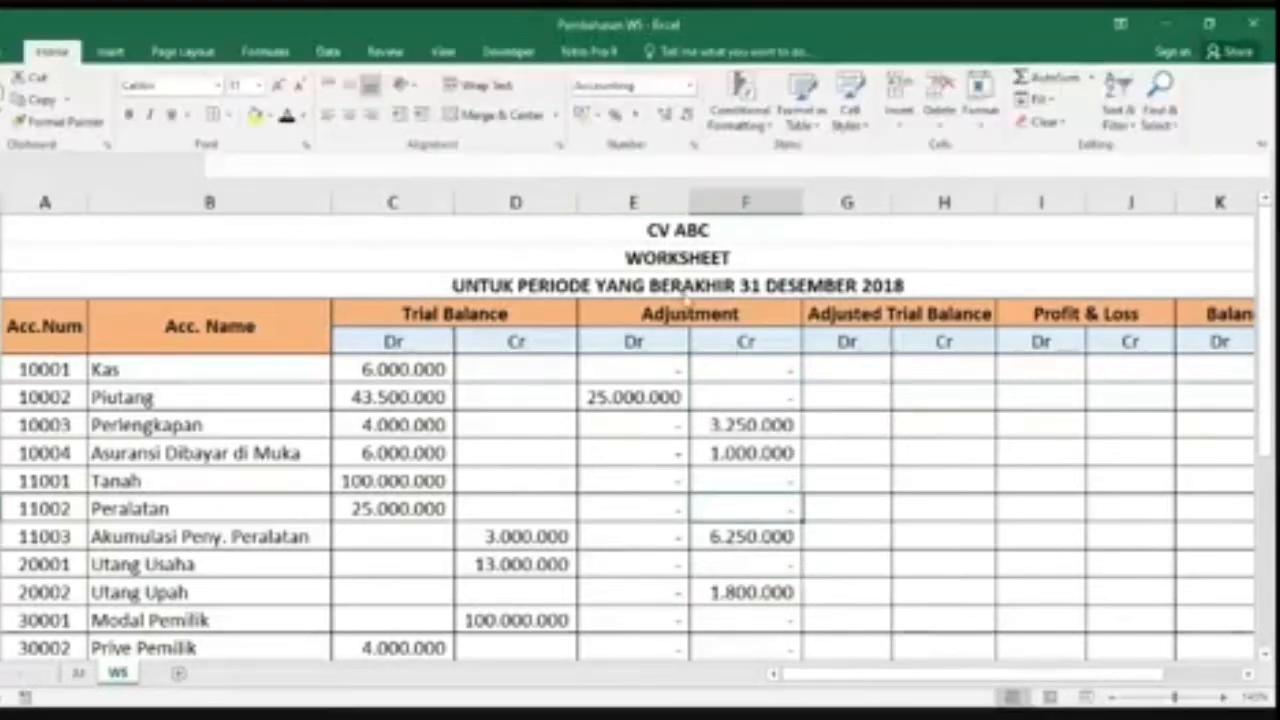
# Step: Try "-" in place of 0 as the IF's value-if-true in the Kas Adjustment Cr formula
pyautogui.click(765, 380)
pyautogui.click(767, 367)
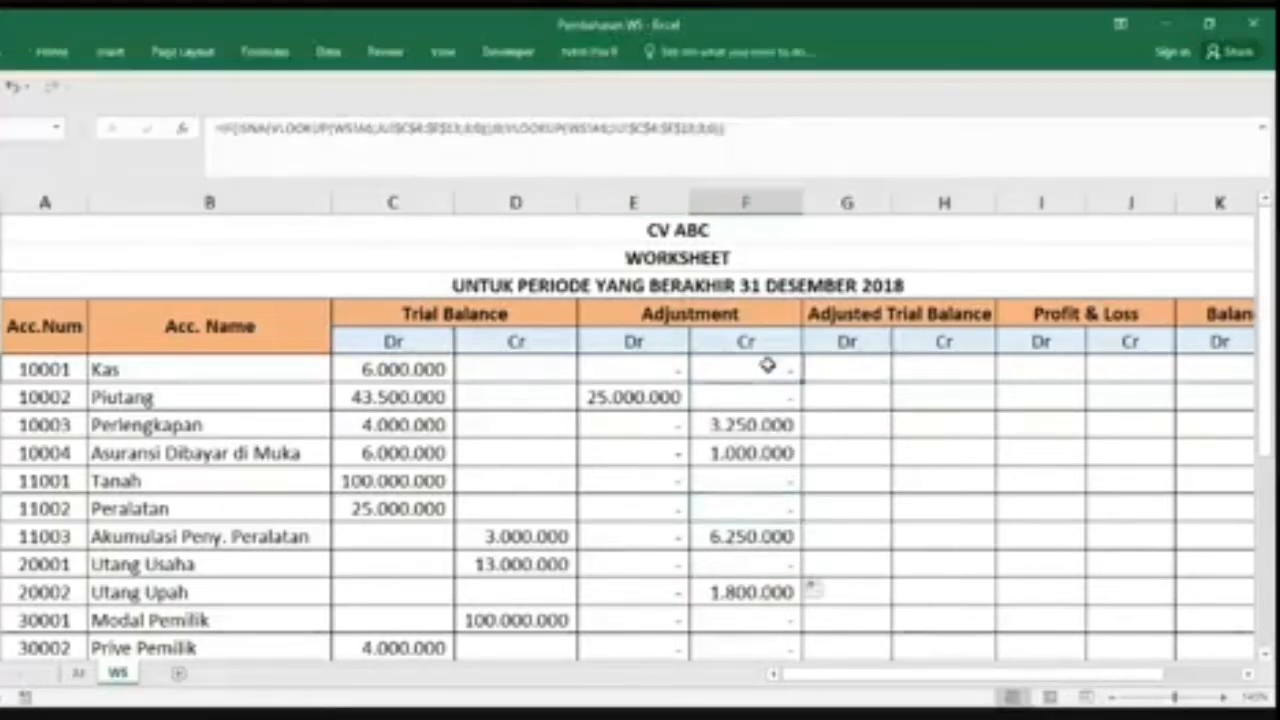
pyautogui.doubleClick(767, 367)
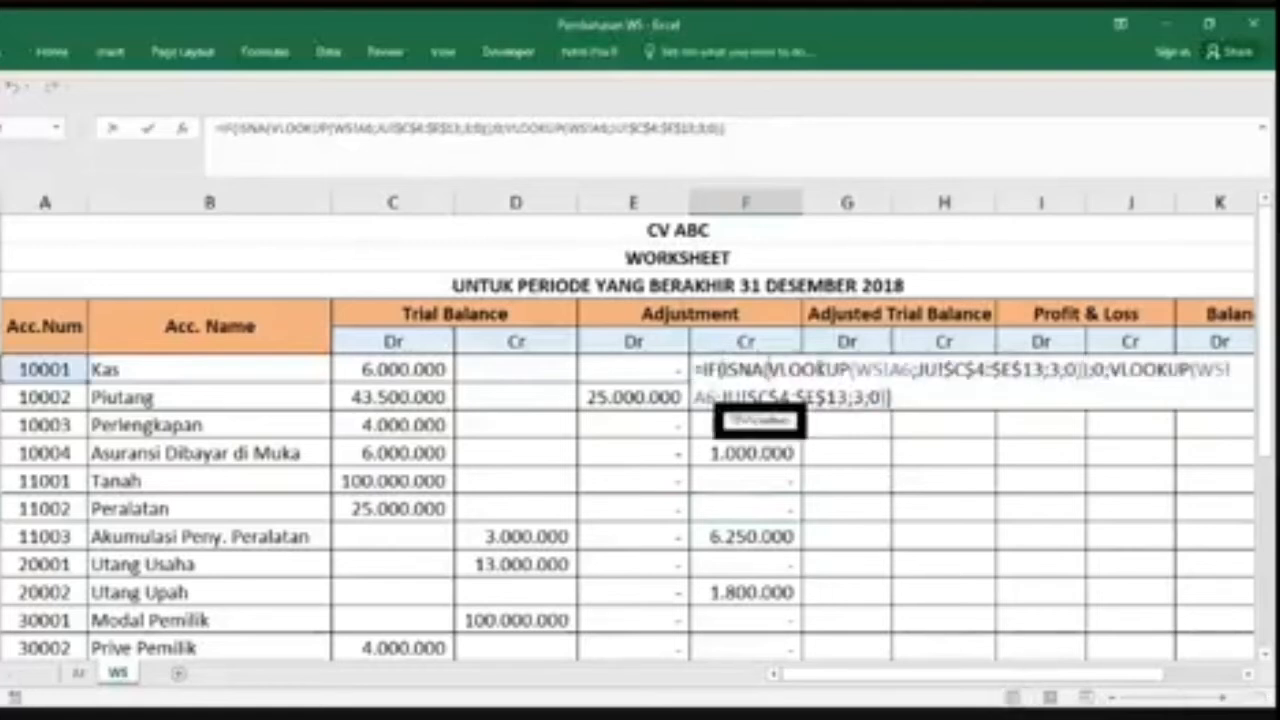
pyautogui.click(1092, 370)
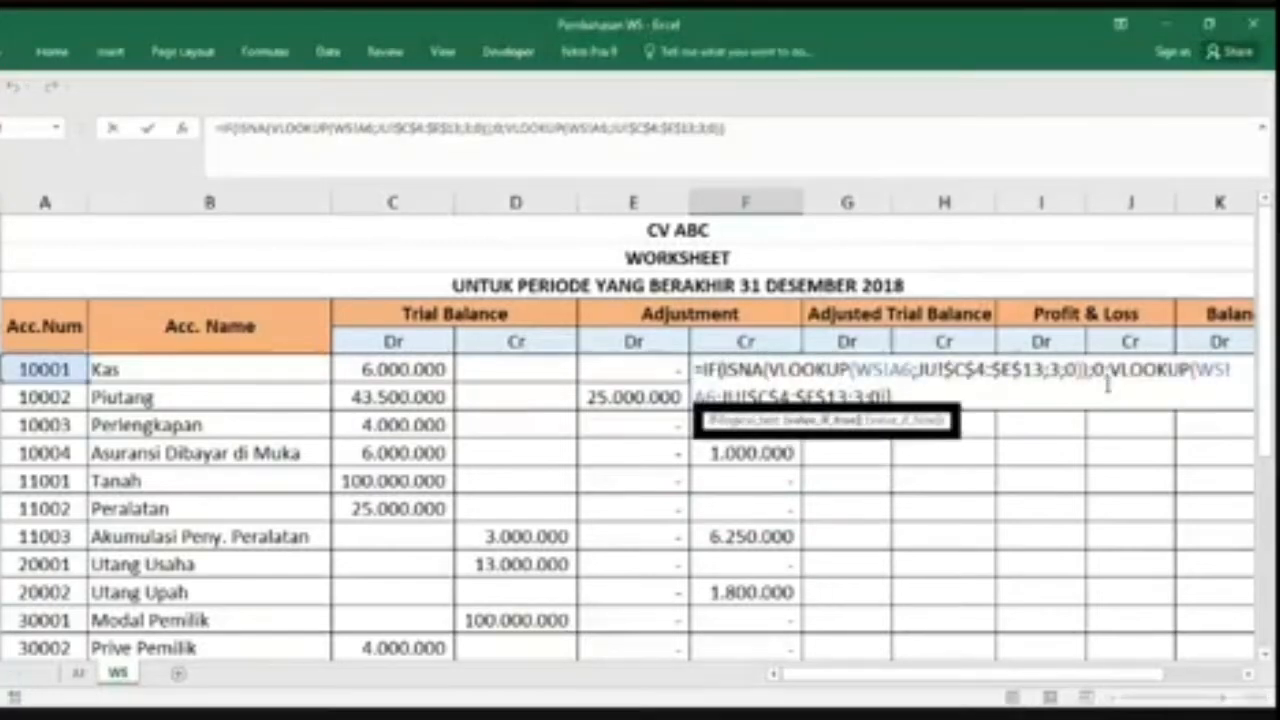
pyautogui.press('Delete')
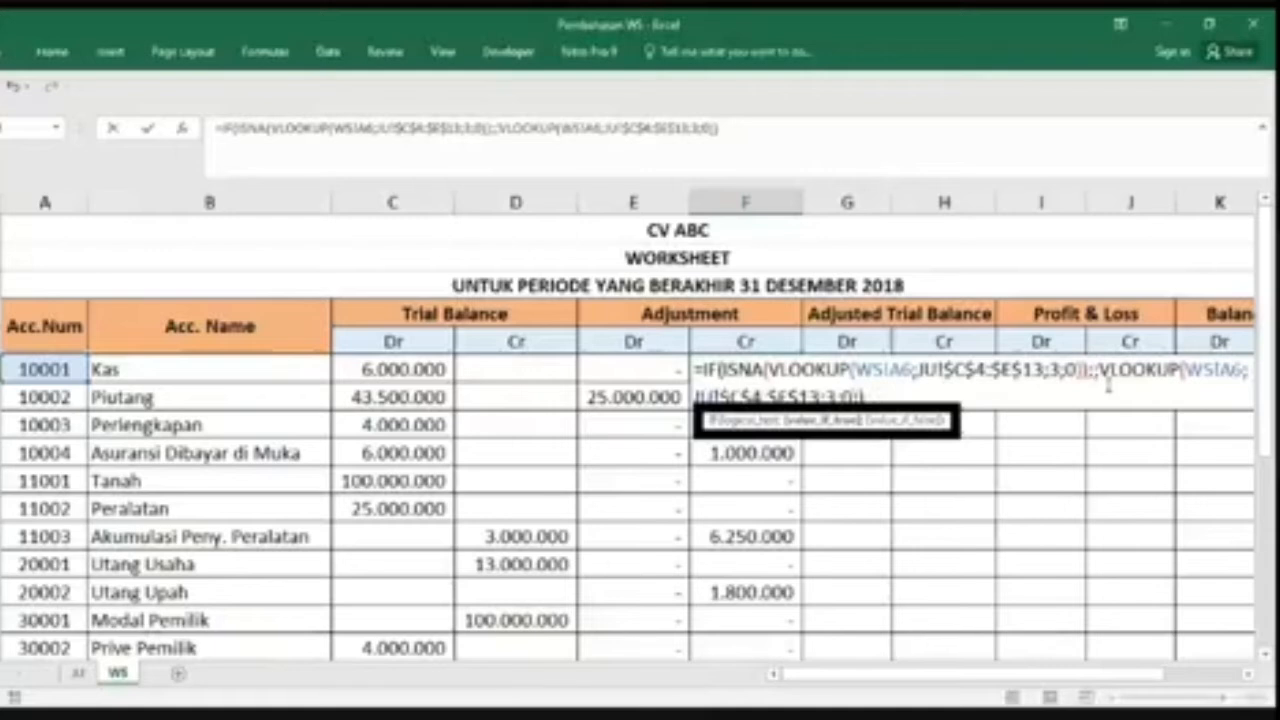
pyautogui.write('""')
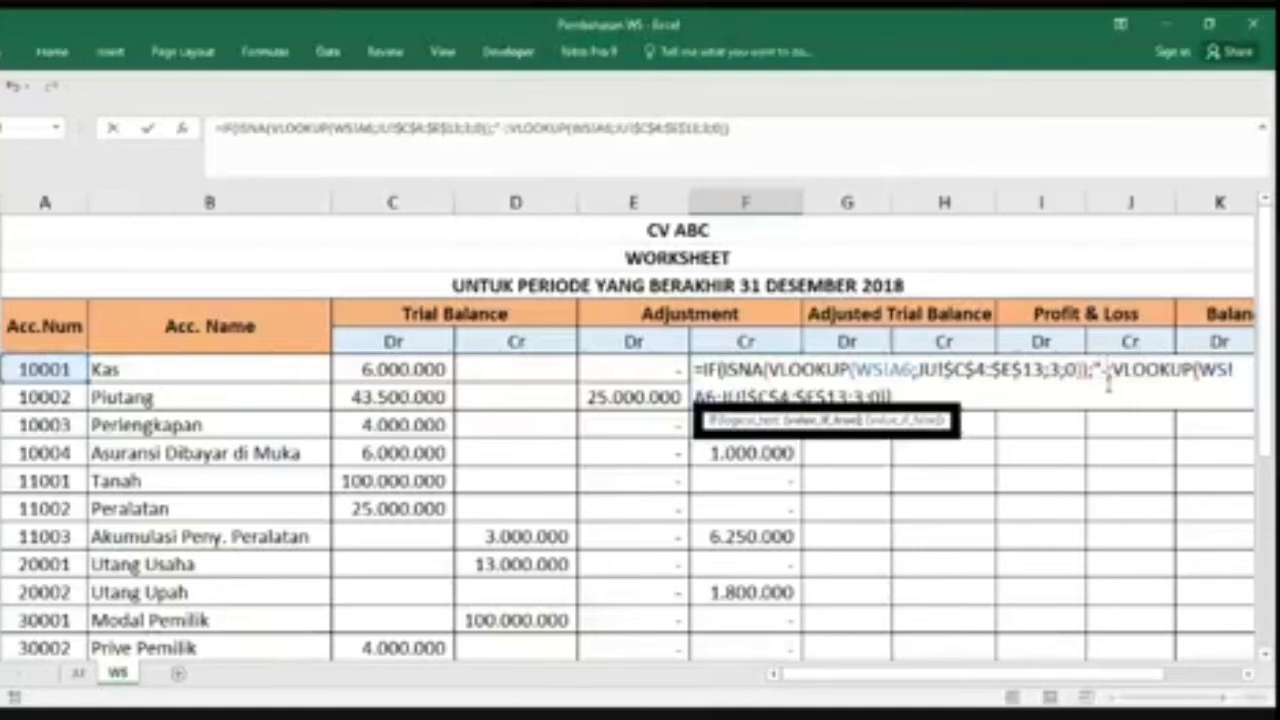
pyautogui.write('"')
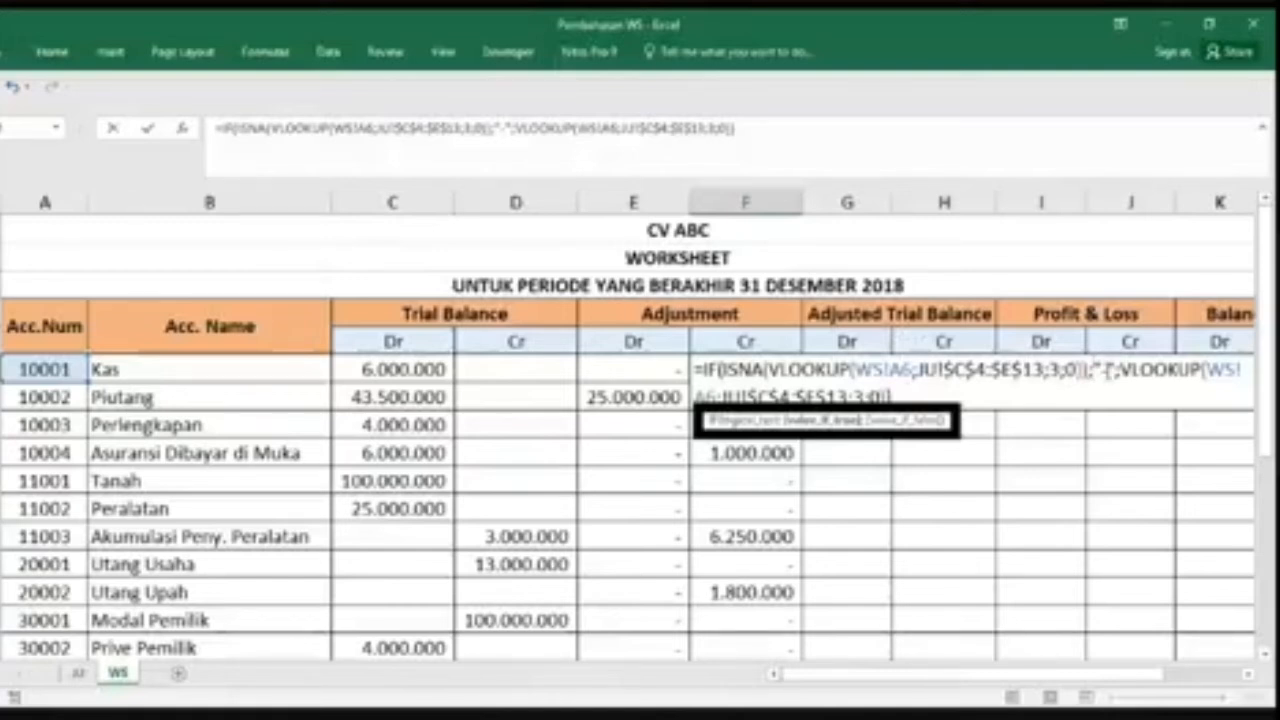
# Step: Restore 0 as the value-if-true in the Kas Adjustment Cr formula and commit it
pyautogui.press('Delete')
pyautogui.press('Delete')
pyautogui.press('Delete')
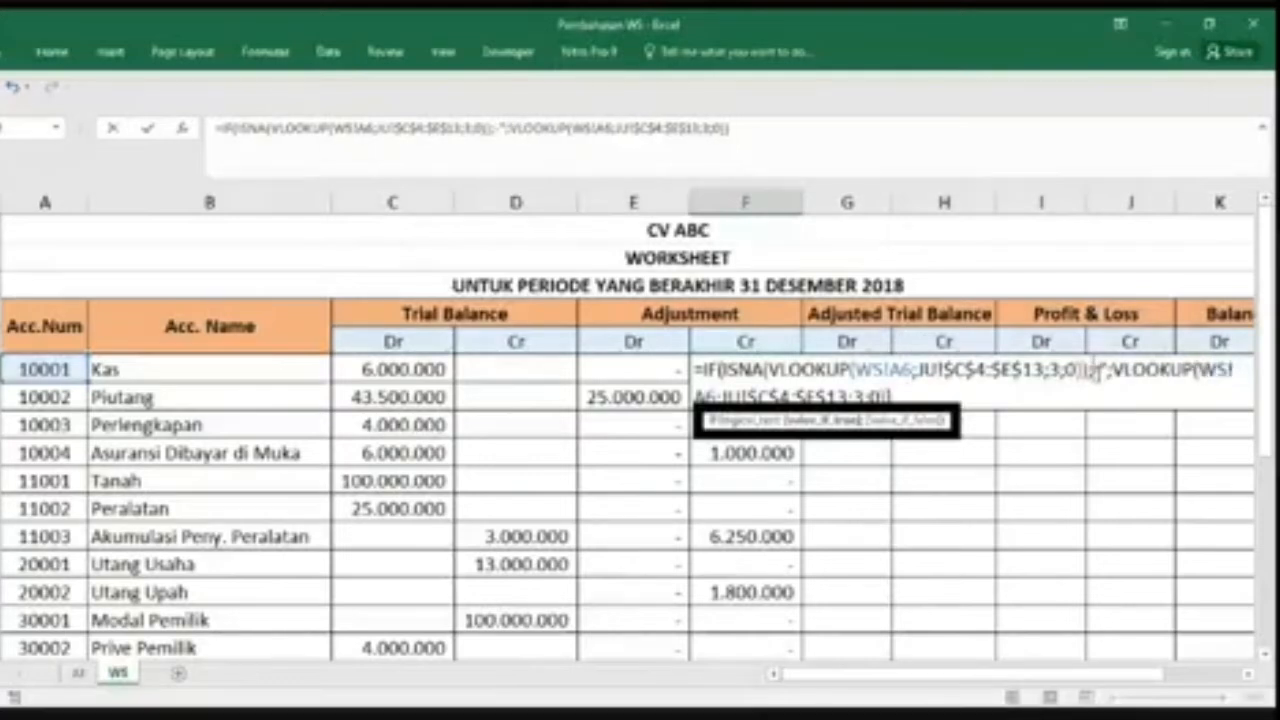
pyautogui.write('0')
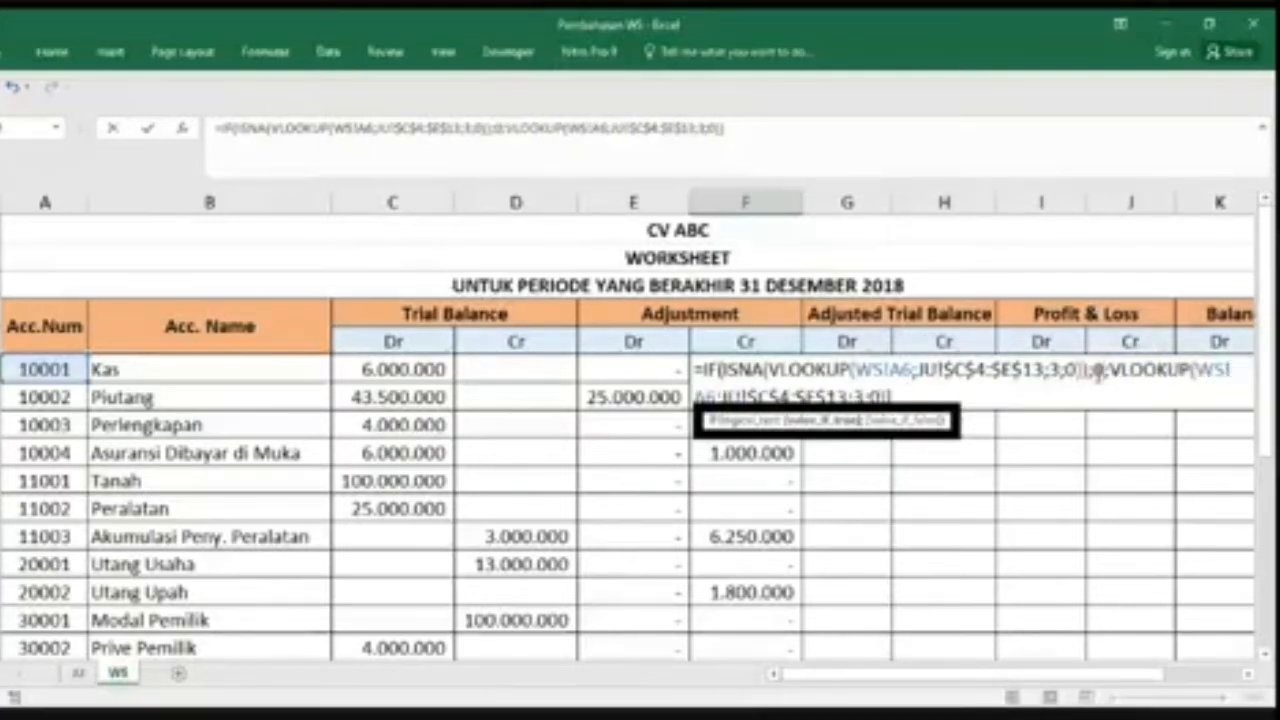
pyautogui.press('Return')
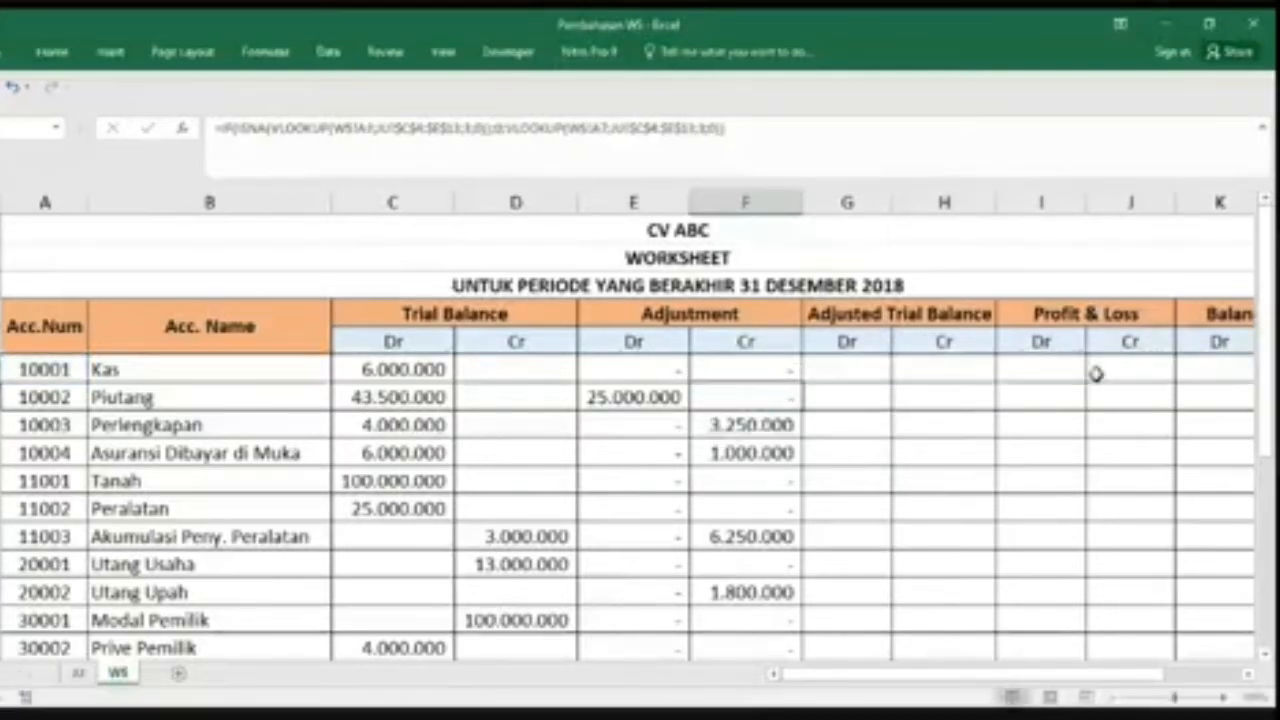
# Step: Inspect the Adjustment formulas in the Kas and Piutang rows, viewing the full IF(ISNA(VLOOKUP)) formula in the Kas Cr cell
pyautogui.click(863, 371)
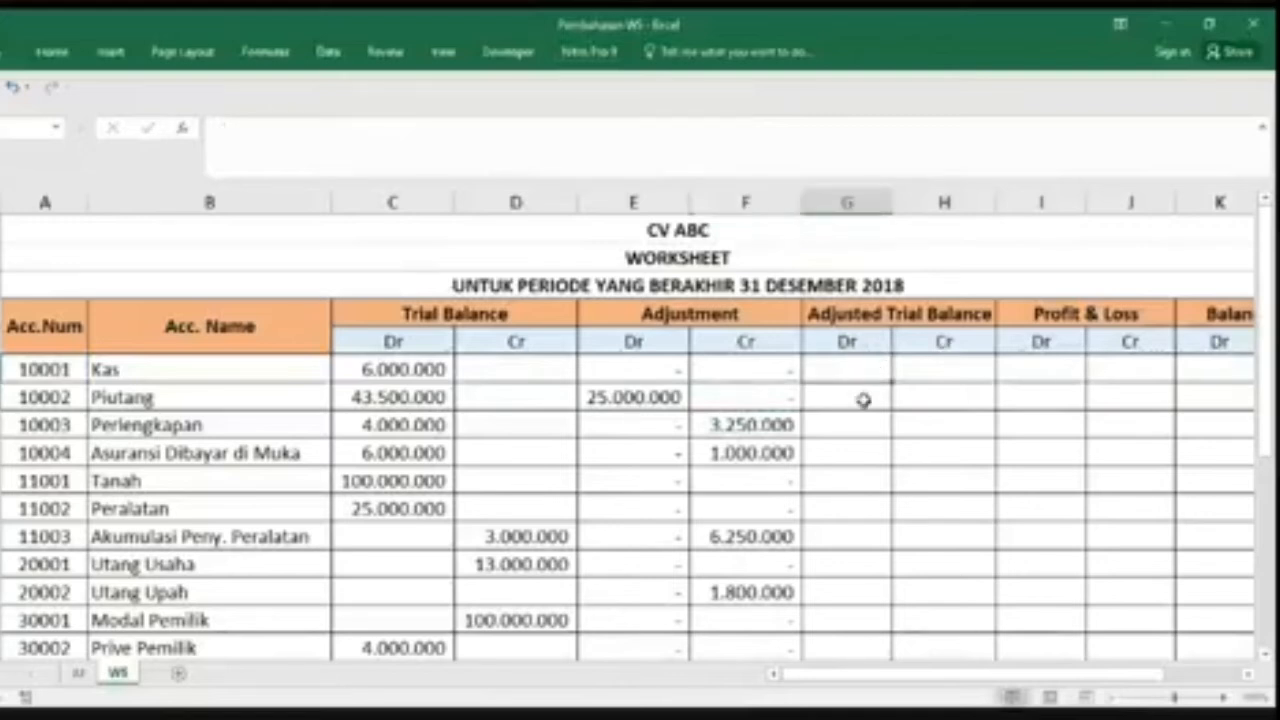
pyautogui.click(781, 368)
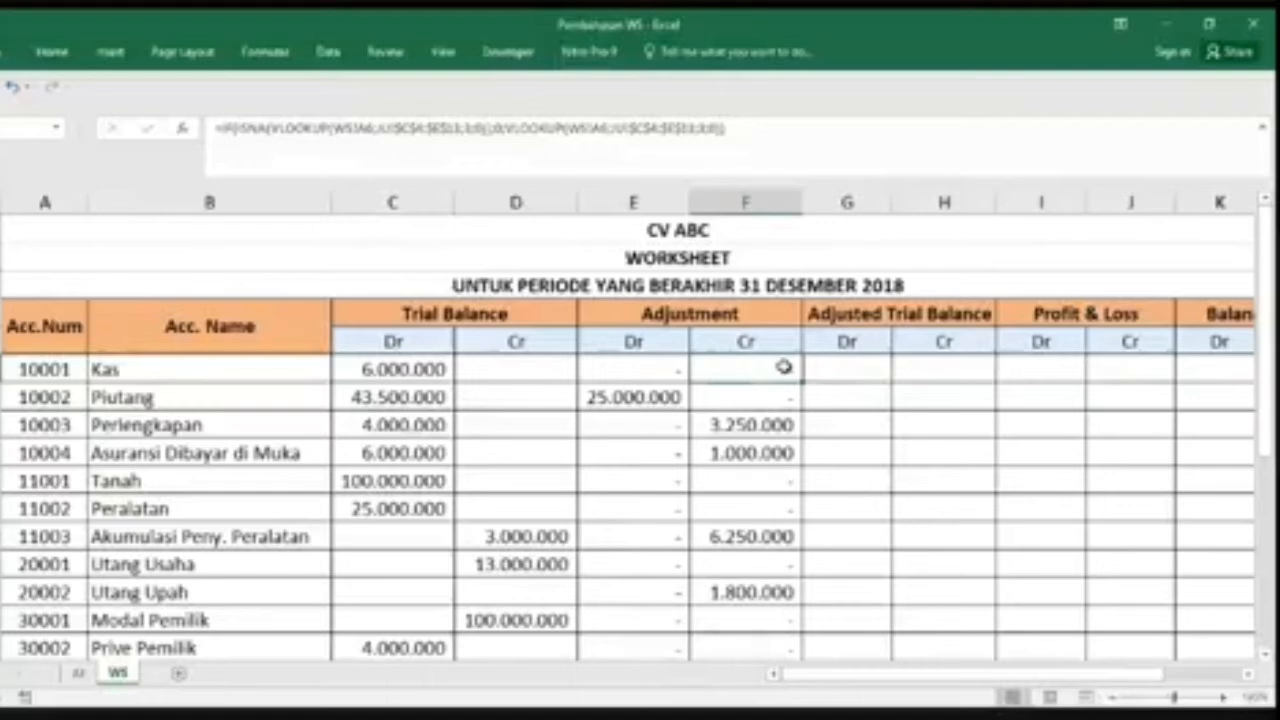
pyautogui.click(781, 393)
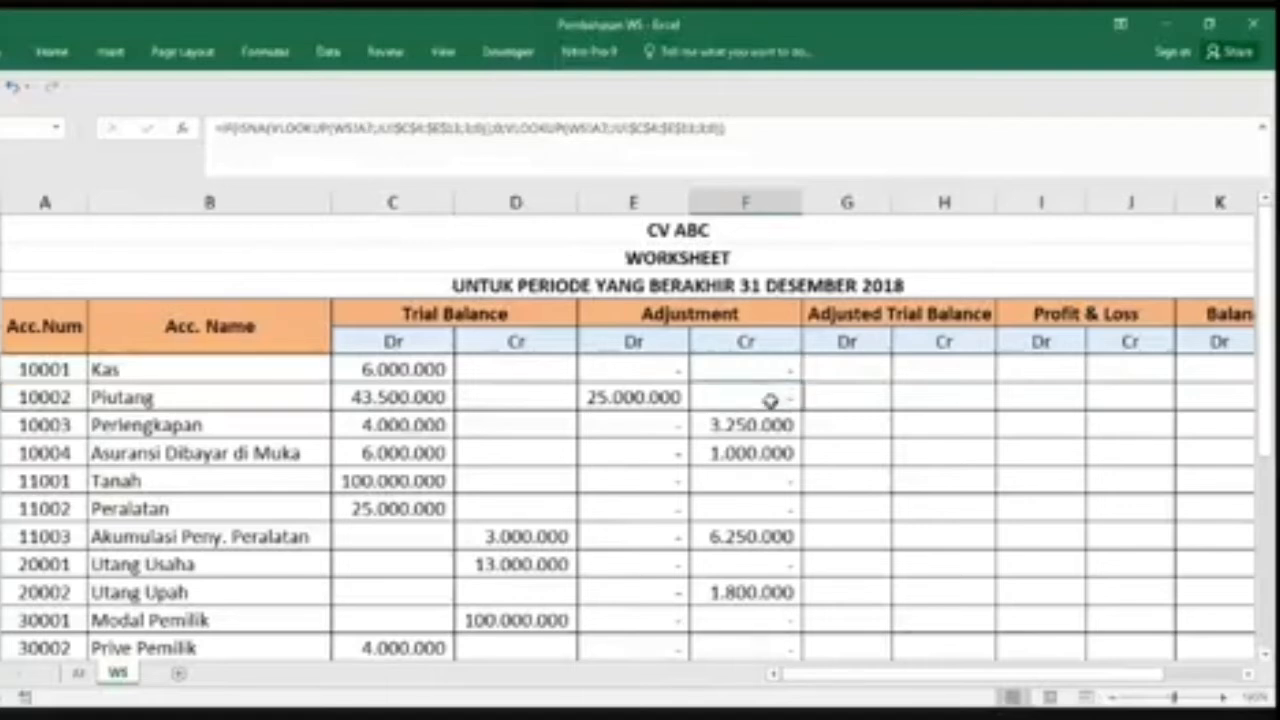
pyautogui.click(669, 372)
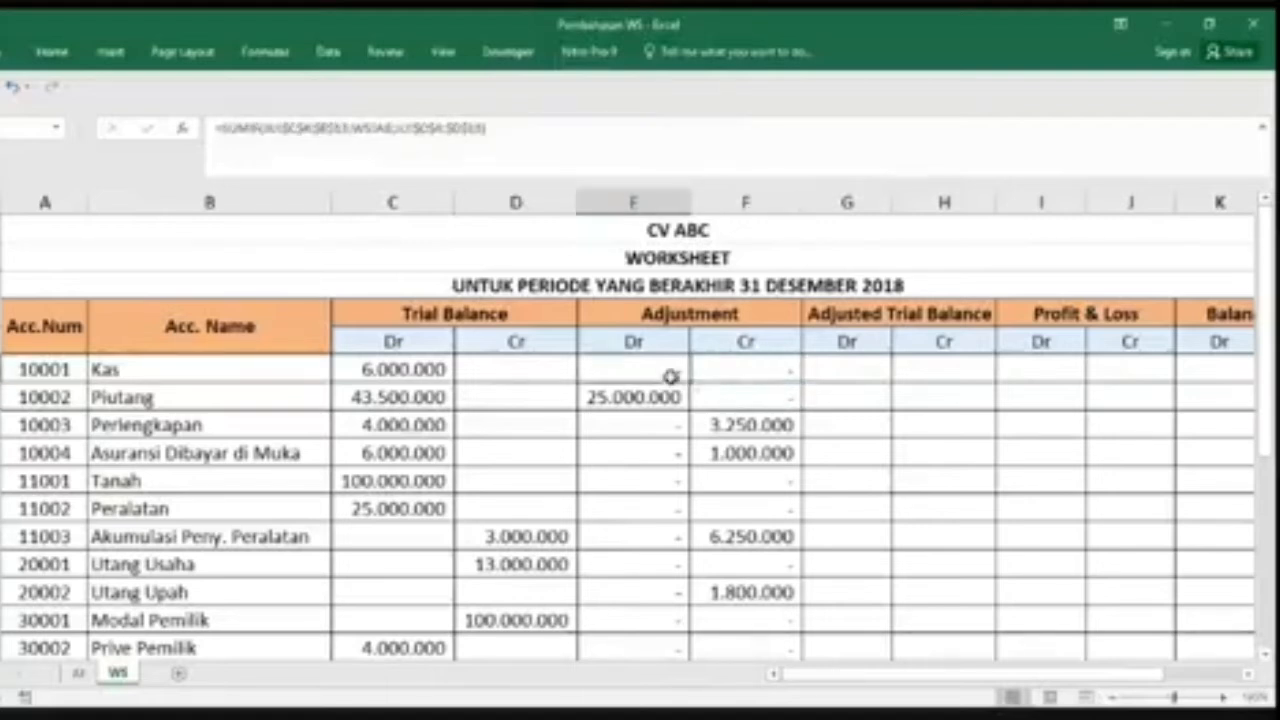
pyautogui.click(771, 396)
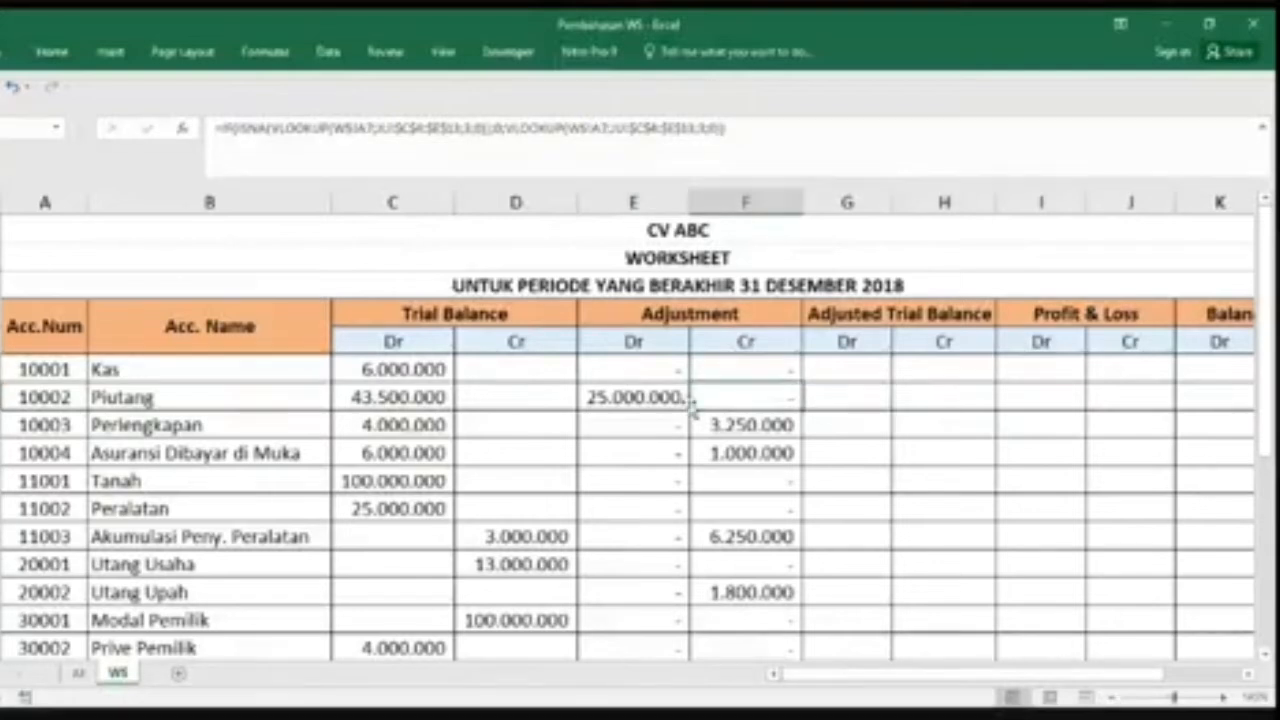
pyautogui.doubleClick(736, 370)
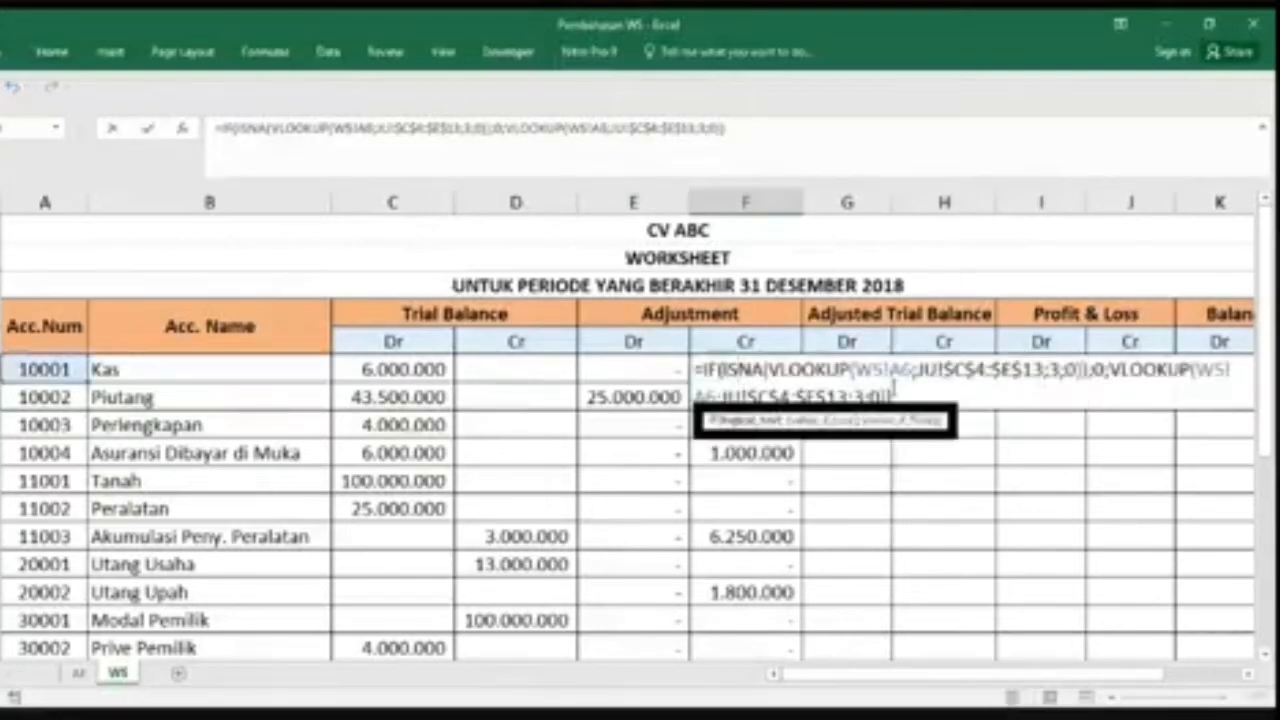
pyautogui.press('Escape')
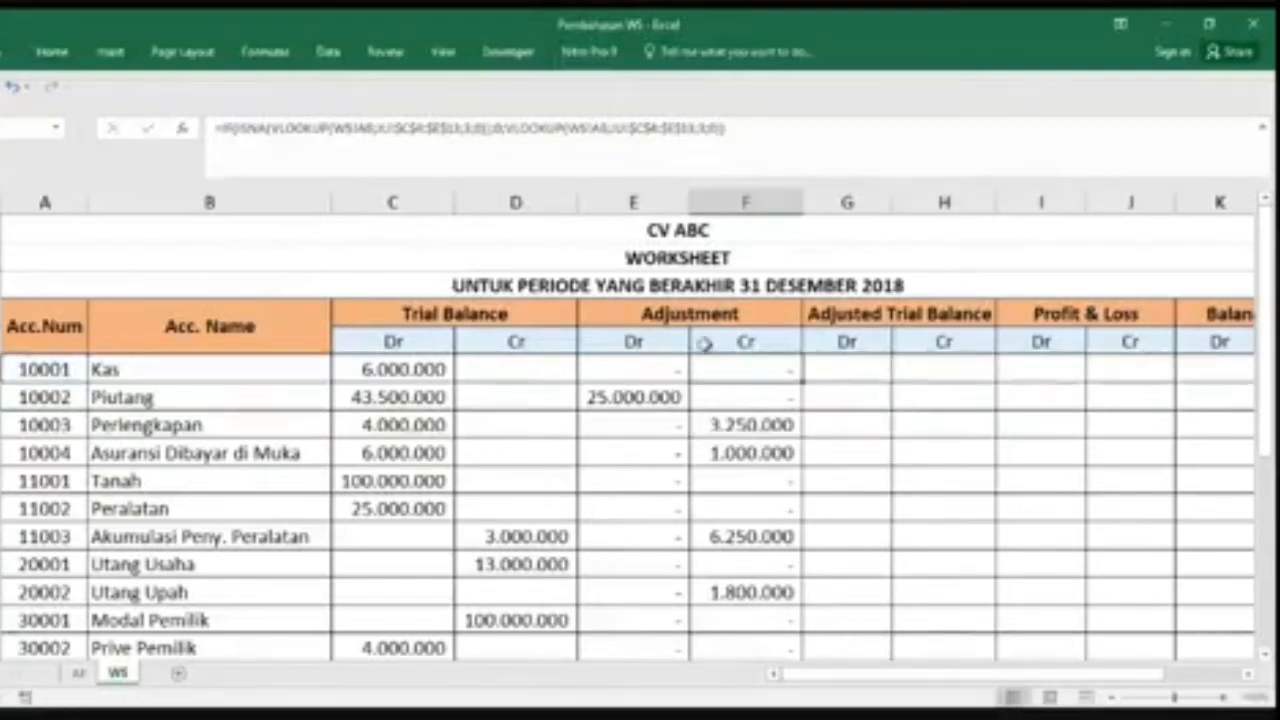
# Step: Compare the SUMIF formula in the Kas Adjustment Dr cell with the IF(ISNA(VLOOKUP)) formula in its Cr cell, leaving both unchanged
pyautogui.doubleClick(663, 369)
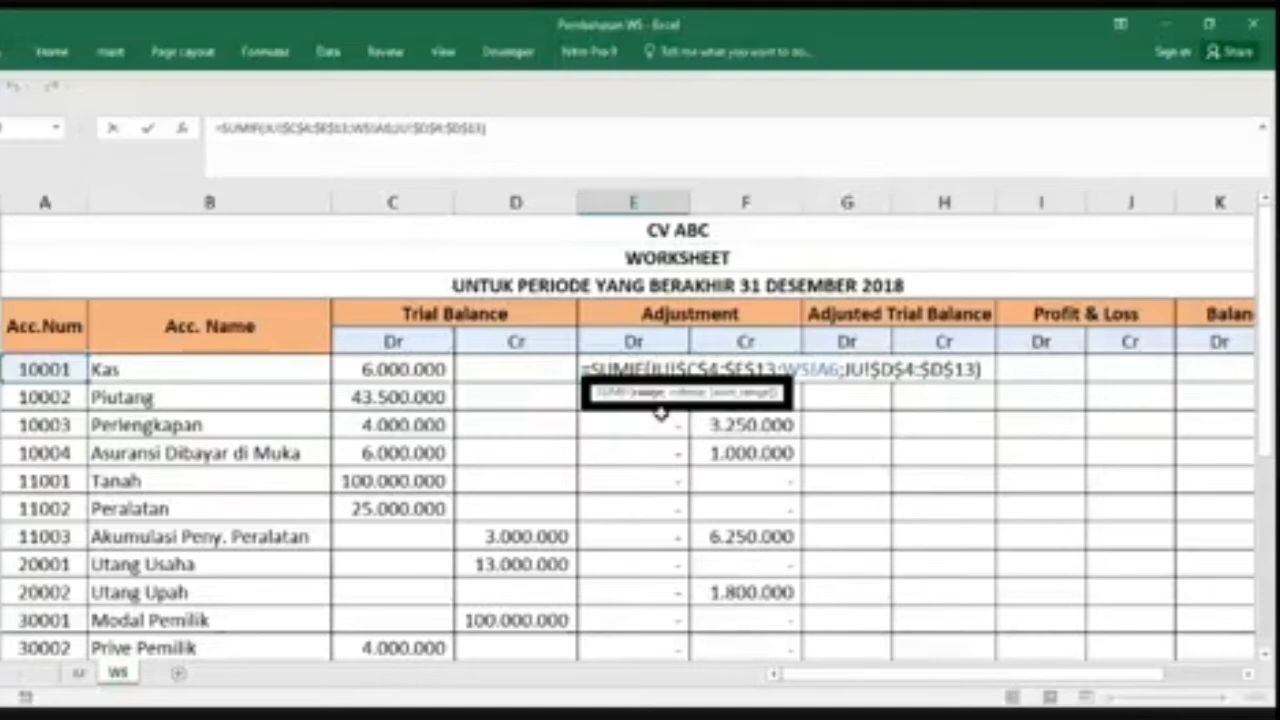
pyautogui.press('Return')
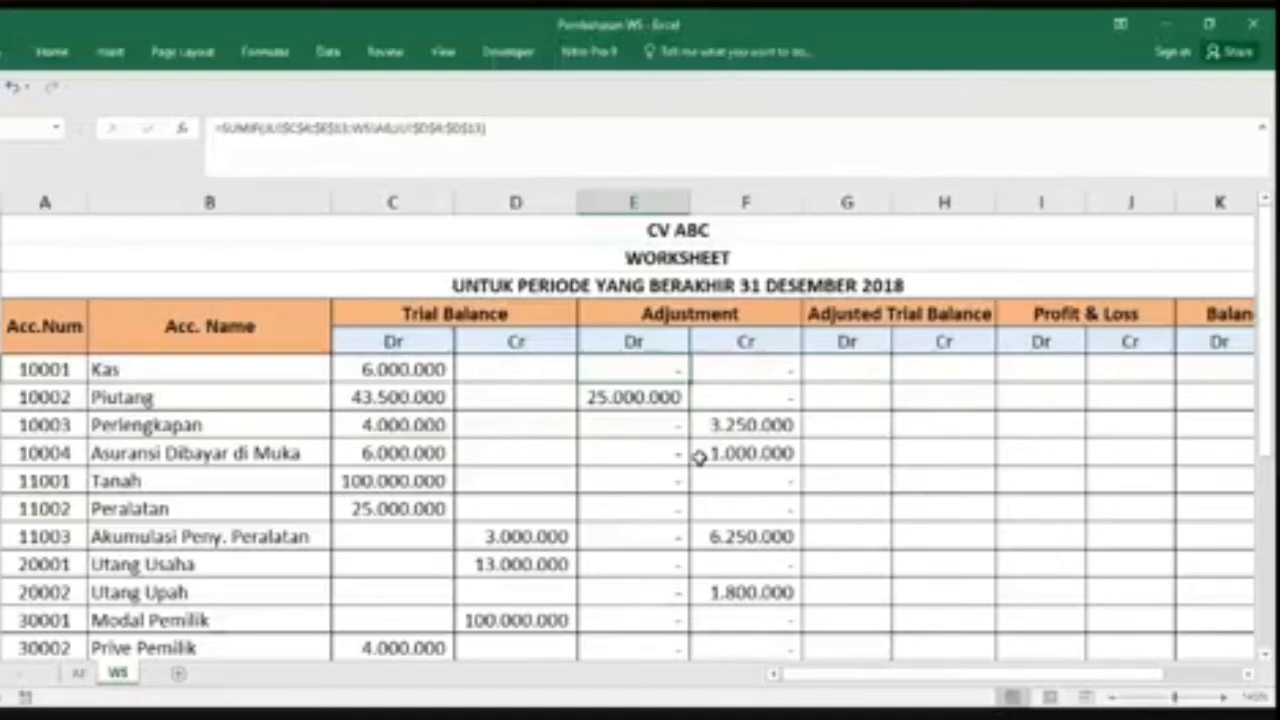
pyautogui.doubleClick(668, 371)
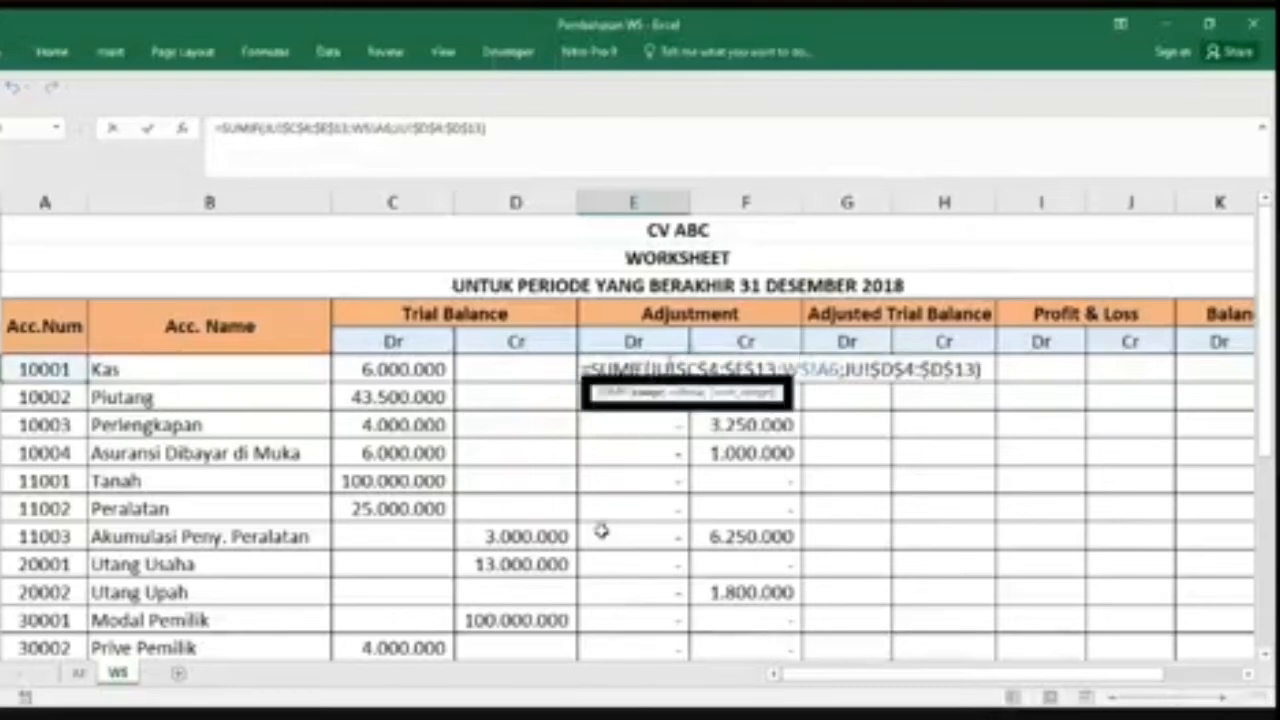
pyautogui.press('Escape')
pyautogui.click(750, 368)
pyautogui.doubleClick(750, 368)
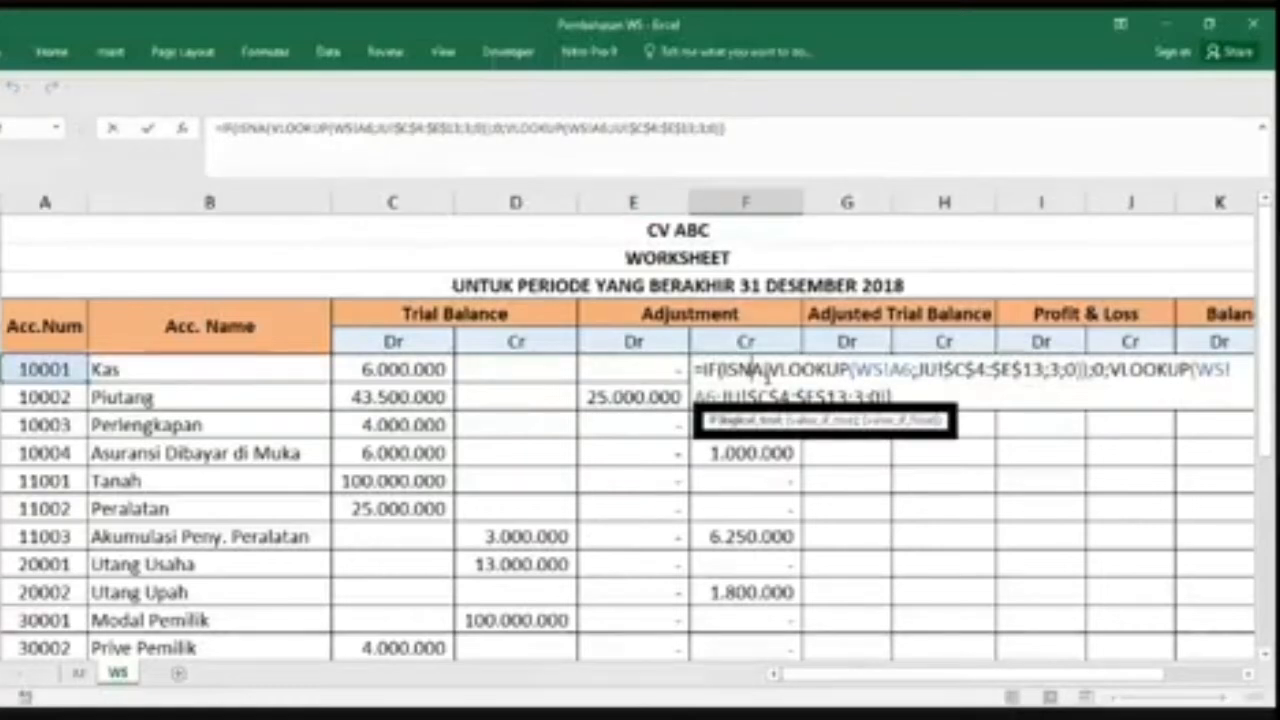
pyautogui.press('Escape')
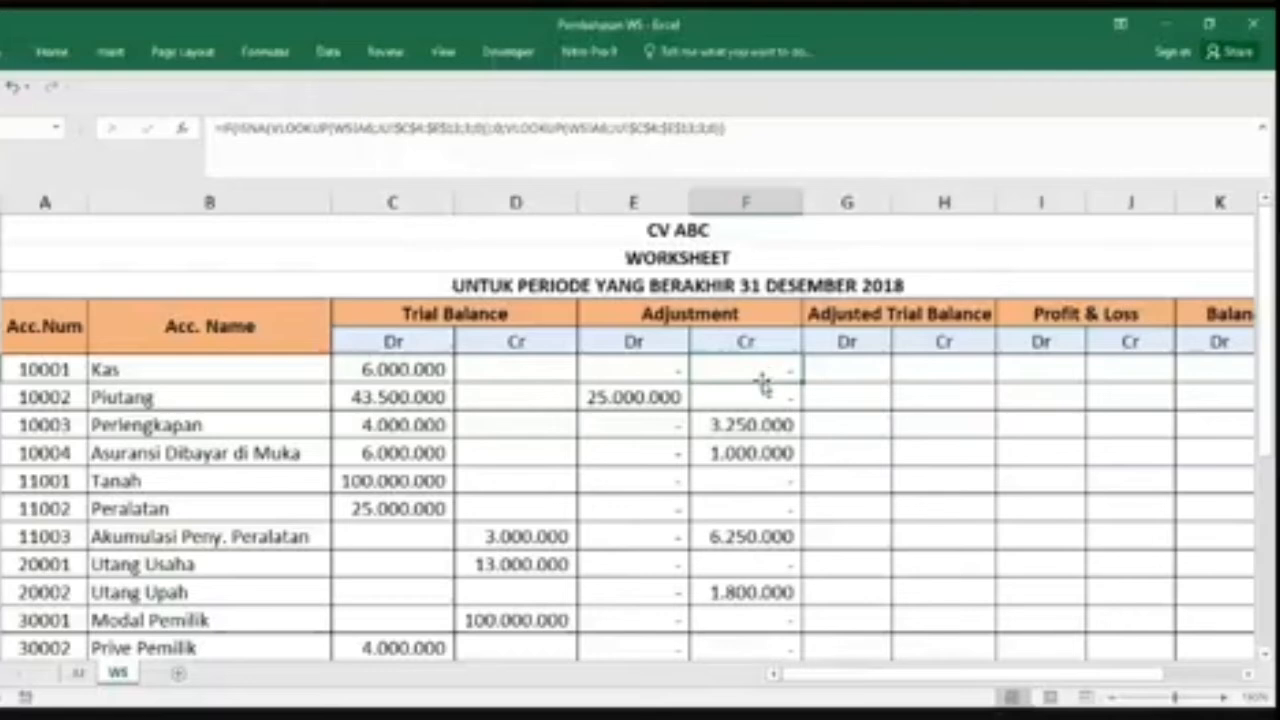
# Step: Review the completed Adjustment columns and check that their Dr and Cr sums in the Total row agree
pyautogui.scroll(-1, 911, 427)
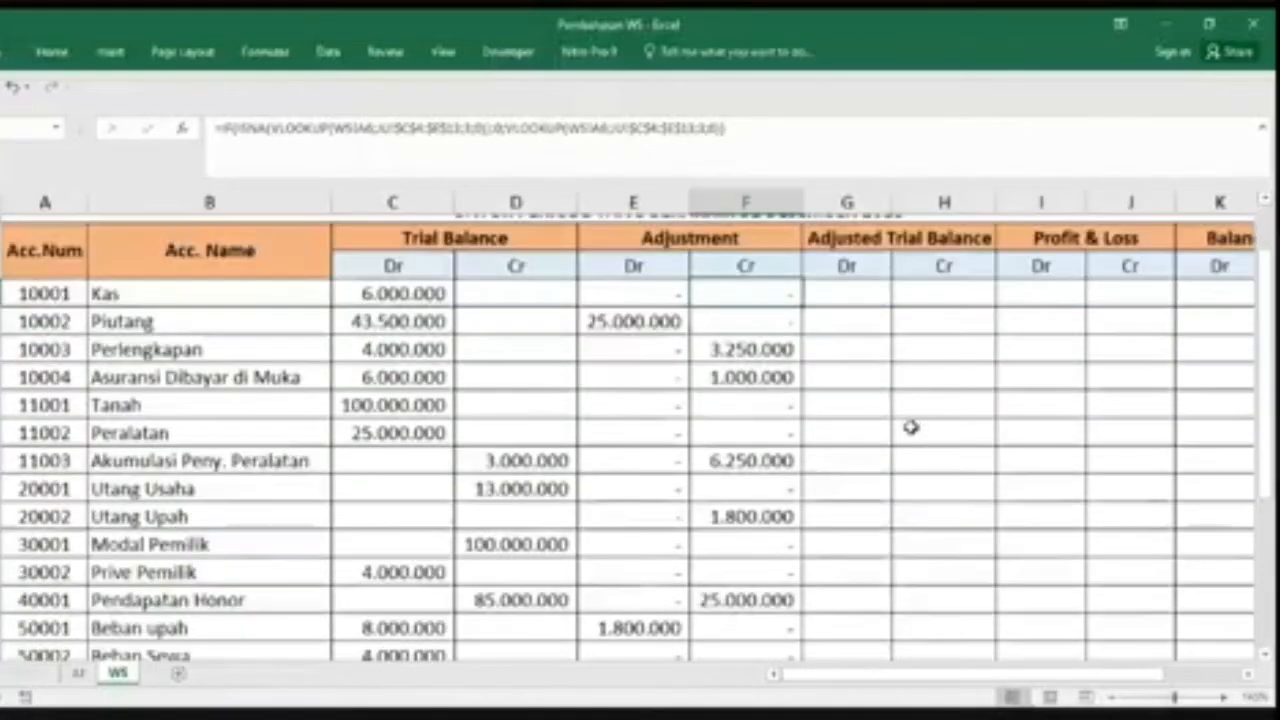
pyautogui.scroll(1, 905, 428)
pyautogui.press('Right')
pyautogui.moveTo(889, 672); pyautogui.dragTo(927, 684)
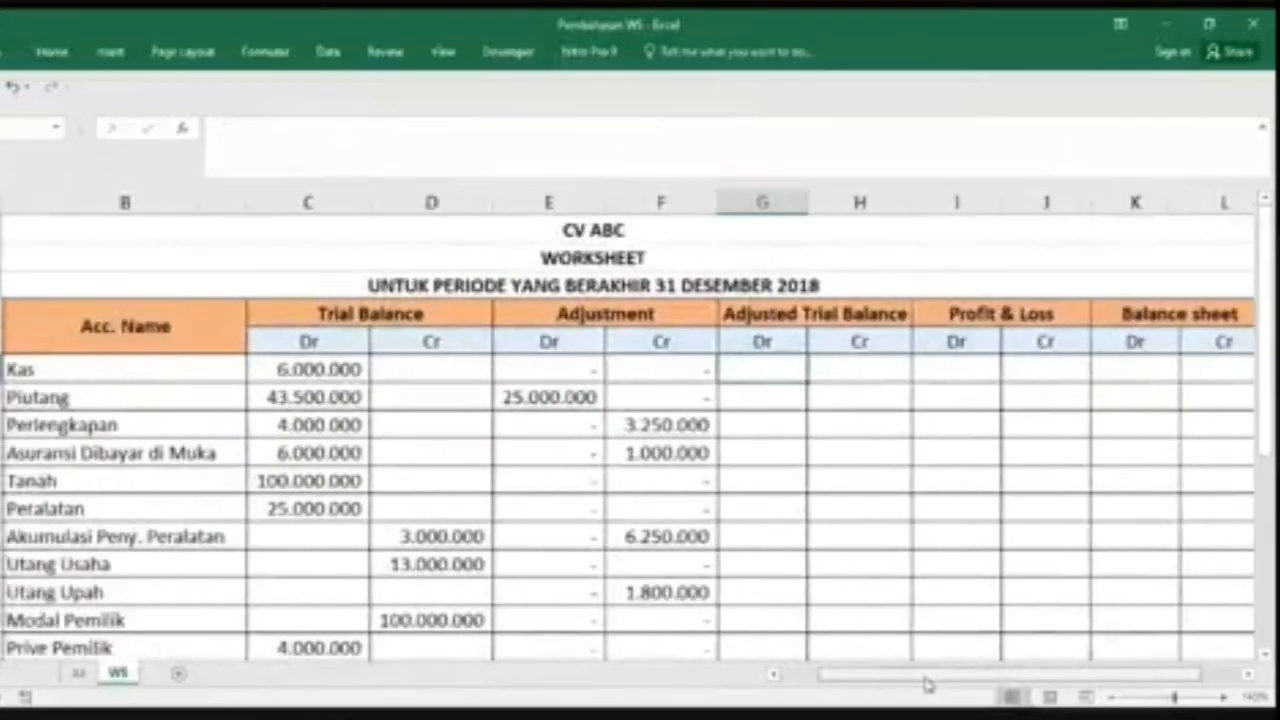
pyautogui.scroll(-4, 760, 531)
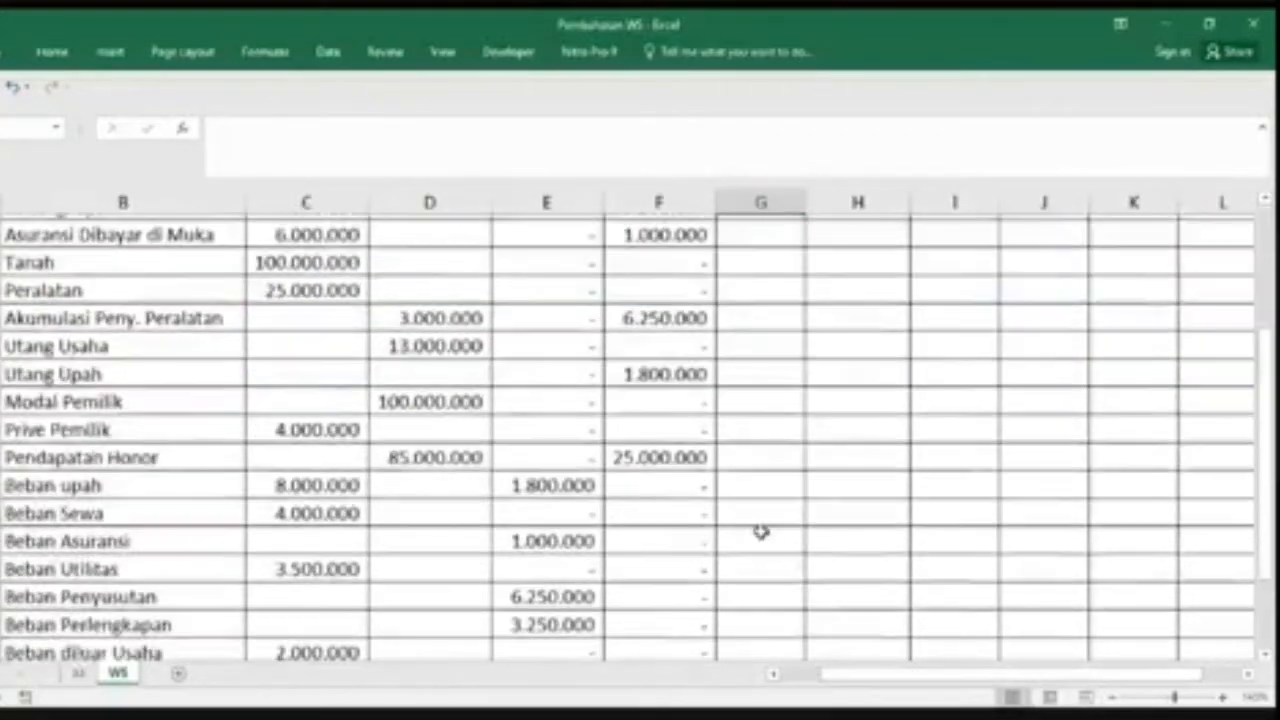
pyautogui.scroll(-2, 673, 357)
pyautogui.click(629, 428)
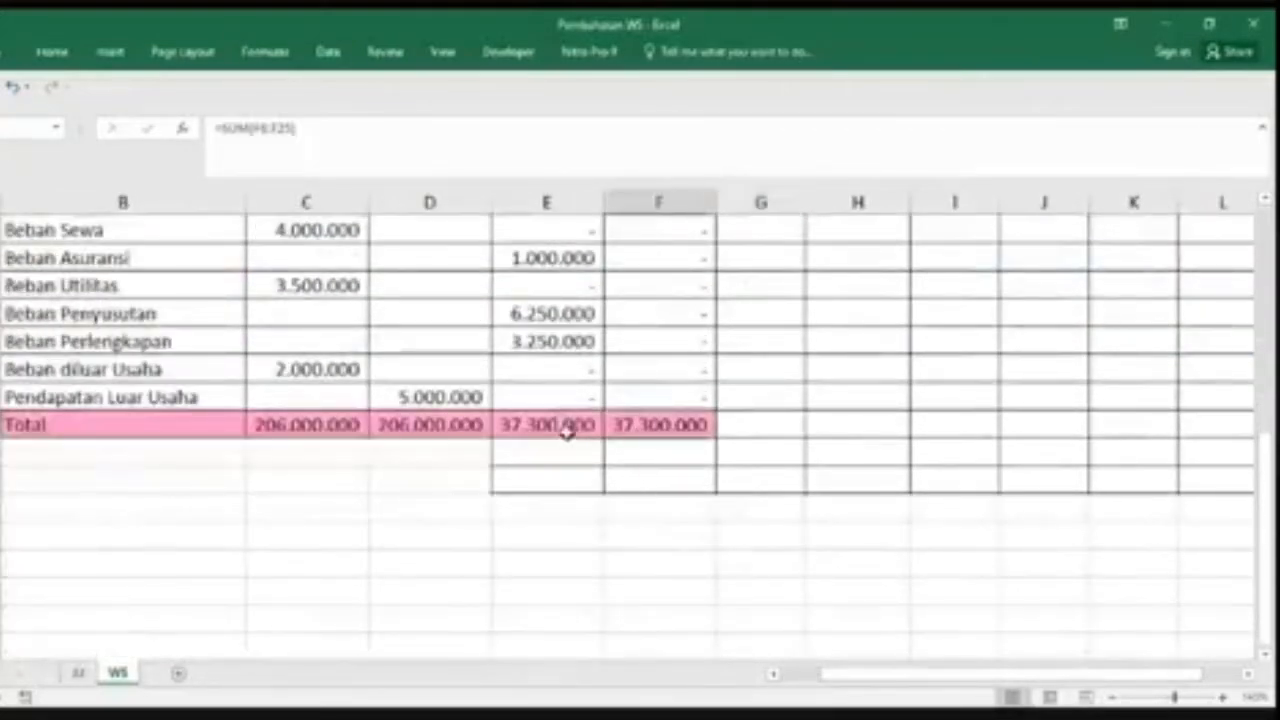
pyautogui.click(585, 425)
pyautogui.scroll(2, 680, 426)
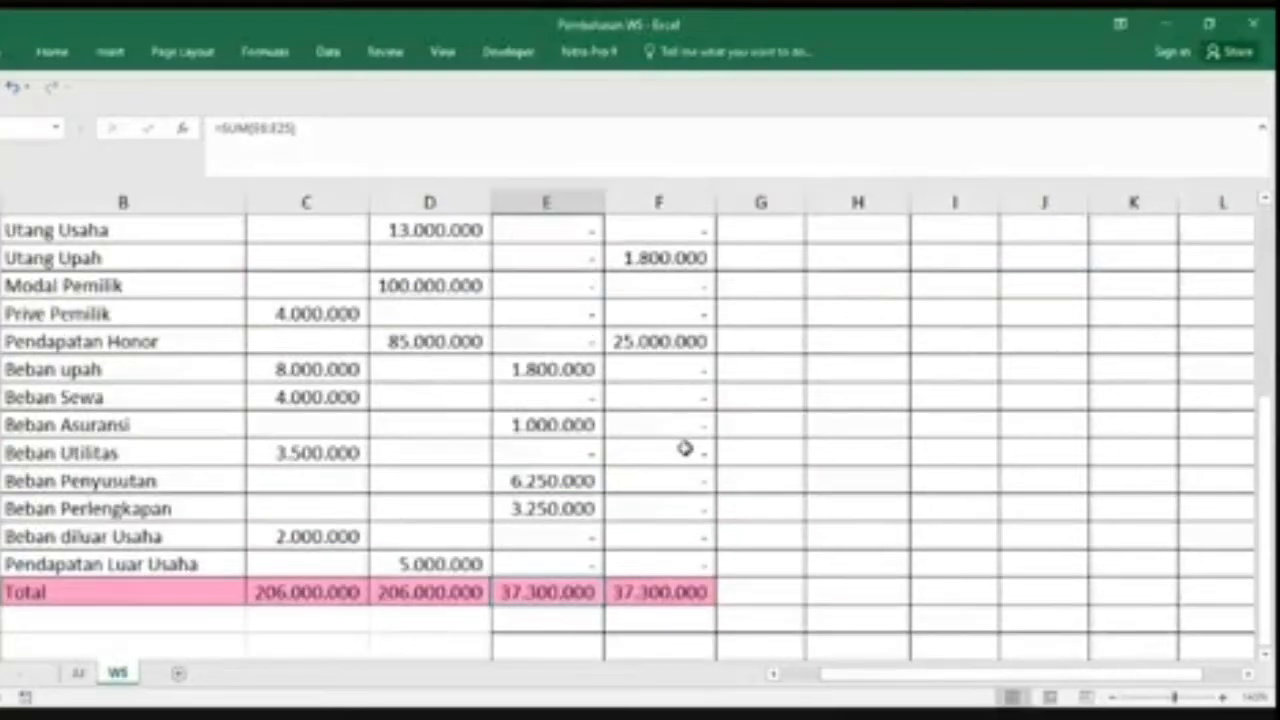
pyautogui.scroll(4, 684, 448)
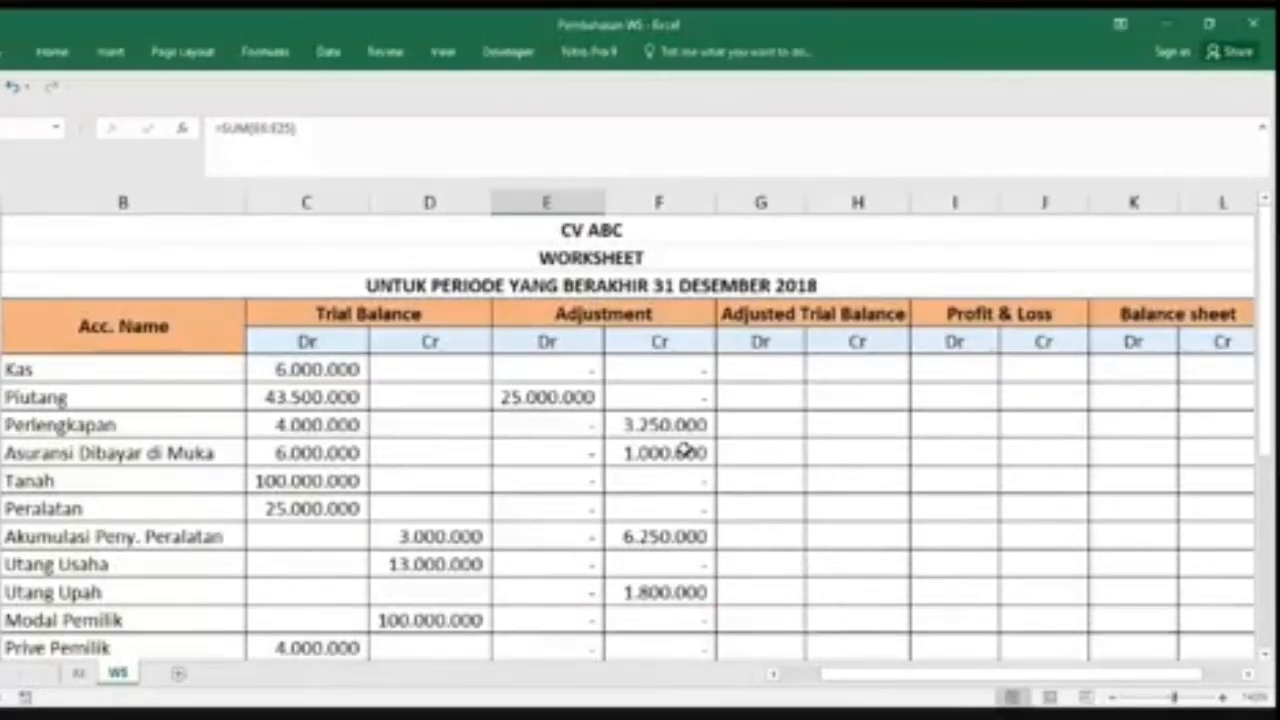
pyautogui.scroll(-5, 683, 450)
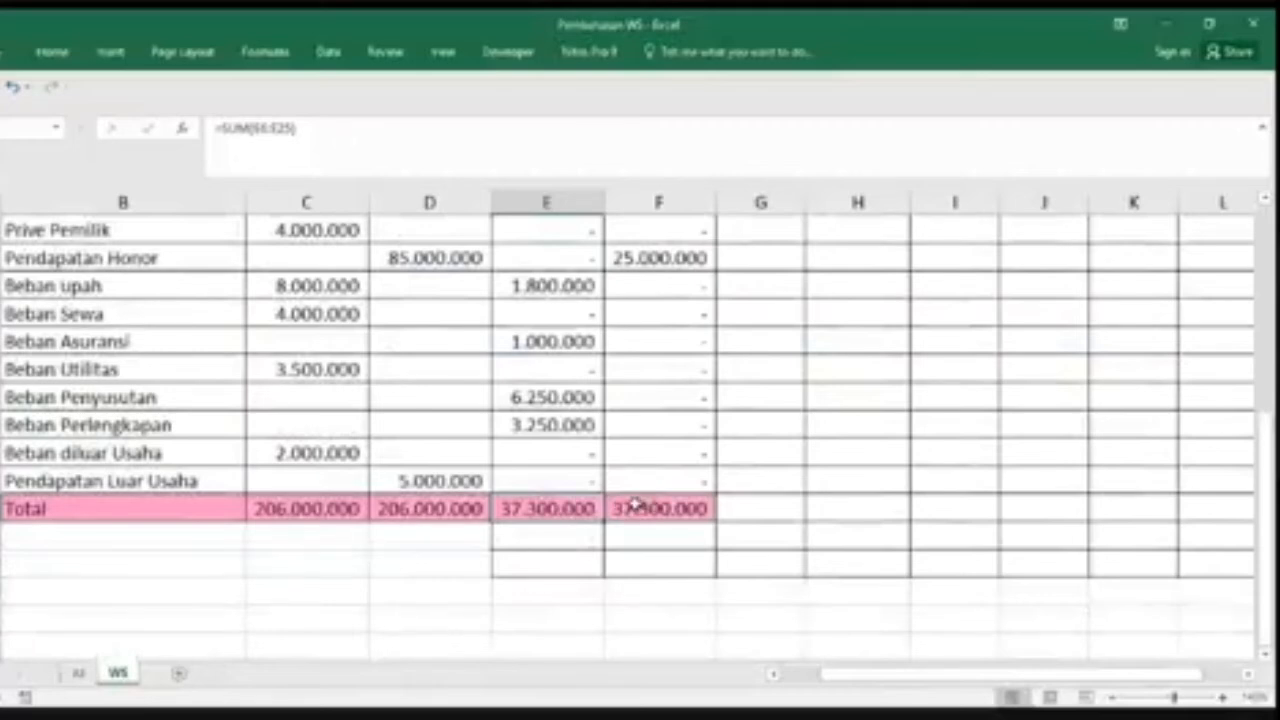
pyautogui.scroll(2, 666, 497)
pyautogui.scroll(3, 797, 485)
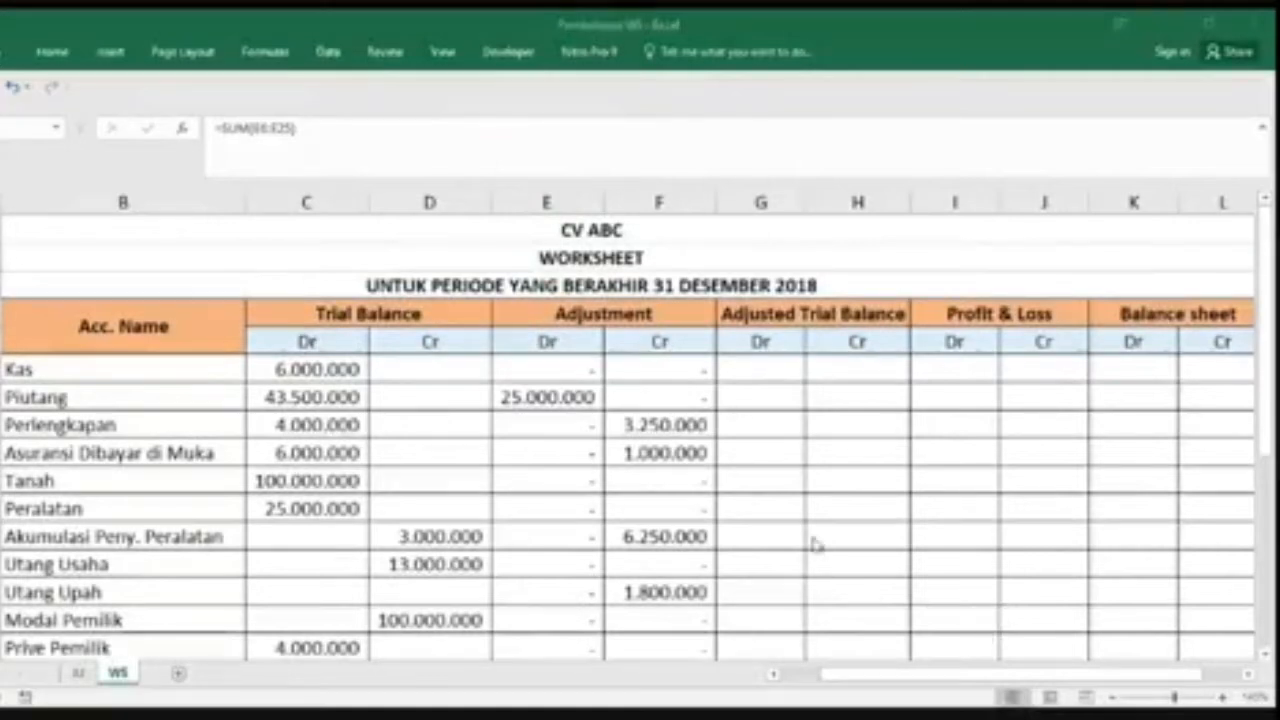
# Step: Widen column G, the Adjusted Trial Balance Dr column, slightly
pyautogui.click(763, 378)
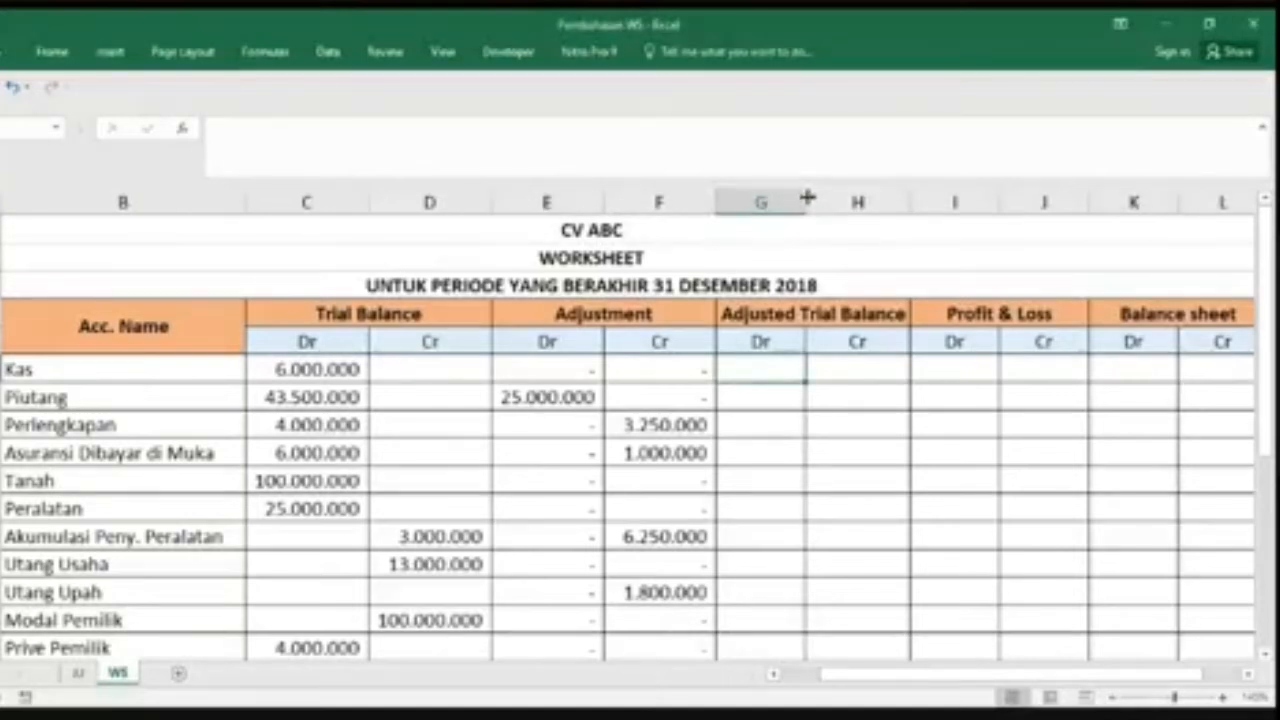
pyautogui.moveTo(810, 198); pyautogui.dragTo(815, 200)
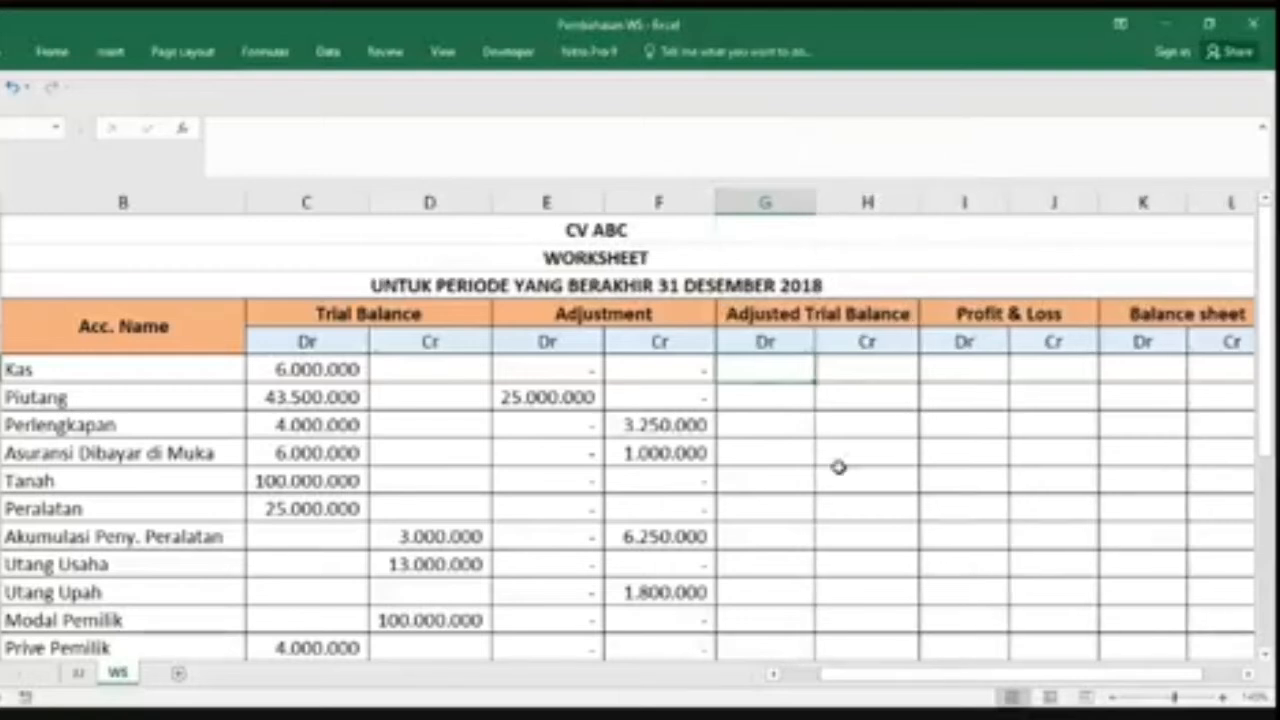
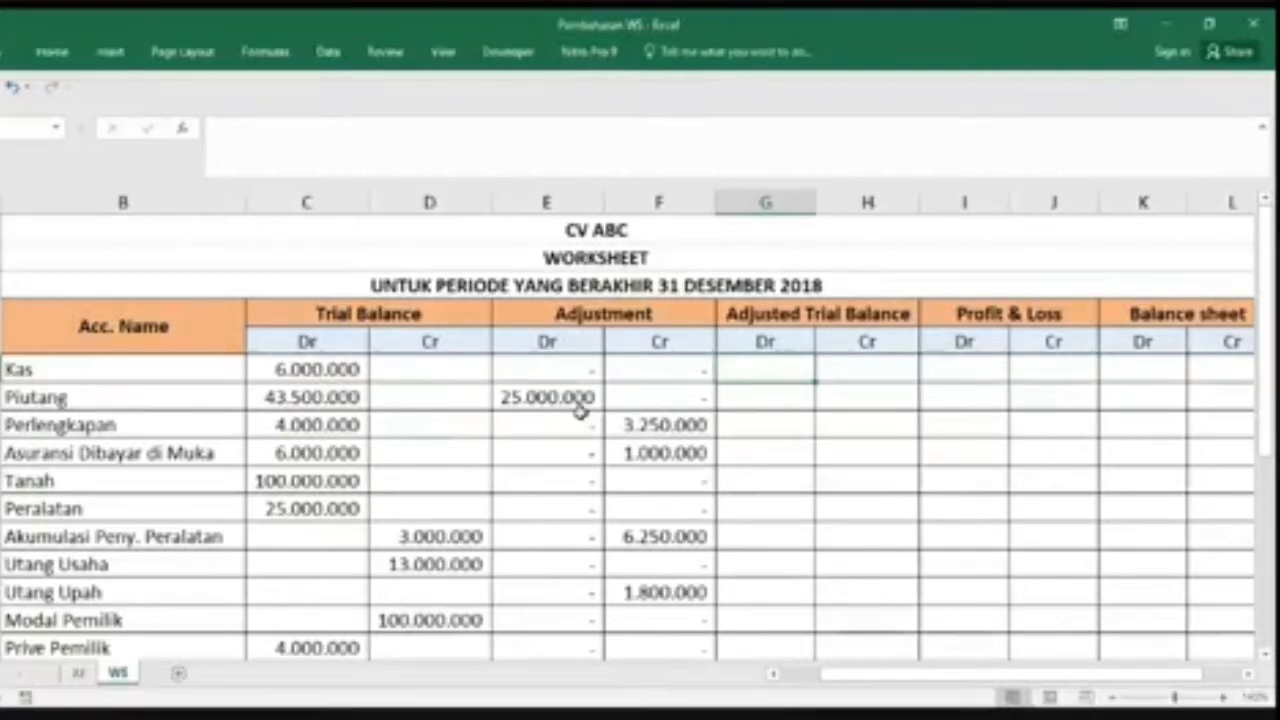
# Step: Examine the Piutang, Kas and Akumulasi Peny. Peralatan rows to see how their balances carry into the Adjusted Trial Balance
pyautogui.click(791, 395)
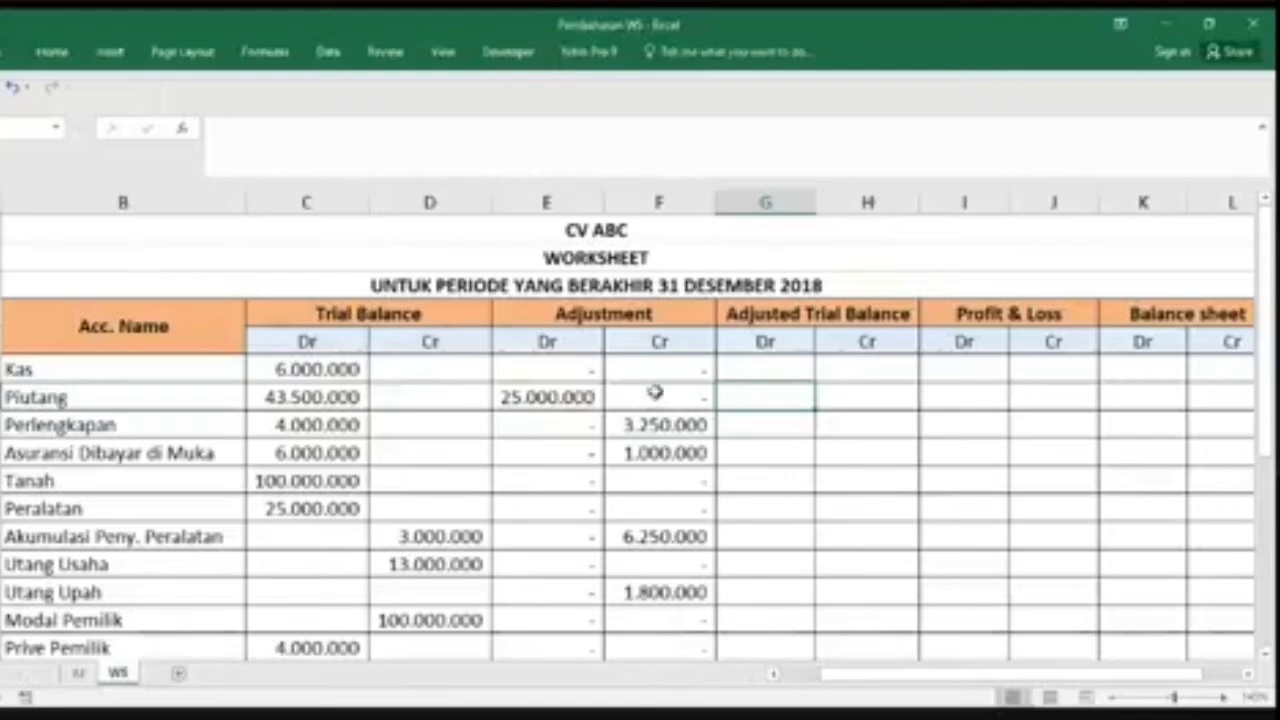
pyautogui.click(799, 366)
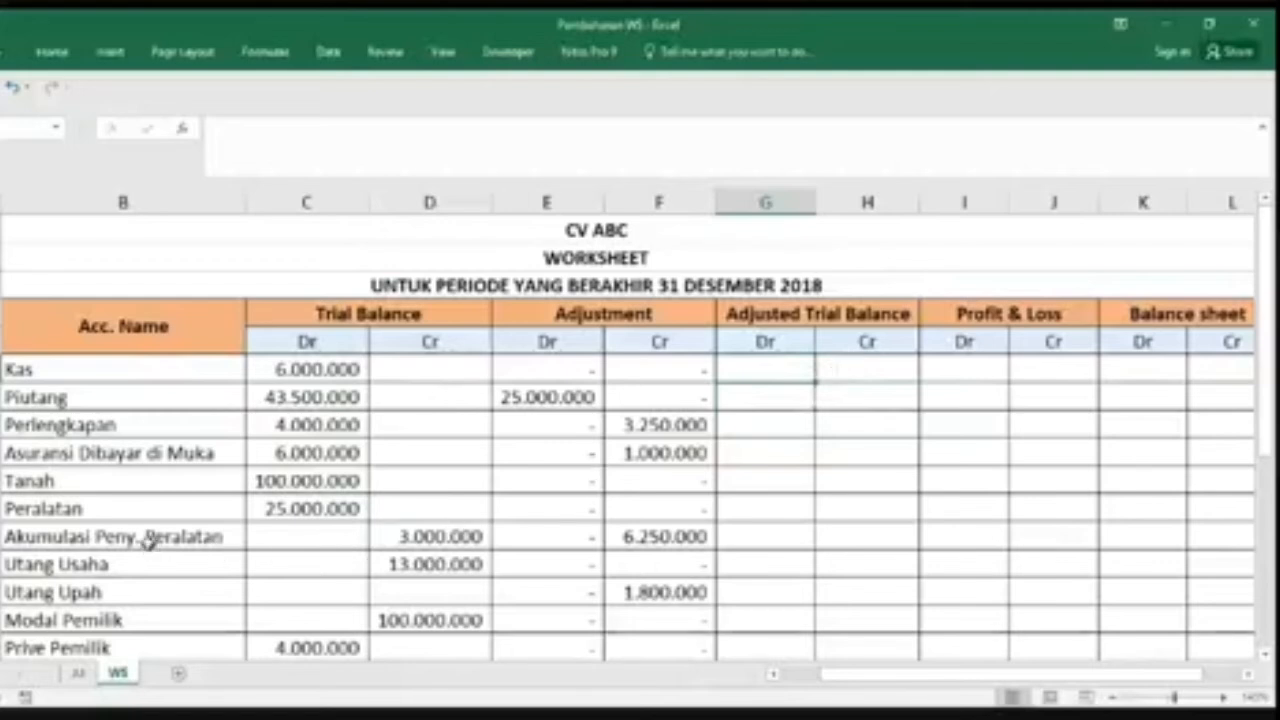
pyautogui.click(453, 535)
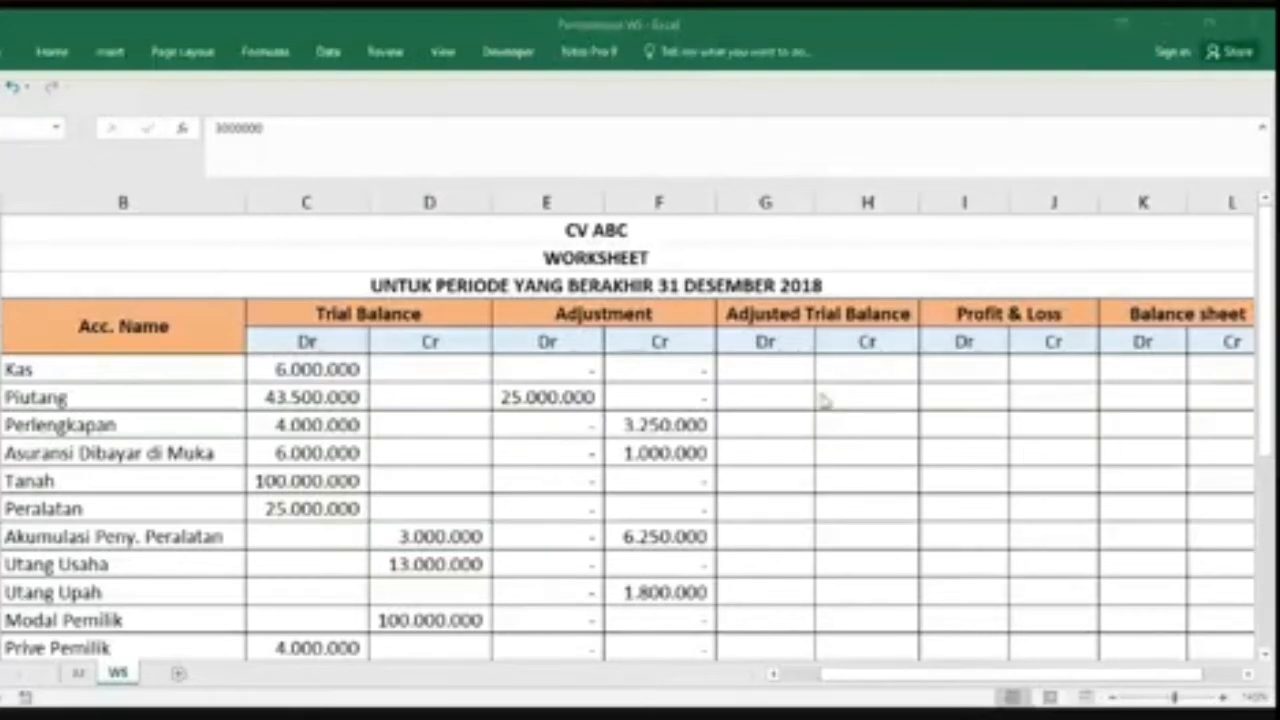
# Step: Begin an IF formula in the Kas row's Adjusted Trial Balance Dr cell with the logical test C6+E6>D6+F6
pyautogui.hotkey('alt', 'Tab')
pyautogui.click(768, 363)
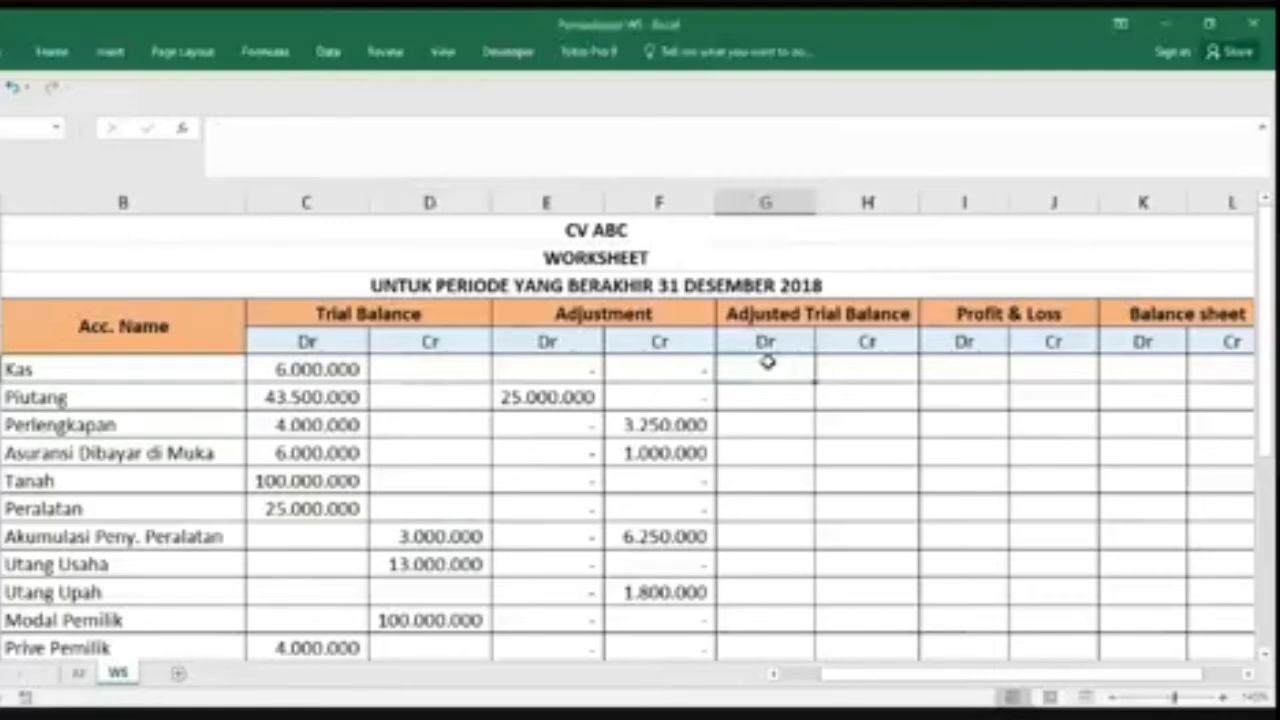
pyautogui.write('=')
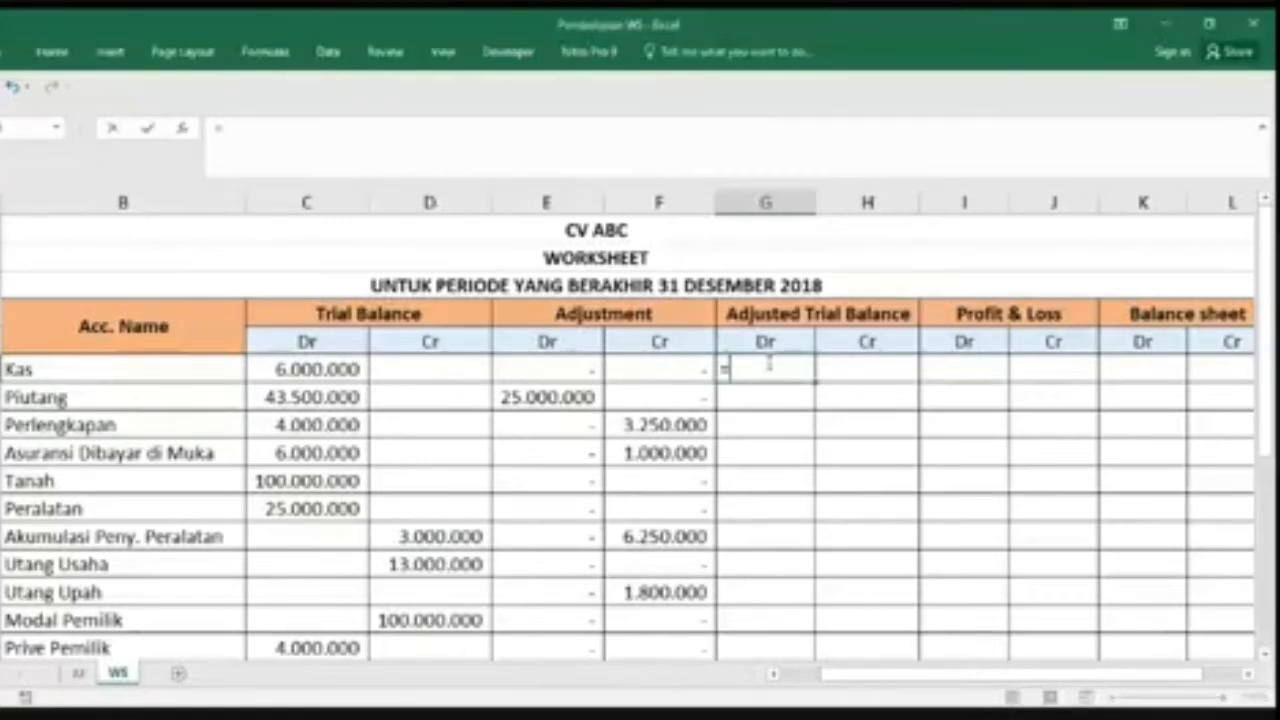
pyautogui.write('IF(')
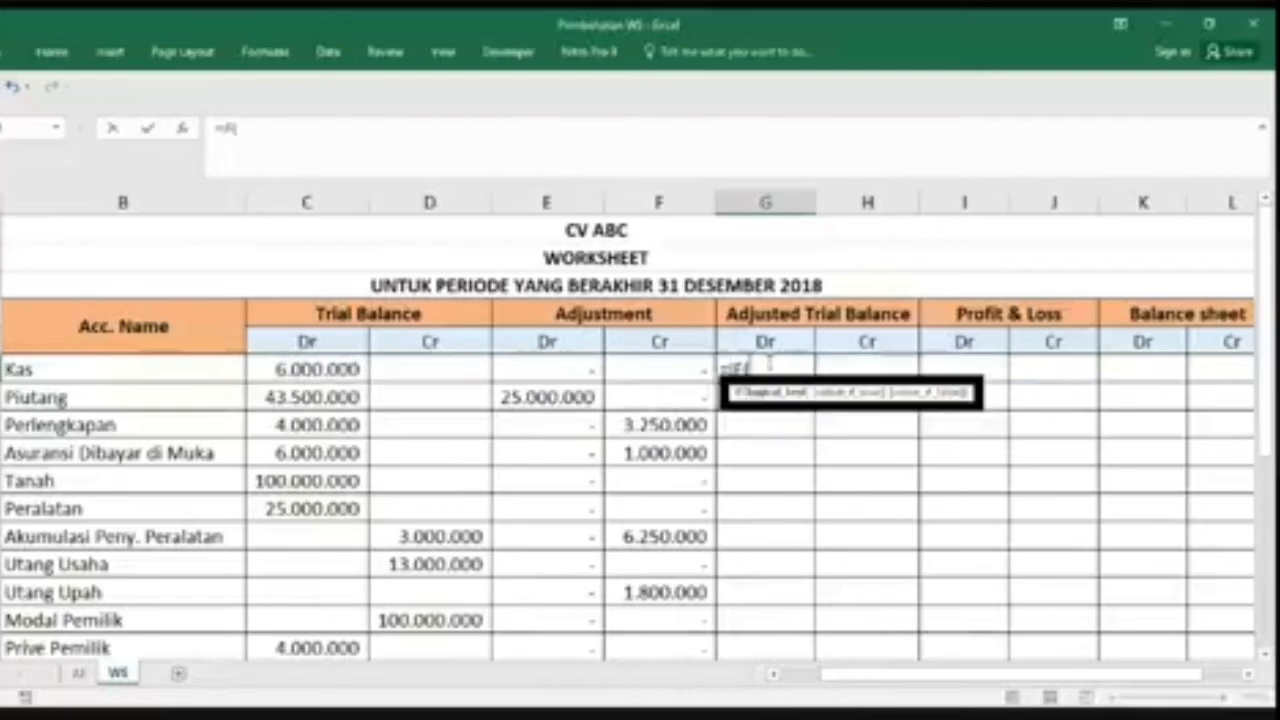
pyautogui.click(341, 368)
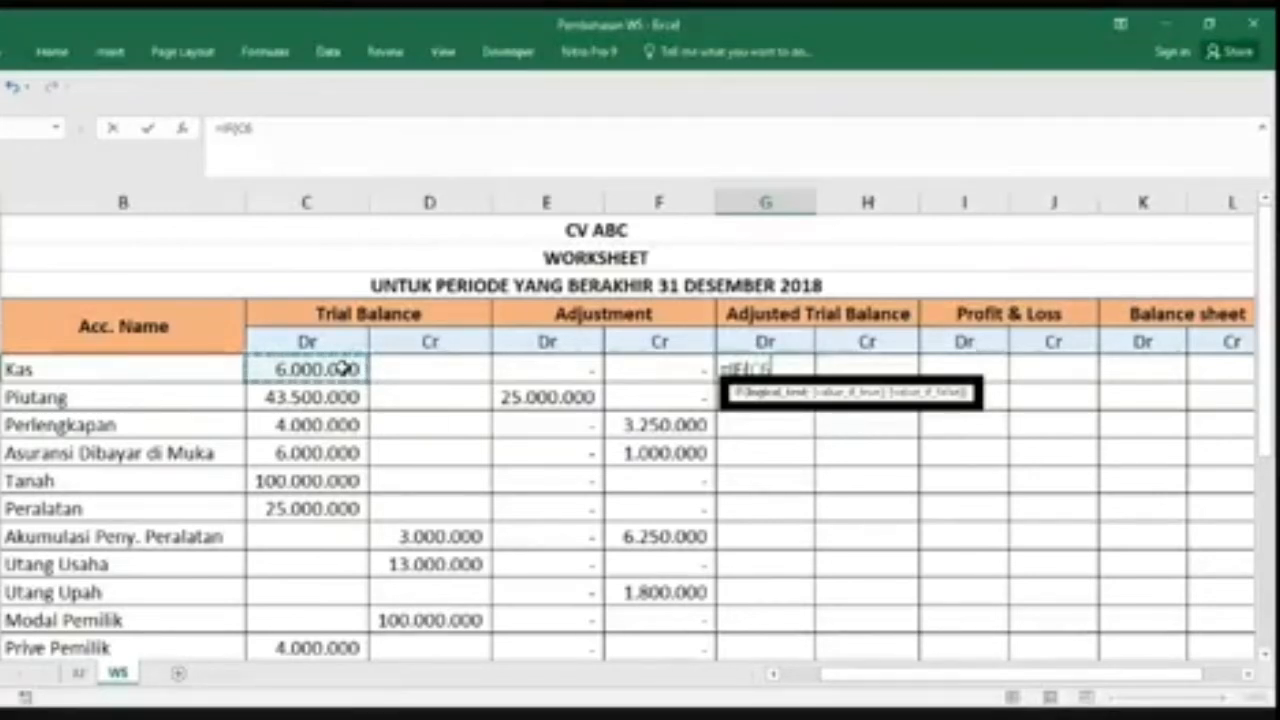
pyautogui.write('>')
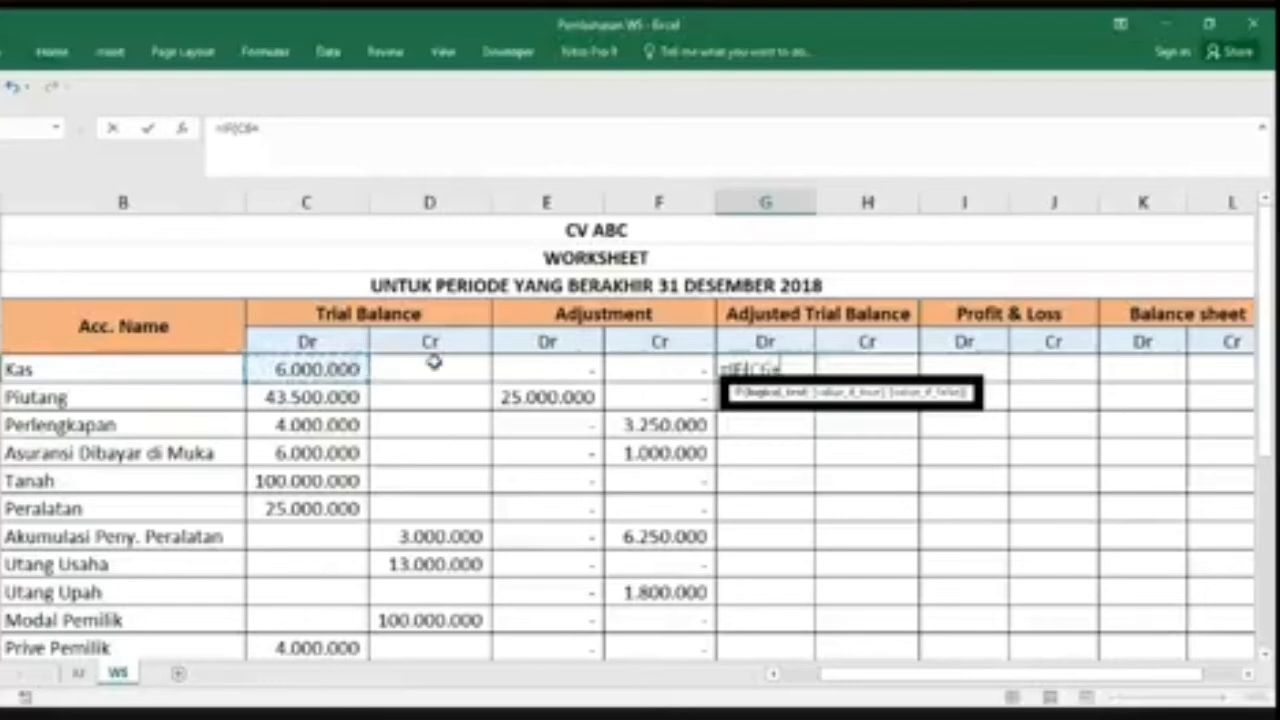
pyautogui.click(541, 363)
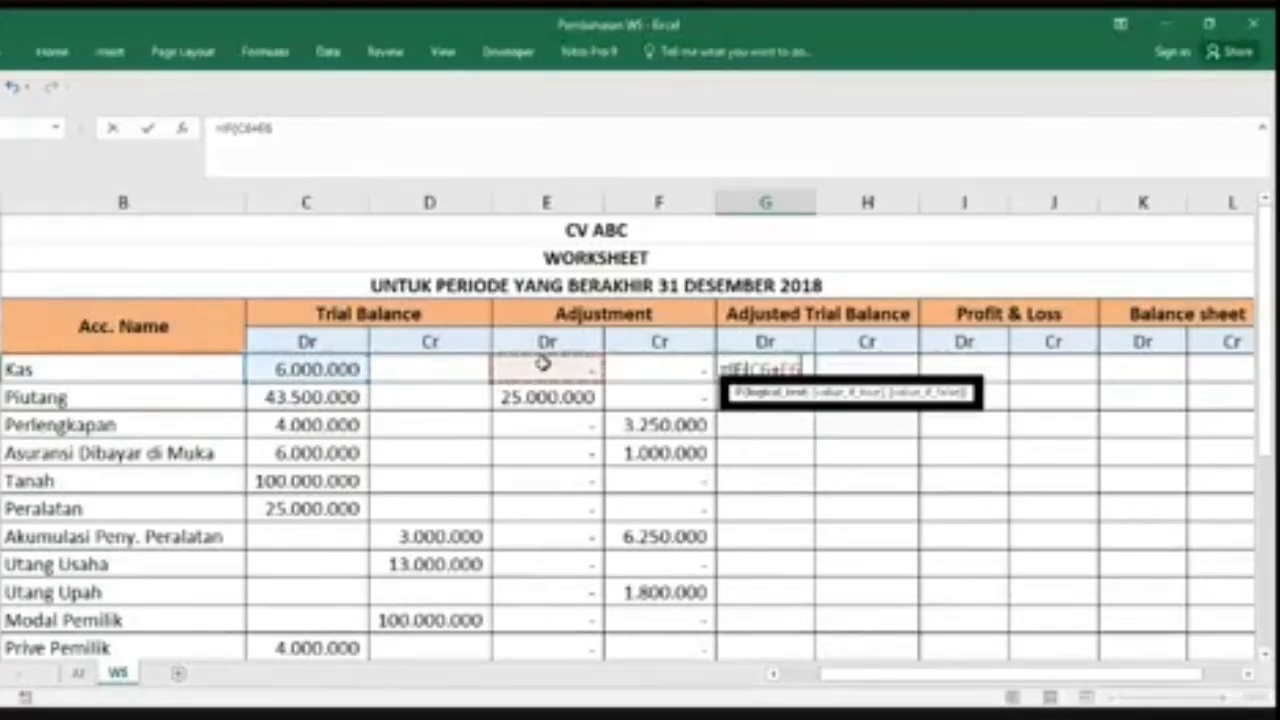
pyautogui.write(',')
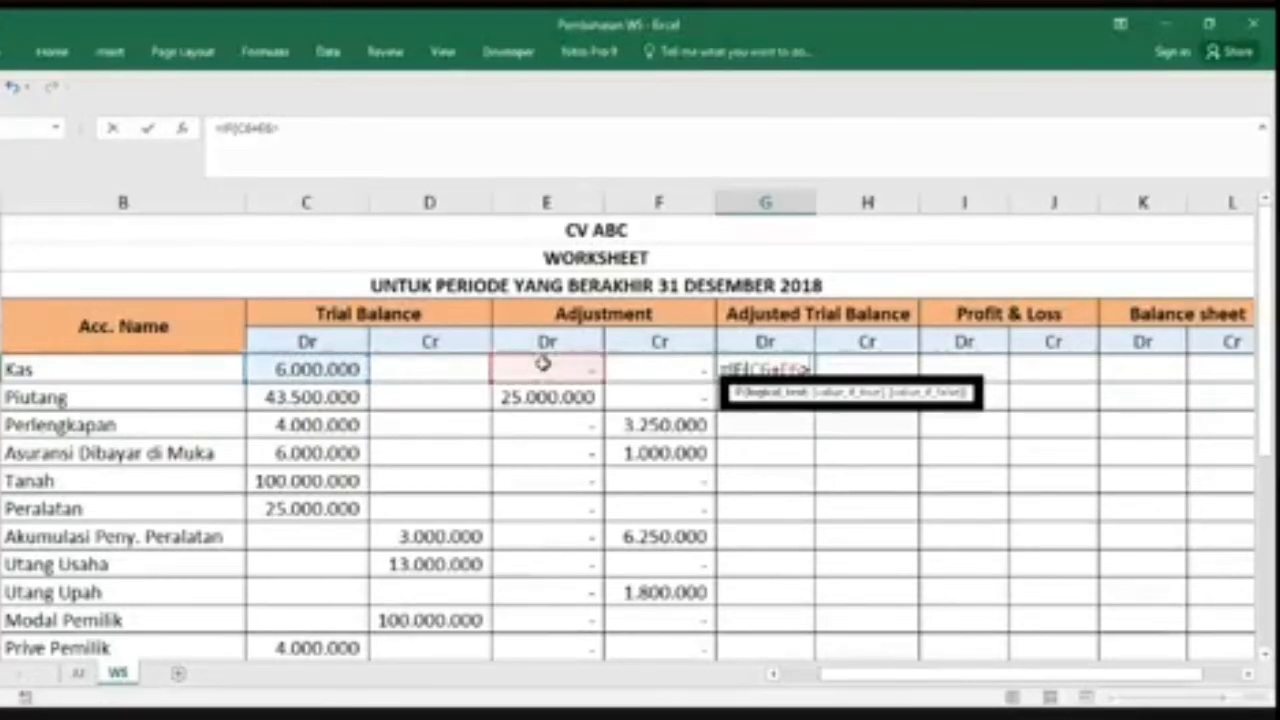
pyautogui.click(418, 366)
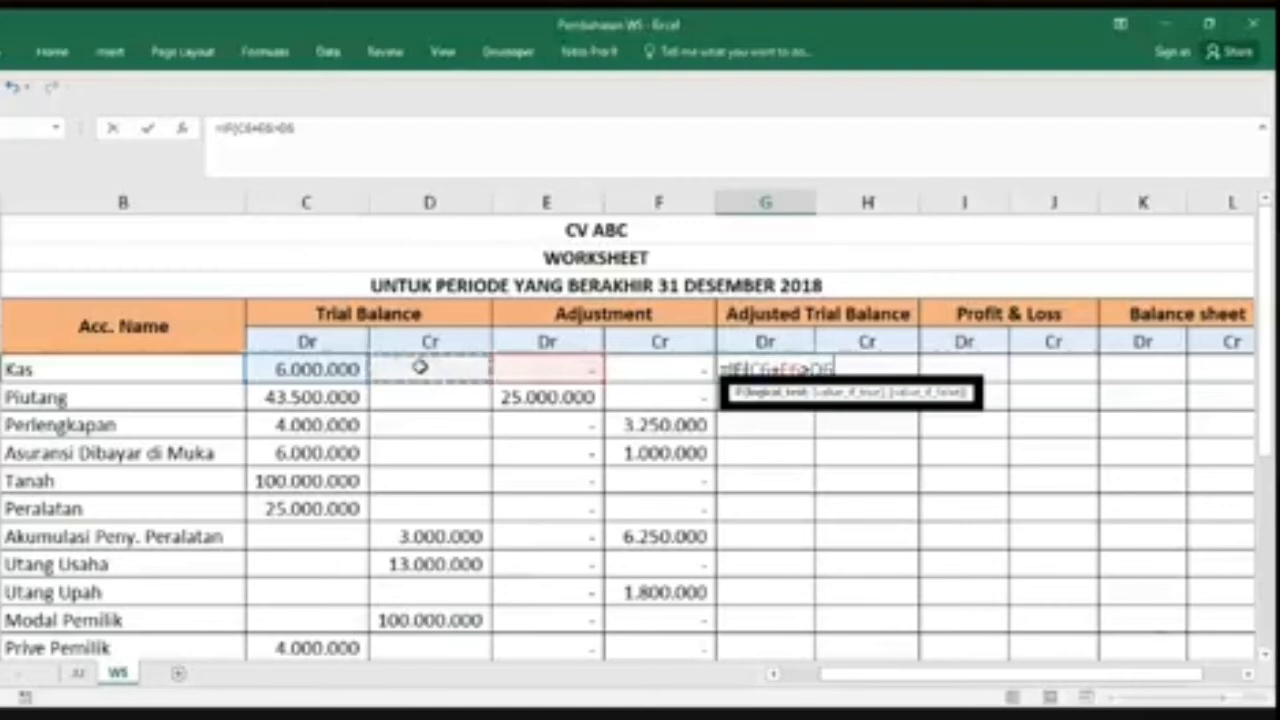
pyautogui.write('+')
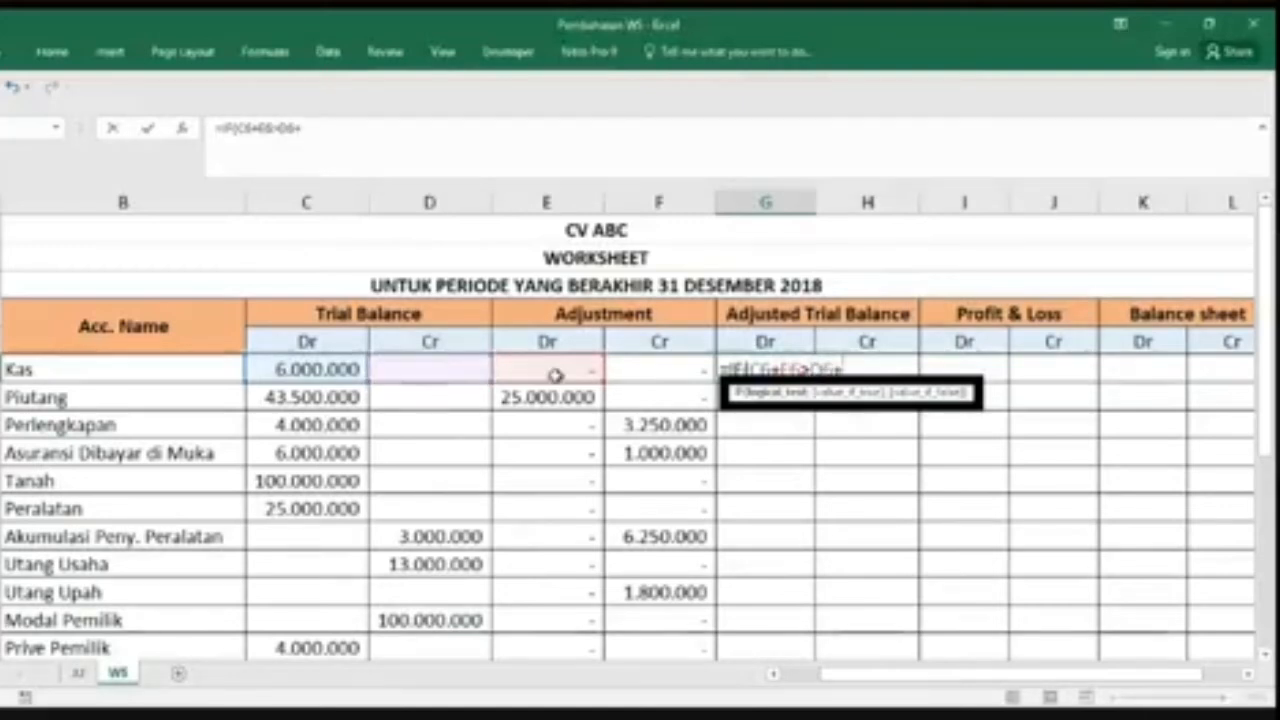
pyautogui.click(641, 370)
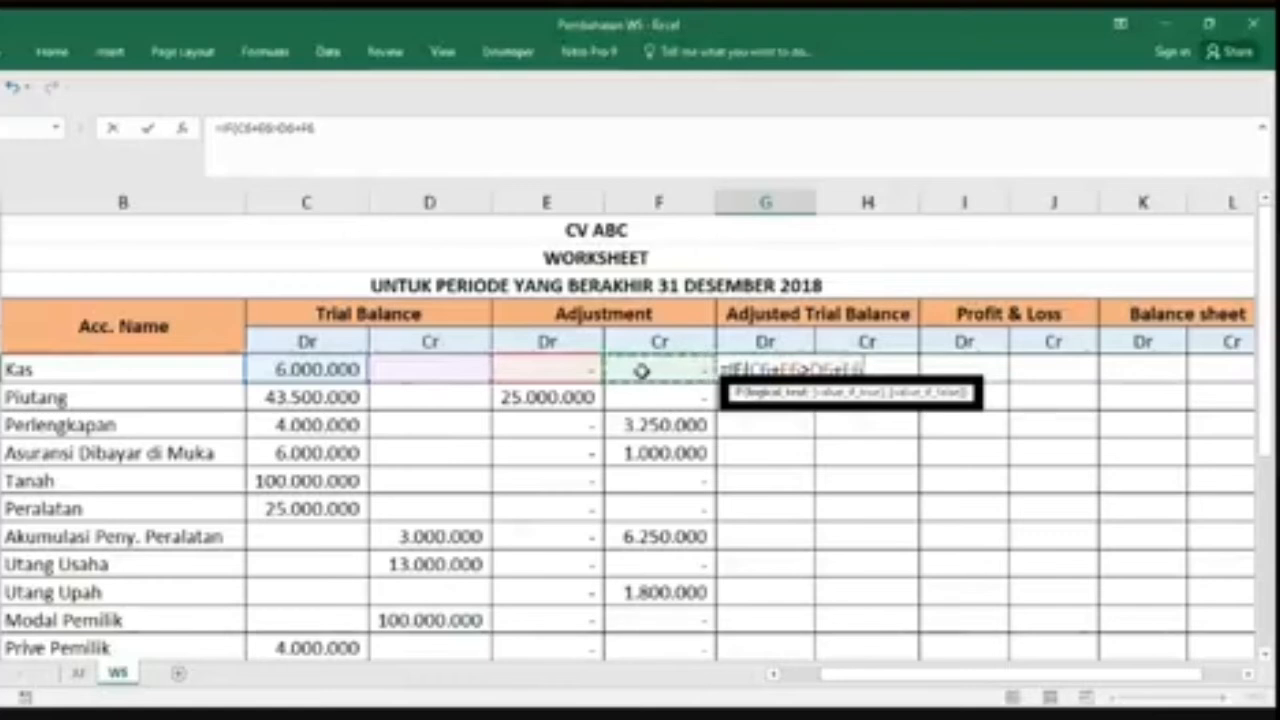
# Step: Complete the IF formula in G6 with C6+E6-F6 as the value if true and 0 as the value if false
pyautogui.write(',')
pyautogui.write('C6')
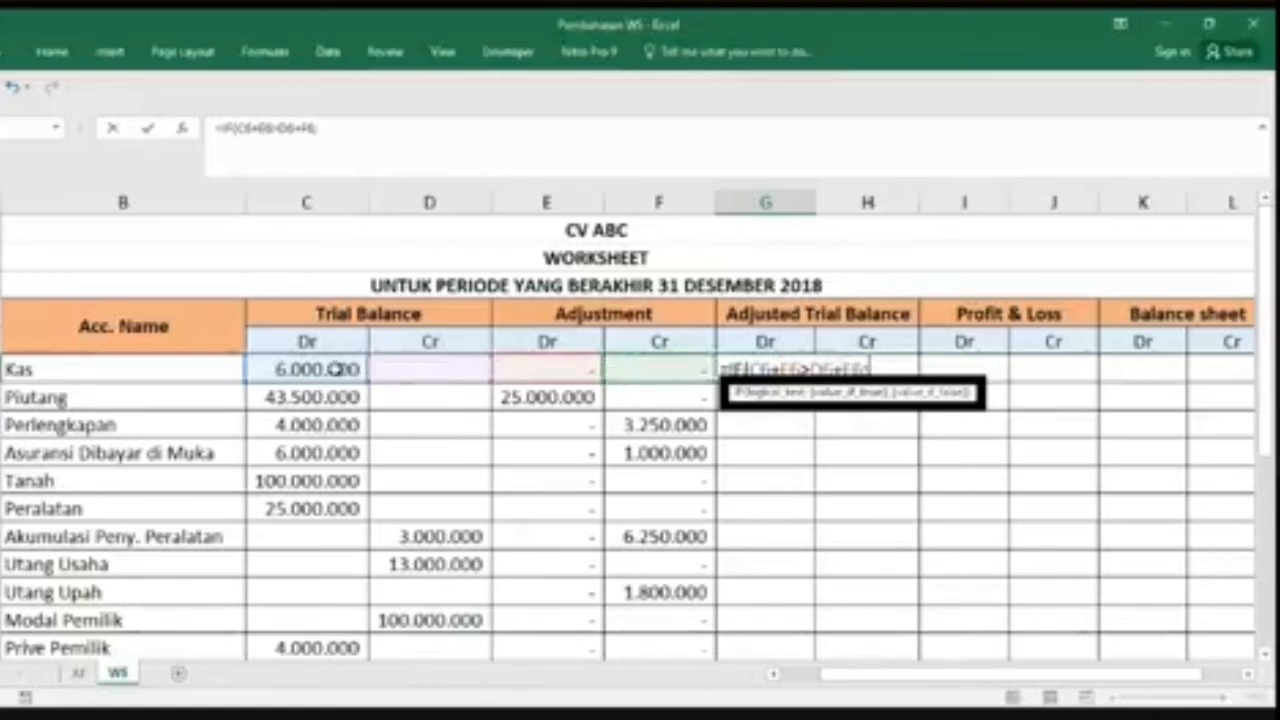
pyautogui.click(336, 370)
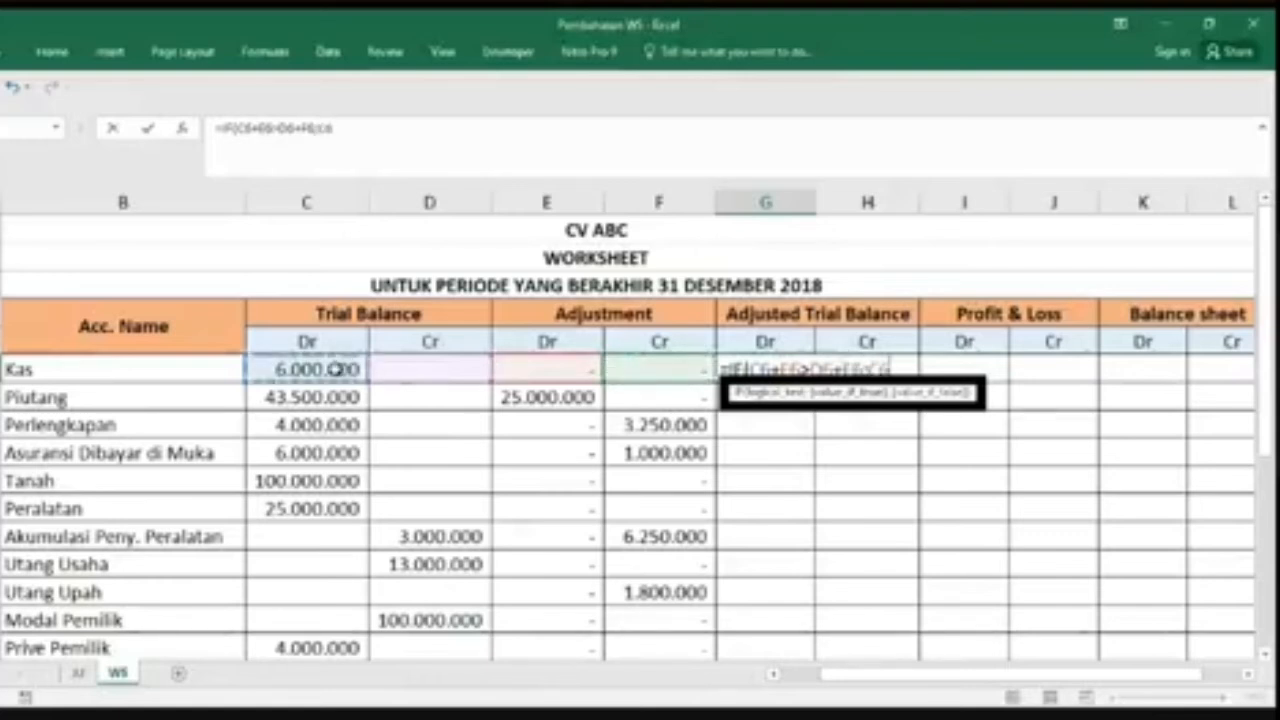
pyautogui.write('+')
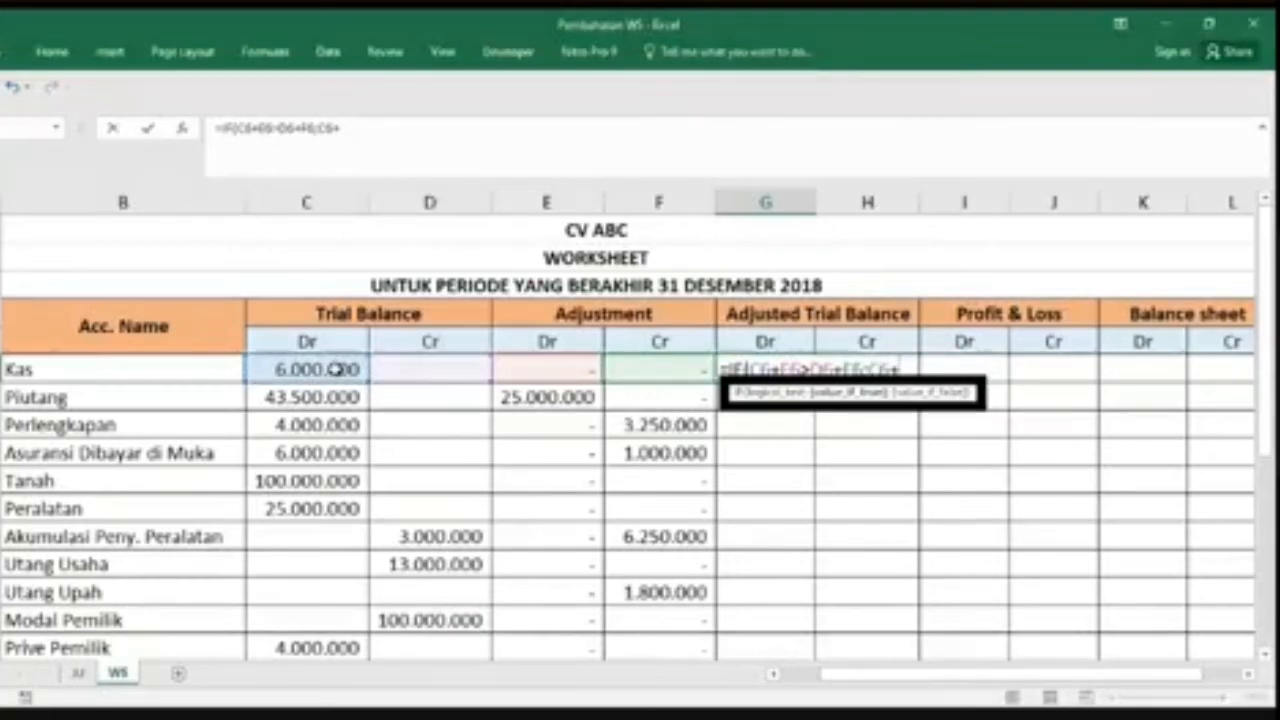
pyautogui.click(525, 362)
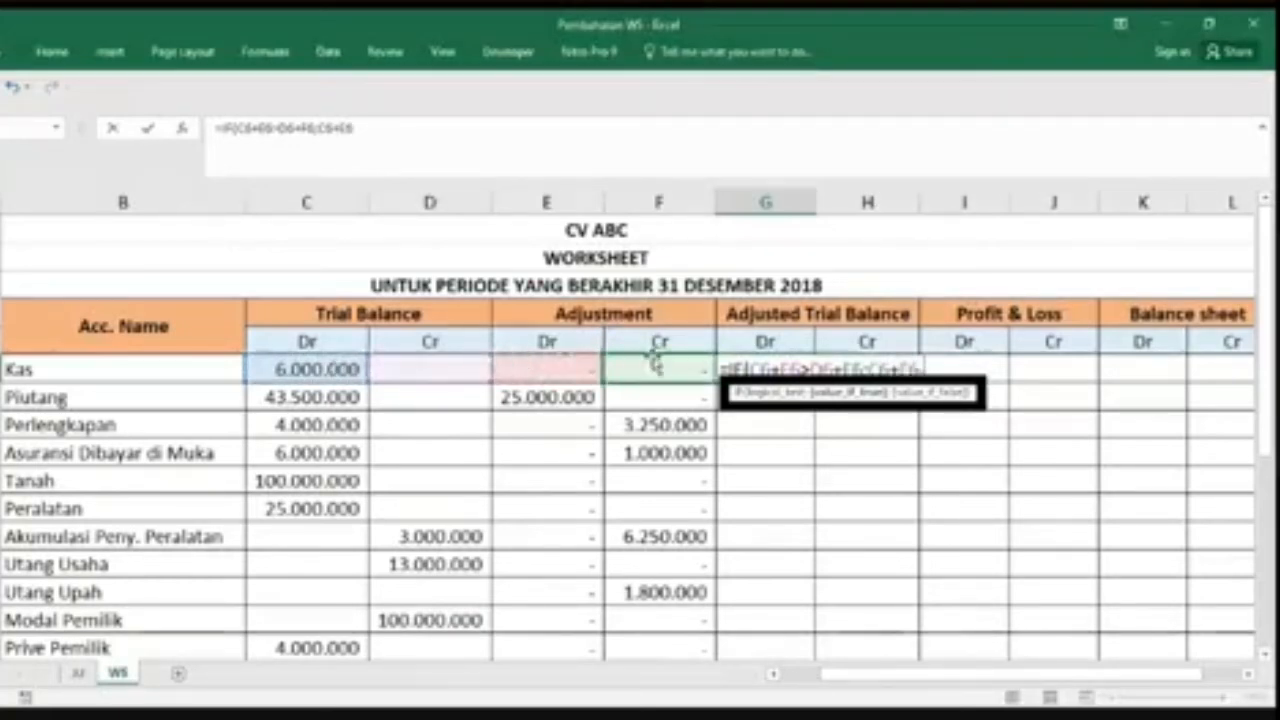
pyautogui.write('-')
pyautogui.click(652, 366)
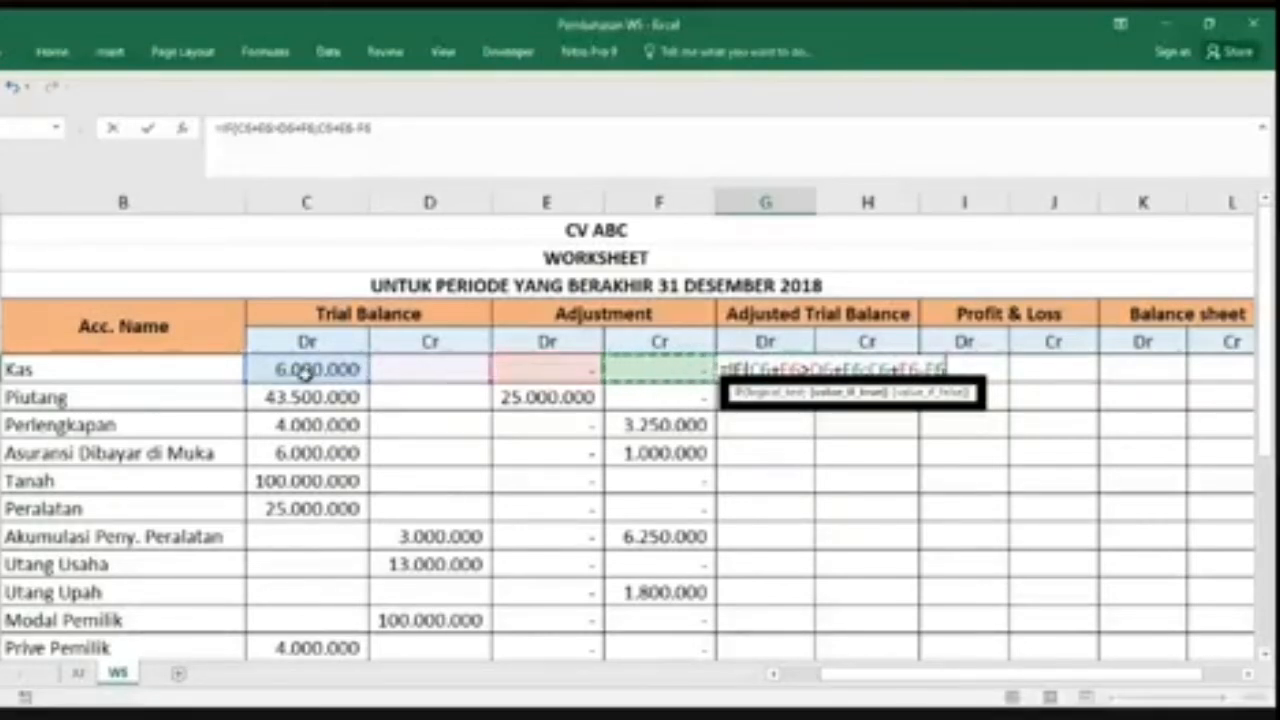
pyautogui.write(',')
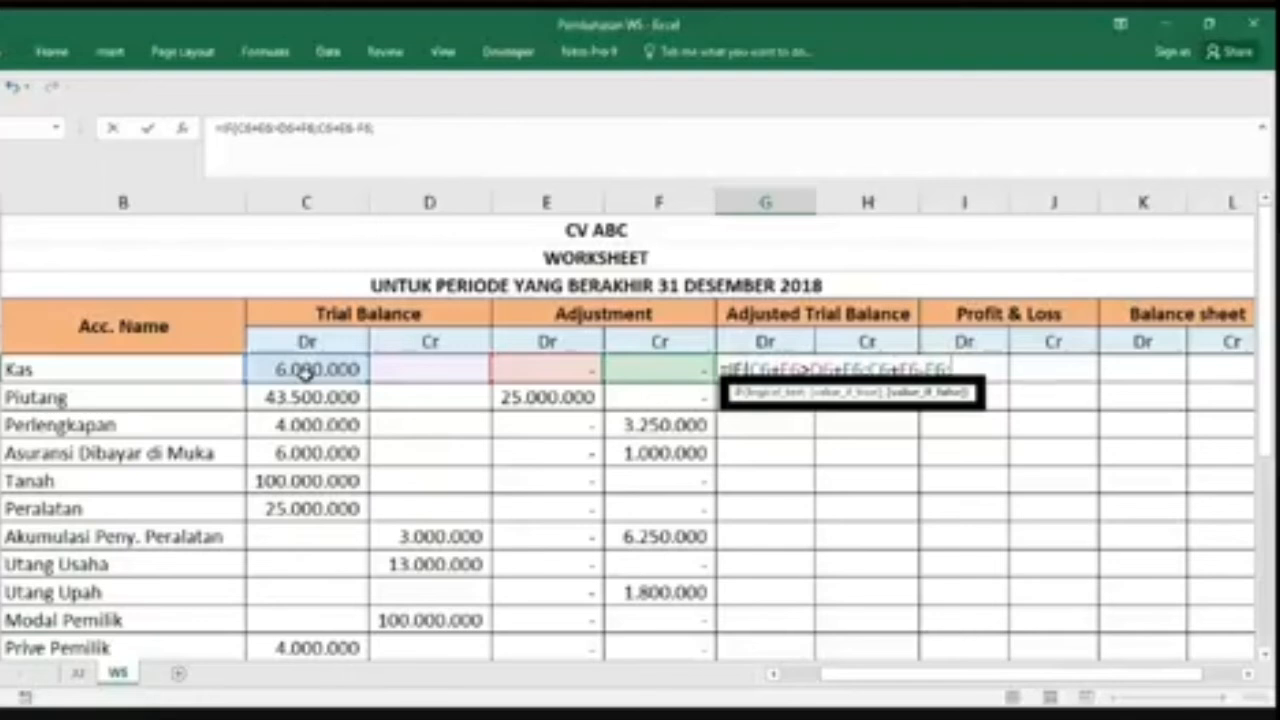
pyautogui.write('0')
pyautogui.press('Return')
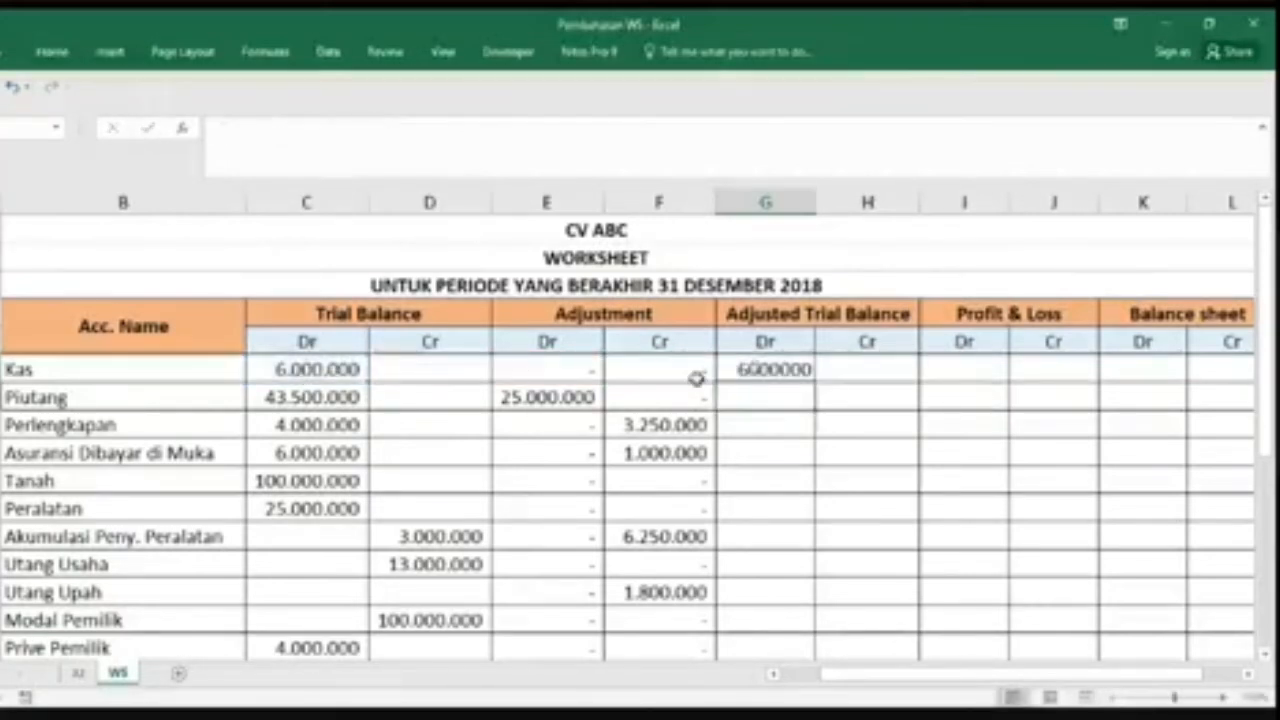
# Step: Fill the G6 formula down the Adjusted Trial Balance Dr column for all remaining accounts
pyautogui.click(778, 367)
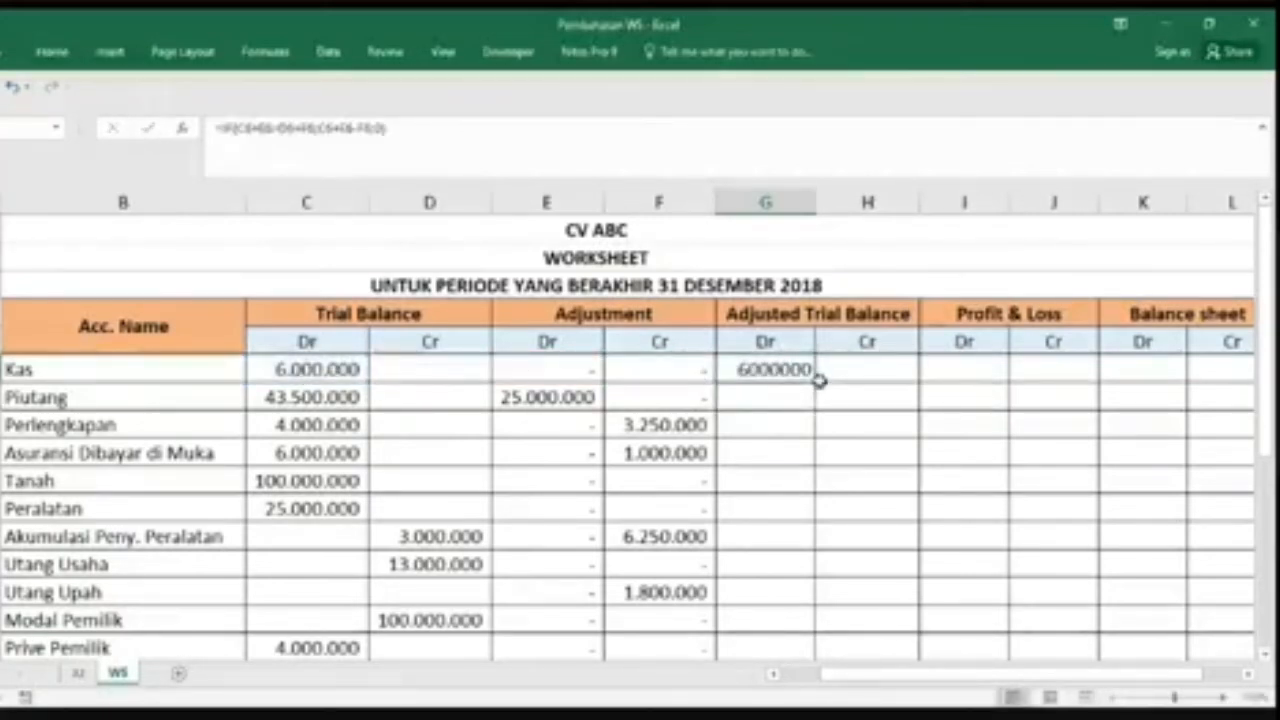
pyautogui.moveTo(813, 381); pyautogui.dragTo(802, 404)
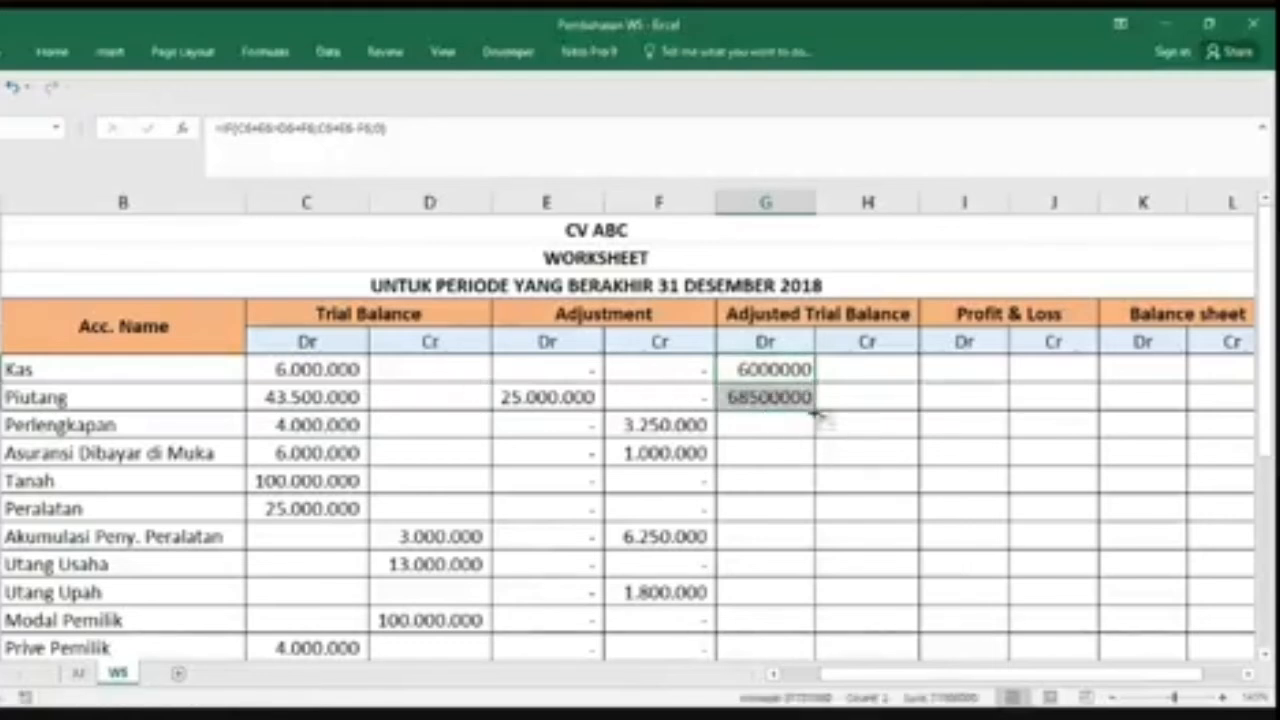
pyautogui.moveTo(815, 418); pyautogui.dragTo(812, 430)
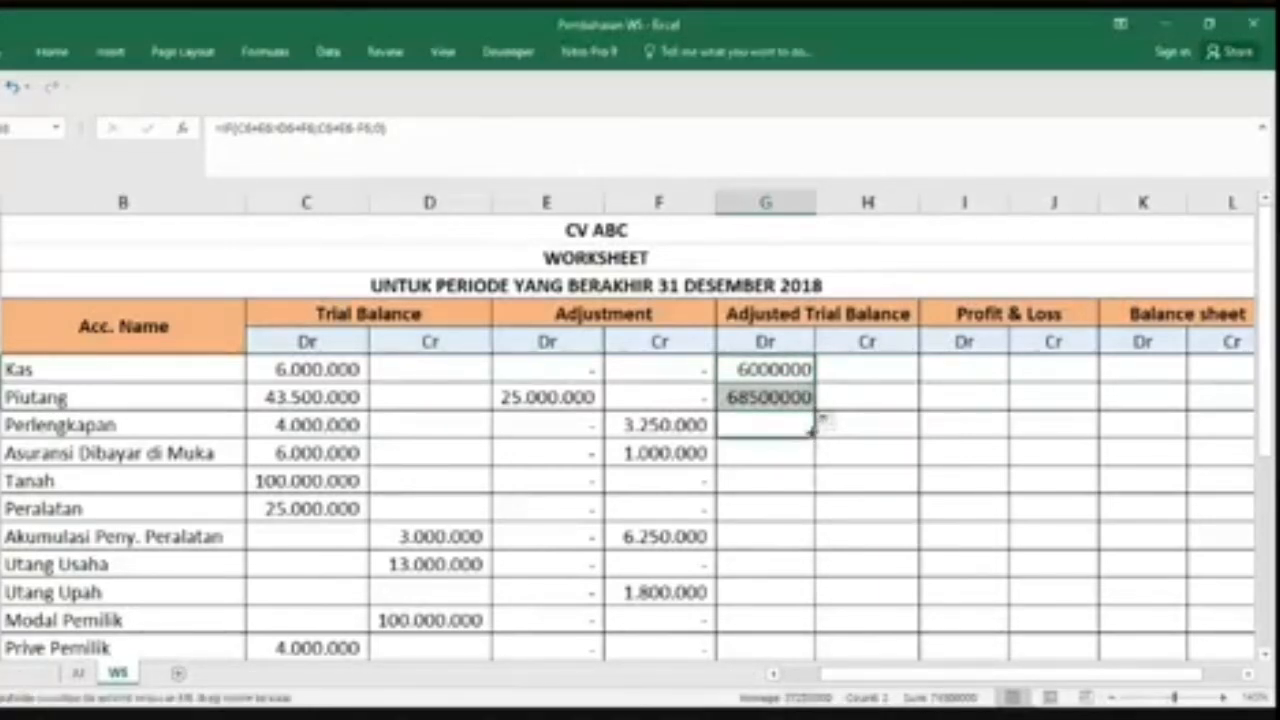
pyautogui.moveTo(812, 430); pyautogui.dragTo(814, 435)
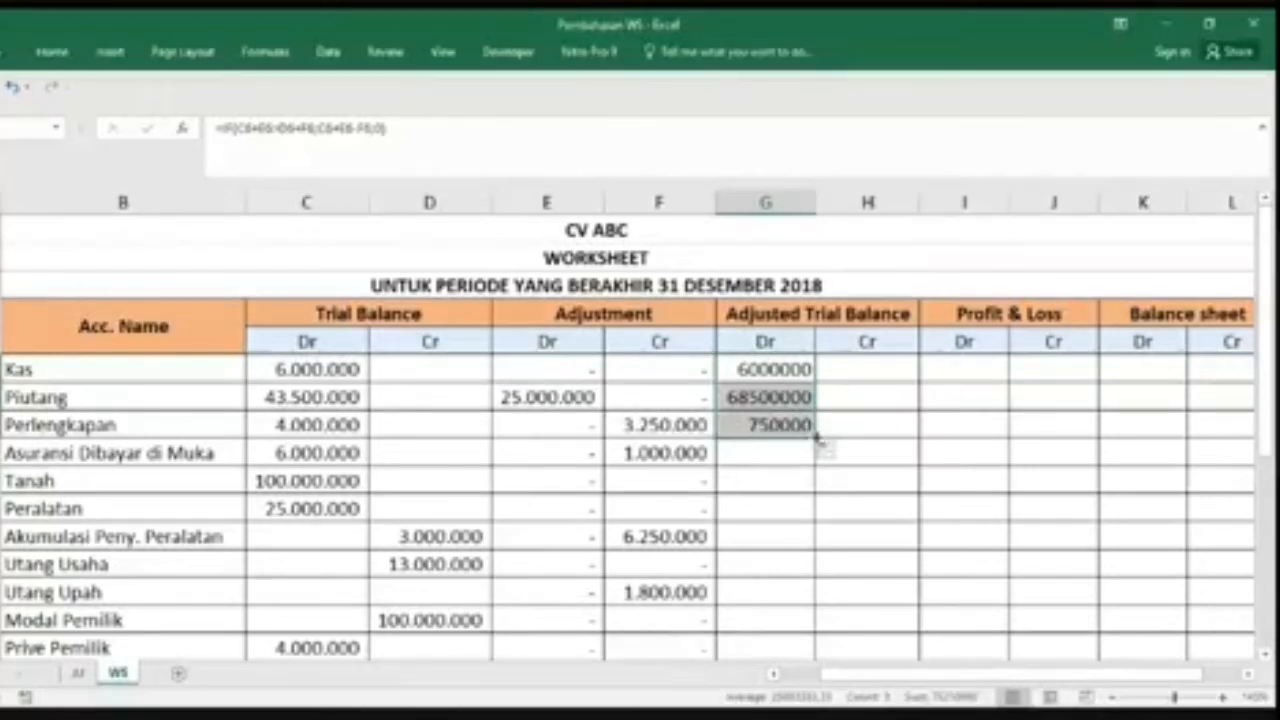
pyautogui.doubleClick(815, 436)
pyautogui.scroll(-2, 869, 438)
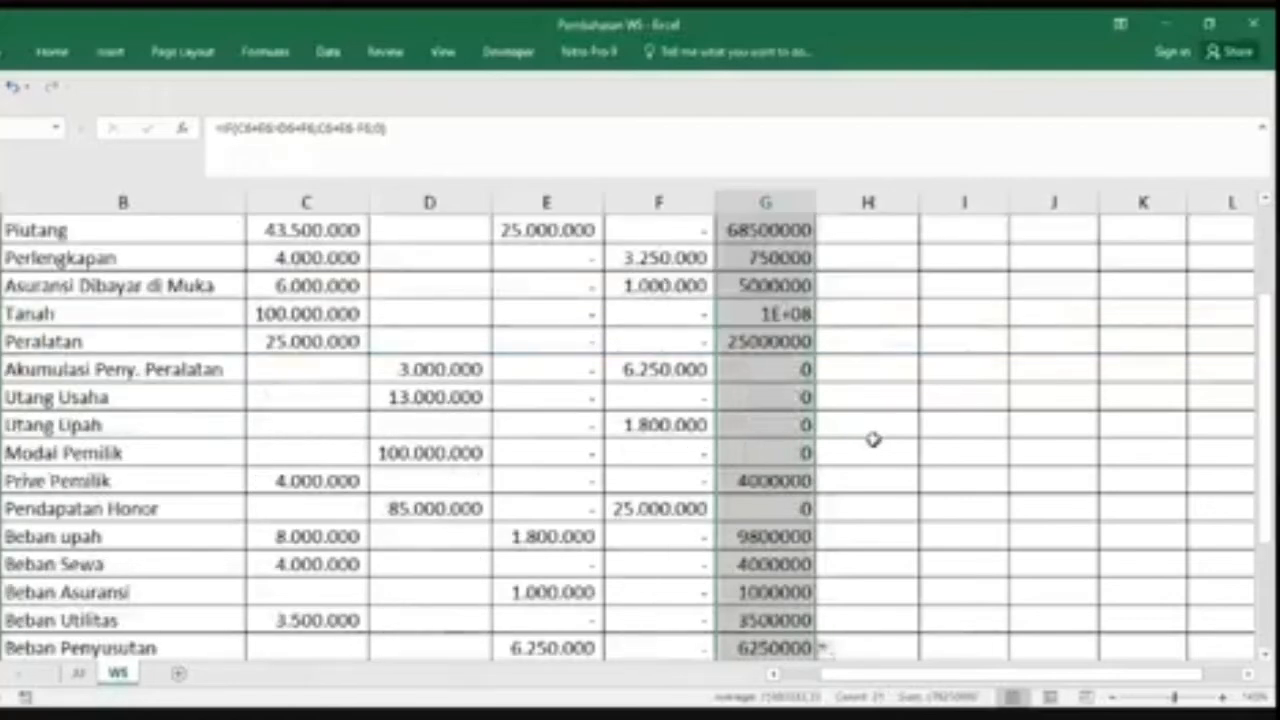
# Step: Copy the Total row's sum formula from column F across to G and H, and auto-fit column G's width
pyautogui.scroll(-2, 873, 440)
pyautogui.click(712, 600)
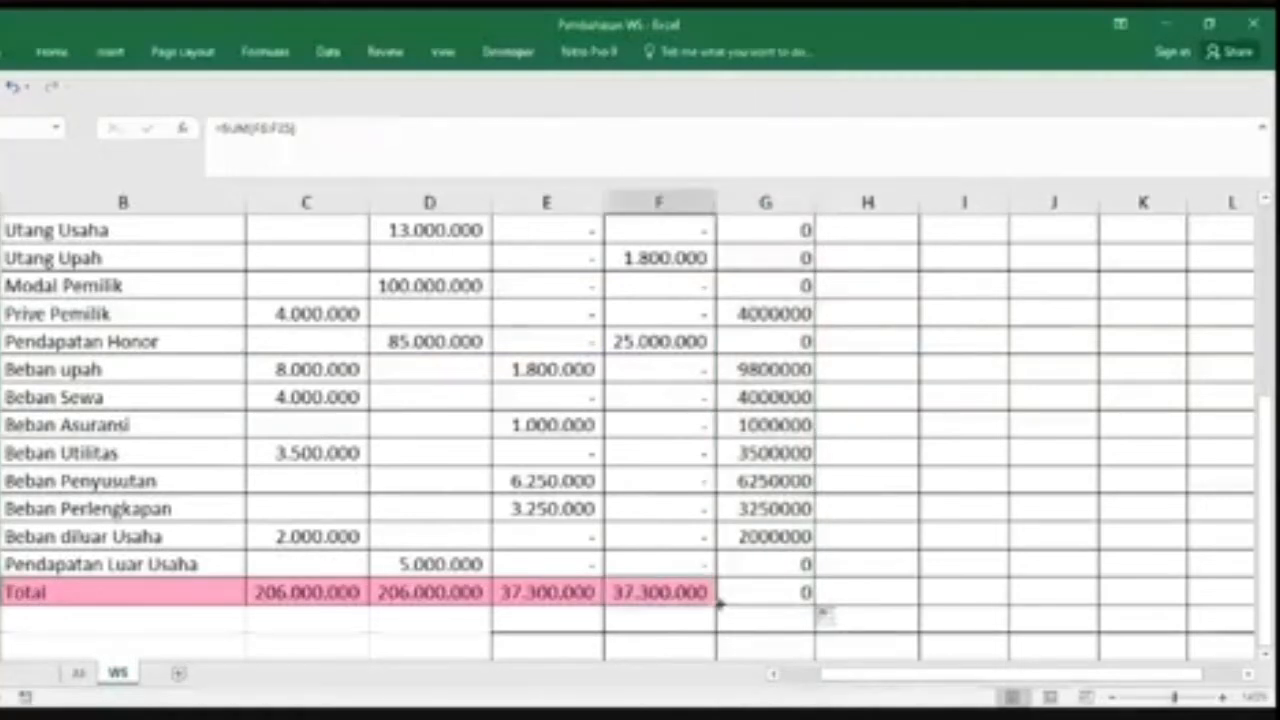
pyautogui.moveTo(719, 604); pyautogui.dragTo(906, 585)
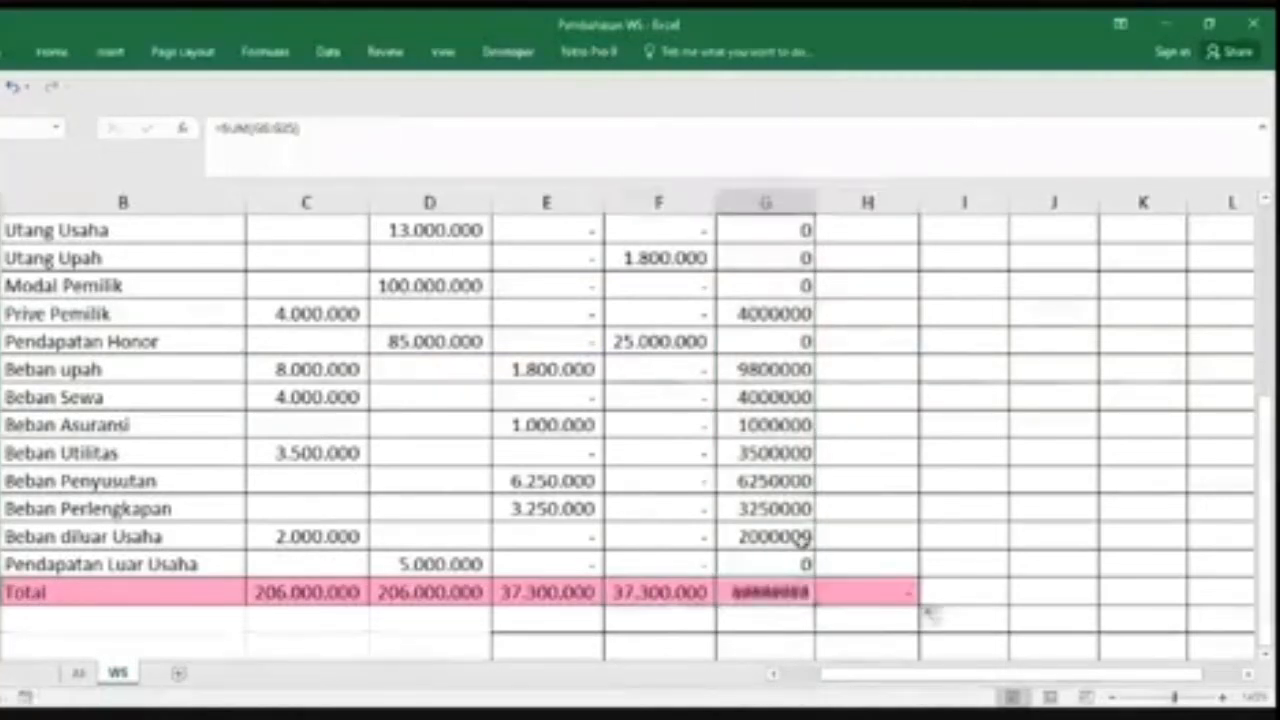
pyautogui.doubleClick(817, 203)
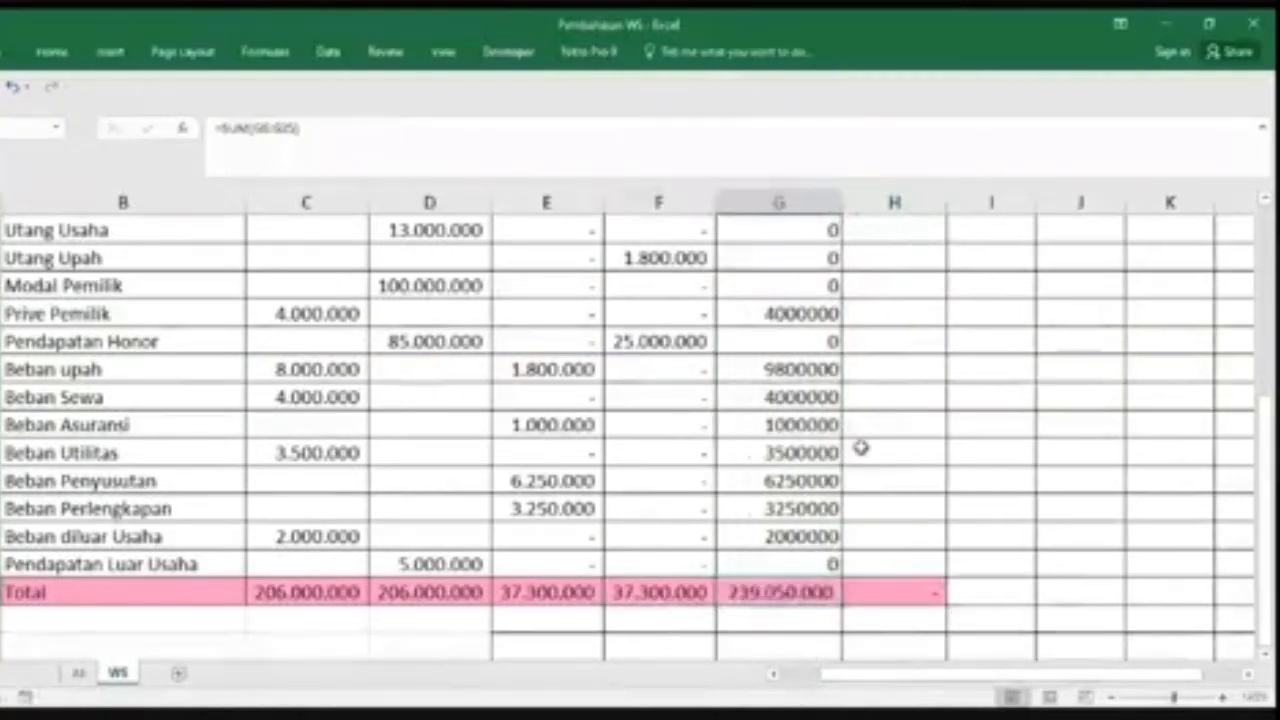
# Step: Apply the comma number style to the Adjusted Trial Balance Dr amounts from Kas down to Total
pyautogui.scroll(4, 860, 450)
pyautogui.scroll(-1, 786, 503)
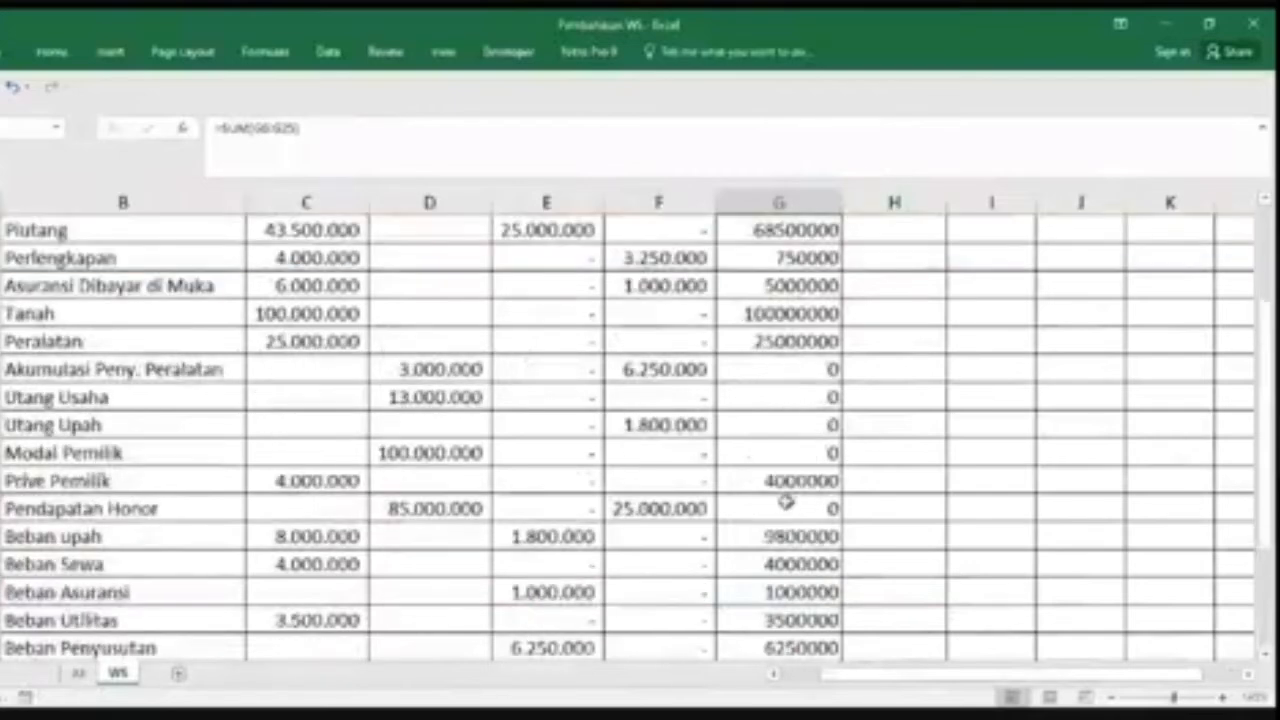
pyautogui.scroll(2, 786, 503)
pyautogui.click(797, 370)
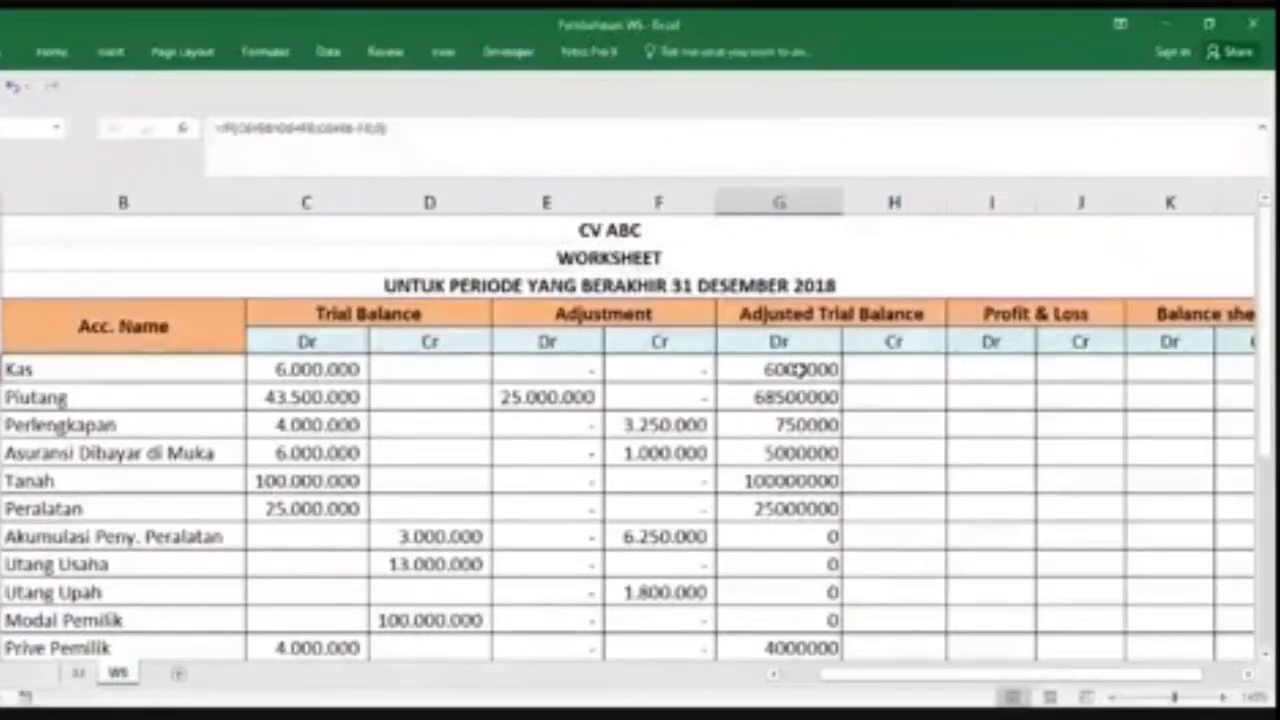
pyautogui.hotkey('ctrl', 'shift', 'Down')
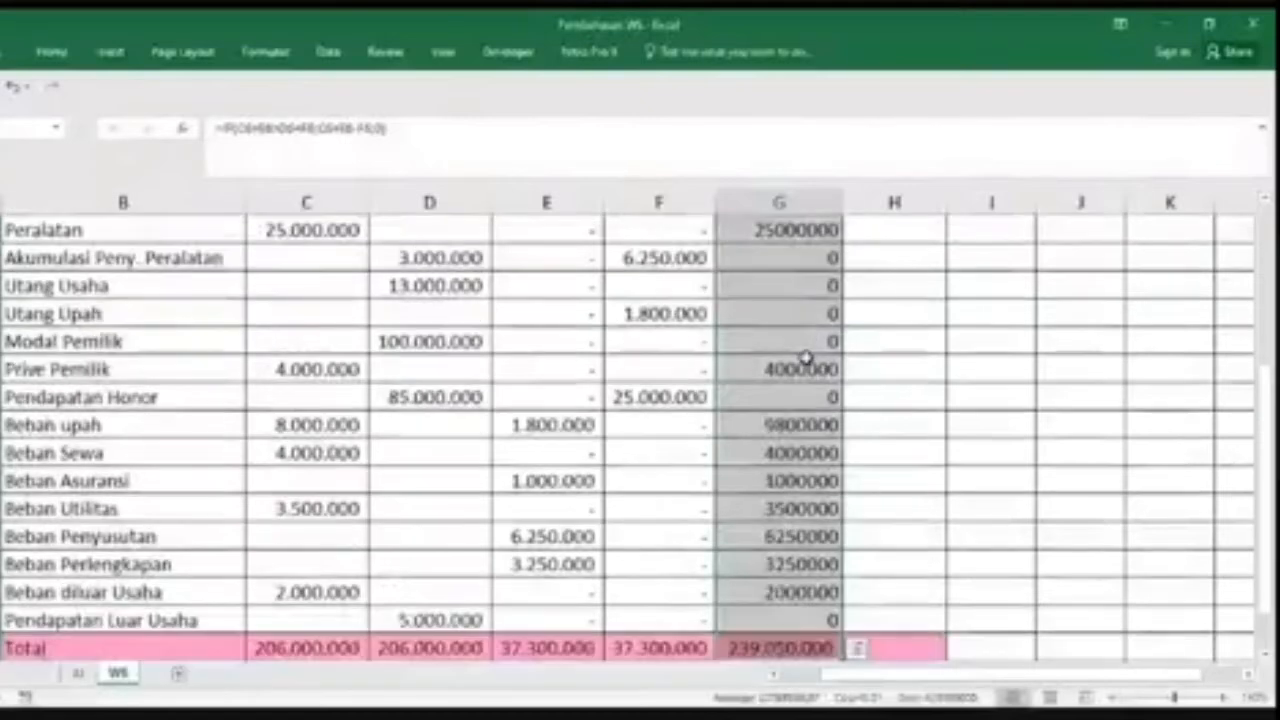
pyautogui.hotkey('alt', 'h')
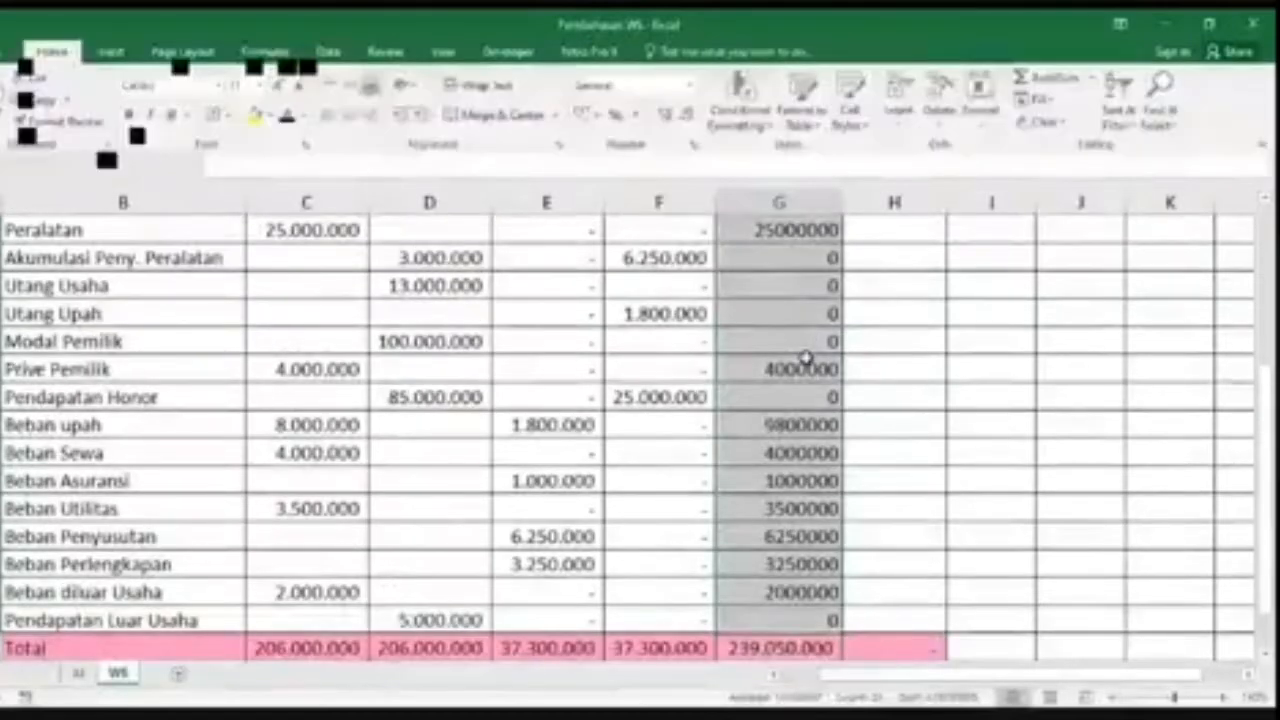
pyautogui.press('k')
pyautogui.scroll(5, 805, 366)
# Step: Start an IF formula in H6, the Adjusted Trial Balance Cr cell for Kas, with the logical test D6+F6>C6+E6
pyautogui.click(814, 371)
pyautogui.click(870, 372)
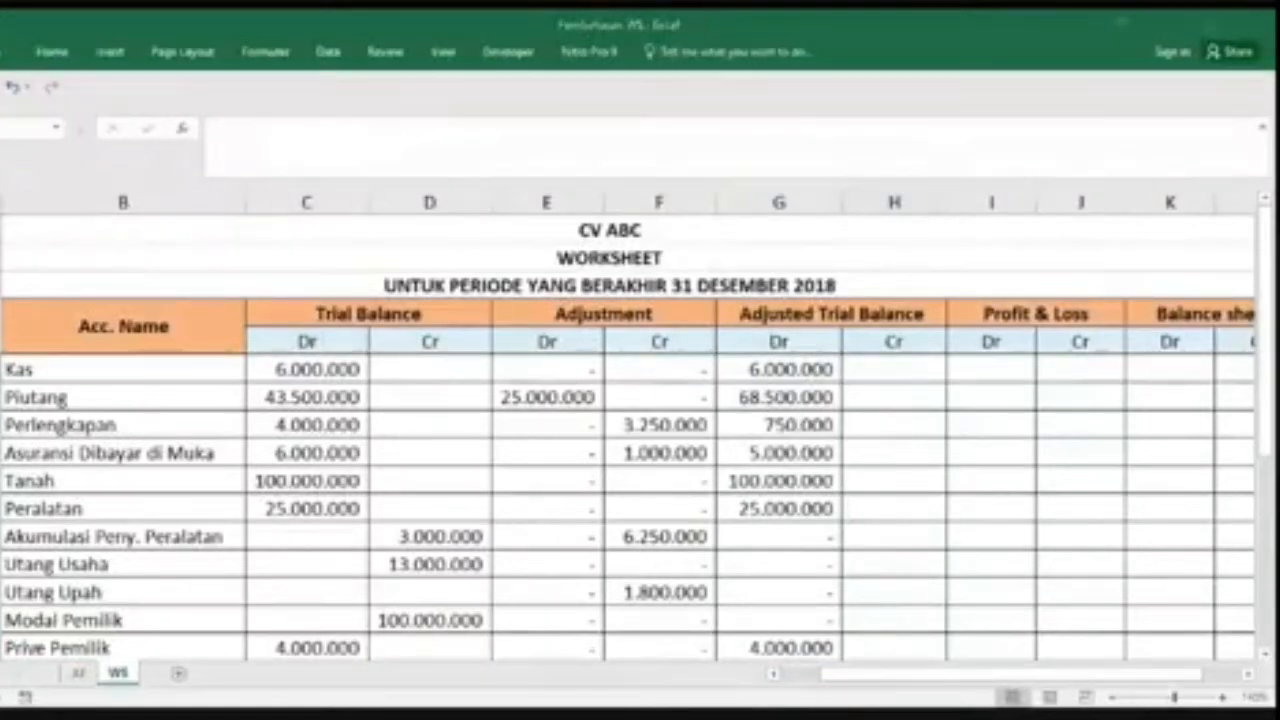
pyautogui.click(900, 374)
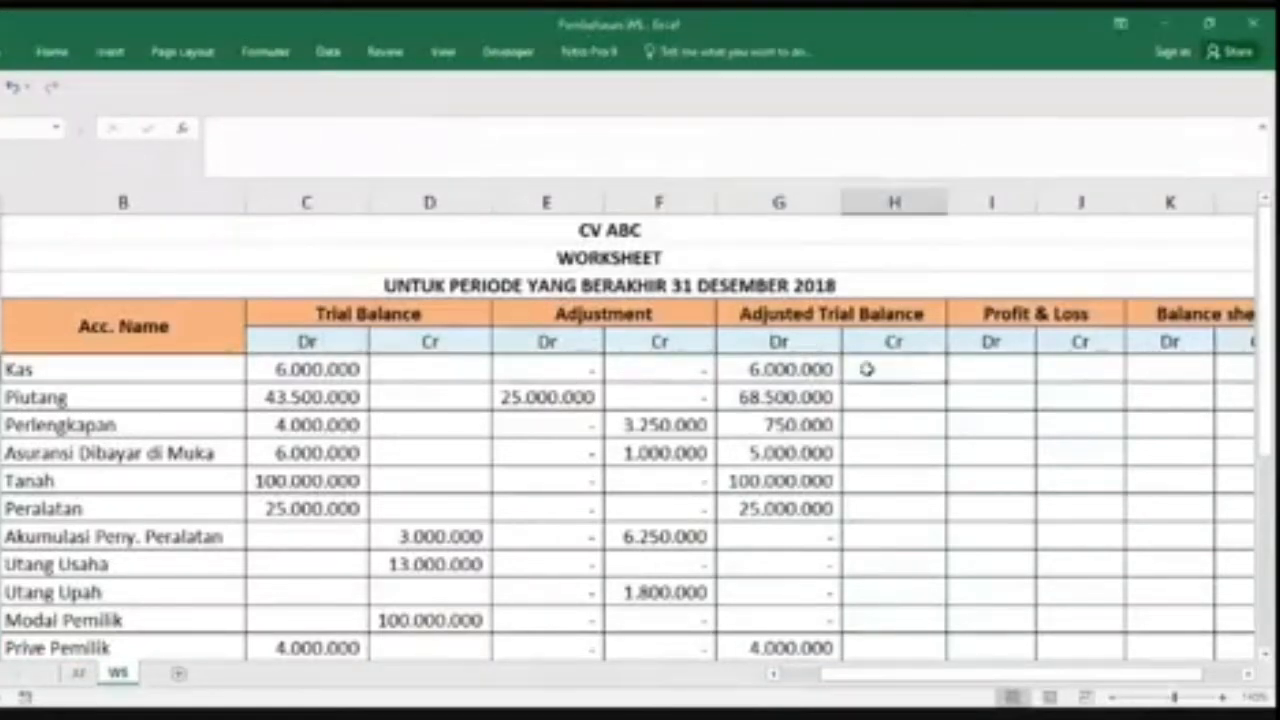
pyautogui.write('=')
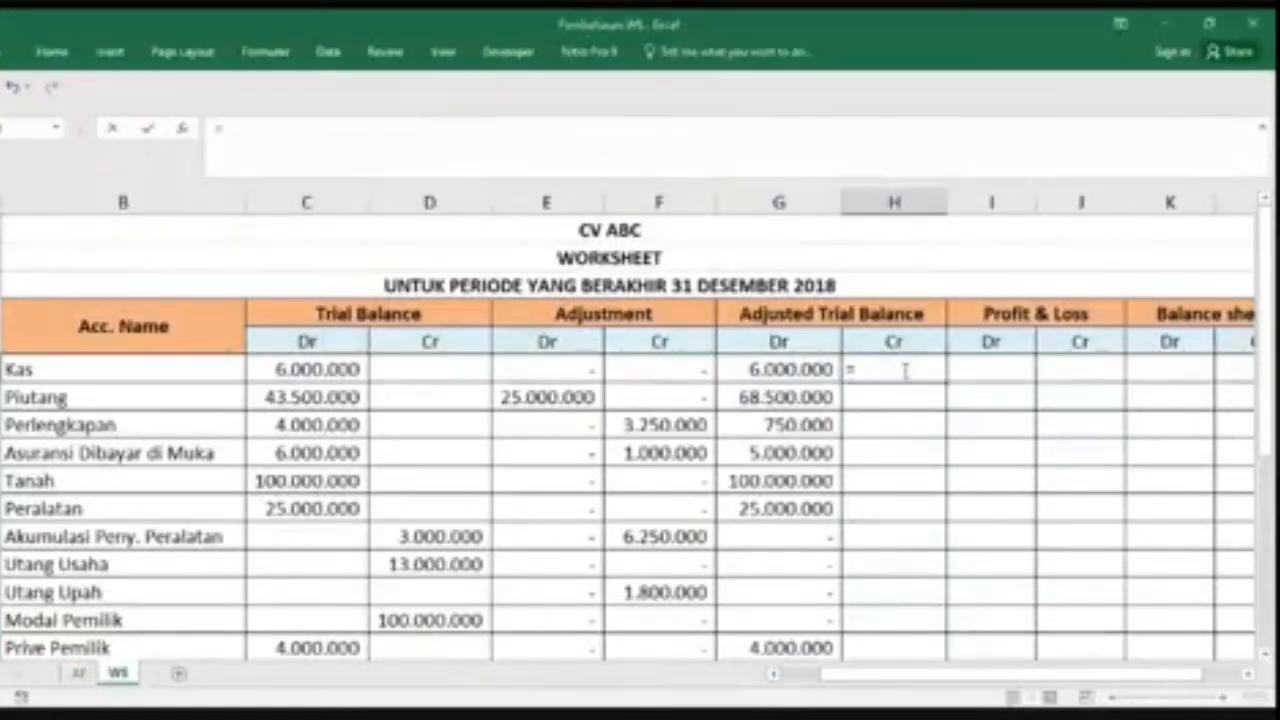
pyautogui.write('IF(')
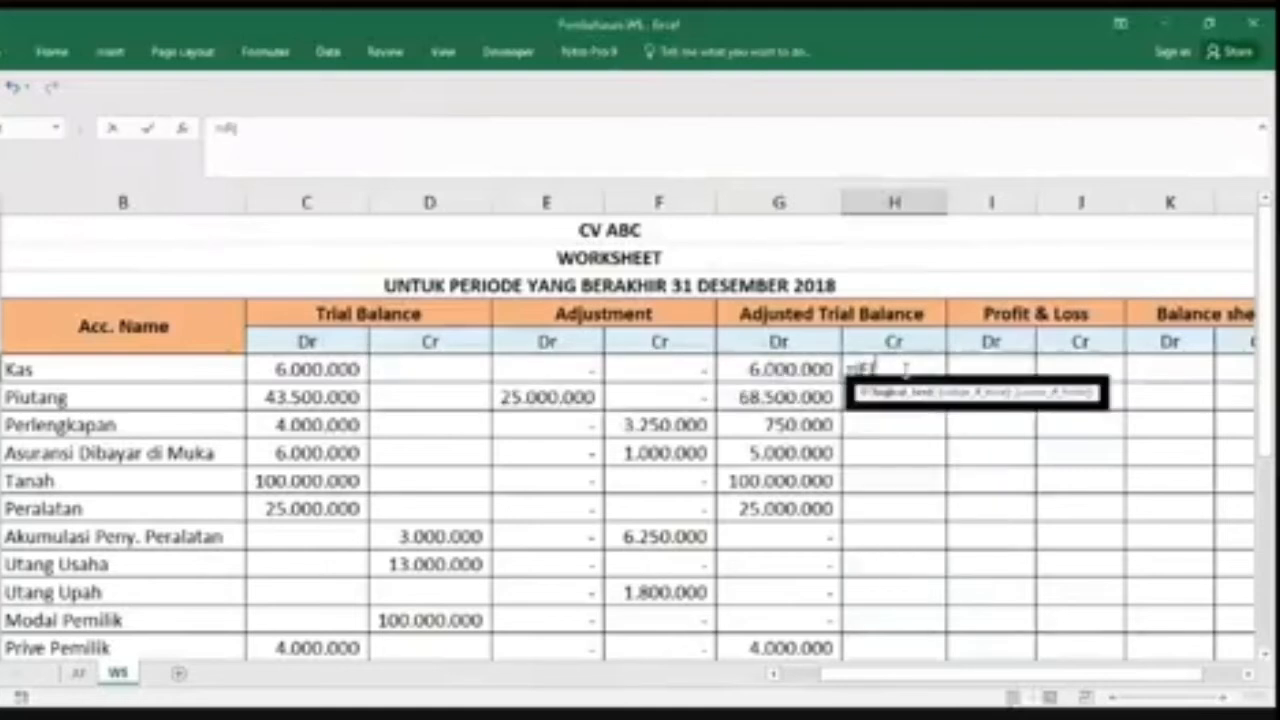
pyautogui.click(470, 372)
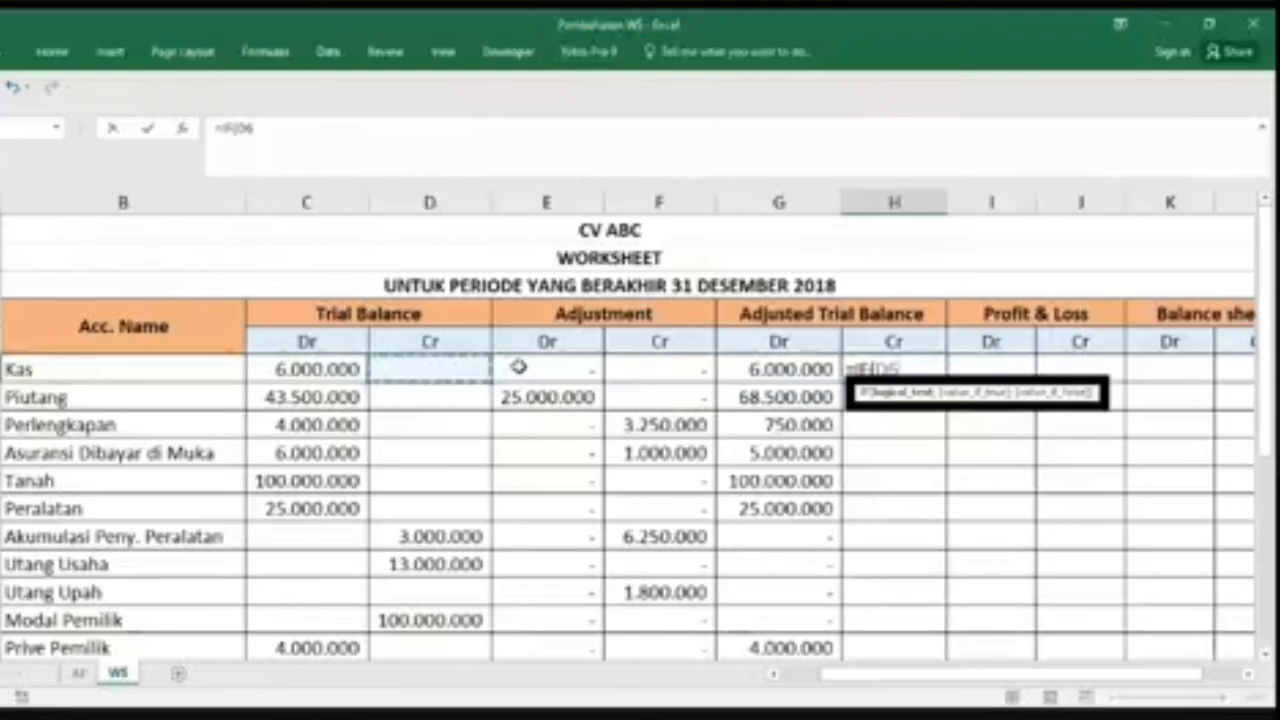
pyautogui.write('=')
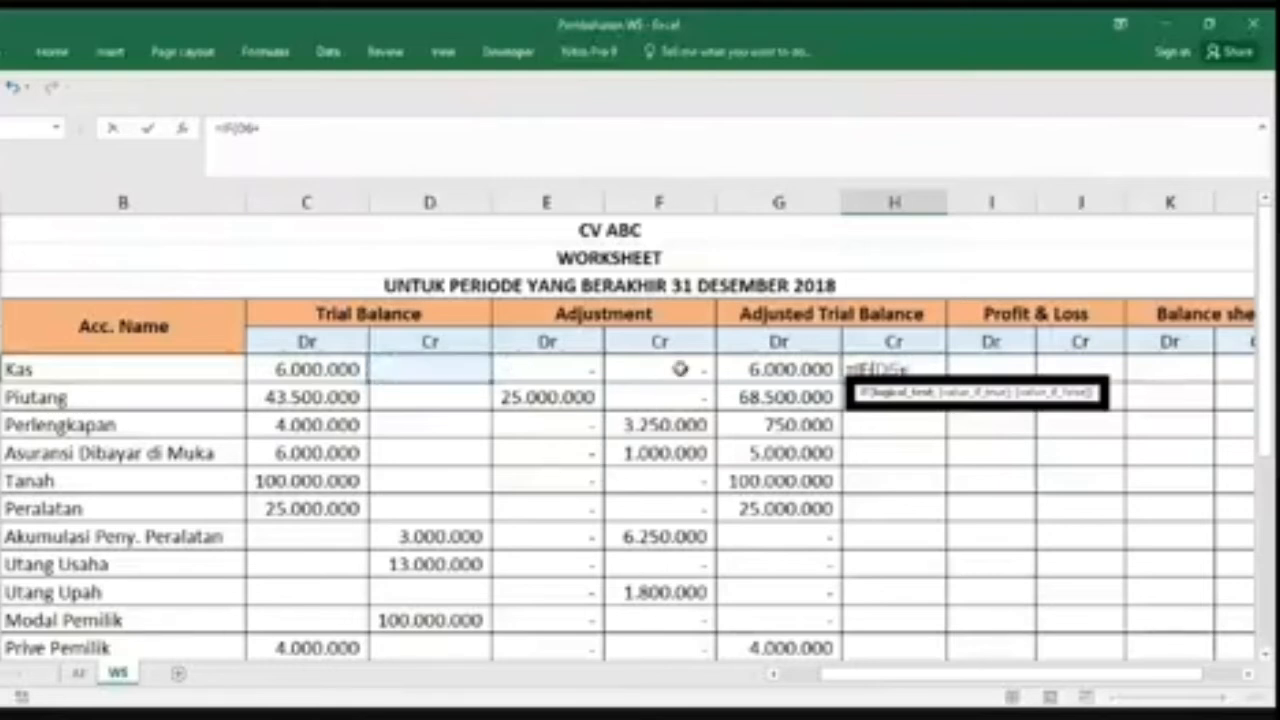
pyautogui.click(679, 368)
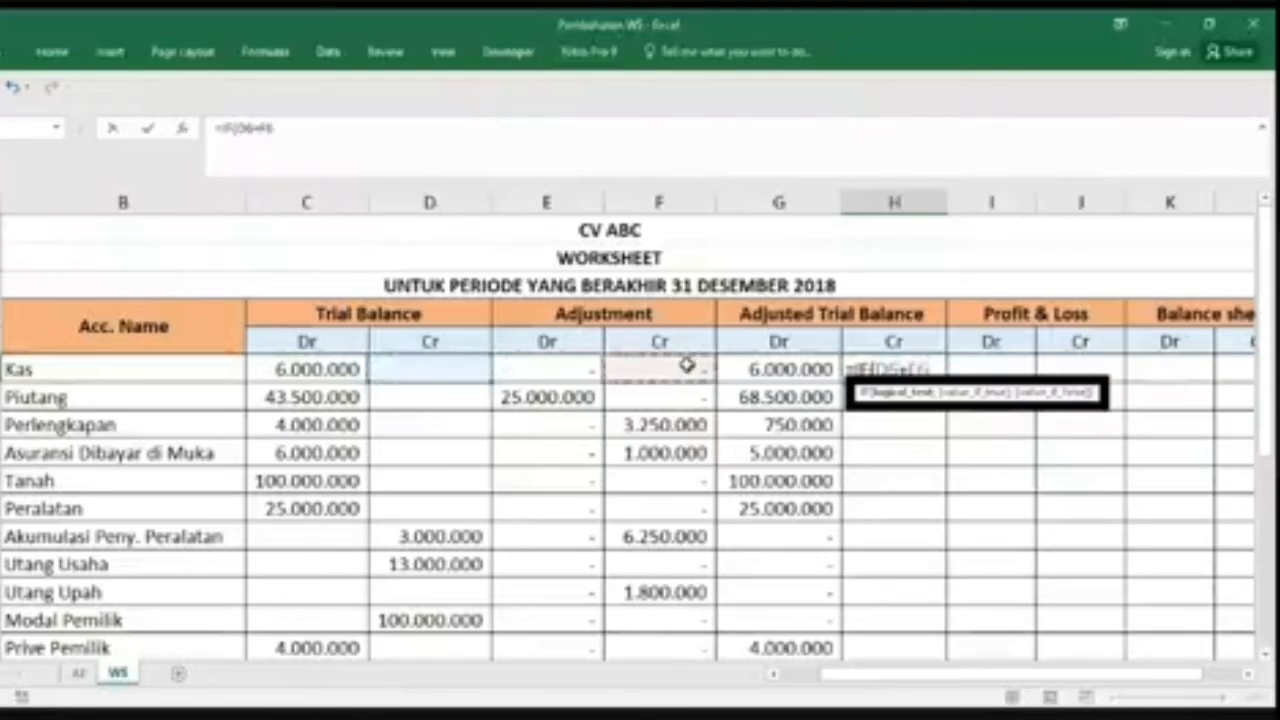
pyautogui.write(',')
pyautogui.click(345, 369)
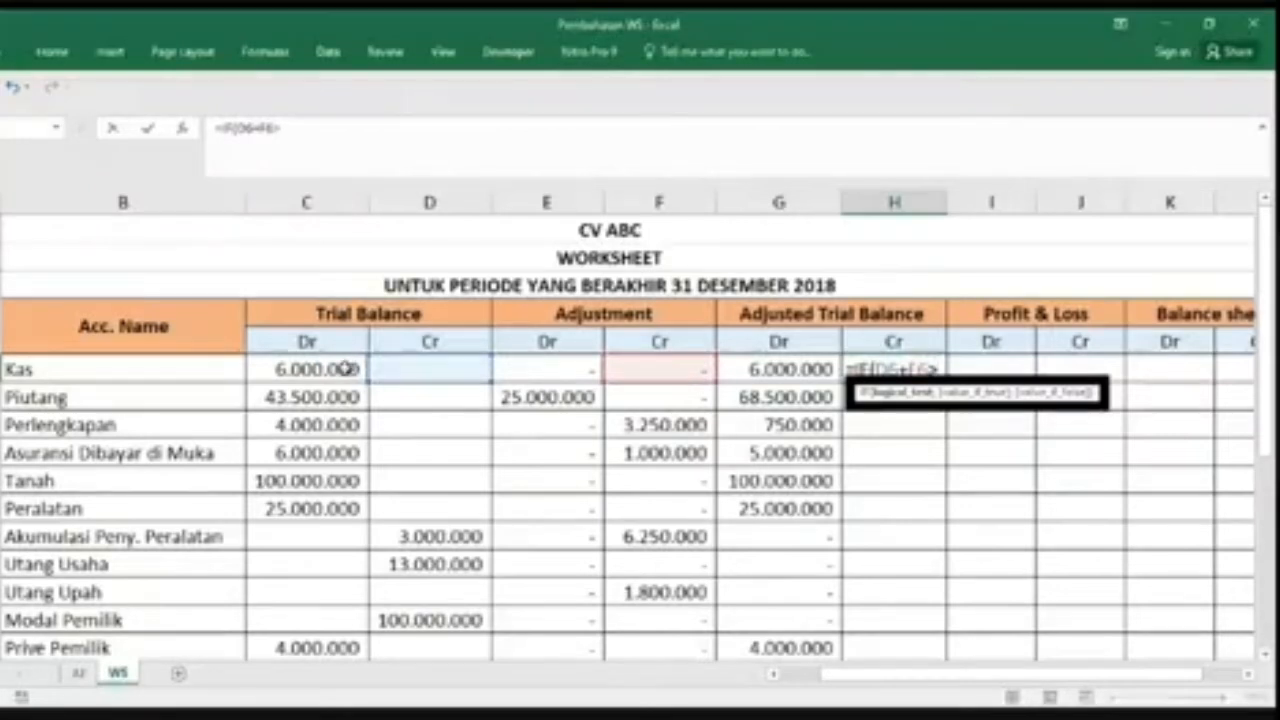
pyautogui.write('+')
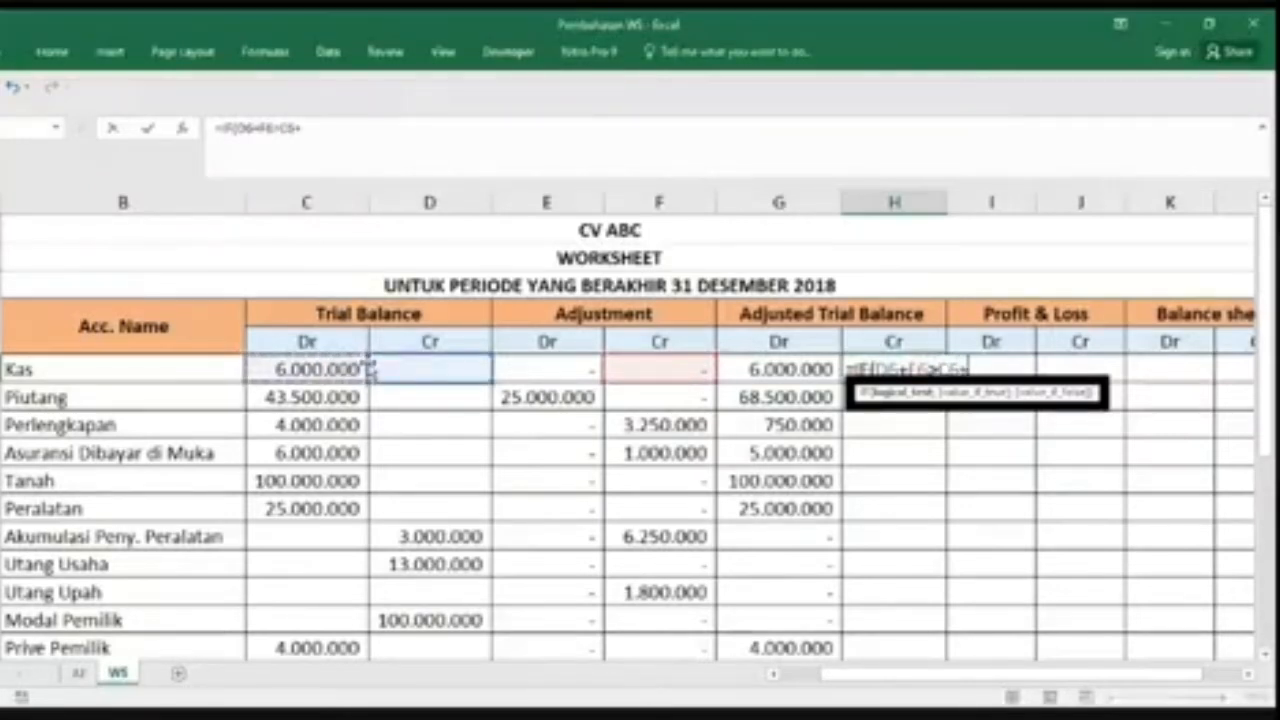
pyautogui.click(521, 367)
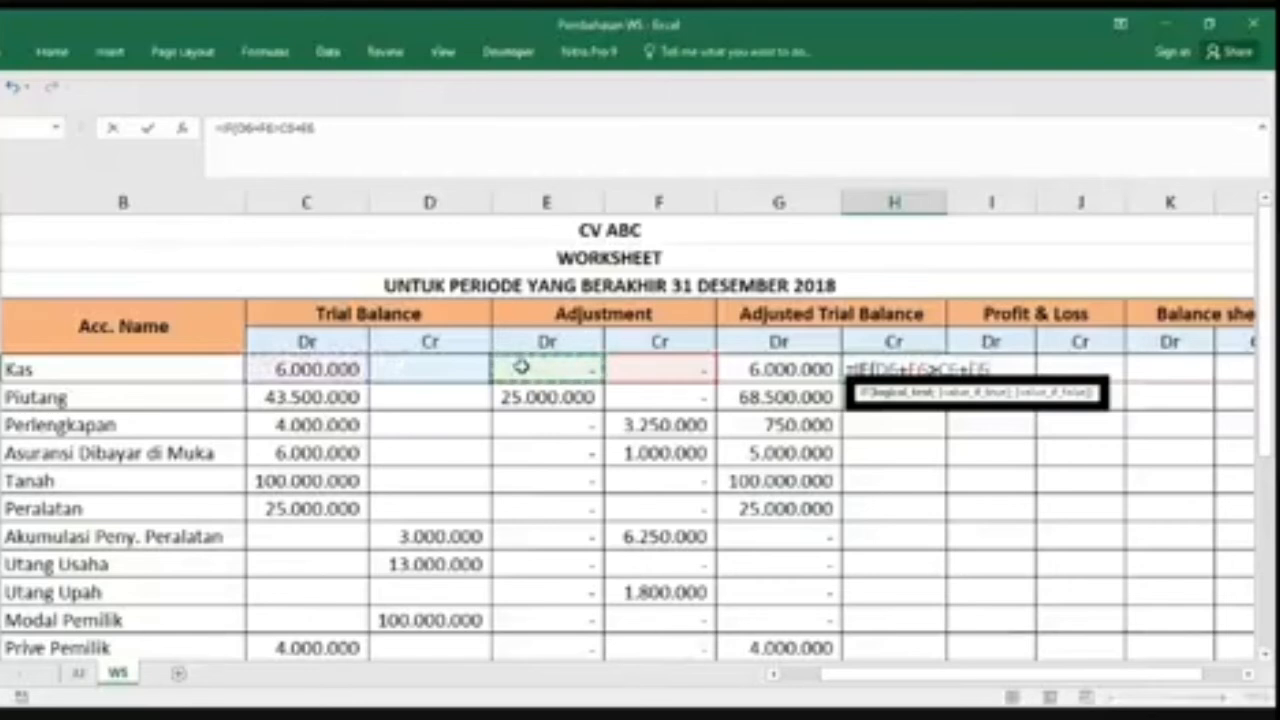
# Step: Complete the IF formula in H6 with D6+F6-E6 as the value if true and 0 as the value if false
pyautogui.write(';')
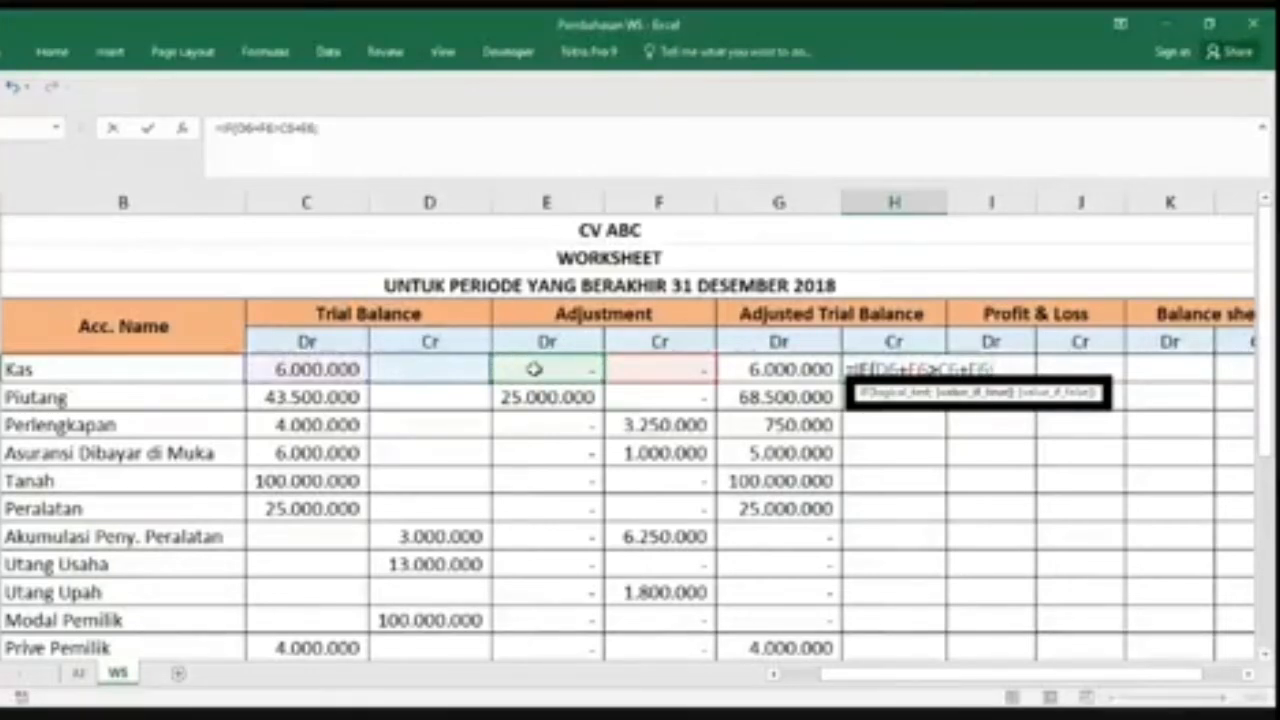
pyautogui.click(440, 371)
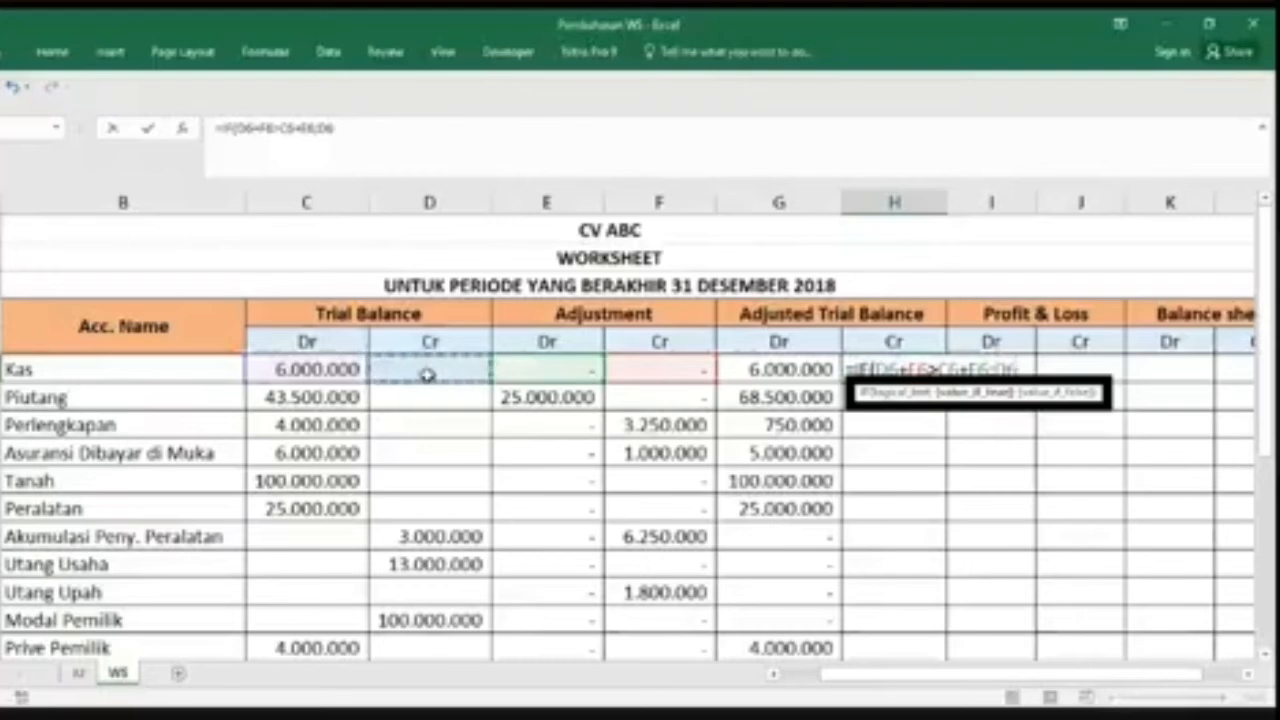
pyautogui.write('+')
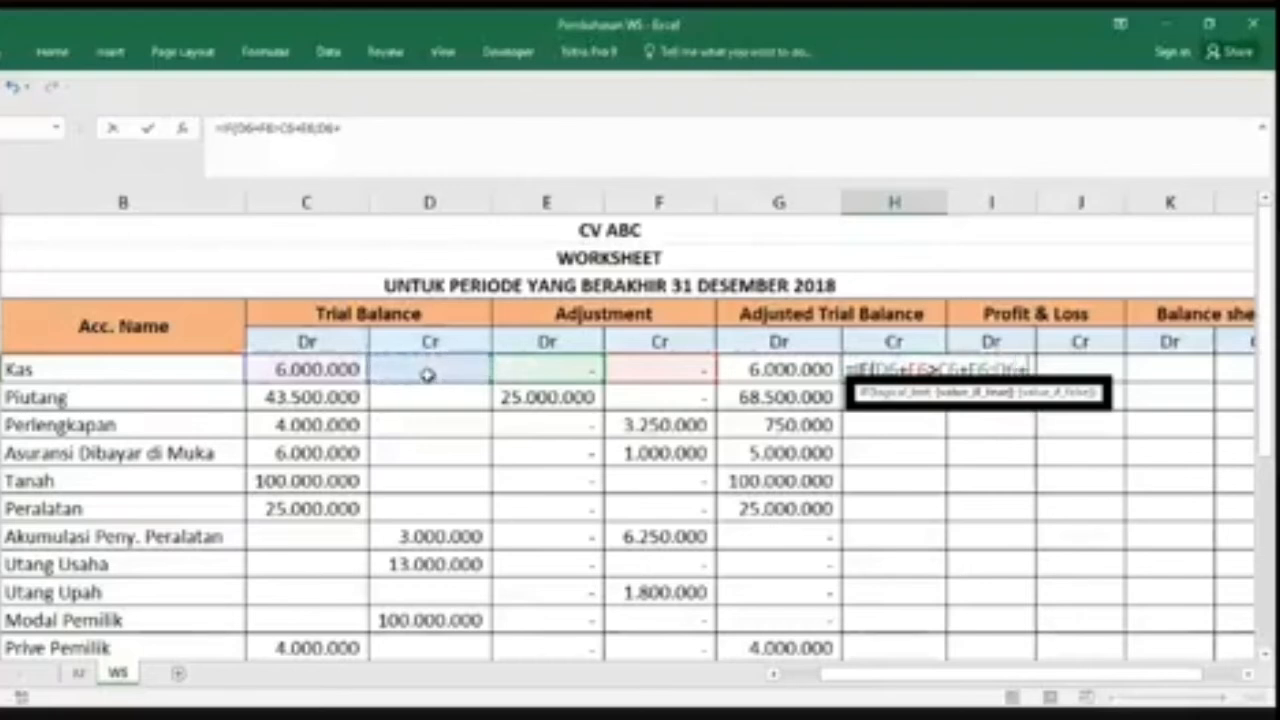
pyautogui.click(665, 368)
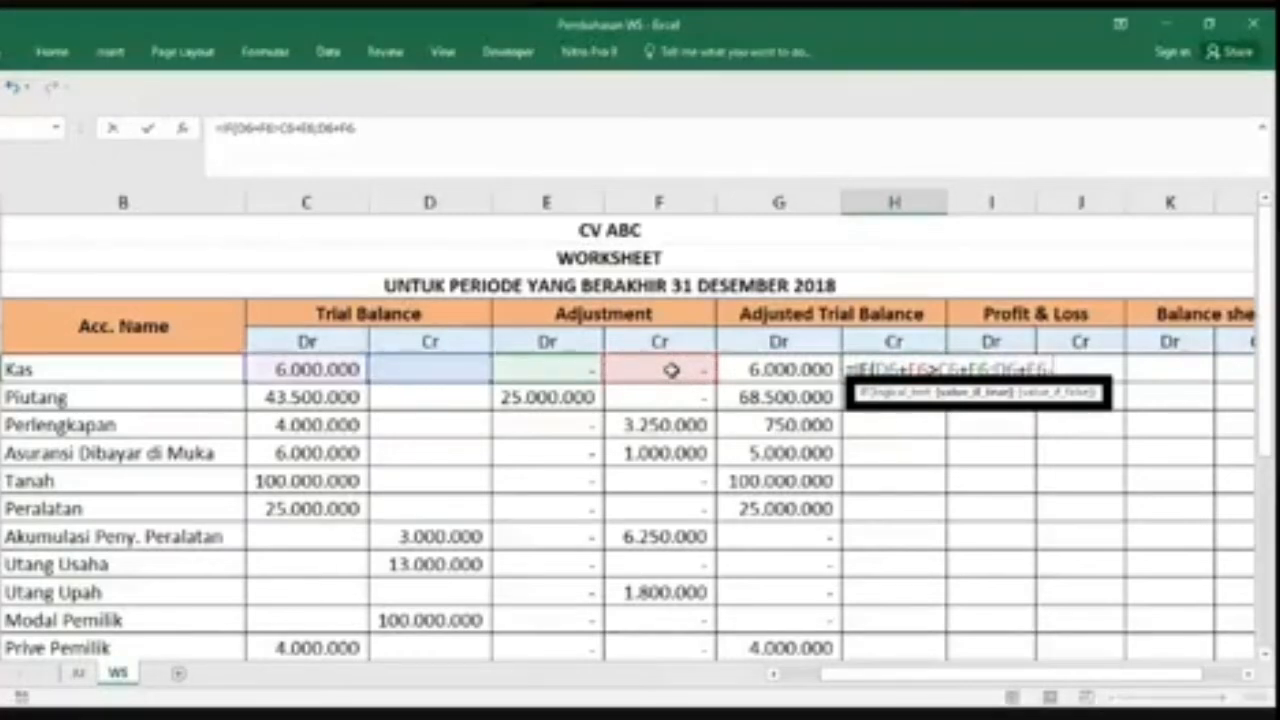
pyautogui.write('-')
pyautogui.click(555, 369)
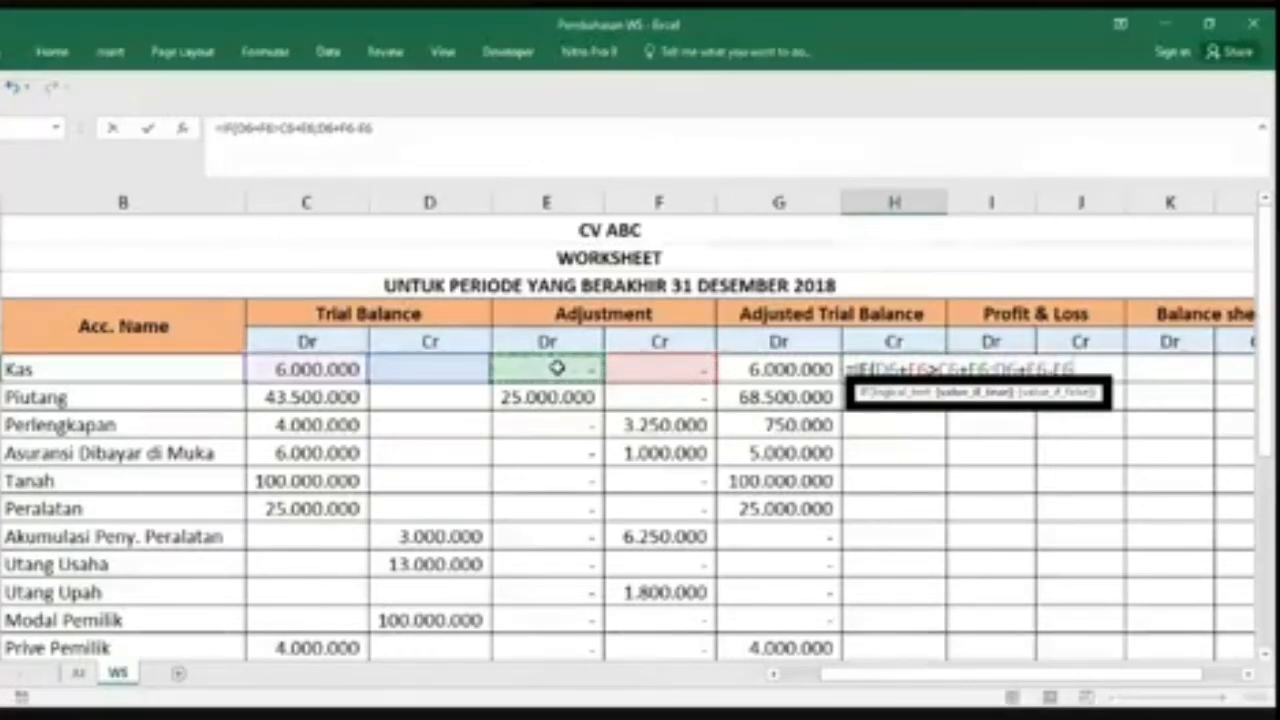
pyautogui.write(';')
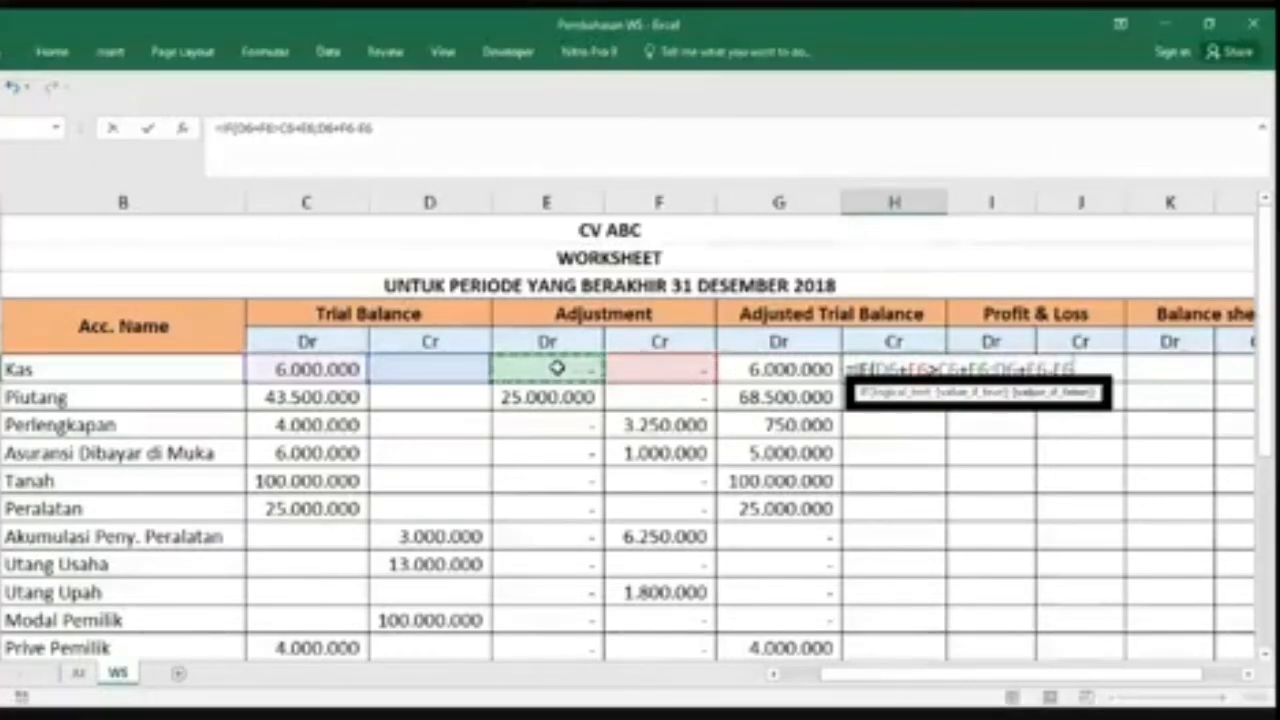
pyautogui.write('C')
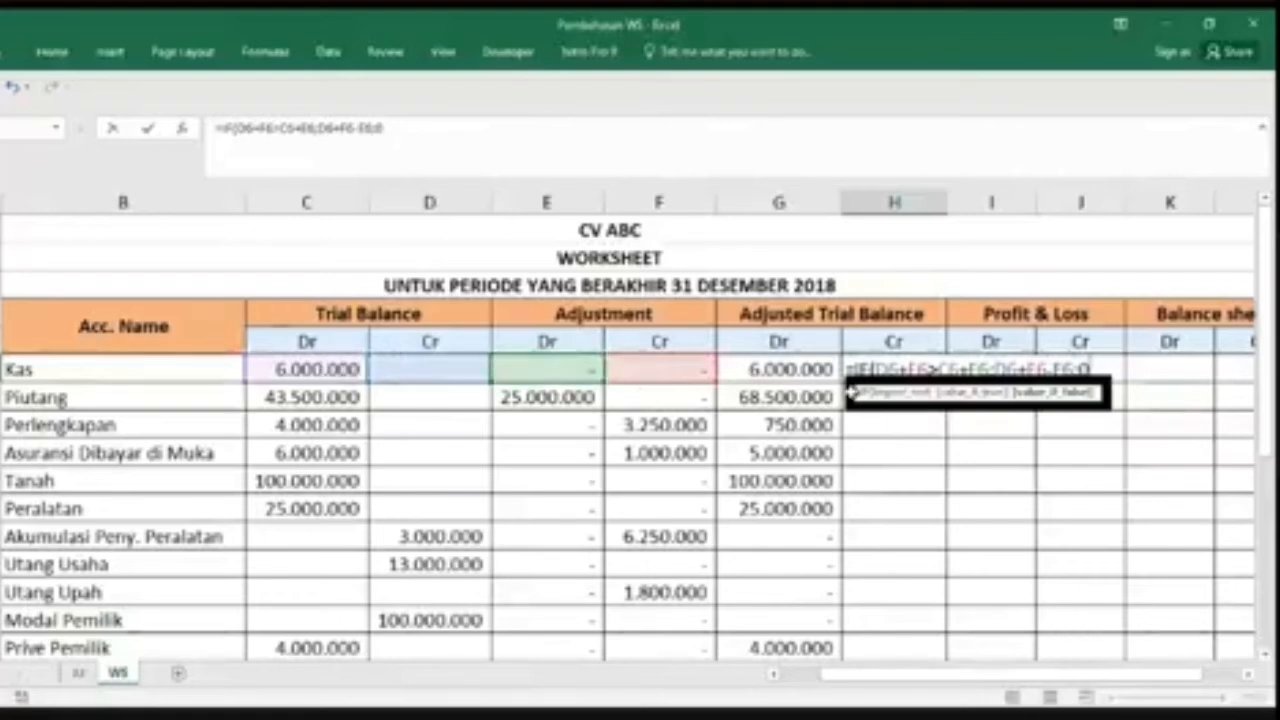
pyautogui.write(')')
pyautogui.press('Return')
# Step: Fill the H6 formula down the Adjusted Trial Balance Cr column for all remaining accounts
pyautogui.click(886, 368)
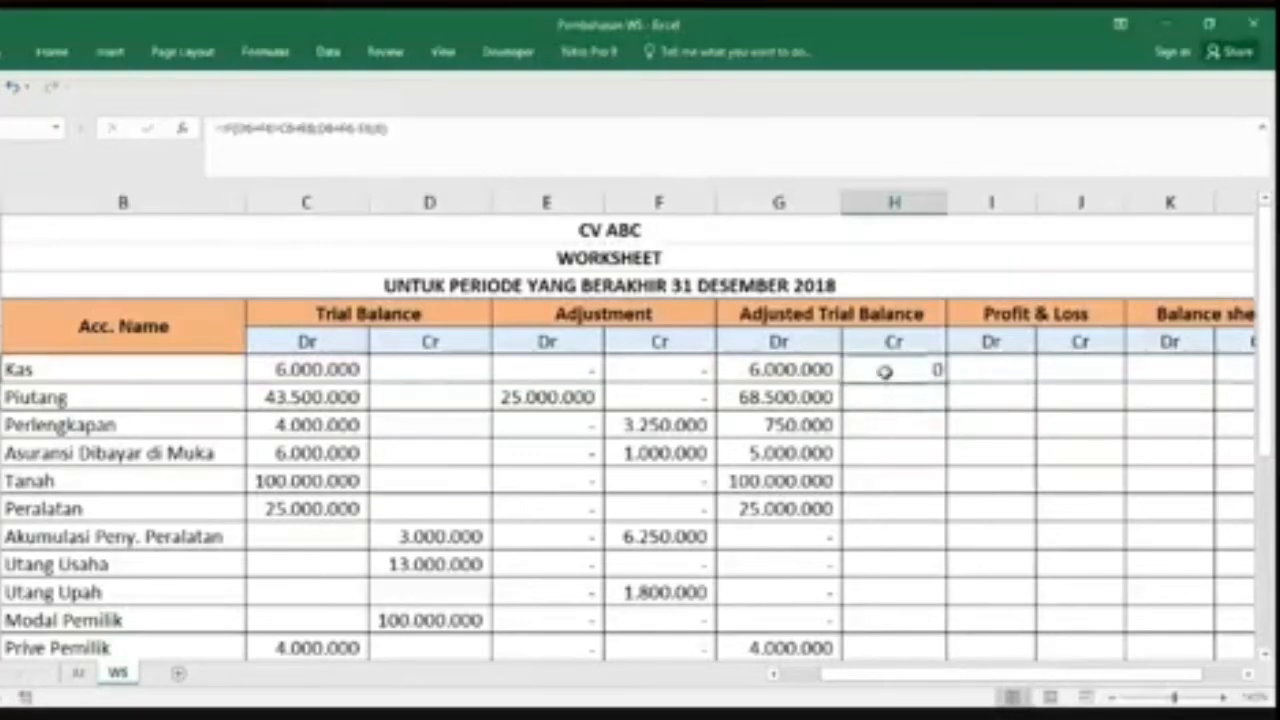
pyautogui.doubleClick(944, 376)
pyautogui.scroll(-4, 997, 449)
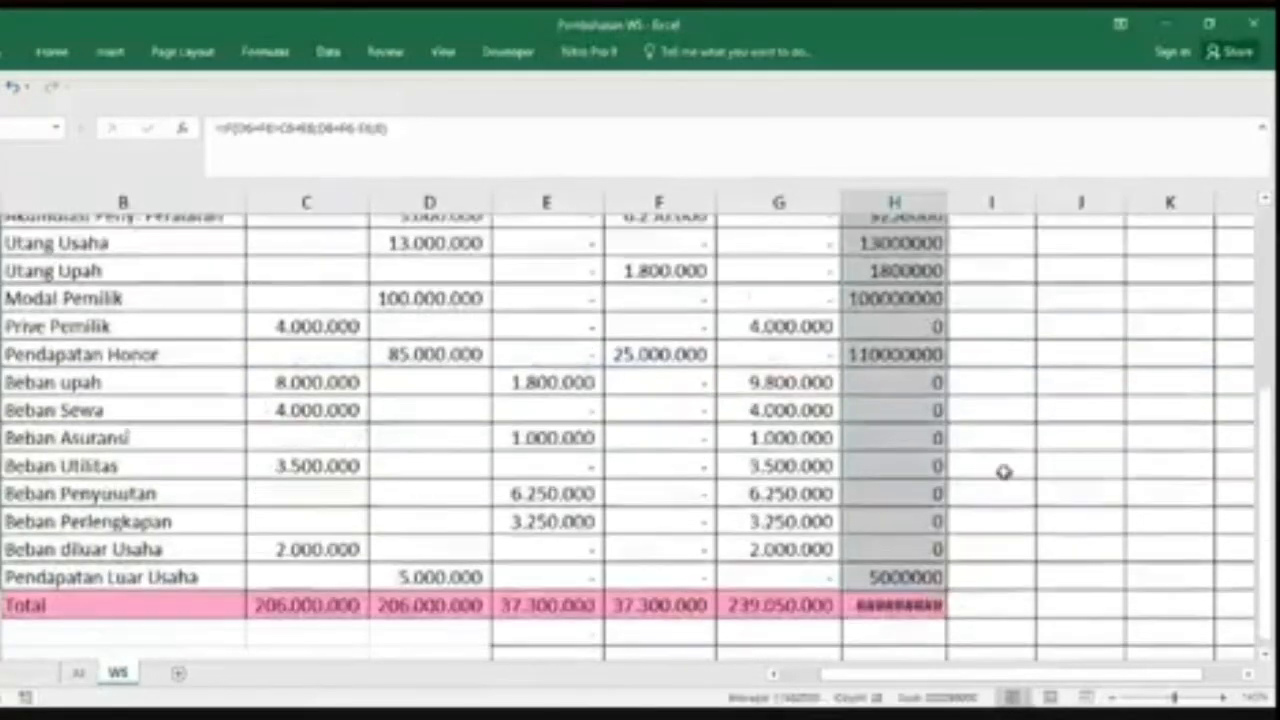
pyautogui.scroll(4, 1004, 472)
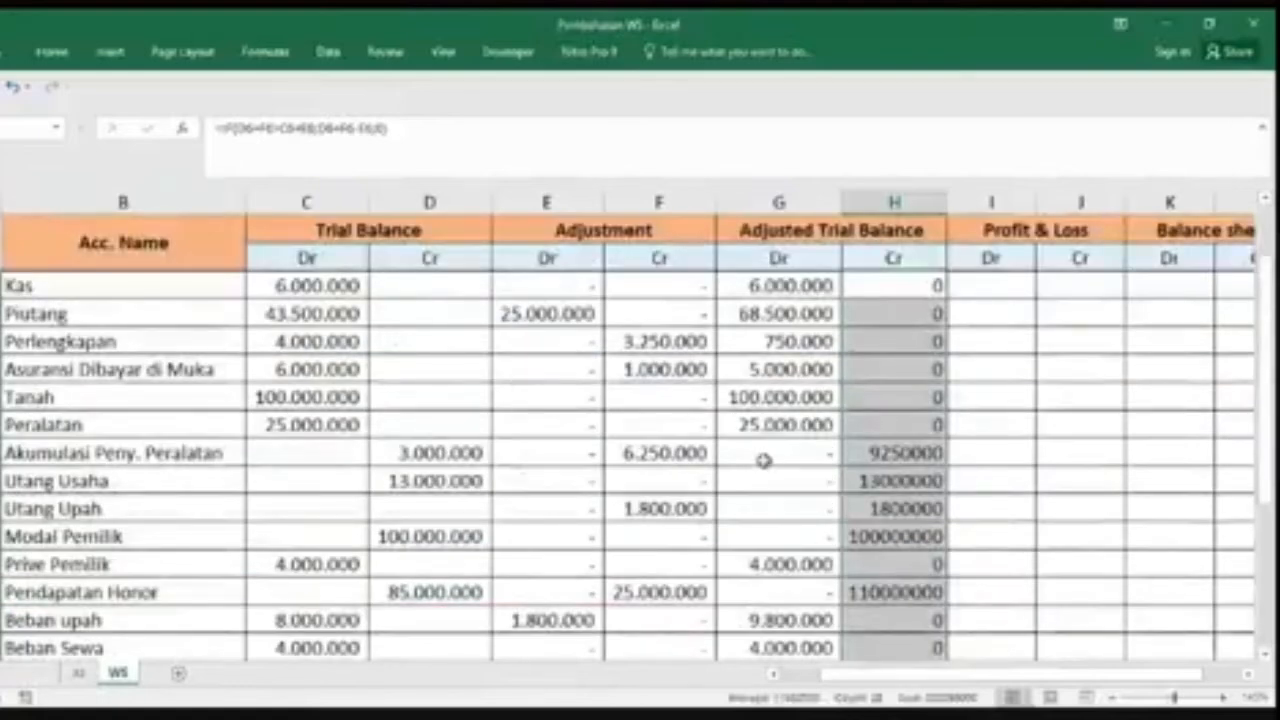
# Step: Apply the comma number style to the Adjusted Trial Balance Cr amounts and widen column H to fit them
pyautogui.hotkey('alt', 'h')
pyautogui.press('k')
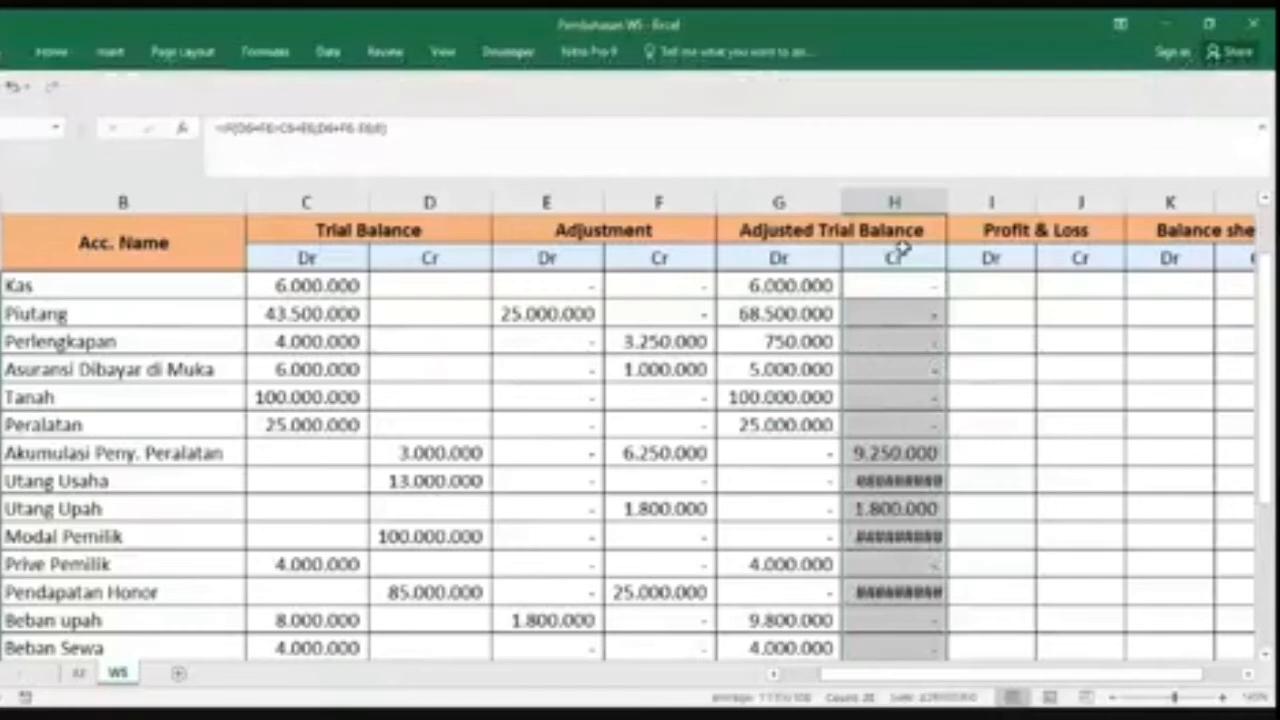
pyautogui.moveTo(938, 203); pyautogui.dragTo(967, 203)
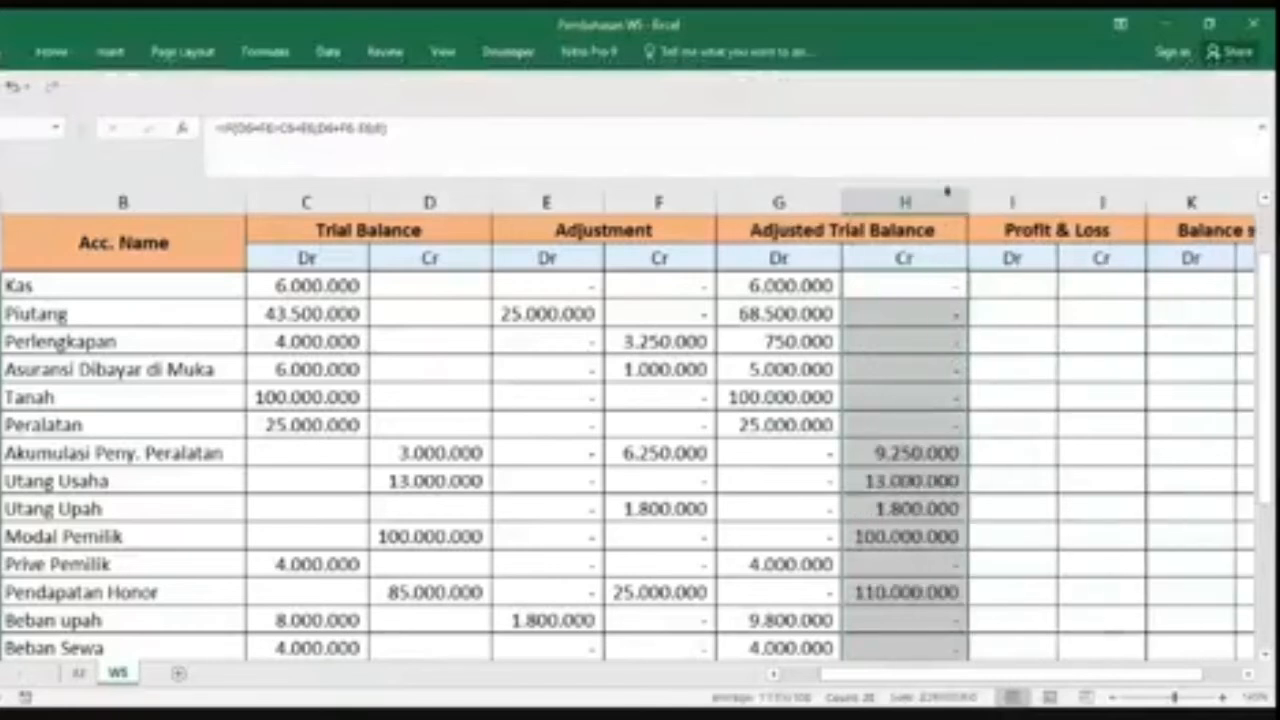
pyautogui.click(960, 310)
# Step: Check the Adjusted Trial Balance Dr and Cr results for Perlengkapan and Akumulasi Peny. Peralatan against their trial balance and adjustment amounts
pyautogui.click(85, 344)
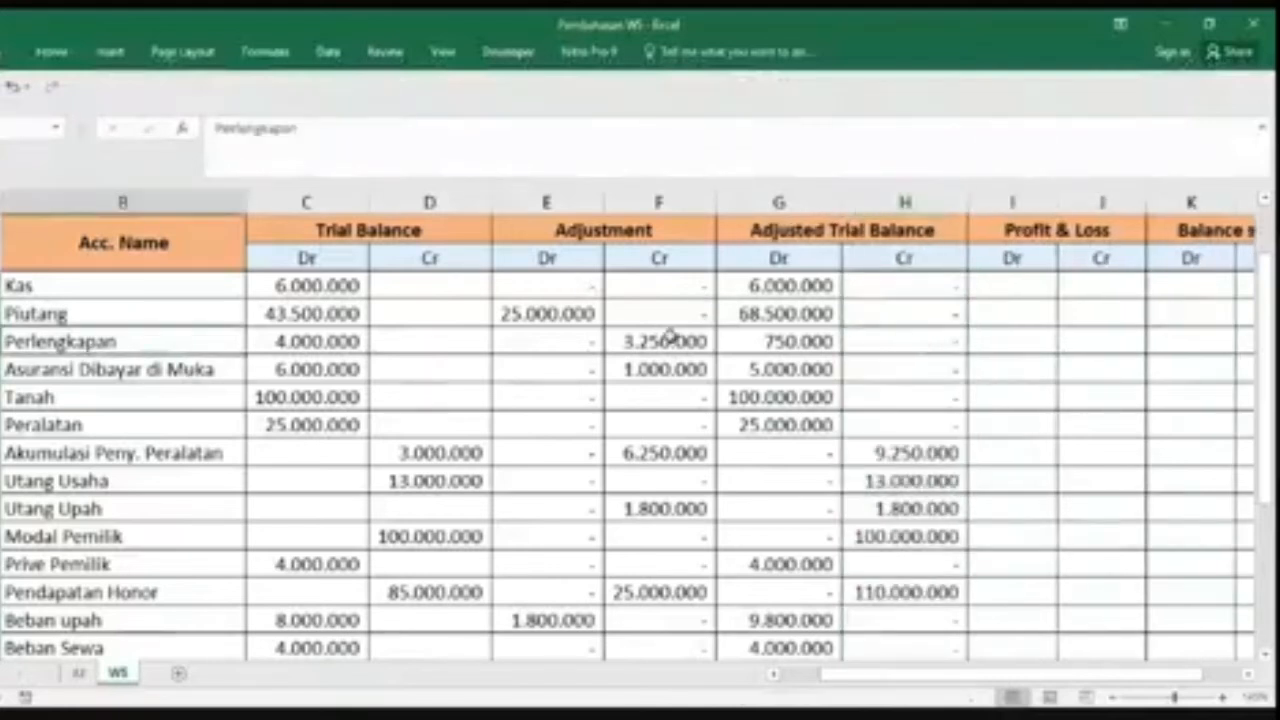
pyautogui.click(781, 343)
pyautogui.click(882, 343)
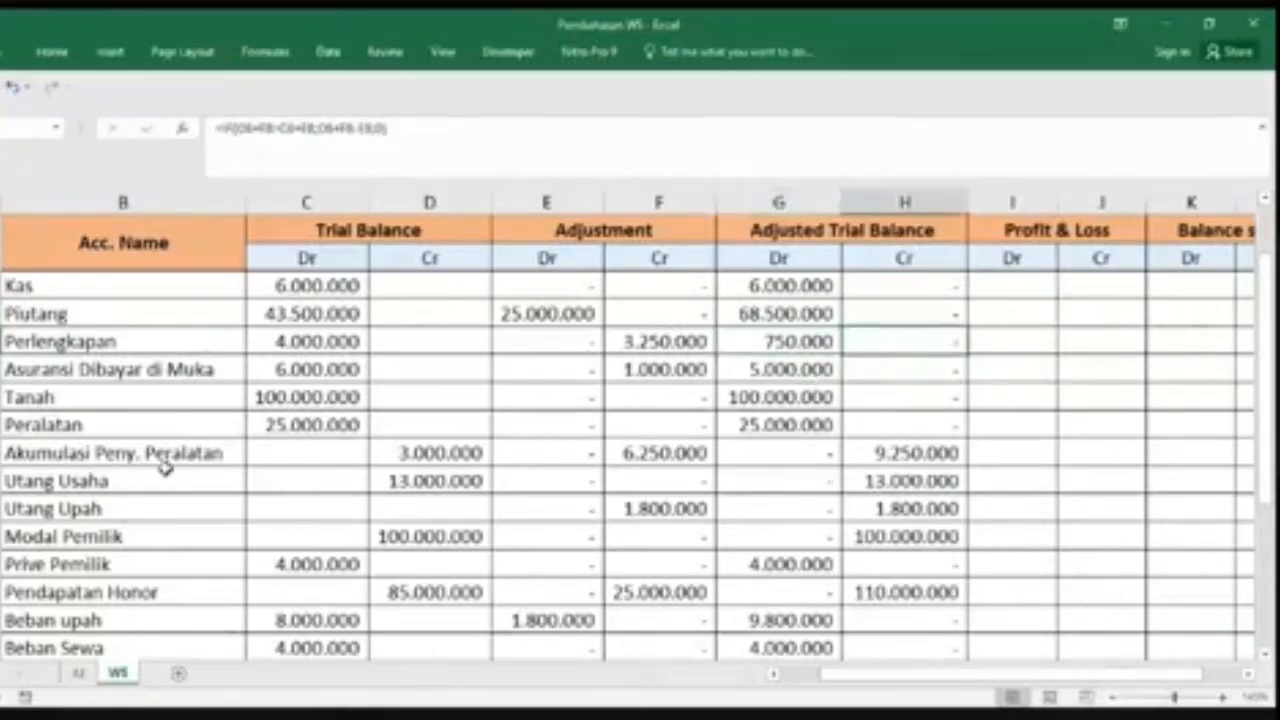
pyautogui.click(433, 450)
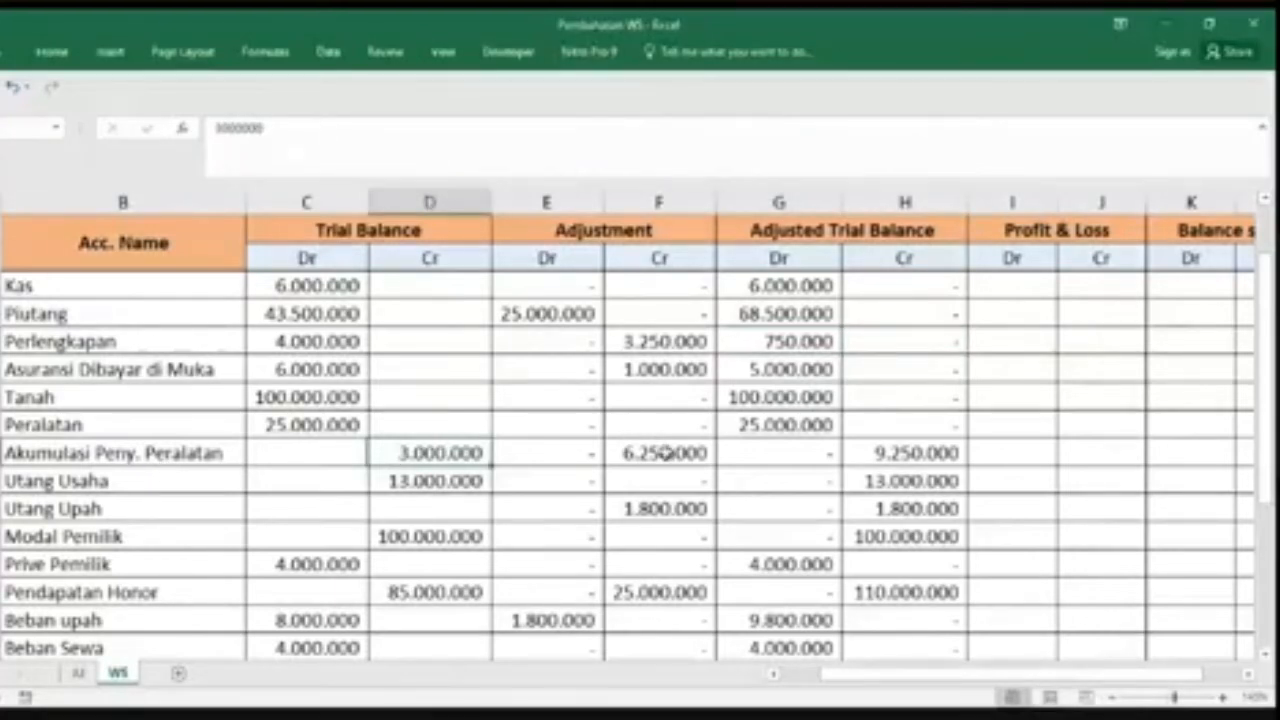
pyautogui.click(910, 452)
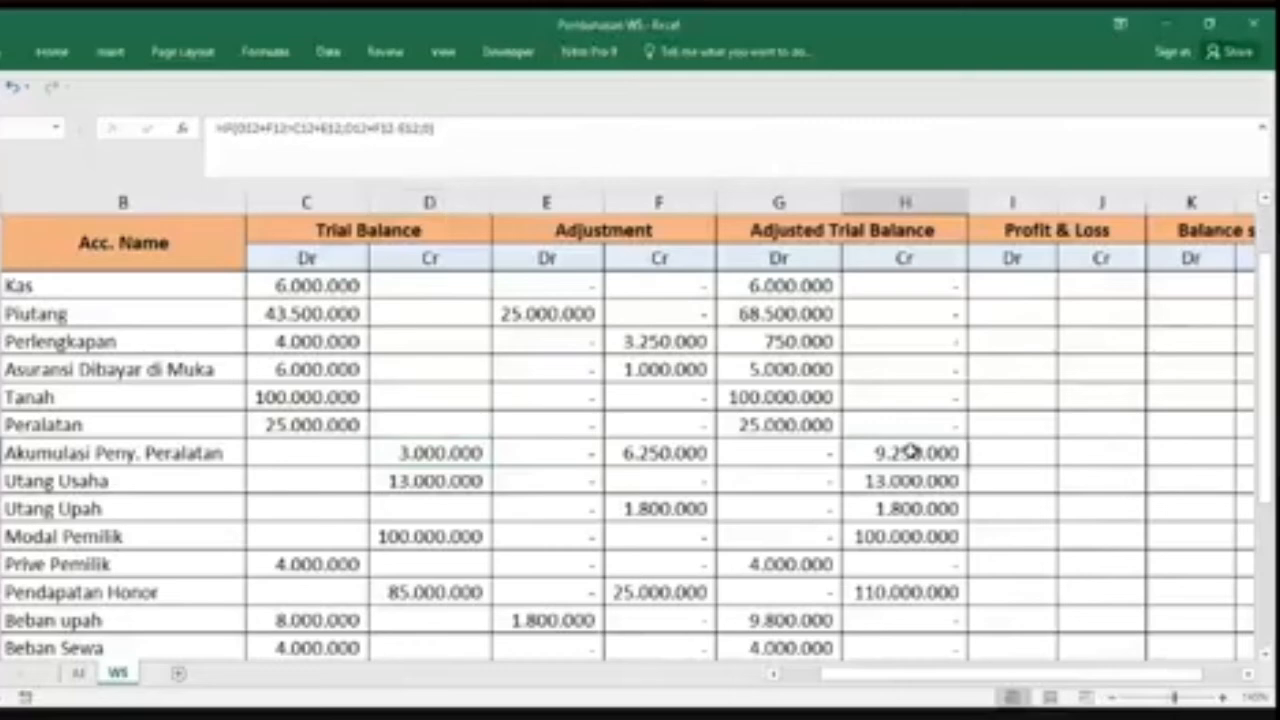
pyautogui.click(818, 452)
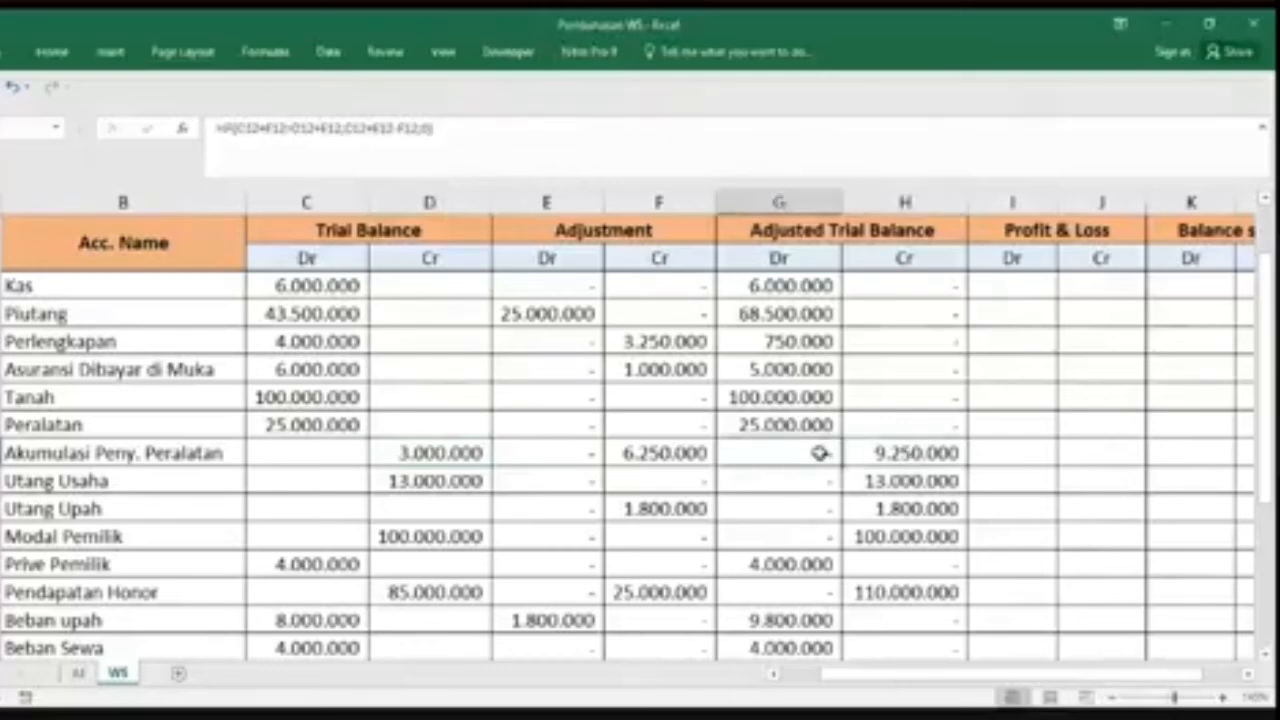
# Step: Examine the adjusted amounts of the lower accounts and compare the Dr and Cr totals of the Adjusted Trial Balance
pyautogui.scroll(-3, 808, 452)
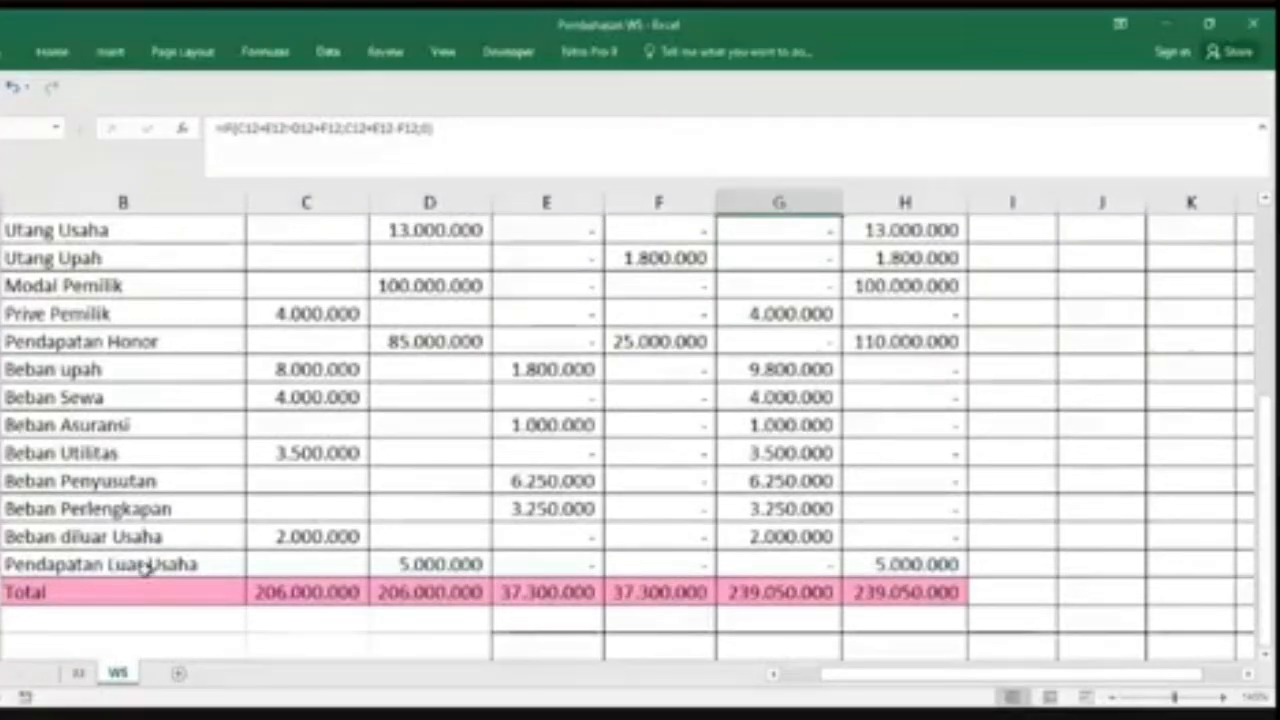
pyautogui.click(918, 545)
pyautogui.press('Left')
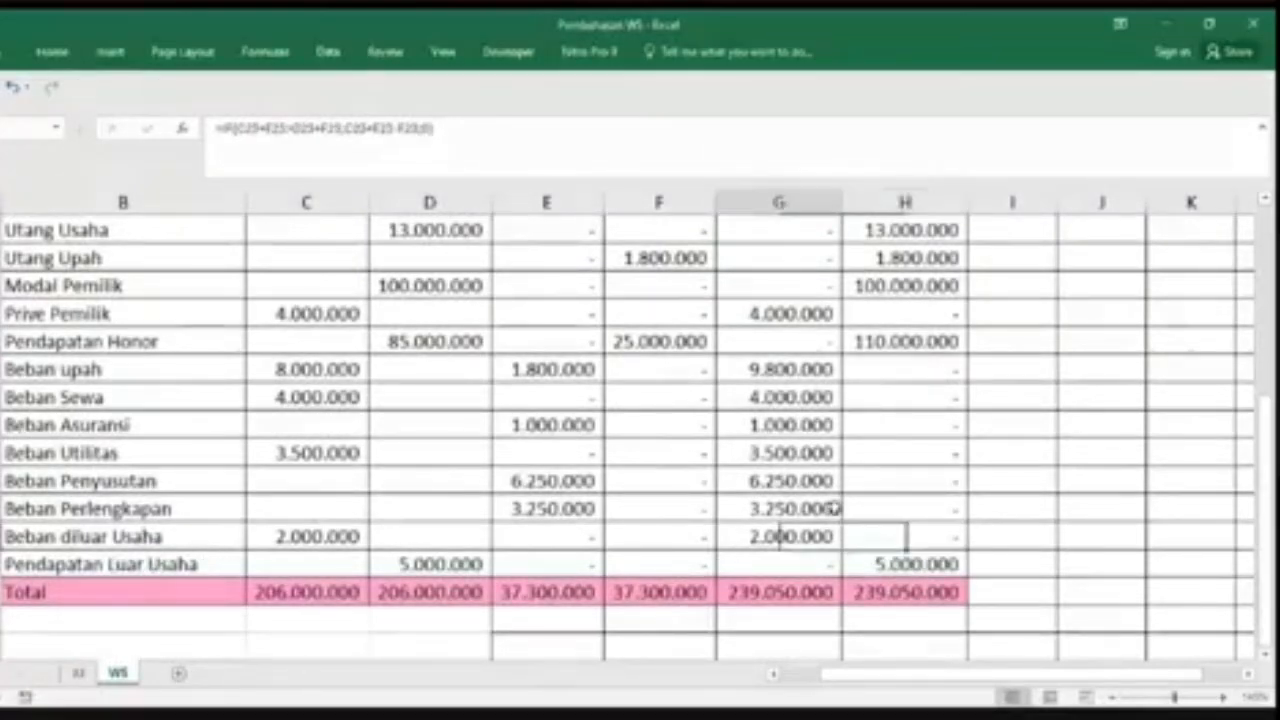
pyautogui.scroll(2, 840, 480)
pyautogui.scroll(-3, 852, 438)
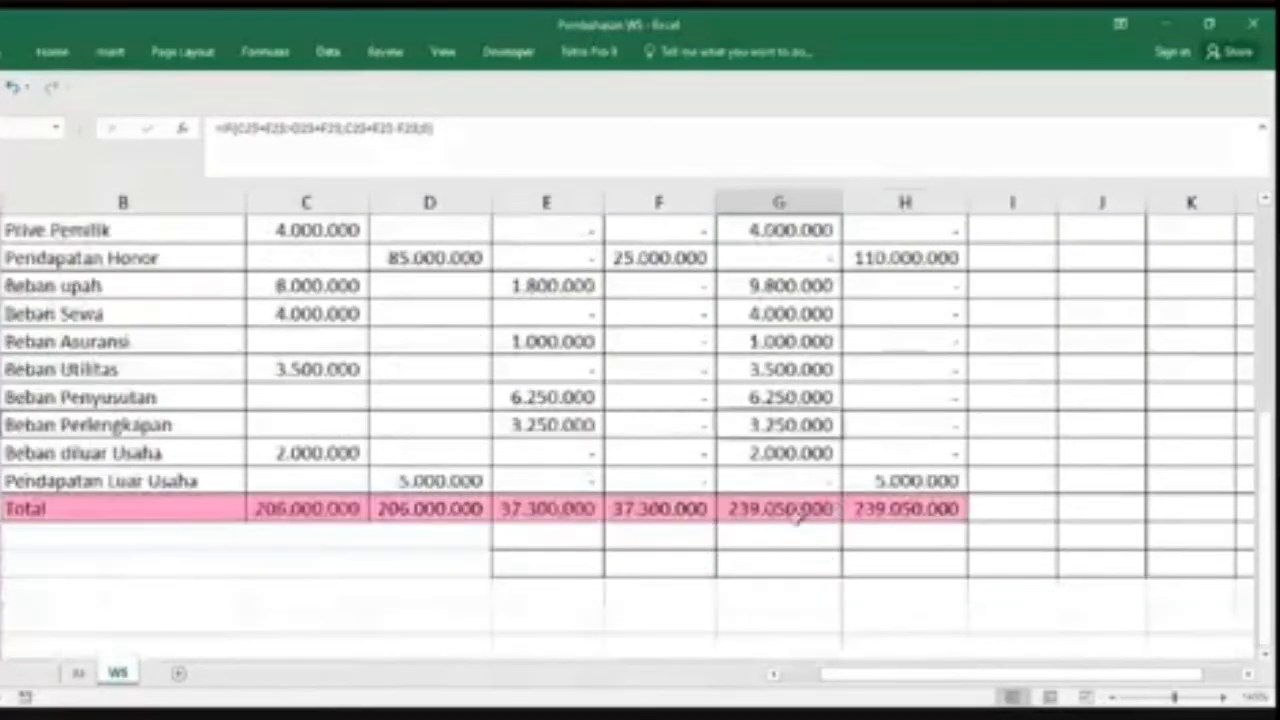
pyautogui.click(808, 508)
pyautogui.click(940, 505)
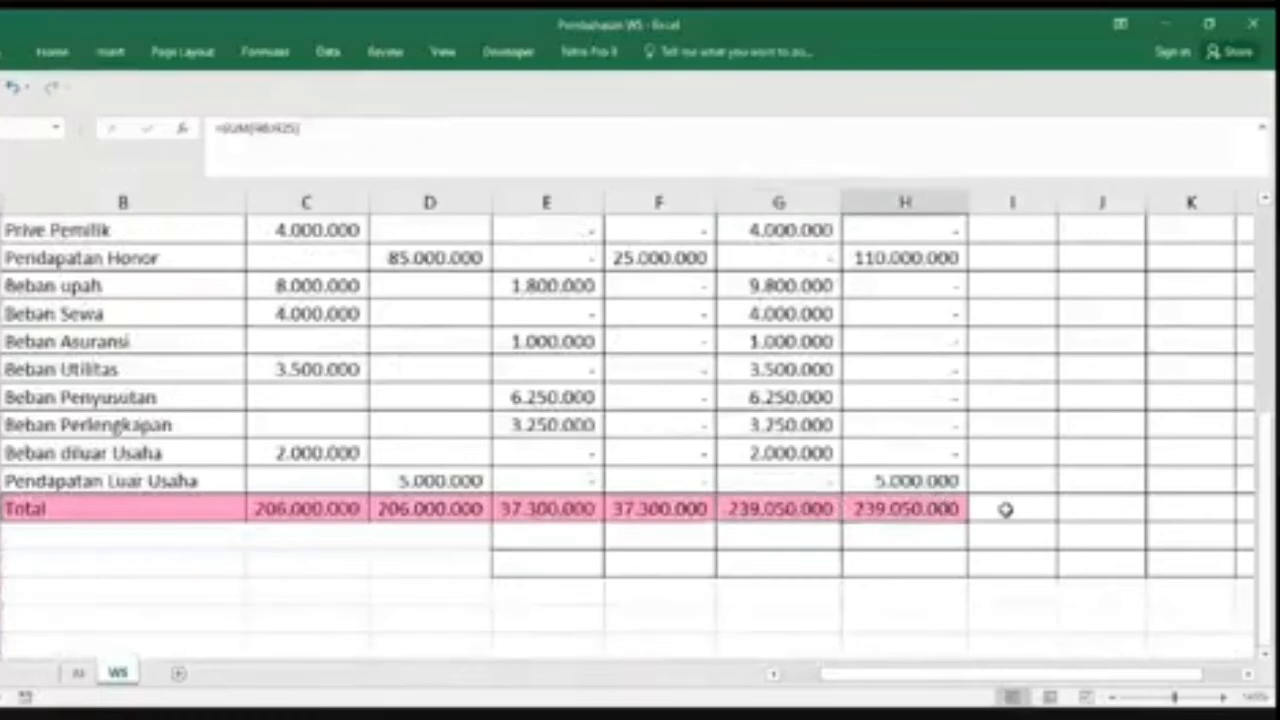
pyautogui.scroll(2, 1006, 511)
pyautogui.scroll(5, 993, 511)
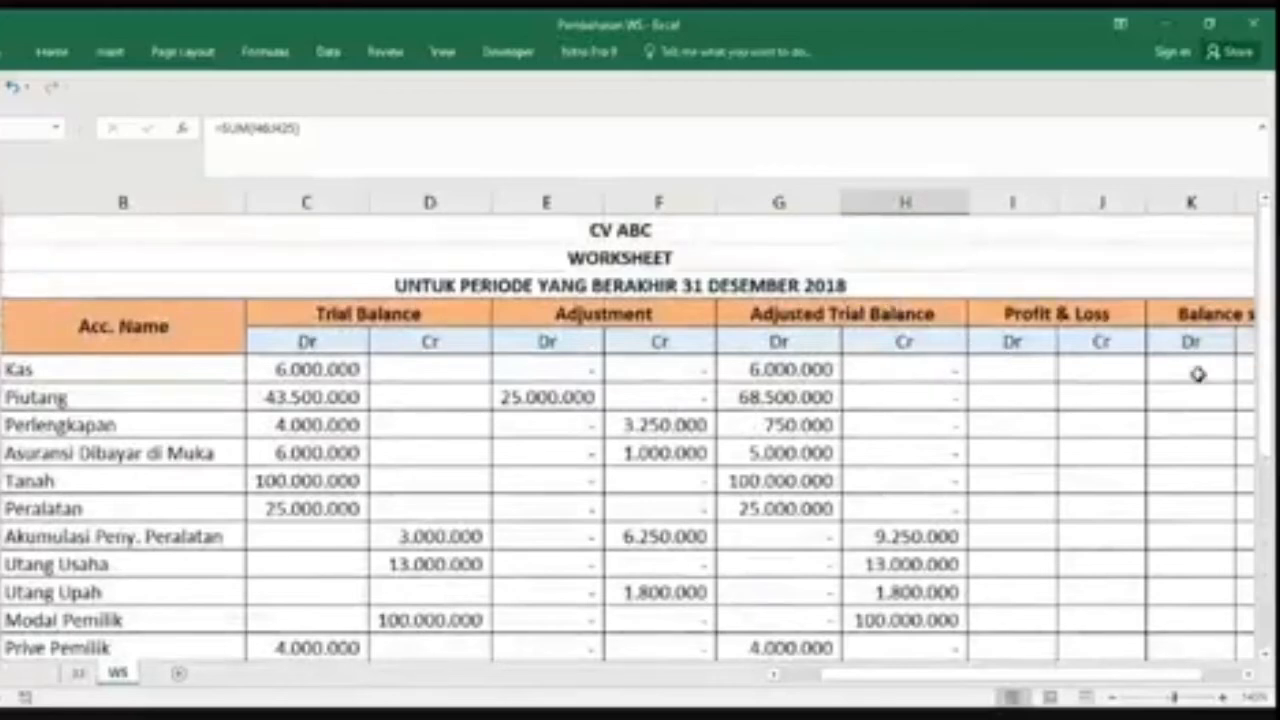
# Step: Review the IF formulas in G6 and H6, the Adjusted Trial Balance Dr and Cr cells for Kas, without changing them
pyautogui.scroll(-1, 843, 457)
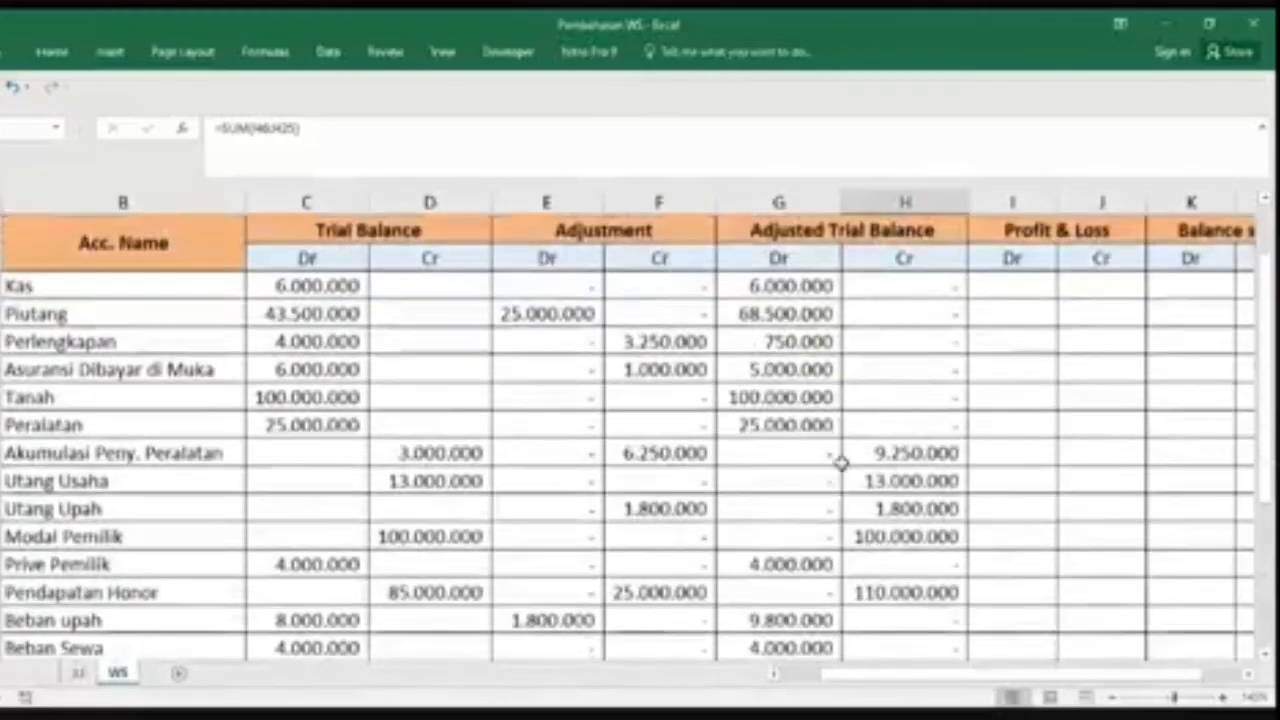
pyautogui.click(814, 286)
pyautogui.scroll(1, 860, 320)
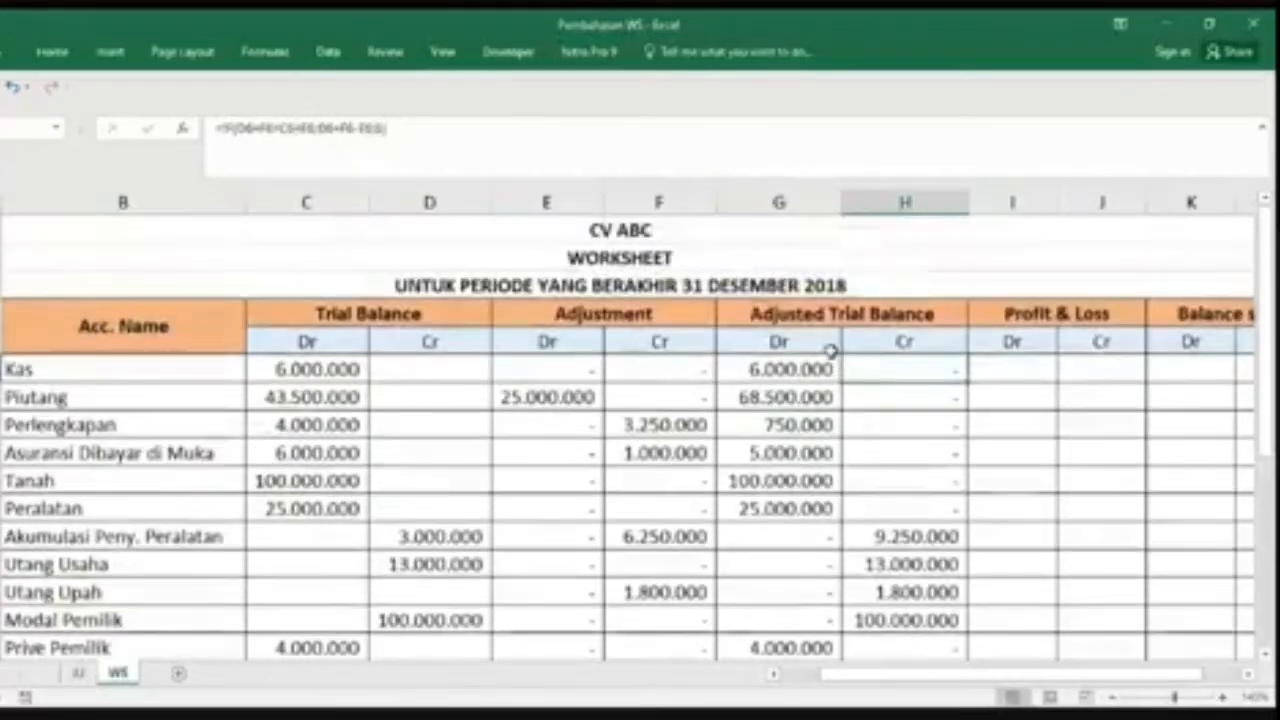
pyautogui.doubleClick(826, 369)
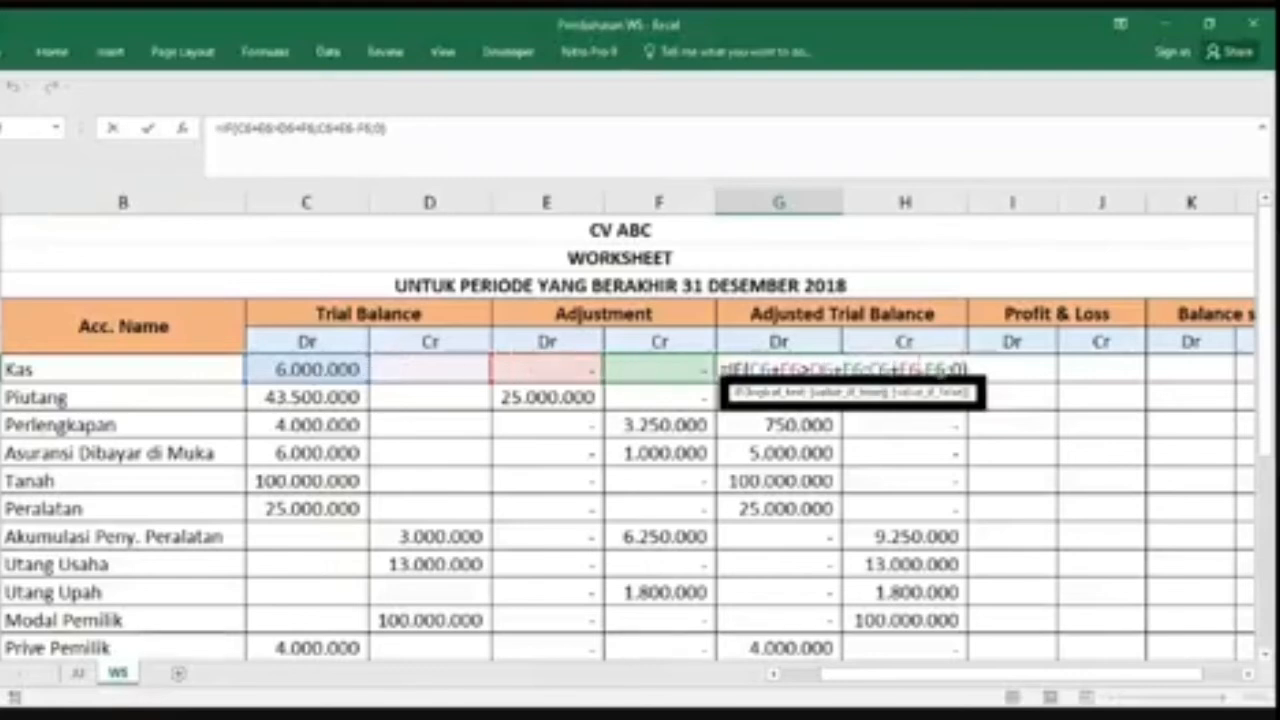
pyautogui.press('Return')
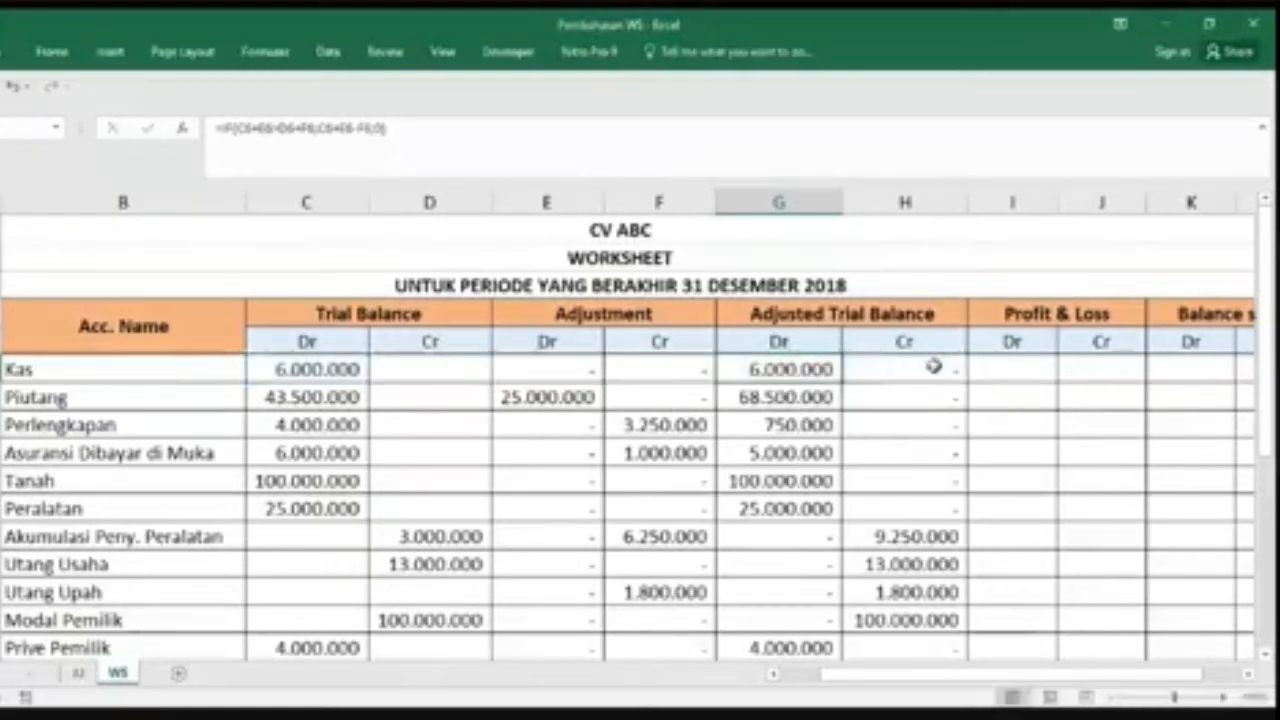
pyautogui.click(932, 367)
pyautogui.doubleClick(930, 365)
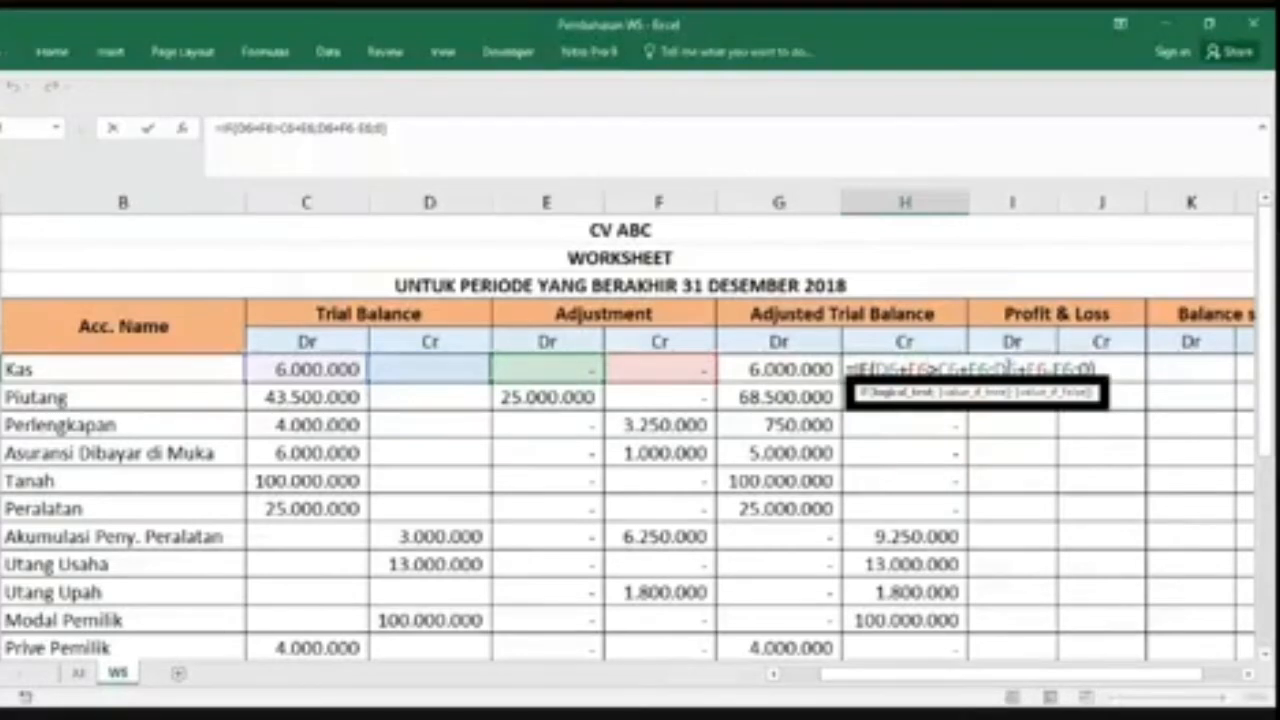
pyautogui.press('Escape')
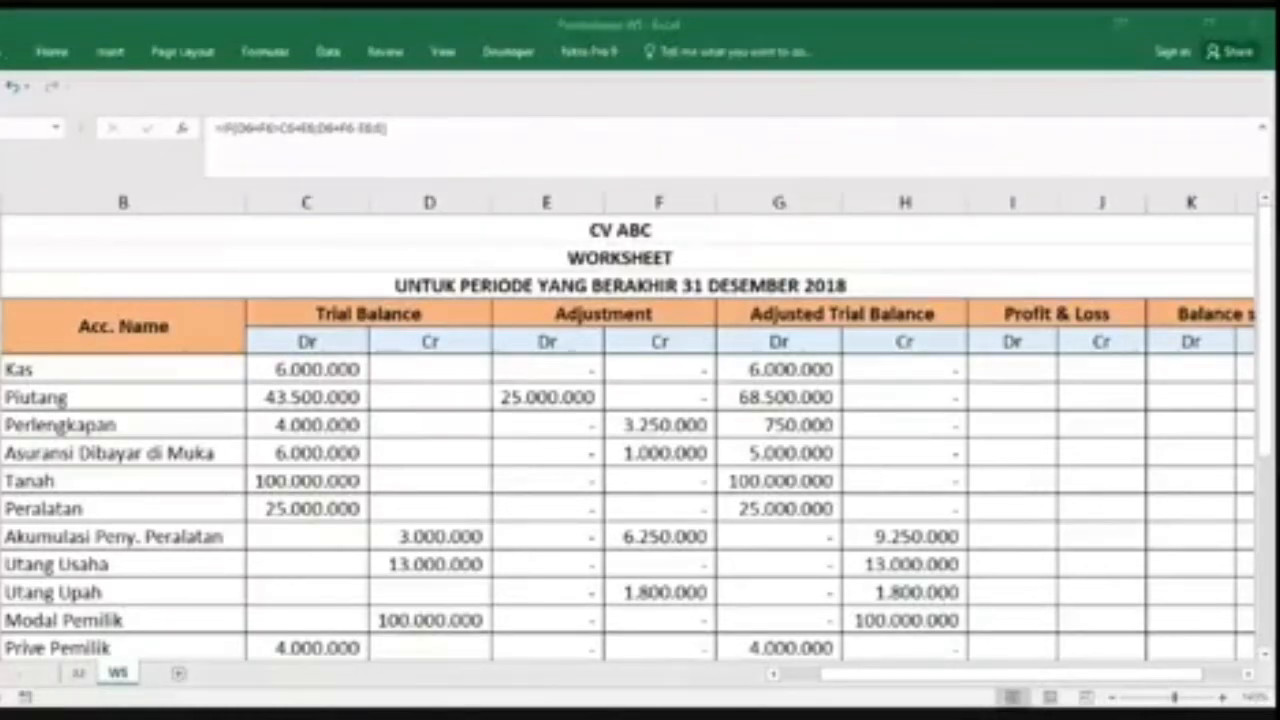
# Step: Select the Profit & Loss Dr cell for Kas and examine the account numbers and names down the worksheet
pyautogui.click(1028, 371)
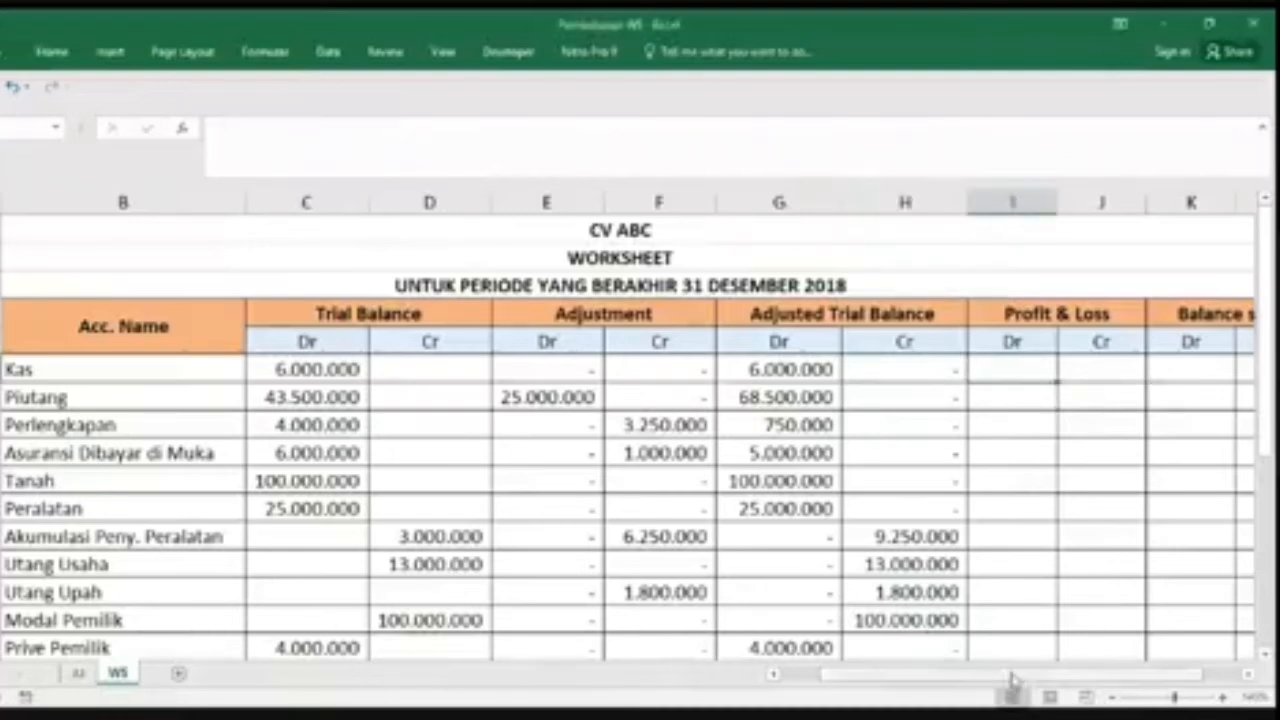
pyautogui.moveTo(1008, 680); pyautogui.dragTo(957, 688)
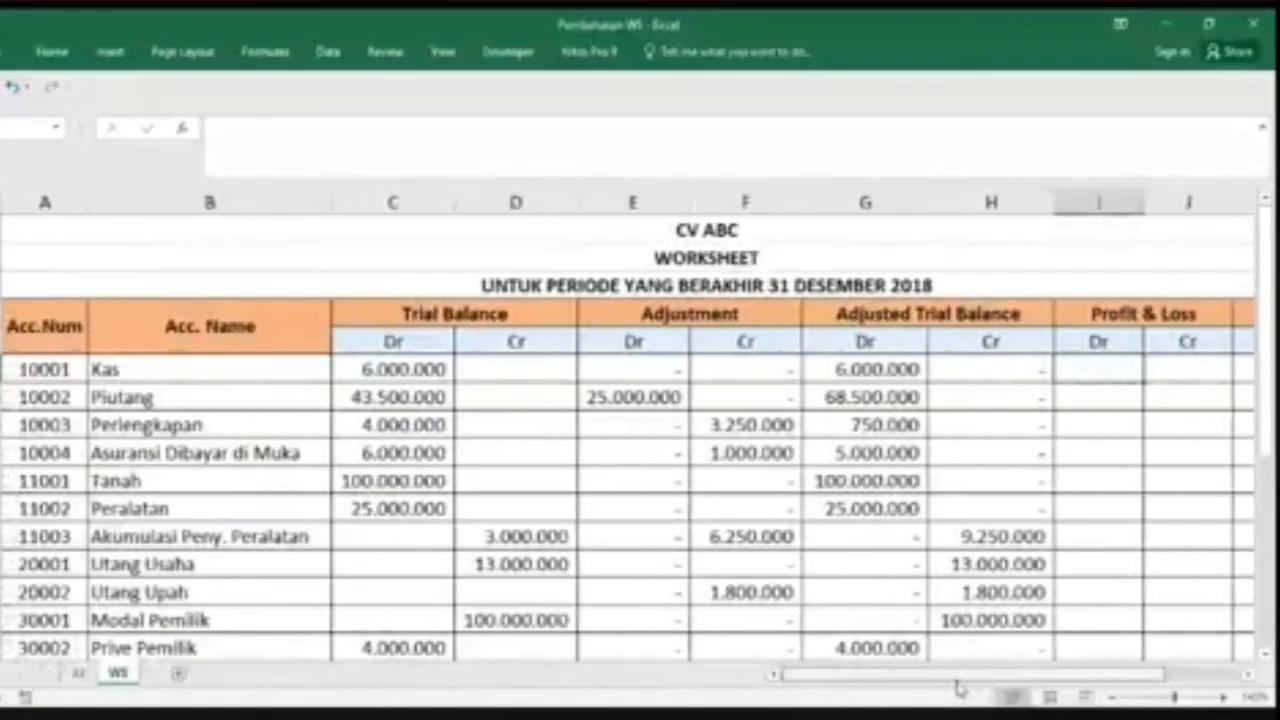
pyautogui.scroll(-2, 829, 486)
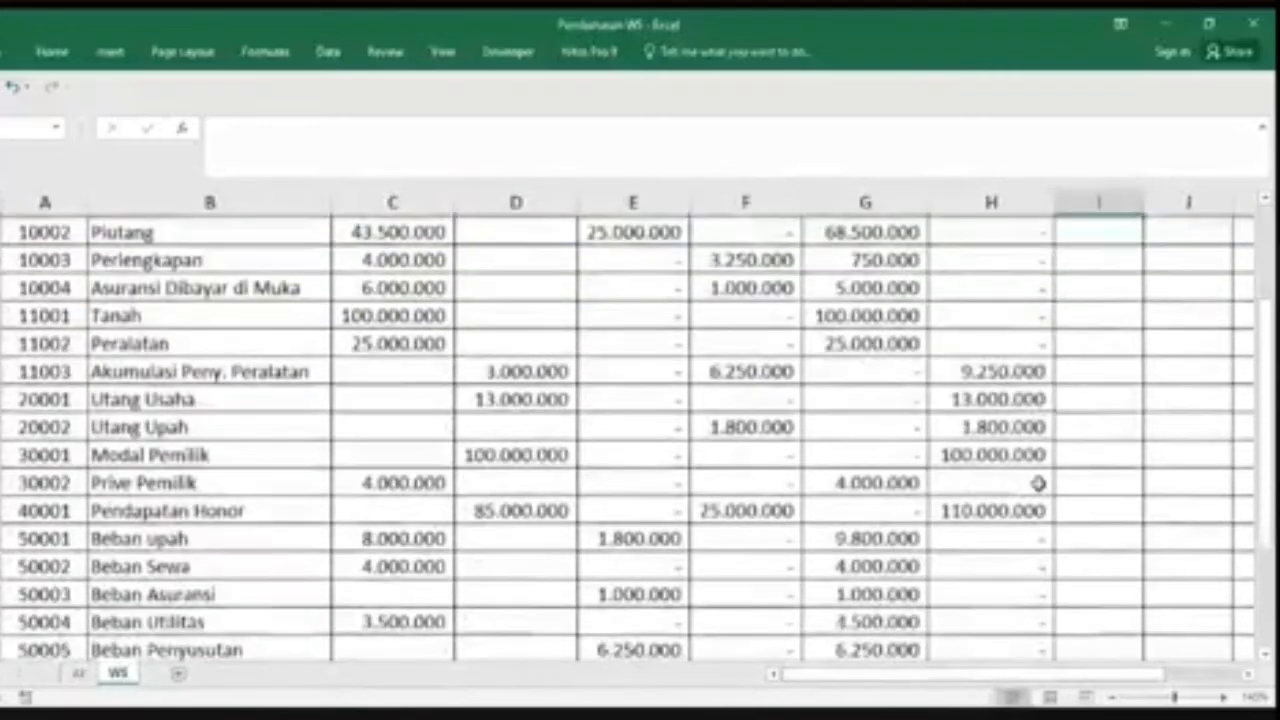
pyautogui.scroll(2, 1080, 544)
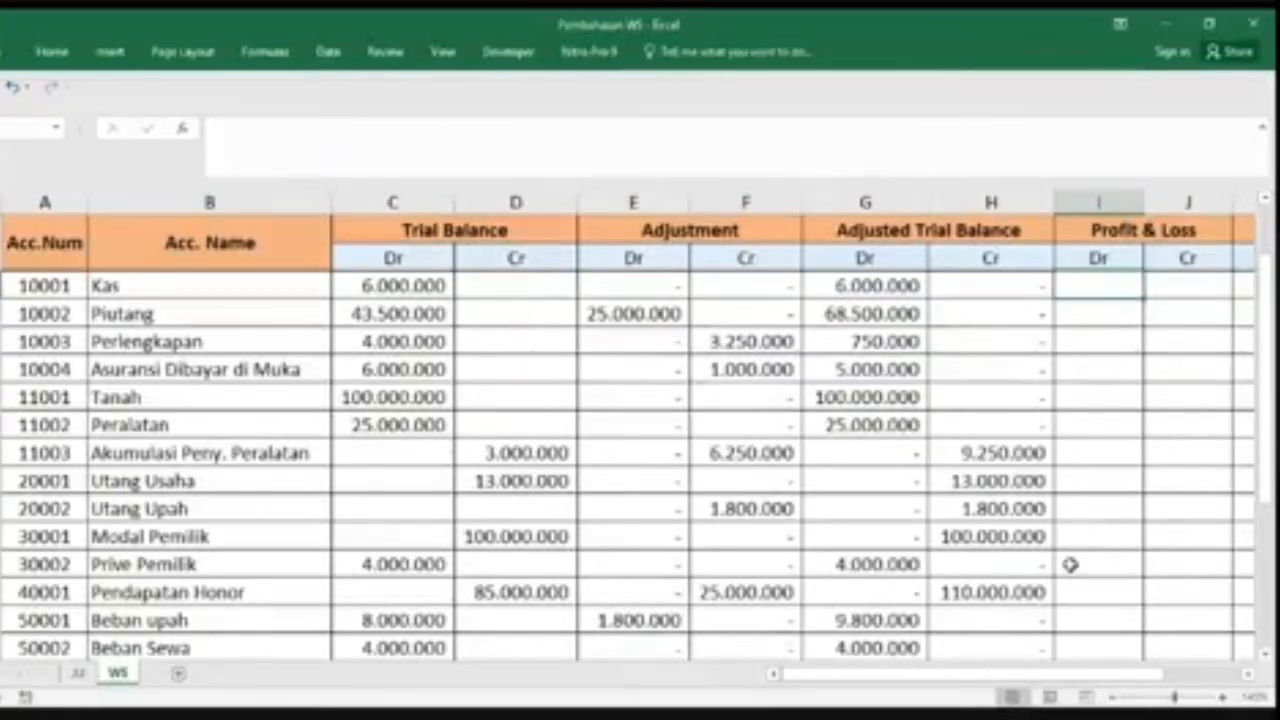
pyautogui.scroll(1, 1073, 548)
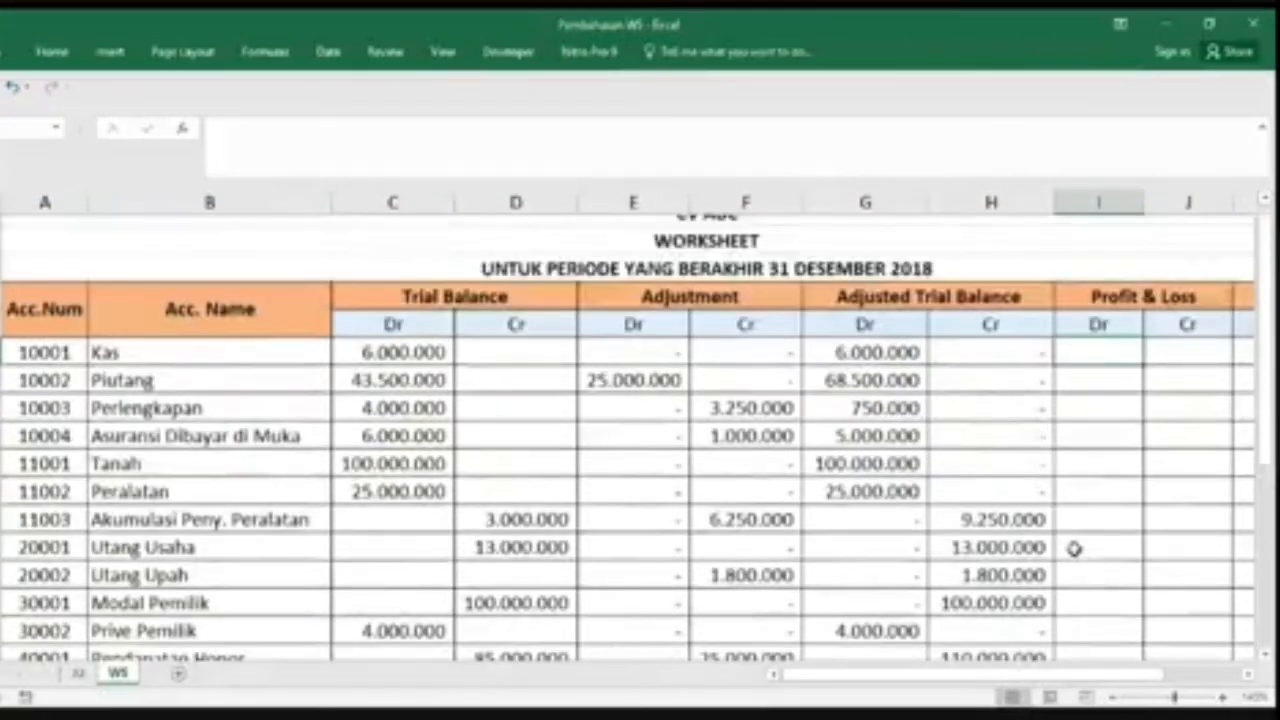
pyautogui.scroll(1, 1073, 548)
pyautogui.scroll(-3, 1073, 548)
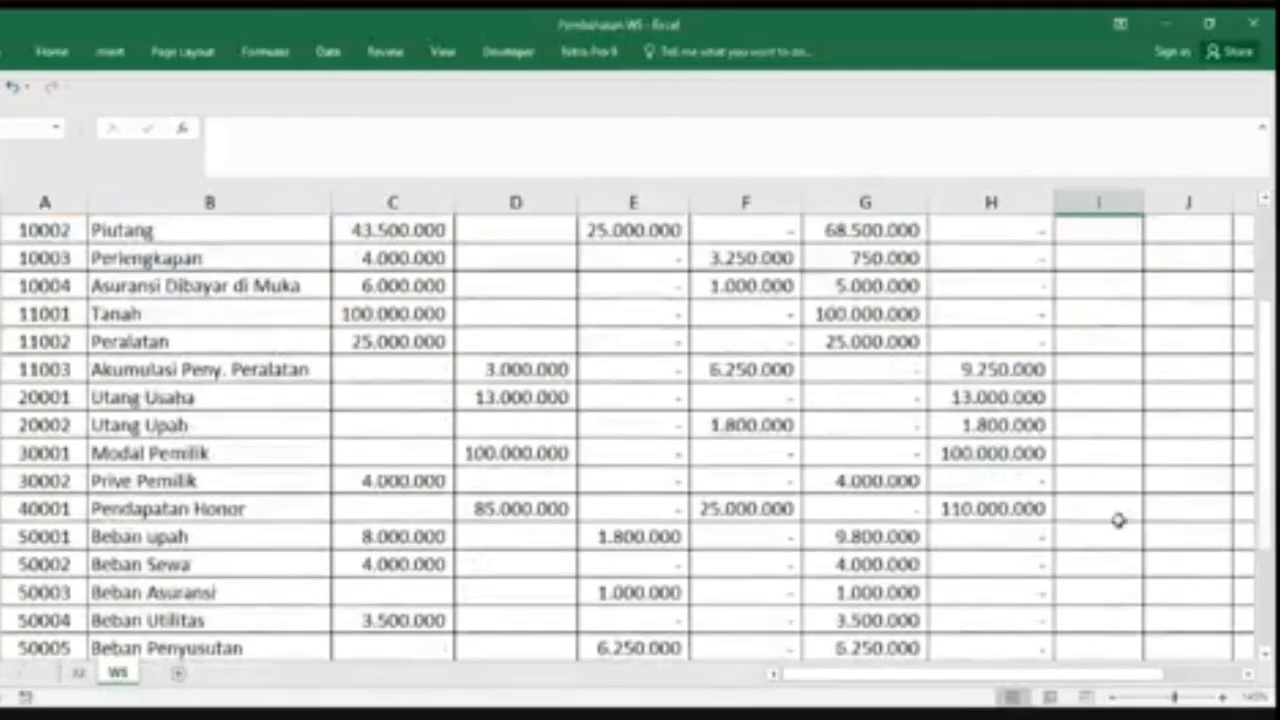
pyautogui.scroll(-1, 270, 510)
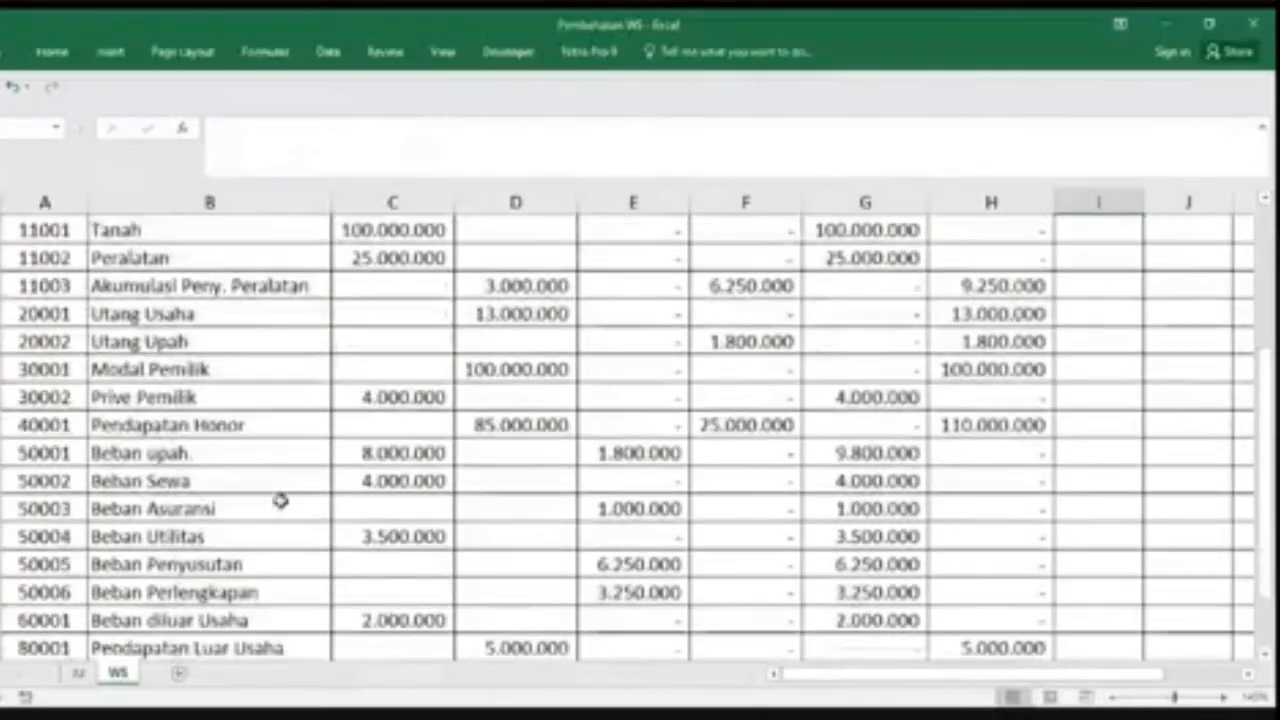
# Step: Examine the account numbers of the balance sheet, revenue and expense accounts alongside their adjusted Dr and Cr amounts
pyautogui.scroll(2, 237, 556)
pyautogui.scroll(-3, 234, 550)
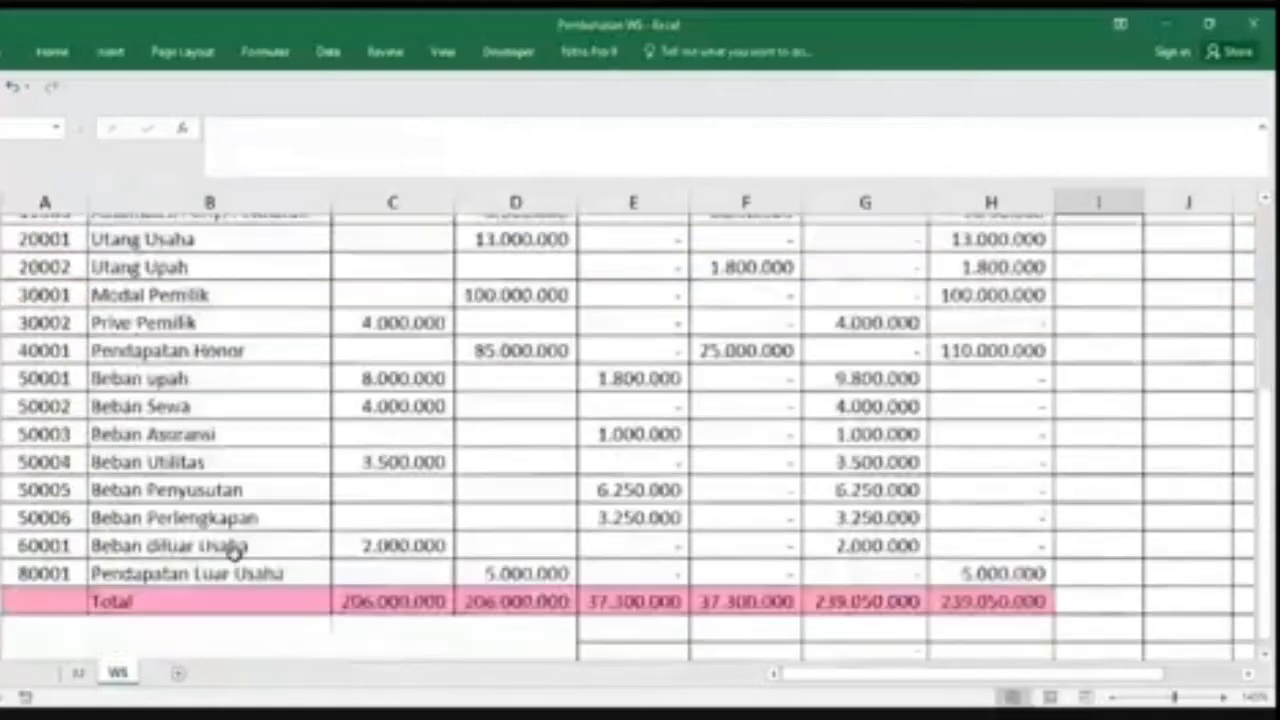
pyautogui.scroll(1, 150, 530)
pyautogui.scroll(-1, 148, 528)
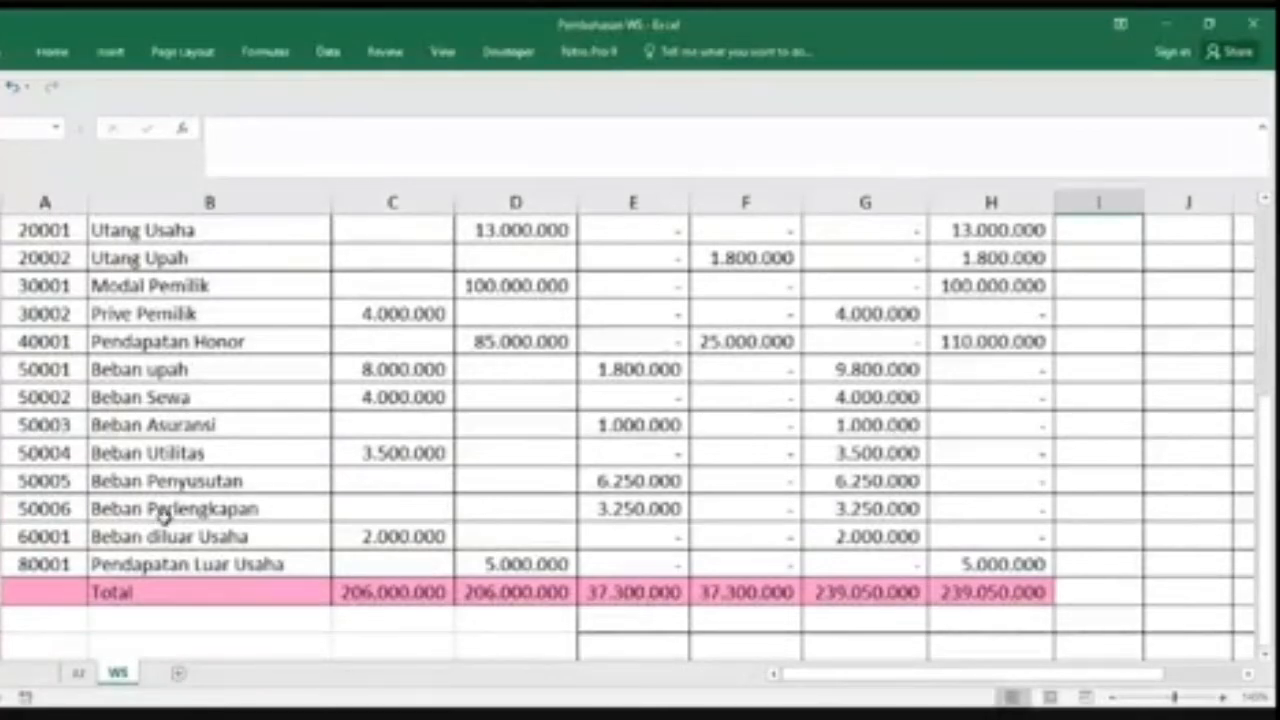
pyautogui.scroll(1, 160, 512)
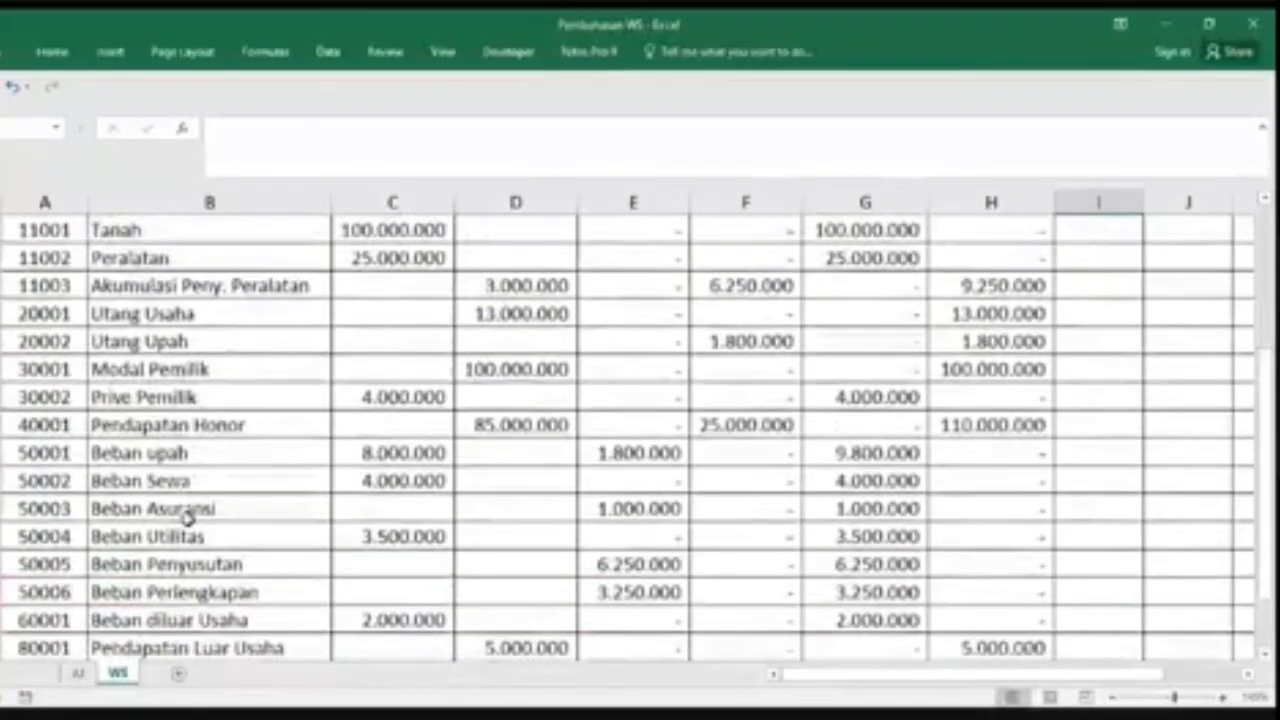
pyautogui.scroll(-1, 186, 515)
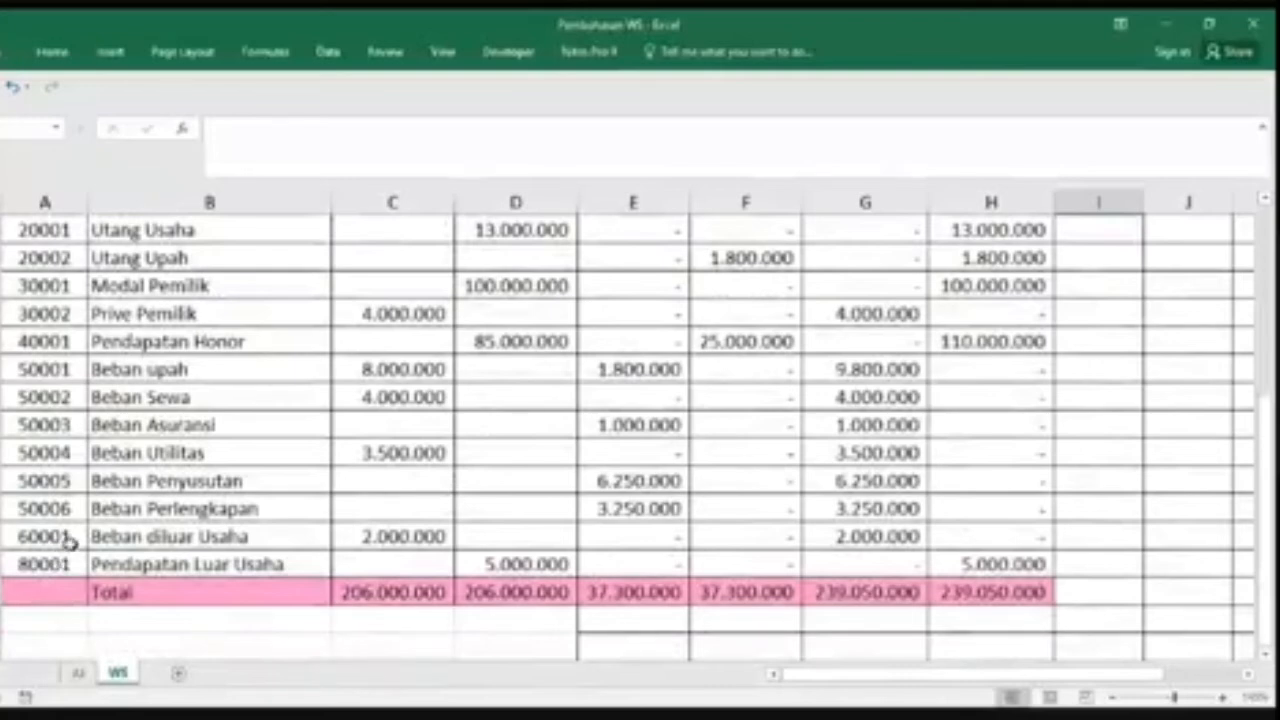
pyautogui.scroll(1, 78, 508)
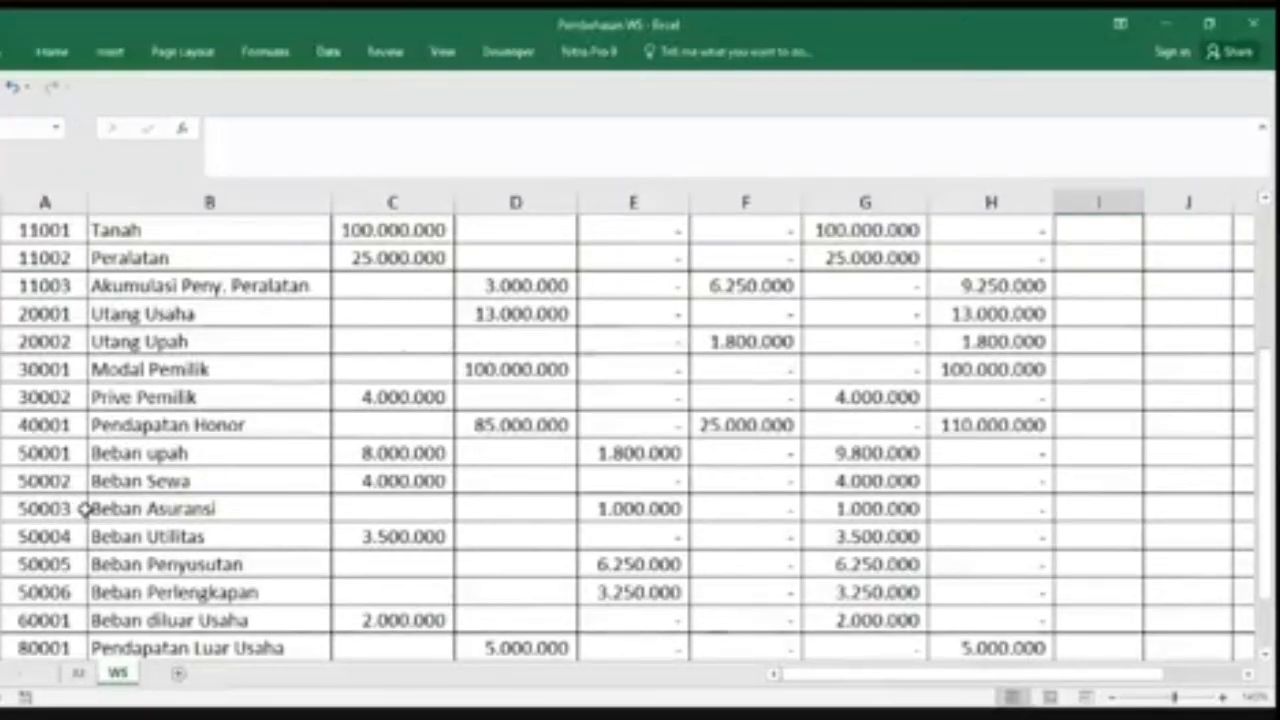
pyautogui.scroll(1, 1019, 518)
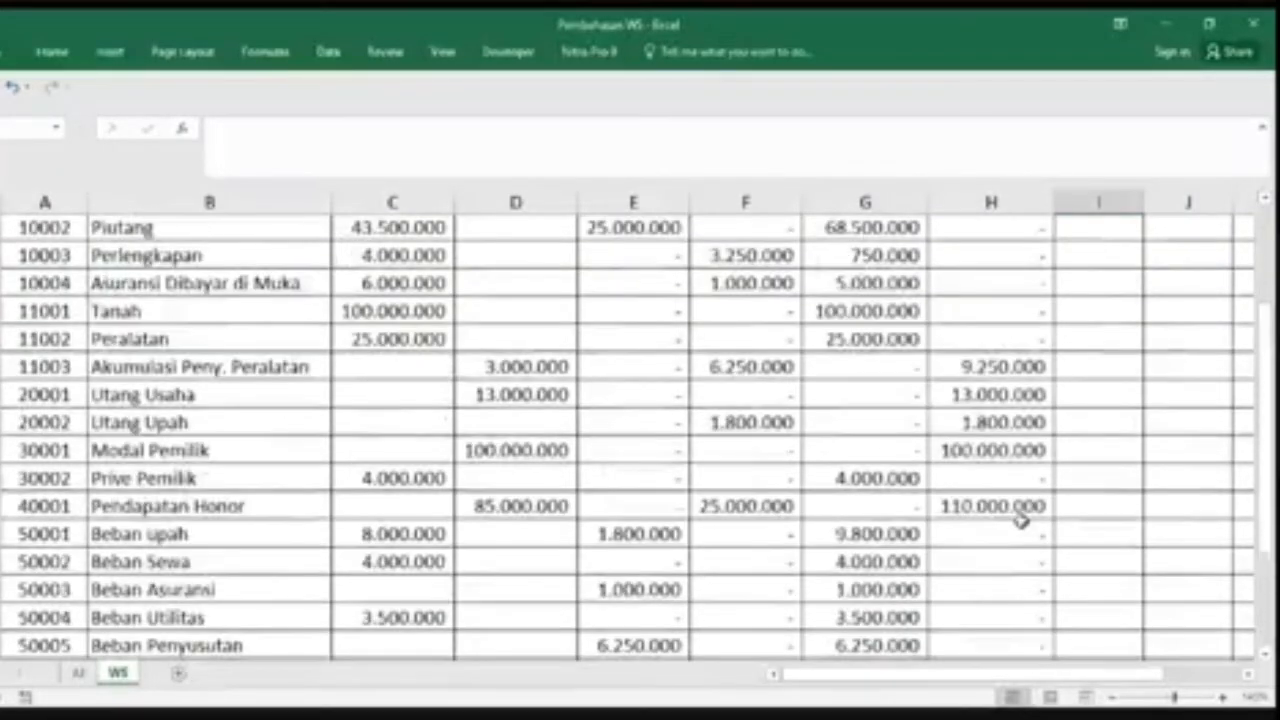
pyautogui.scroll(2, 1019, 518)
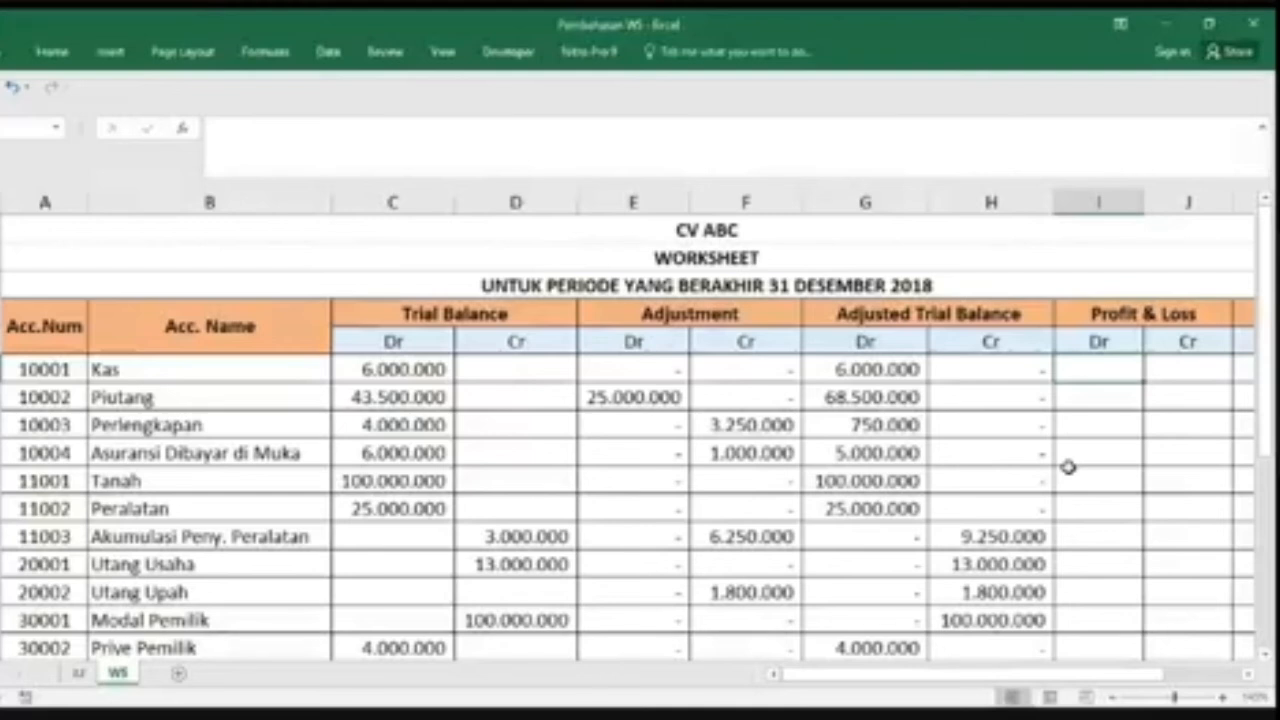
# Step: Begin an IF formula in the Profit & Loss Dr cell for Kas with the condition LEFT(A6;1)>"3"
pyautogui.write('=')
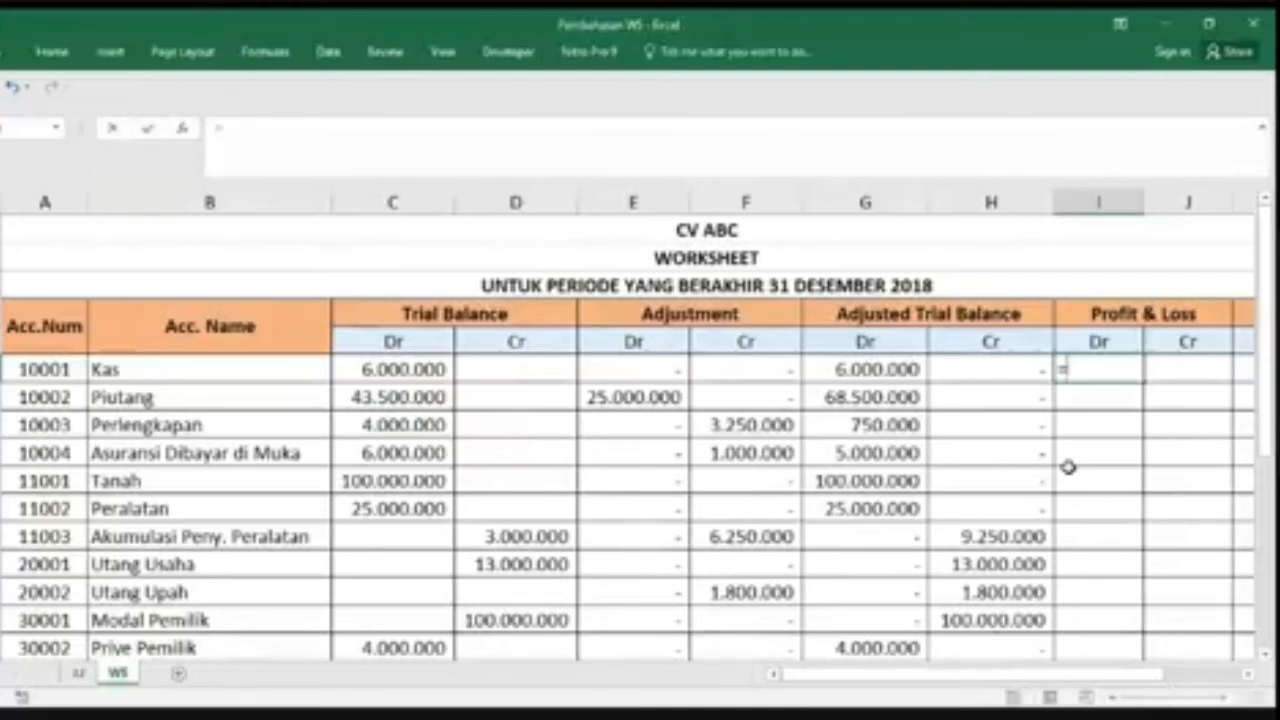
pyautogui.write('if')
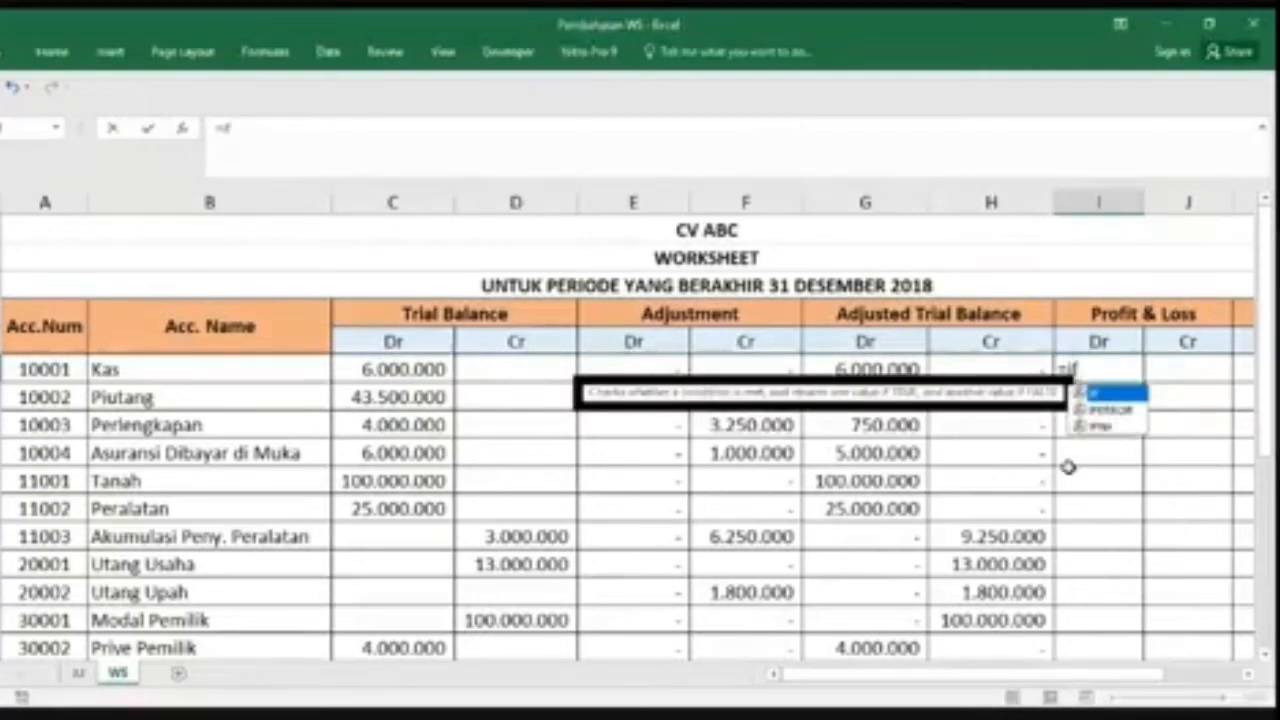
pyautogui.press('Tab')
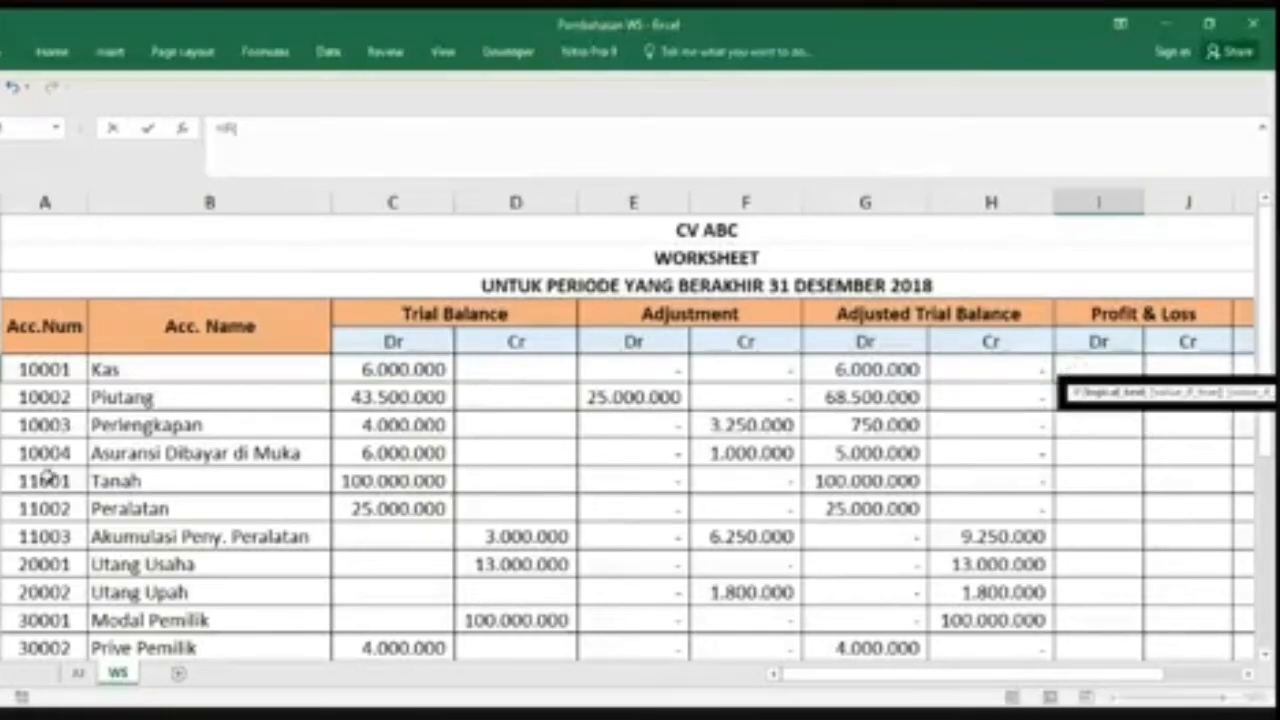
pyautogui.scroll(-3, 45, 485)
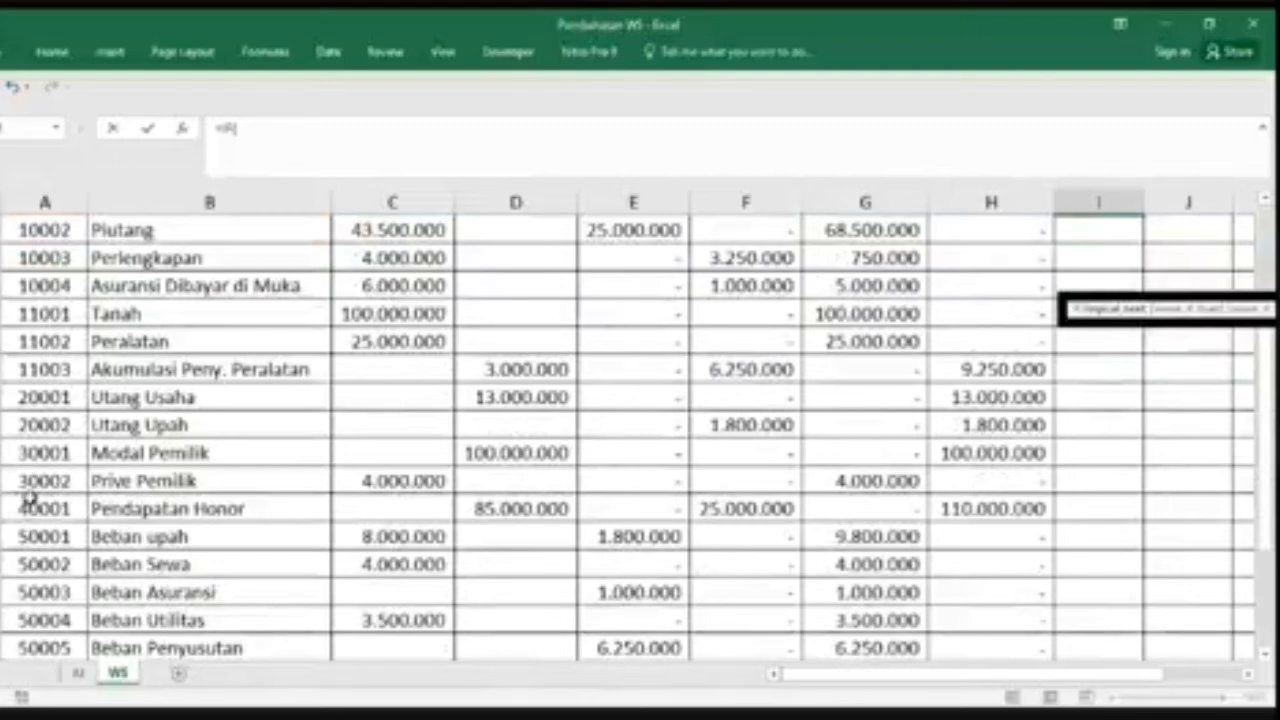
pyautogui.scroll(1, 30, 498)
pyautogui.scroll(-4, 26, 420)
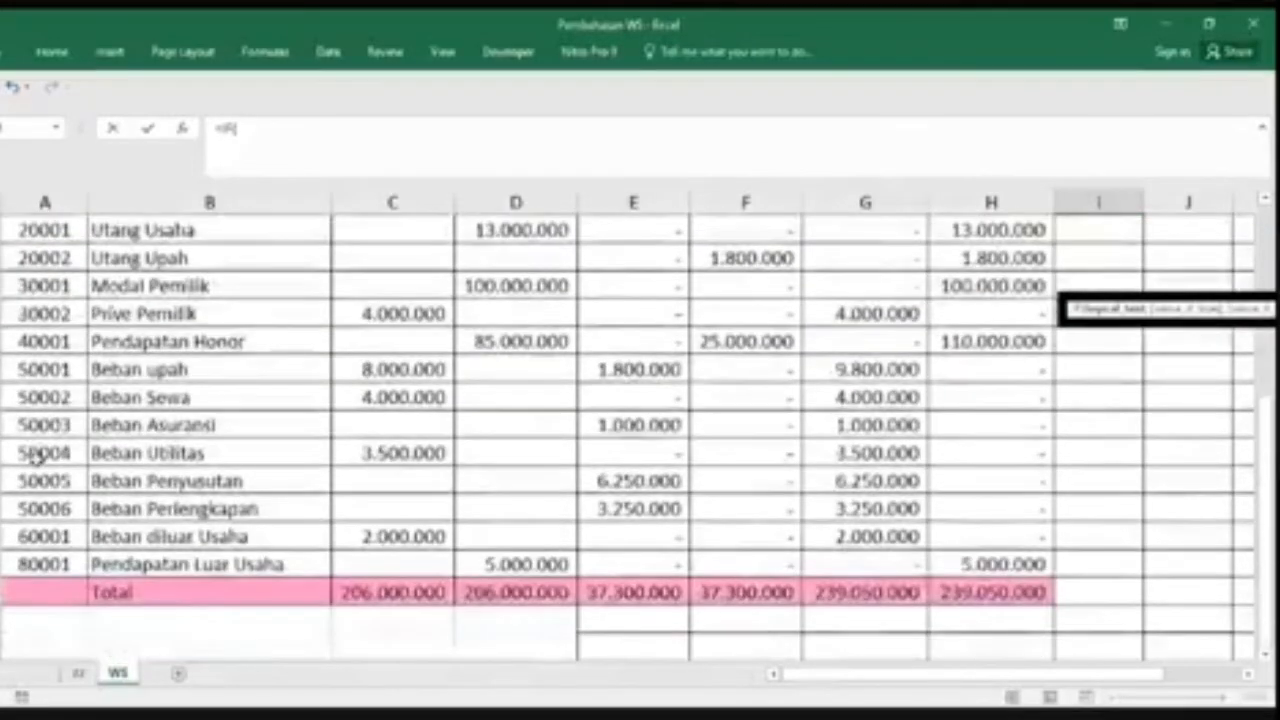
pyautogui.scroll(4, 35, 455)
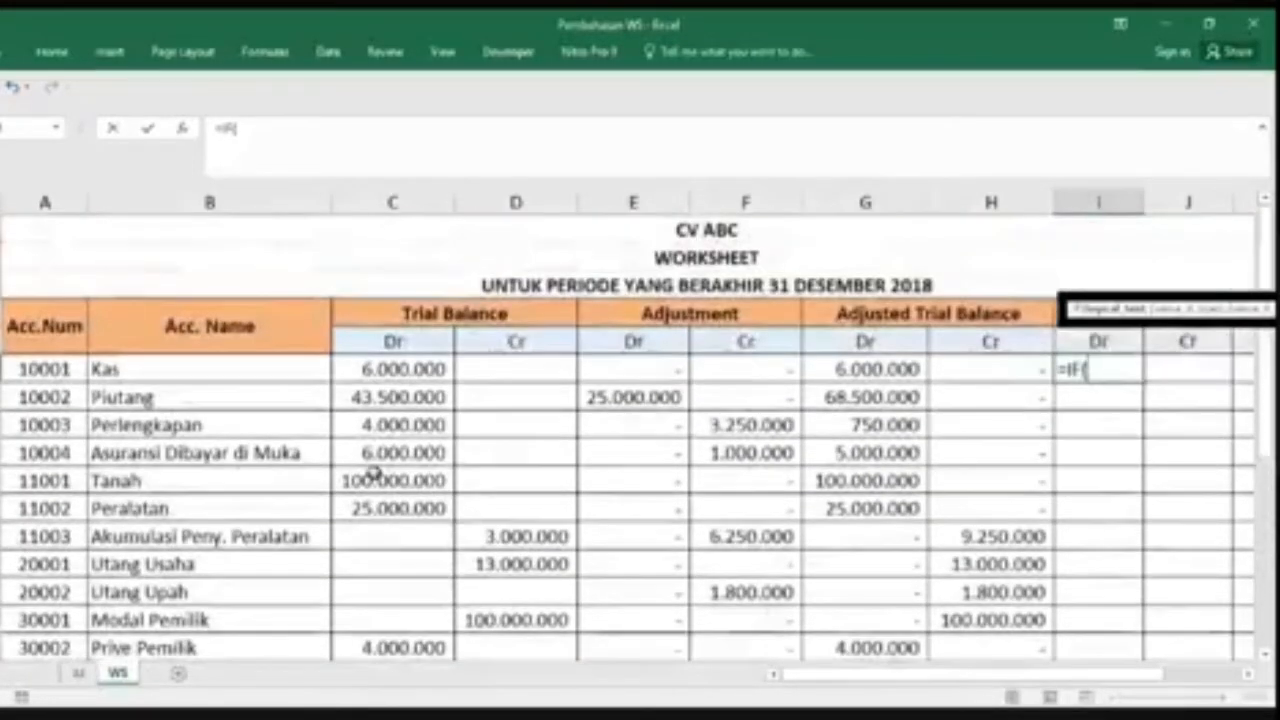
pyautogui.write('LEFT(')
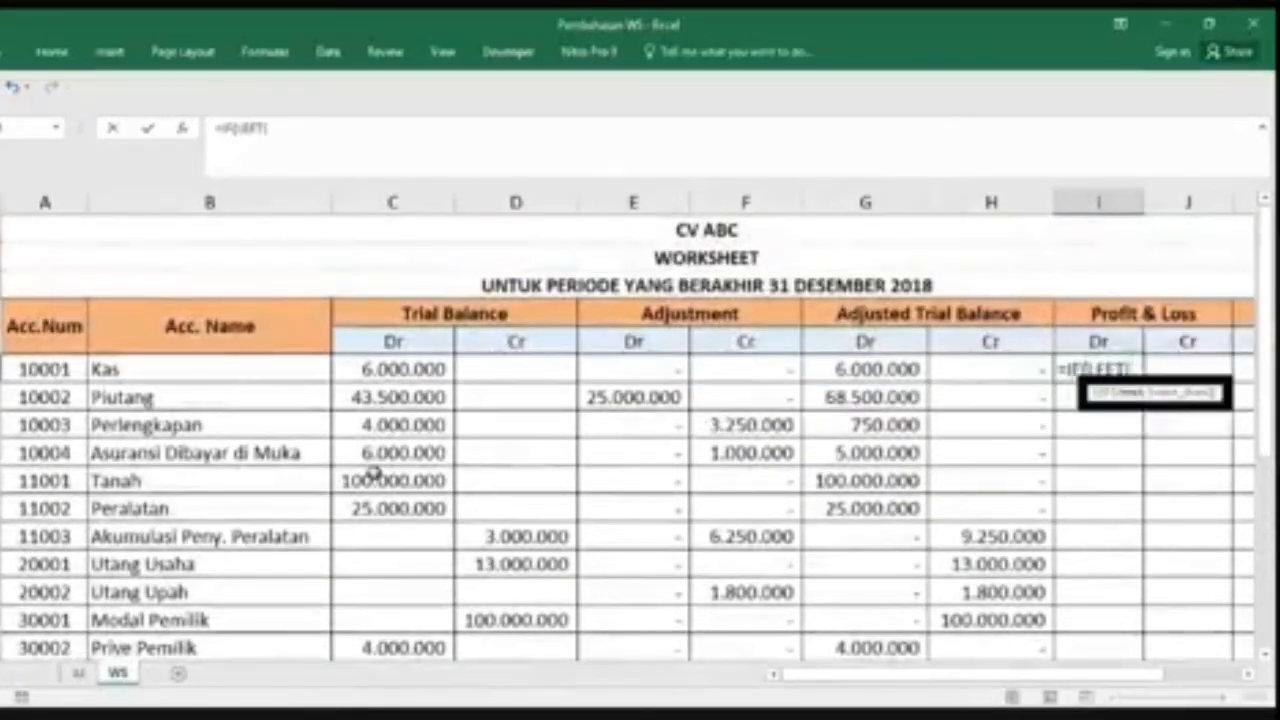
pyautogui.click(50, 367)
pyautogui.write(',')
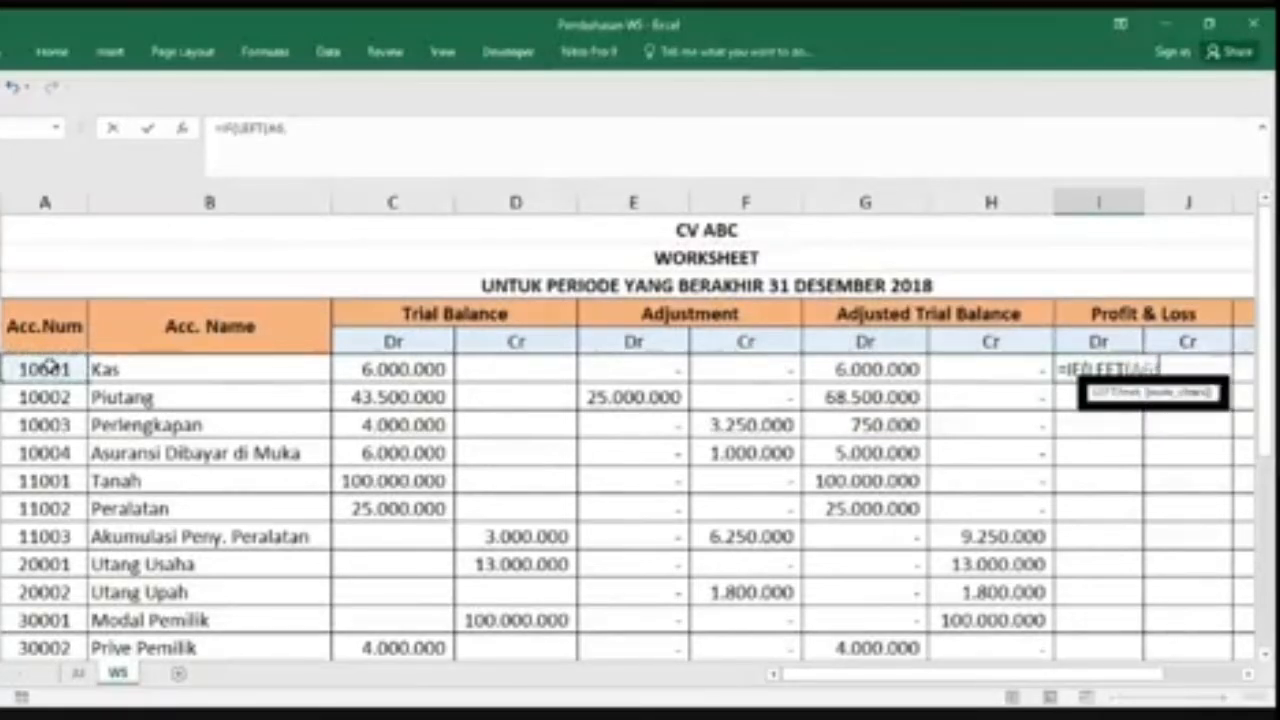
pyautogui.write('1)')
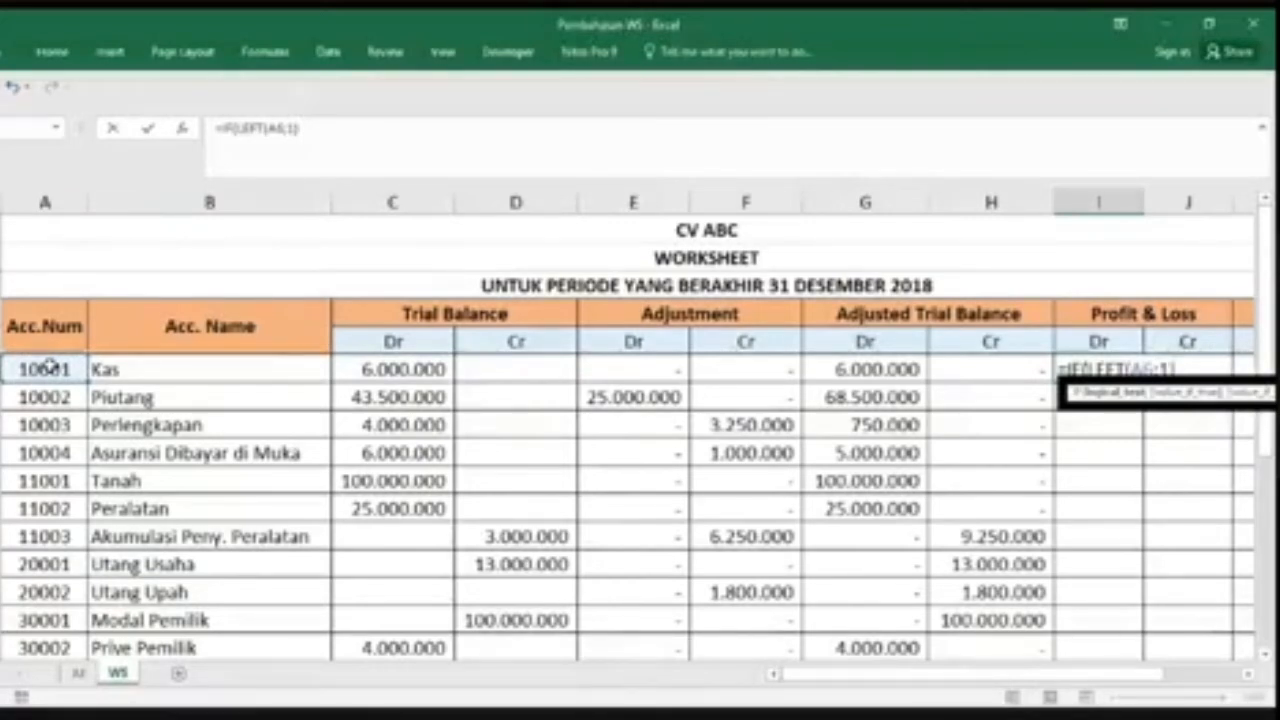
pyautogui.write('>"')
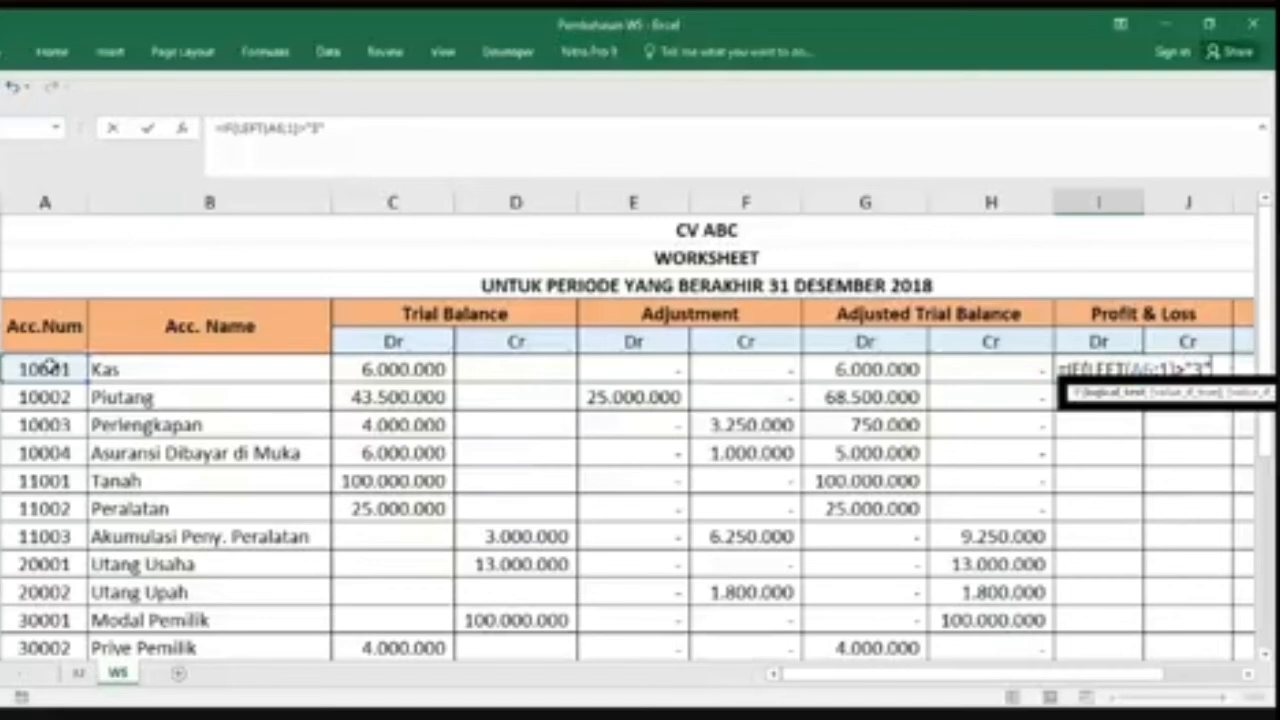
pyautogui.write('3";')
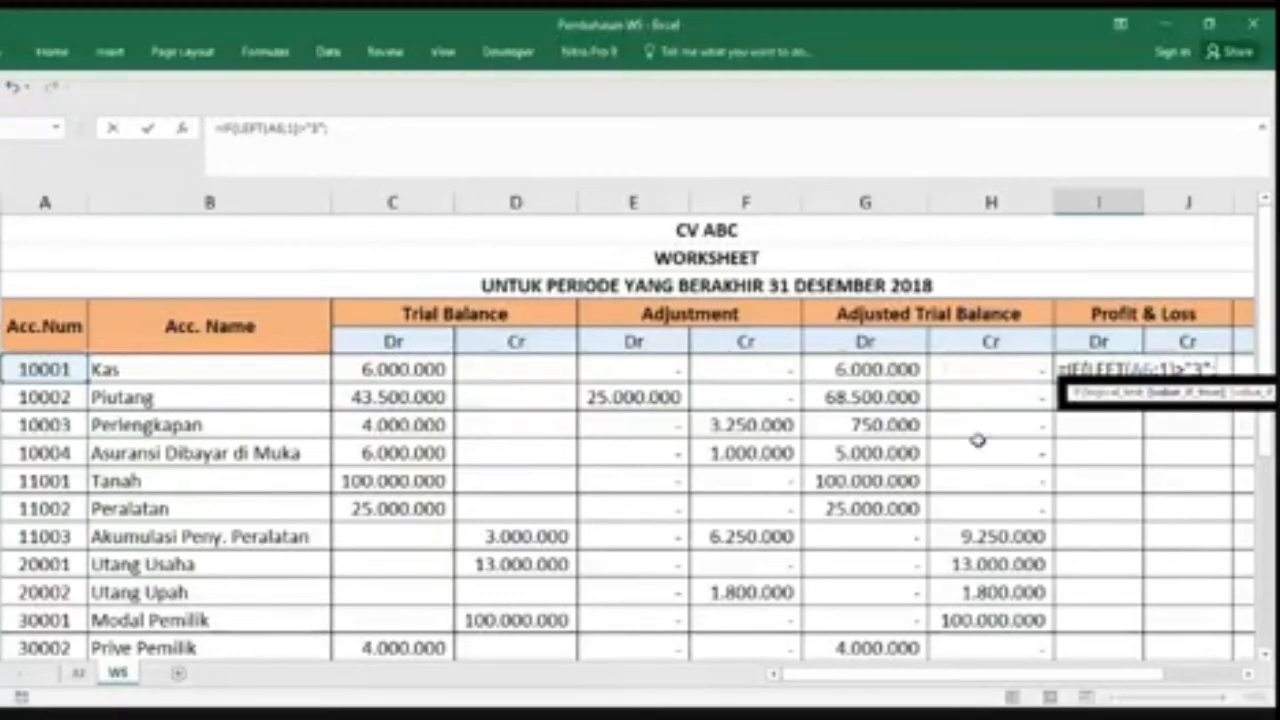
# Step: Complete the Profit & Loss Dr formula for Kas to return G6 when true and 0 otherwise, accepting the closing-bracket correction
pyautogui.click(900, 369)
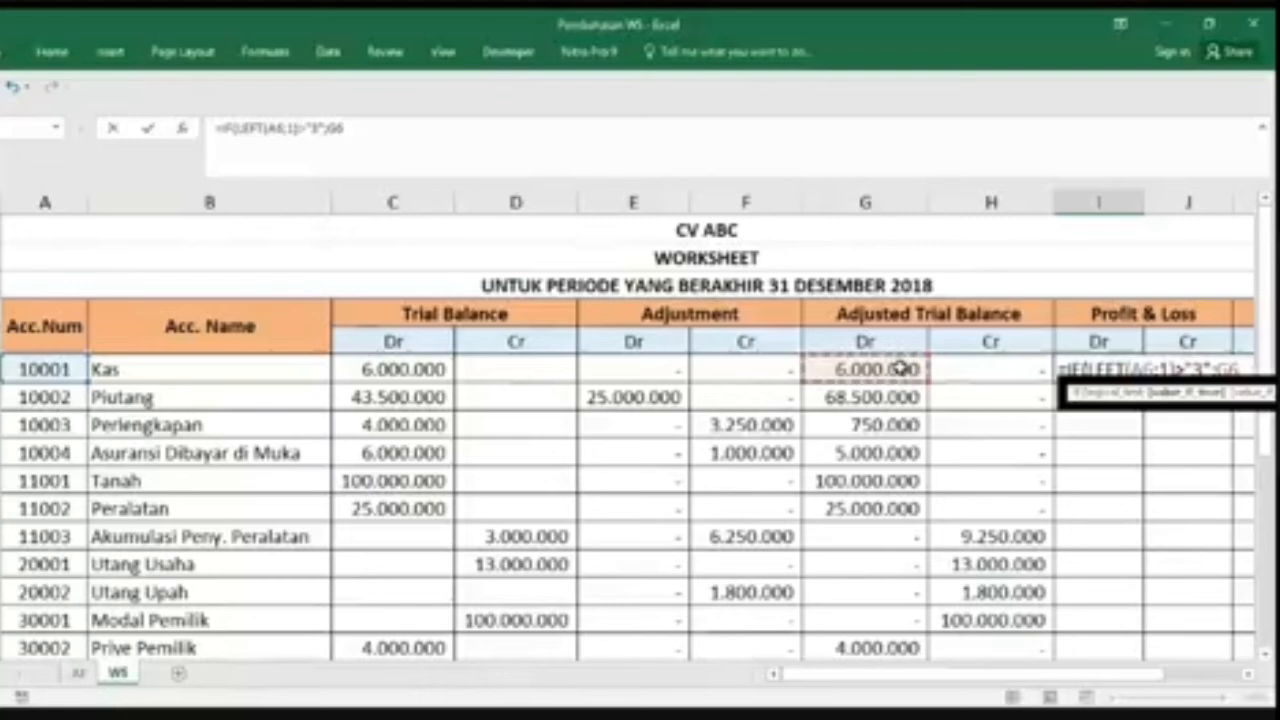
pyautogui.write(';')
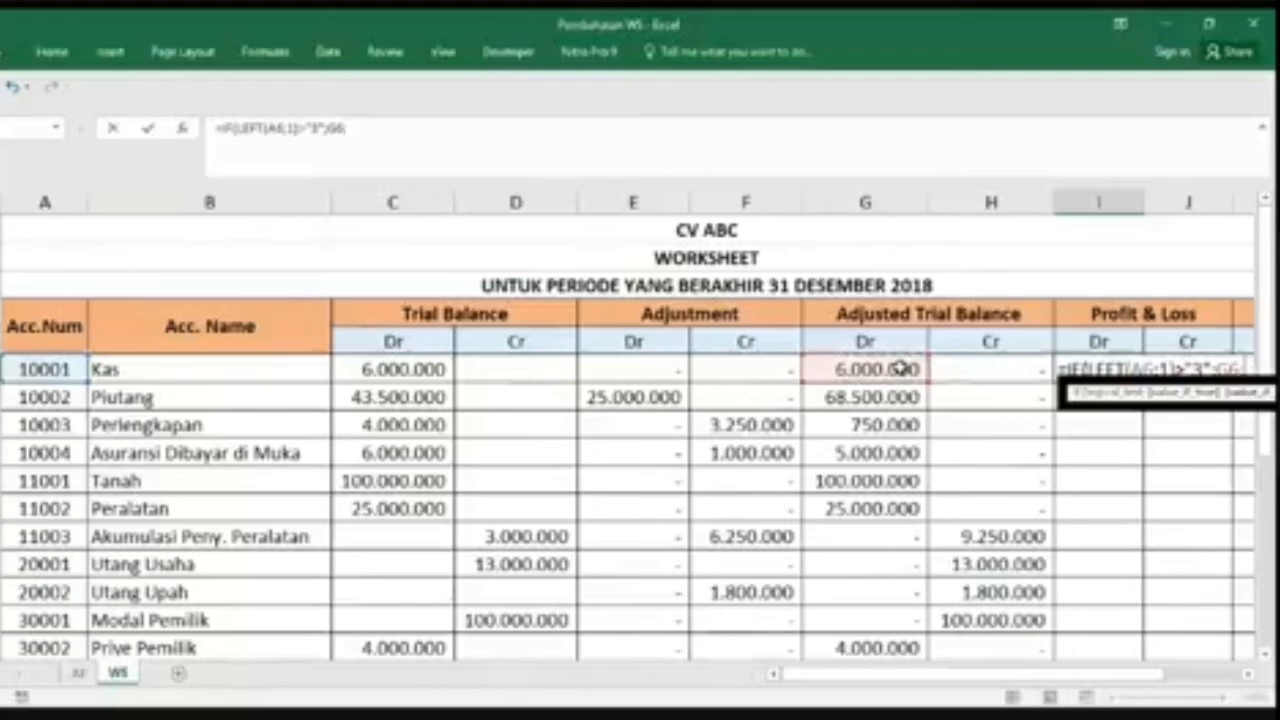
pyautogui.write('0')
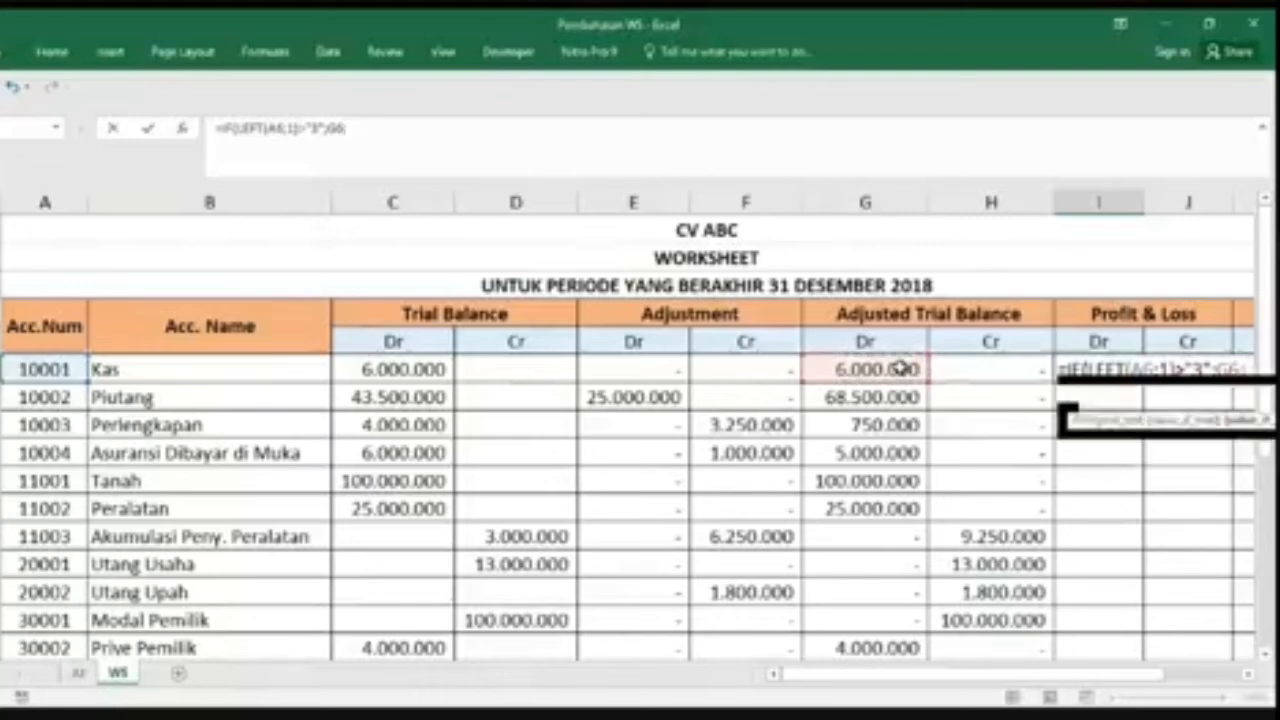
pyautogui.press('Return')
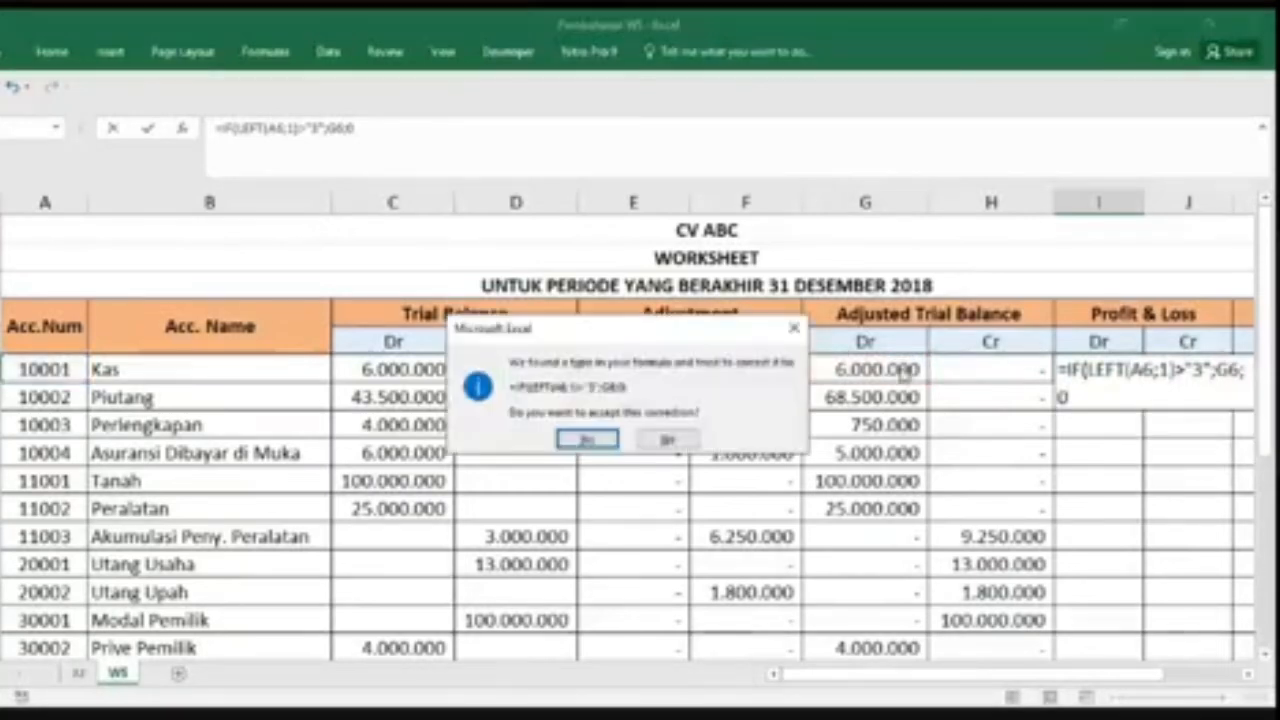
pyautogui.press('Return')
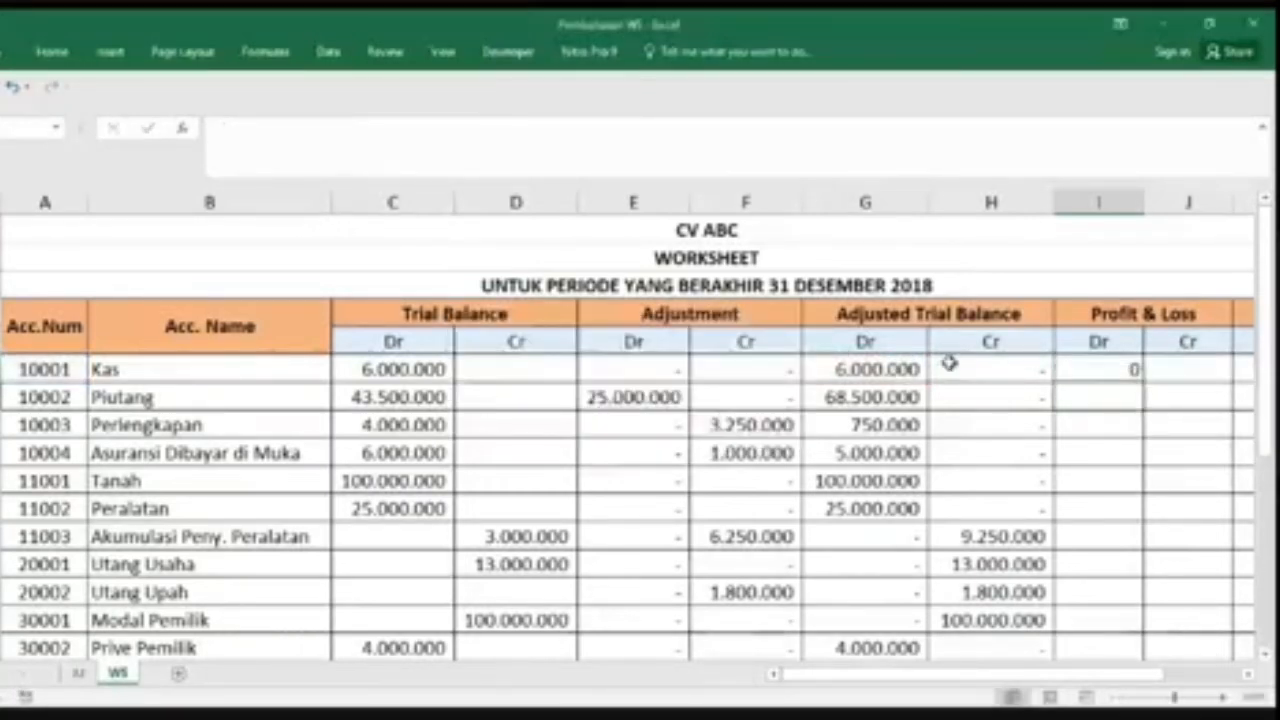
# Step: Copy the formula text =IF(LEFT(A6;1)>"3";G6;0) from the Profit & Loss Dr cell for Kas into its Cr cell
pyautogui.click(1141, 367)
pyautogui.click(356, 128)
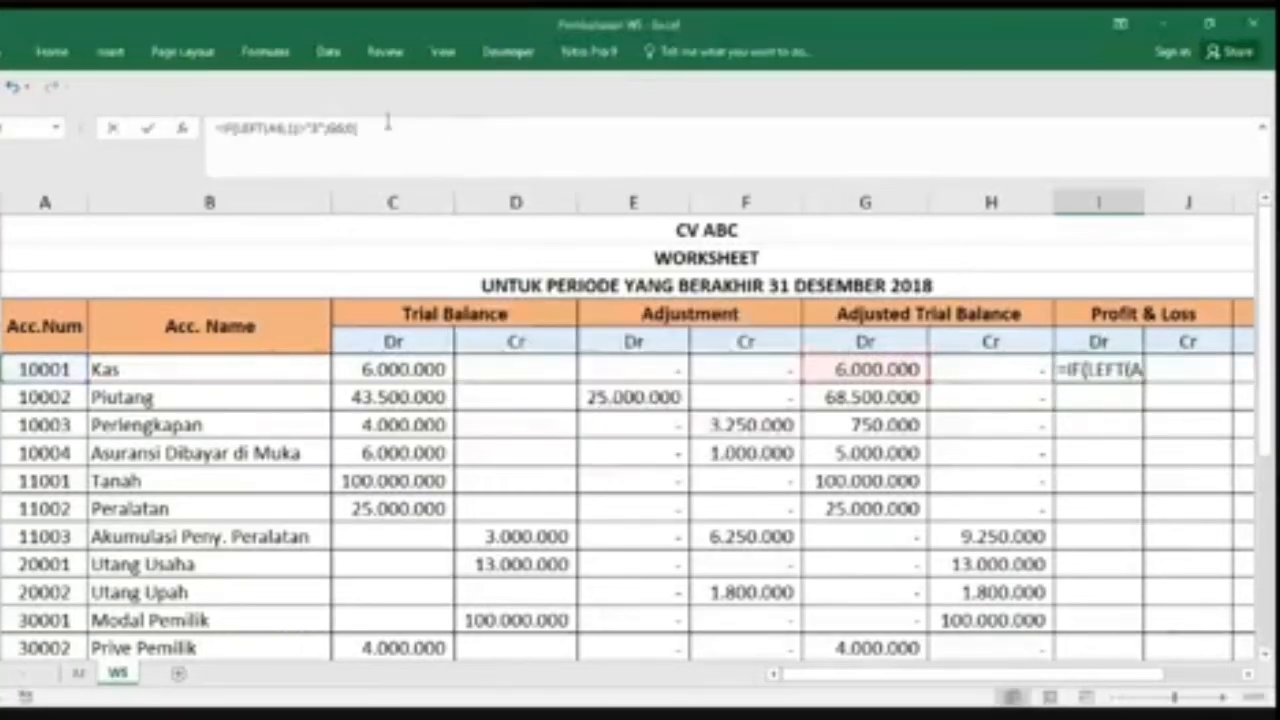
pyautogui.moveTo(356, 128); pyautogui.dragTo(212, 126)
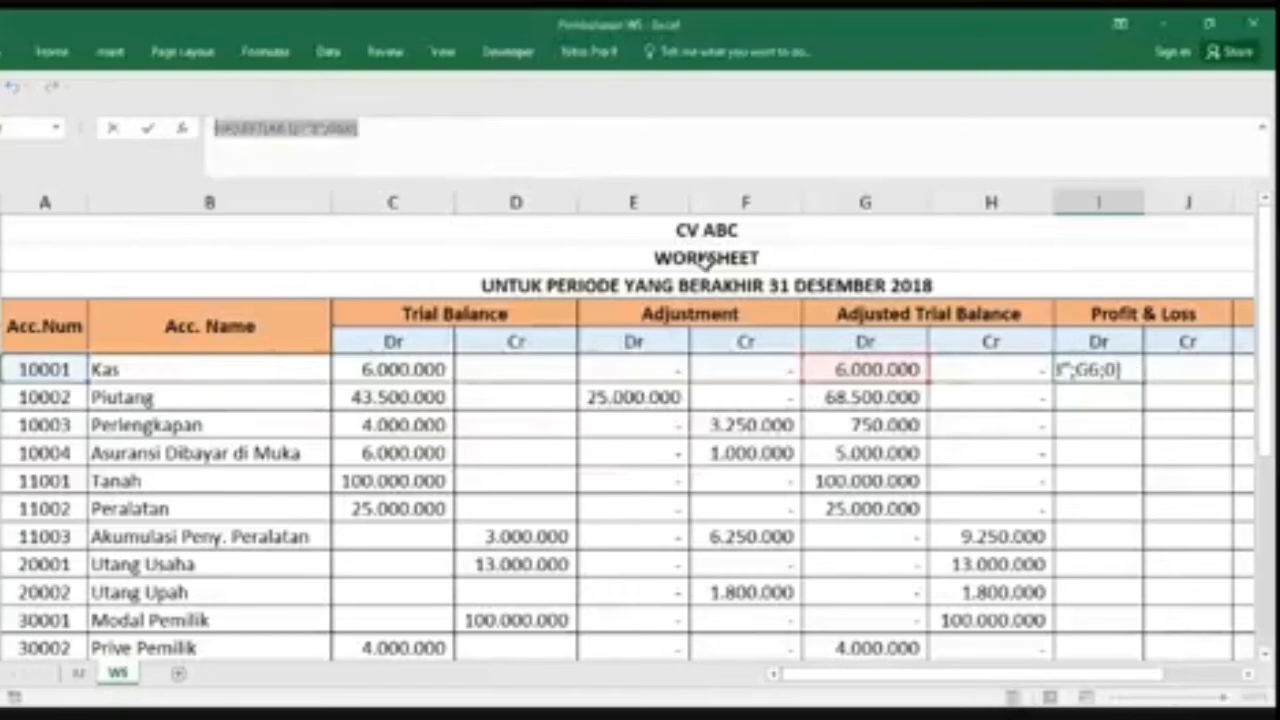
pyautogui.press('Escape')
pyautogui.click(1178, 371)
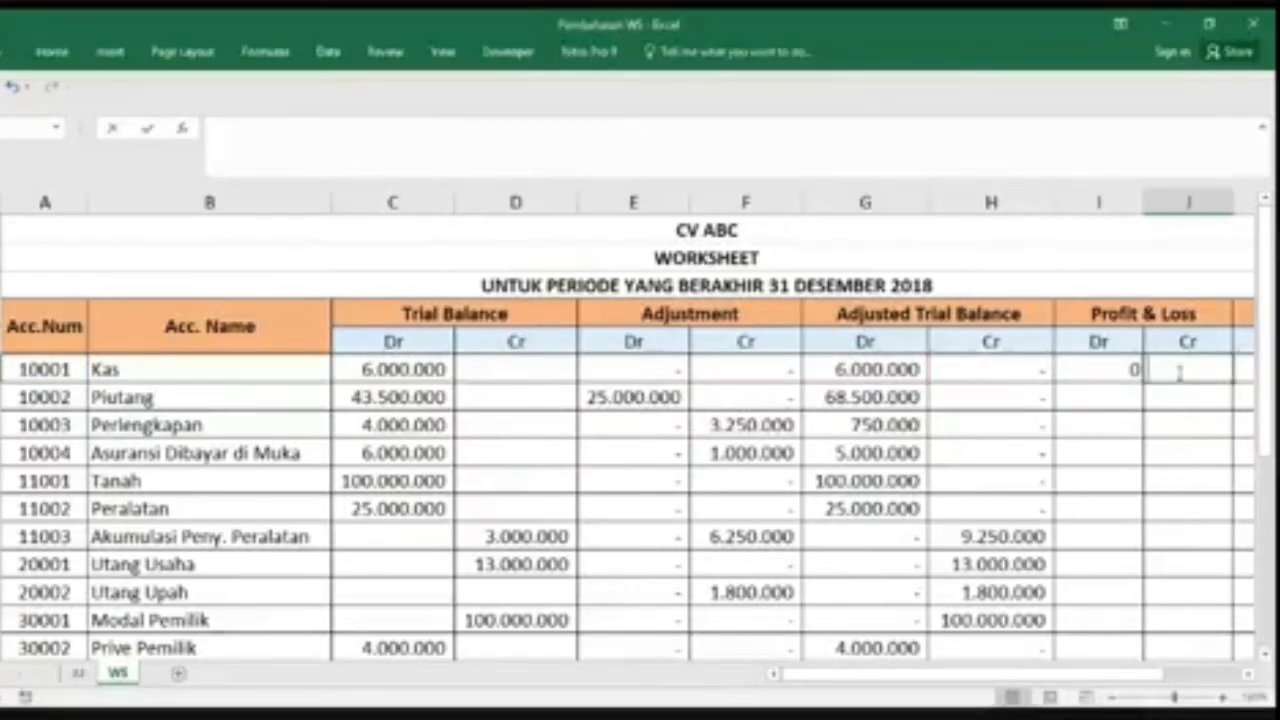
pyautogui.write('=IF(LEFT(A6;1)="3";G6;0)')
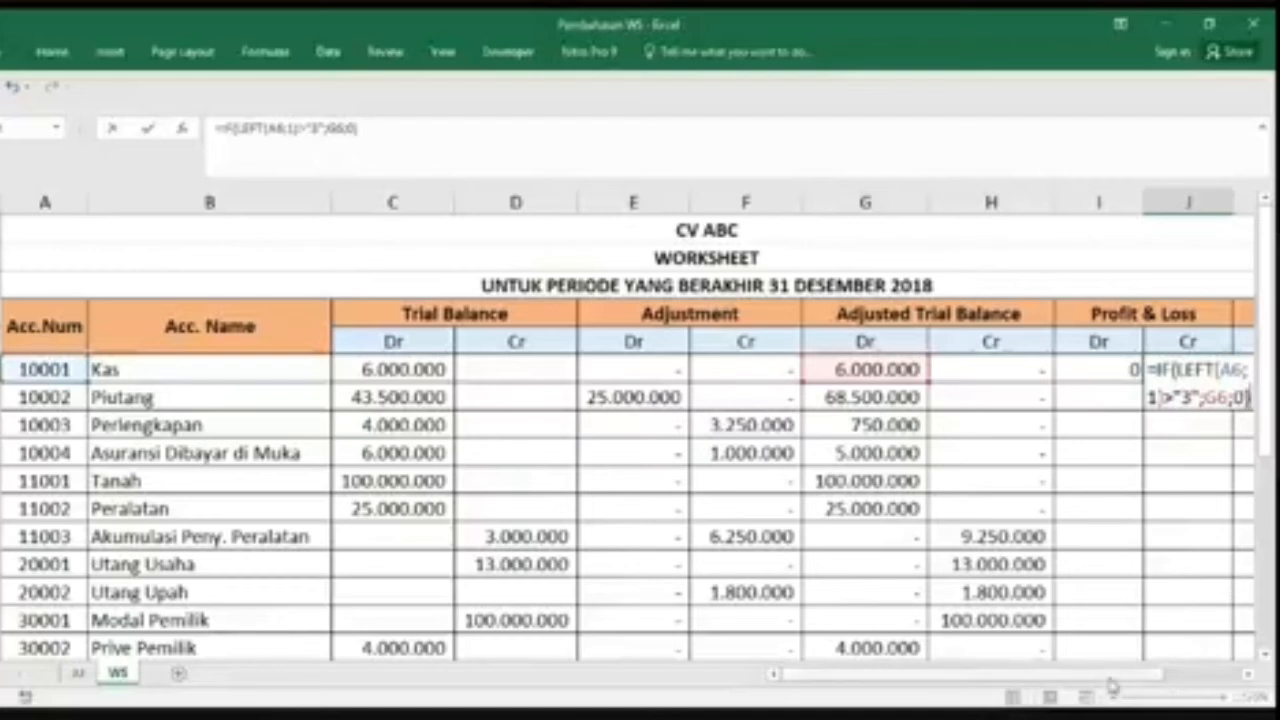
# Step: Change the true-value reference in the Profit & Loss Cr formula for Kas to H6 and commit it
pyautogui.hscroll(2, 1112, 685)
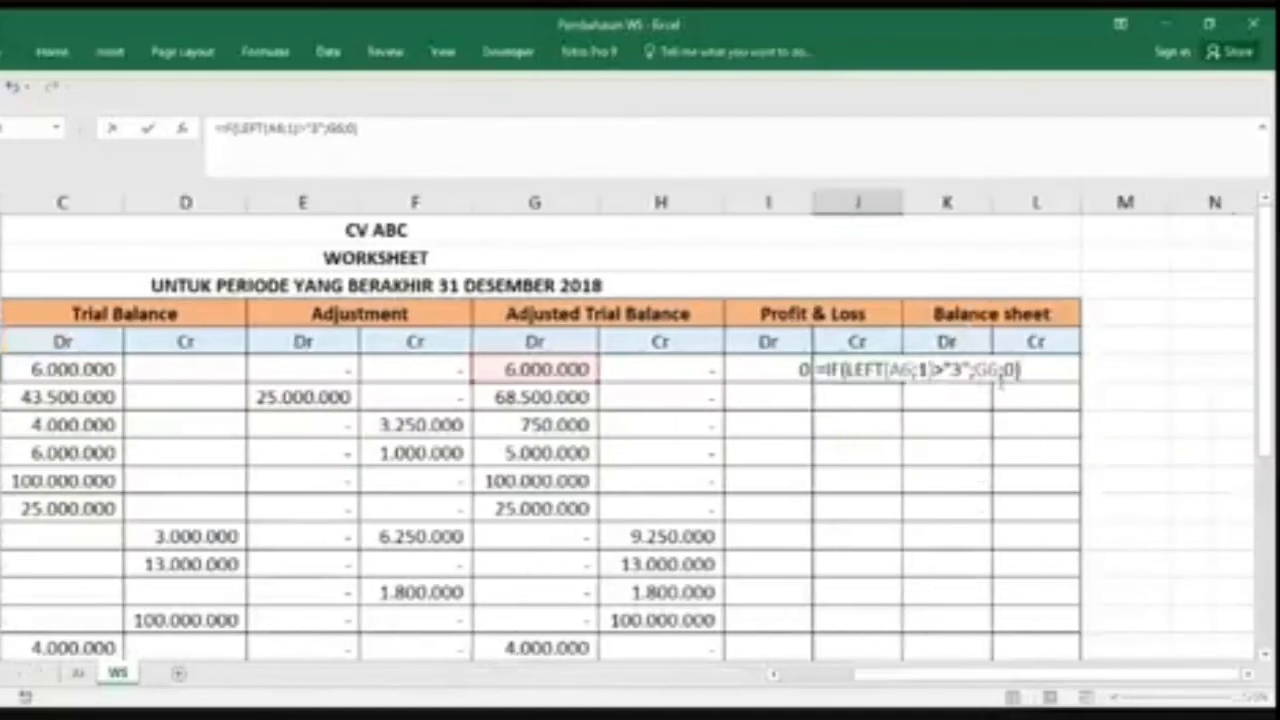
pyautogui.click(1003, 369)
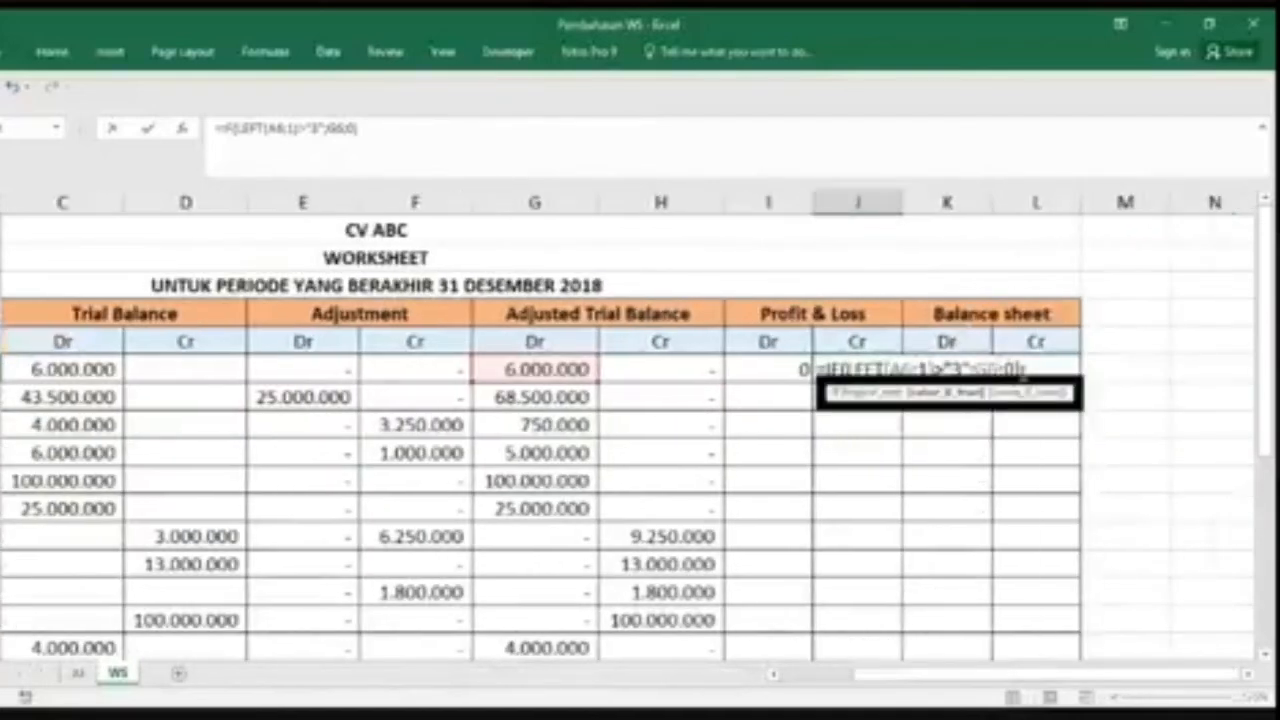
pyautogui.press('BackSpace')
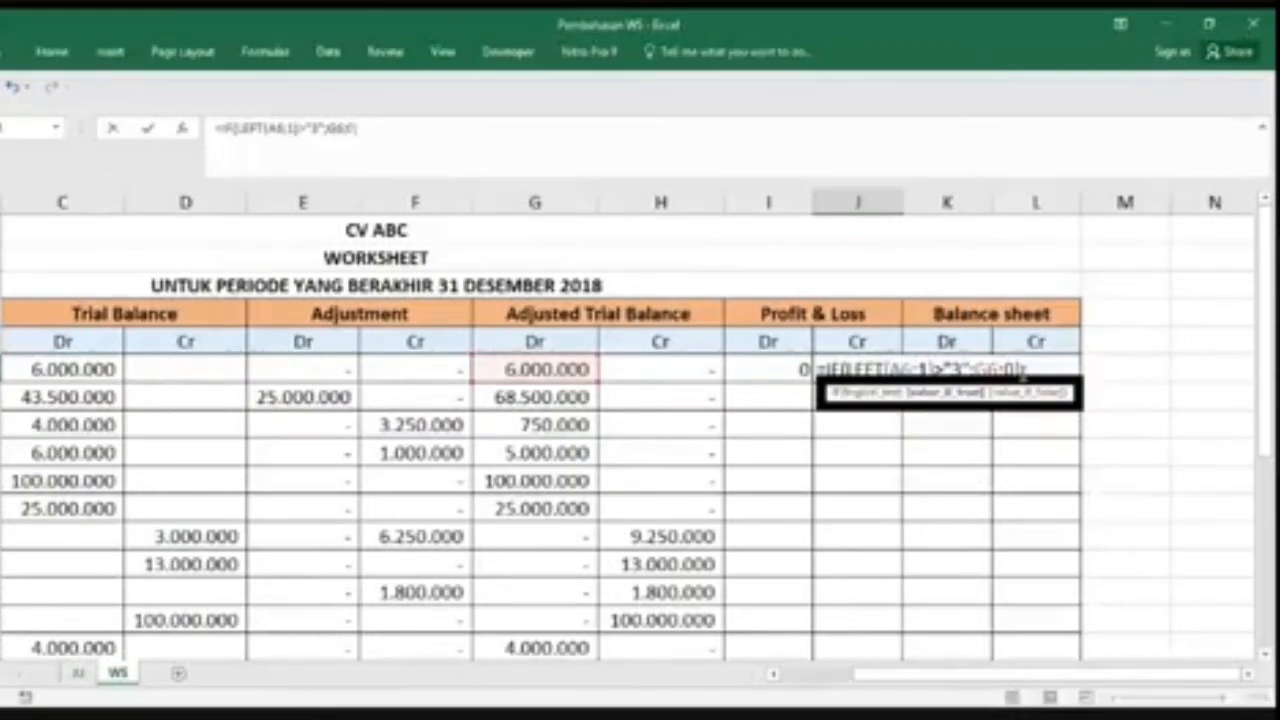
pyautogui.write('H')
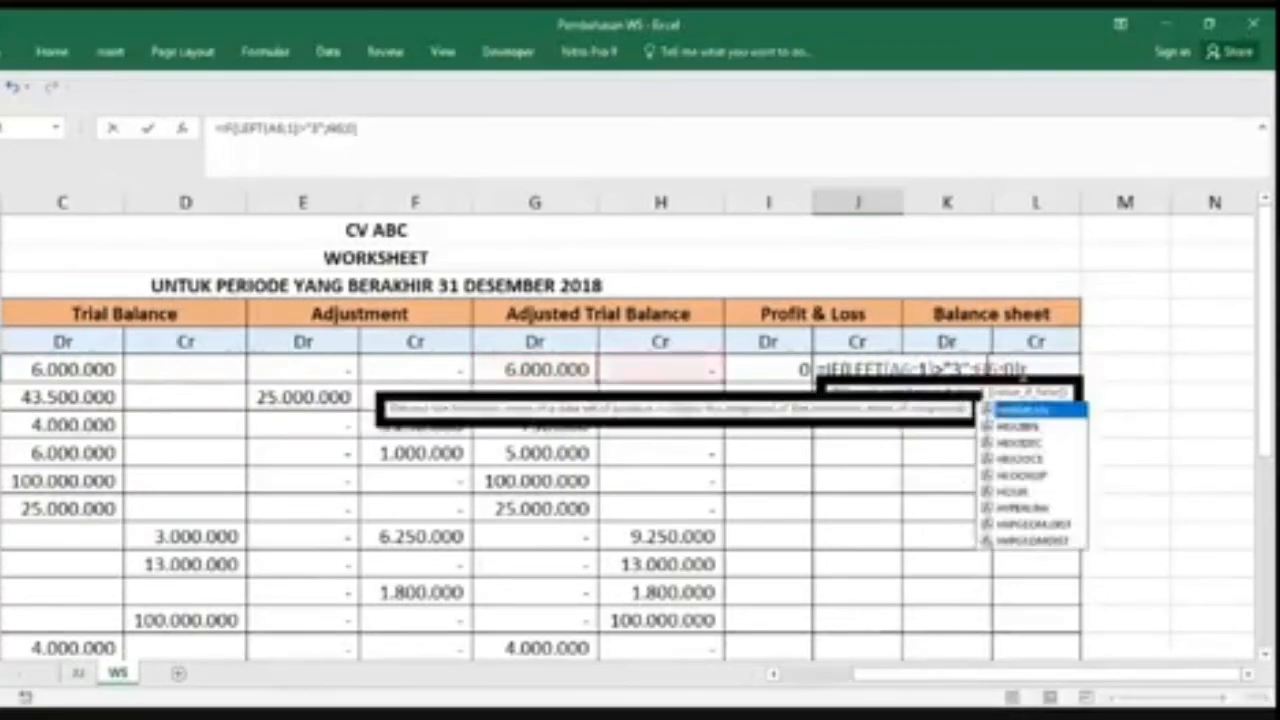
pyautogui.press('Return')
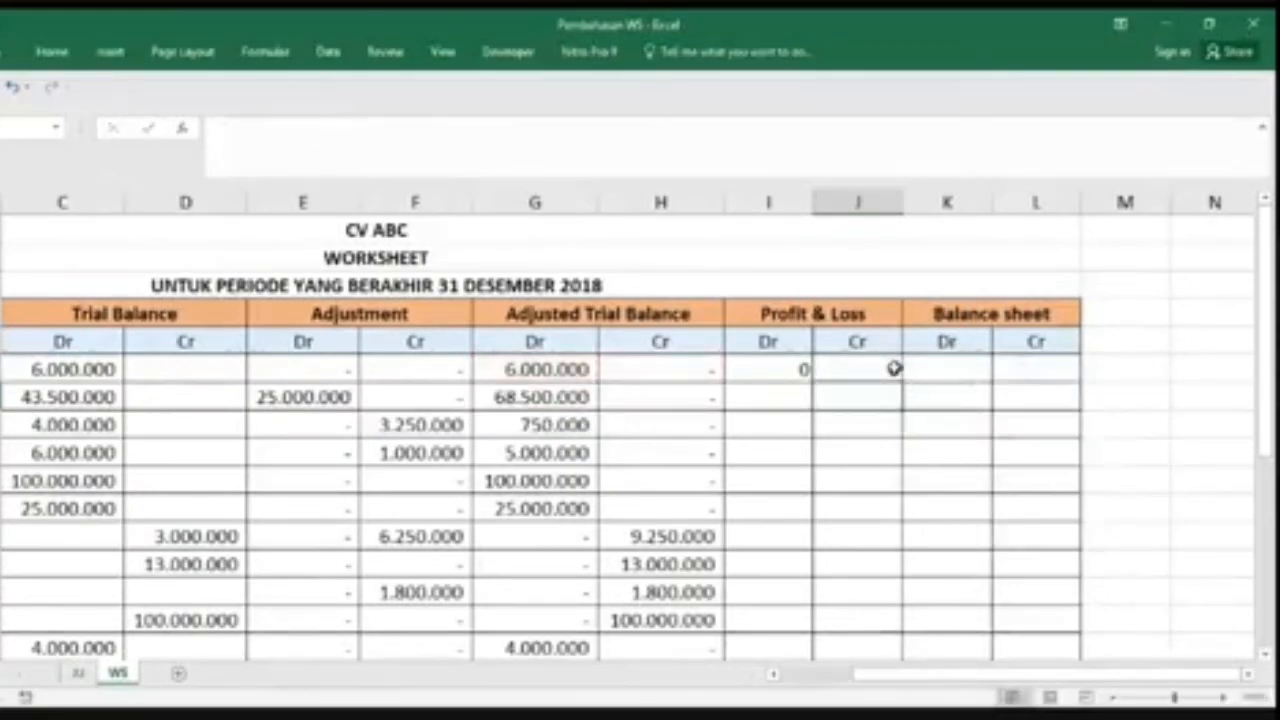
# Step: Enter the formula =IF(LEFT(A6;1)>"3";G6;0) in the Balance sheet Dr cell for Kas
pyautogui.click(948, 369)
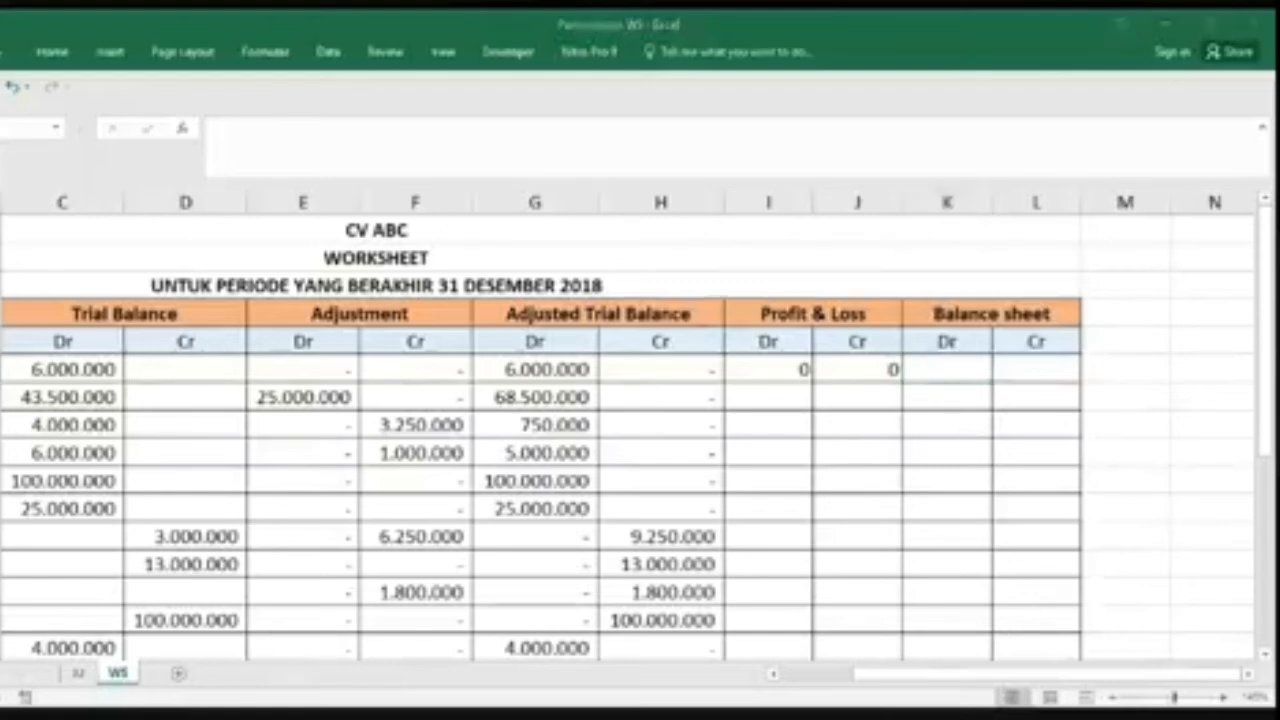
pyautogui.click(932, 372)
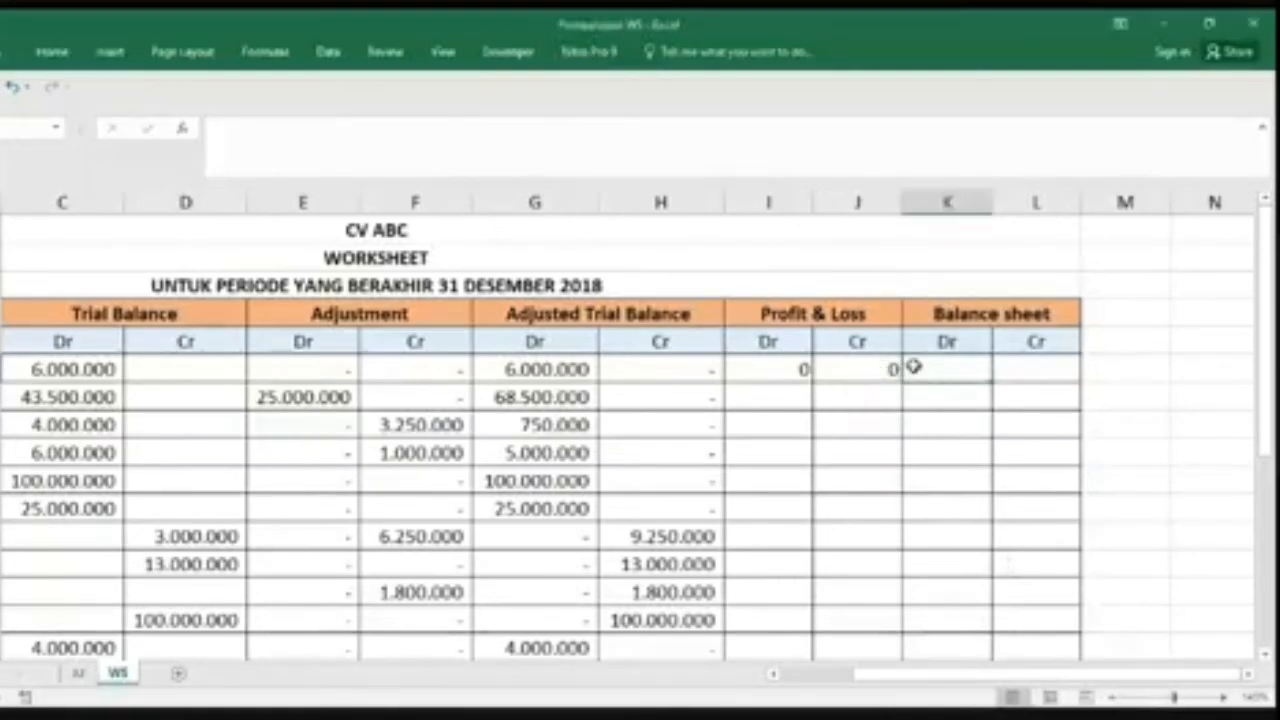
pyautogui.doubleClick(913, 368)
pyautogui.write('=IF(LEFT(A6;1)>"3";G6;0)')
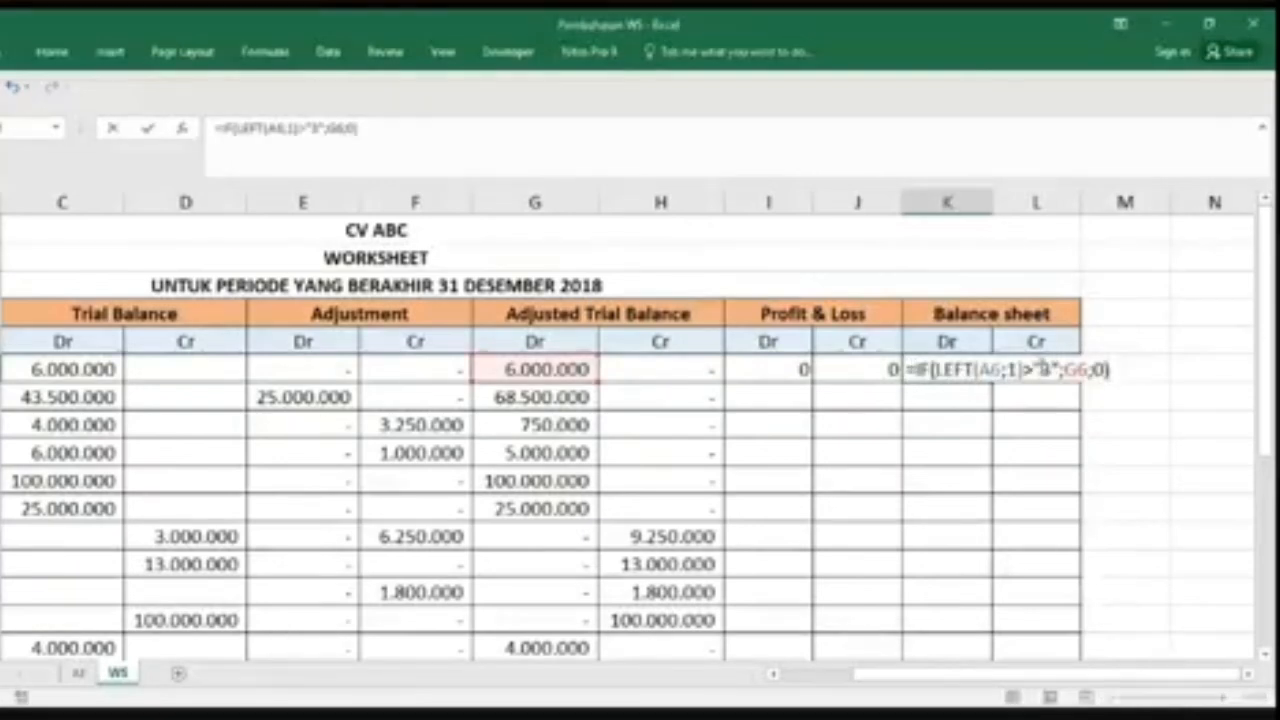
# Step: Change the condition in the Balance sheet Dr formula for Kas to LEFT(A6;1)<"4" and commit it
pyautogui.click(1043, 370)
pyautogui.press('BackSpace')
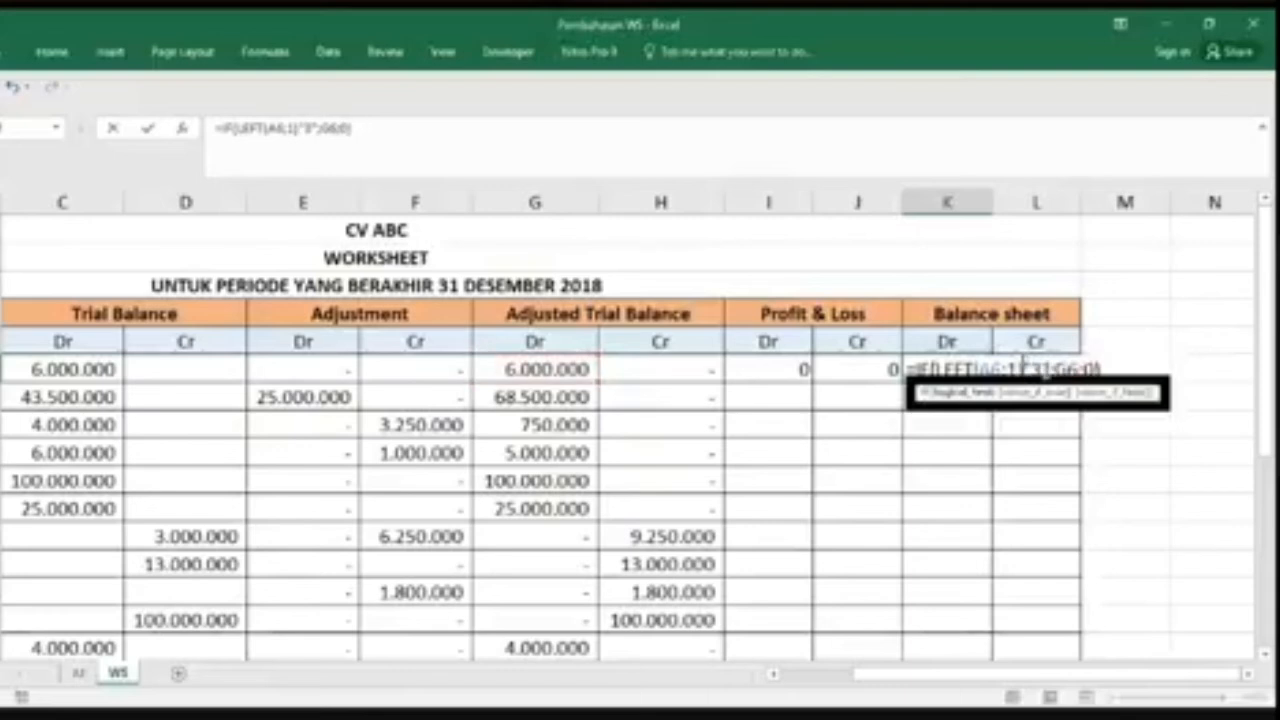
pyautogui.write('=')
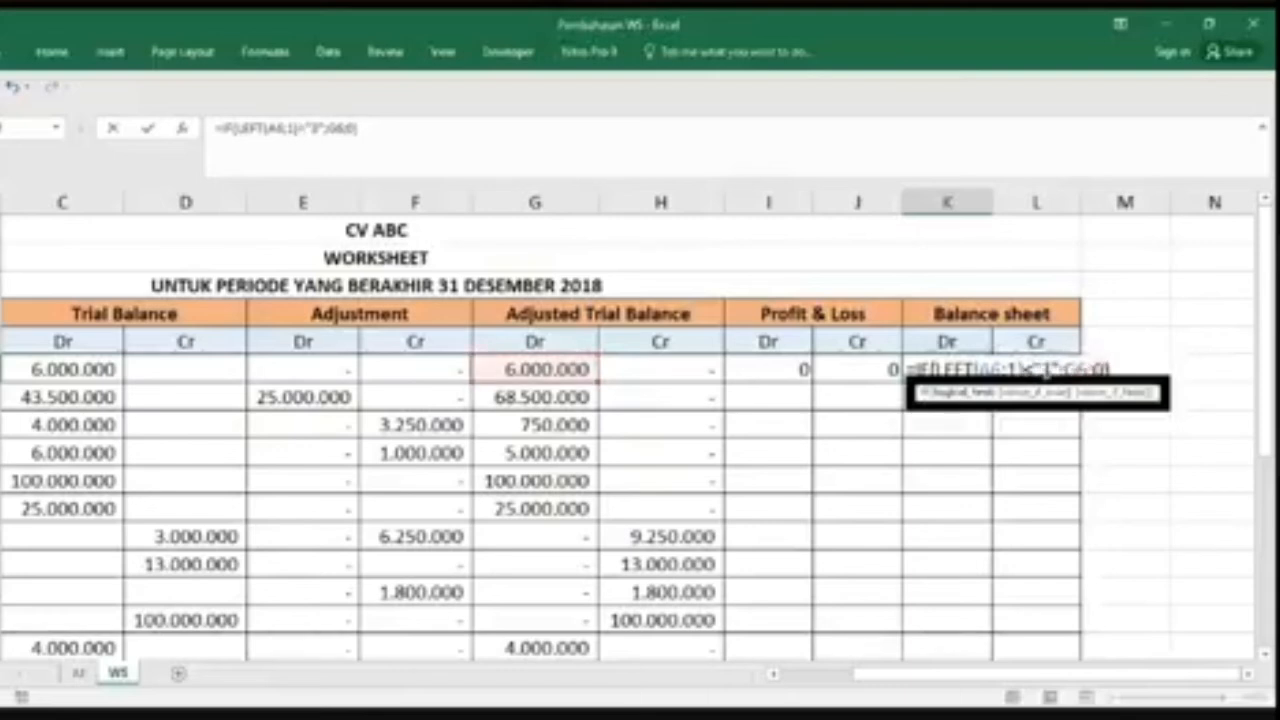
pyautogui.press('Delete')
pyautogui.write('4')
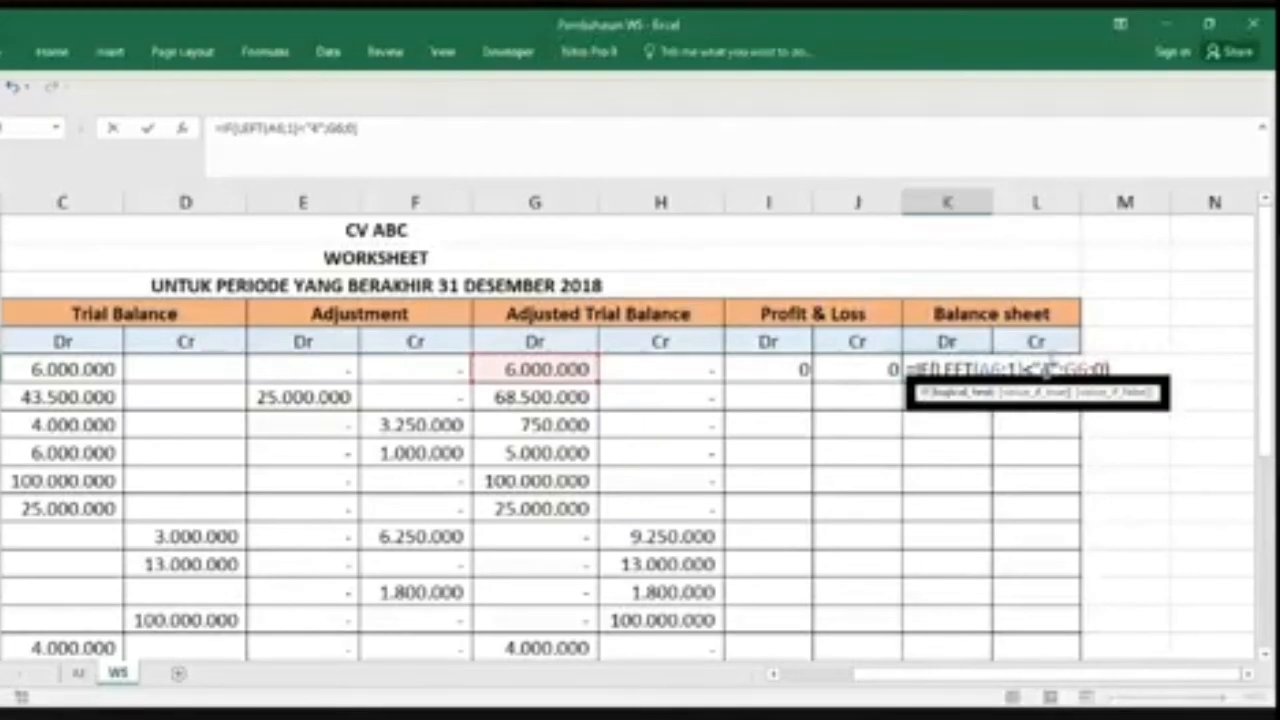
pyautogui.press('Return')
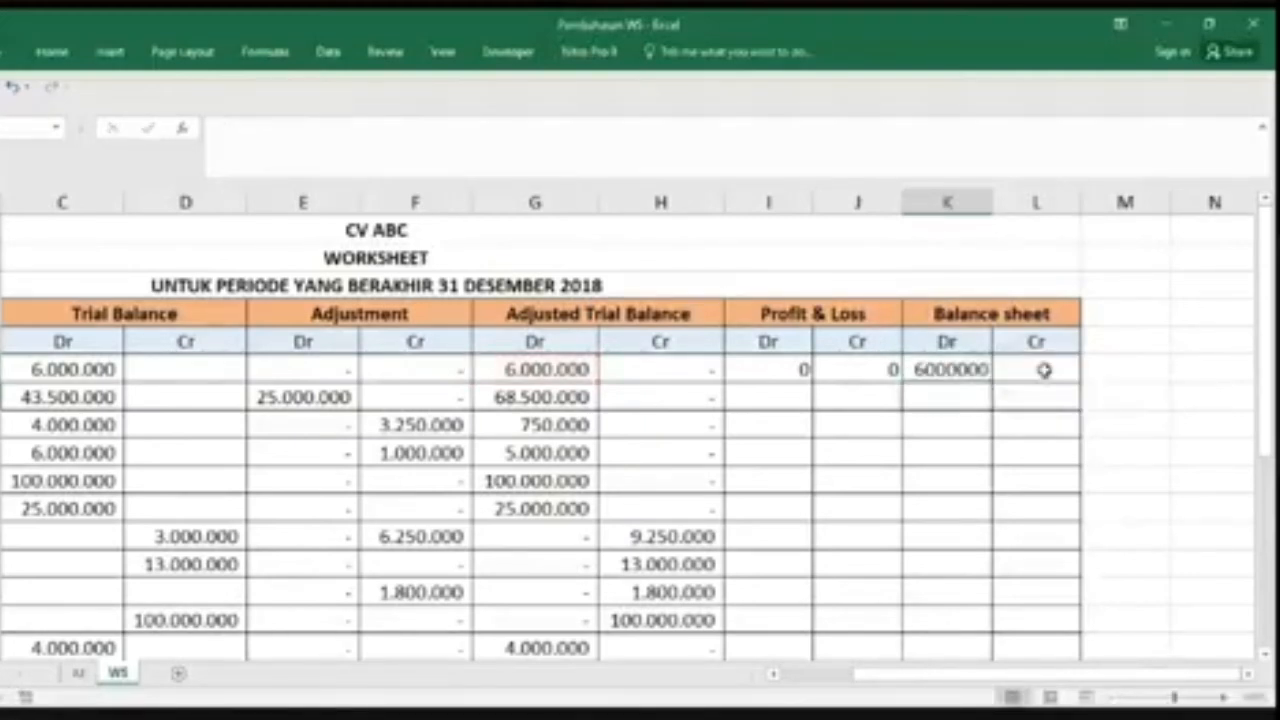
# Step: Copy the formula text =IF(LEFT(A6;1)<"4";G6;0) from the Balance sheet Dr cell for Kas into its Cr cell
pyautogui.click(958, 369)
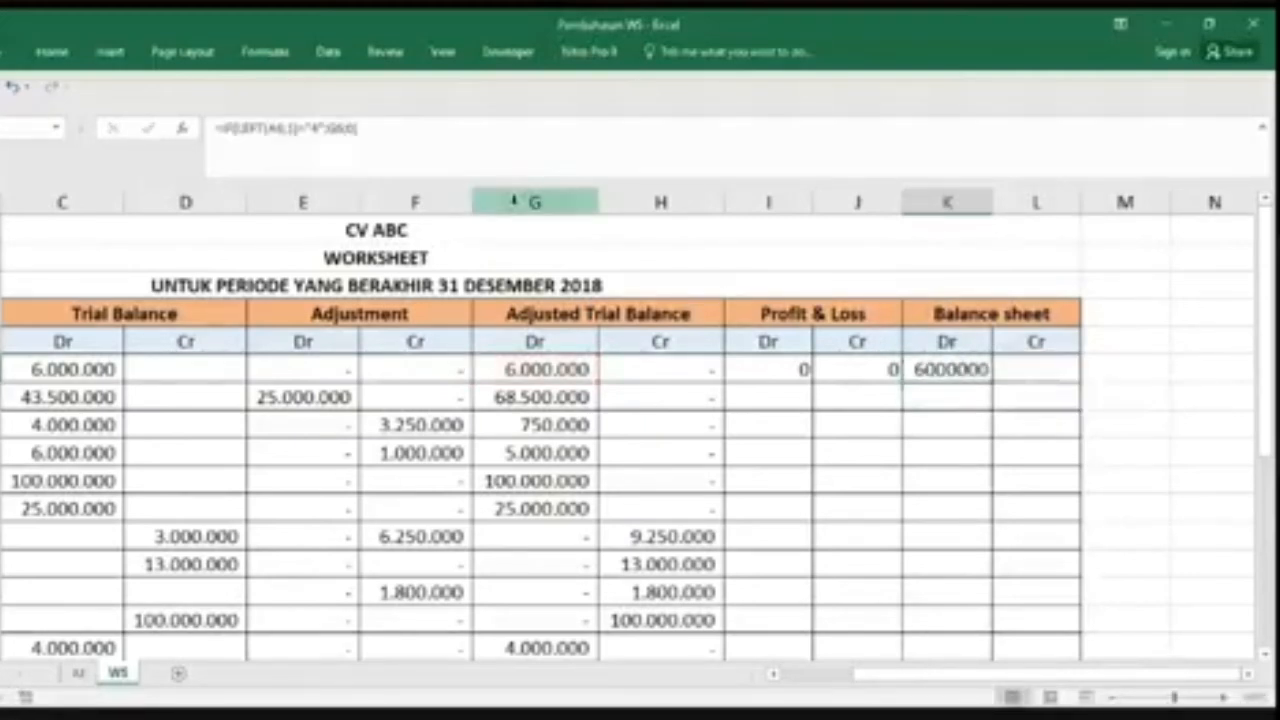
pyautogui.doubleClick(958, 369)
pyautogui.hotkey('shift', 'Home')
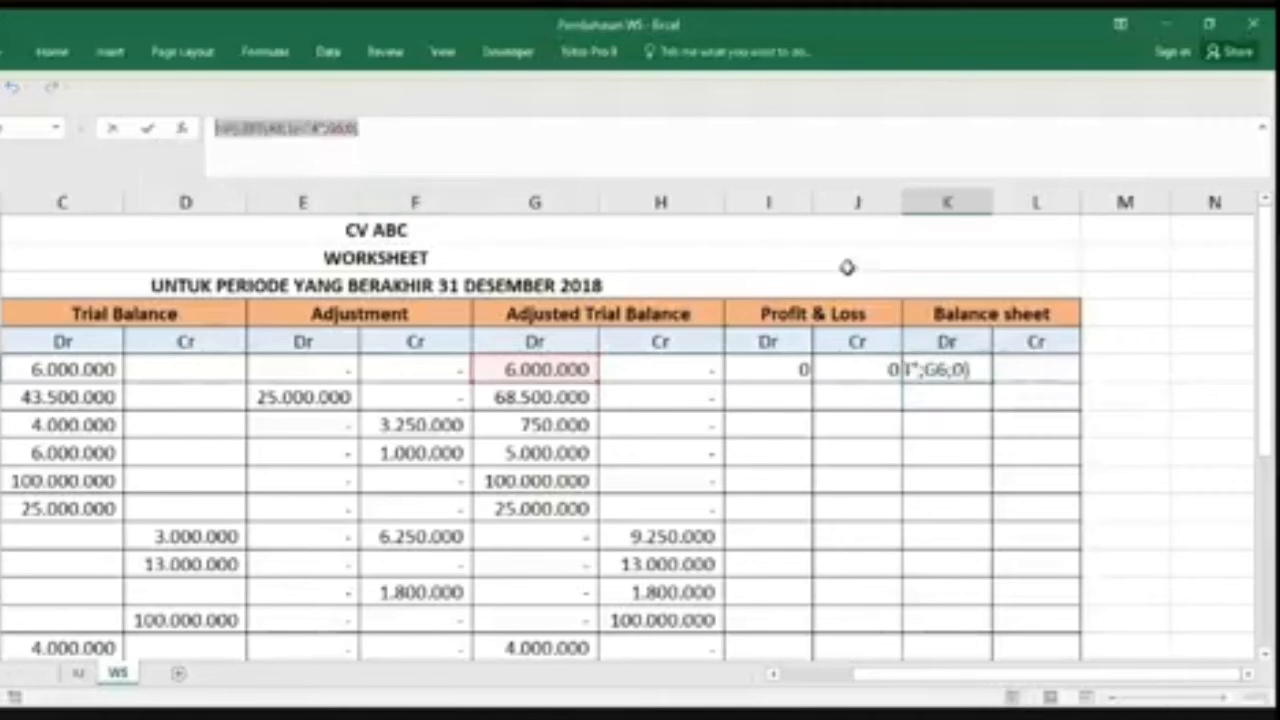
pyautogui.write('=')
pyautogui.click(1004, 369)
pyautogui.press('Escape')
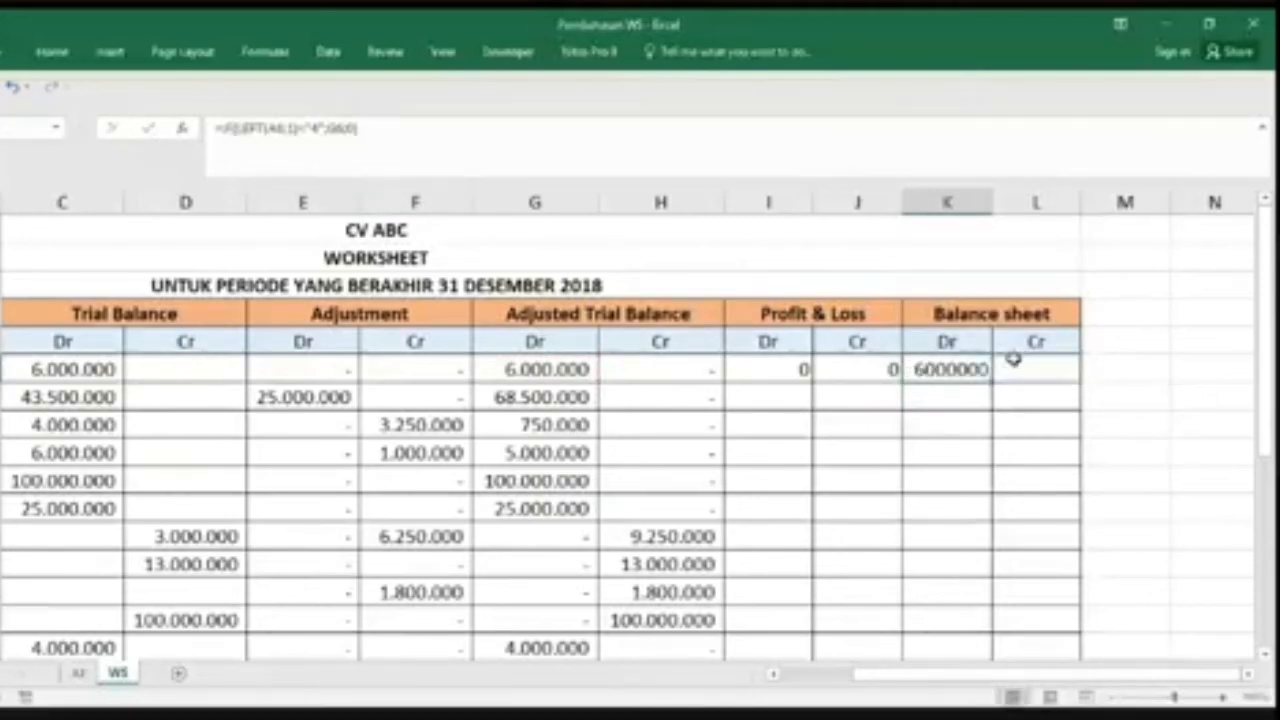
pyautogui.click(1027, 373)
pyautogui.doubleClick(1027, 373)
pyautogui.write('=IF(LEFT(A6;1)<"4";G6;0)')
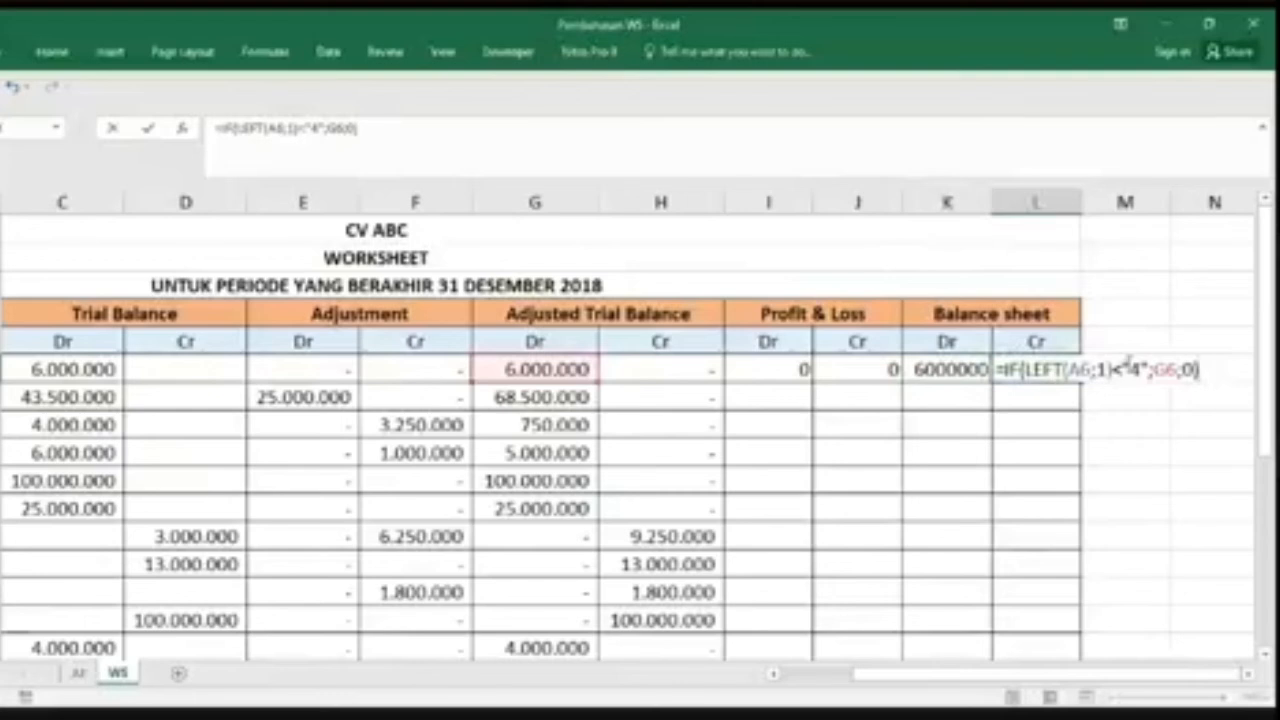
# Step: Change the true-value reference in the Balance sheet Cr formula for Kas to H6 and commit it
pyautogui.click(1163, 368)
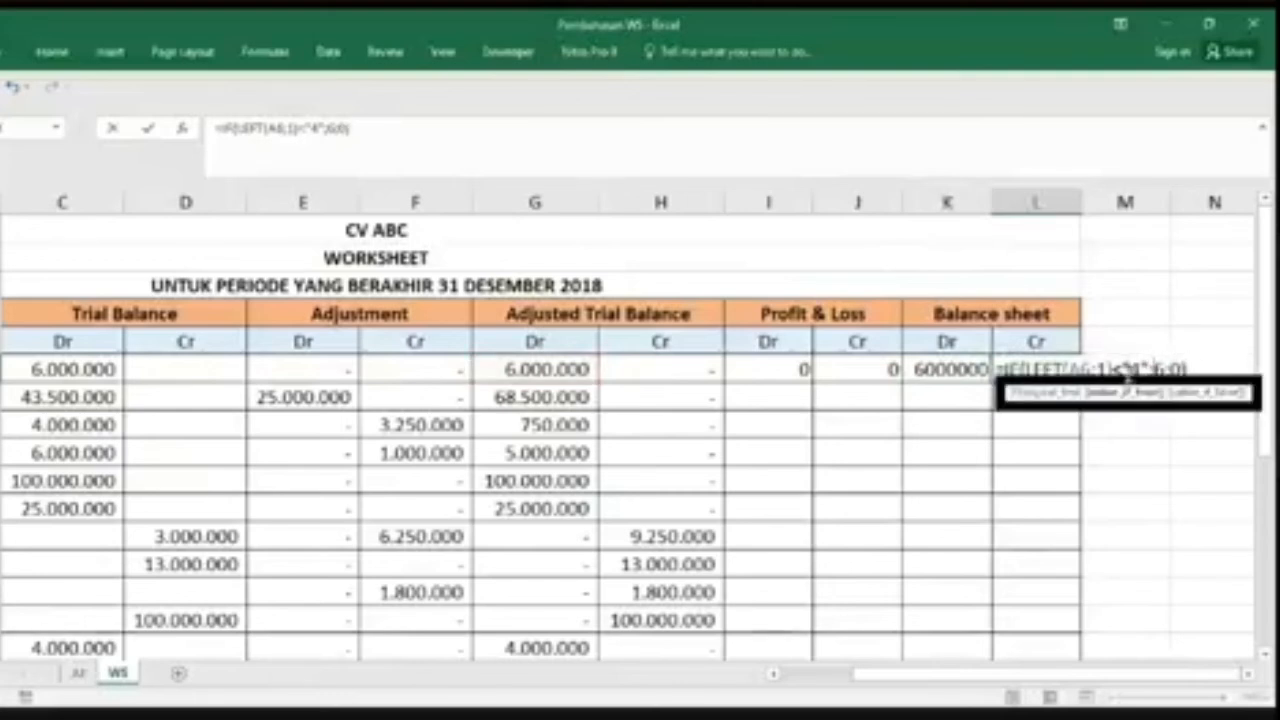
pyautogui.write('H')
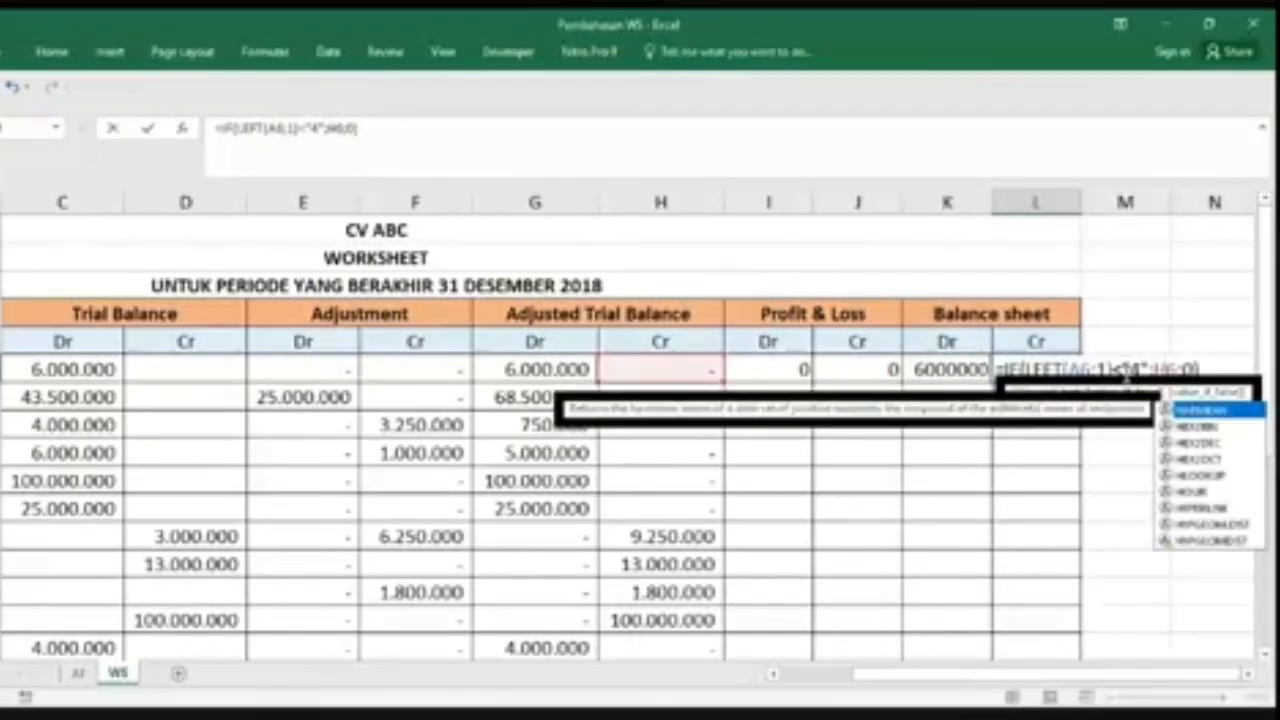
pyautogui.press('Return')
# Step: Fill the four Profit & Loss and Balance sheet formulas for Kas down through the account rows
pyautogui.click(783, 368)
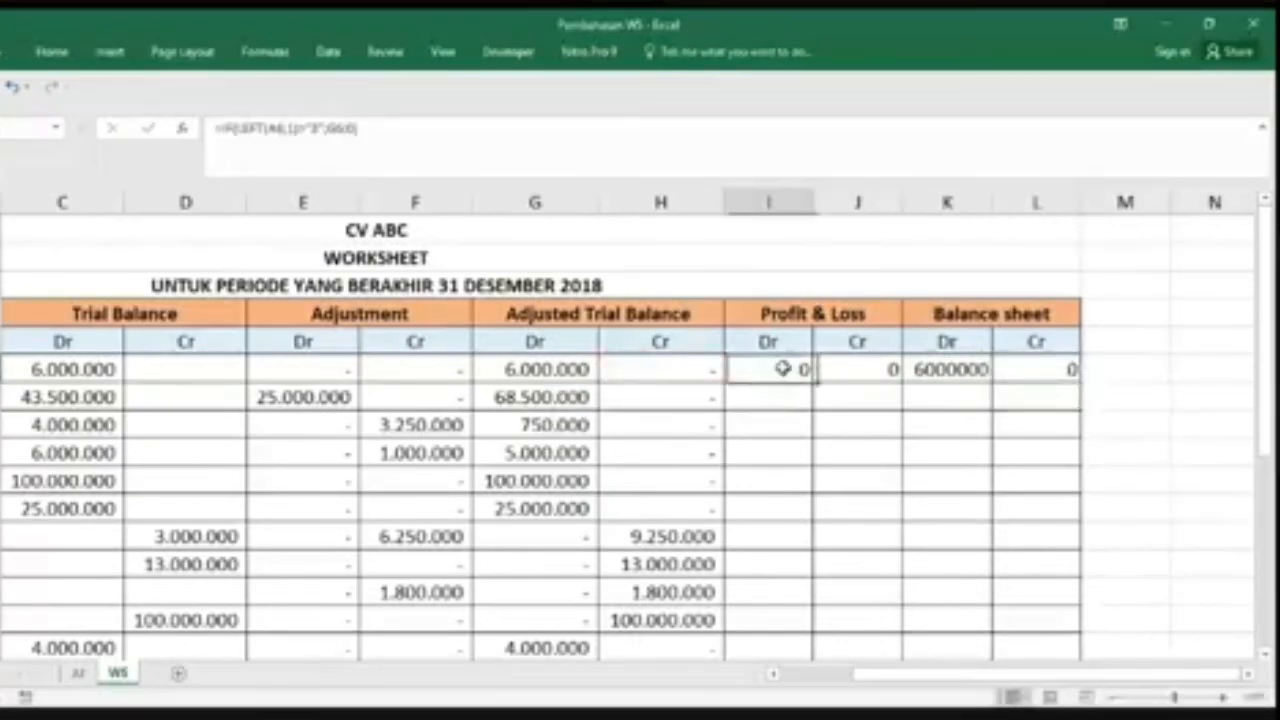
pyautogui.moveTo(783, 368); pyautogui.dragTo(1058, 363)
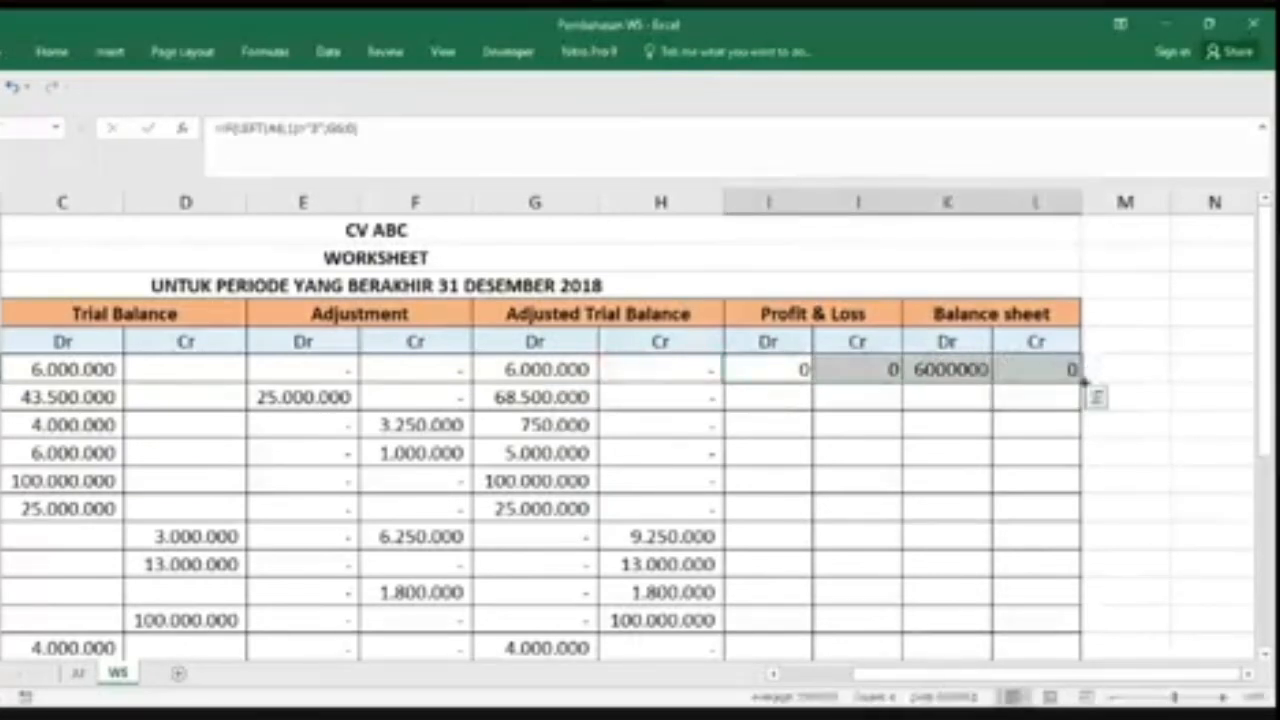
pyautogui.doubleClick(1081, 381)
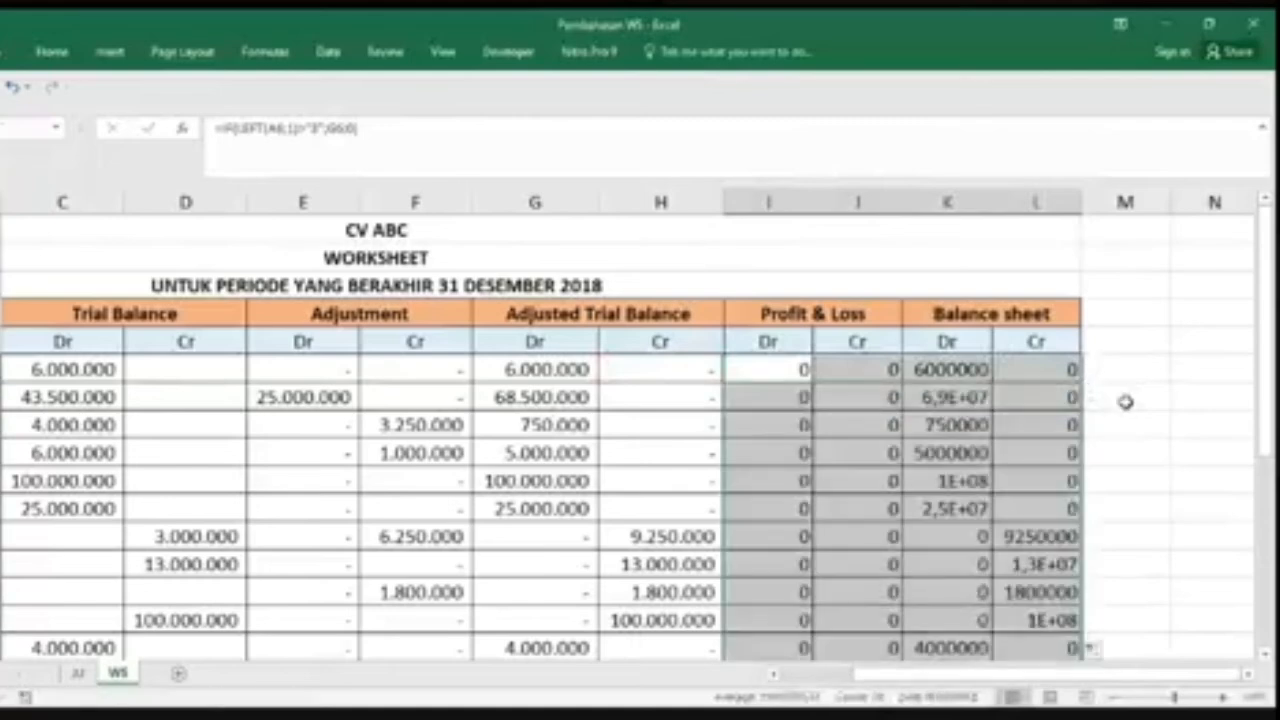
# Step: Apply the comma number style to the filled Profit & Loss and Balance sheet cells
pyautogui.scroll(-5, 1121, 402)
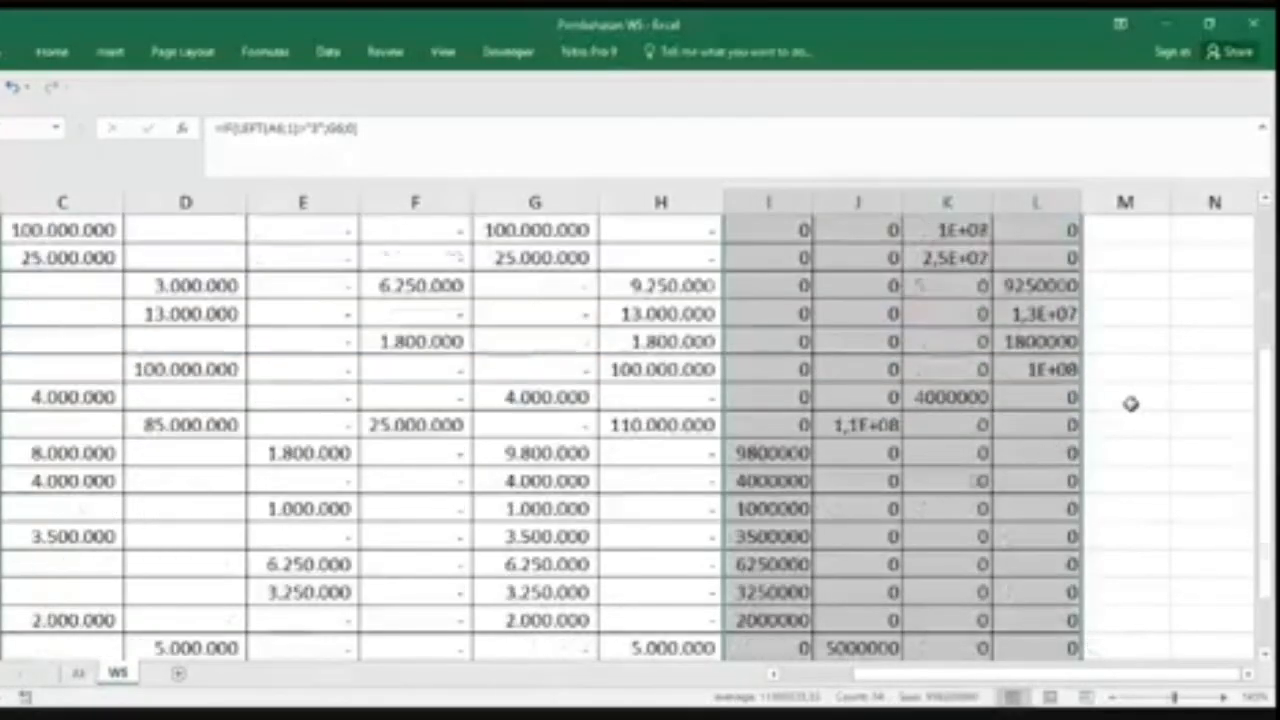
pyautogui.scroll(5, 1130, 404)
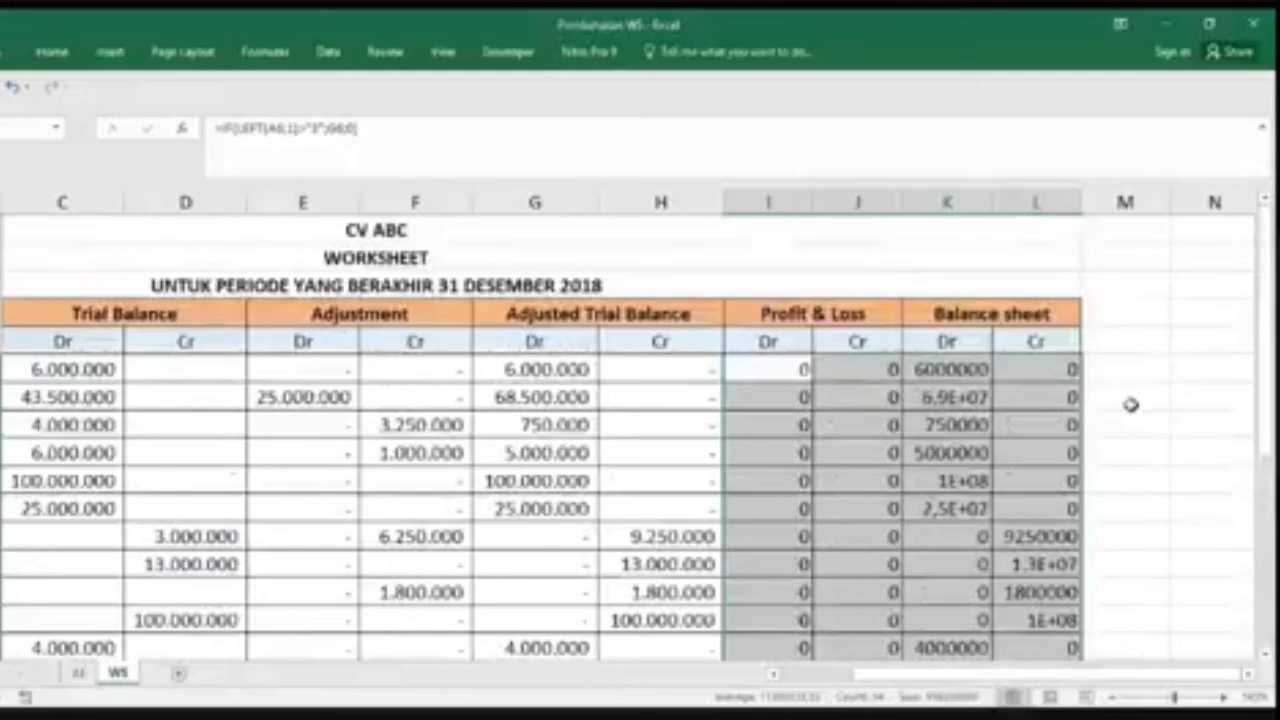
pyautogui.hotkey('alt', 'h')
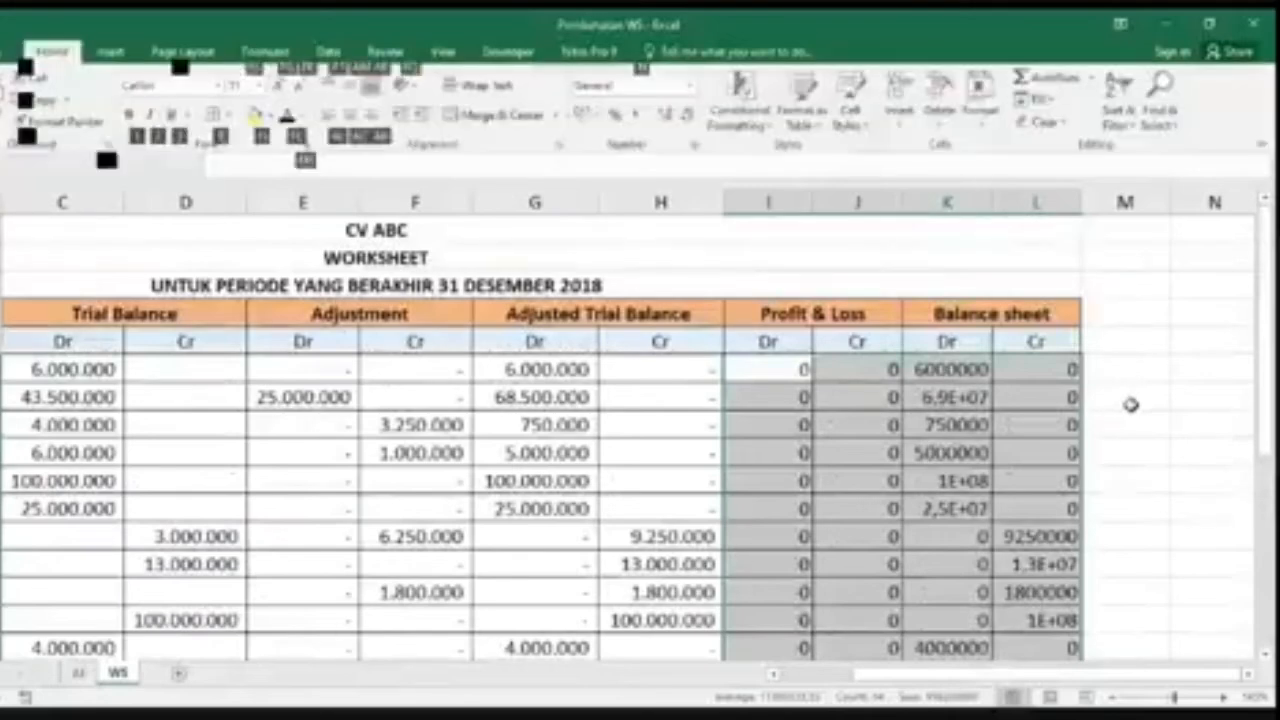
pyautogui.press('k')
# Step: Extend the SUM total from the Adjusted Trial Balance Cr column across the Profit & Loss and Balance sheet columns, and autofit column I
pyautogui.scroll(-4, 1125, 405)
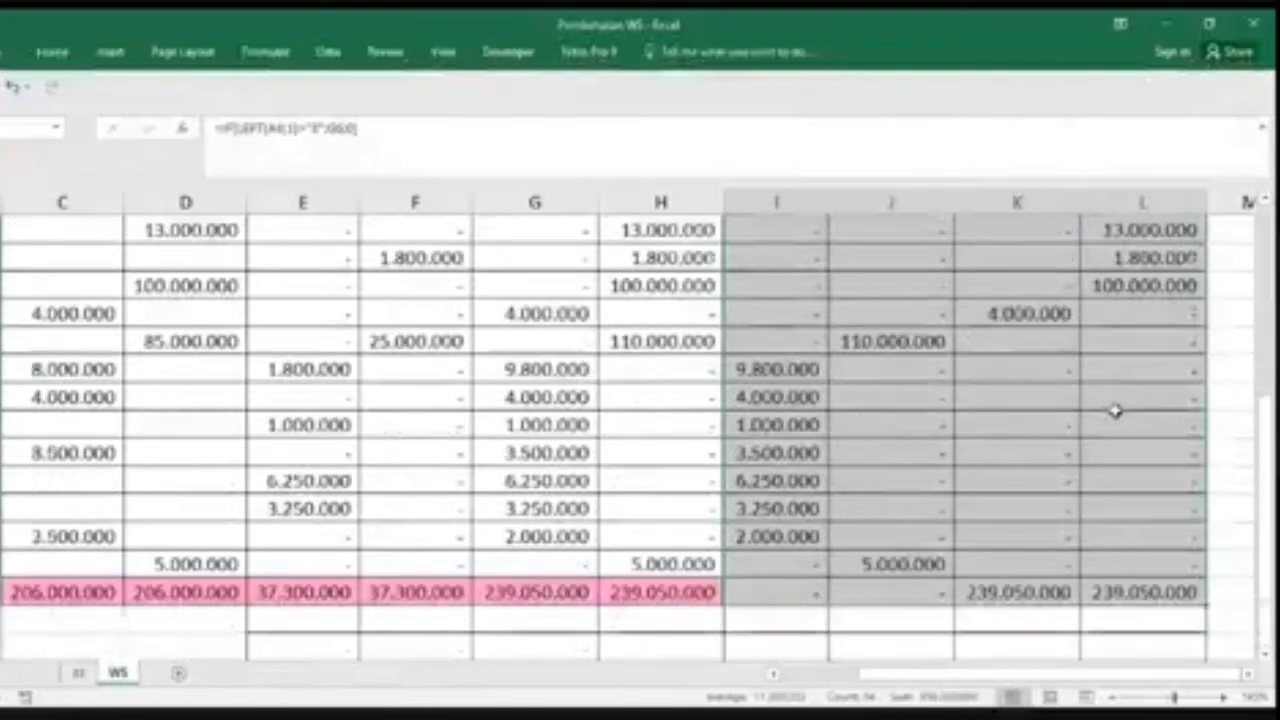
pyautogui.click(691, 590)
pyautogui.click(786, 591)
pyautogui.click(712, 590)
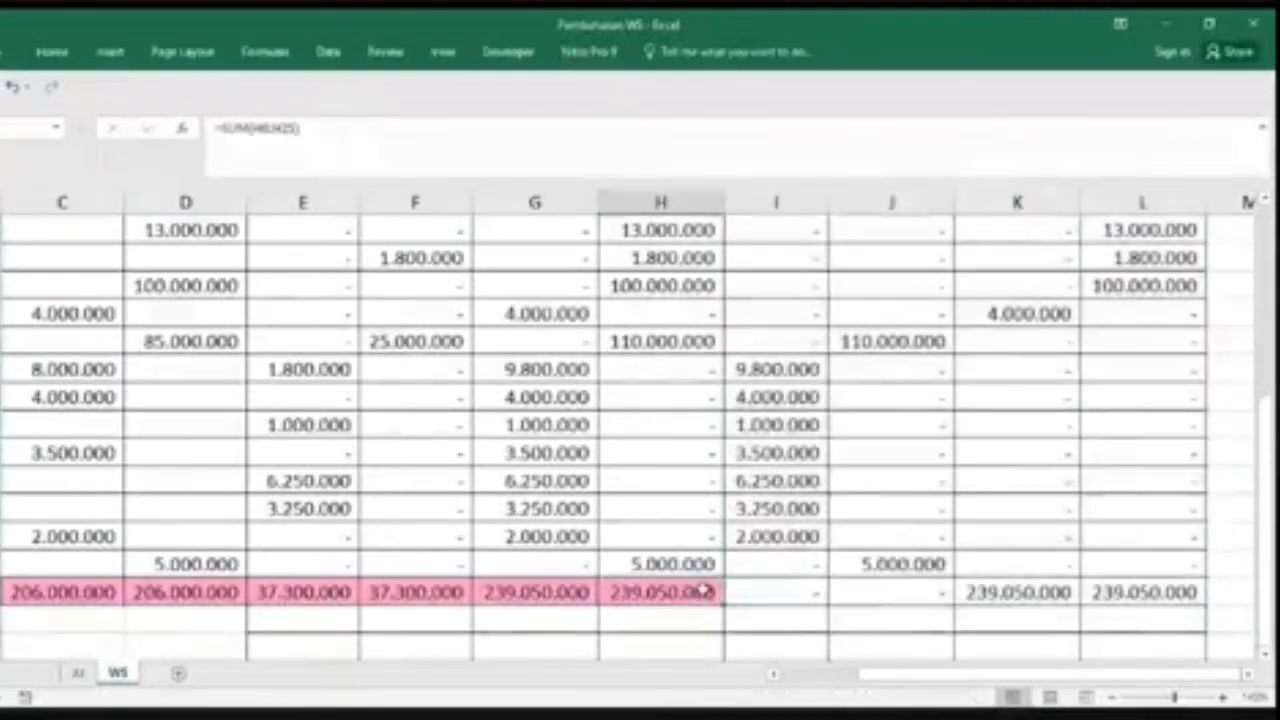
pyautogui.moveTo(726, 603); pyautogui.dragTo(1185, 588)
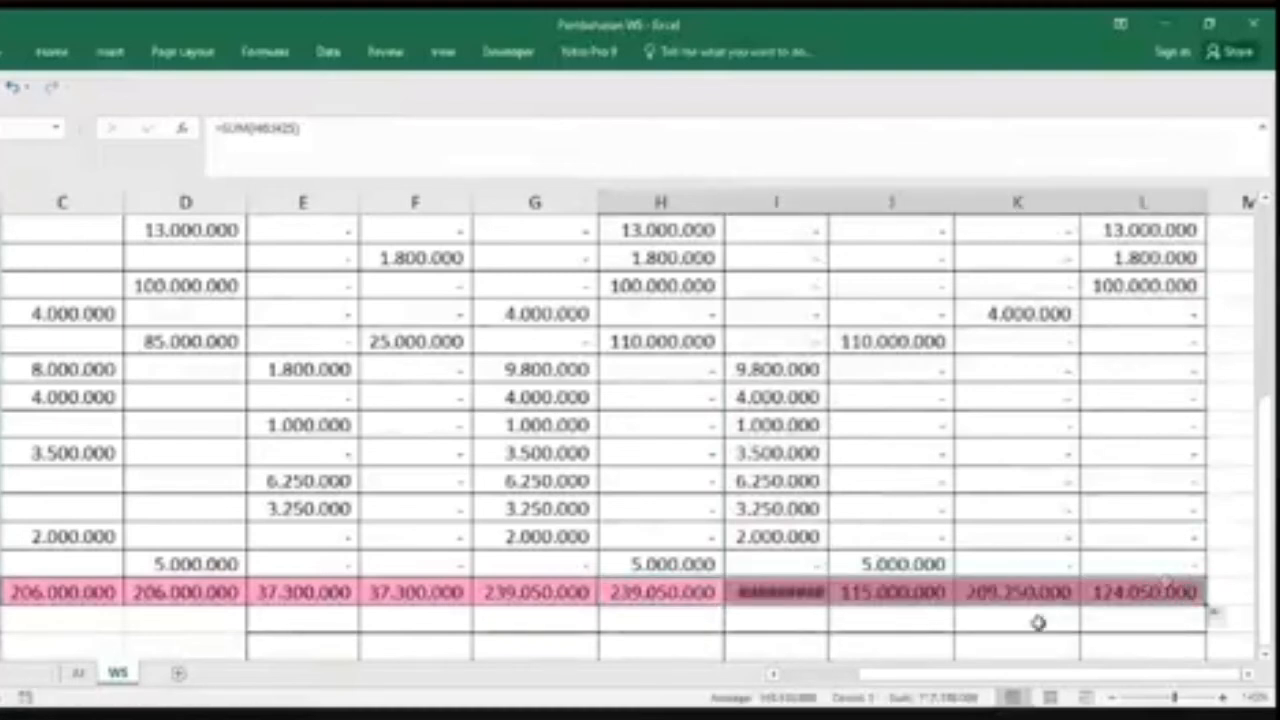
pyautogui.moveTo(830, 202); pyautogui.dragTo(826, 202)
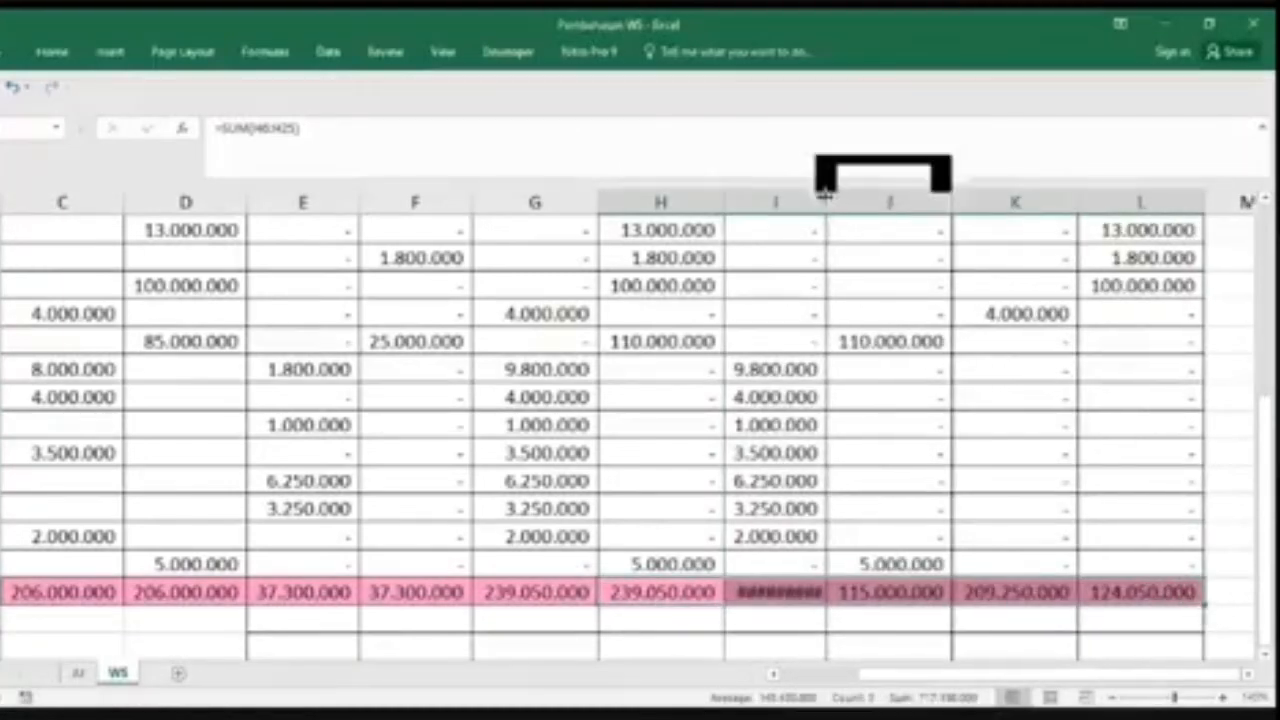
pyautogui.doubleClick(830, 202)
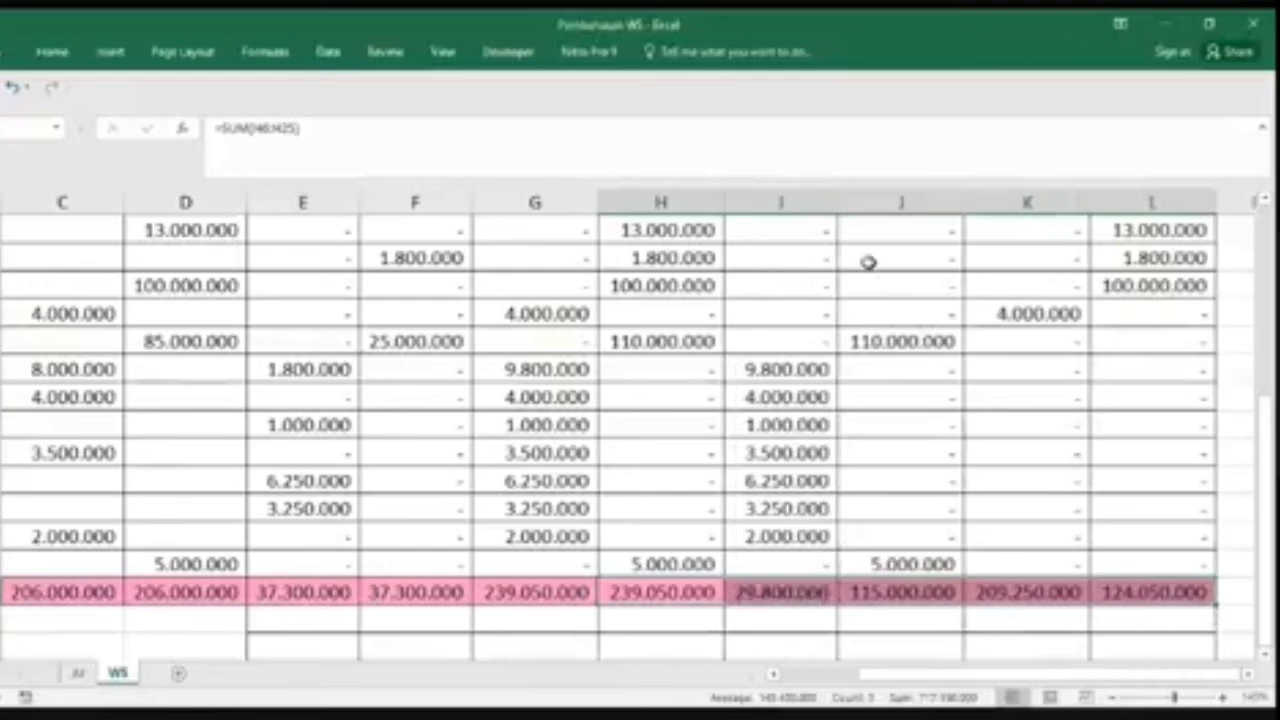
# Step: Review the filled Profit & Loss and Balance sheet columns with their totals, and inspect the Dr formulas for Kas
pyautogui.scroll(4, 930, 430)
pyautogui.click(930, 440)
pyautogui.scroll(-3, 926, 443)
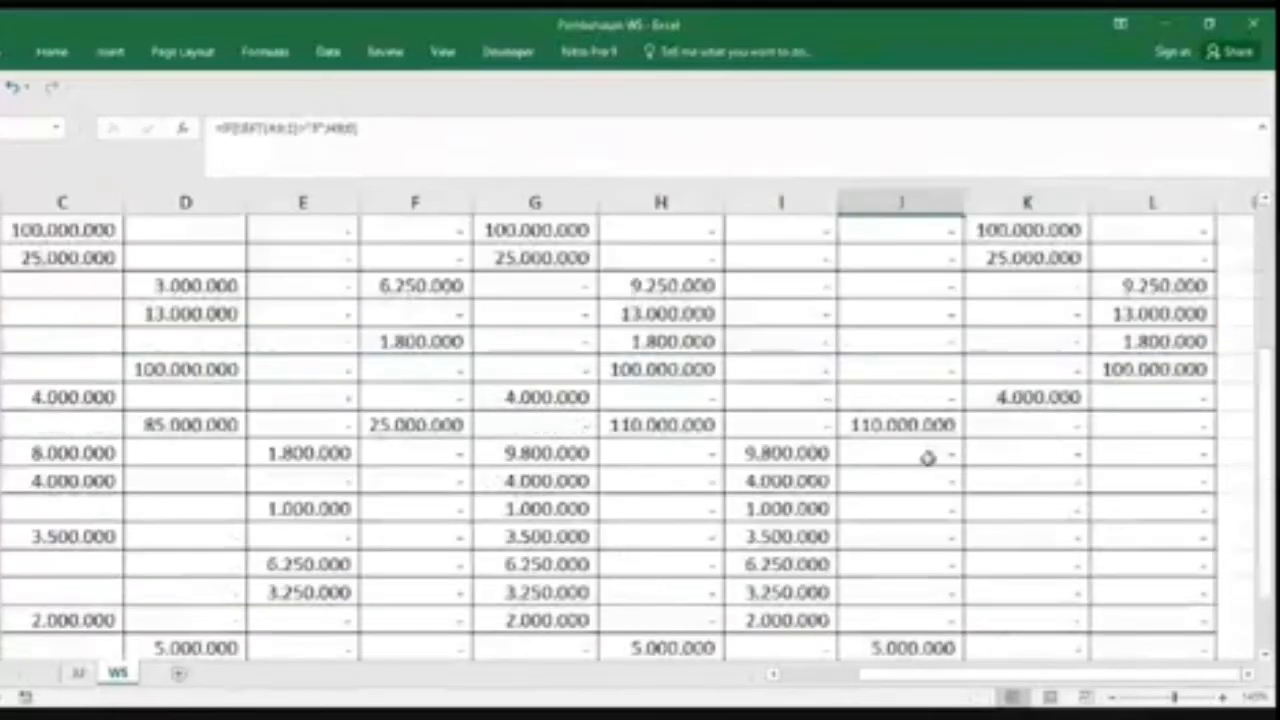
pyautogui.scroll(1, 928, 460)
pyautogui.scroll(-2, 928, 460)
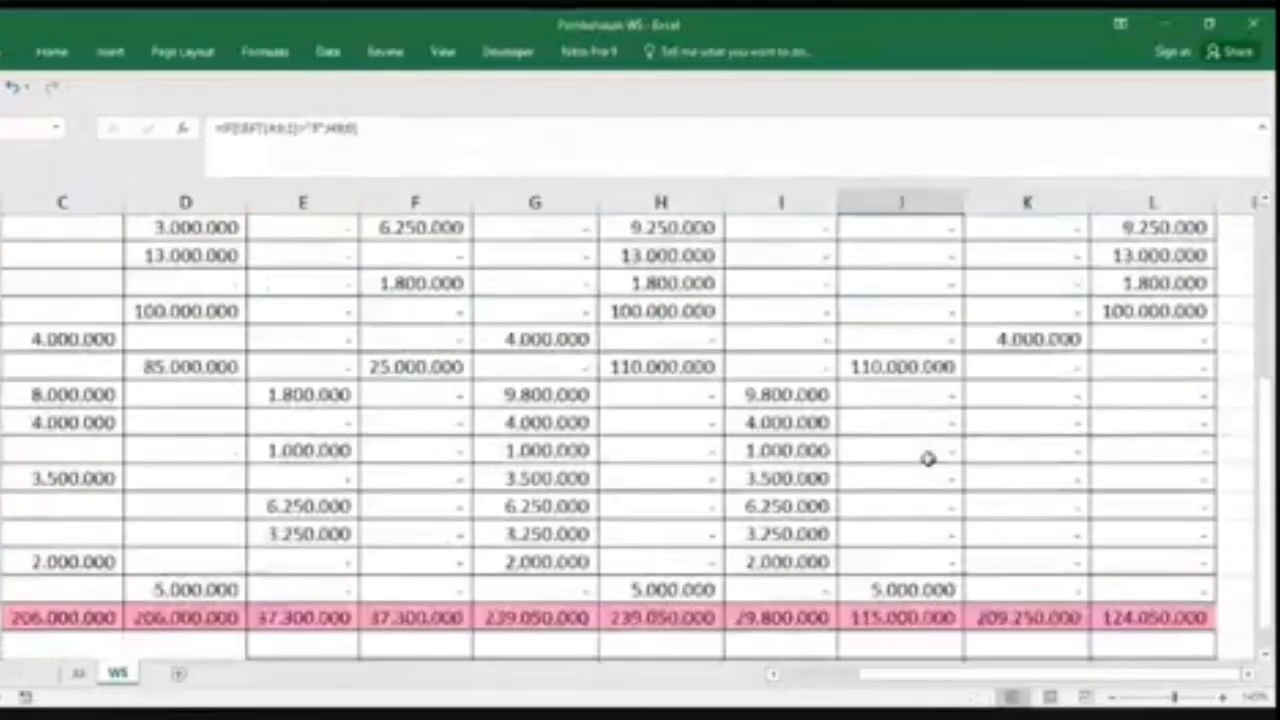
pyautogui.scroll(5, 928, 458)
pyautogui.click(810, 370)
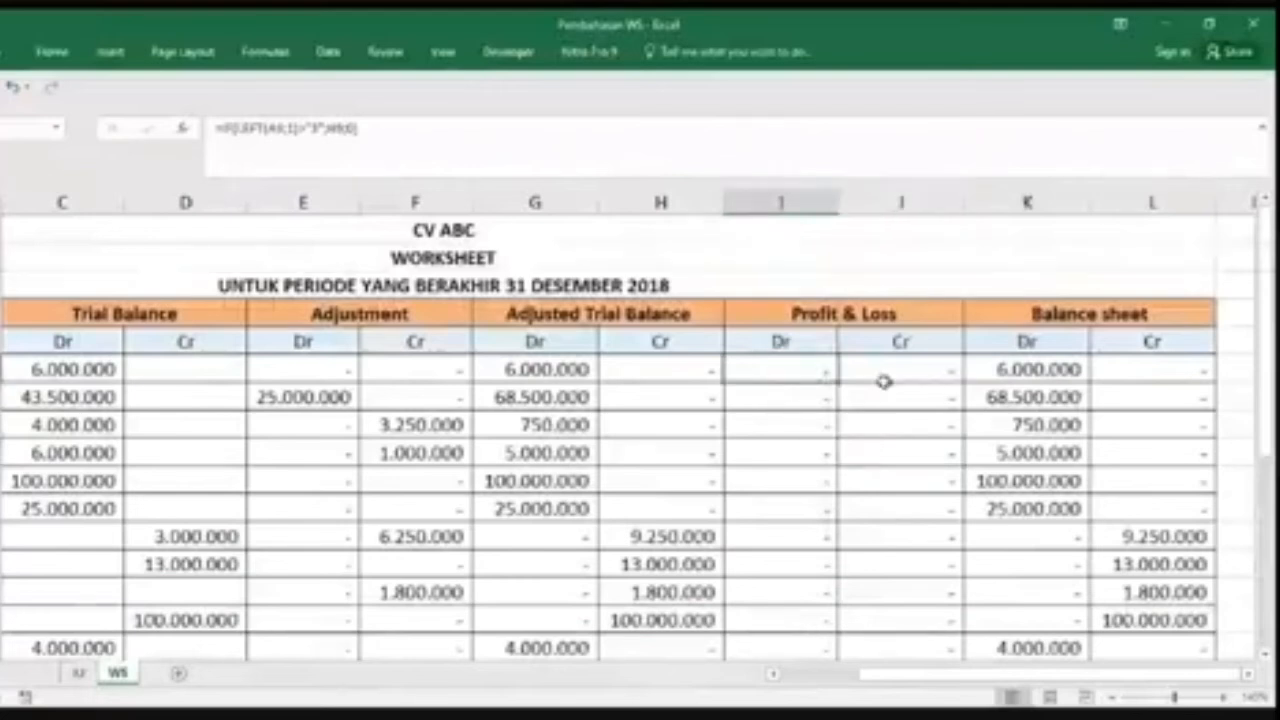
pyautogui.click(869, 367)
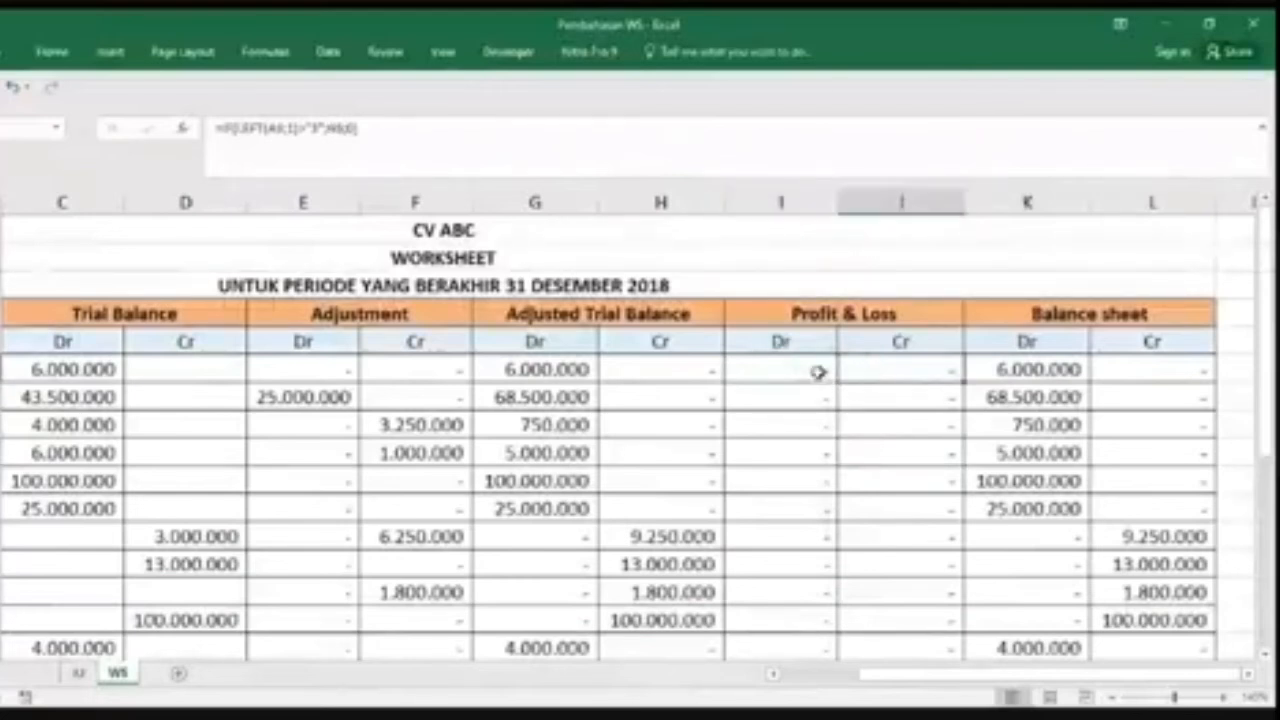
pyautogui.doubleClick(790, 370)
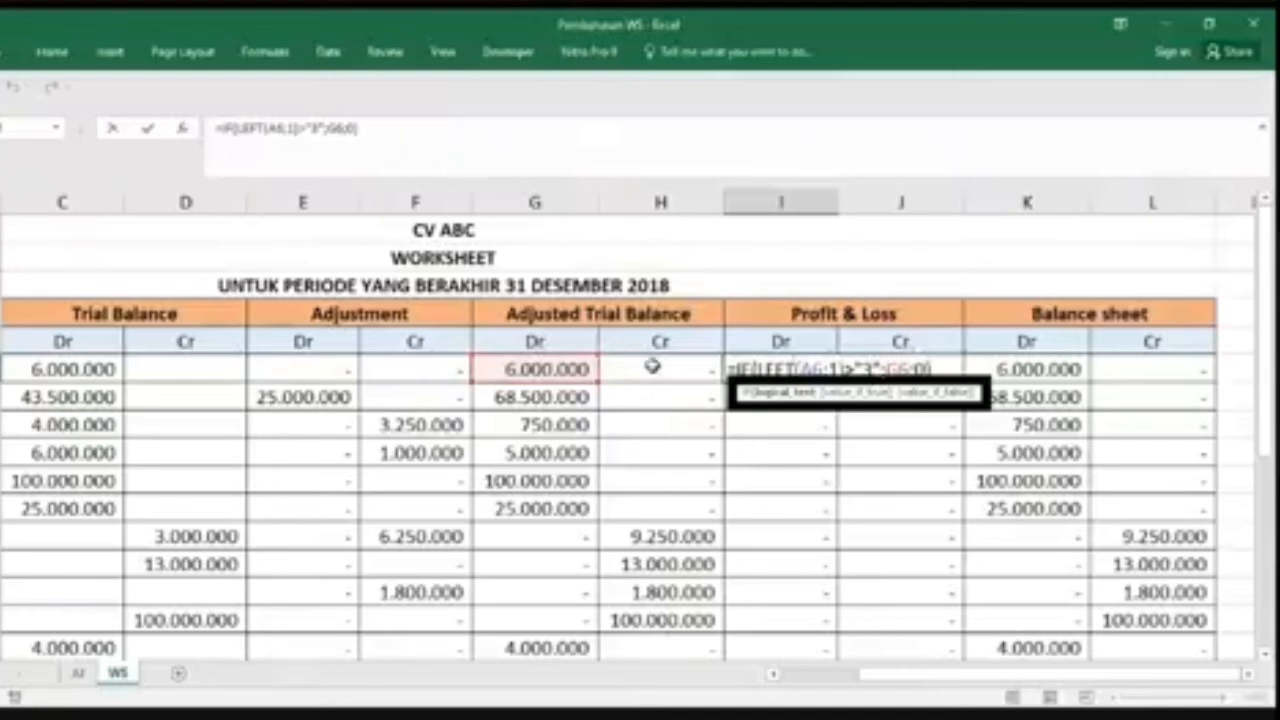
pyautogui.hotkey('ctrl', 'Return')
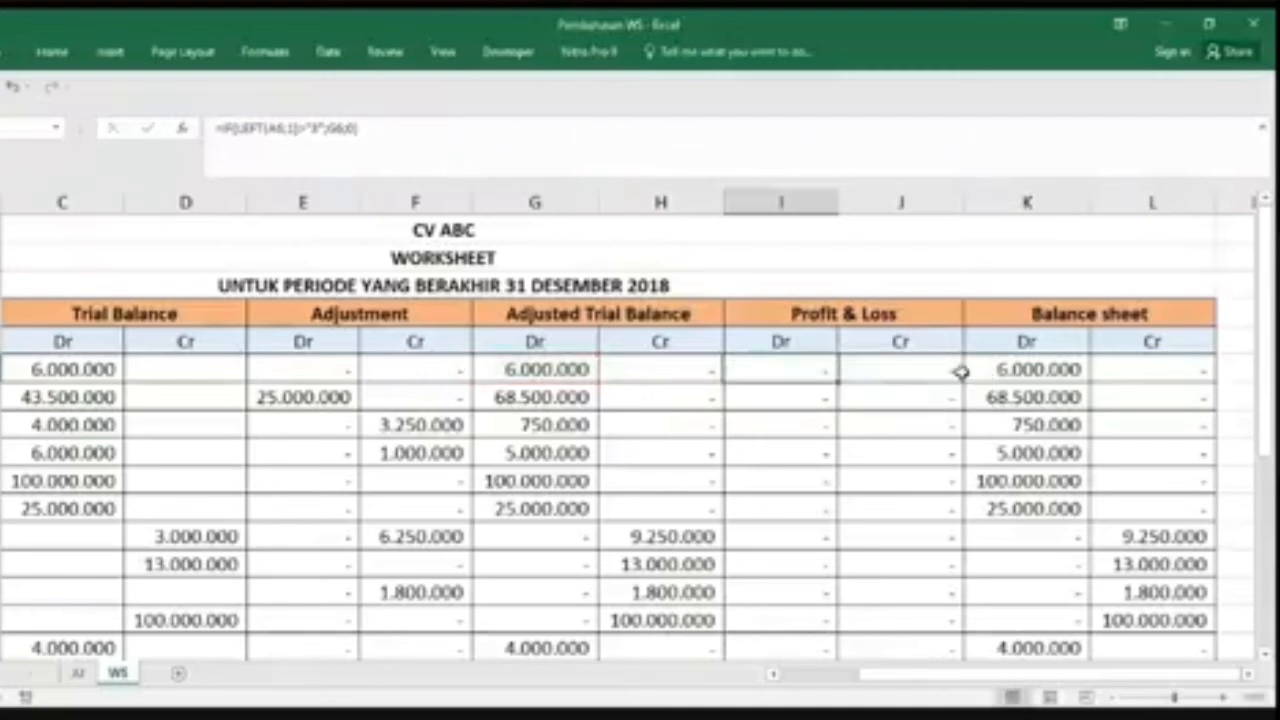
pyautogui.click(1000, 368)
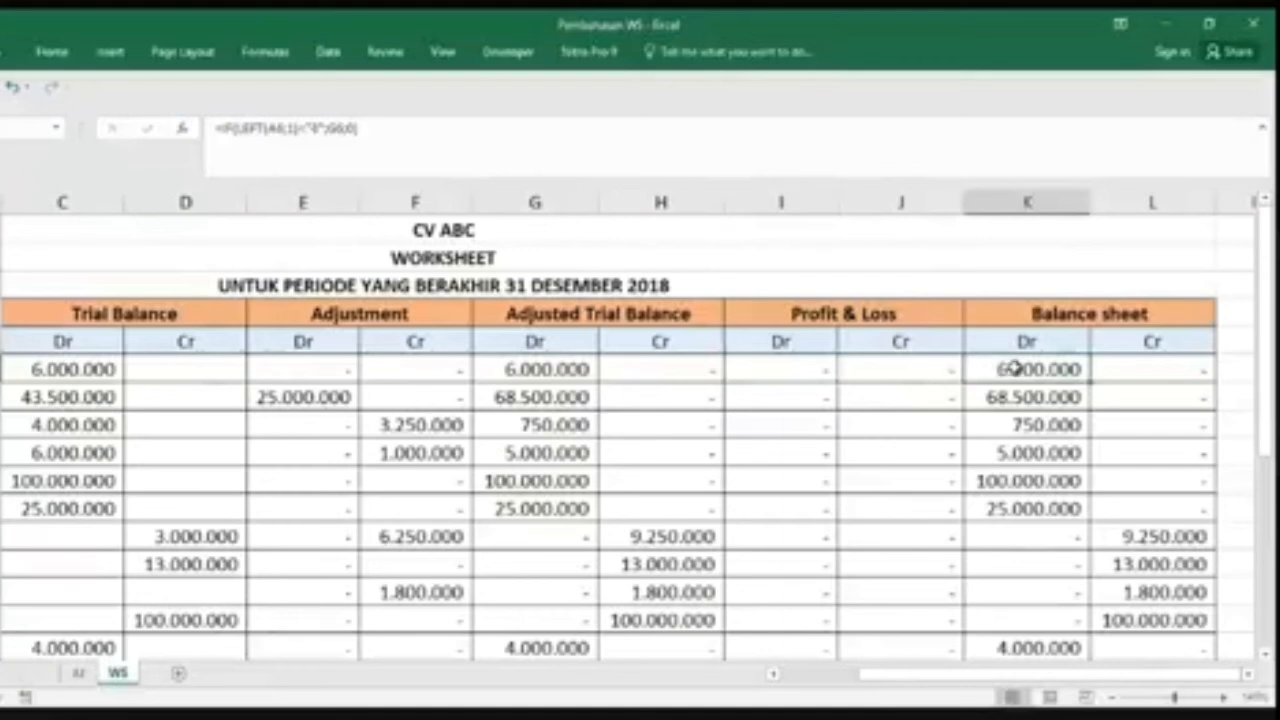
pyautogui.doubleClick(1034, 368)
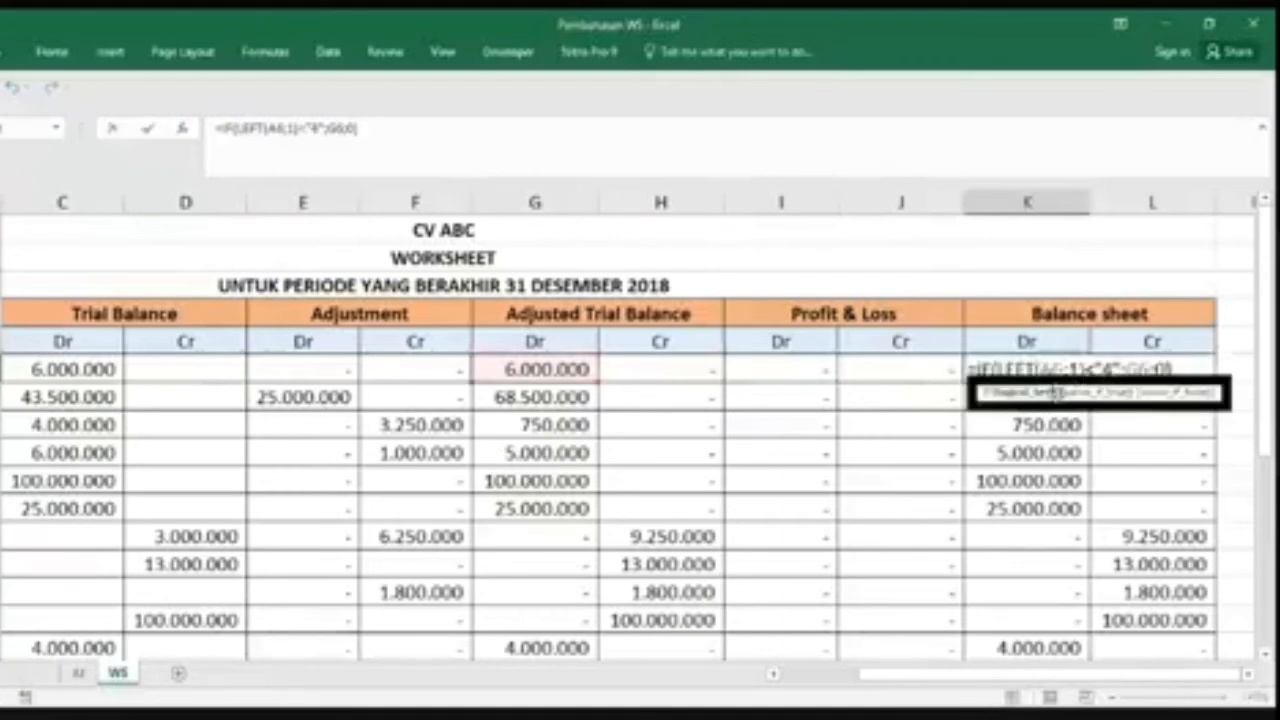
pyautogui.press('Escape')
# Step: Examine the Profit & Loss and Balance sheet amounts against their Dr and Cr totals in the Total row
pyautogui.scroll(-1, 1075, 372)
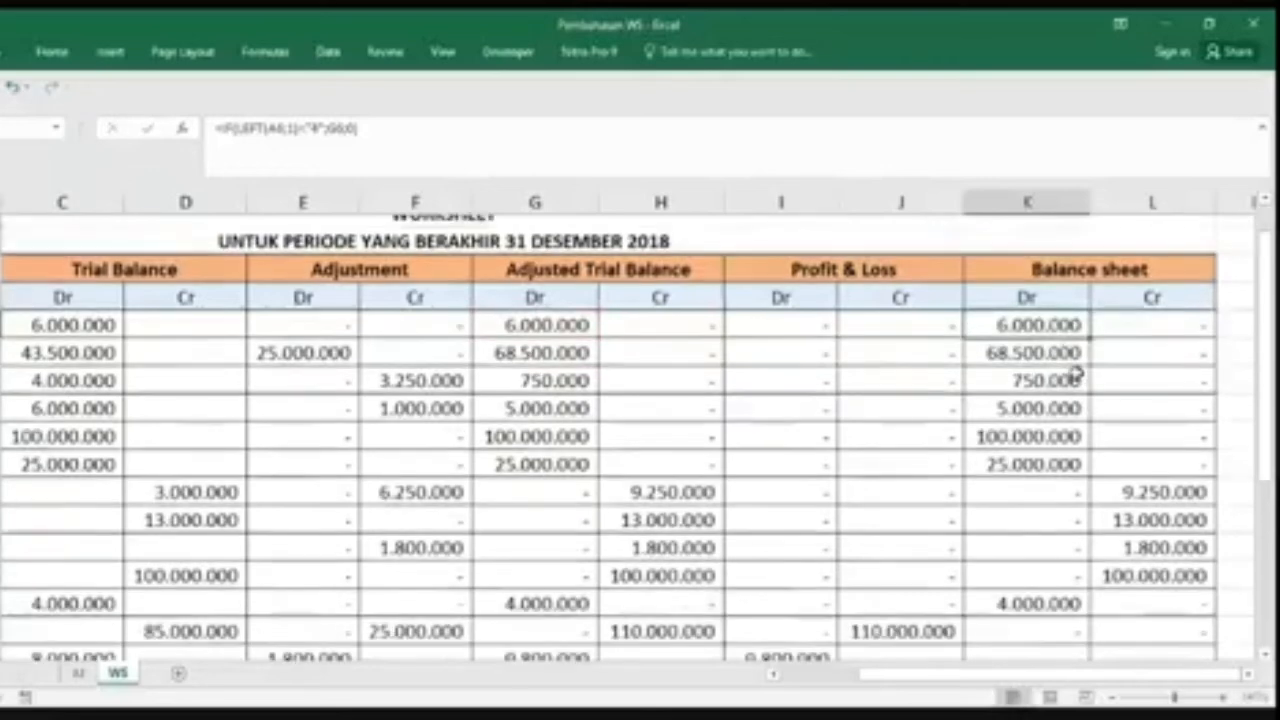
pyautogui.scroll(-2, 1075, 372)
pyautogui.scroll(-1, 1080, 457)
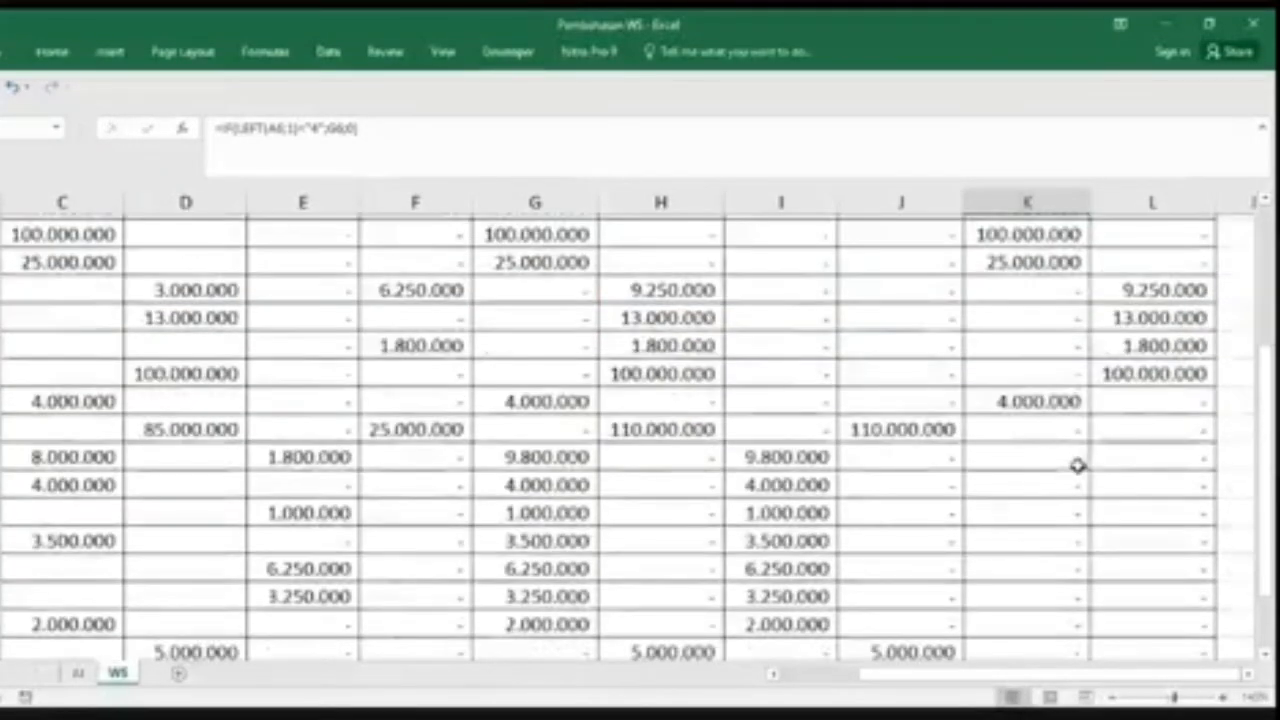
pyautogui.scroll(-2, 1060, 477)
pyautogui.moveTo(975, 674); pyautogui.dragTo(909, 688)
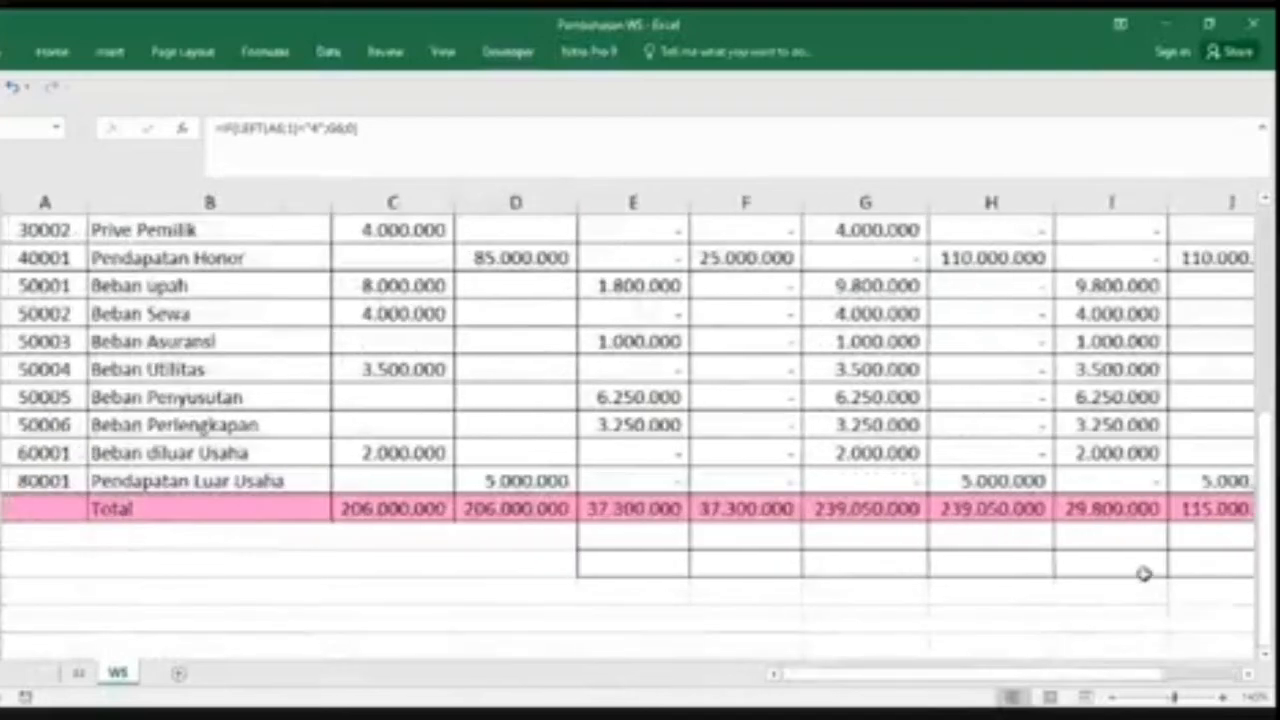
pyautogui.moveTo(1108, 681); pyautogui.dragTo(1151, 686)
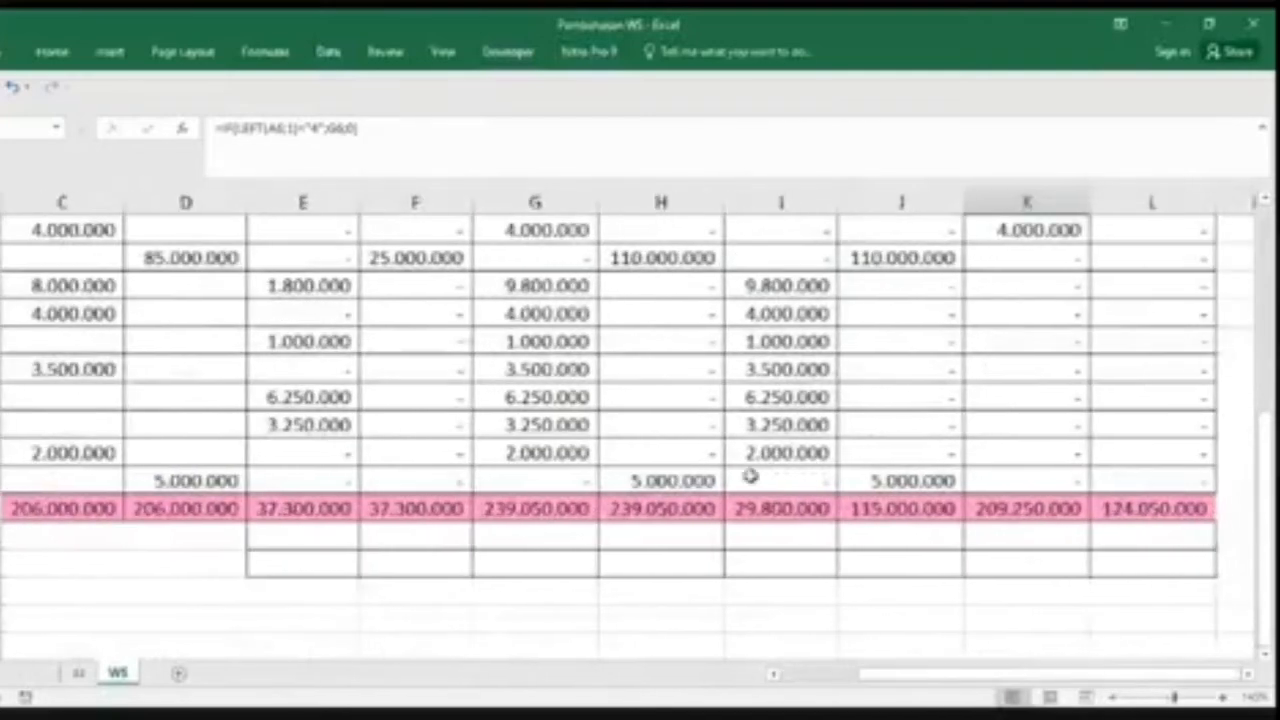
pyautogui.scroll(5, 843, 483)
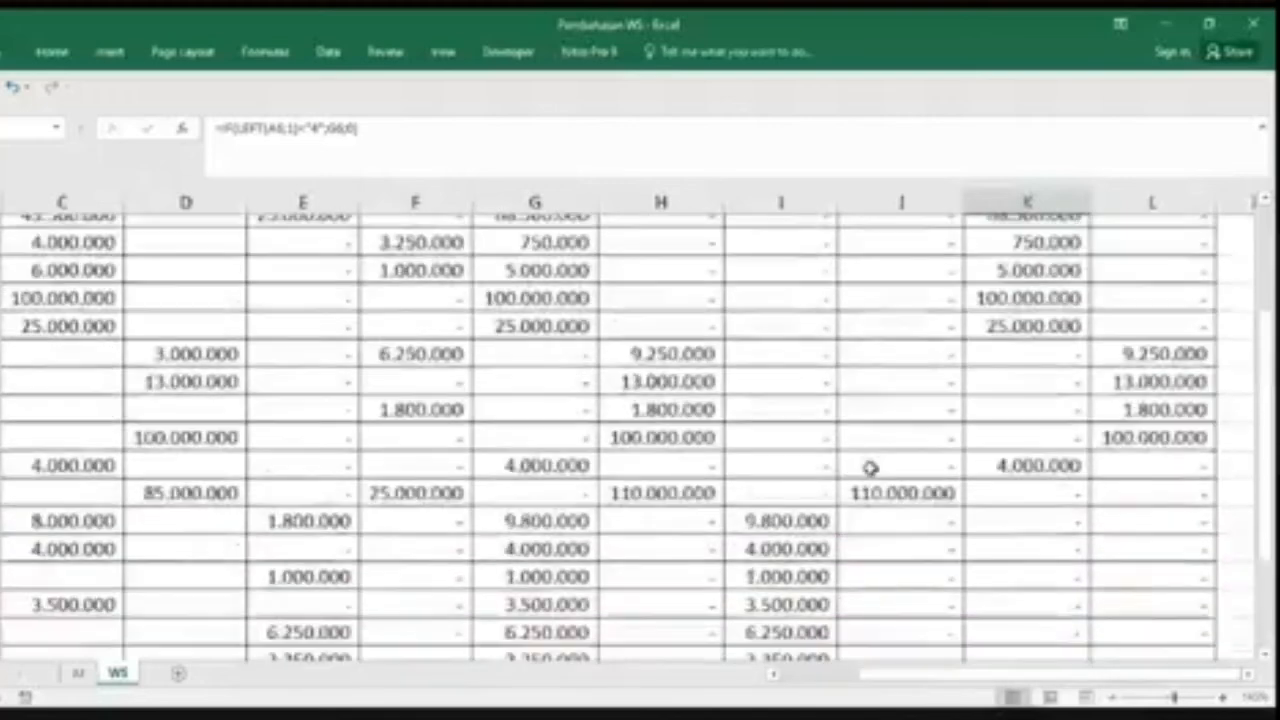
pyautogui.scroll(-5, 946, 369)
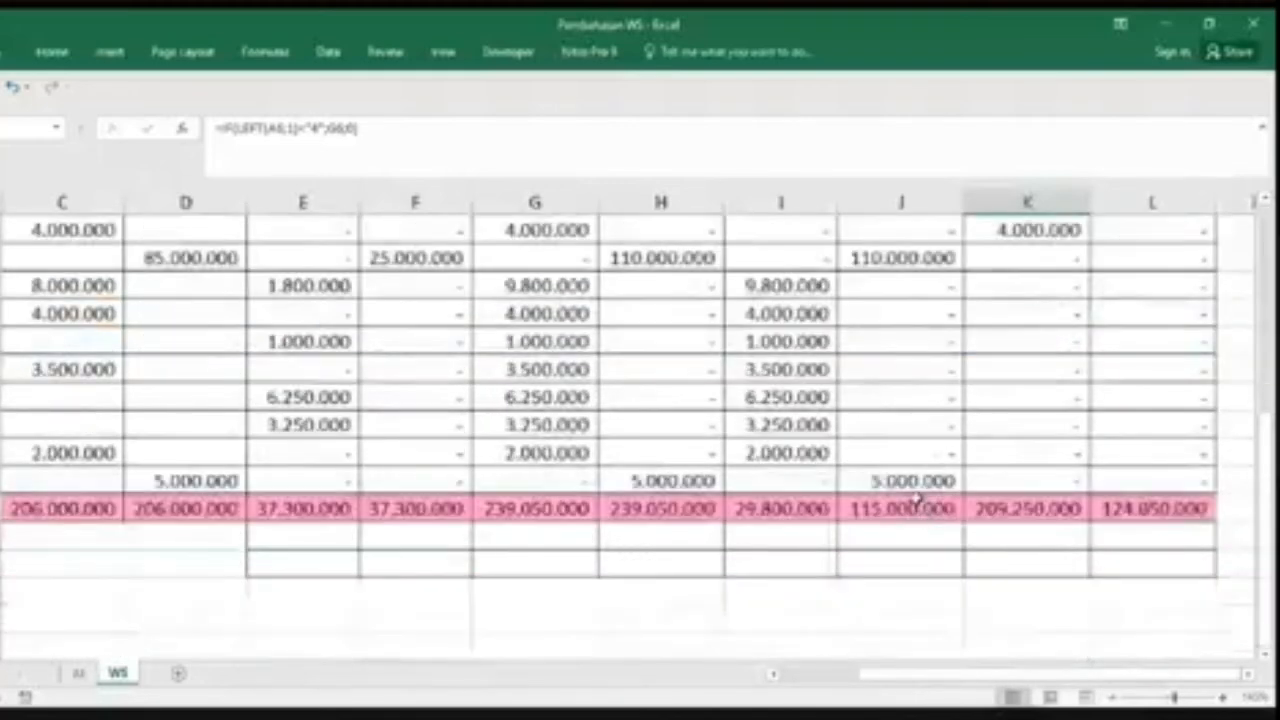
pyautogui.scroll(5, 912, 497)
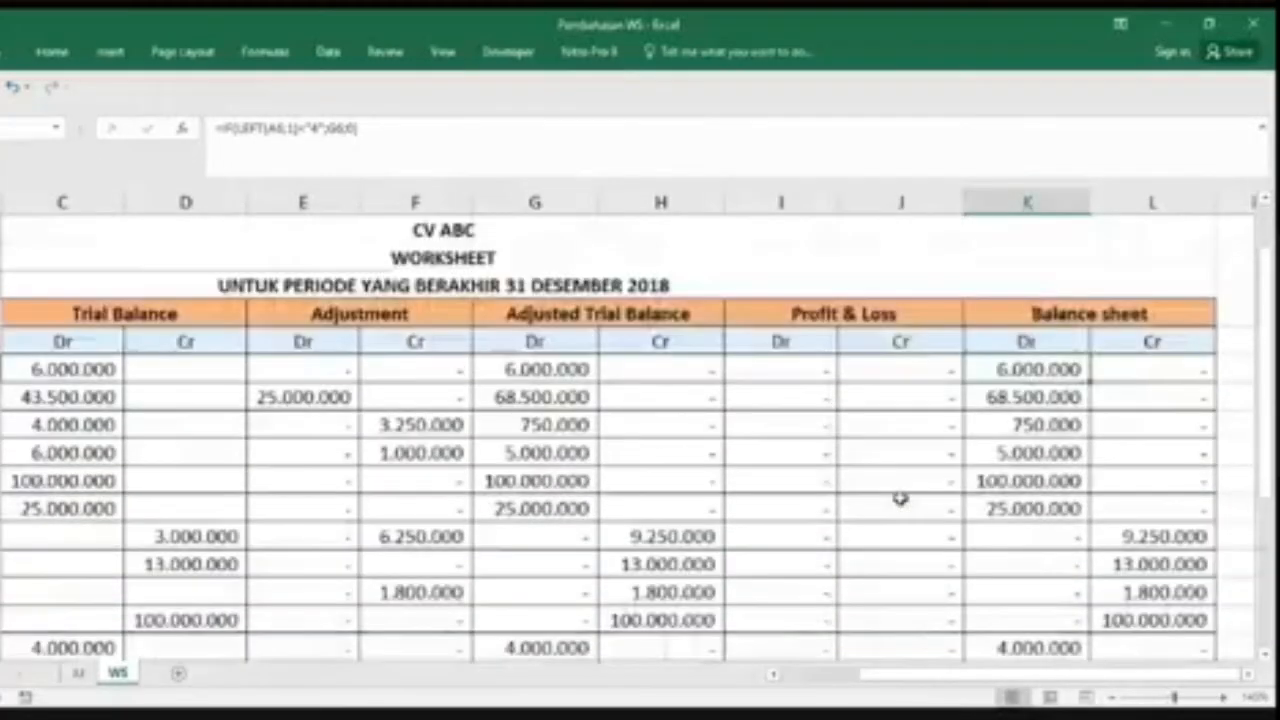
pyautogui.scroll(-5, 900, 498)
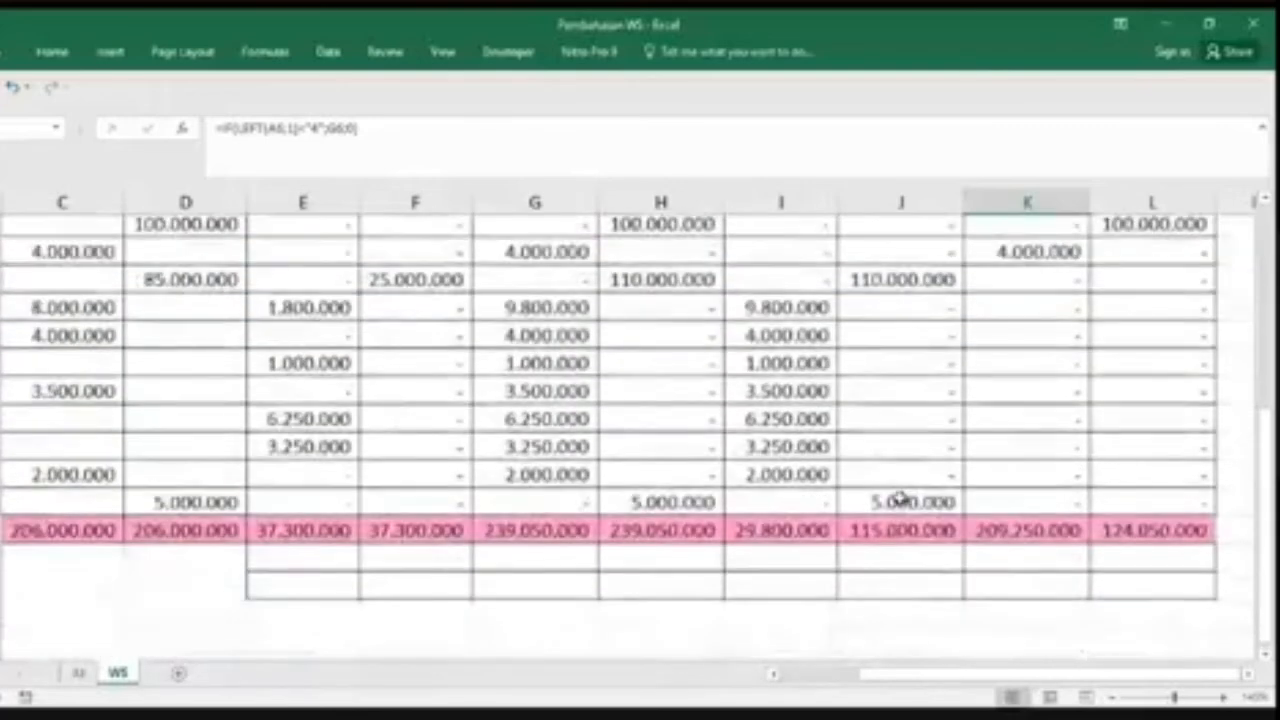
pyautogui.scroll(-1, 900, 498)
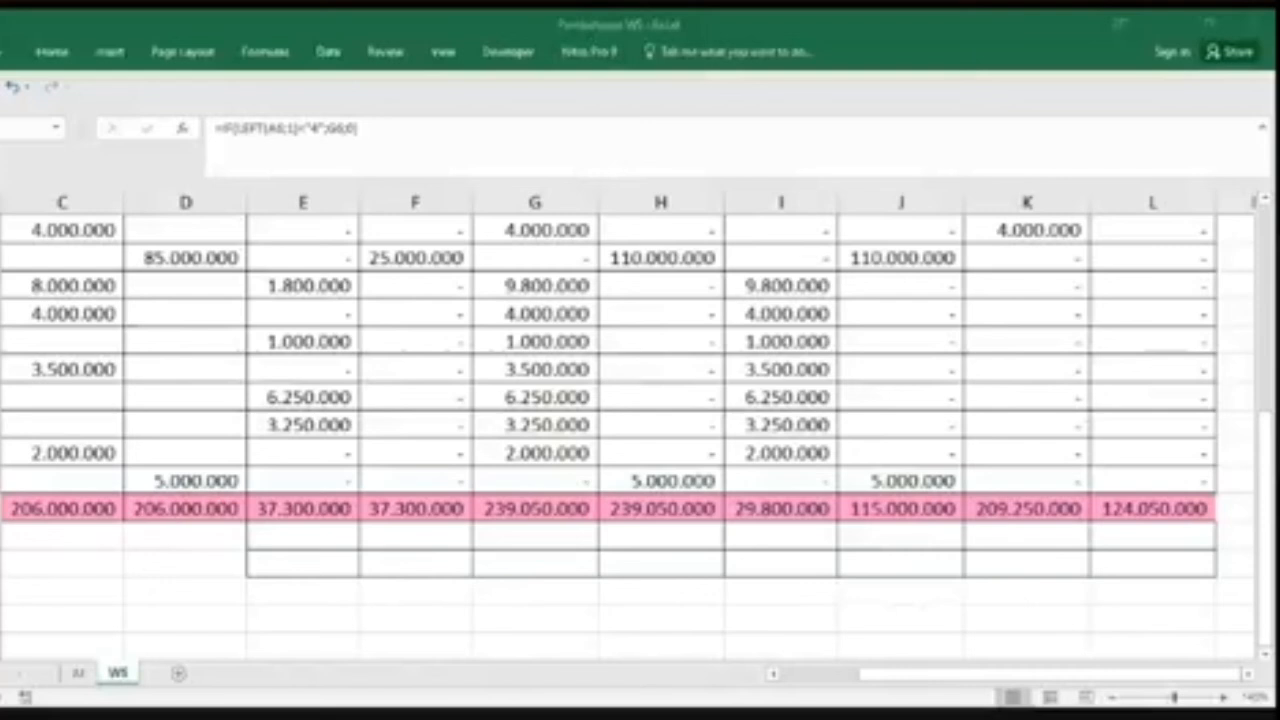
pyautogui.click(787, 510)
pyautogui.click(866, 512)
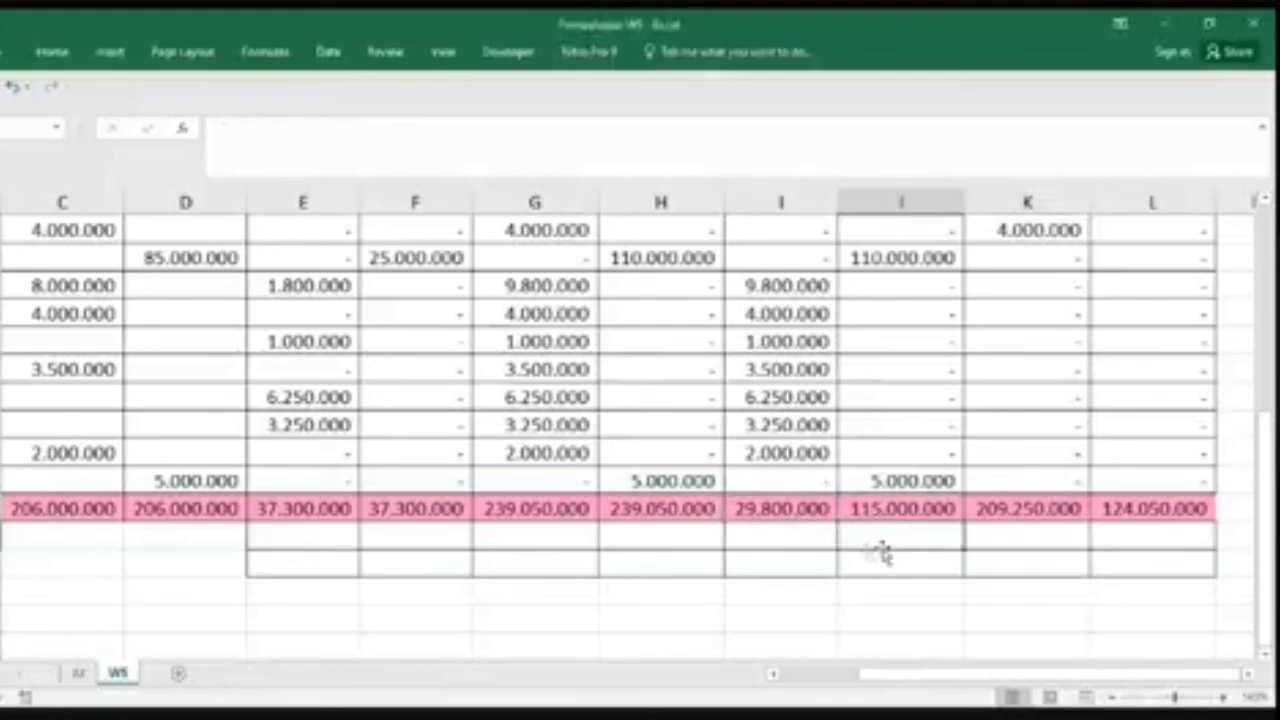
# Step: Freeze the panes at the Kas row's Profit & Loss Dr cell so the header rows stay in view
pyautogui.click(748, 537)
pyautogui.scroll(6, 757, 534)
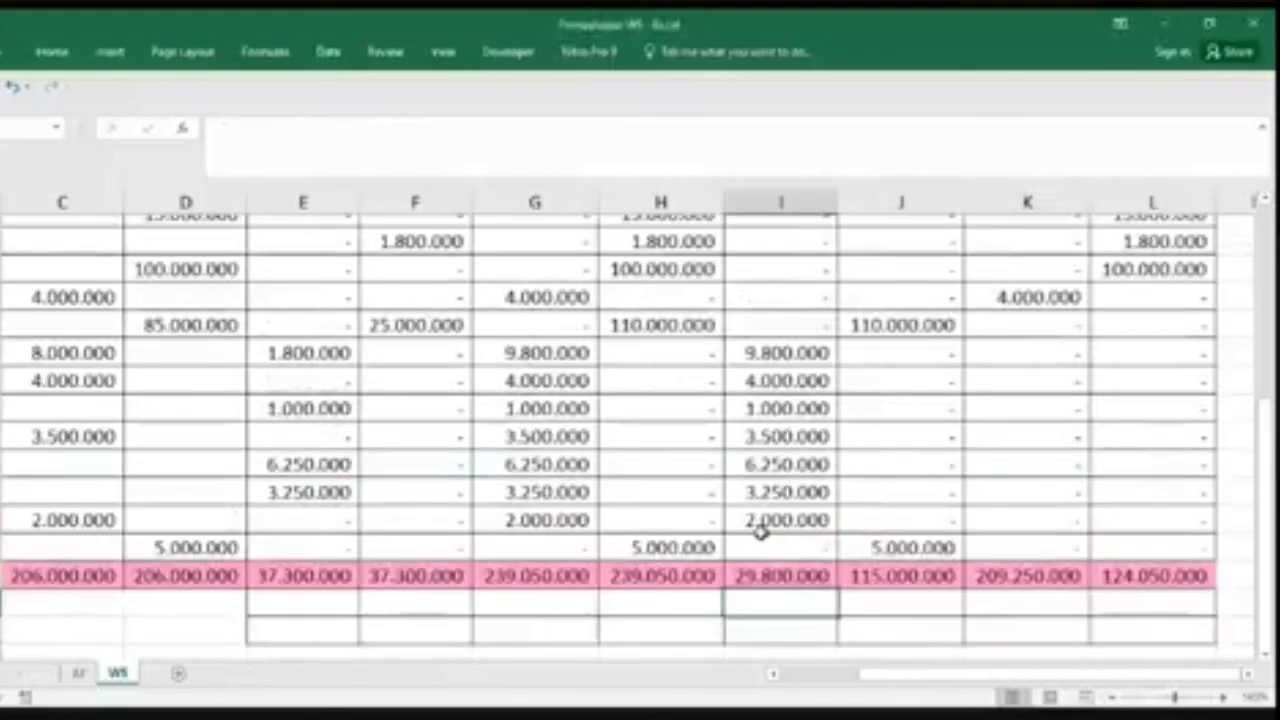
pyautogui.click(763, 369)
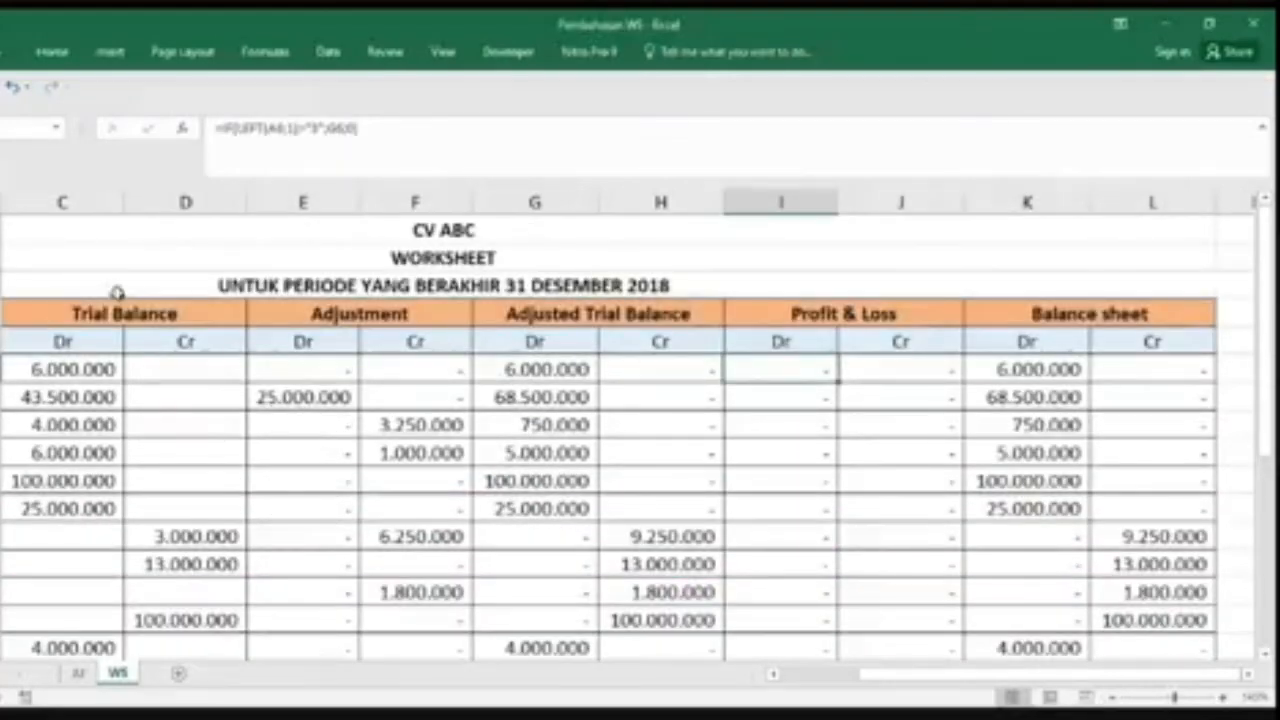
pyautogui.click(443, 50)
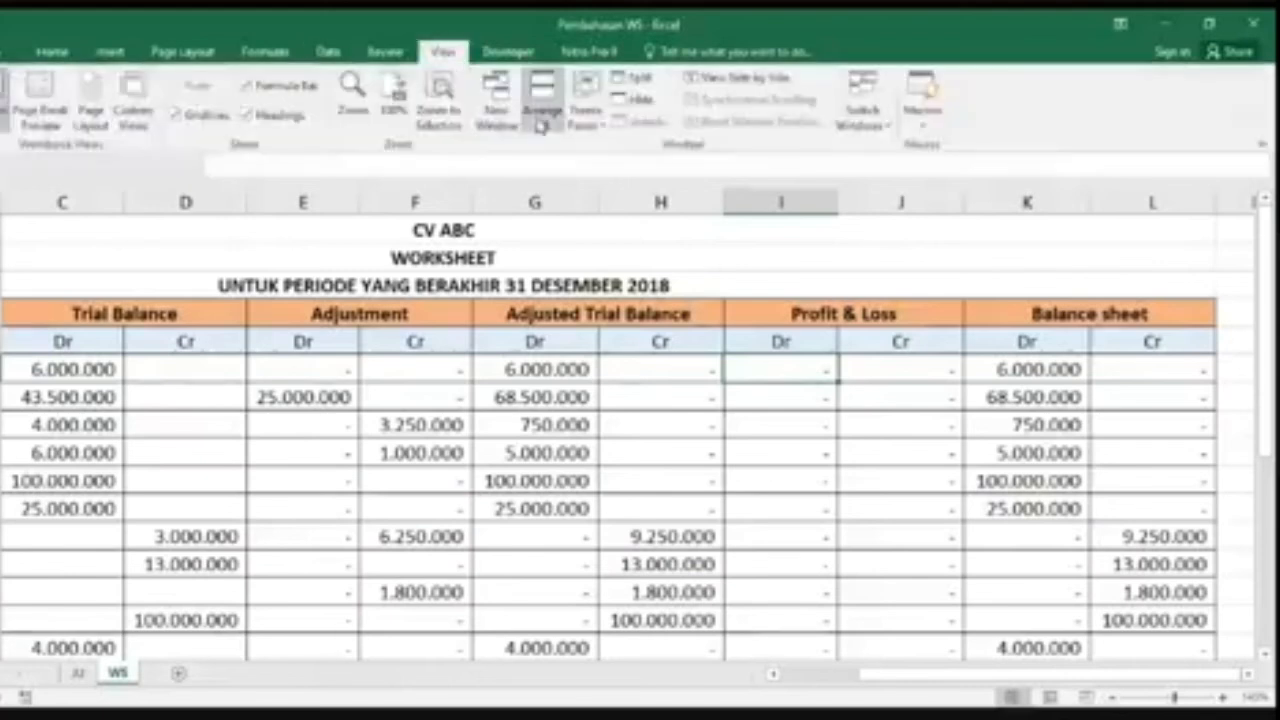
pyautogui.click(582, 120)
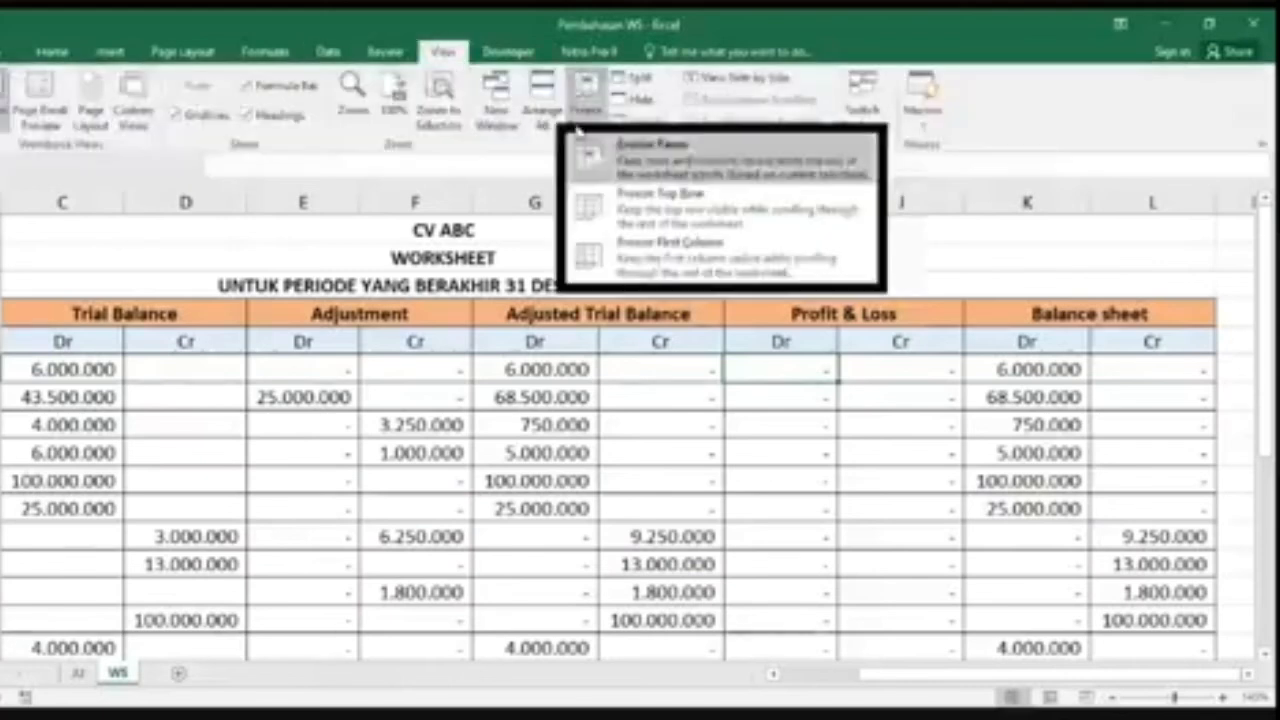
pyautogui.click(603, 152)
pyautogui.scroll(-3, 726, 509)
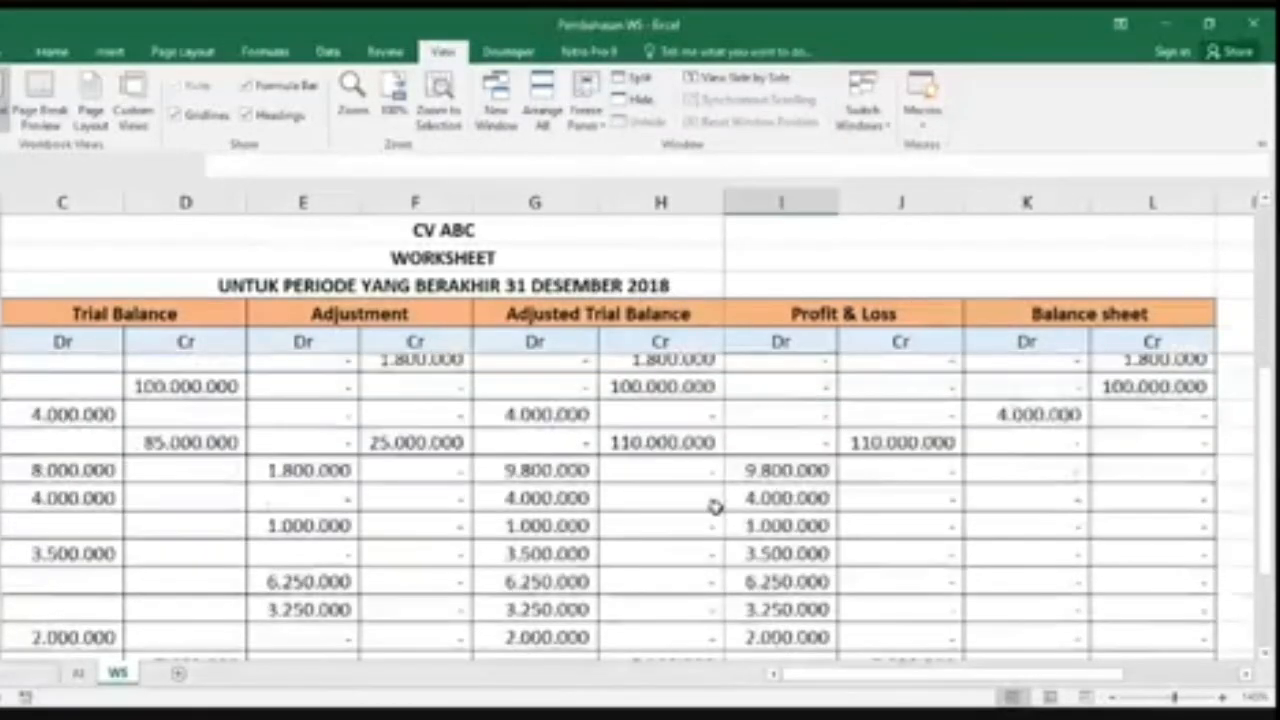
pyautogui.scroll(-2, 716, 507)
pyautogui.hotkey('ctrl', 'F1')
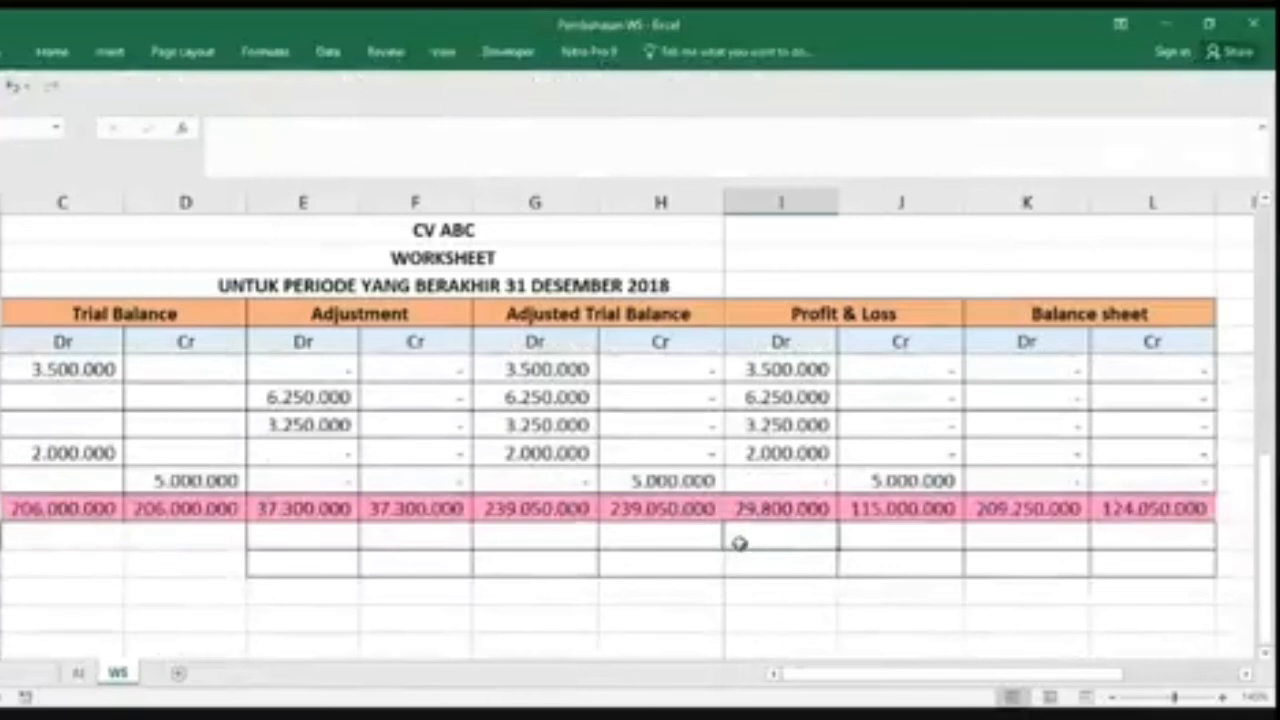
# Step: Remove the borders from the empty cells E27:H28 below the Adjustment and Adjusted Trial Balance totals
pyautogui.click(739, 543)
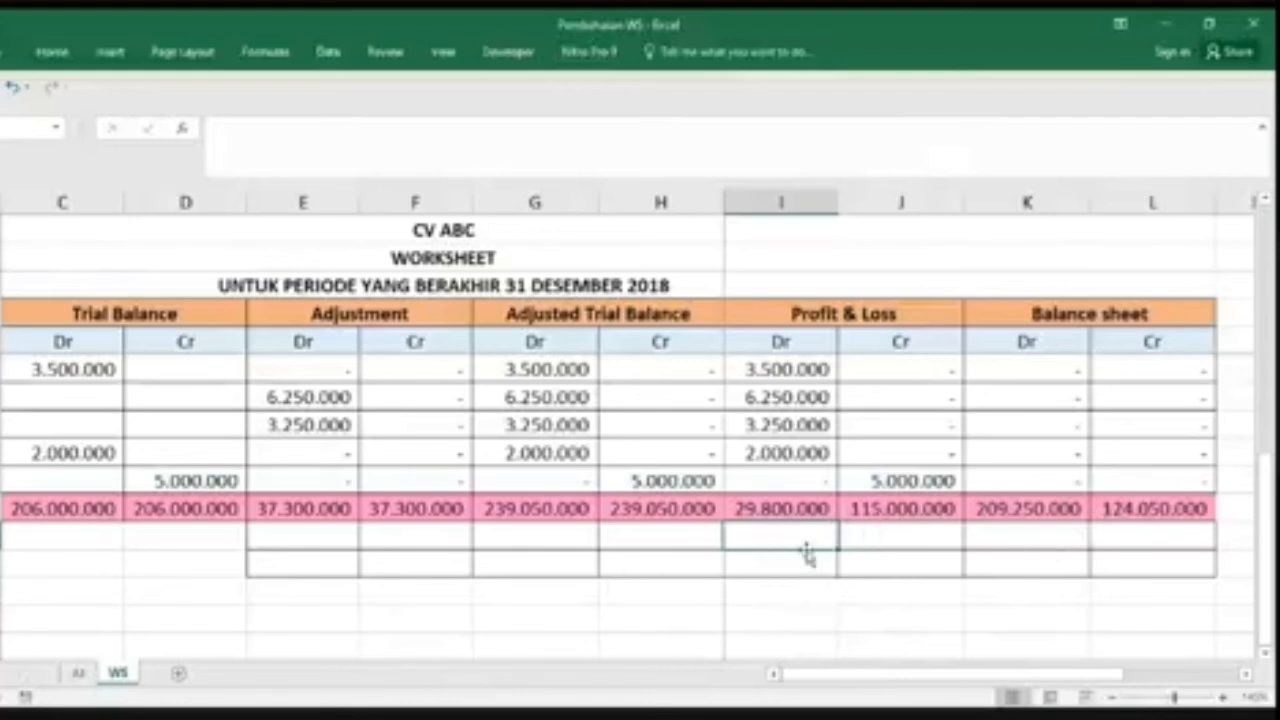
pyautogui.click(678, 544)
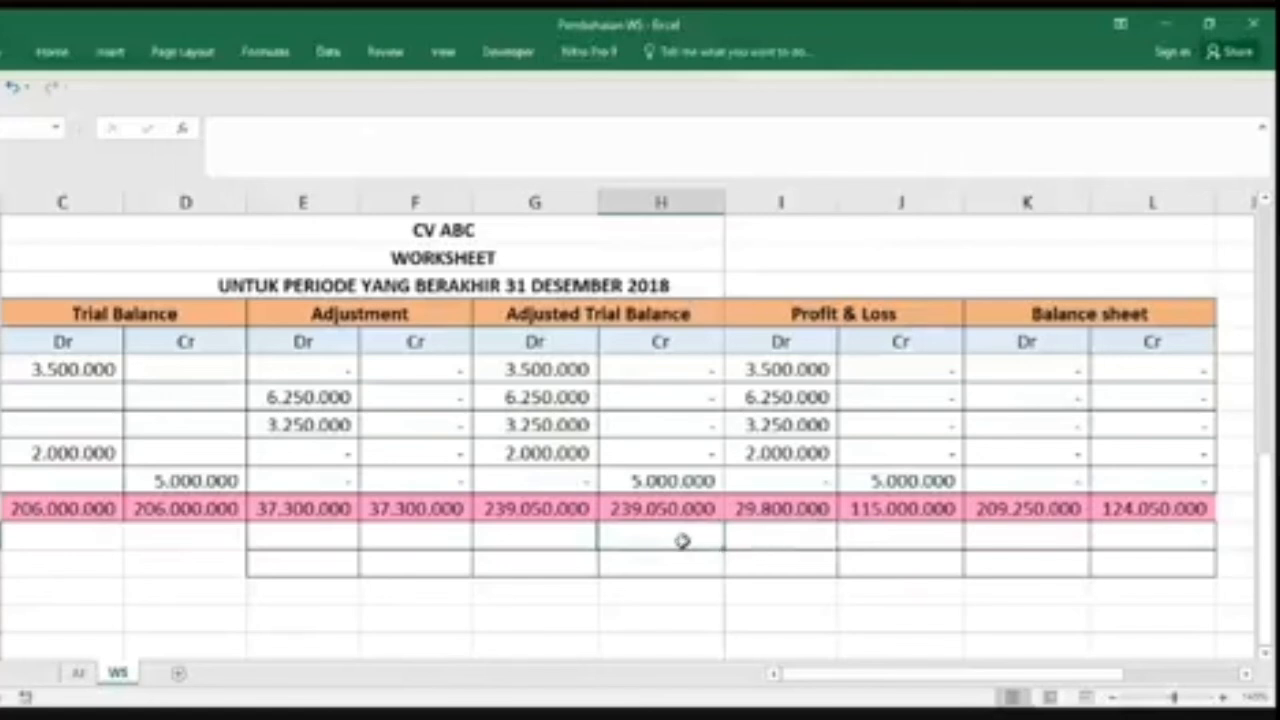
pyautogui.moveTo(298, 540); pyautogui.dragTo(513, 566)
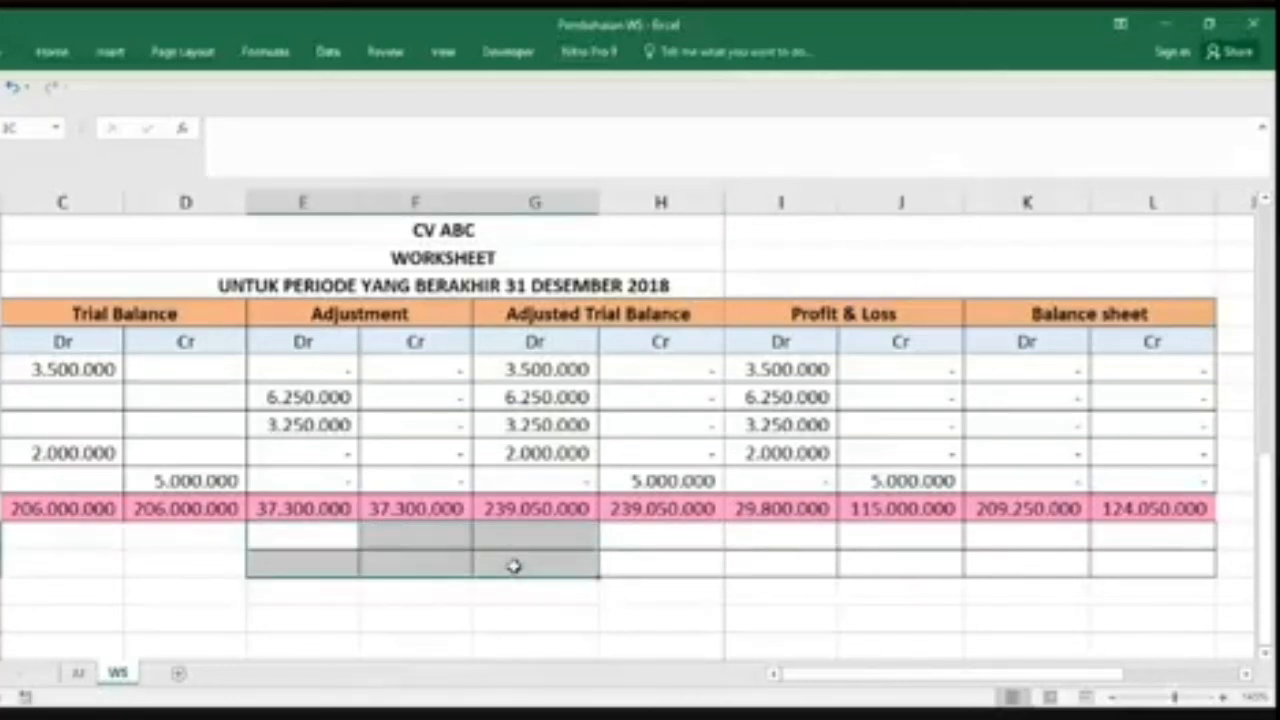
pyautogui.moveTo(513, 566); pyautogui.dragTo(600, 563)
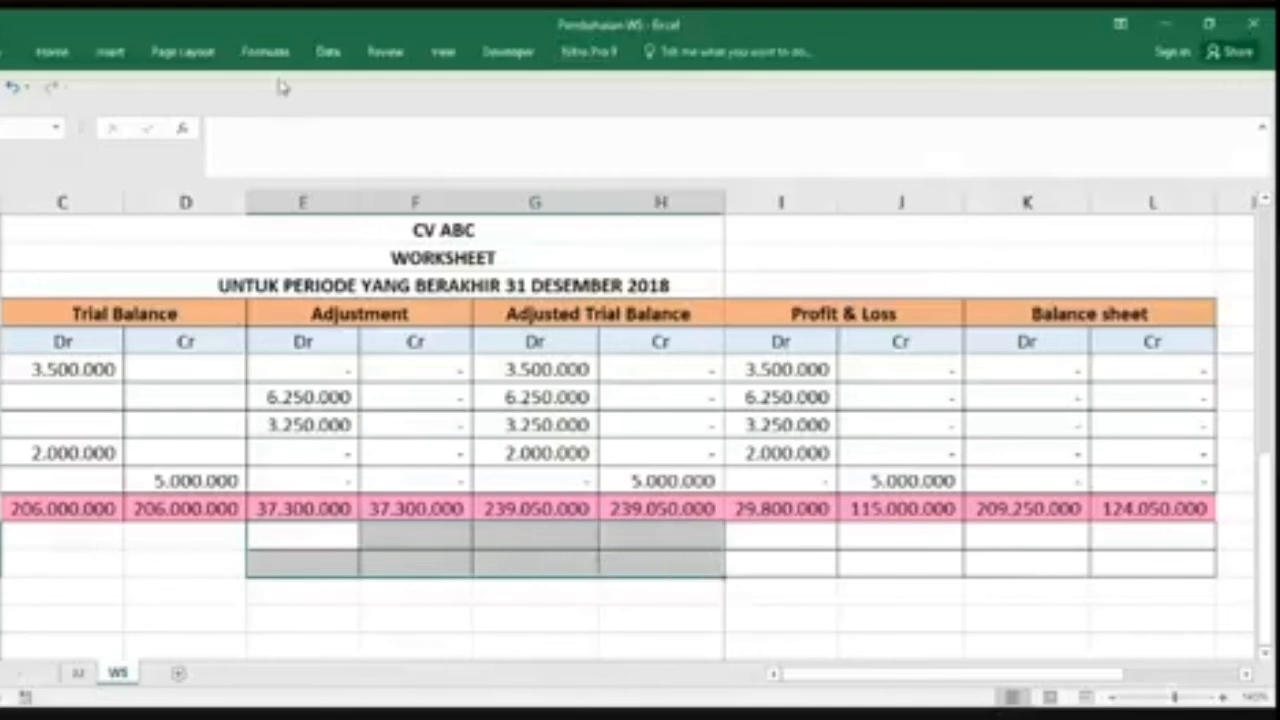
pyautogui.click(52, 51)
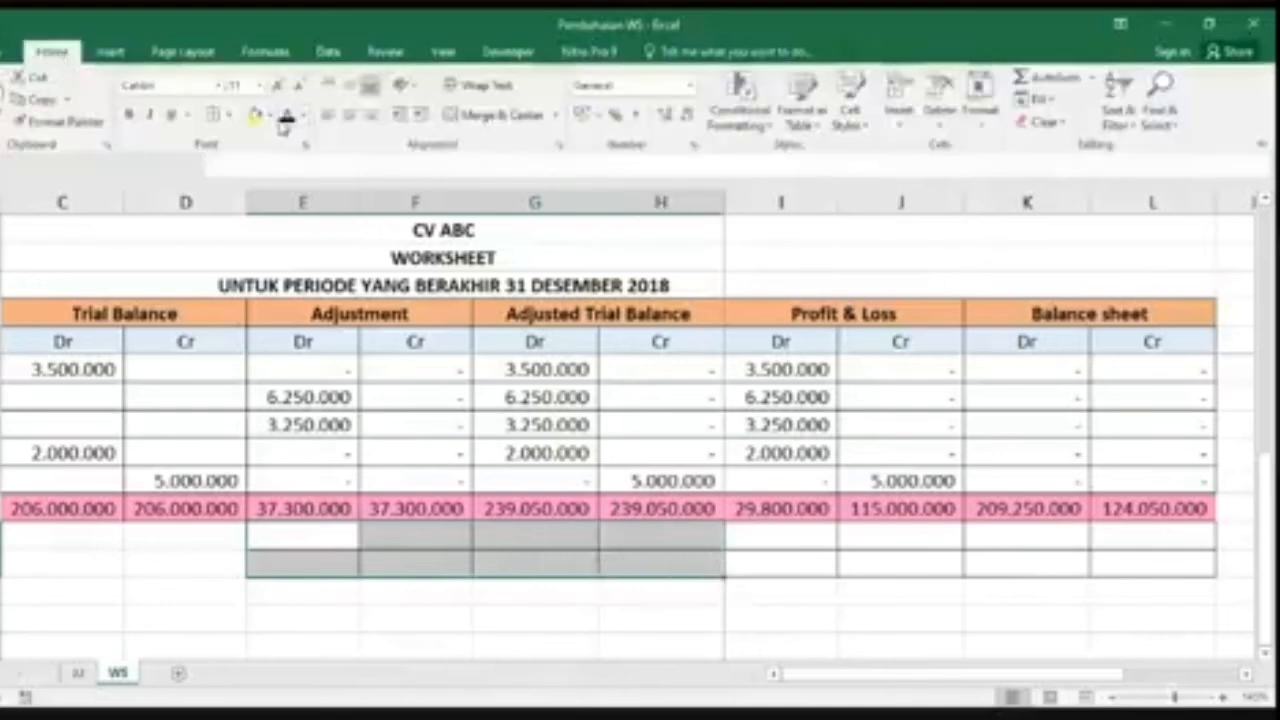
pyautogui.click(231, 116)
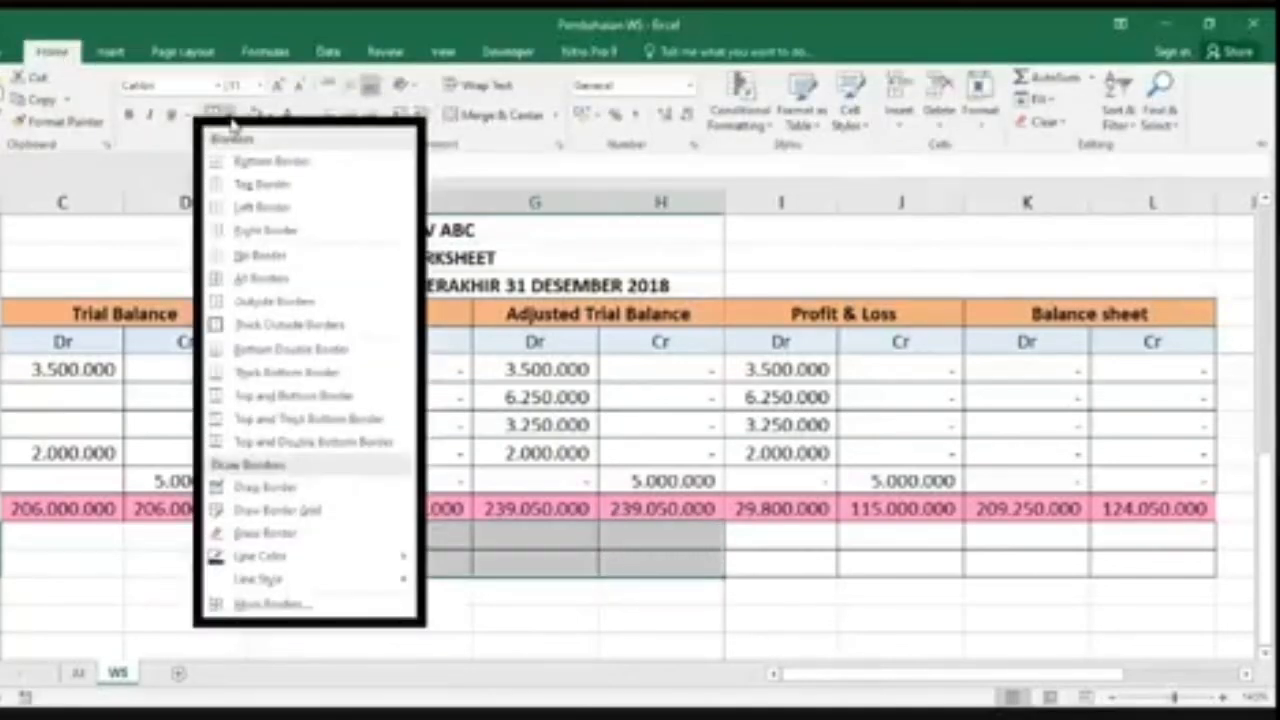
pyautogui.press('Escape')
pyautogui.press('Escape')
pyautogui.click(785, 540)
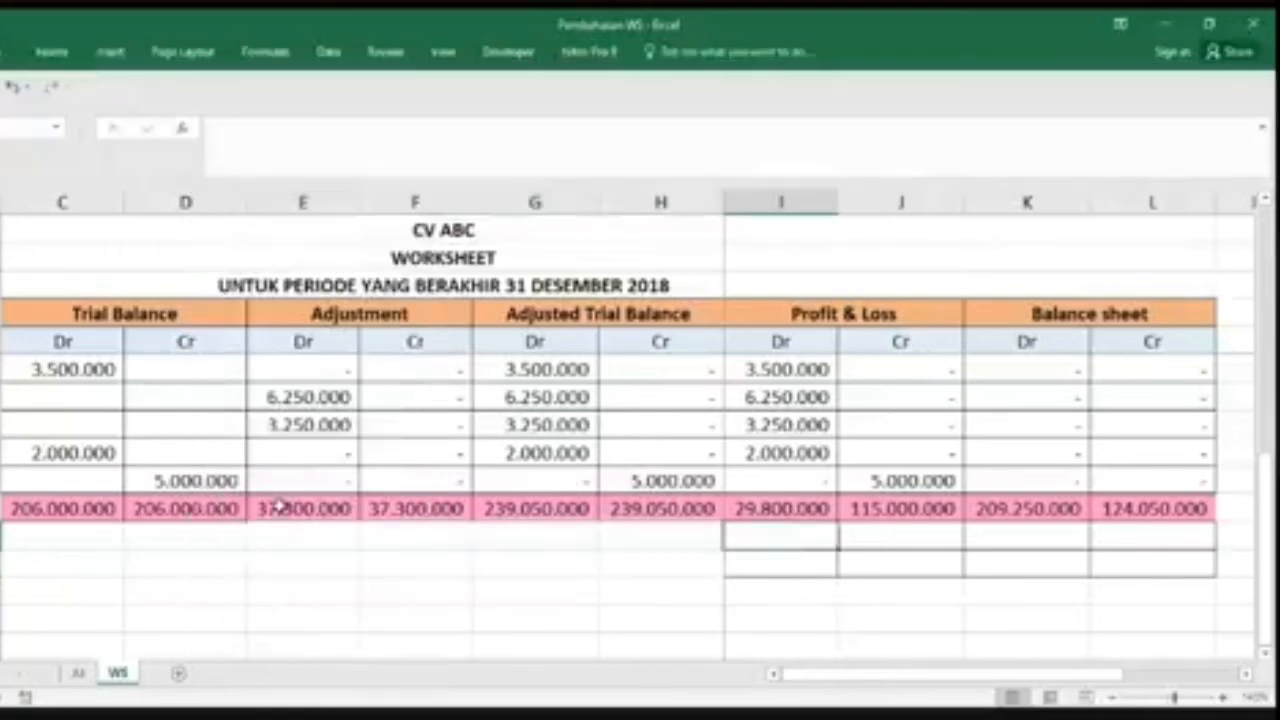
# Step: Restore the border along the Adjustment and Adjusted Trial Balance total cells E26:H26
pyautogui.moveTo(280, 508); pyautogui.dragTo(648, 506)
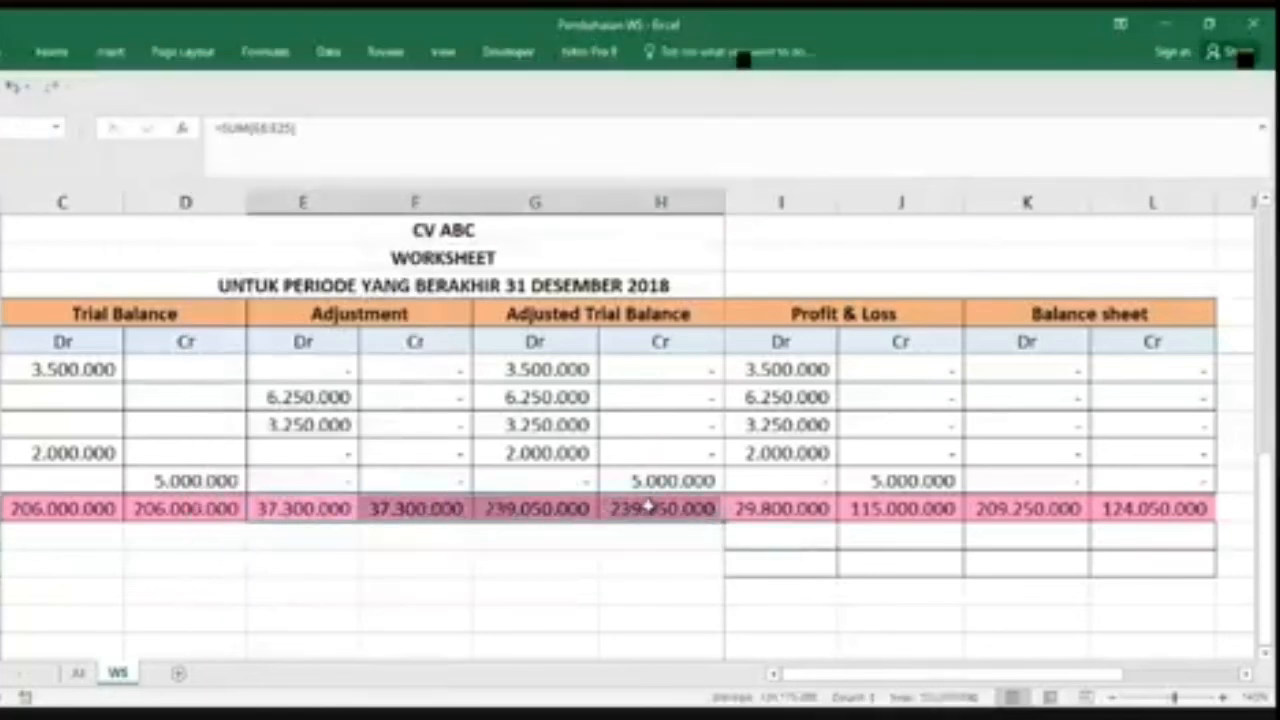
pyautogui.click(52, 51)
pyautogui.press('Escape')
pyautogui.click(810, 535)
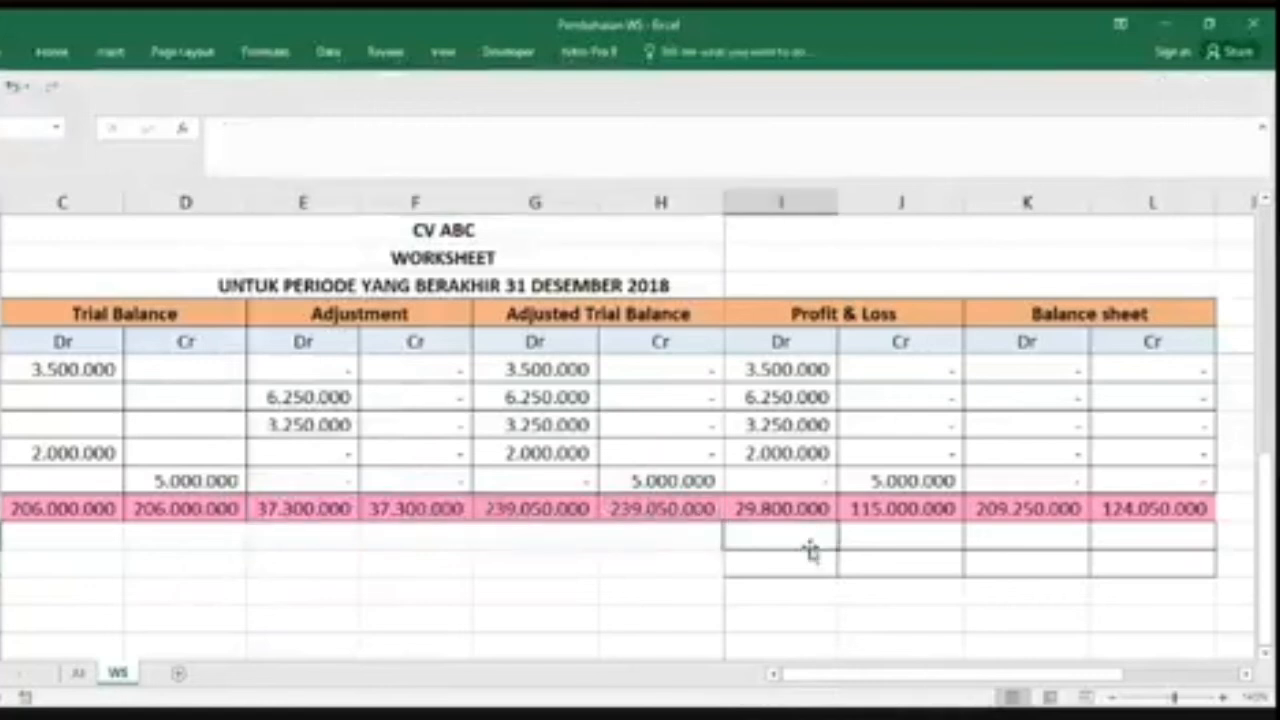
pyautogui.click(676, 537)
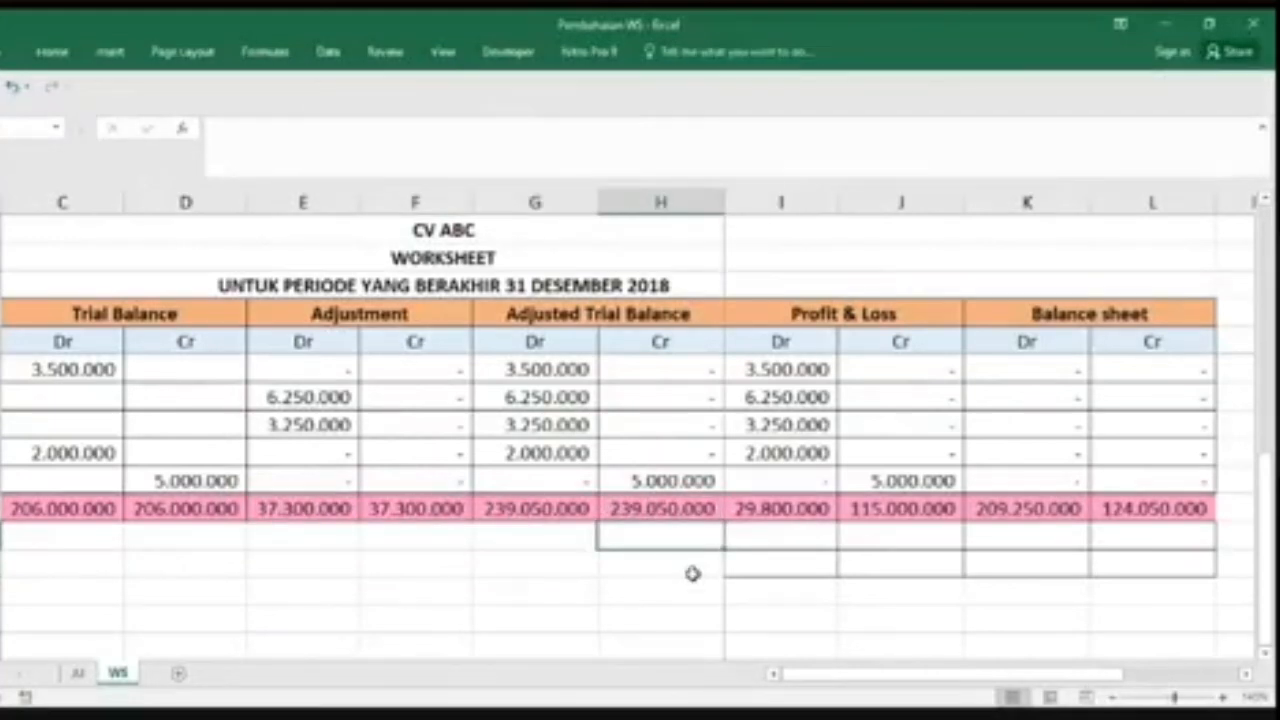
# Step: Apply a top and double bottom border to the second row below the Profit & Loss and Balance sheet totals, I28:L28
pyautogui.moveTo(770, 563); pyautogui.dragTo(1100, 556)
pyautogui.click(57, 60)
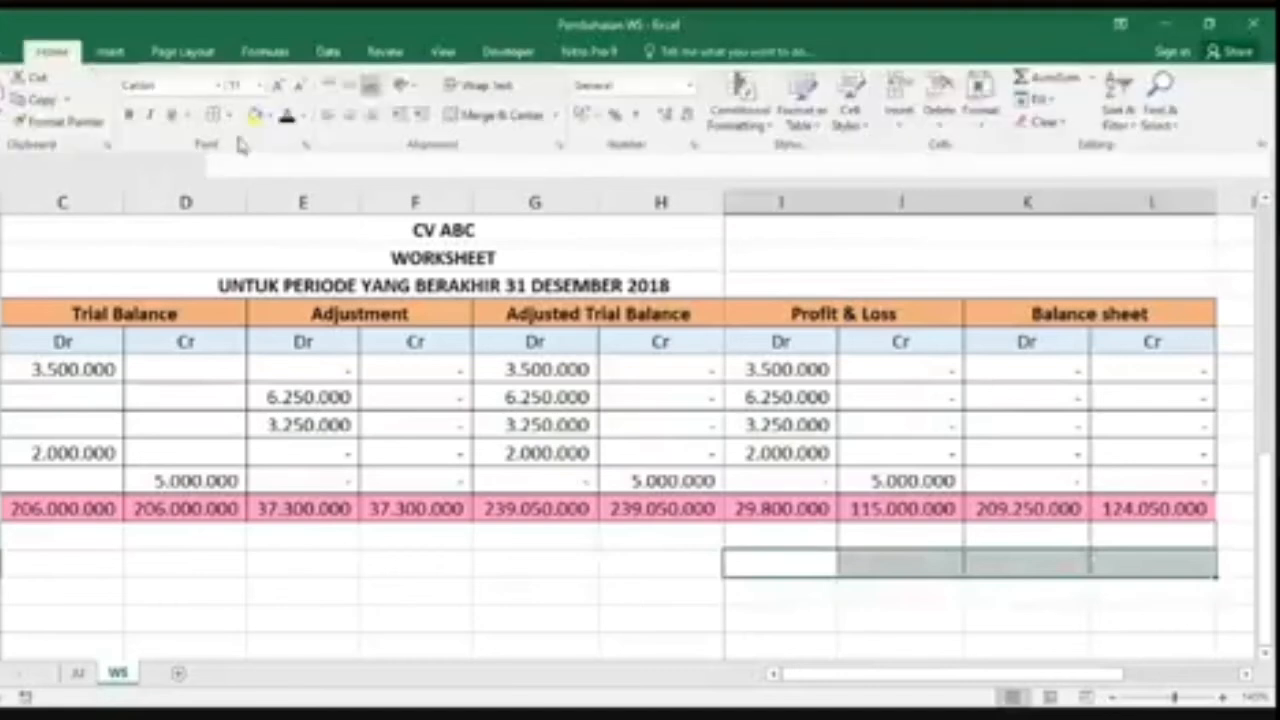
pyautogui.click(230, 114)
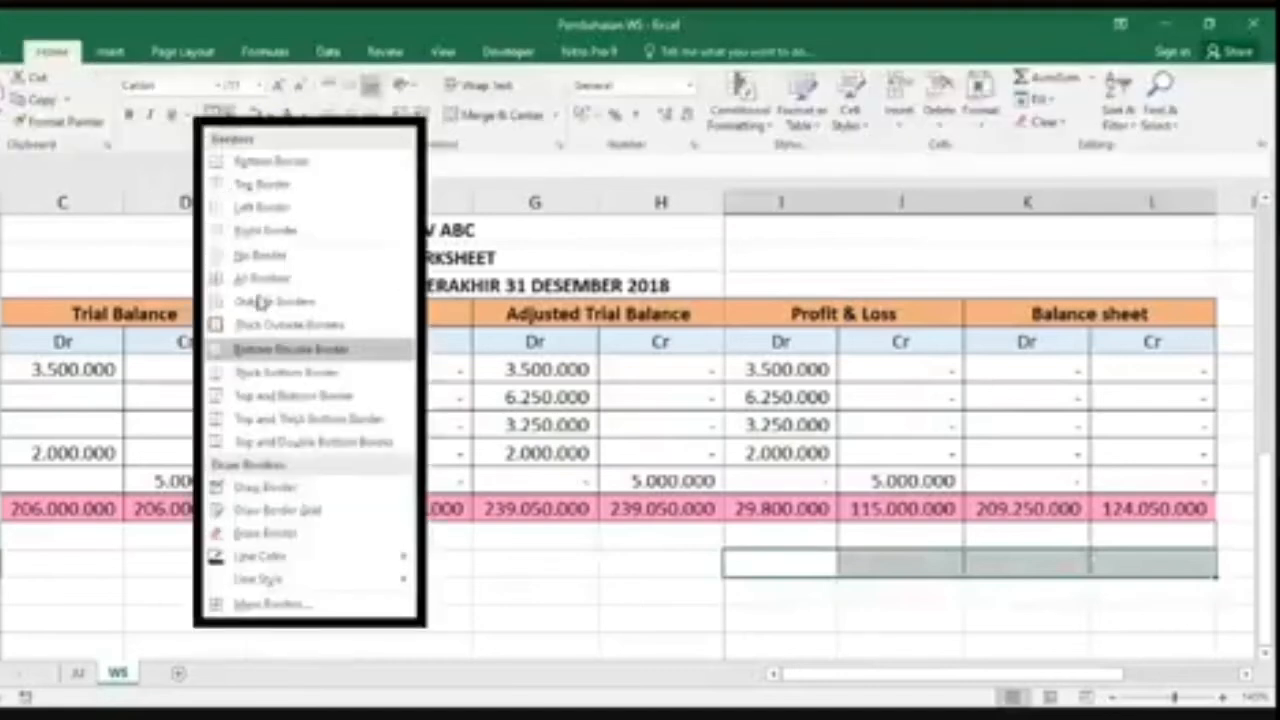
pyautogui.click(260, 441)
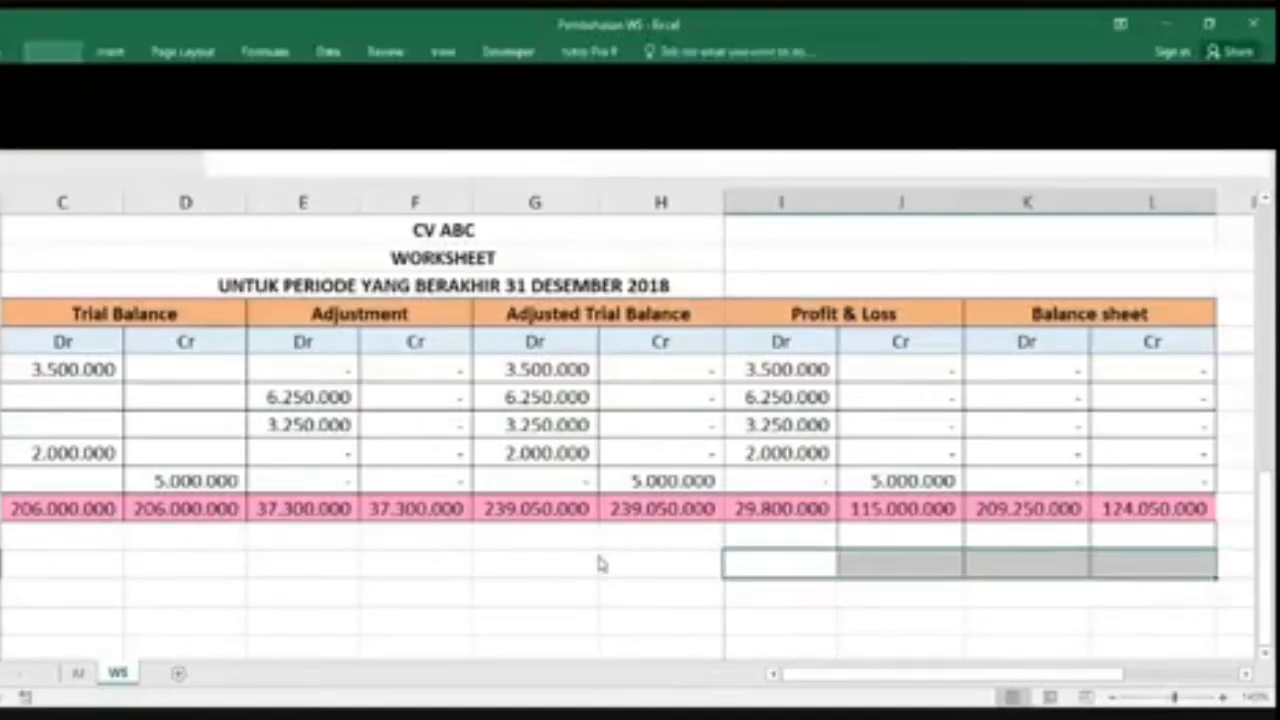
pyautogui.click(628, 556)
# Step: Enter =IF(J26>I26;"Laba";"Rugi") in H27 to label the Profit & Loss result below the totals
pyautogui.click(669, 537)
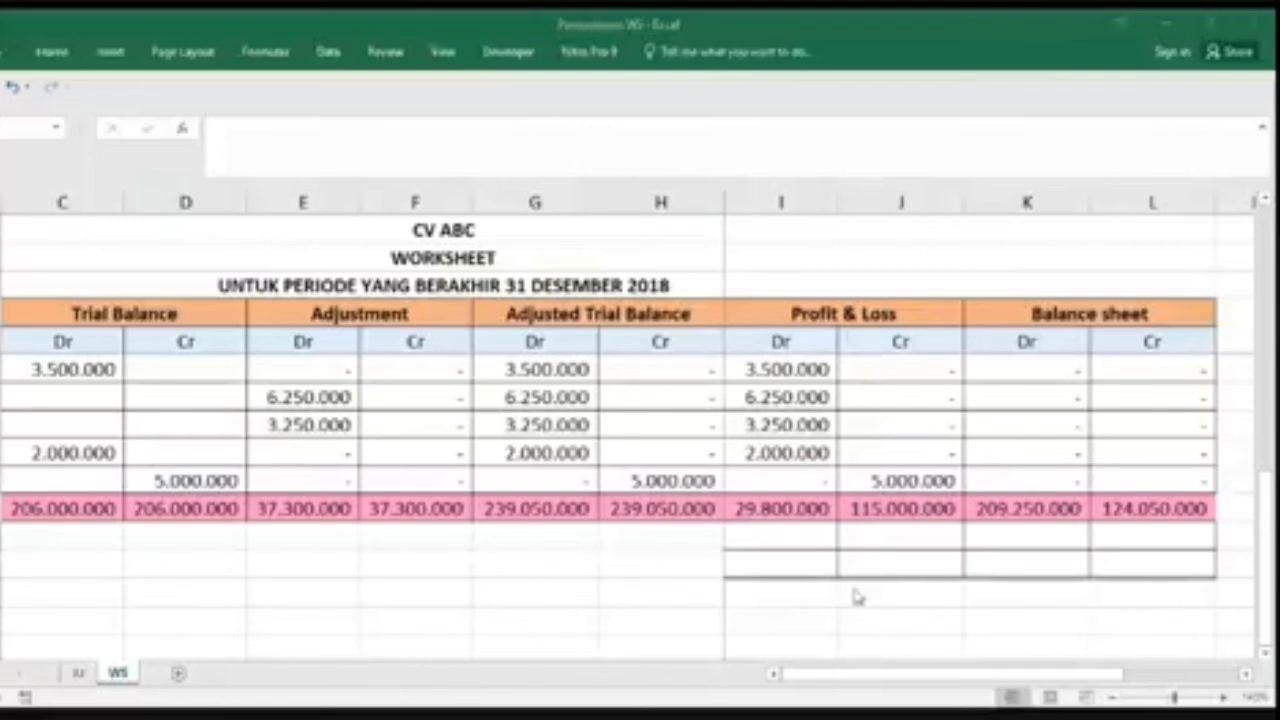
pyautogui.click(697, 539)
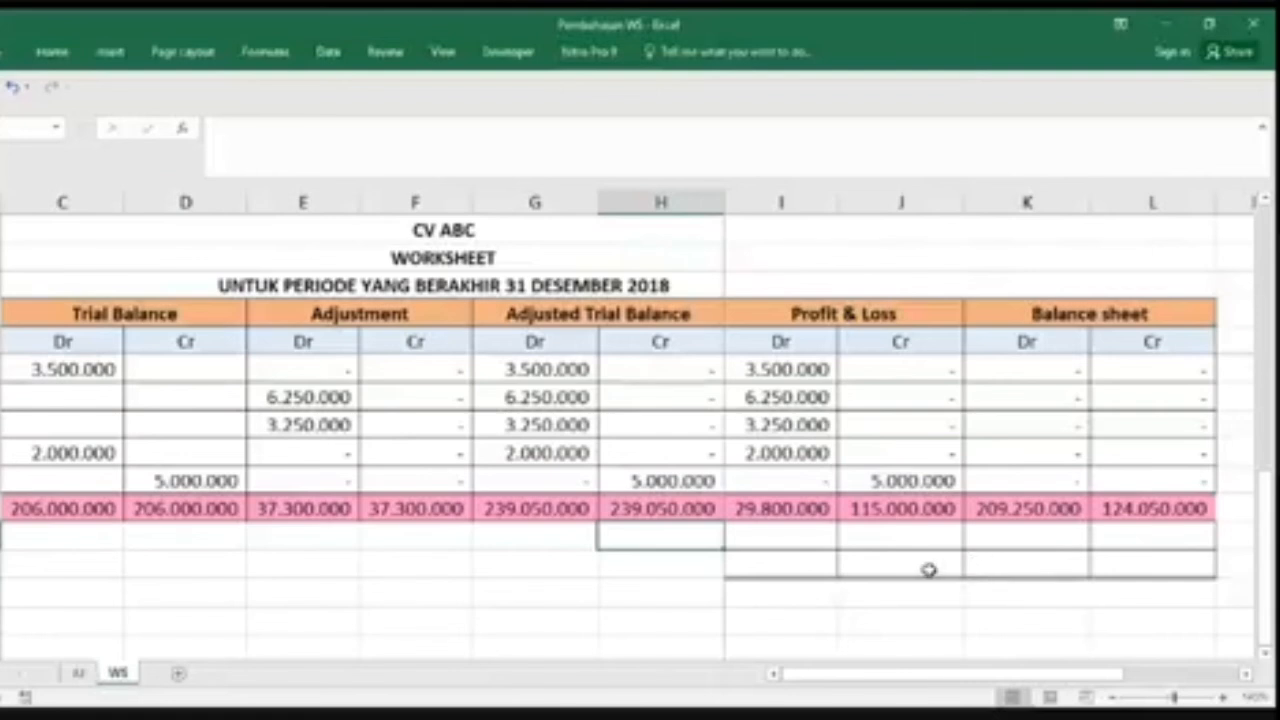
pyautogui.write('=IF(')
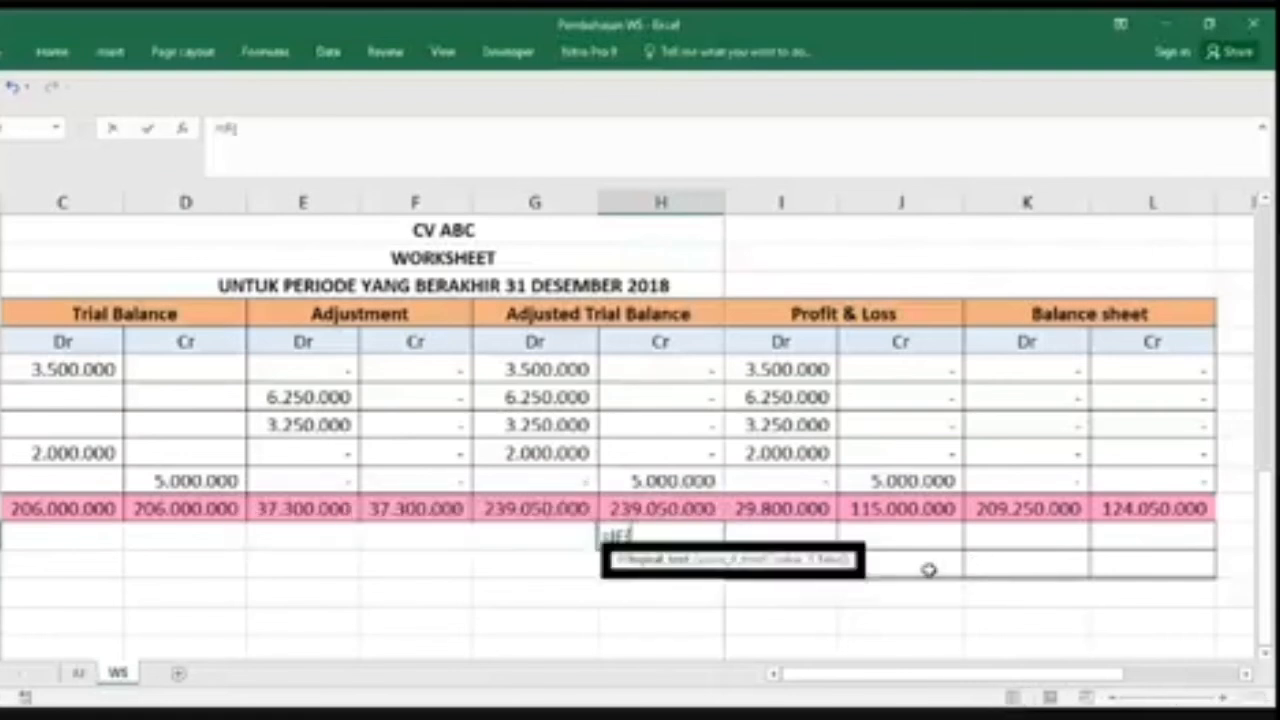
pyautogui.click(908, 508)
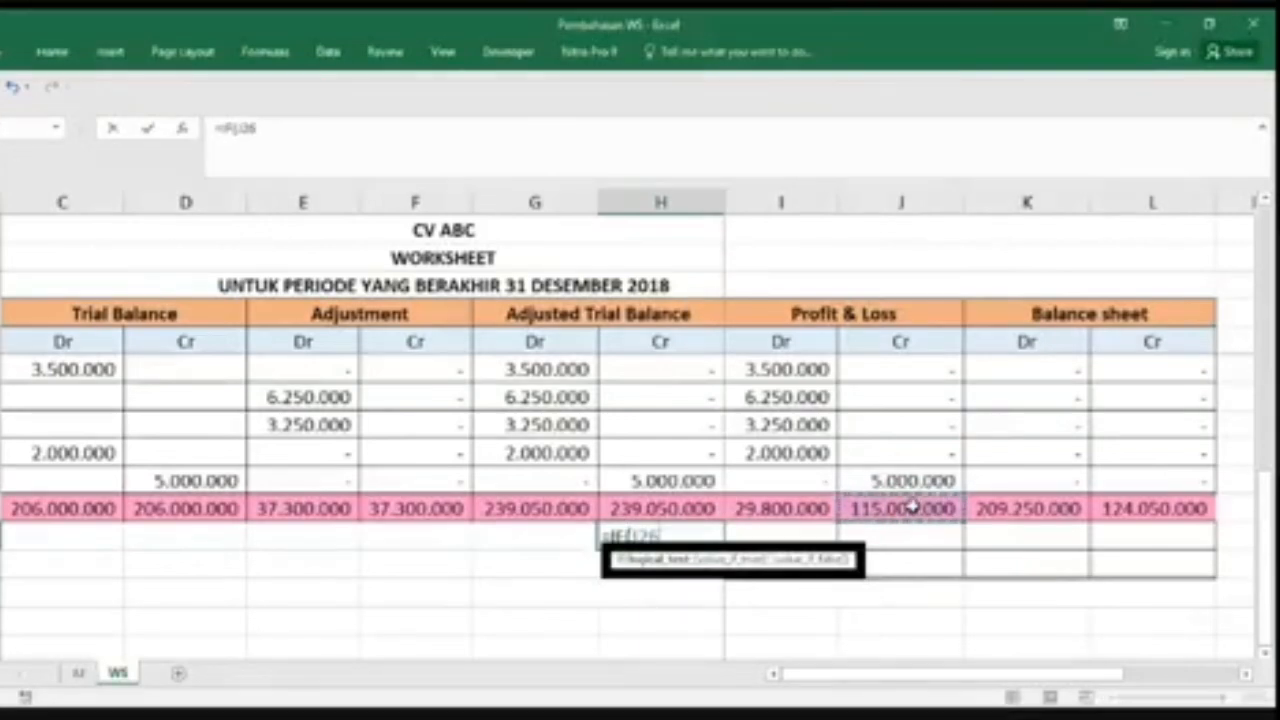
pyautogui.write('>')
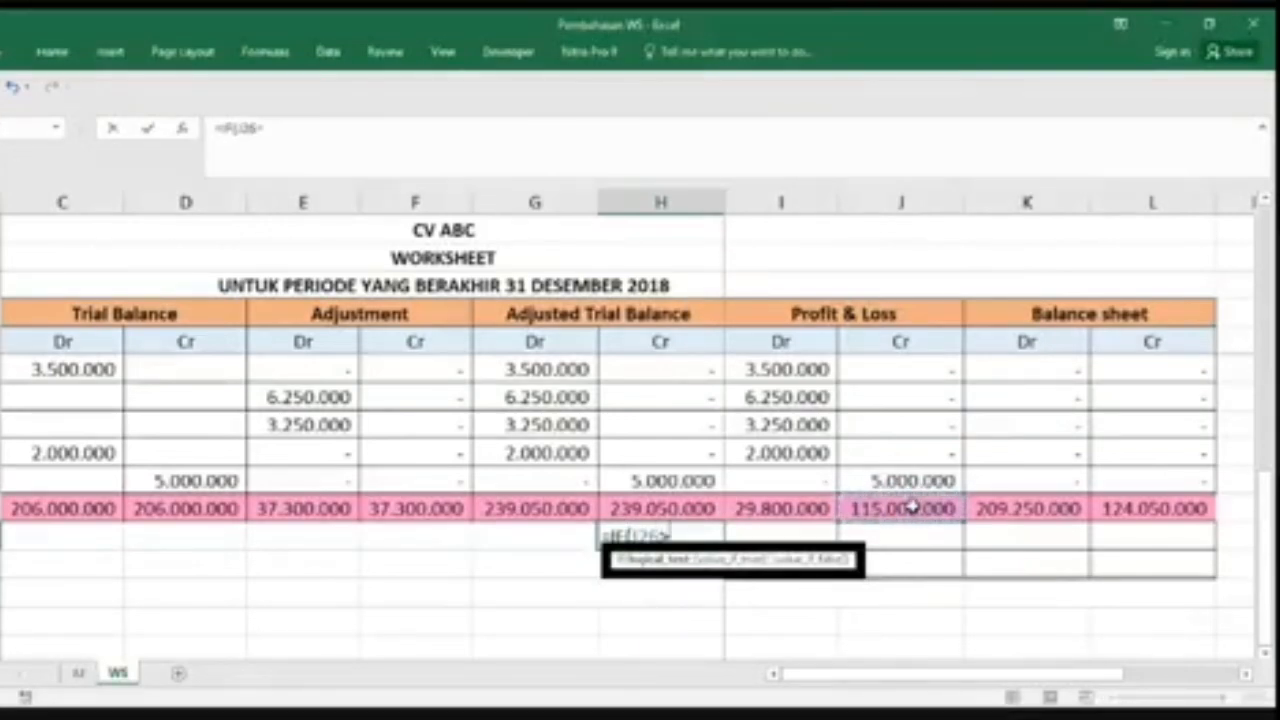
pyautogui.write('H25')
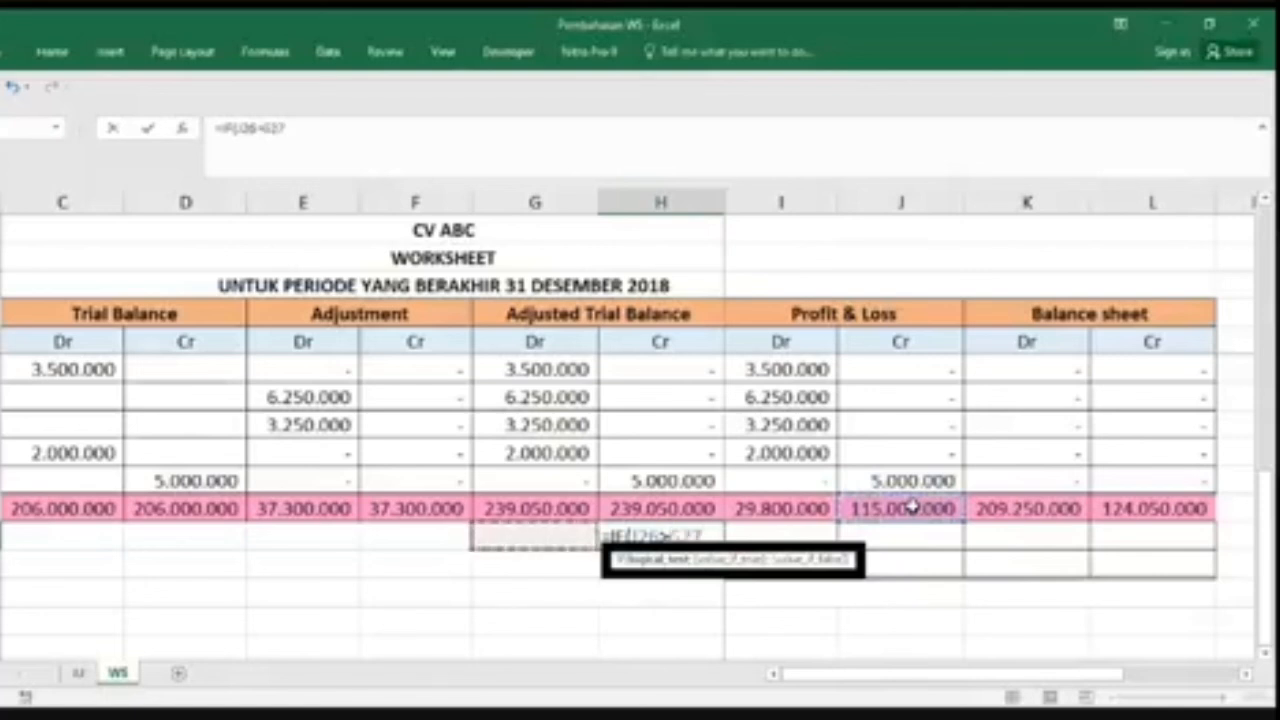
pyautogui.press('Right')
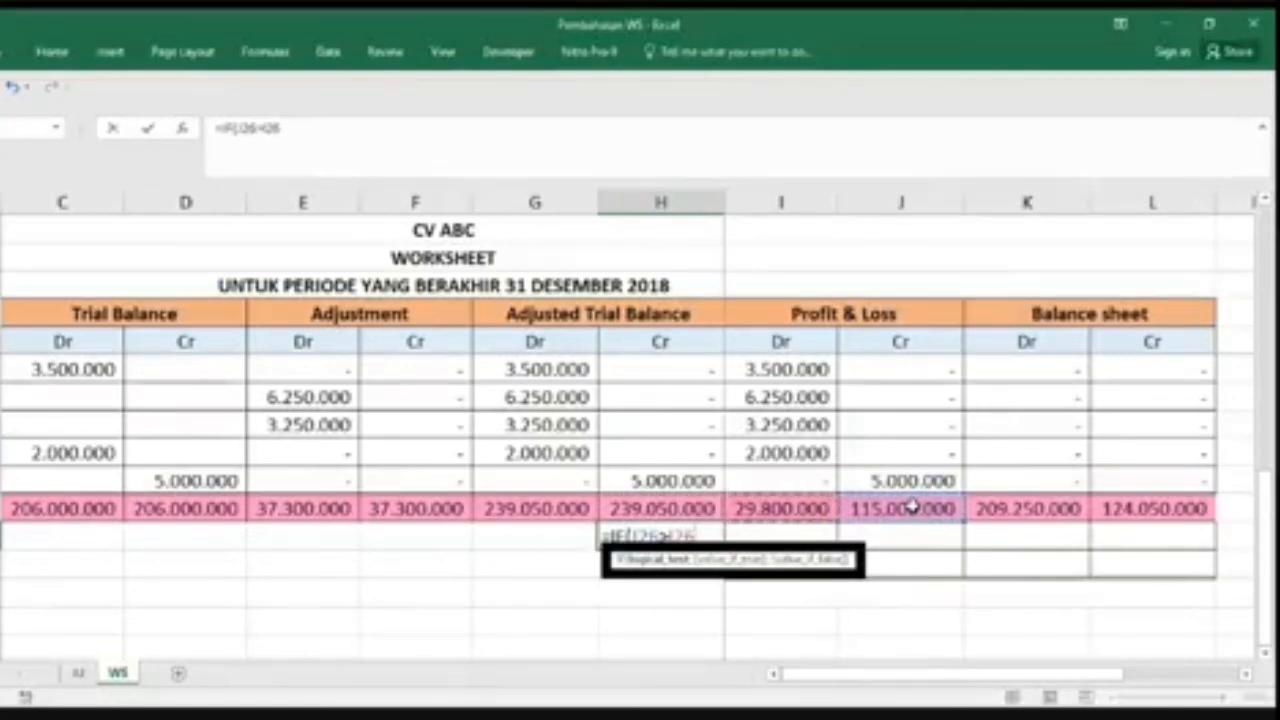
pyautogui.write(';')
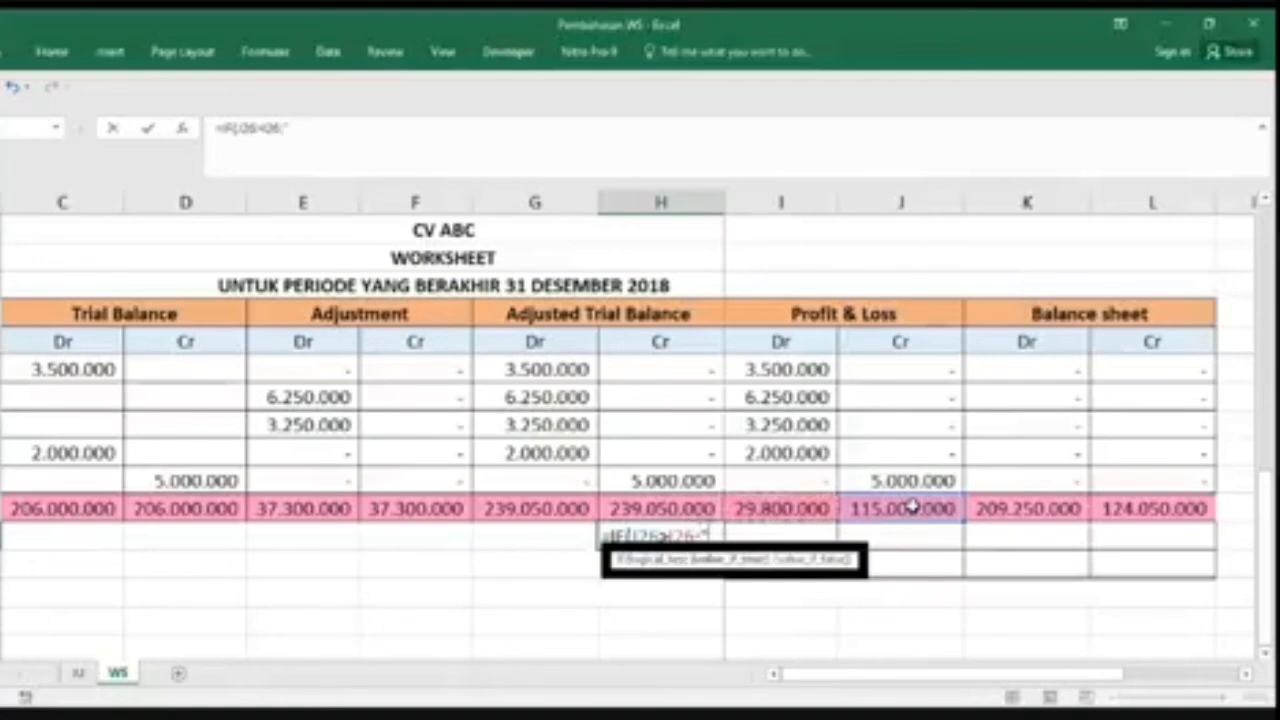
pyautogui.write('"R')
pyautogui.write('aba')
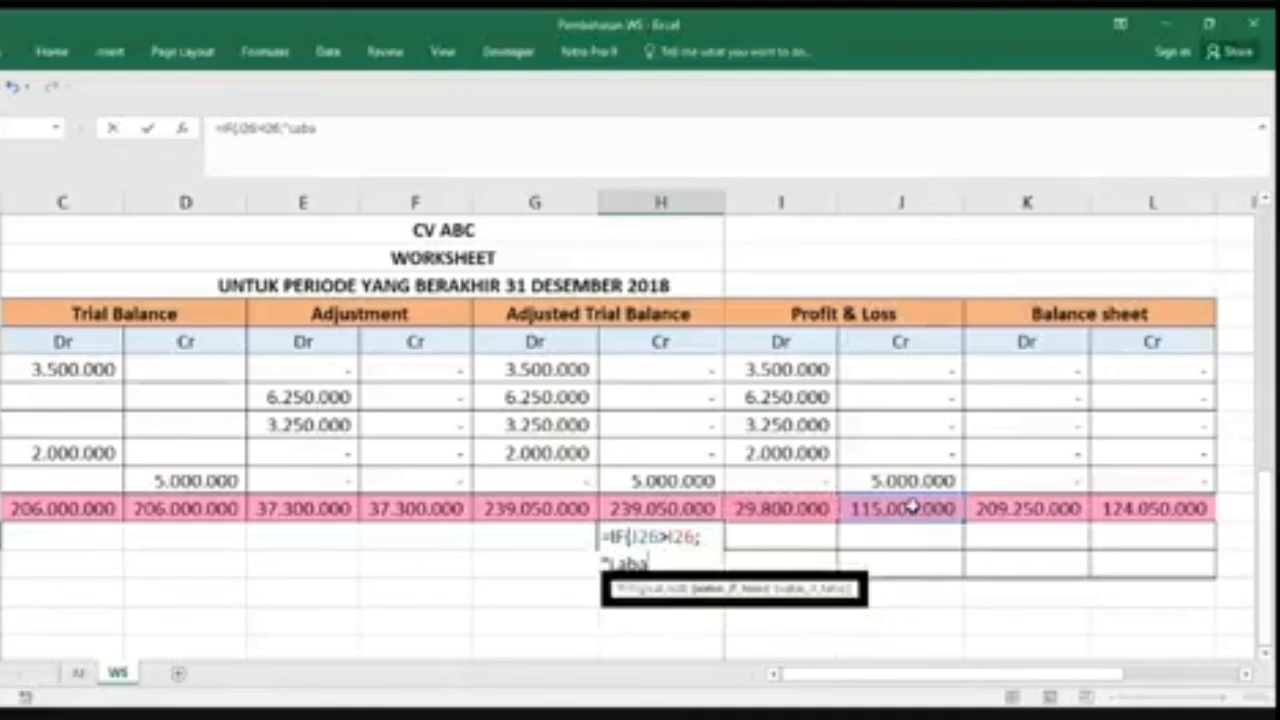
pyautogui.write('";')
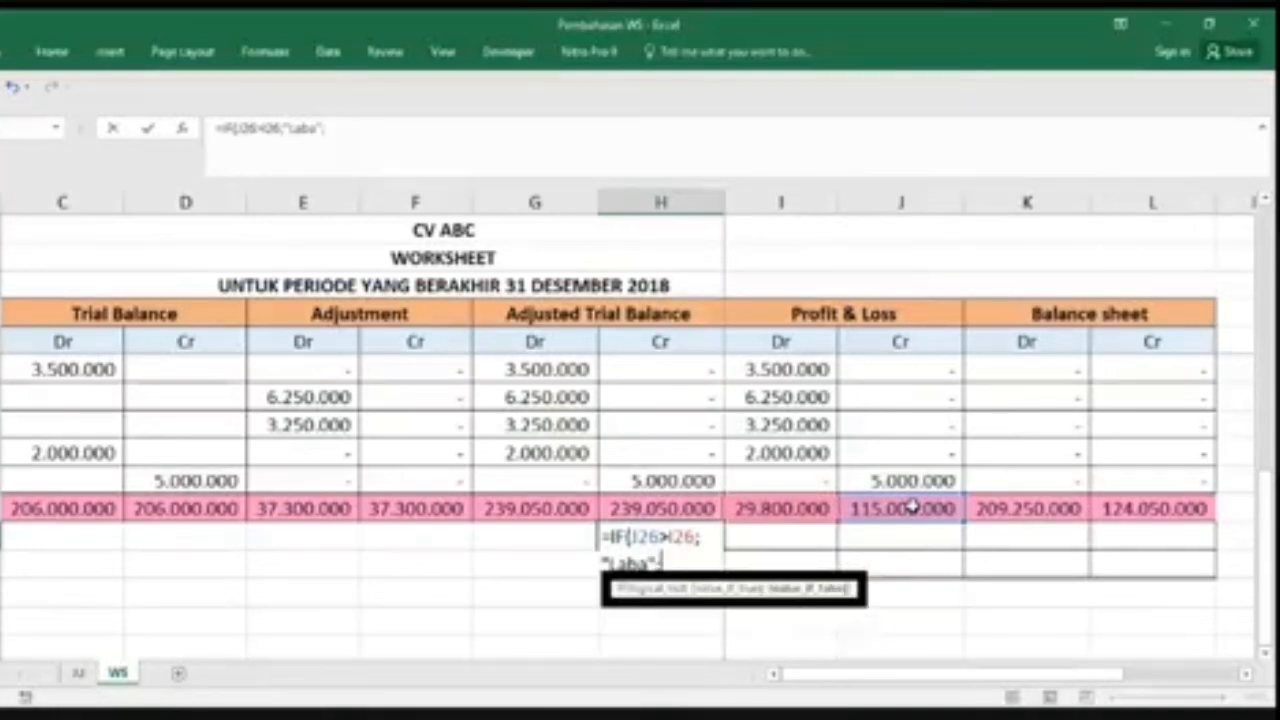
pyautogui.write('"Rugi')
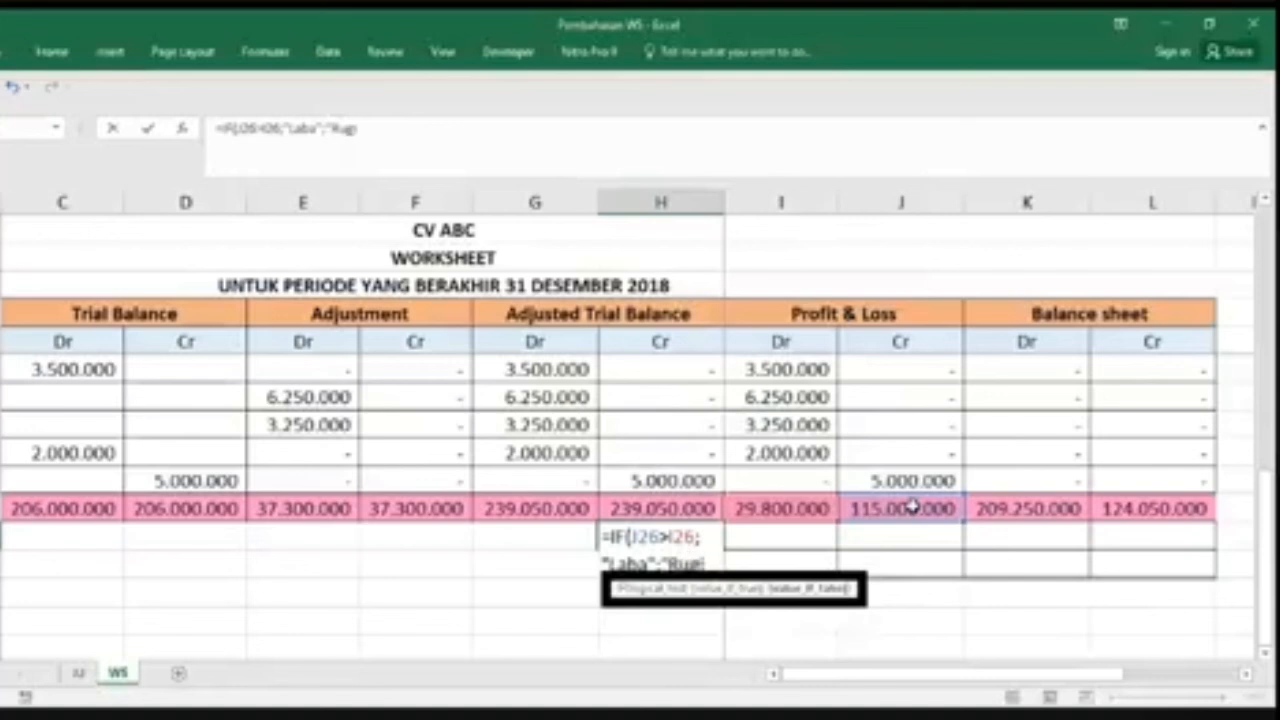
pyautogui.write('"')
pyautogui.write(')')
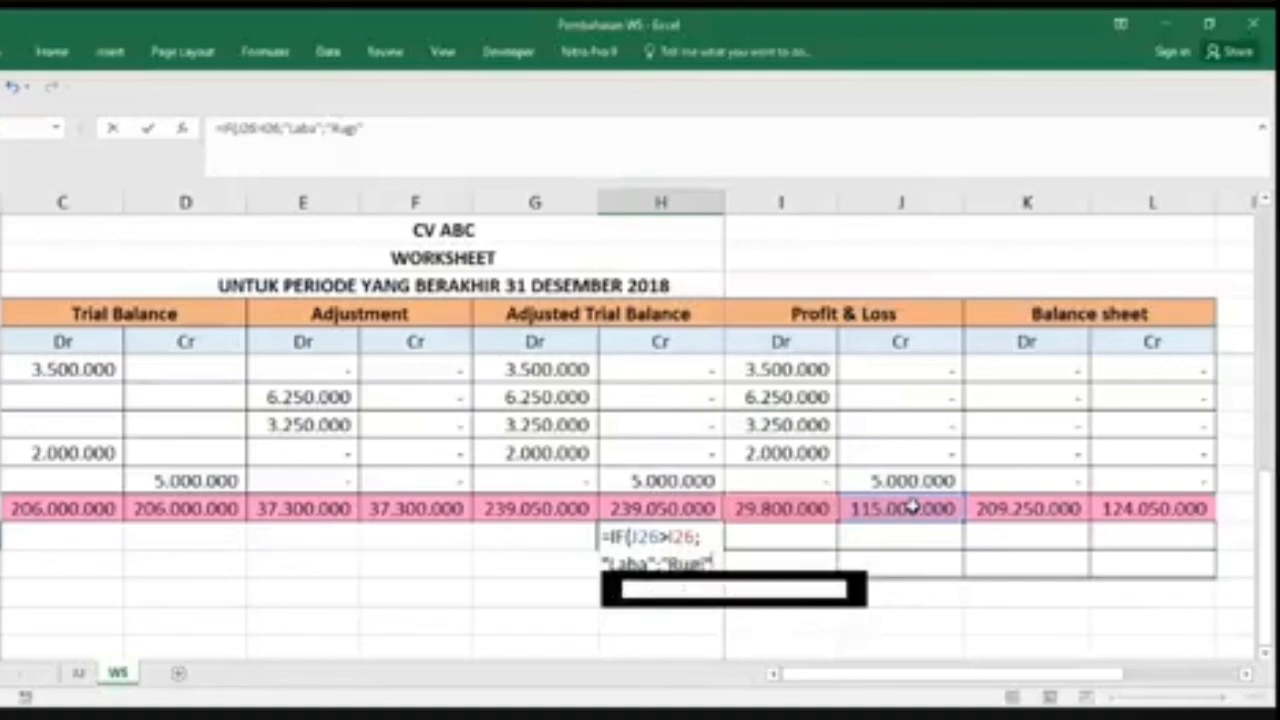
pyautogui.press('Return')
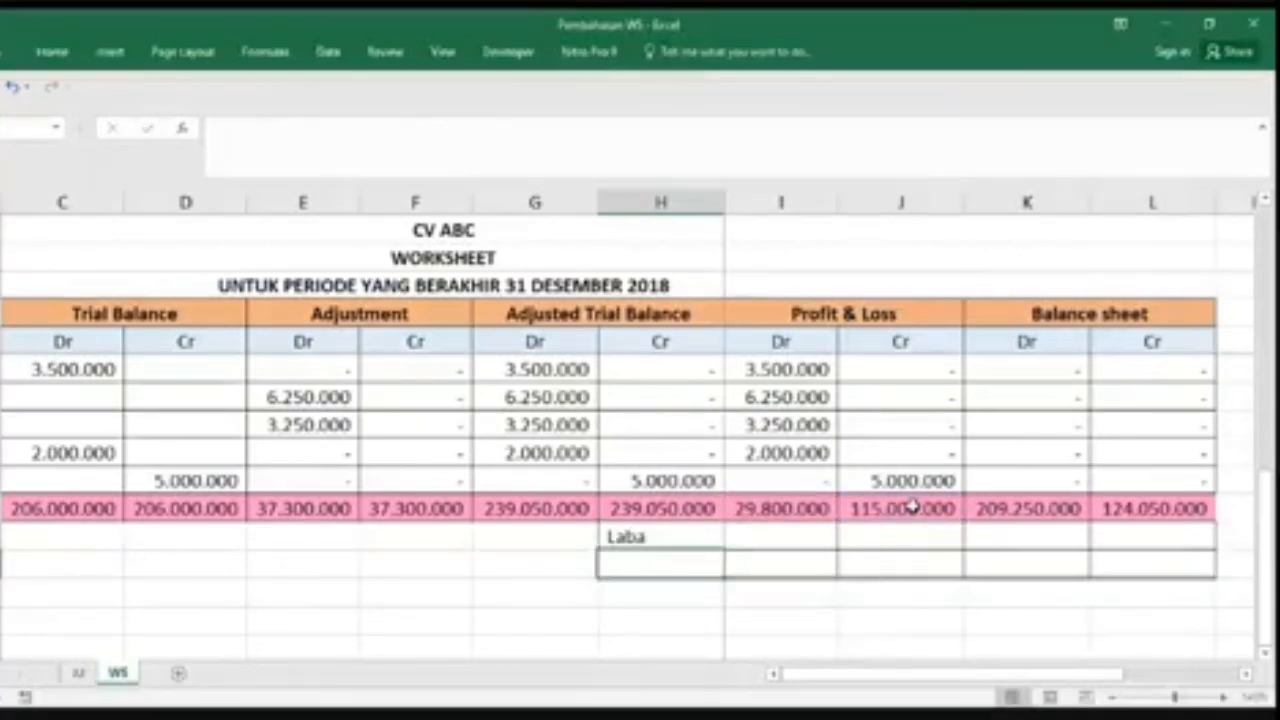
# Step: Begin an IF formula in I27 that tests whether the Profit & Loss Cr total exceeds the Dr total, J26>I26
pyautogui.click(806, 543)
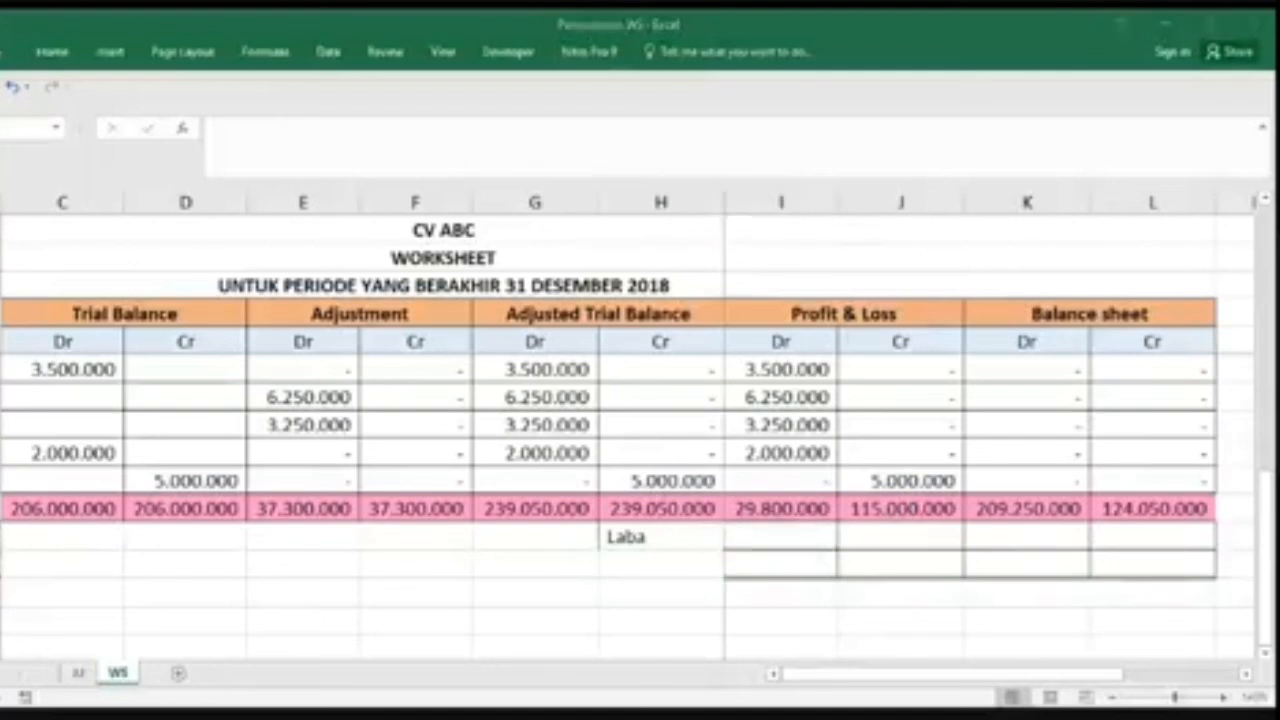
pyautogui.click(804, 534)
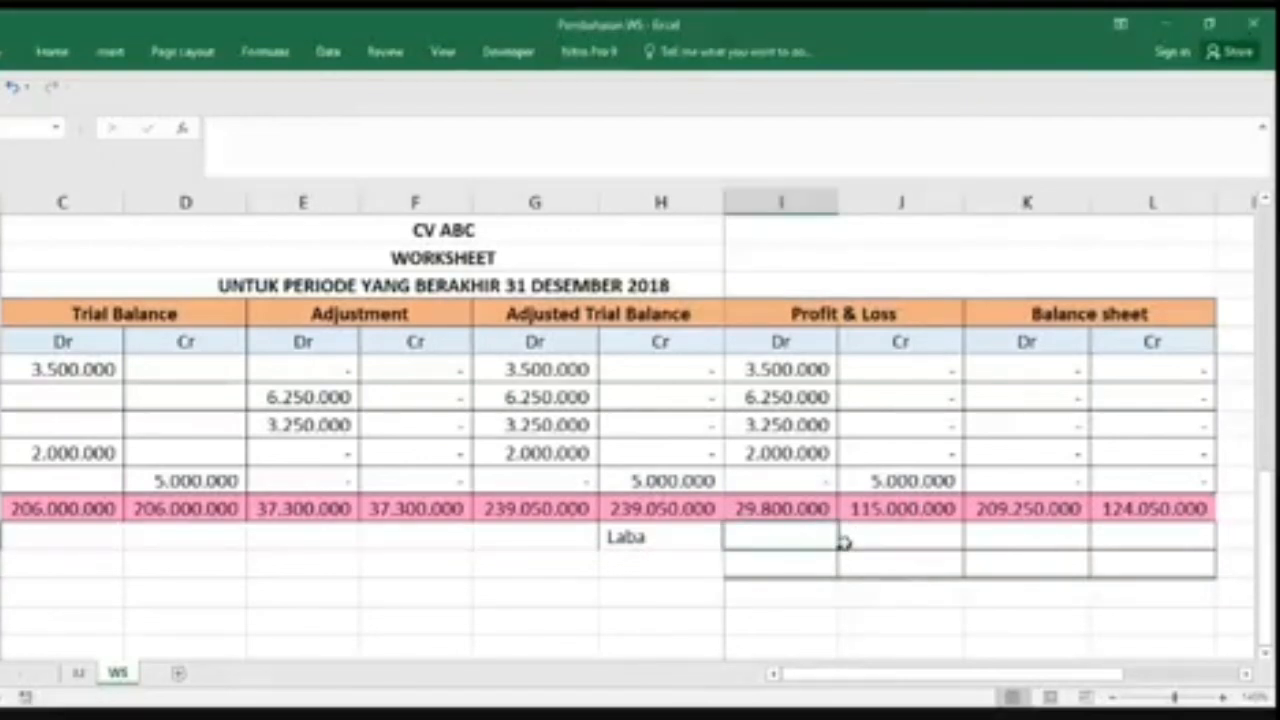
pyautogui.write('=')
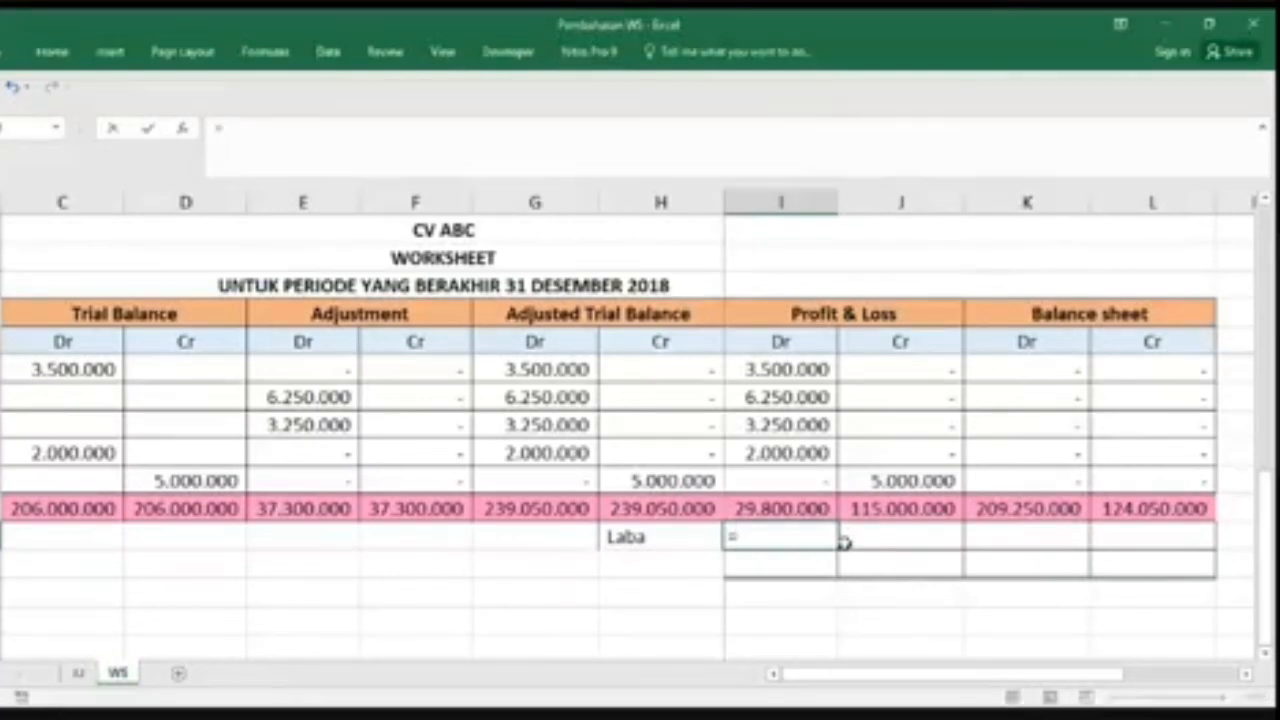
pyautogui.write('IF(')
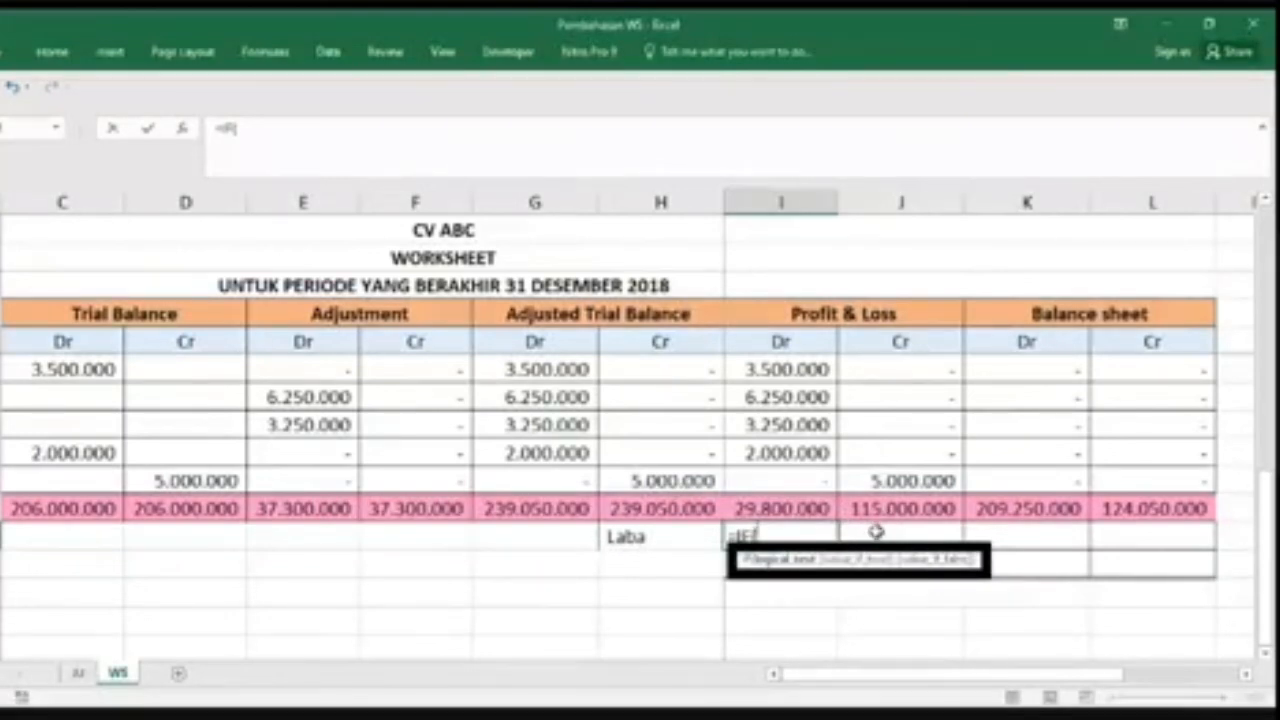
pyautogui.click(902, 509)
pyautogui.write('>')
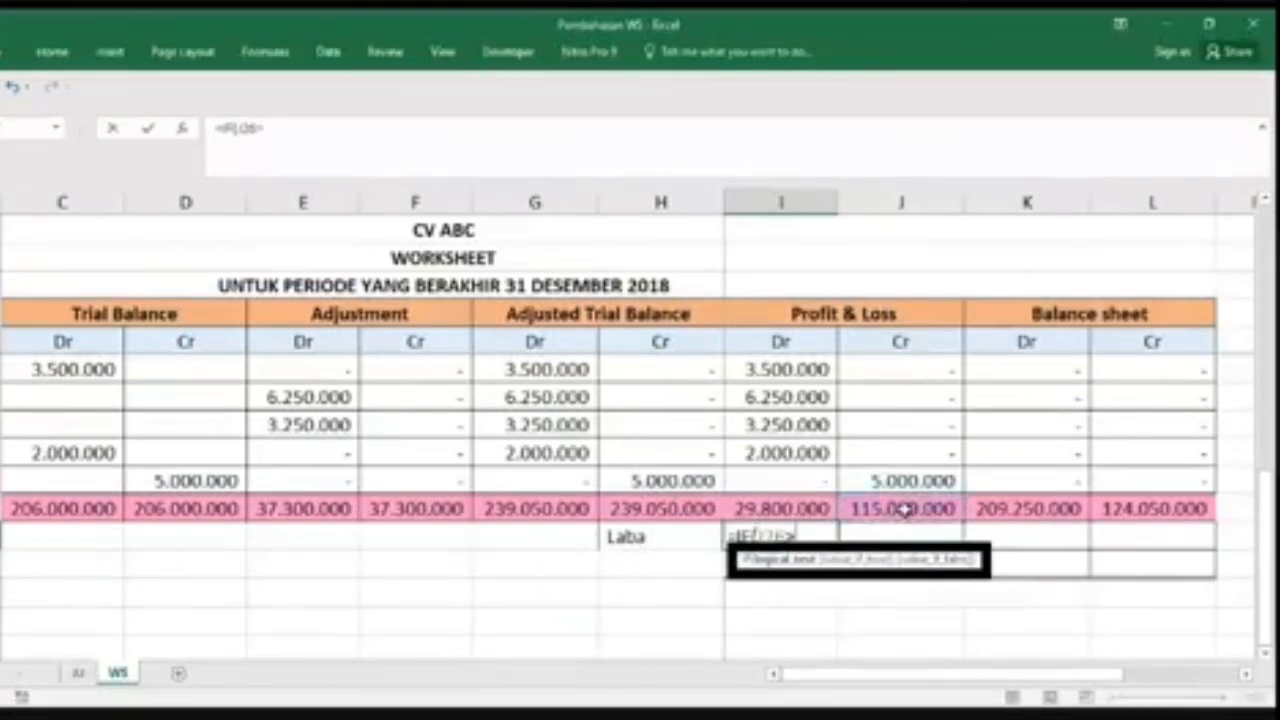
pyautogui.press('Left')
pyautogui.press('Up')
pyautogui.press('Right')
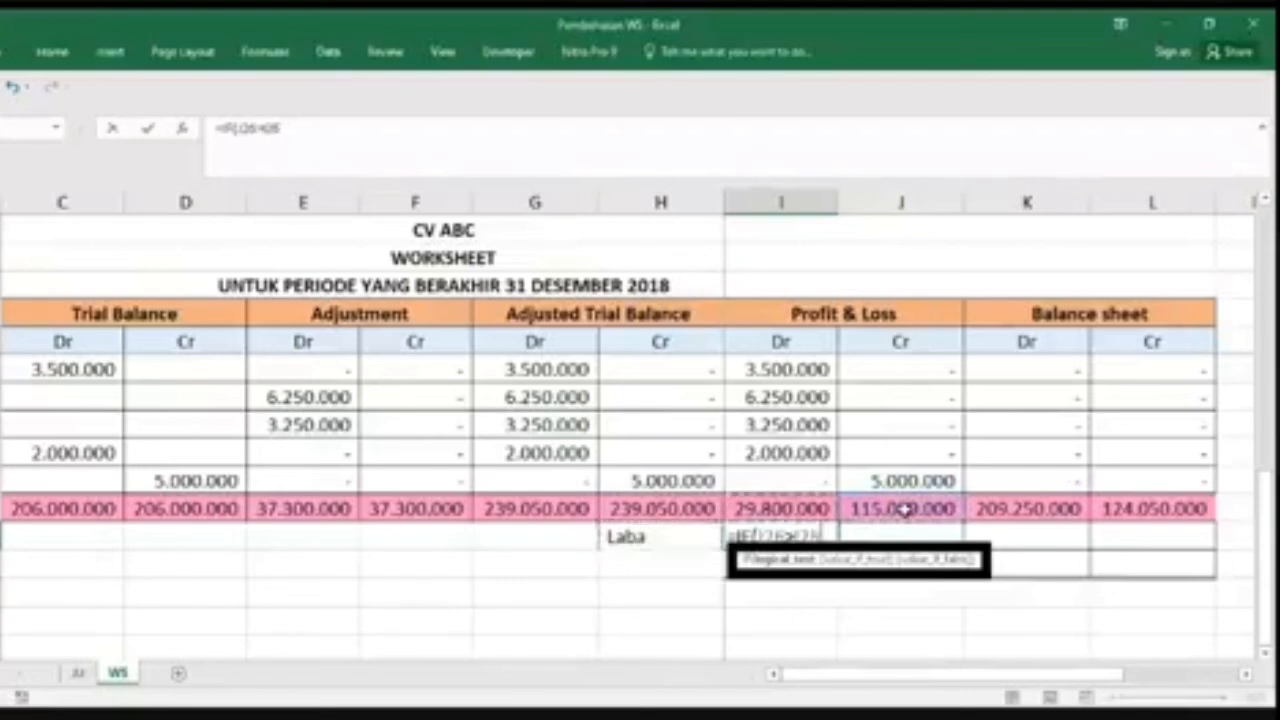
pyautogui.write(';')
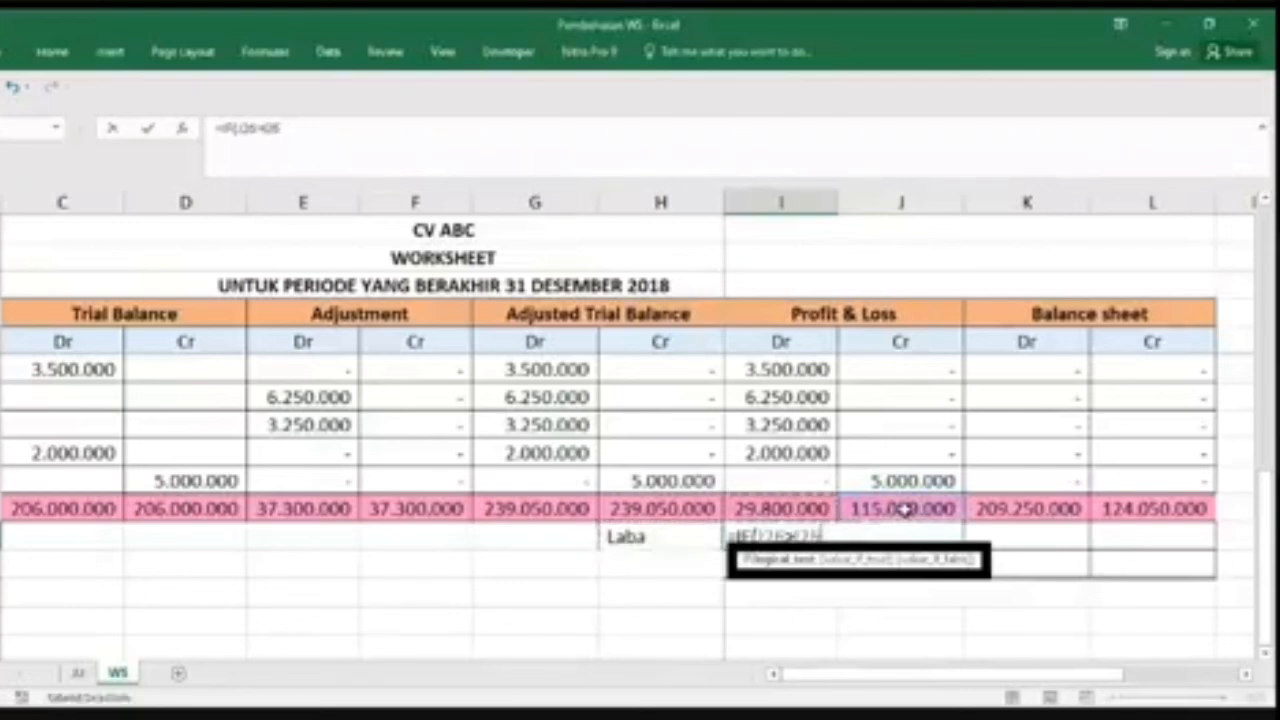
pyautogui.click(905, 509)
pyautogui.press('BackSpace')
pyautogui.press('BackSpace')
pyautogui.press('BackSpace')
pyautogui.press('BackSpace')
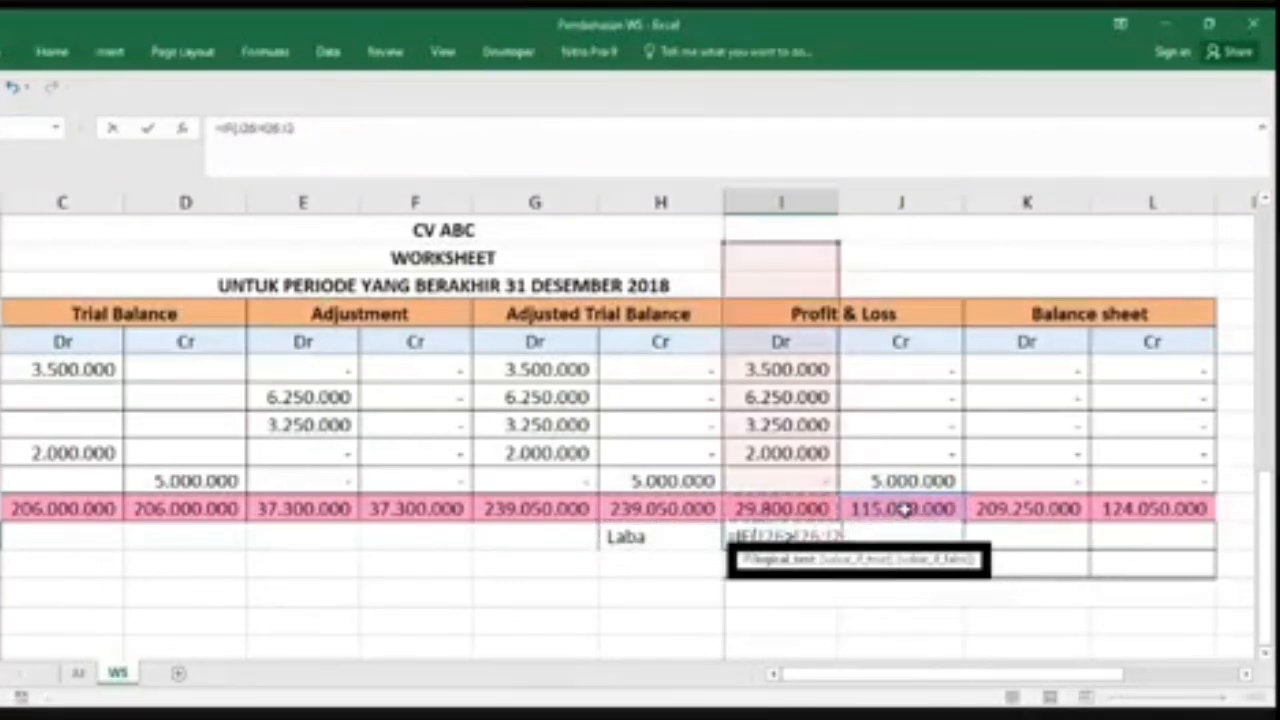
pyautogui.press('BackSpace')
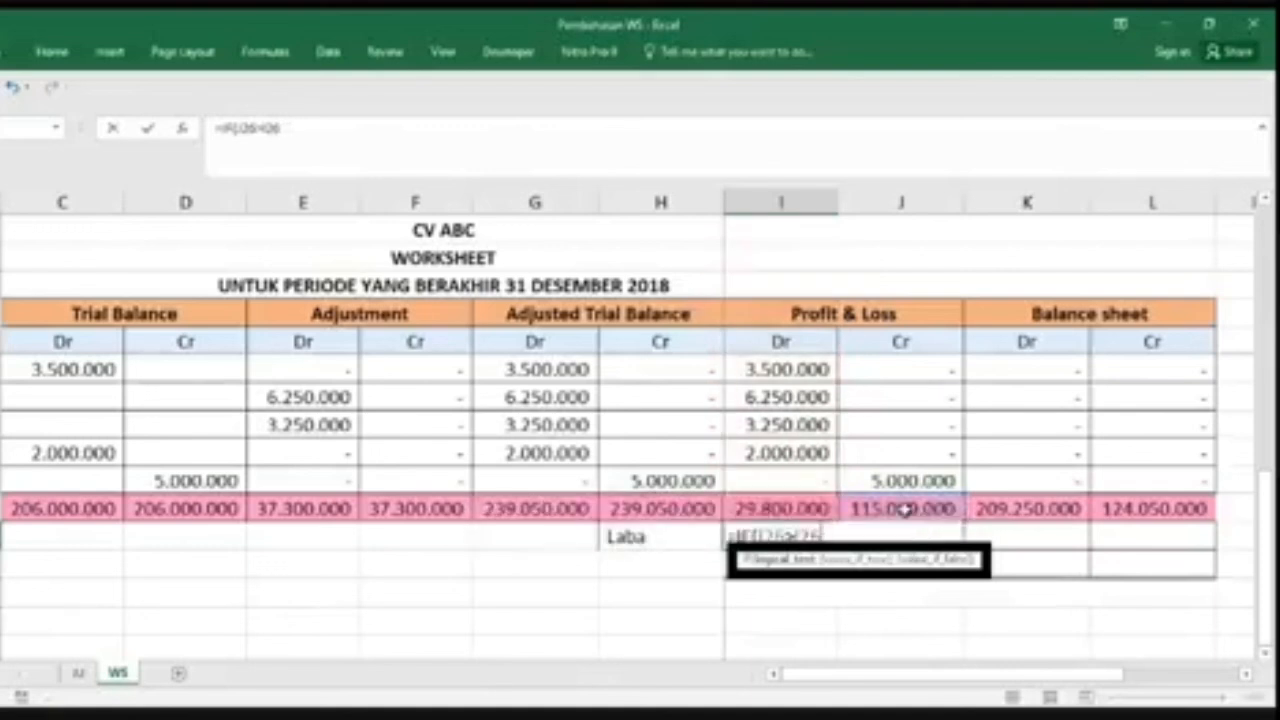
# Step: Complete the I27 formula with J26-I26 as the true value and 0 as the false value
pyautogui.write(';')
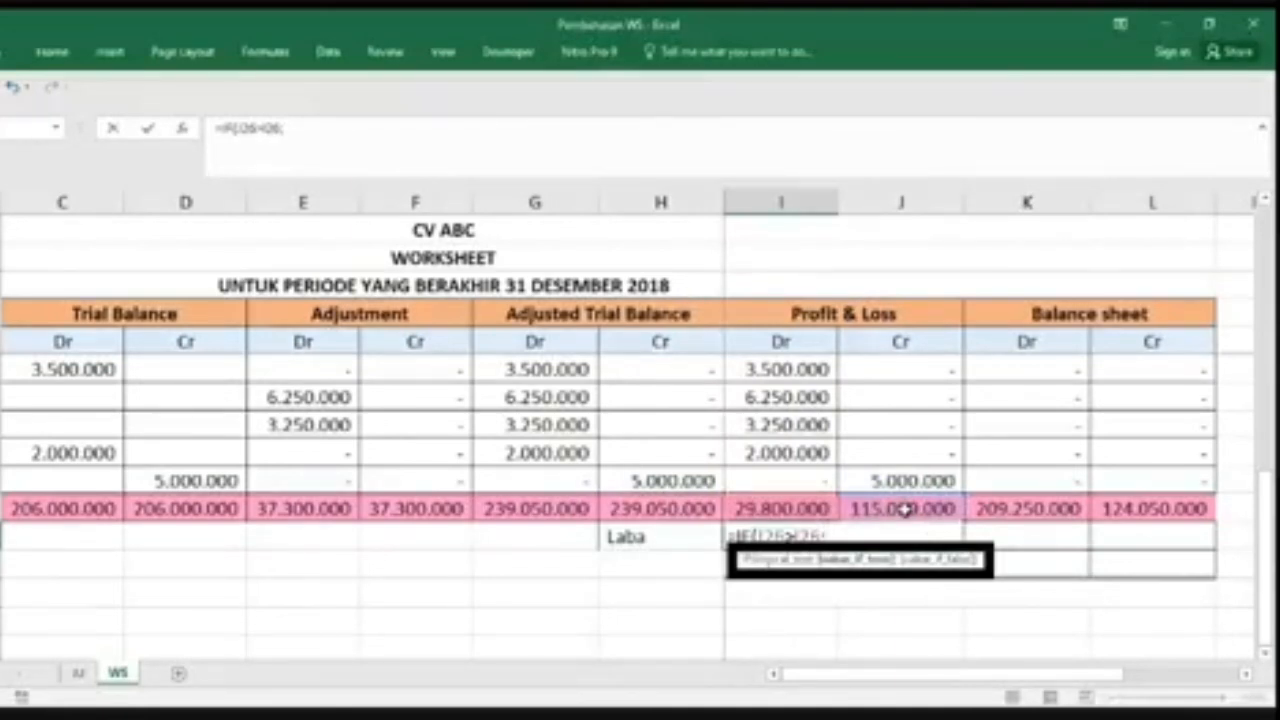
pyautogui.click(905, 509)
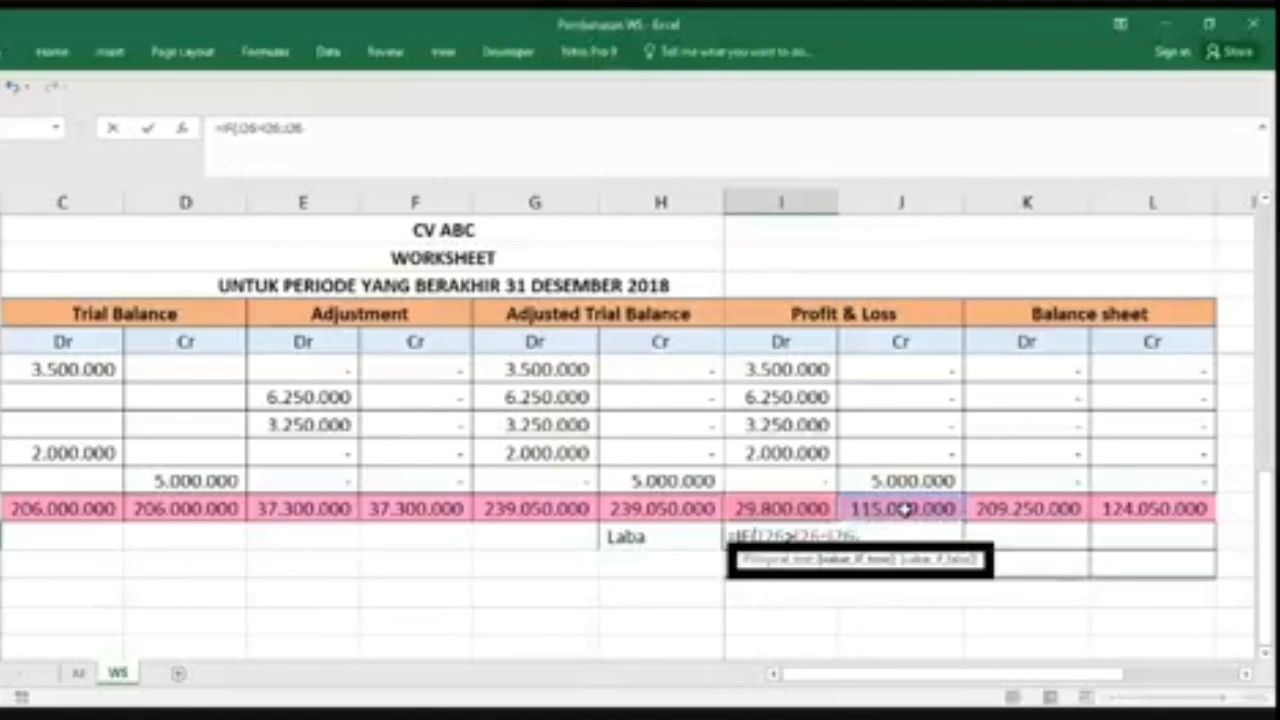
pyautogui.write('-')
pyautogui.click(783, 502)
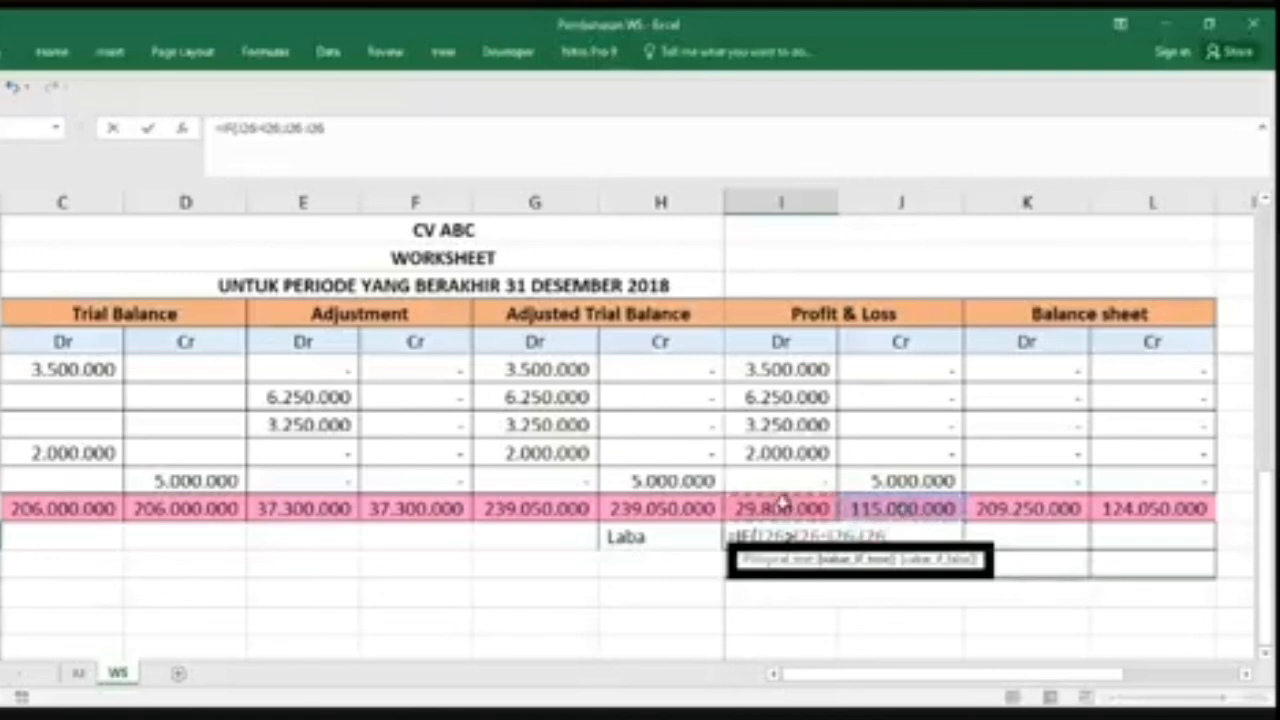
pyautogui.write(';')
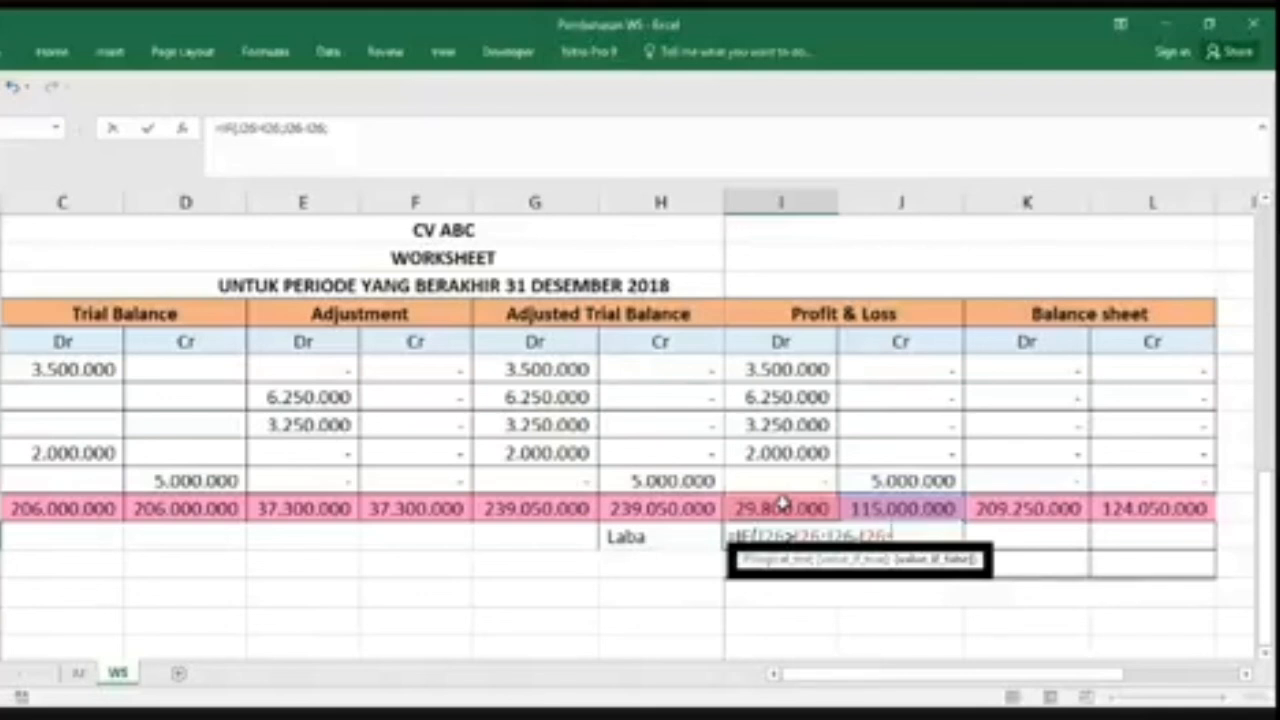
pyautogui.write('0')
pyautogui.press('Return')
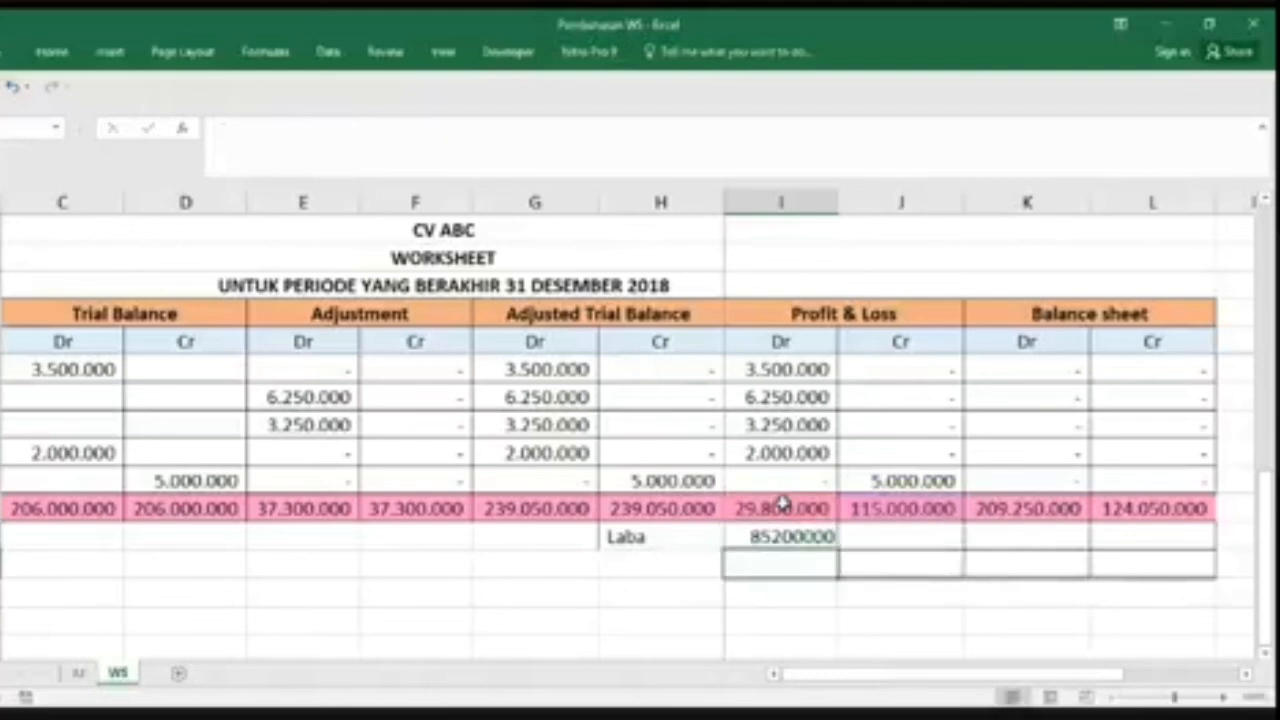
# Step: Enter =IF(I26>J26;I26-J26;0) in J27, below the Profit & Loss Cr total
pyautogui.click(890, 541)
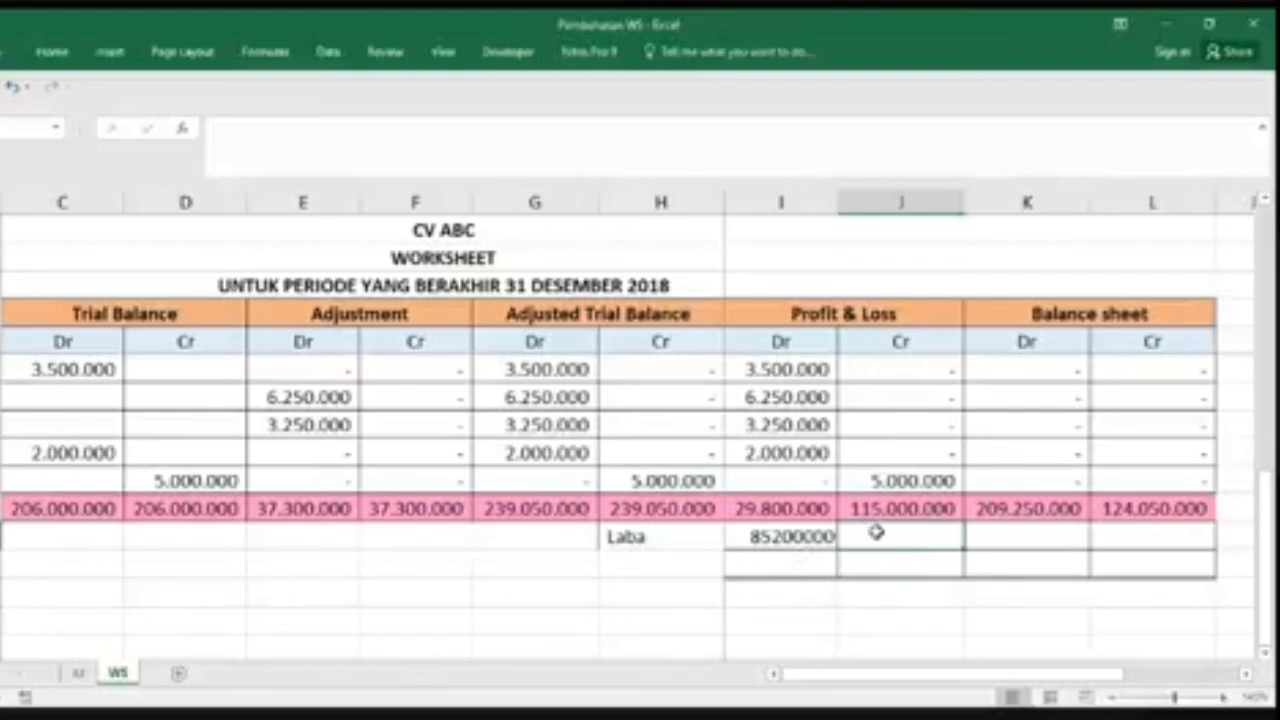
pyautogui.write('=IF(')
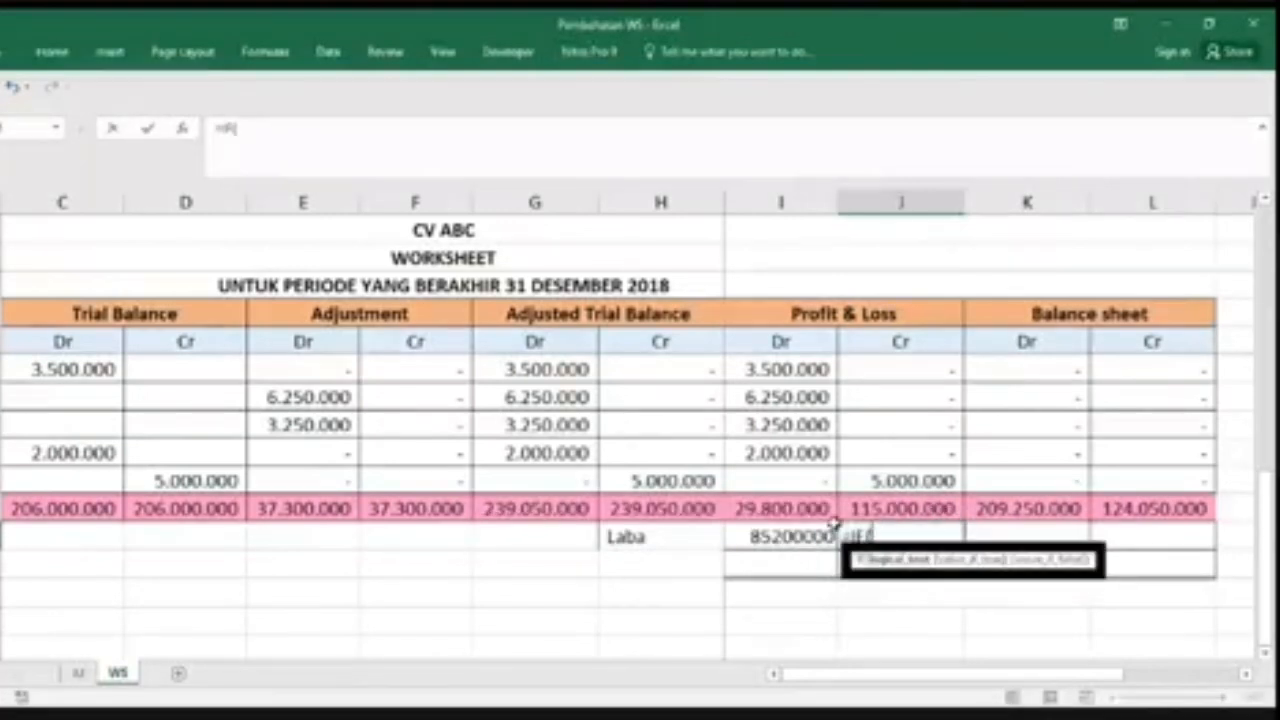
pyautogui.click(818, 510)
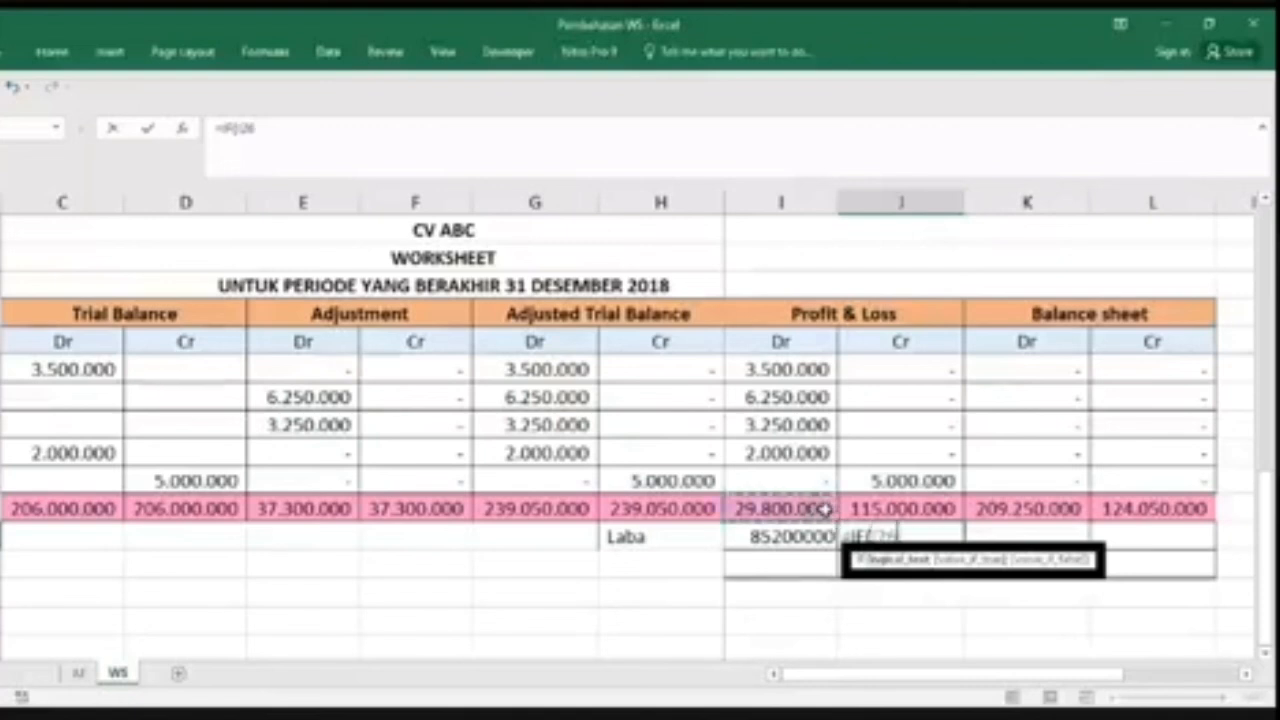
pyautogui.write('>')
pyautogui.click(857, 507)
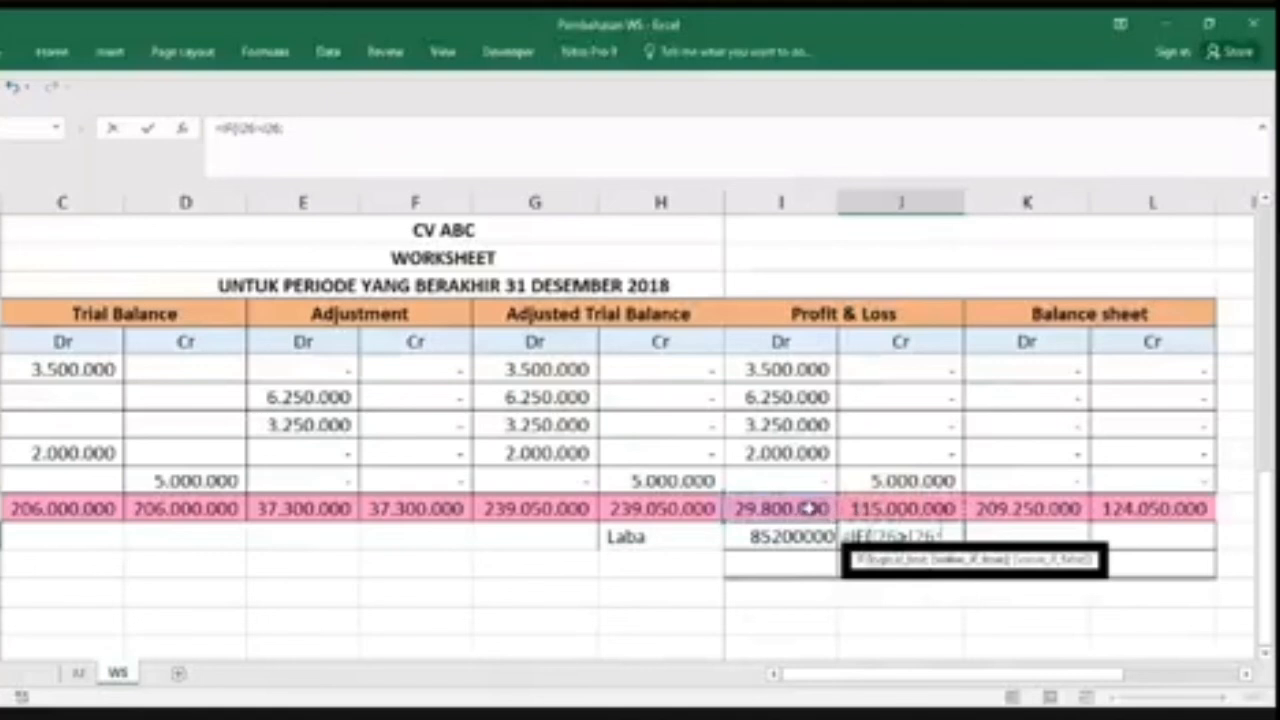
pyautogui.click(808, 508)
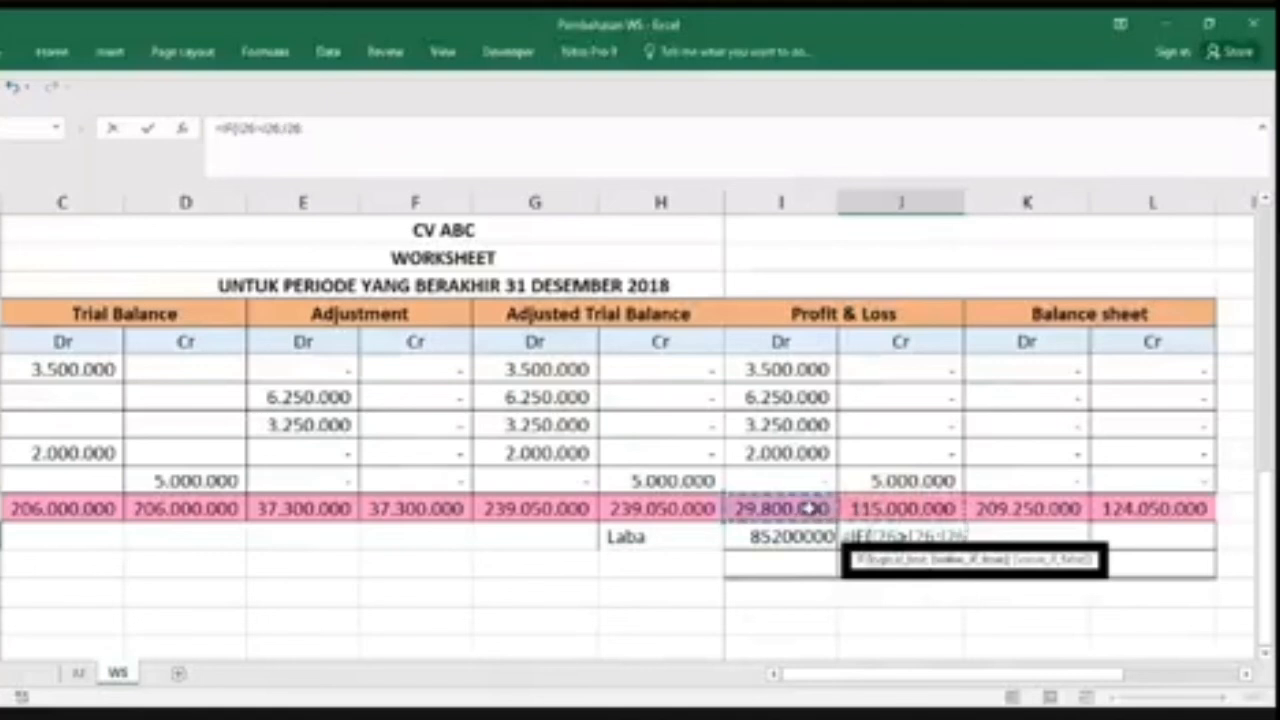
pyautogui.write(';')
pyautogui.click(890, 508)
pyautogui.write(';0')
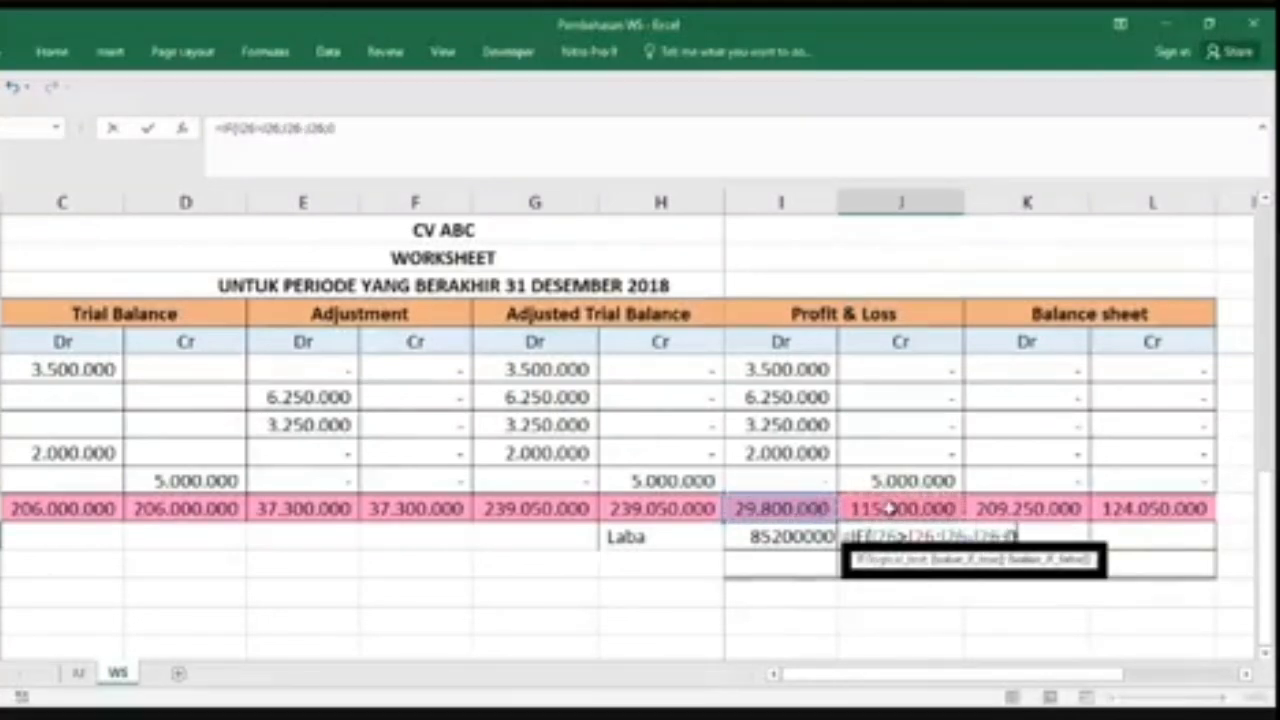
pyautogui.write(')')
pyautogui.press('Return')
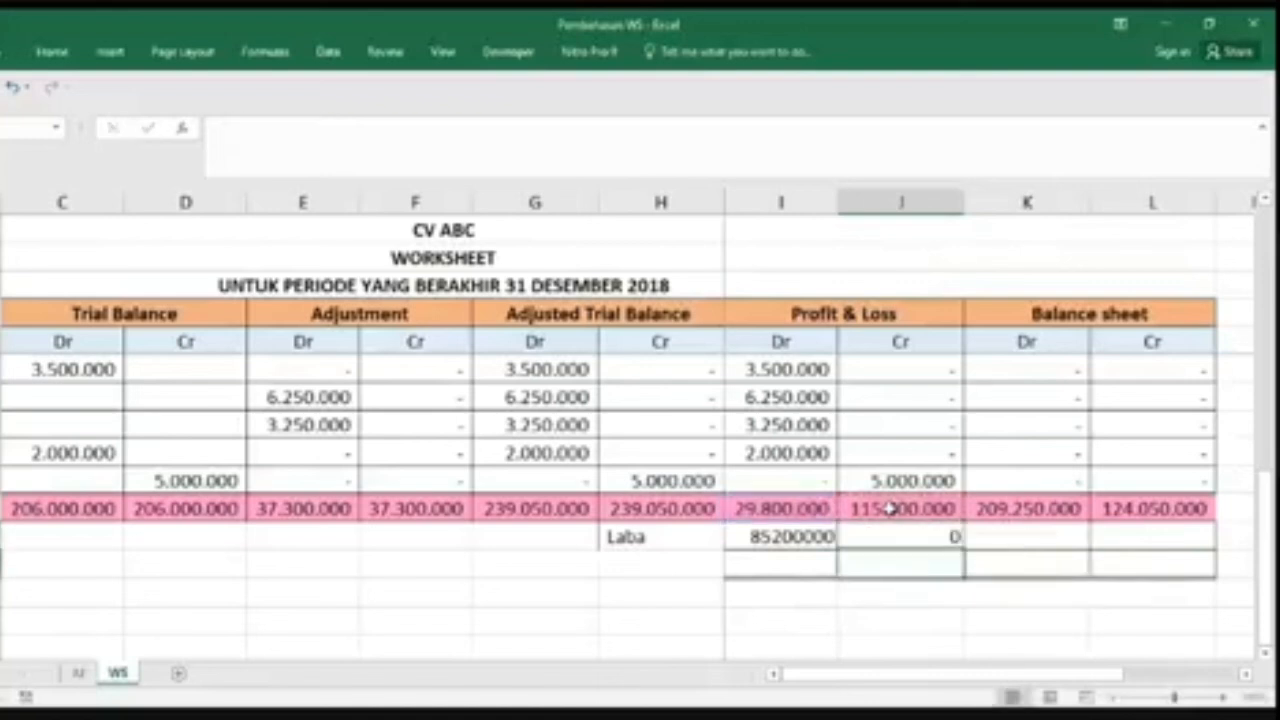
# Step: Apply comma-style number formatting to I27:L28, the two rows beneath the Profit & Loss and Balance sheet totals
pyautogui.moveTo(847, 534); pyautogui.dragTo(1103, 557)
pyautogui.press('alt')
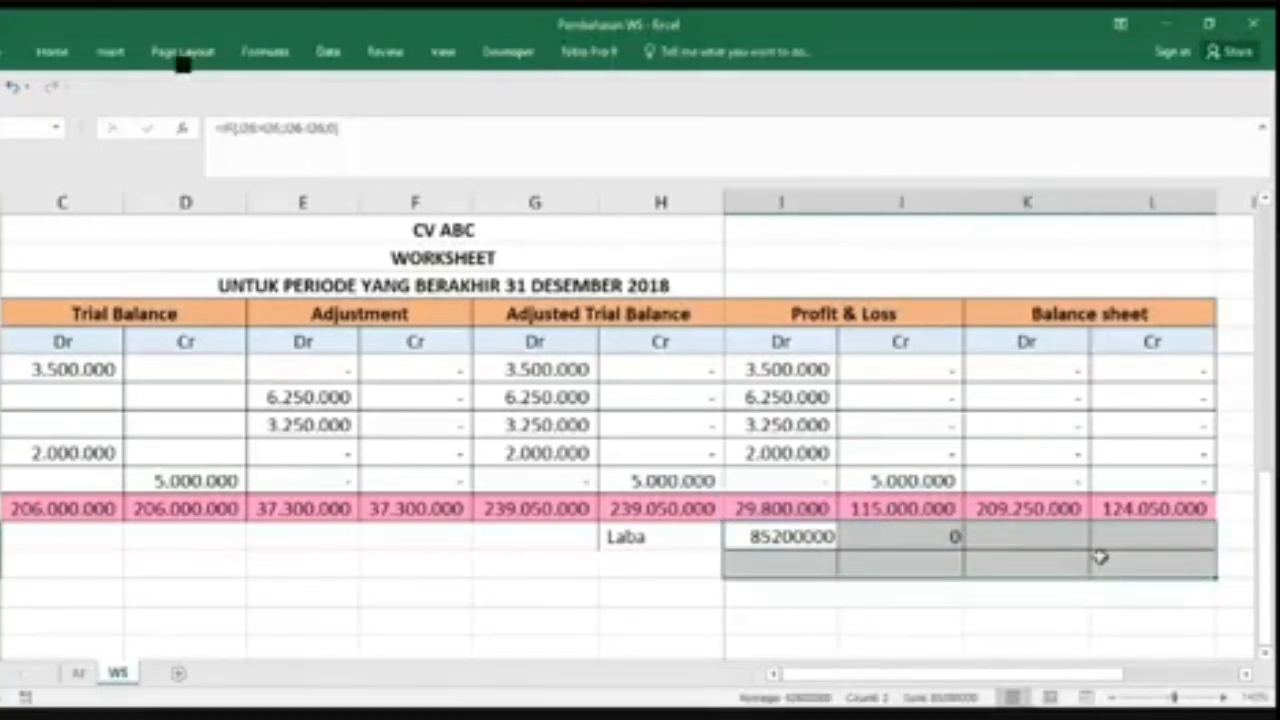
pyautogui.press('h')
pyautogui.press('k')
pyautogui.click(794, 557)
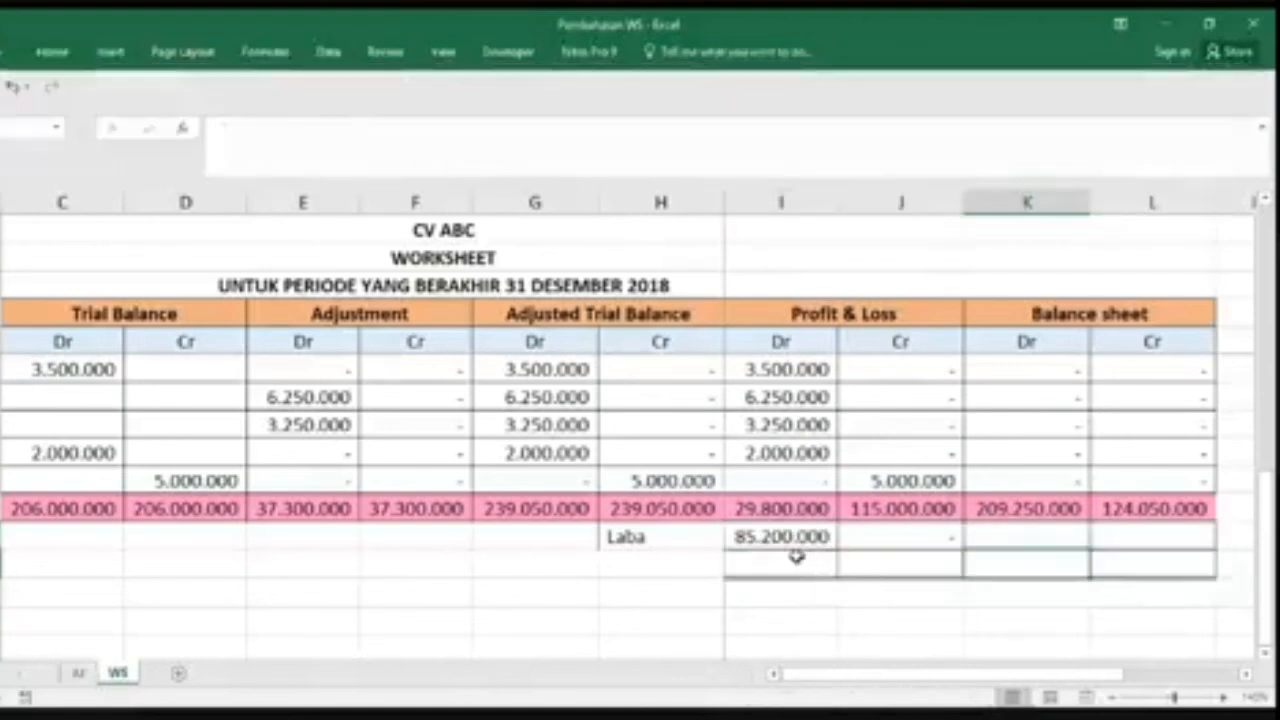
pyautogui.click(1053, 527)
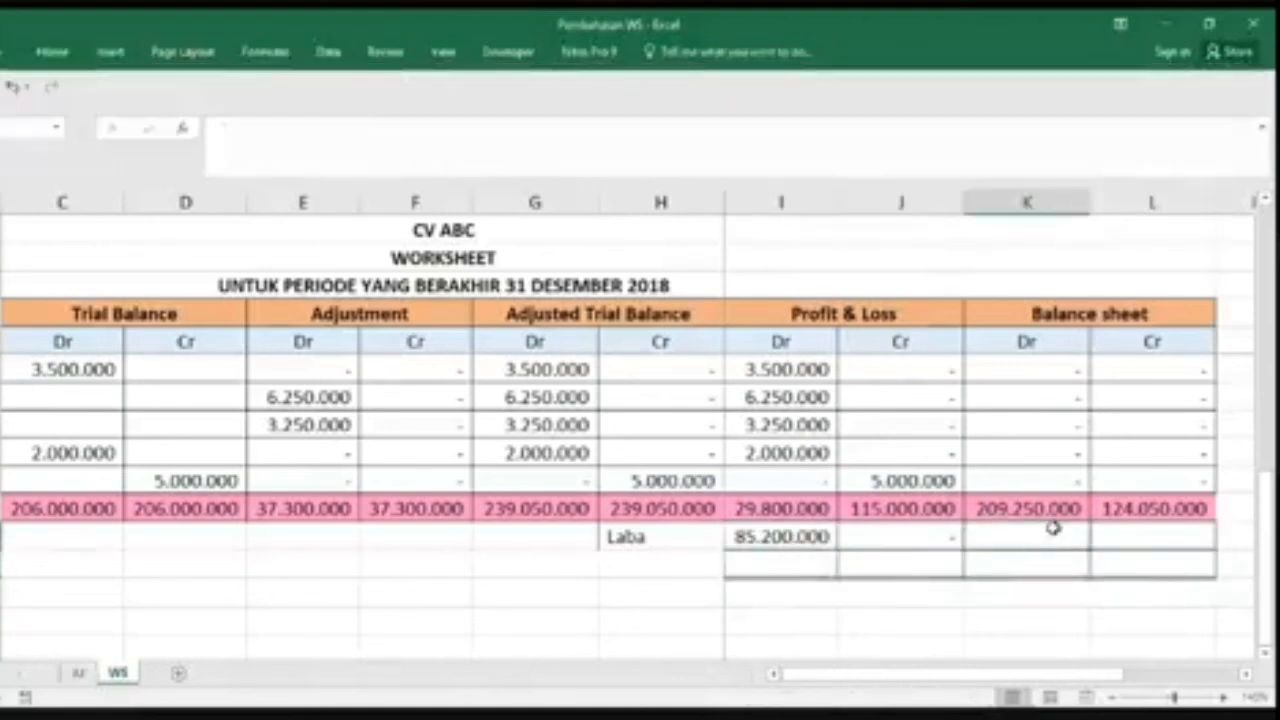
# Step: Enter =SUM(I26:I27) in I28 and fill the formula across to L28 for the final totals
pyautogui.click(797, 562)
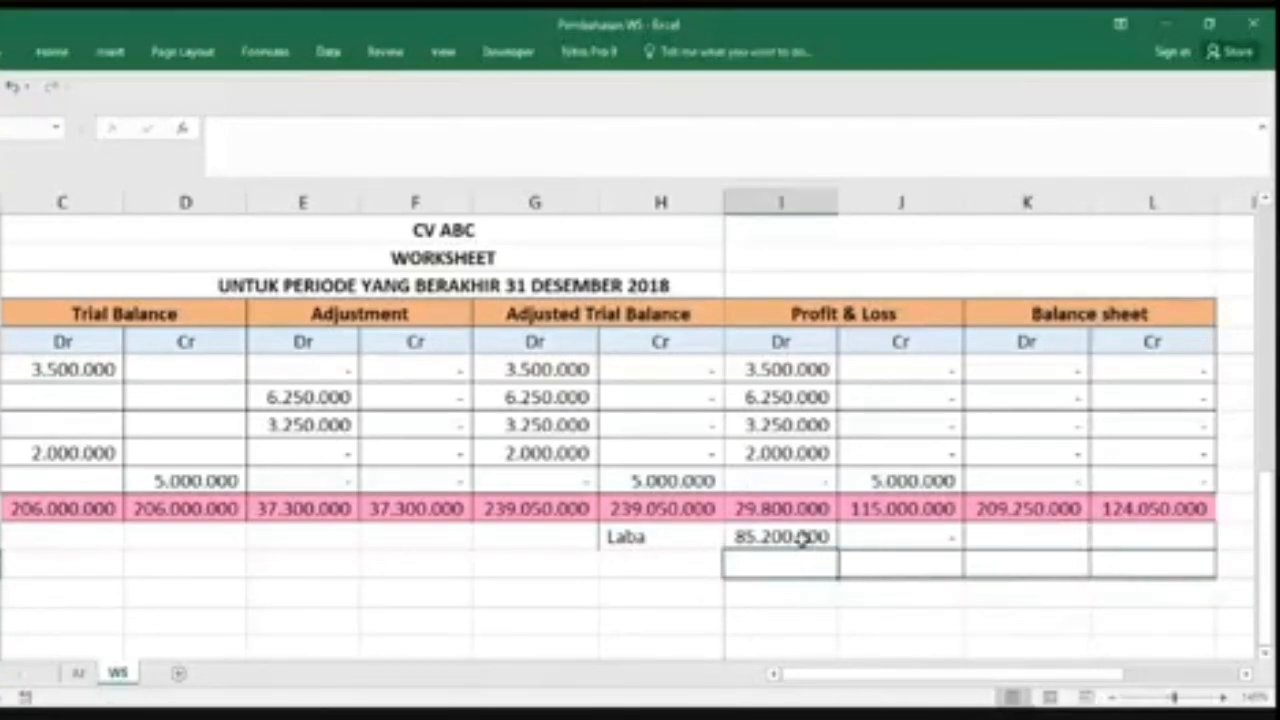
pyautogui.write('=sum')
pyautogui.press('Tab')
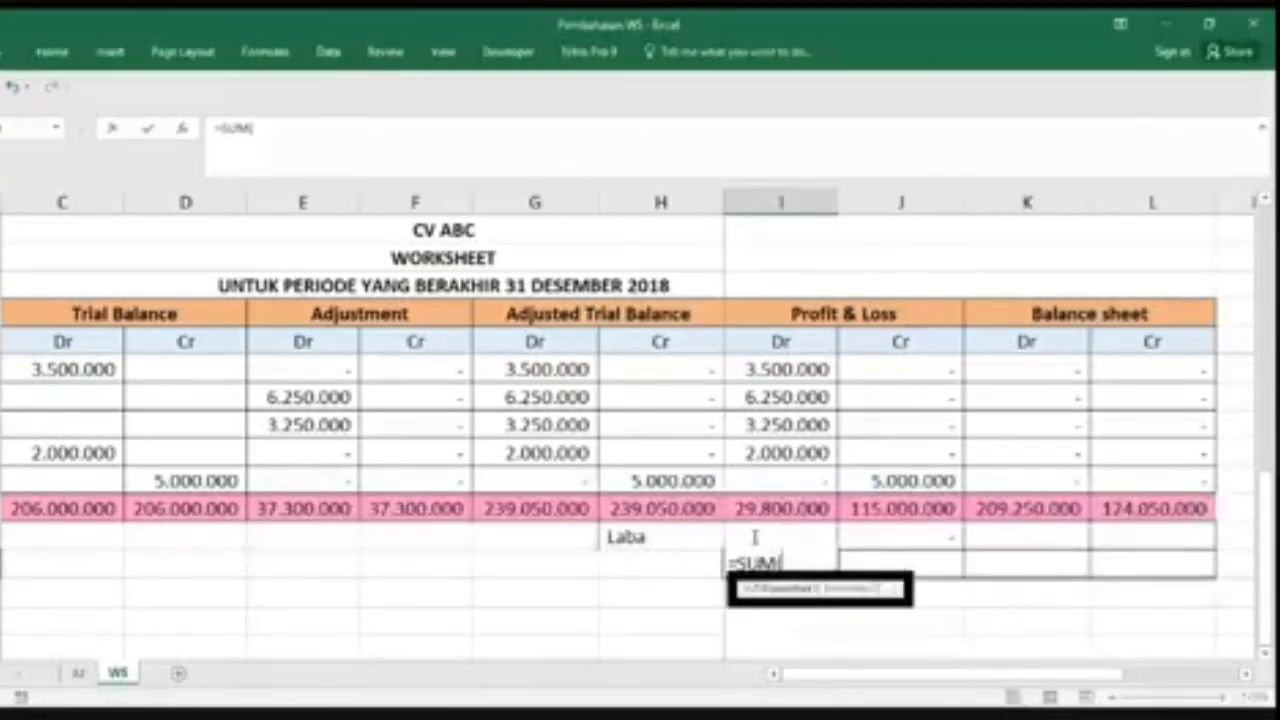
pyautogui.moveTo(771, 500); pyautogui.dragTo(774, 524)
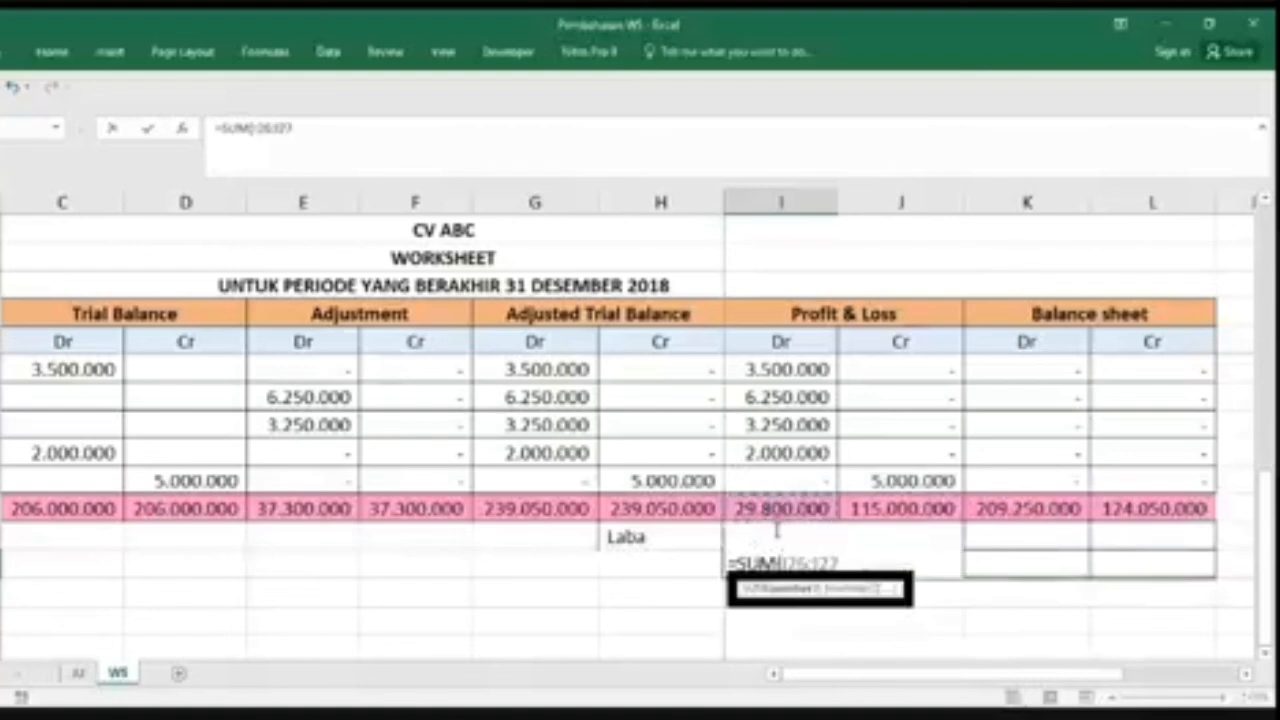
pyautogui.press('Return')
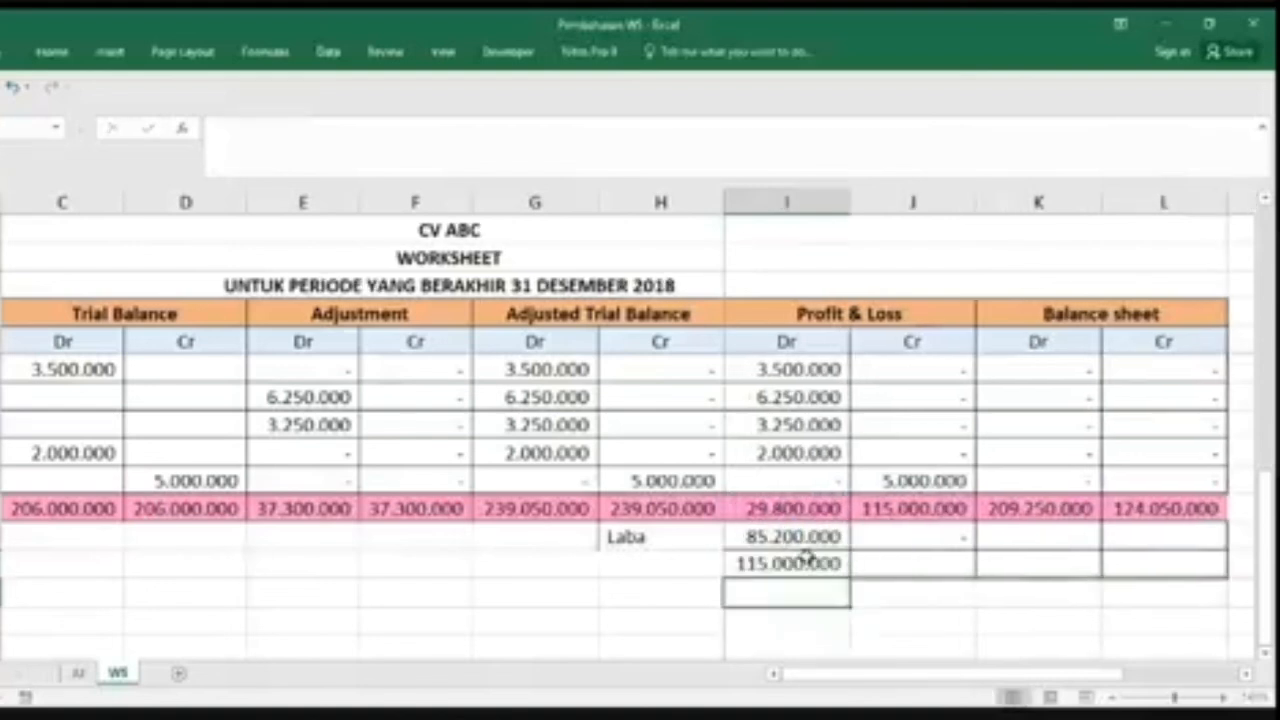
pyautogui.click(809, 561)
pyautogui.moveTo(847, 579); pyautogui.dragTo(1175, 561)
pyautogui.click(1057, 563)
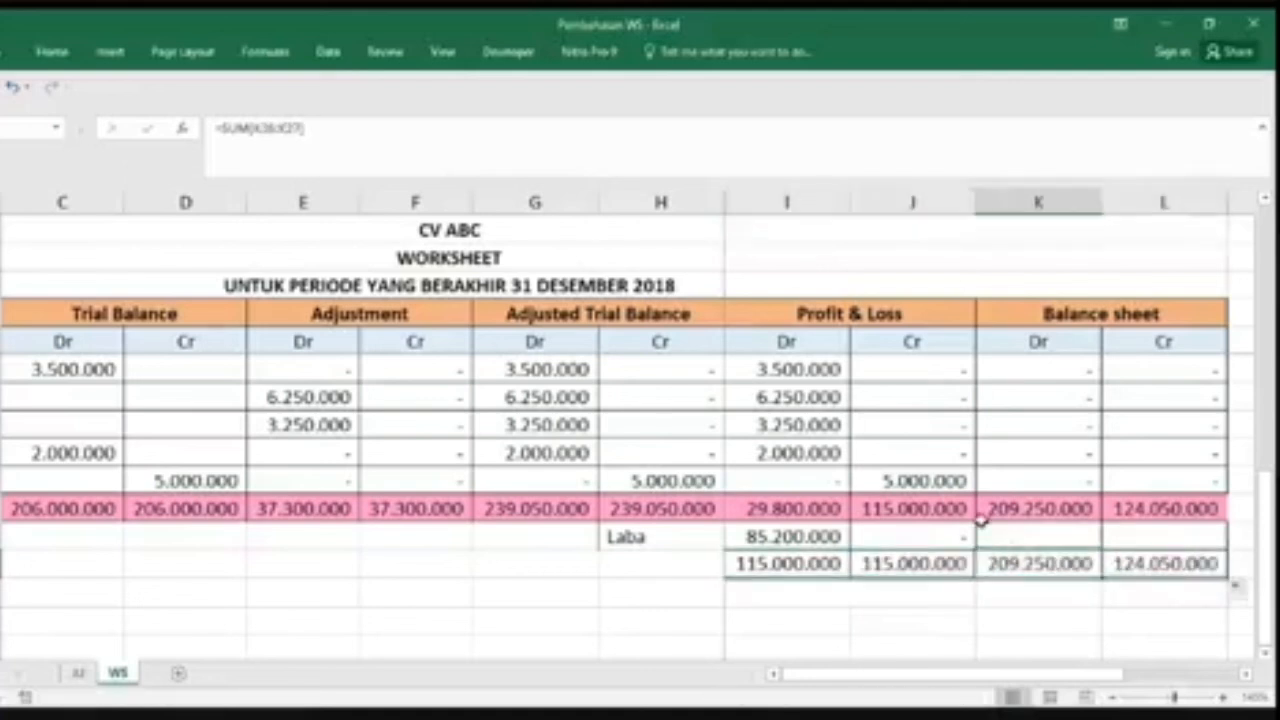
# Step: Enter =IF(K26<L26;K26-L26;0) in K27, below the Balance sheet Dr total
pyautogui.click(1010, 532)
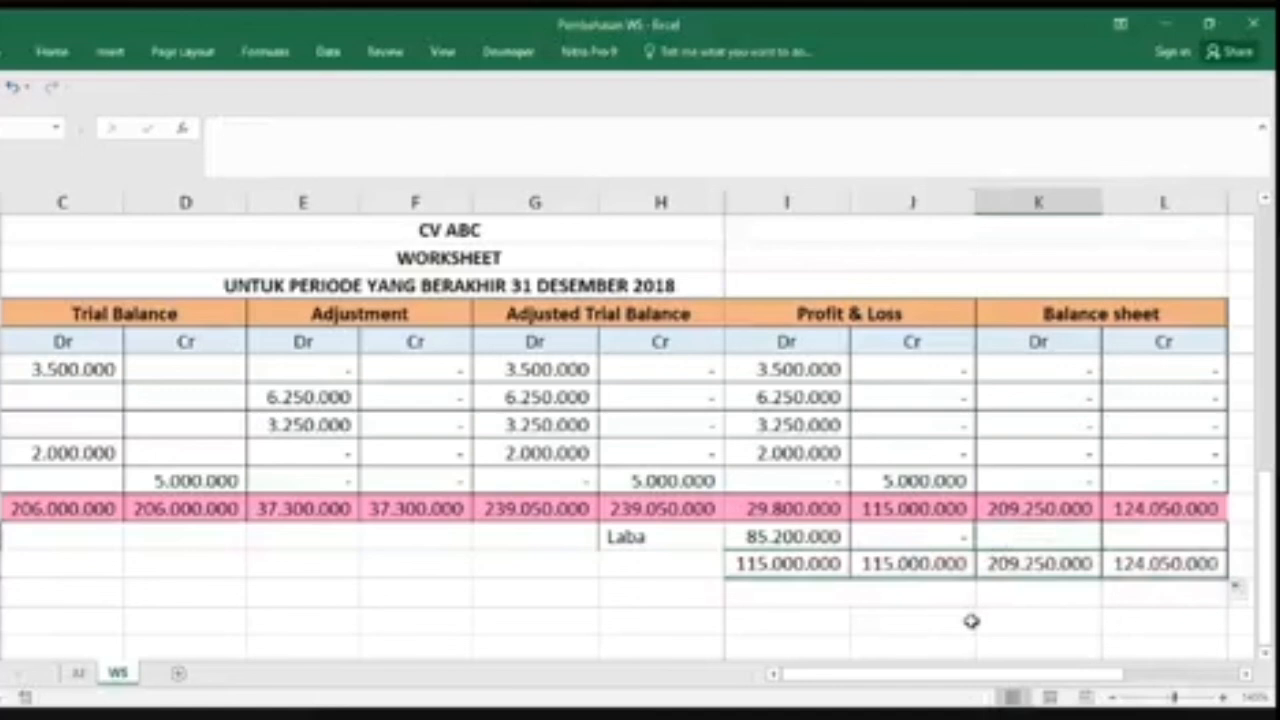
pyautogui.write('=IF(')
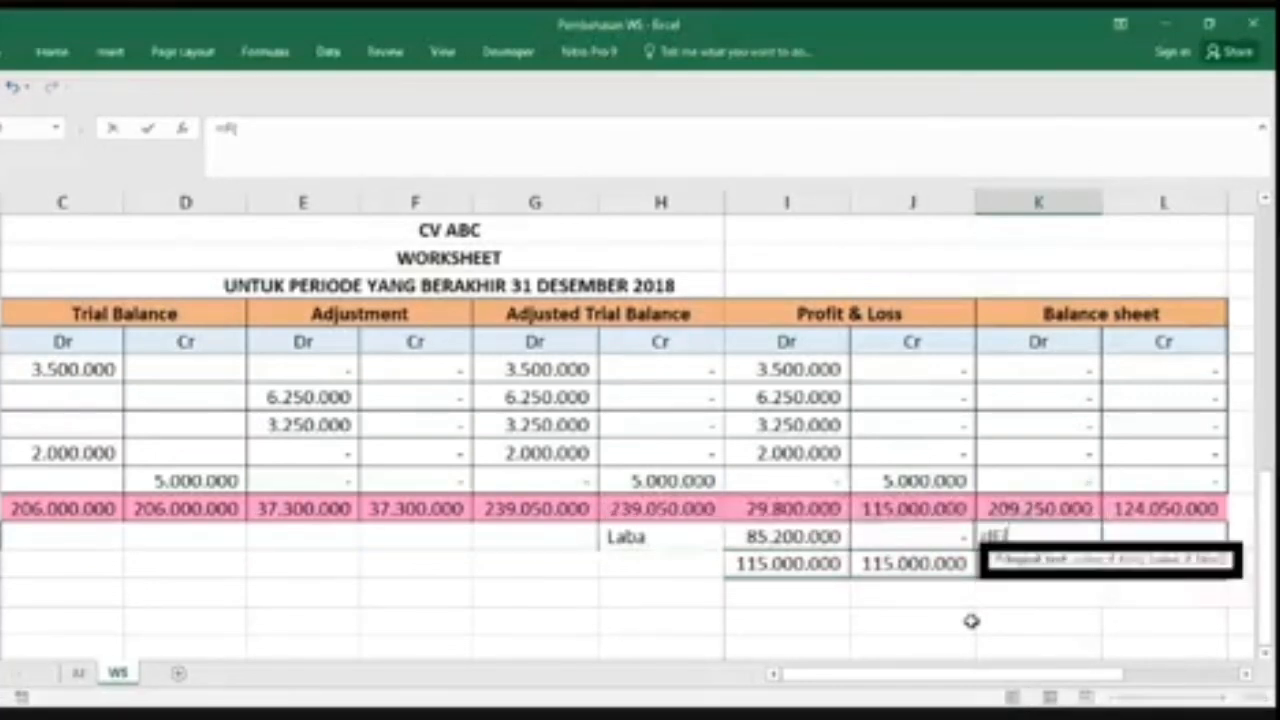
pyautogui.click(1042, 508)
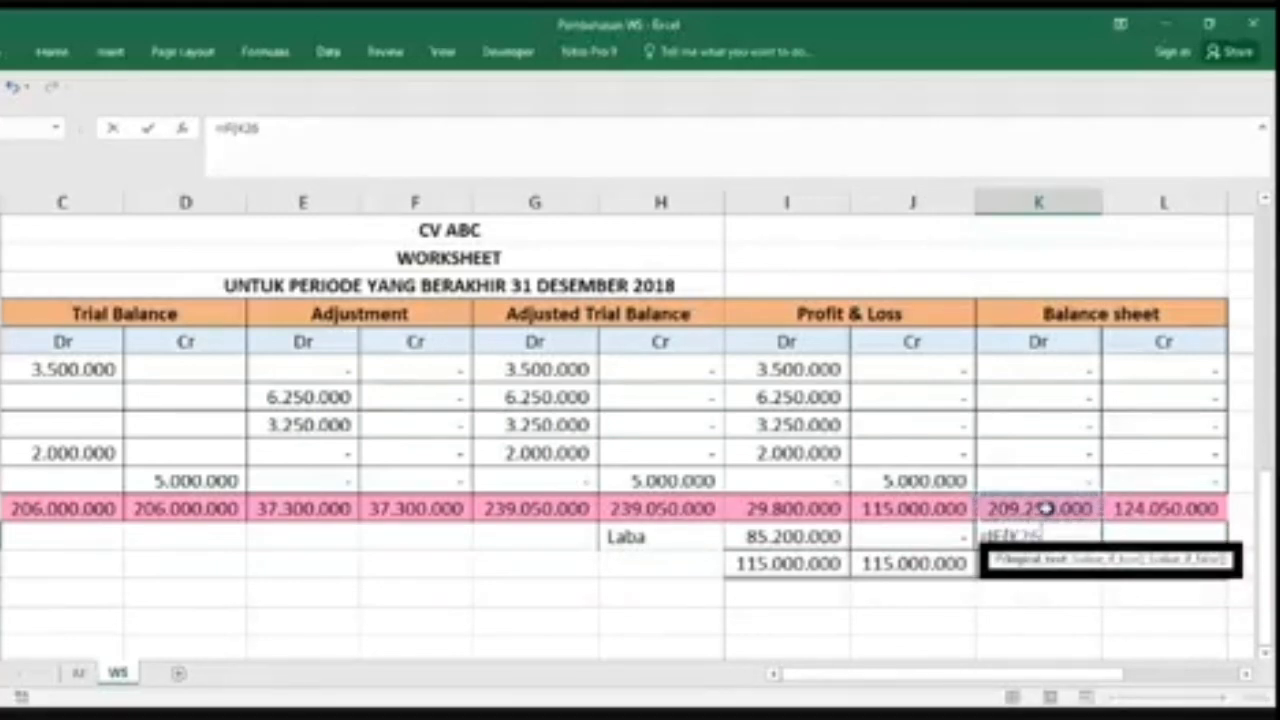
pyautogui.write('<')
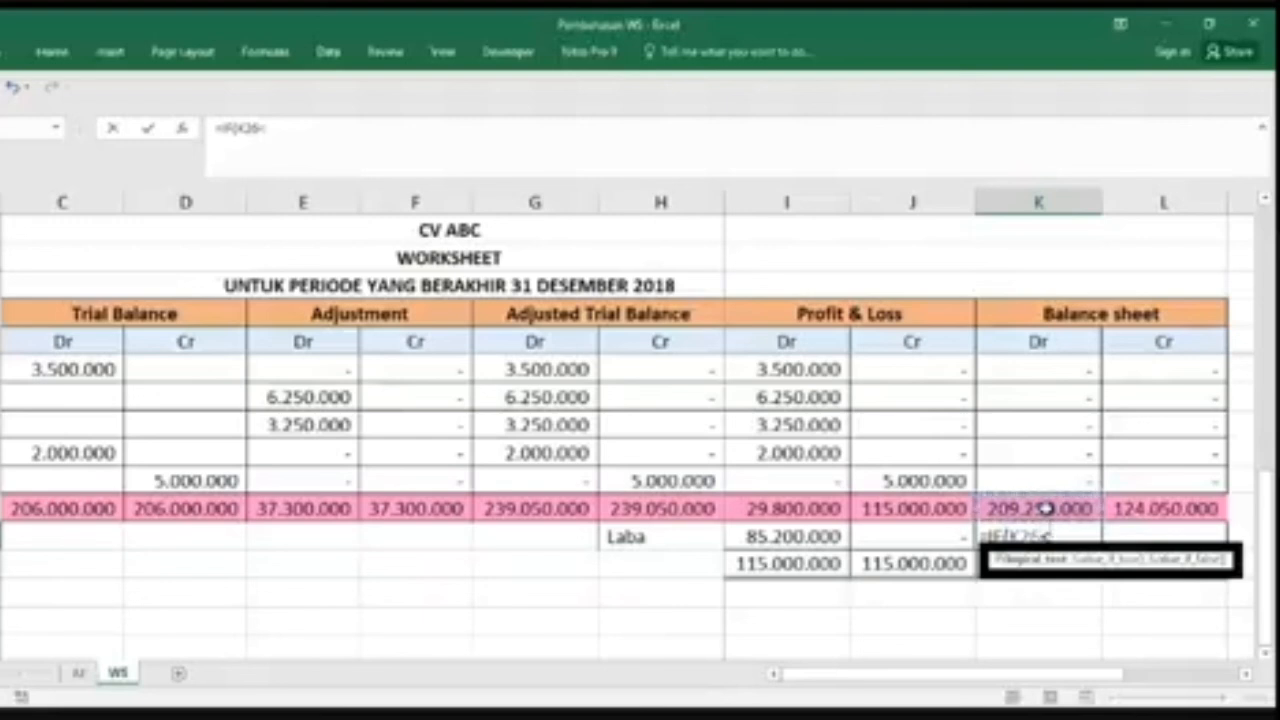
pyautogui.click(1133, 498)
pyautogui.write(';')
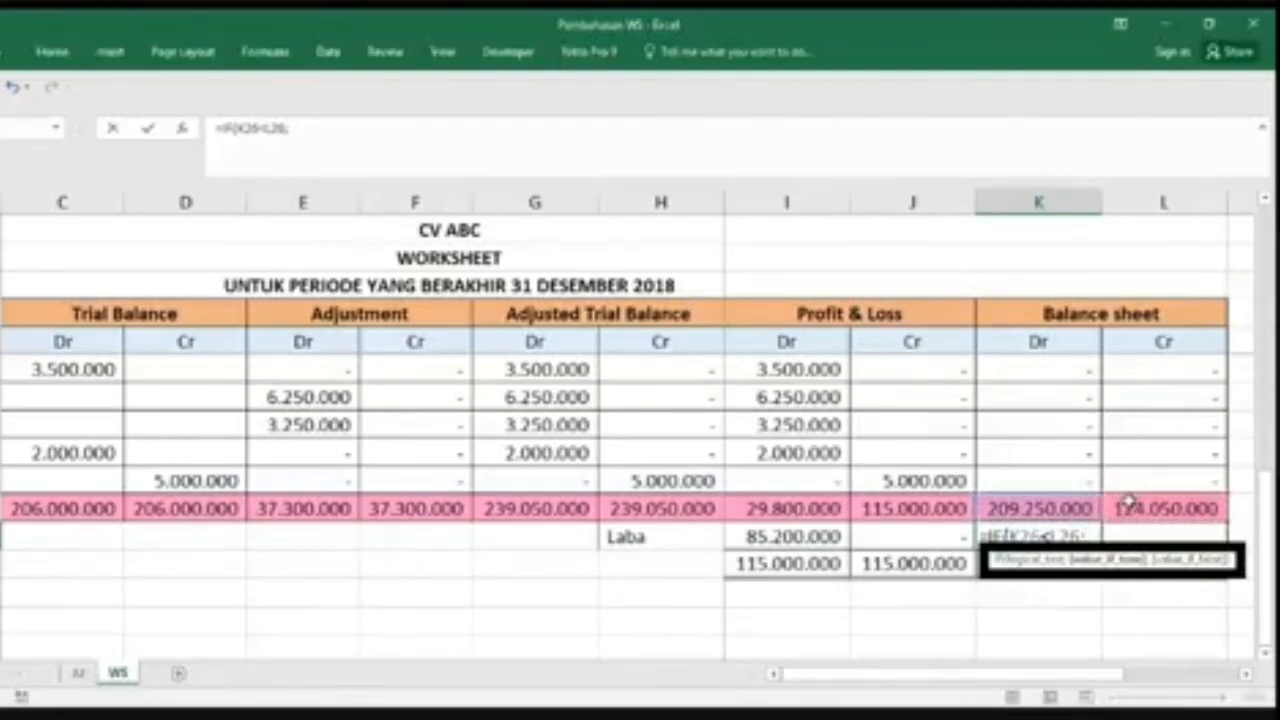
pyautogui.click(1080, 508)
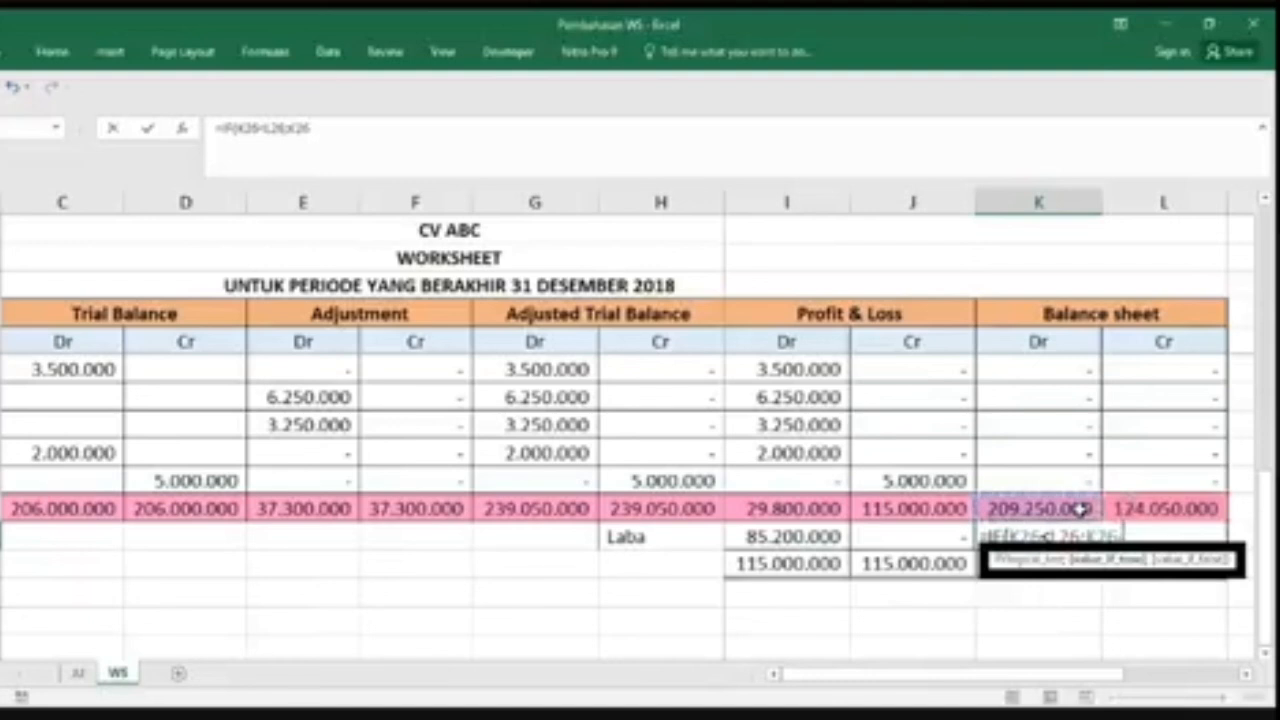
pyautogui.write('-')
pyautogui.click(1136, 505)
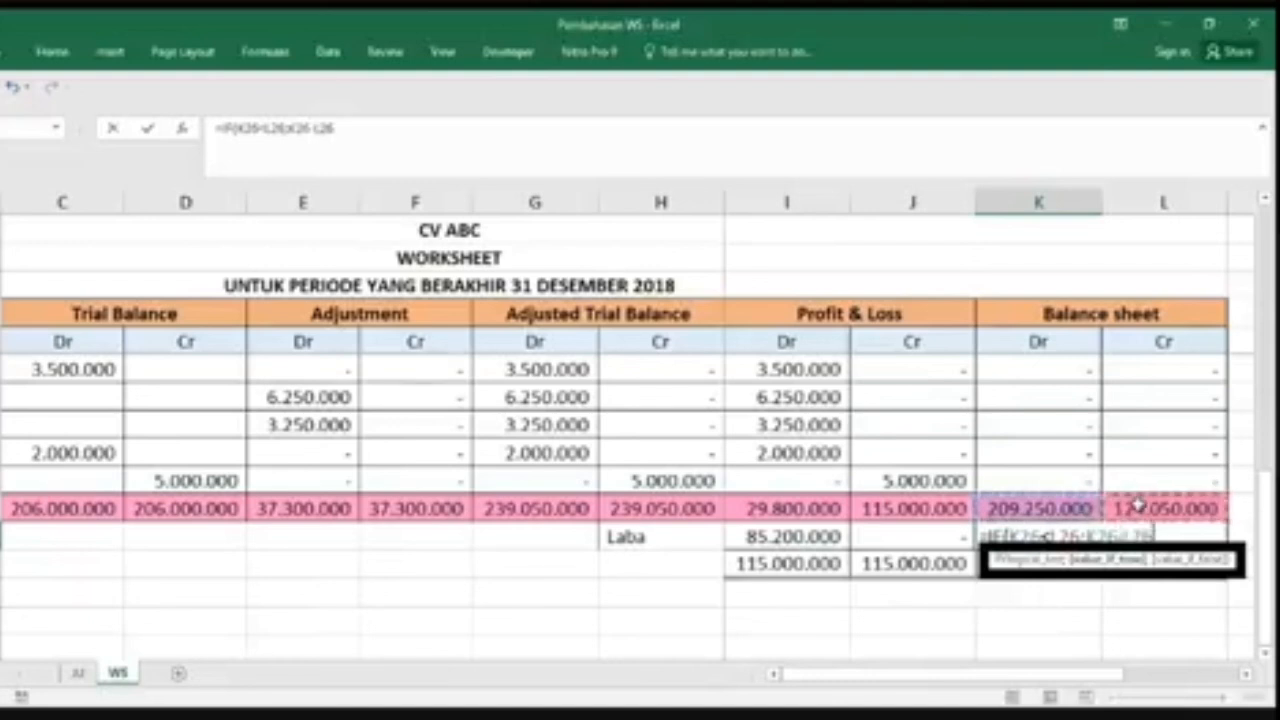
pyautogui.write(';')
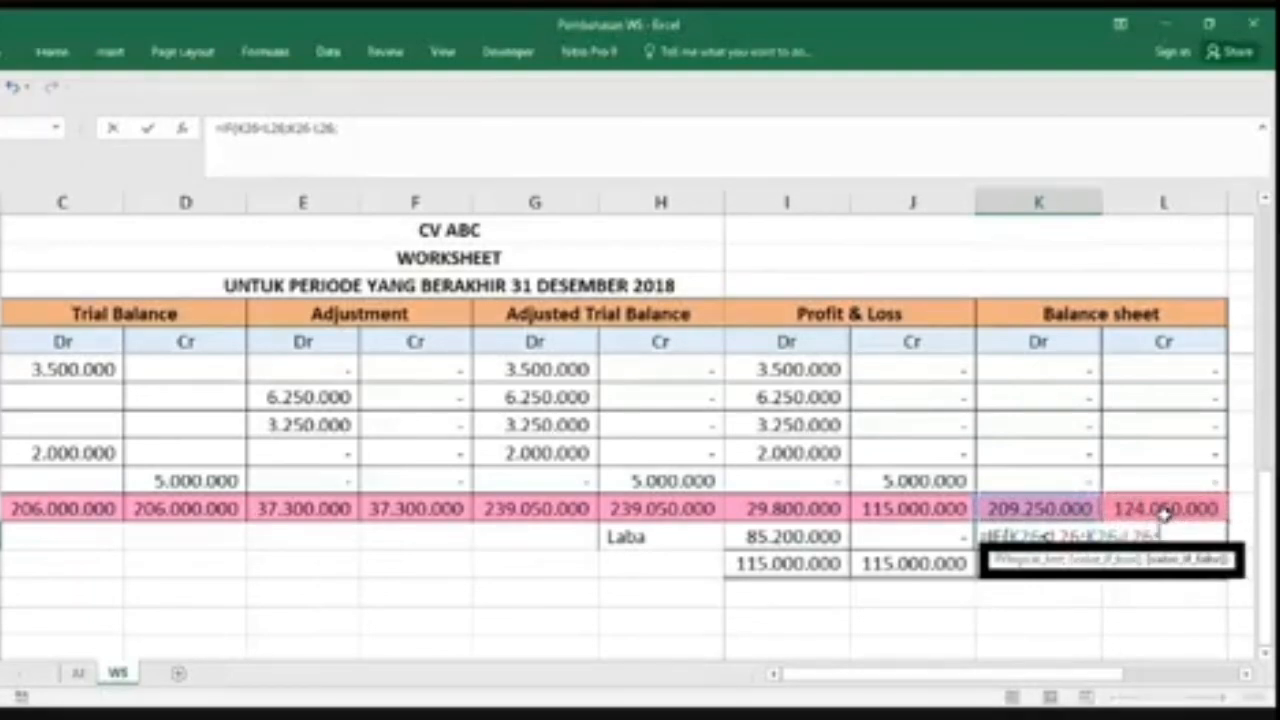
pyautogui.write('0')
pyautogui.press('Return')
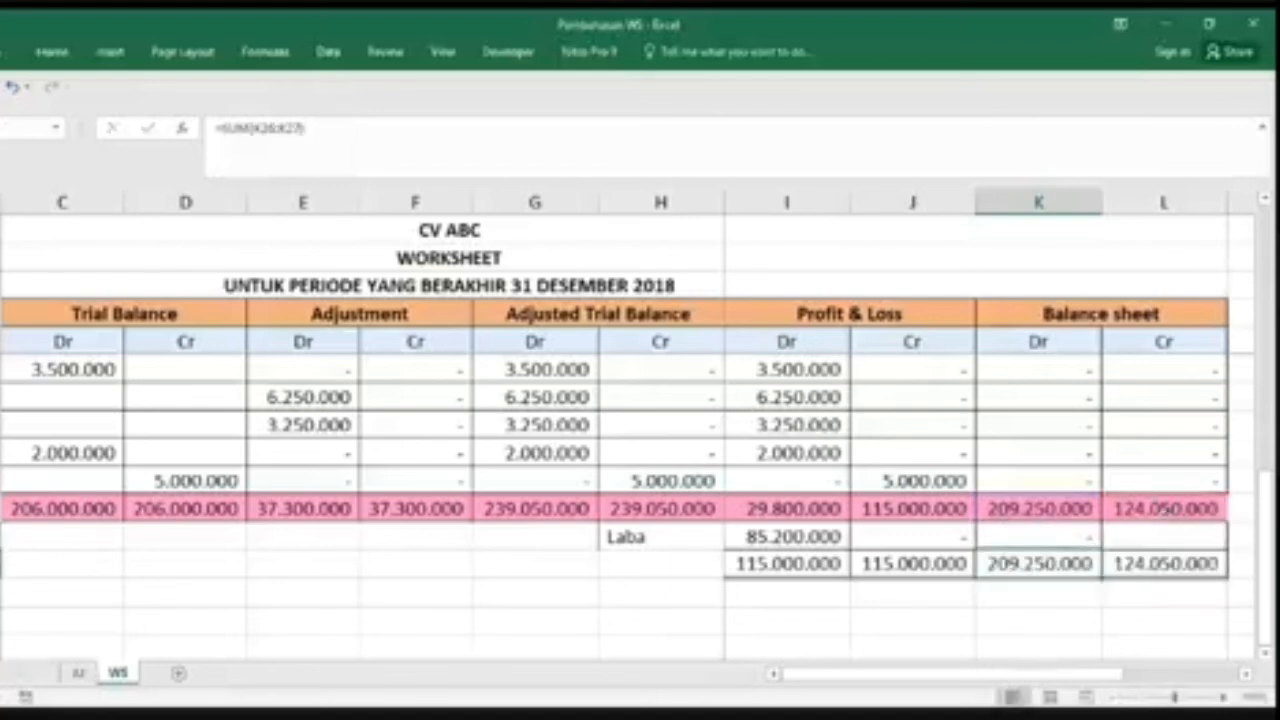
pyautogui.click(1125, 537)
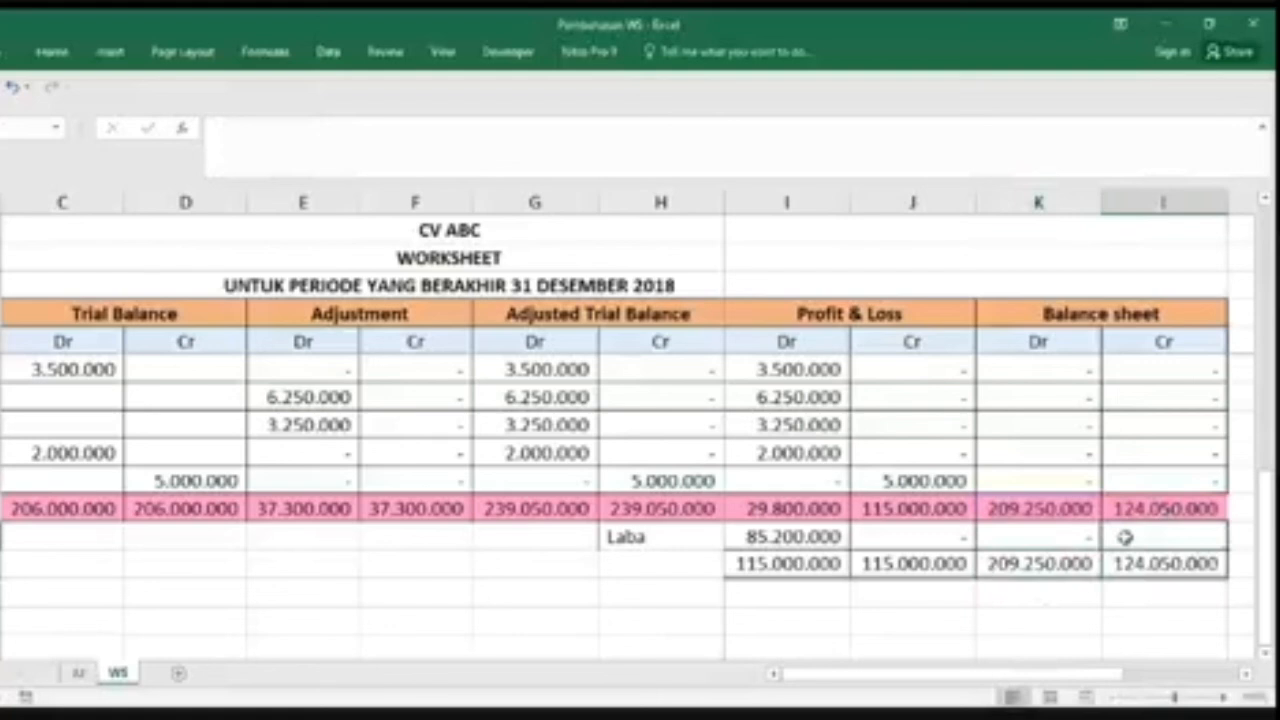
pyautogui.write('=IF(')
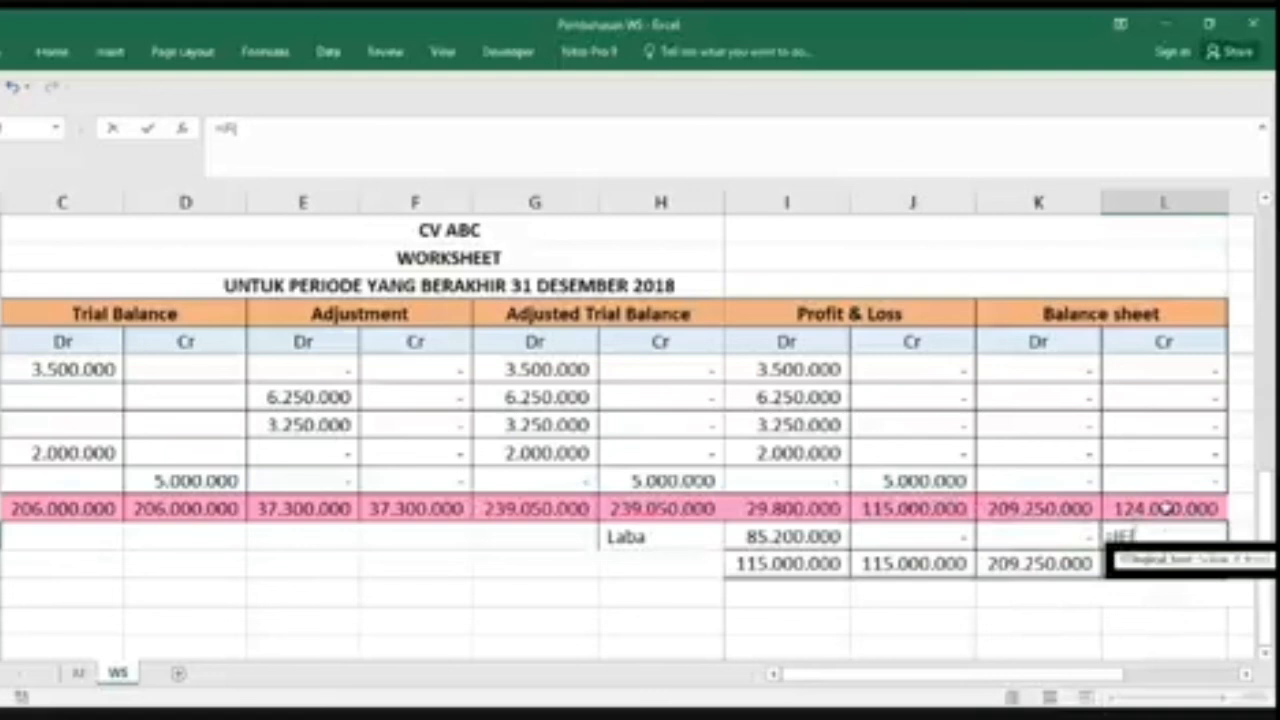
pyautogui.press('Escape')
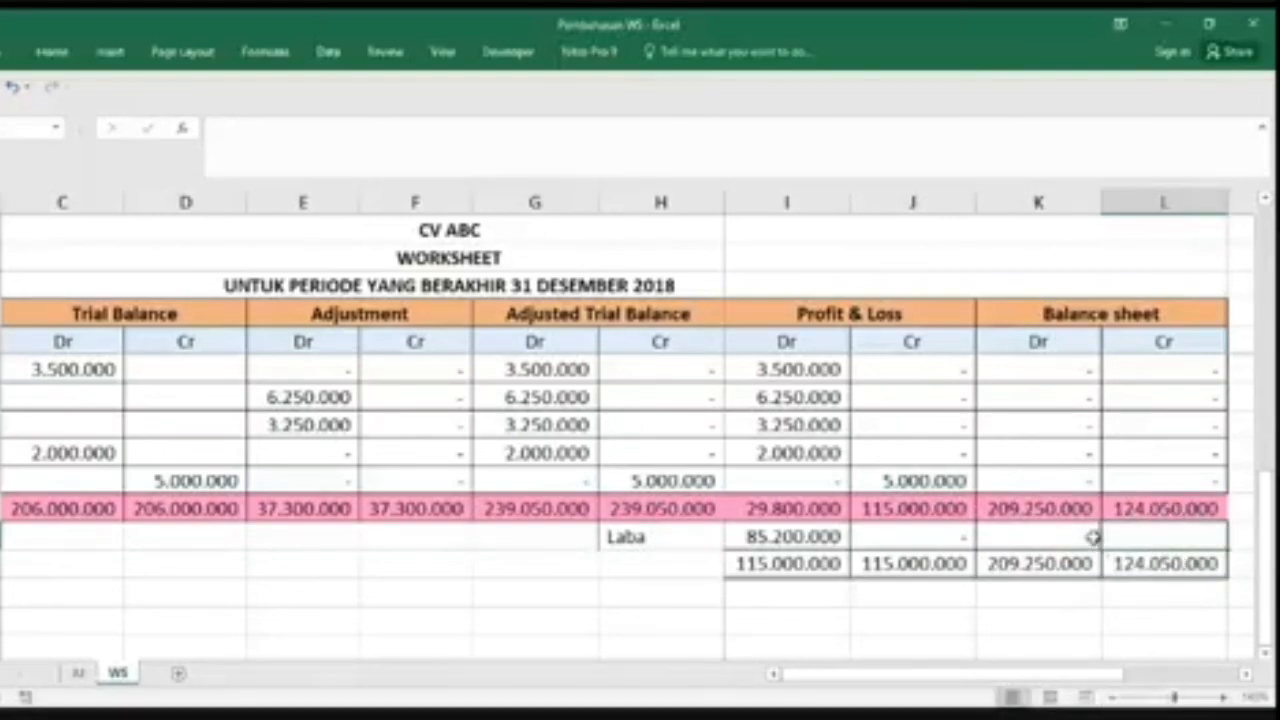
pyautogui.doubleClick(1093, 536)
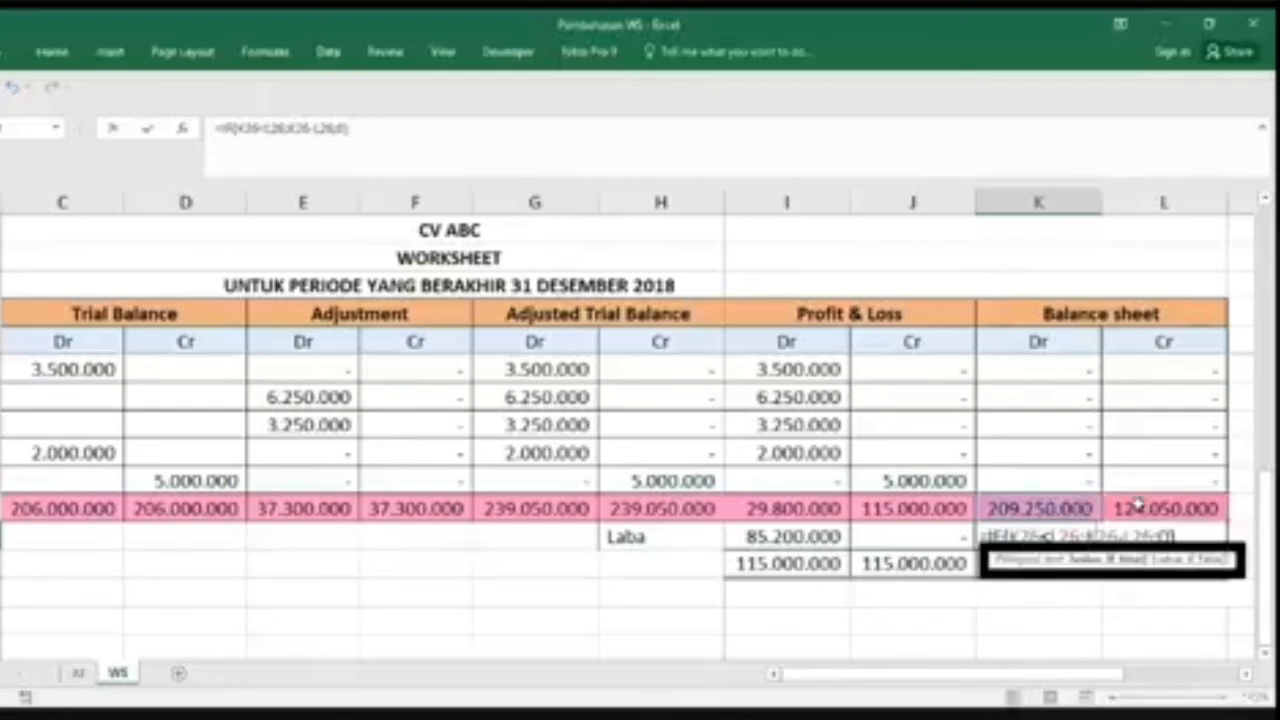
pyautogui.press('Return')
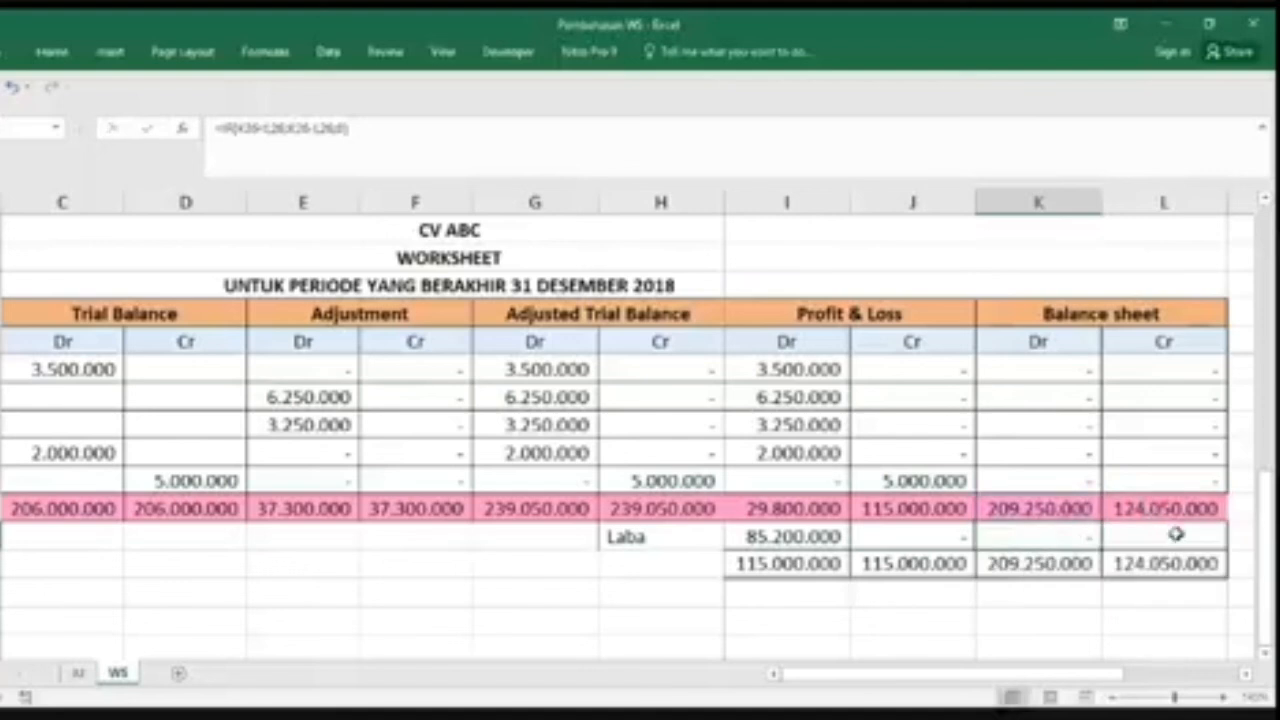
# Step: Enter =IF(L26<K26;K26-L26;0) in L27, below the Balance sheet Cr total
pyautogui.click(1176, 535)
pyautogui.write('=')
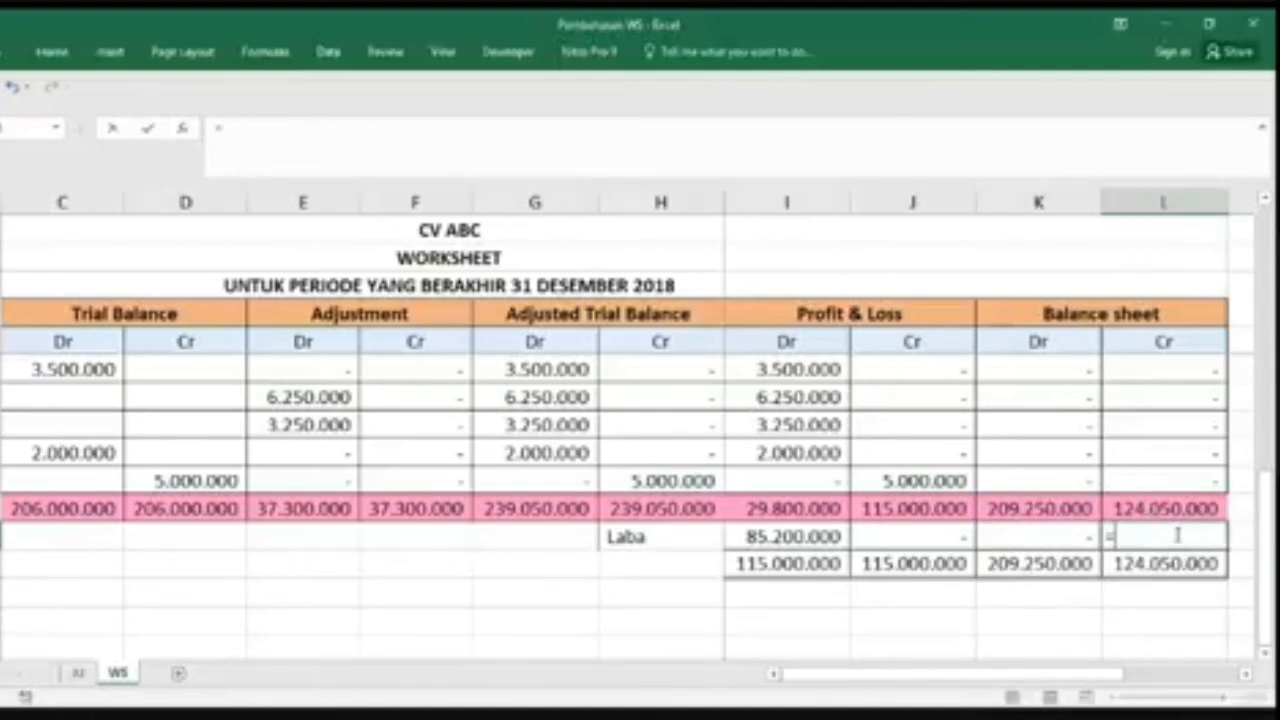
pyautogui.write('if(')
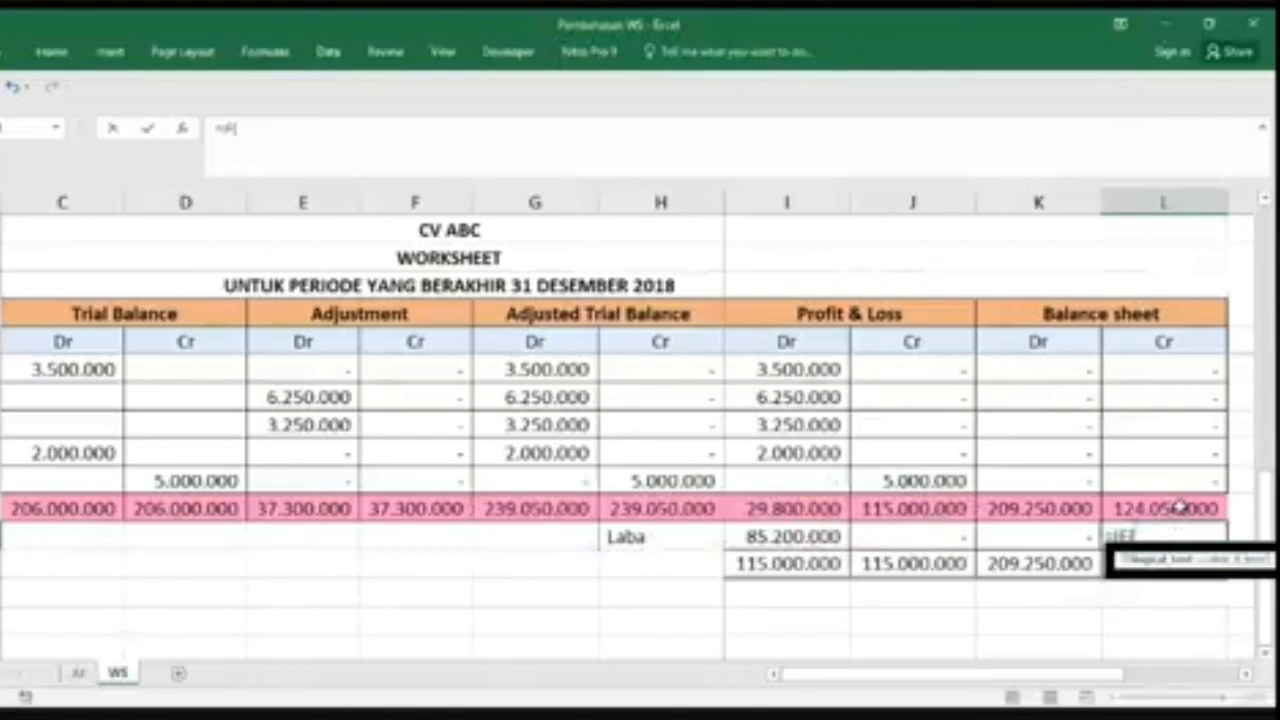
pyautogui.click(1180, 507)
pyautogui.write('<')
pyautogui.click(1082, 503)
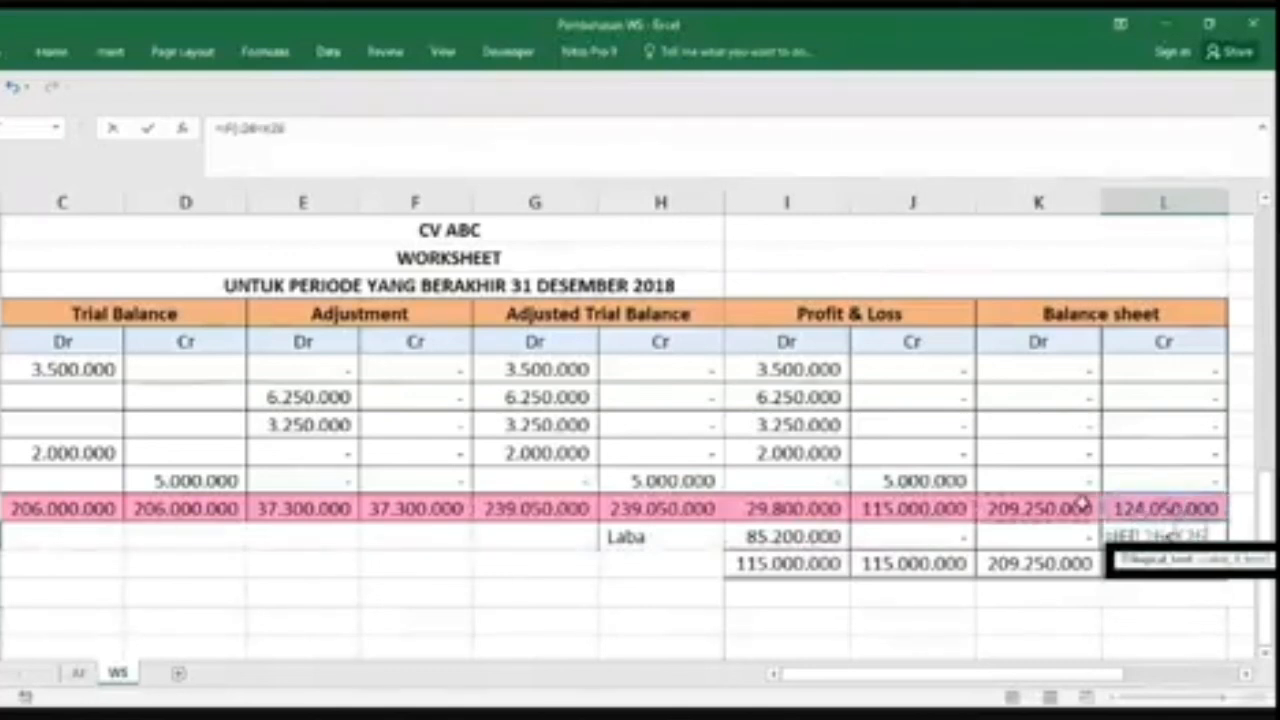
pyautogui.write(';')
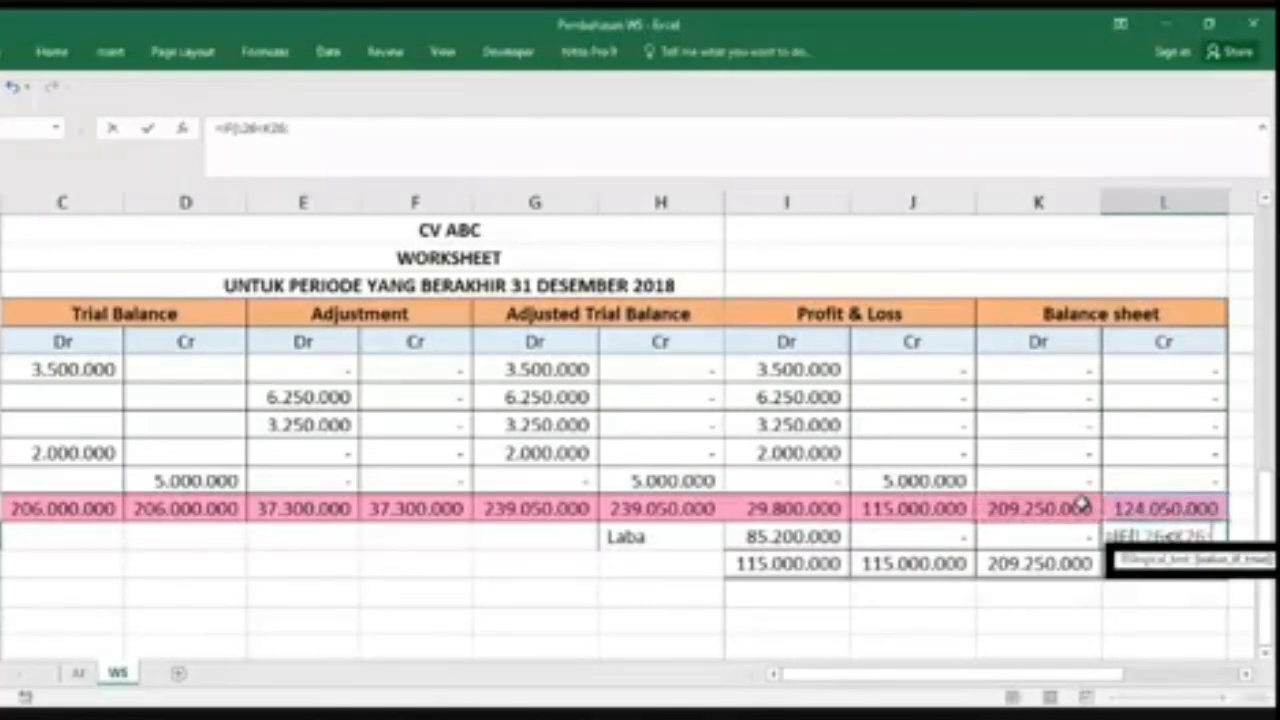
pyautogui.click(1082, 503)
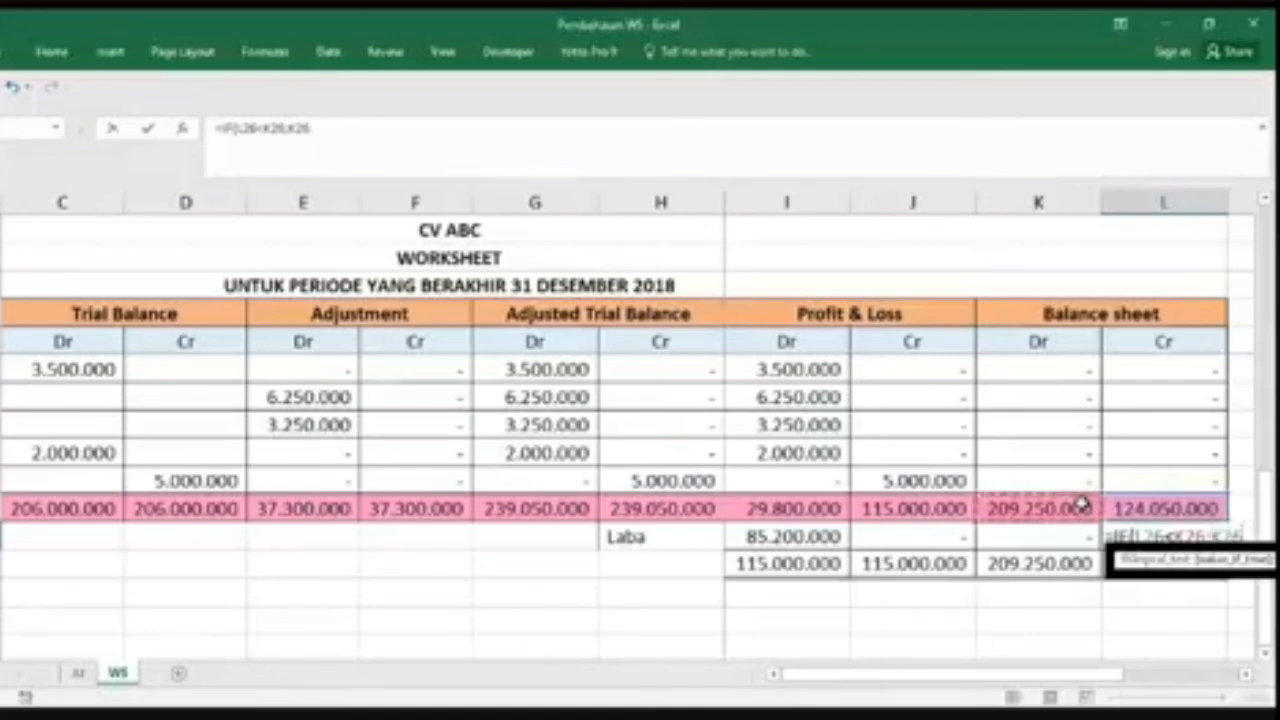
pyautogui.write('-')
pyautogui.click(1140, 510)
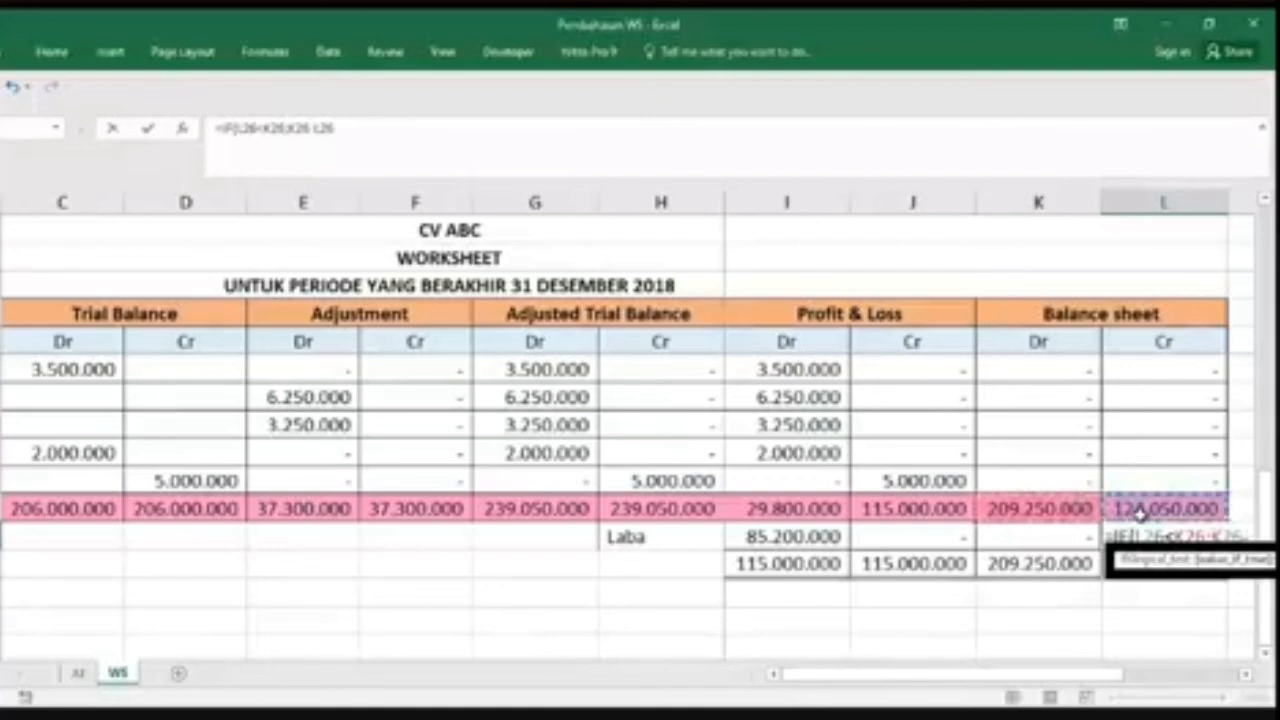
pyautogui.write(';0')
pyautogui.press('Return')
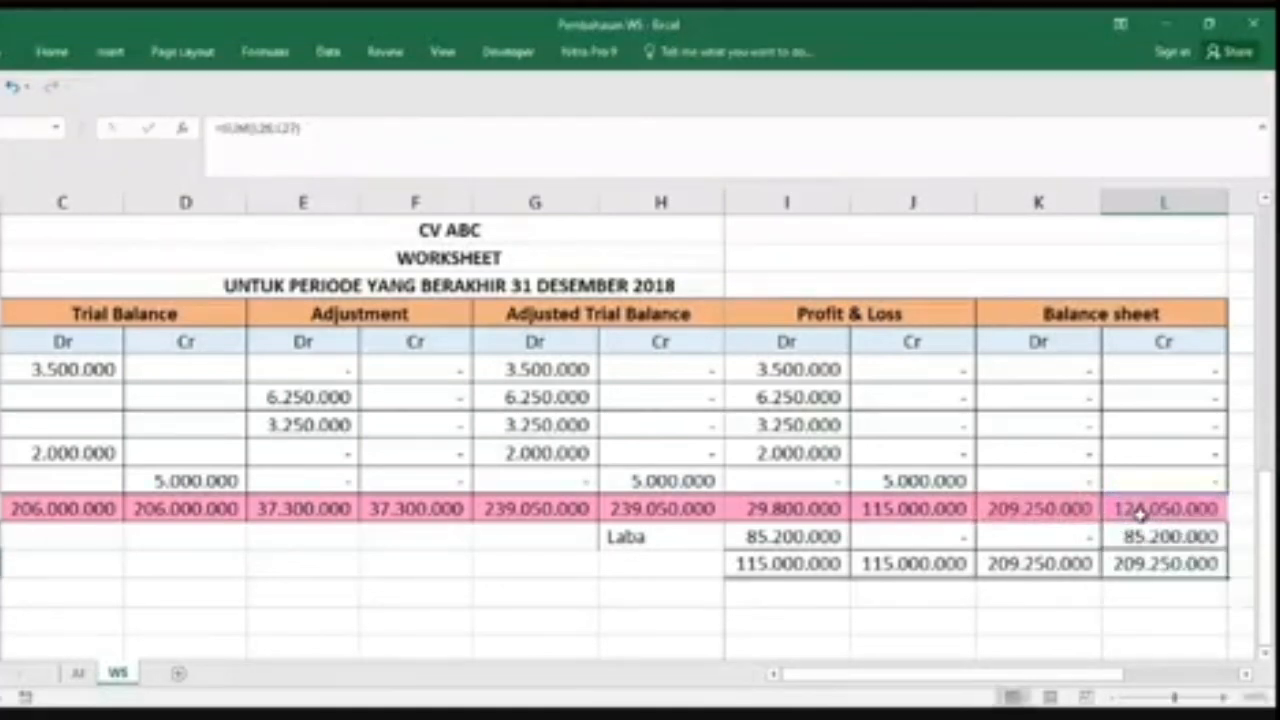
# Step: Enter 100000000 in L24 as a test Balance sheet Cr amount and check the balancing formula in K27
pyautogui.click(1066, 530)
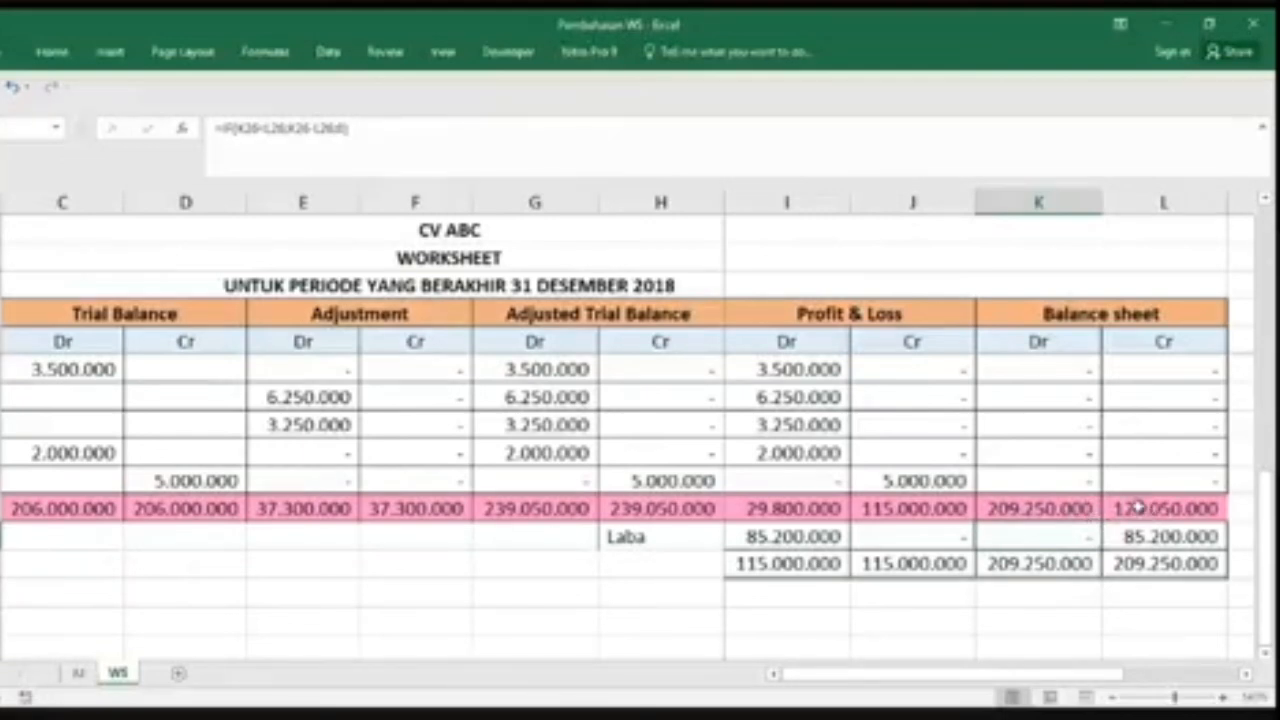
pyautogui.click(1170, 459)
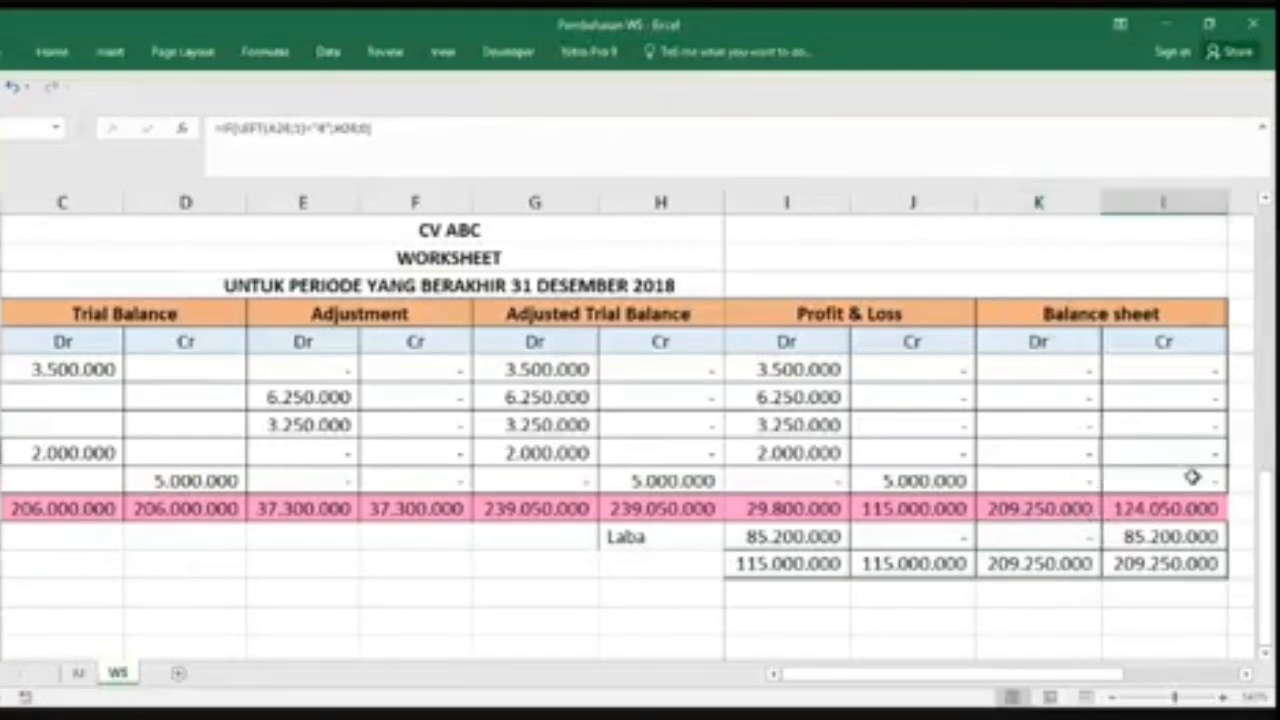
pyautogui.write('1000')
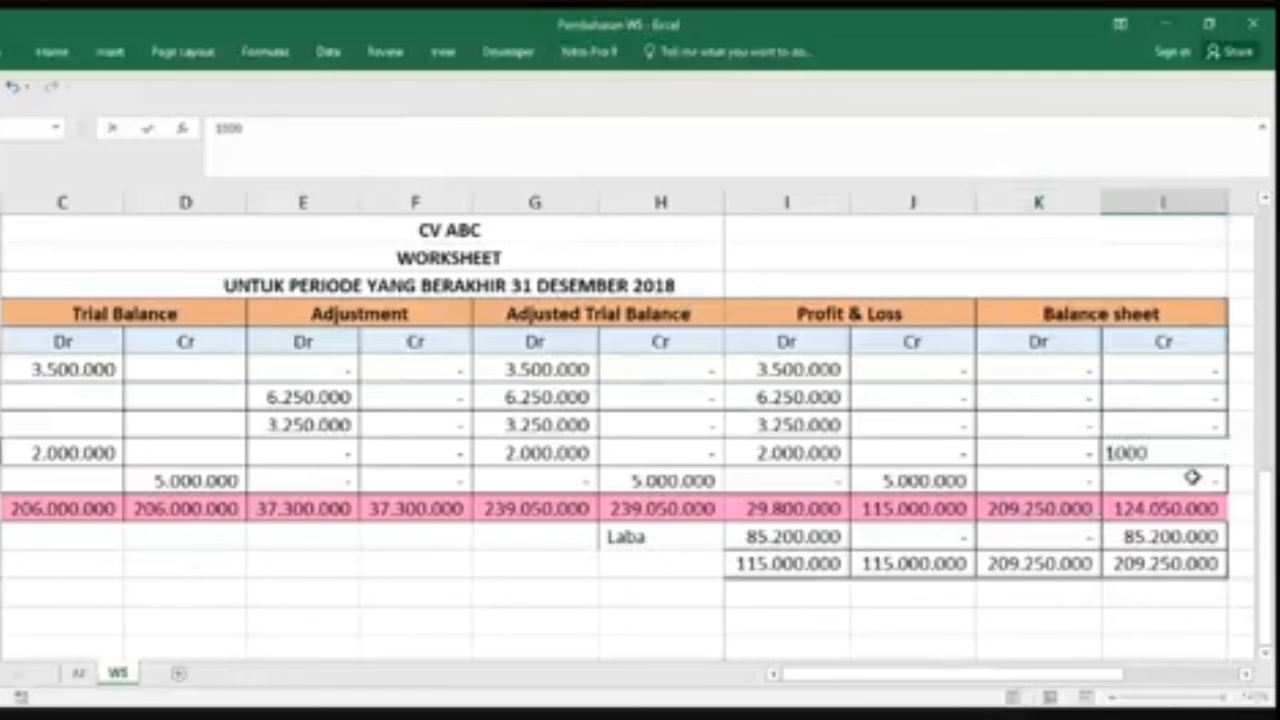
pyautogui.write('000')
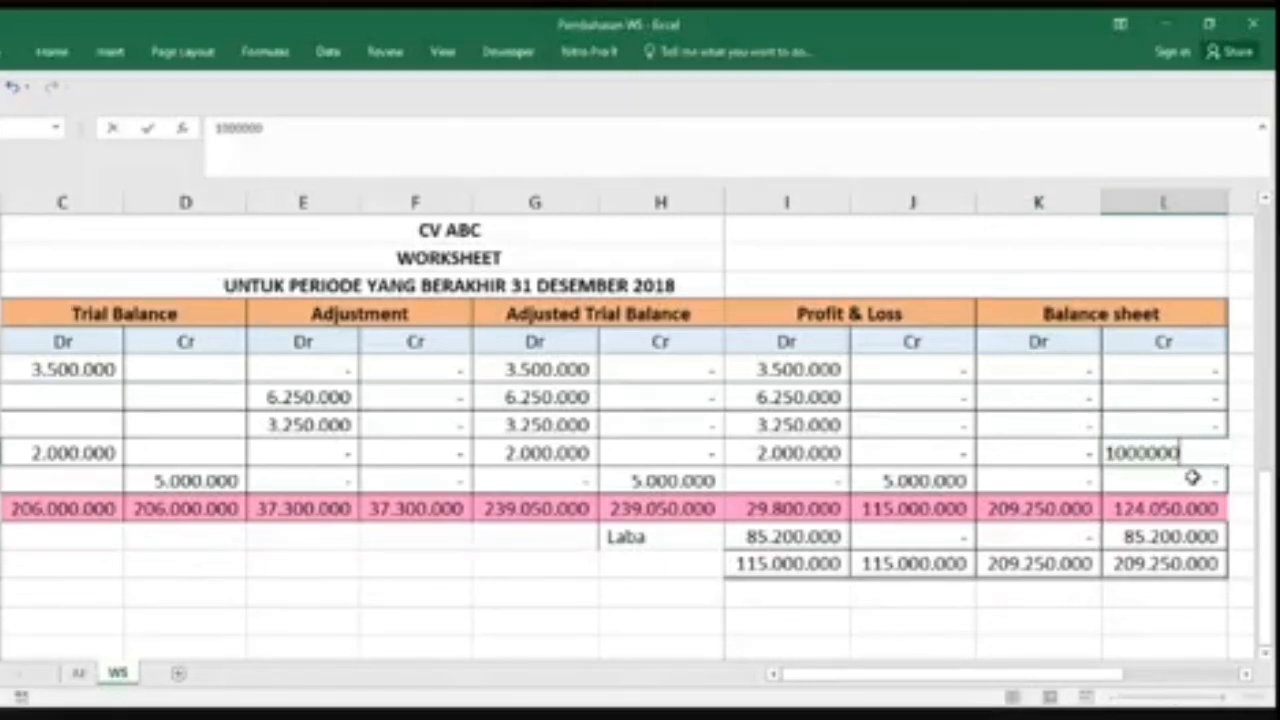
pyautogui.write('00')
pyautogui.press('Return')
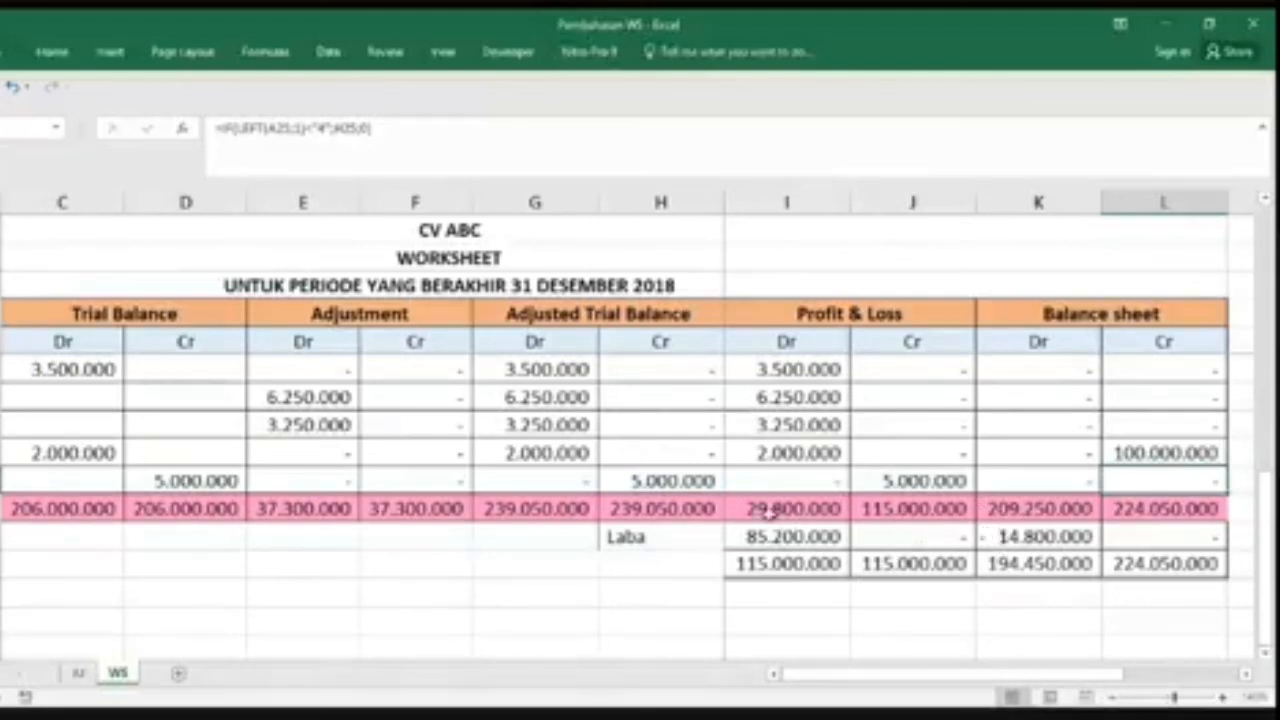
pyautogui.moveTo(771, 514)
pyautogui.mouseDown()
pyautogui.moveTo(903, 529)
pyautogui.moveTo(940, 560)
pyautogui.mouseUp()
pyautogui.click(1000, 530)
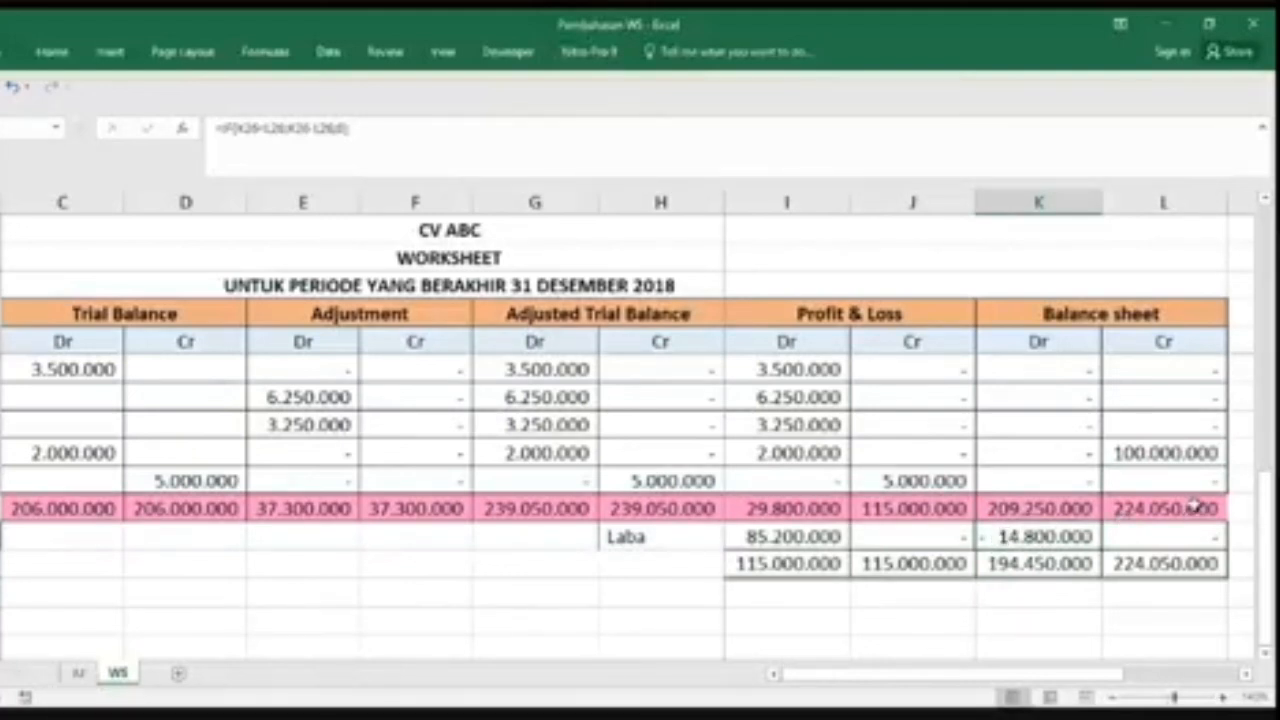
# Step: Correct the balancing formula in K27 to =IF(K26<L26;L26-K26;0) and check the final Balance sheet totals below it
pyautogui.doubleClick(1022, 538)
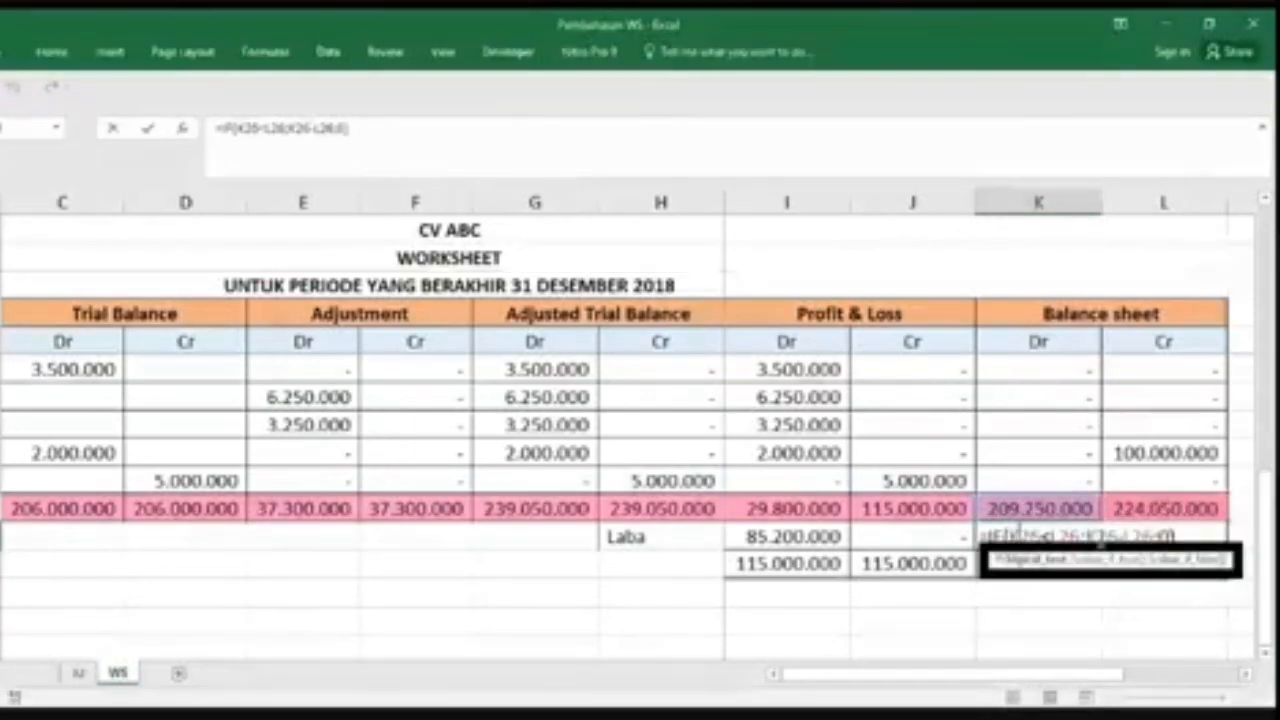
pyautogui.moveTo(1090, 536); pyautogui.dragTo(1140, 536)
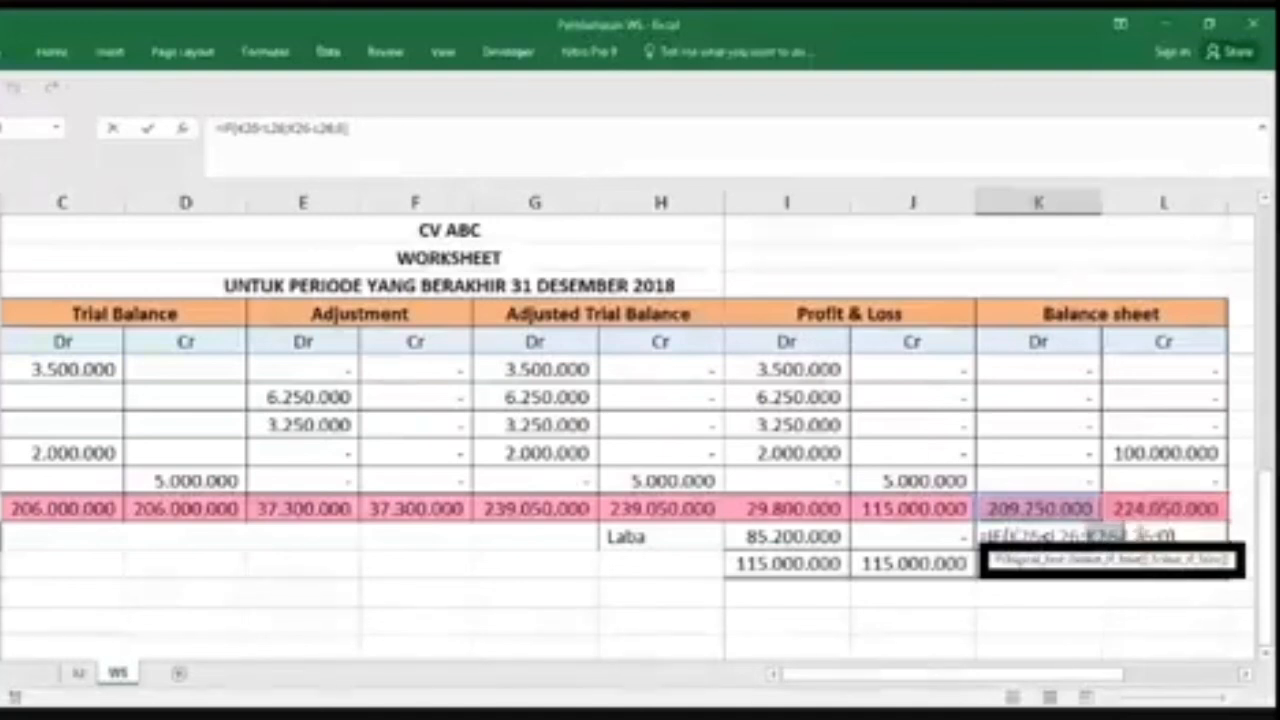
pyautogui.press('BackSpace')
pyautogui.click(1118, 536)
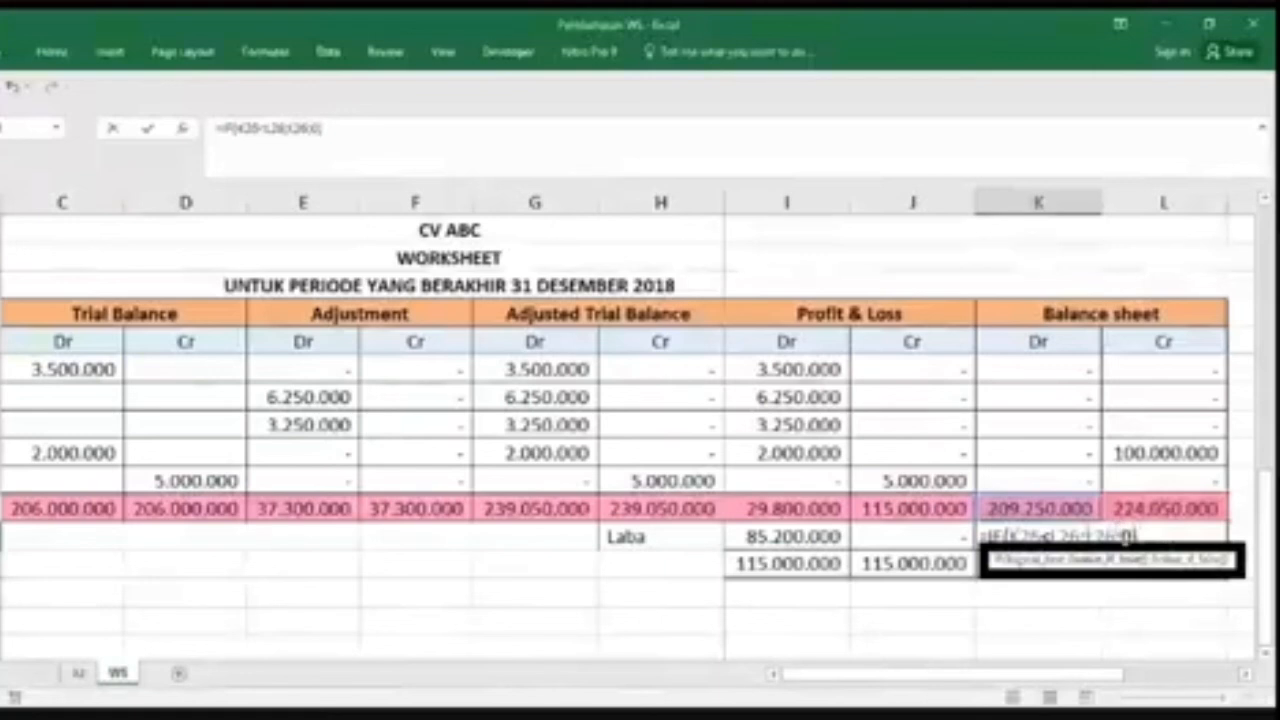
pyautogui.write('-')
pyautogui.click(1062, 508)
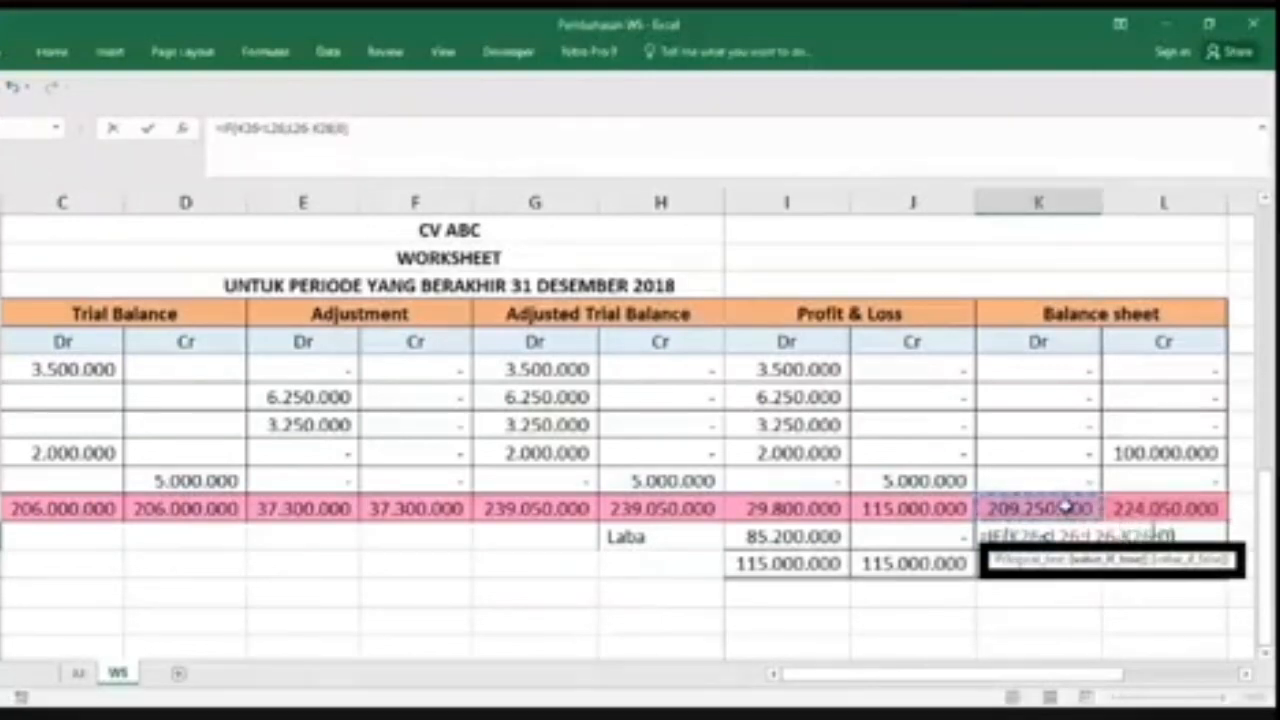
pyautogui.press('Return')
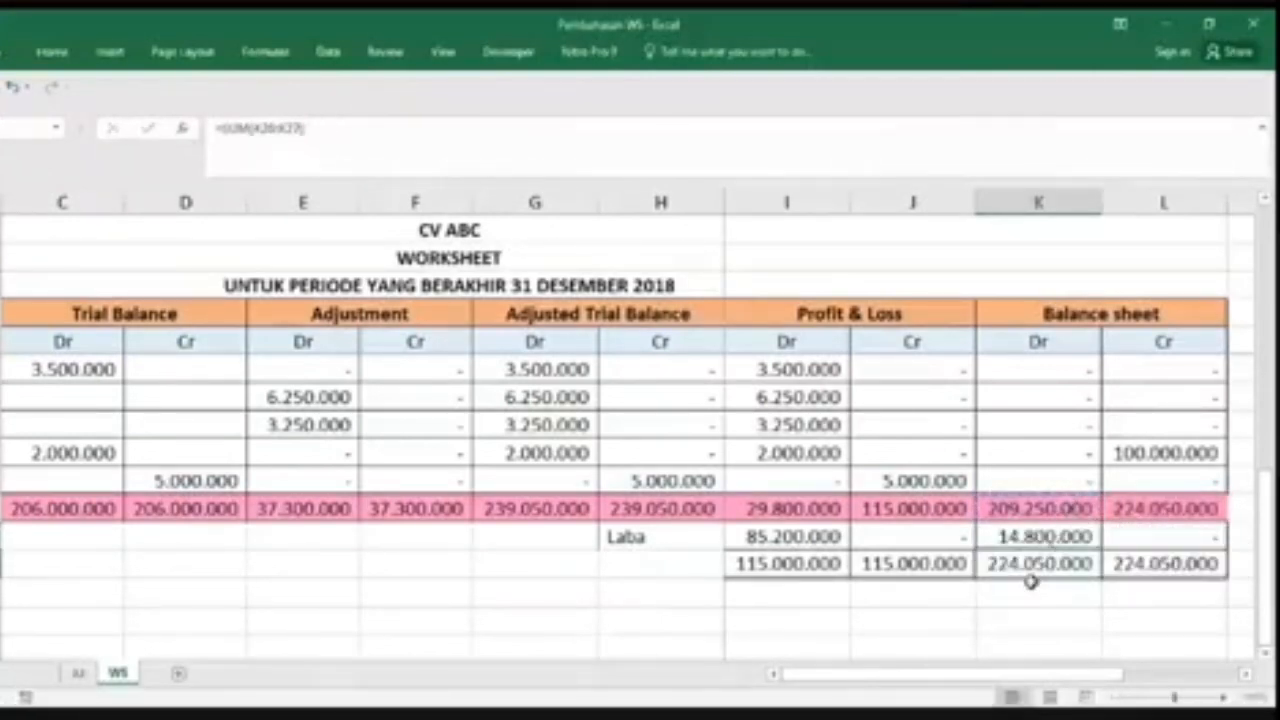
pyautogui.click(1112, 560)
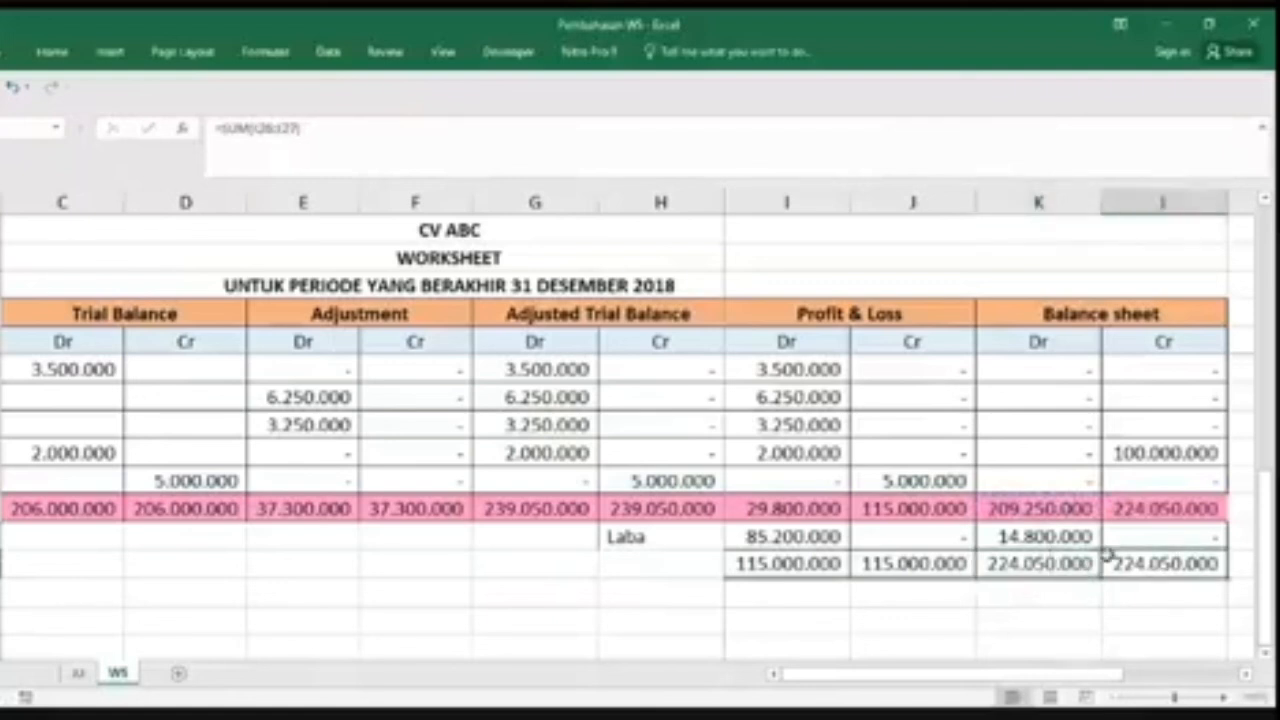
# Step: Replace the test amount in L24 by filling the Balance sheet Cr formula from L23 down to L25
pyautogui.click(1205, 425)
pyautogui.moveTo(1226, 438); pyautogui.dragTo(1193, 478)
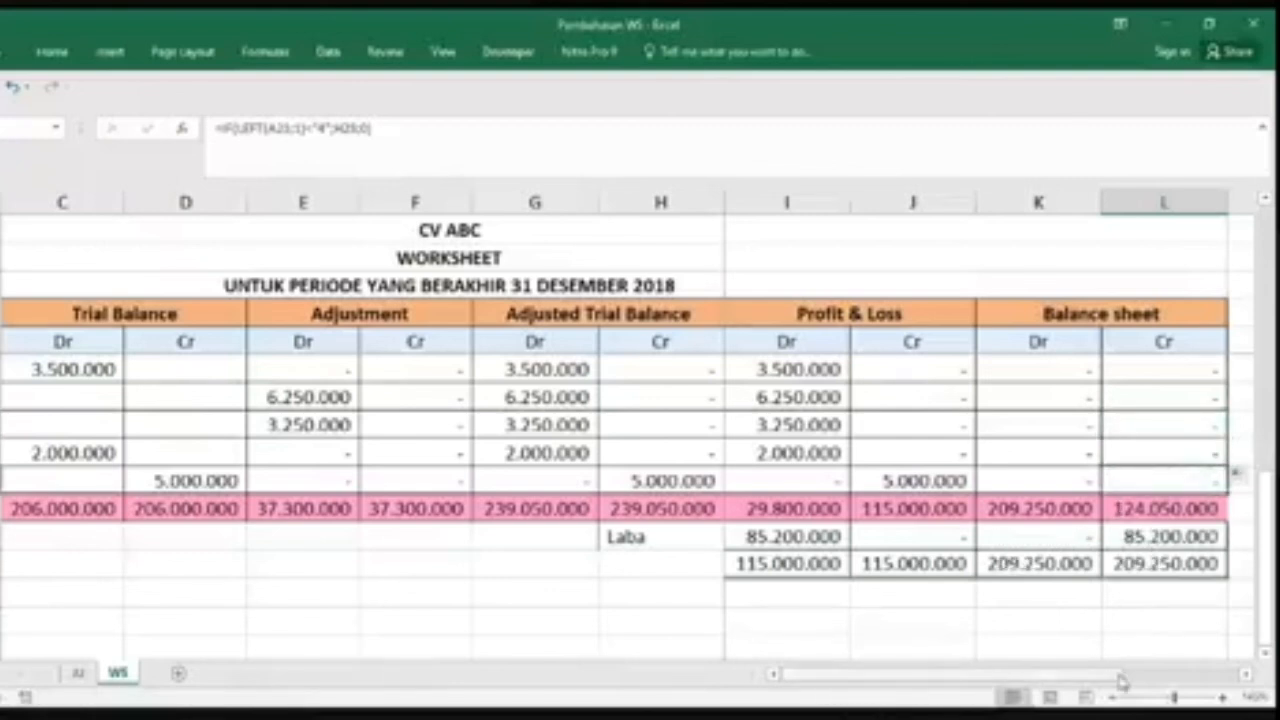
pyautogui.moveTo(1128, 673)
pyautogui.mouseDown()
pyautogui.moveTo(1218, 670)
pyautogui.moveTo(1120, 672)
pyautogui.mouseUp()
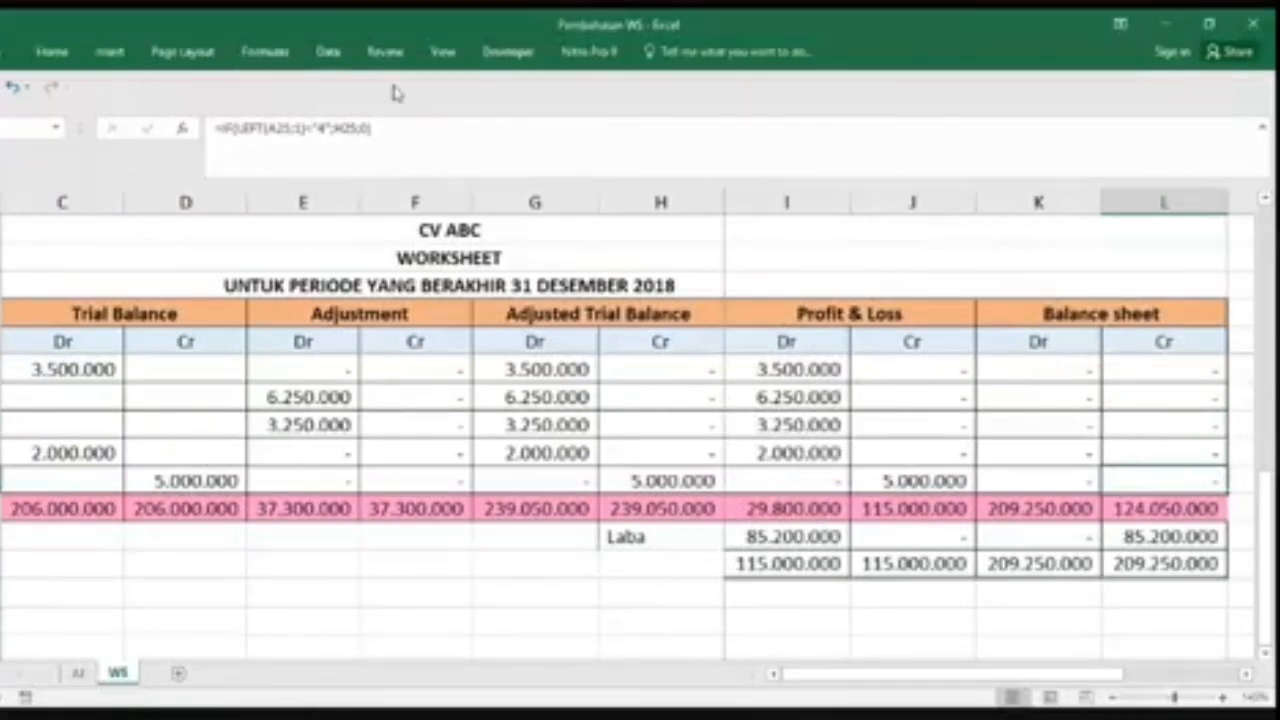
# Step: Unfreeze the panes on the WS sheet and look over the worksheet's account rows
pyautogui.click(443, 52)
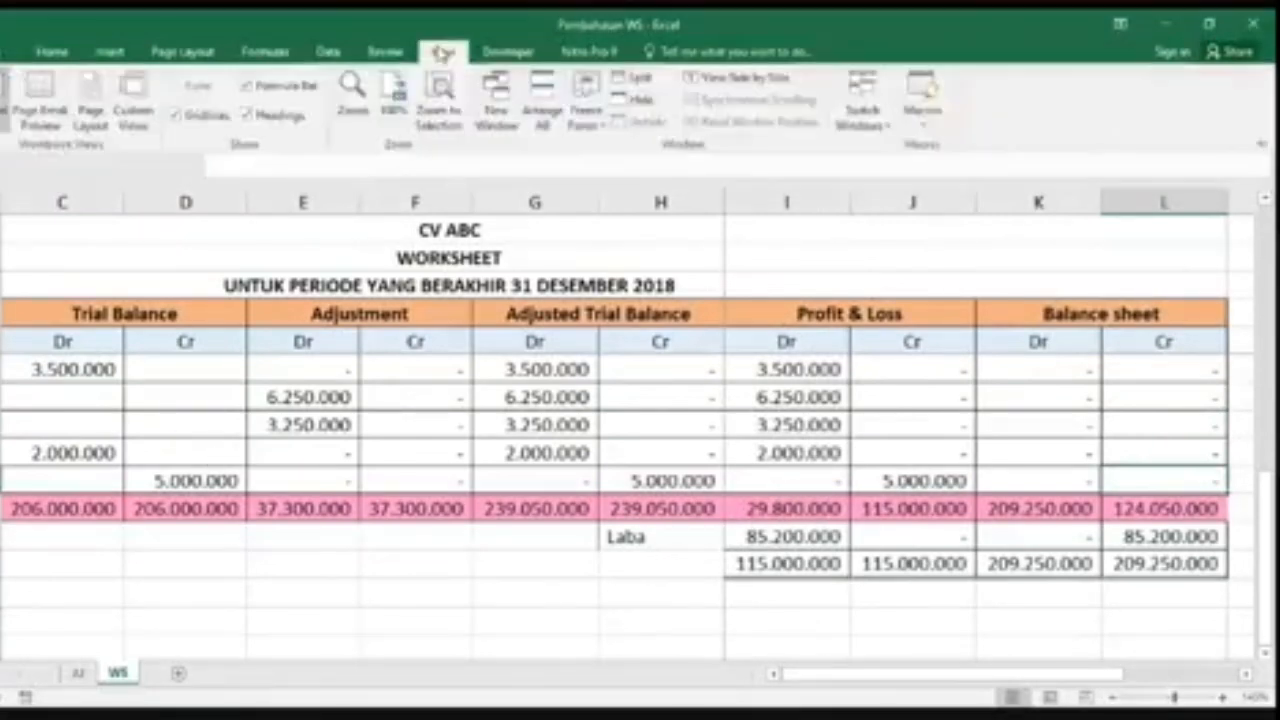
pyautogui.click(586, 100)
pyautogui.click(614, 160)
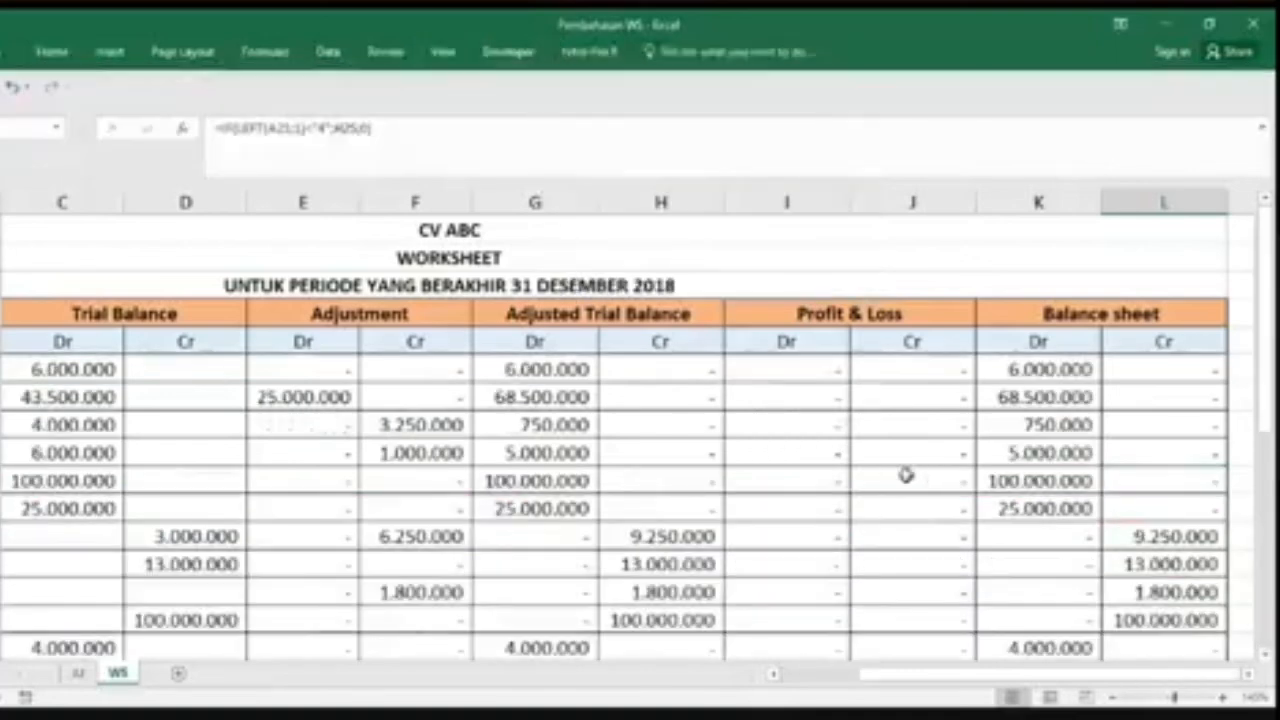
pyautogui.scroll(-3, 903, 474)
pyautogui.scroll(5, 903, 477)
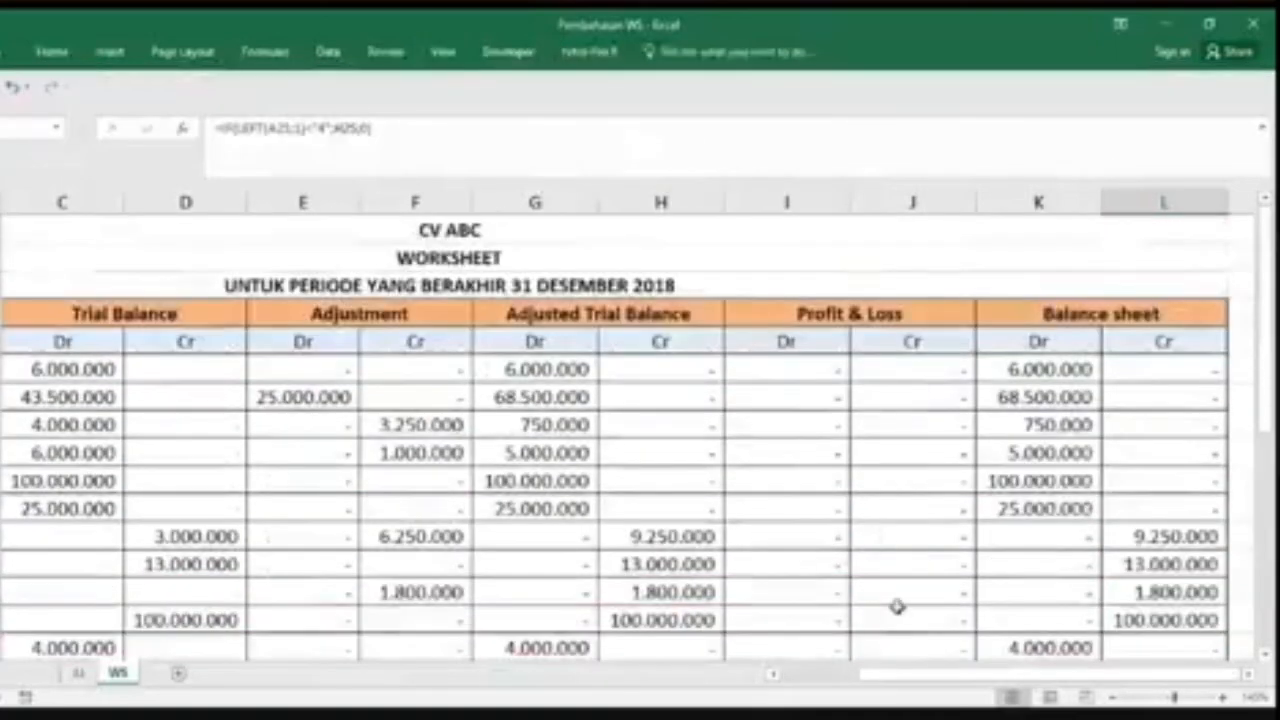
pyautogui.moveTo(920, 677); pyautogui.dragTo(830, 679)
pyautogui.scroll(-4, 454, 490)
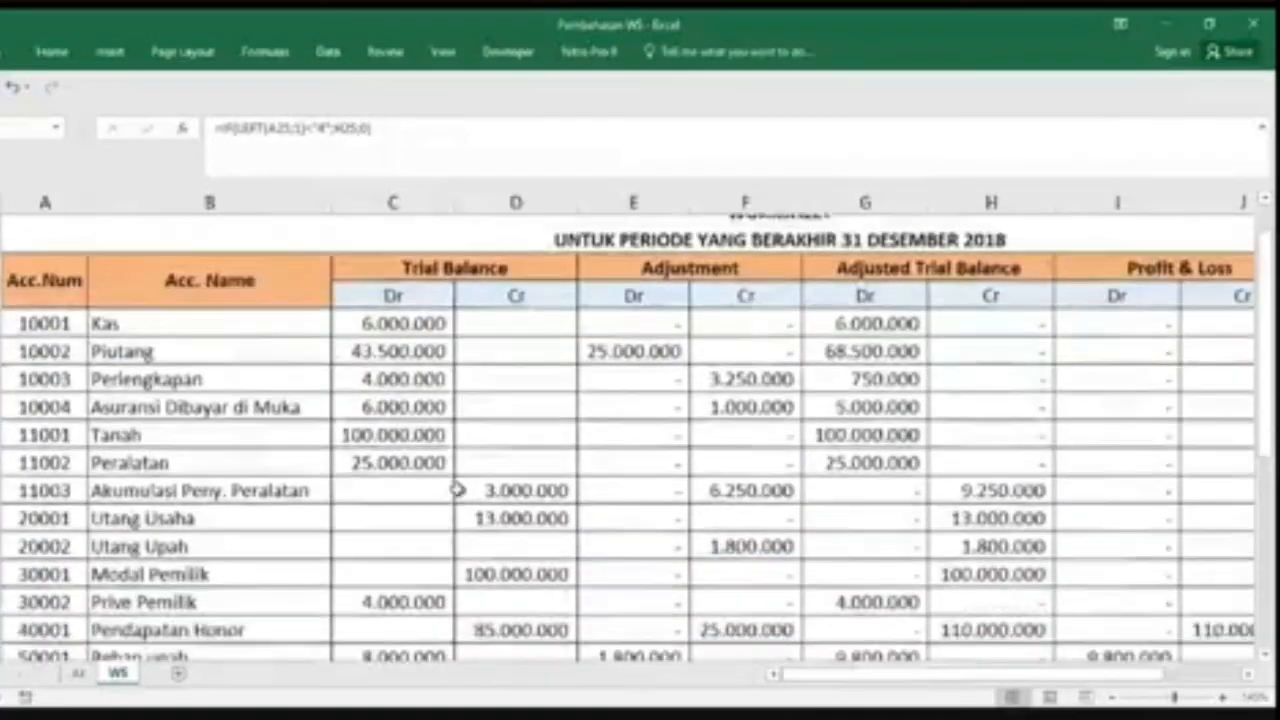
pyautogui.scroll(-1, 452, 487)
pyautogui.scroll(3, 452, 487)
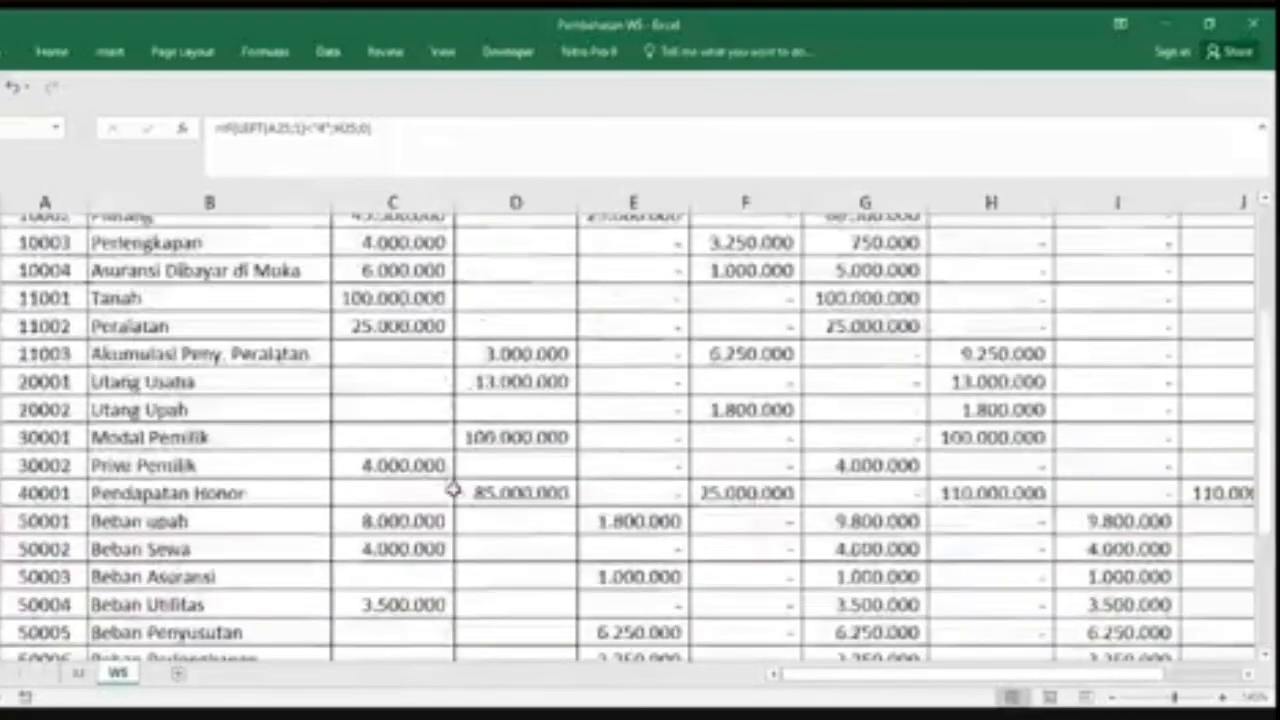